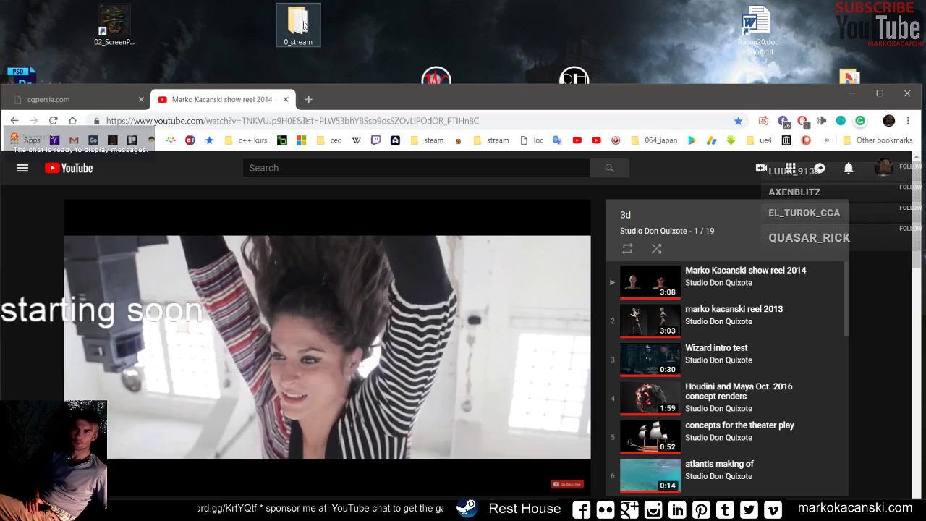
- Check the 0_stream folder, maximize Chrome, and watch the 2014 show reel full screen, then exit
double_click(303, 25)
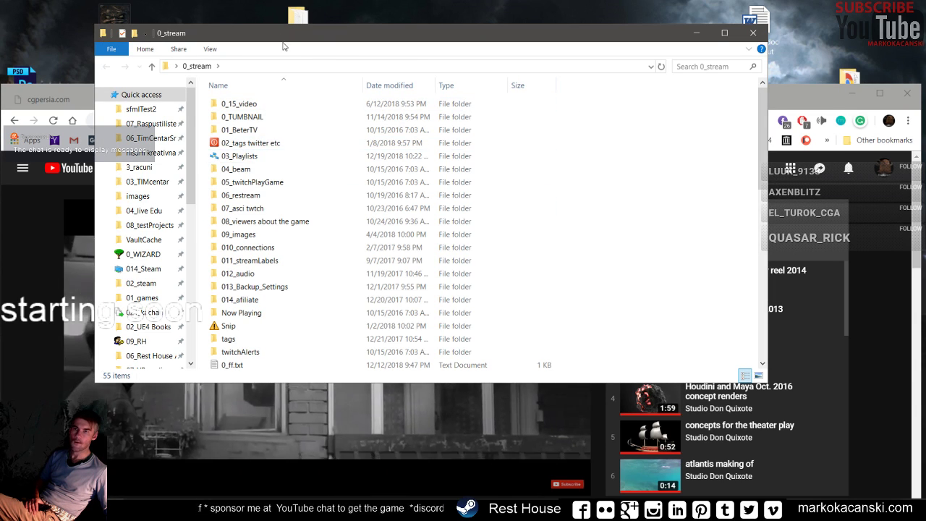
key(alt+F4)
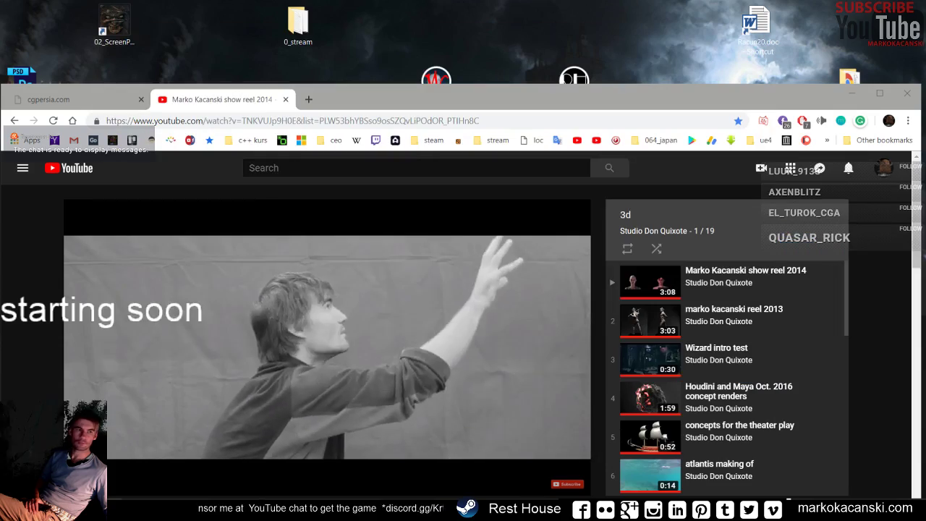
click(880, 95)
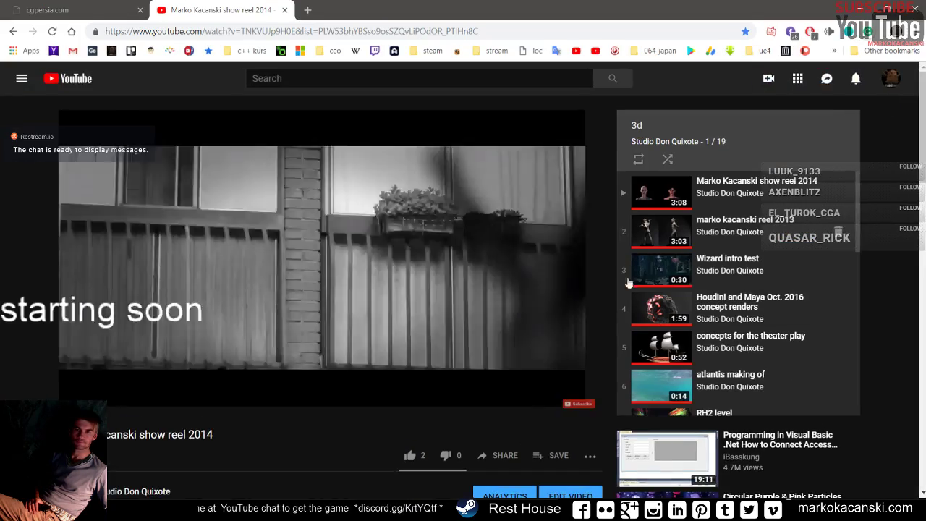
click(584, 405)
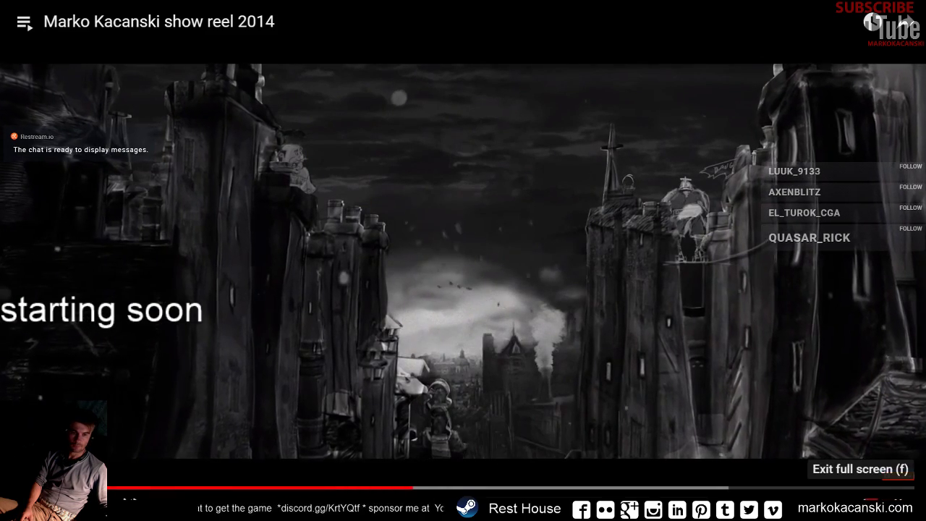
click(901, 503)
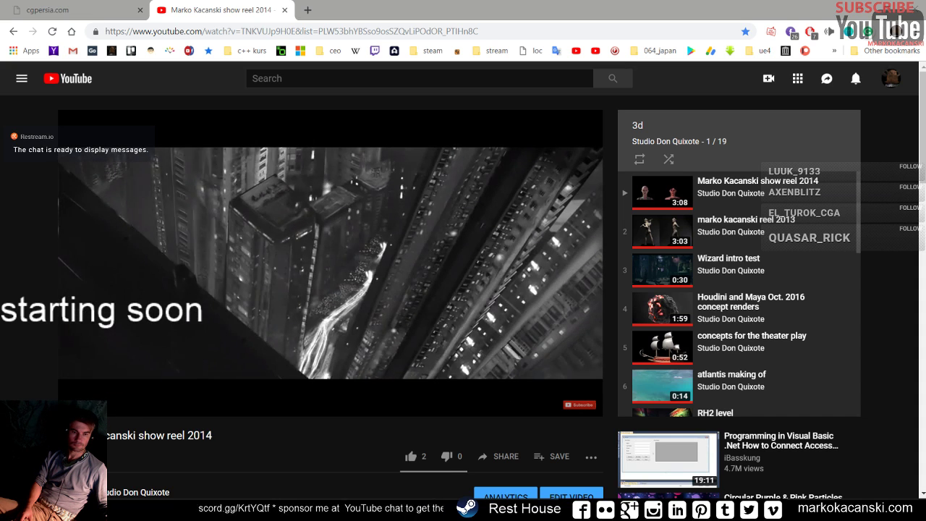
- Lower the speaker volume to 50 and put the 2014 show reel back in full screen
click(823, 510)
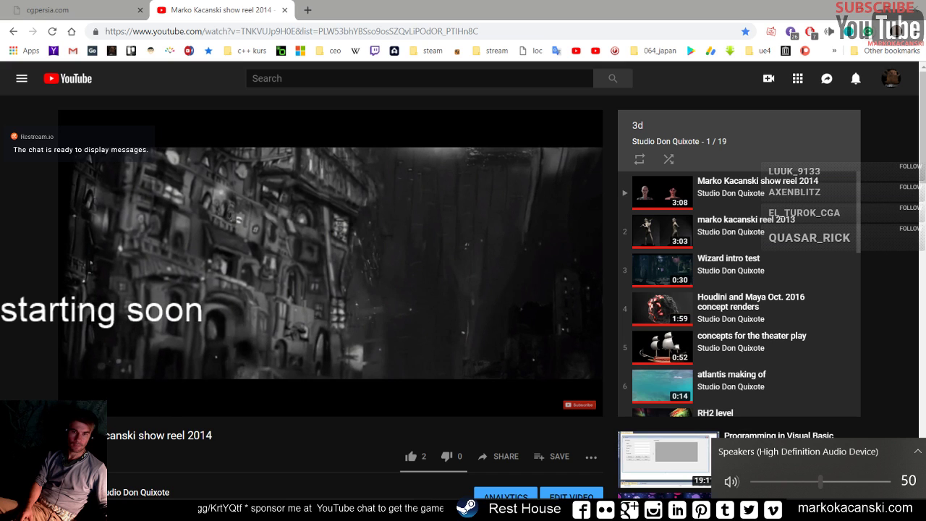
key(Escape)
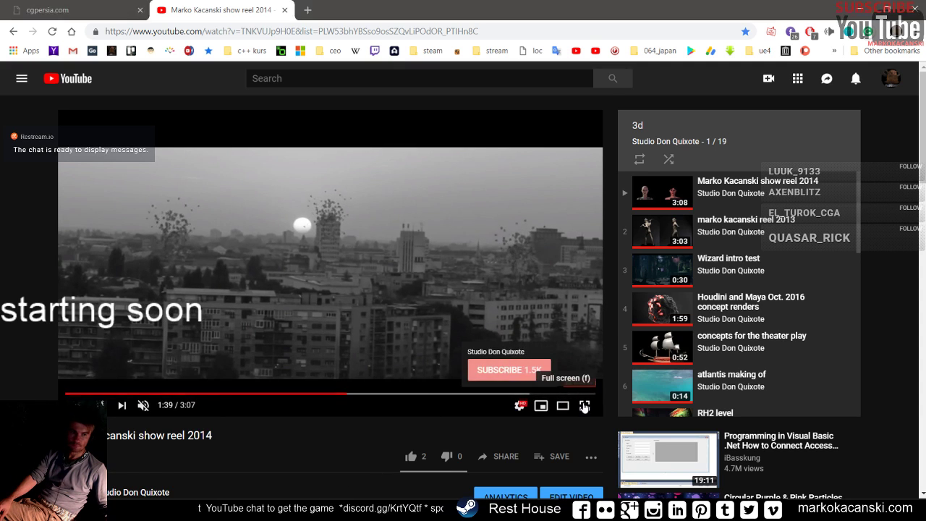
click(584, 405)
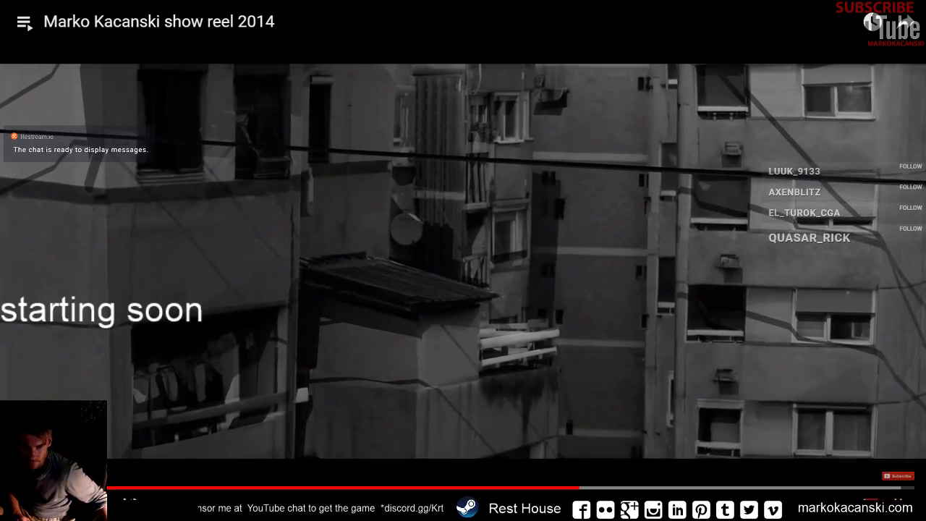
click(904, 508)
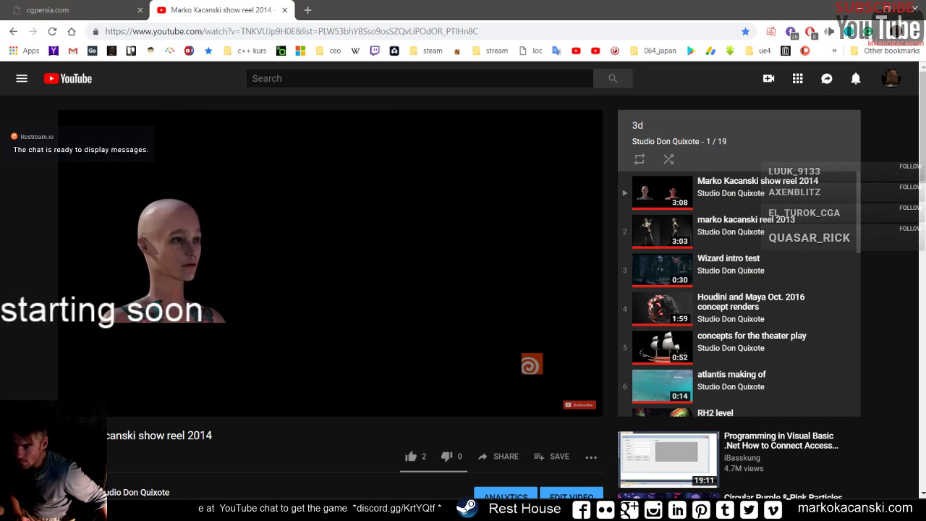
click(585, 406)
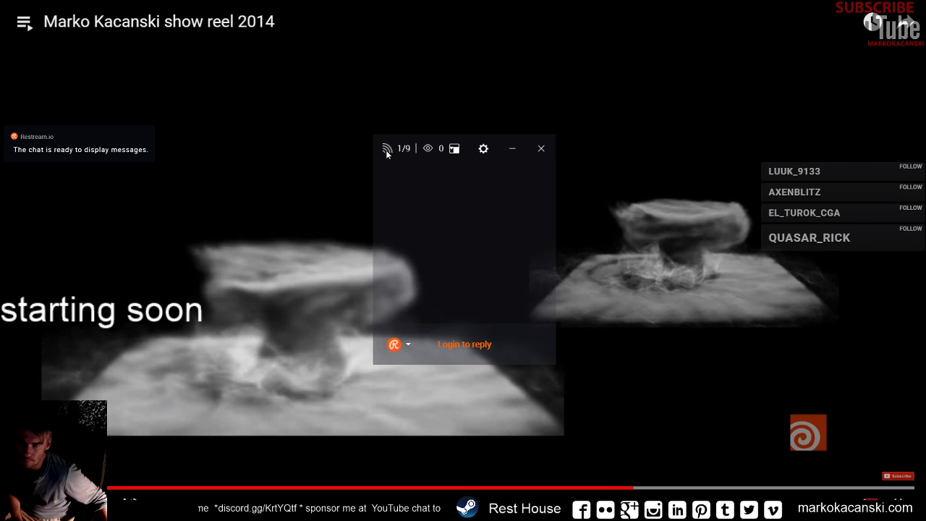
- Close the Restream chat window and exit fullscreen to show the 3d playlist watch page
click(386, 149)
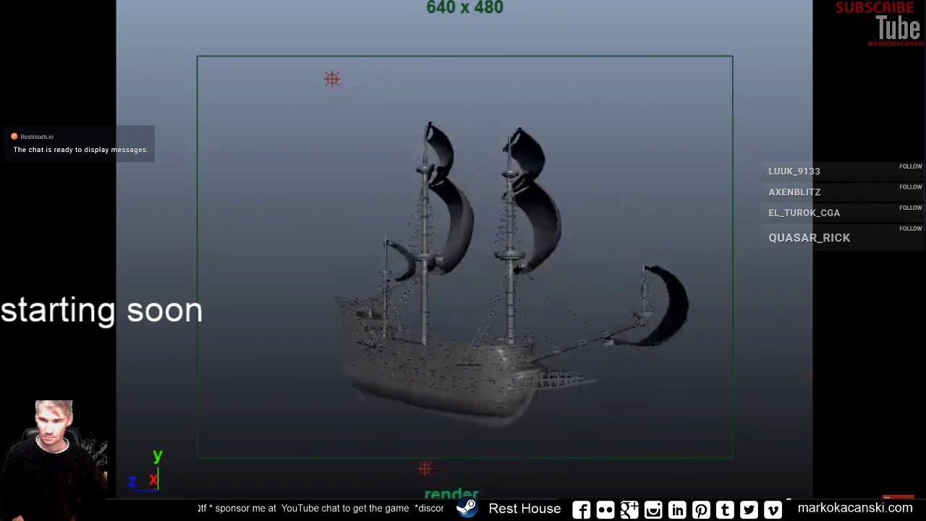
key(Escape)
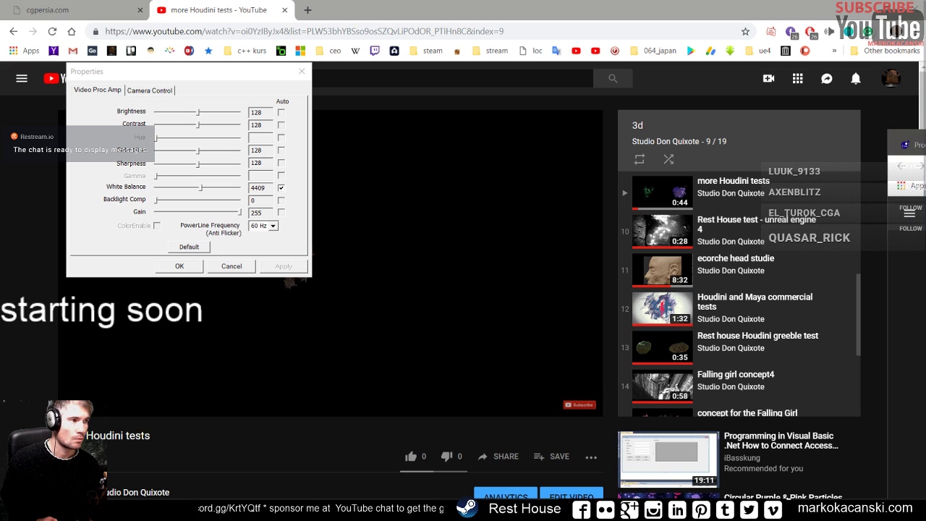
- Dismiss the webcam image settings dialog, leaving 'more Houdini tests' playing unobstructed
mouse_move(192, 510)
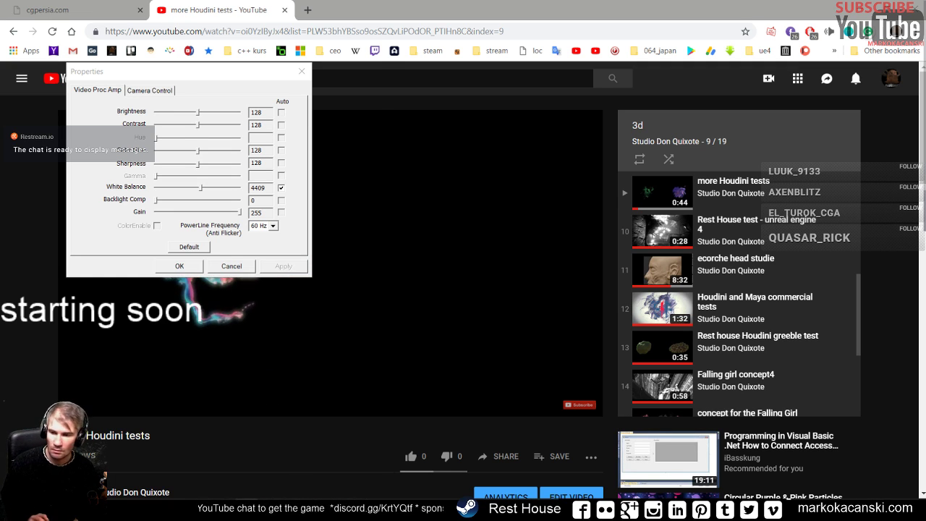
key(Escape)
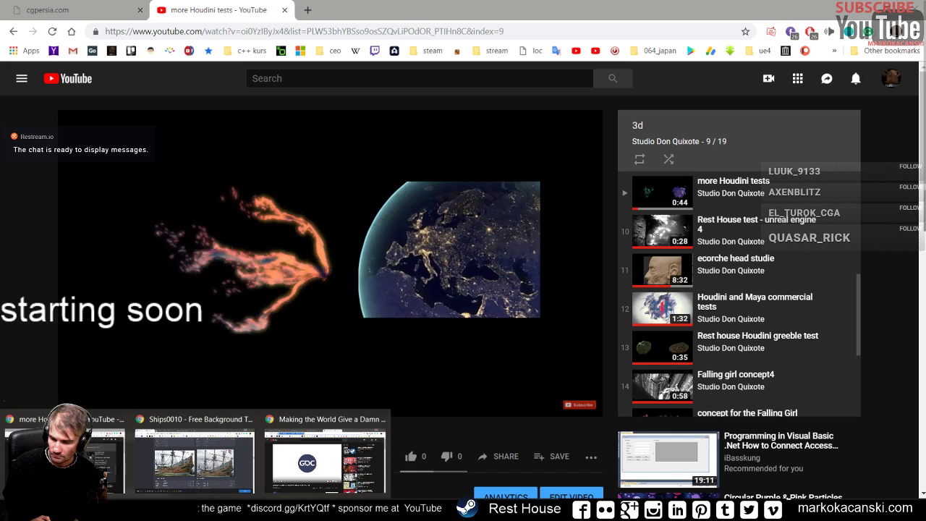
- Bring up the Ships0010 reference photos, then drag that window off screen to reveal YouTube
click(239, 475)
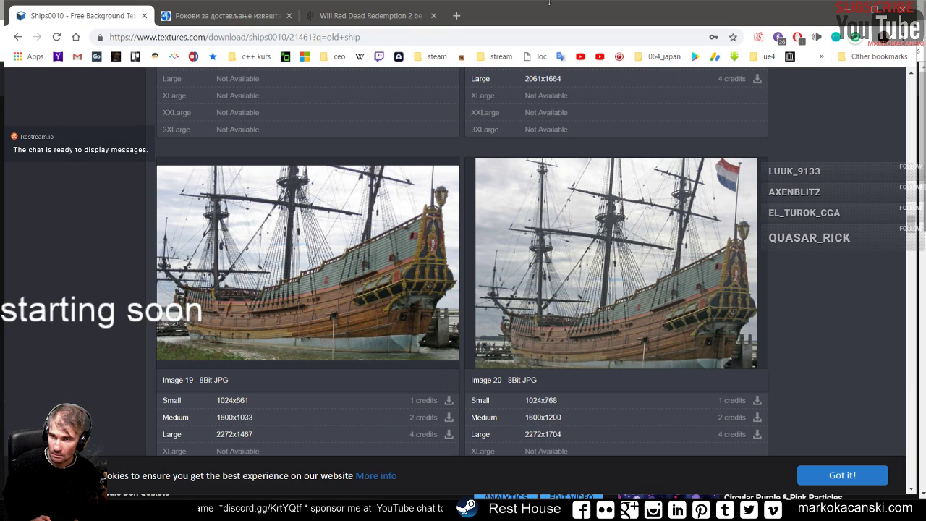
drag(456, 18, 925, 115)
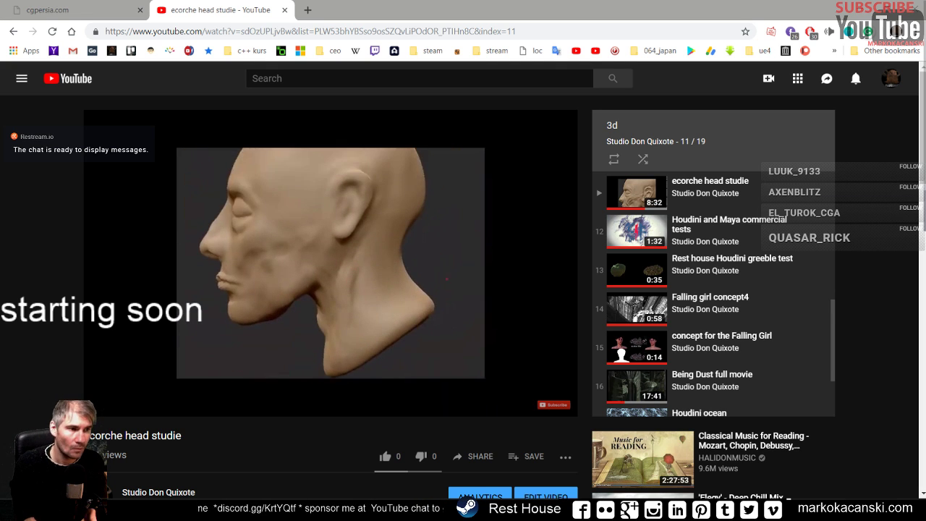
- Glance at the list of open windows and return to the YouTube video page
key(alt+Tab)
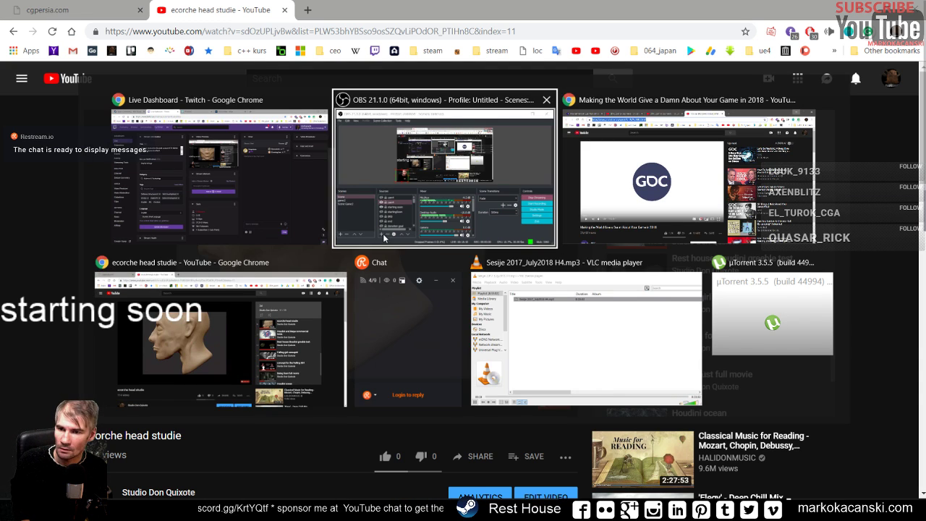
key(Escape)
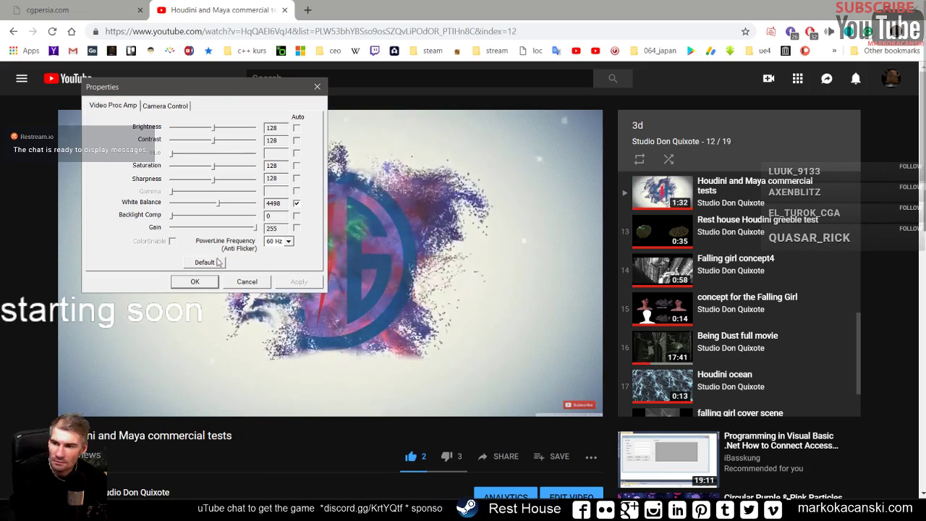
- Move the webcam Properties dialog aside, then uncheck Low Light Compensation under Camera Control and apply it
mouse_move(241, 78)
mouse_down()
mouse_move(566, 122)
mouse_move(725, 113)
mouse_up()
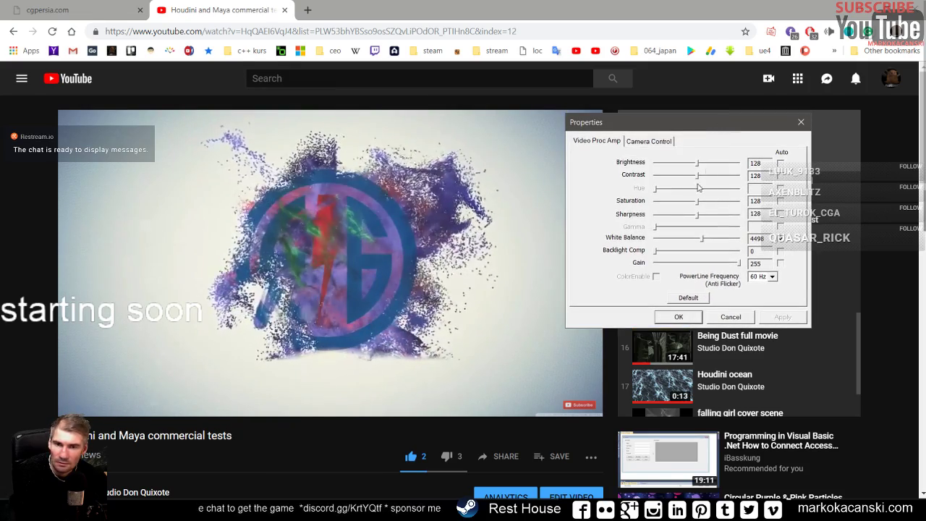
click(648, 143)
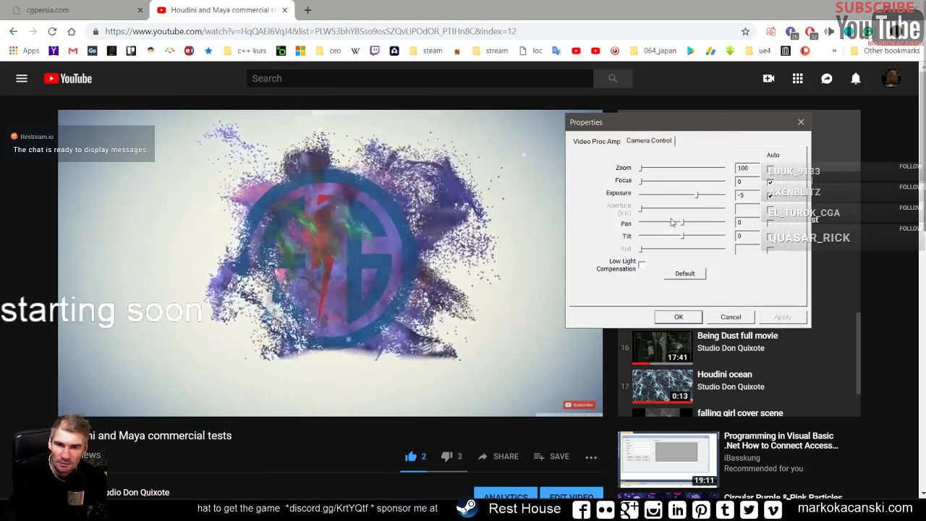
click(641, 265)
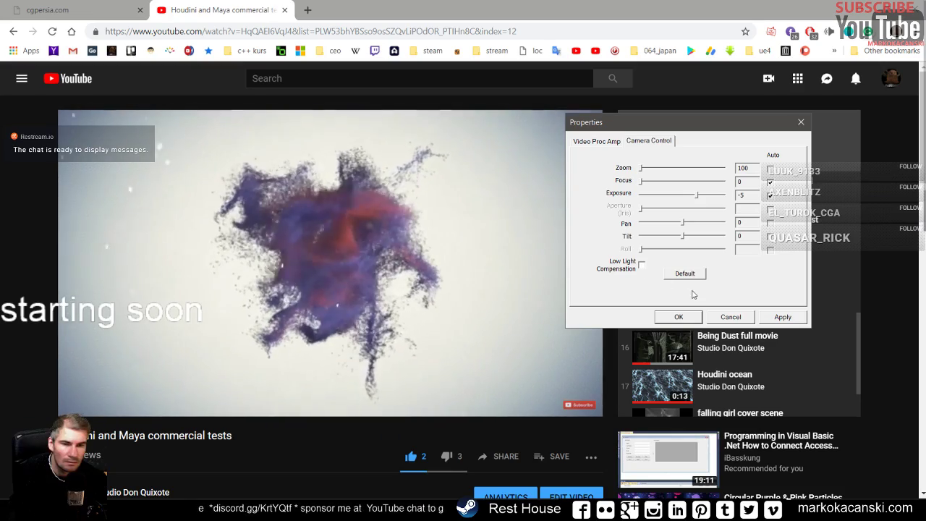
click(771, 317)
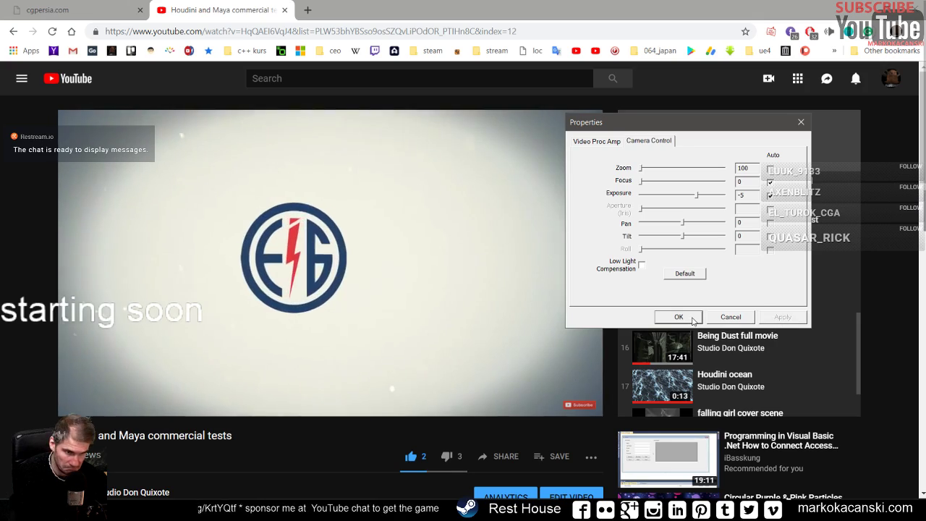
- Confirm the webcam settings with OK, leaving 'Houdini and Maya commercial tests' playing
click(693, 321)
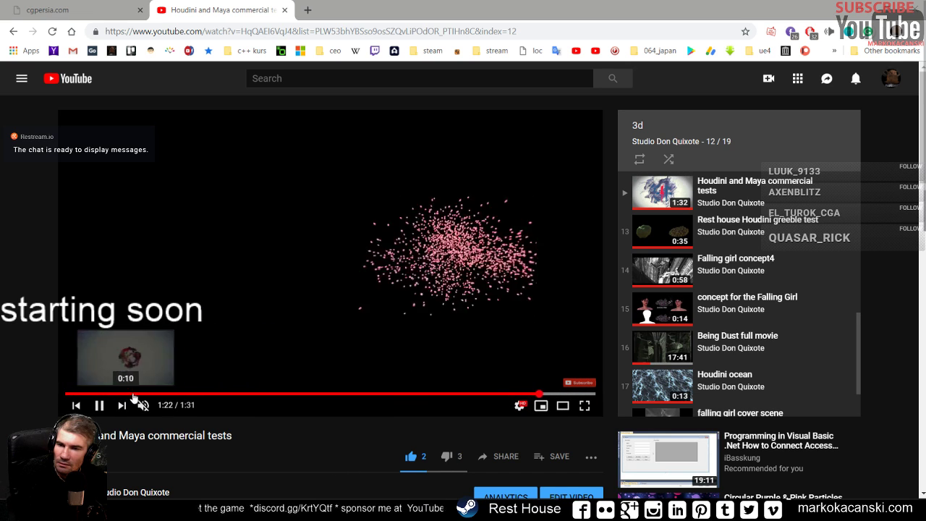
- Pause the 'Falling girl concept4' video at 0:19
scroll(369, 315, down, 1)
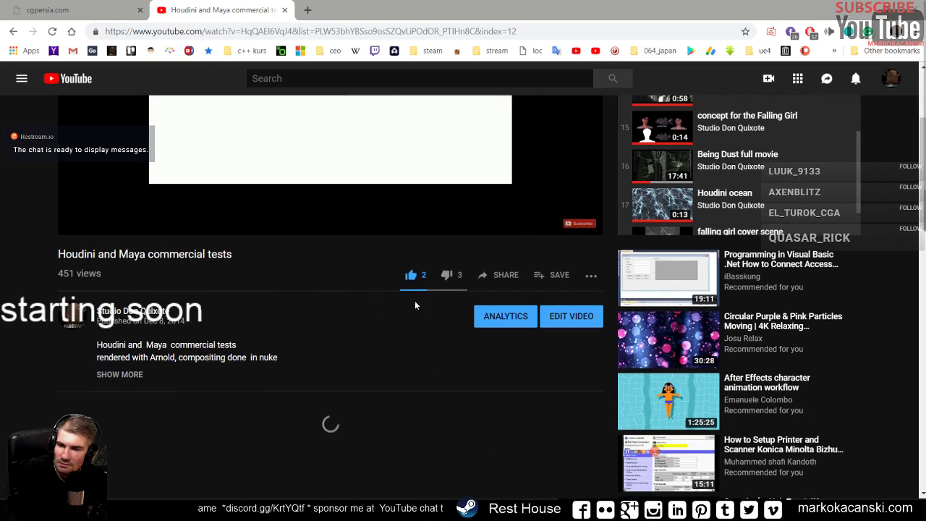
scroll(435, 298, up, 1)
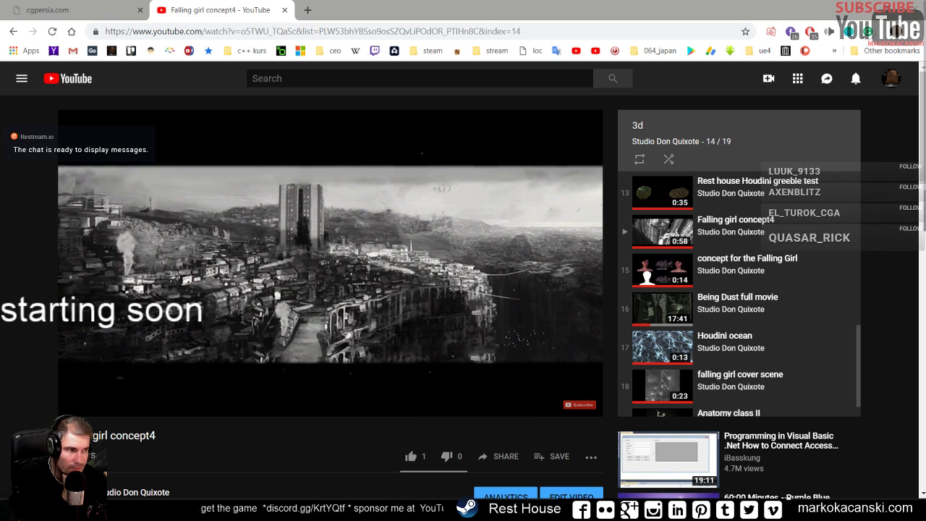
mouse_move(499, 338)
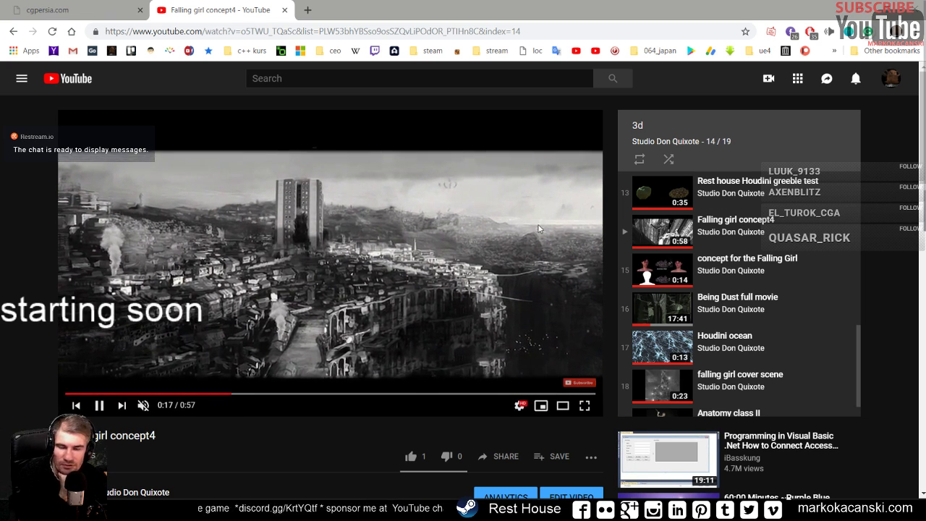
click(99, 405)
- Minimize Chrome, open 'Wizard to do 6_6_2018.txt' in Notepad, and select the words 'pirate ship'
click(866, 10)
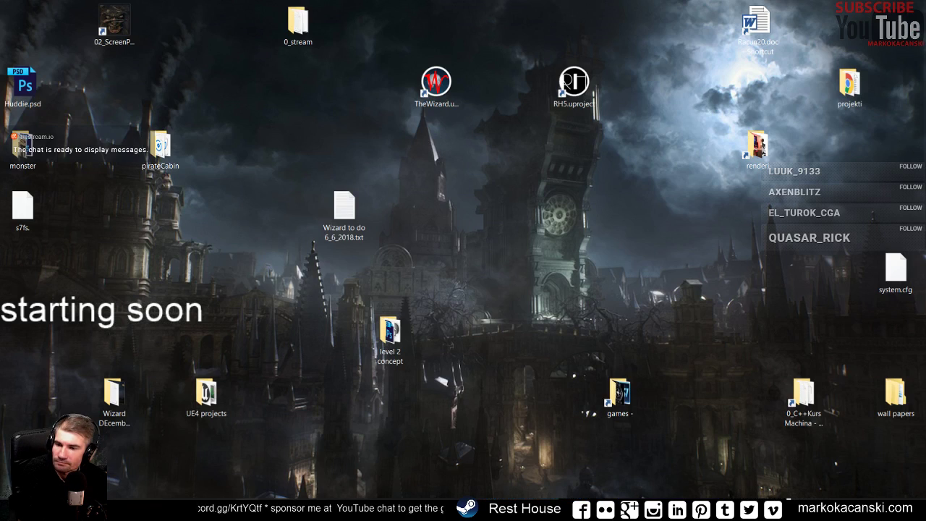
click(440, 85)
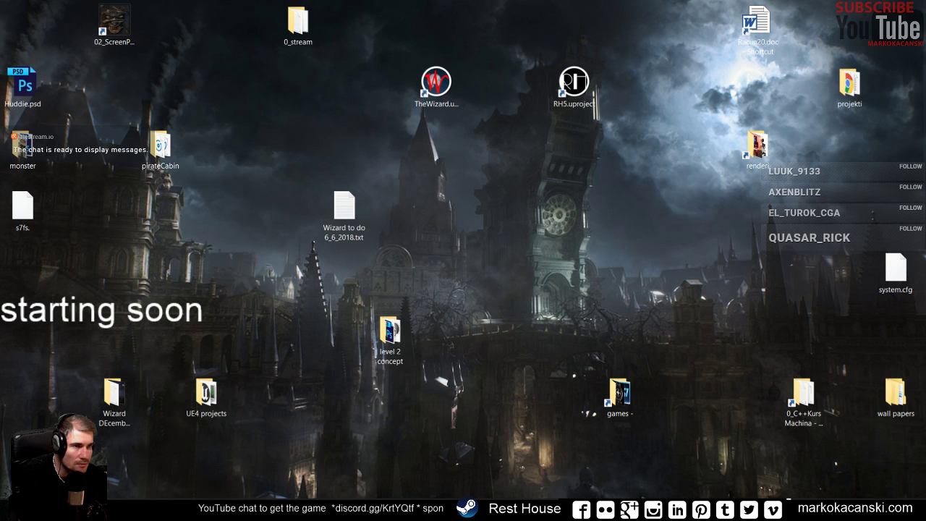
double_click(339, 226)
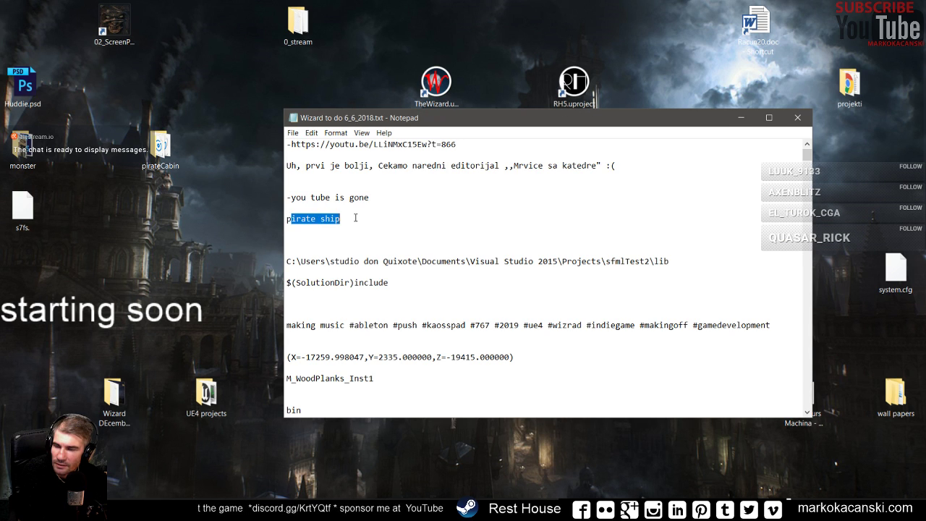
click(276, 230)
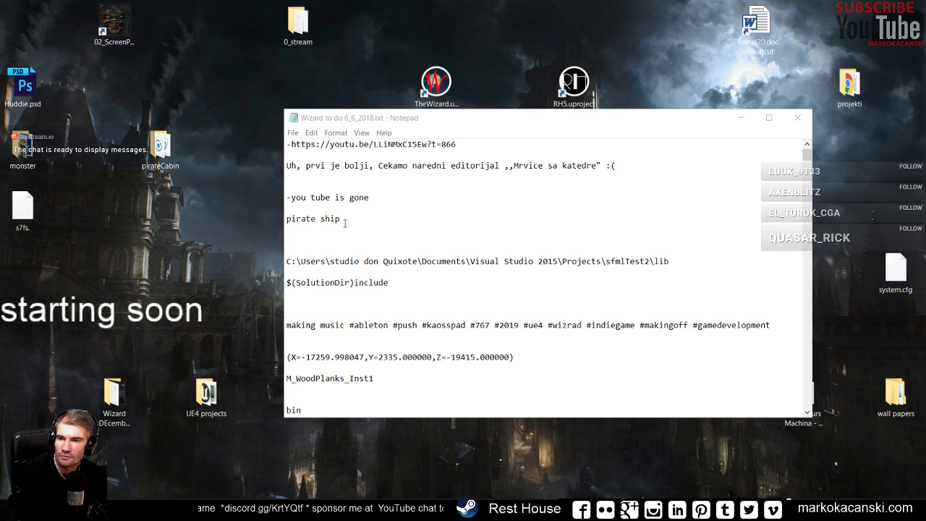
drag(346, 223, 265, 222)
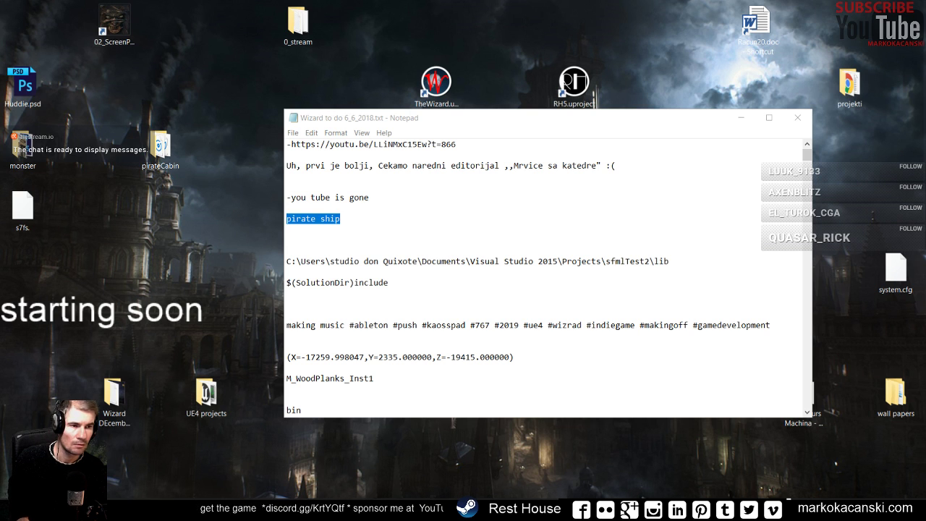
right_click(322, 220)
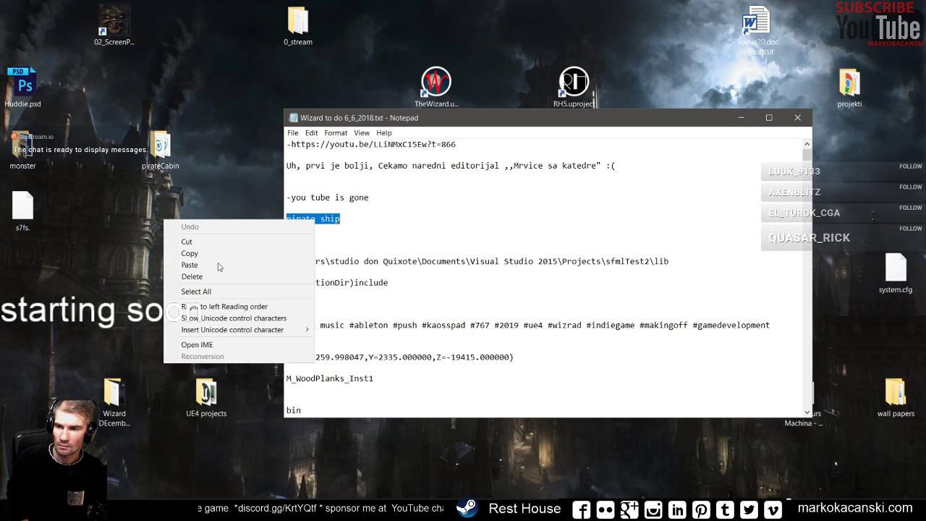
click(219, 264)
key(alt+Tab)
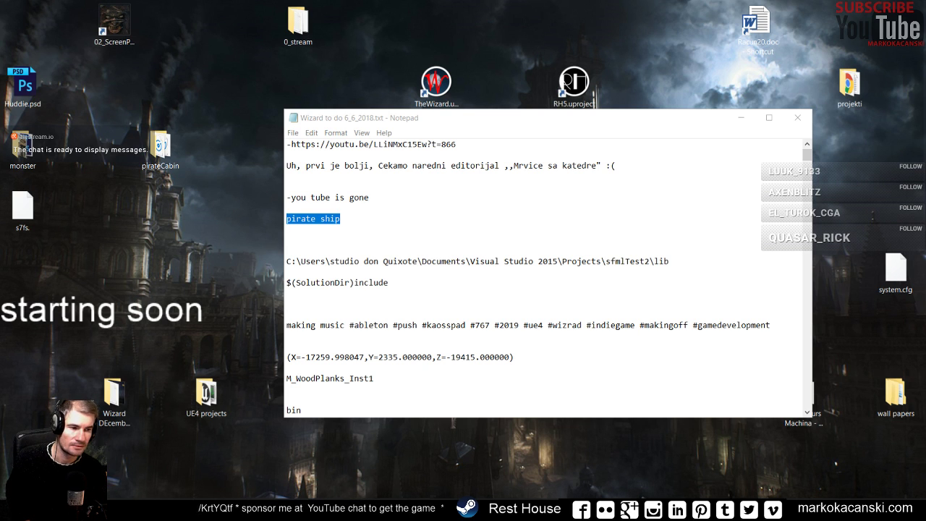
- Minimize Notepad, maximize the Epic Games Launcher and scroll down the Unreal Engine news
click(747, 121)
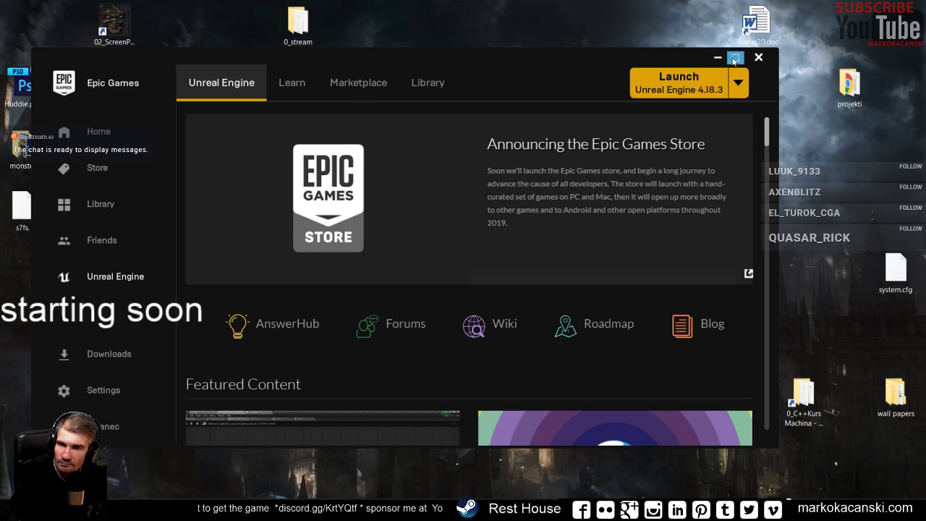
click(733, 58)
scroll(621, 252, down, 3)
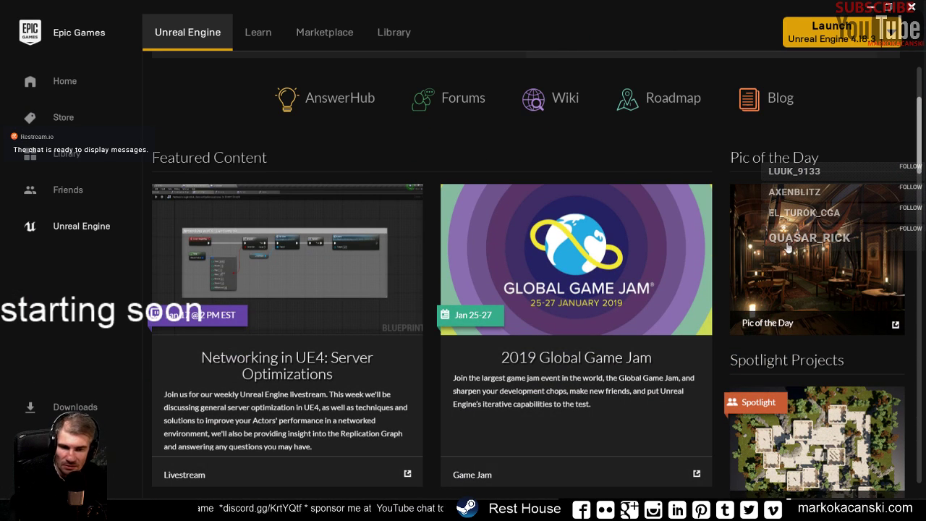
scroll(602, 230, down, 3)
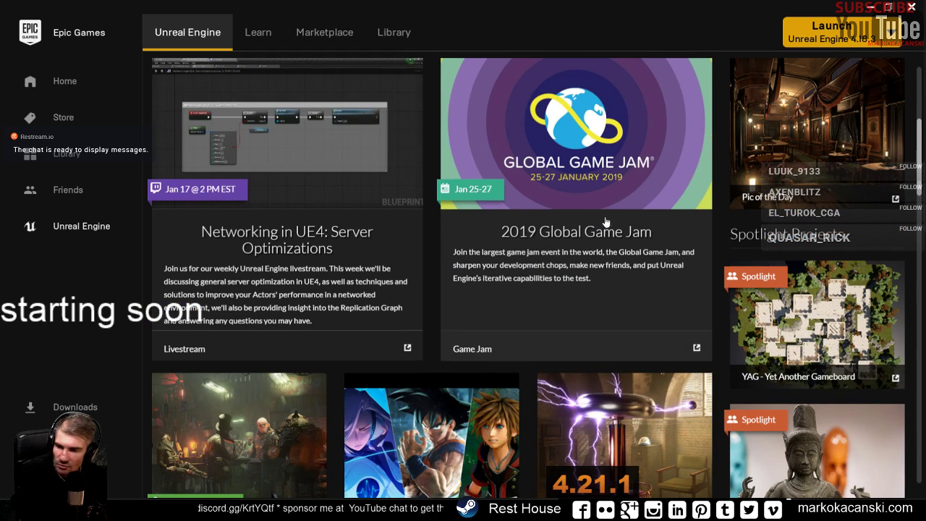
scroll(607, 222, down, 2)
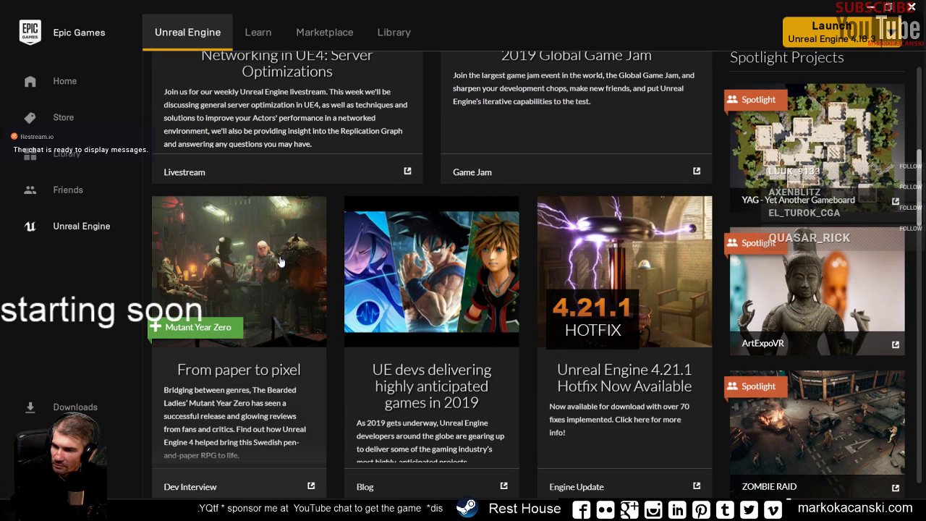
scroll(281, 262, down, 1)
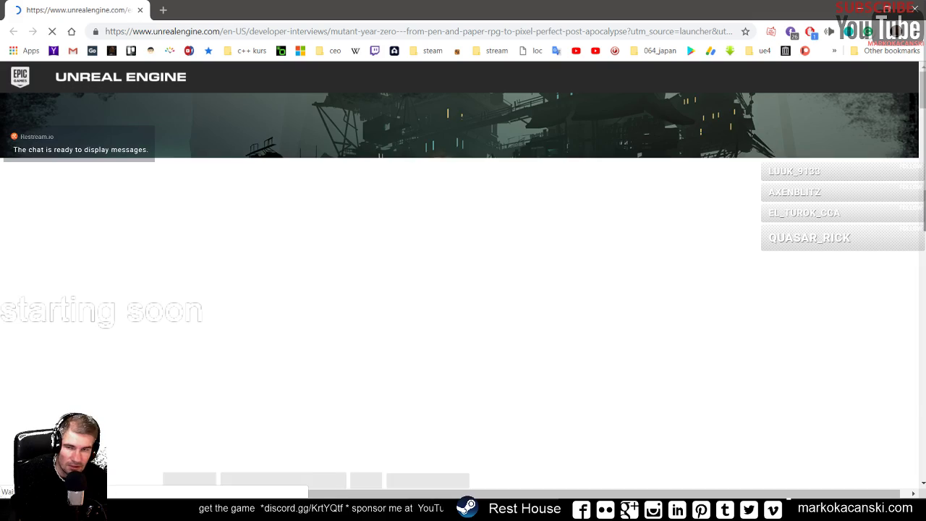
- Scroll the Mutant Year Zero interview down to Recent Posts, then back up to the gameplay screenshot
scroll(460, 211, down, 5)
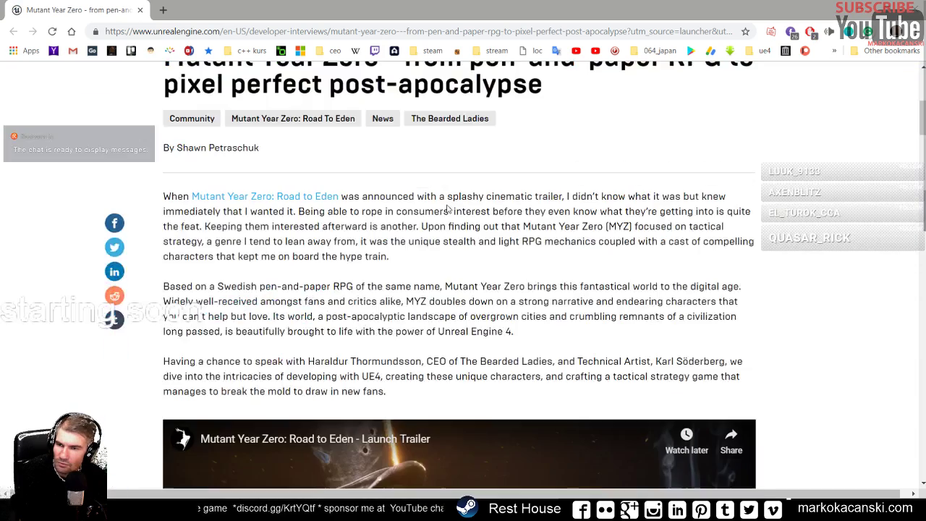
scroll(456, 210, down, 1)
scroll(453, 209, down, 2)
scroll(448, 206, down, 2)
scroll(447, 206, down, 5)
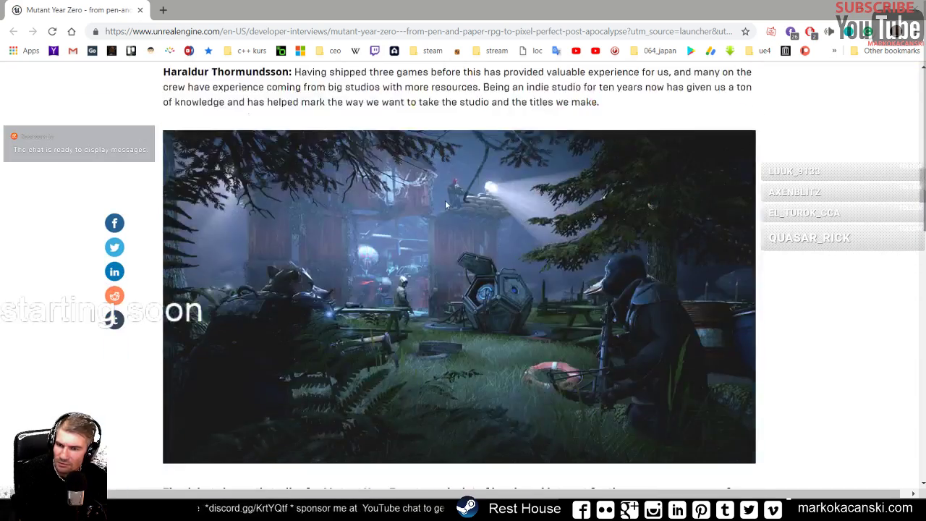
scroll(447, 206, down, 5)
scroll(445, 206, down, 1)
scroll(444, 206, down, 4)
scroll(444, 205, down, 8)
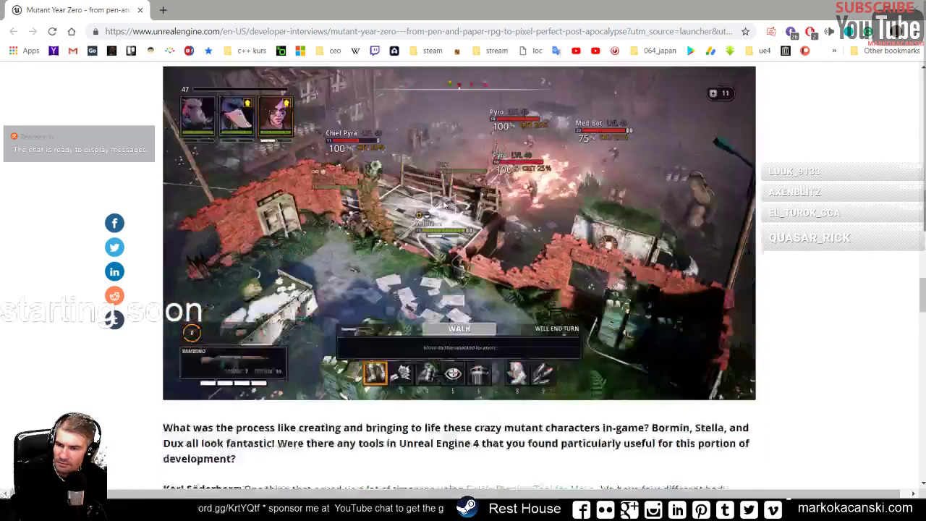
scroll(444, 187, down, 6)
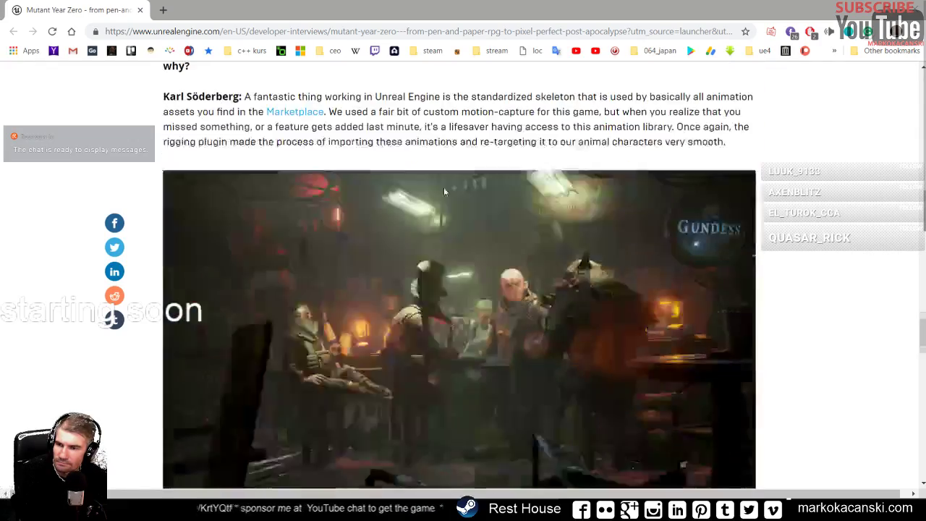
scroll(444, 187, down, 5)
scroll(444, 185, up, 5)
scroll(443, 190, down, 10)
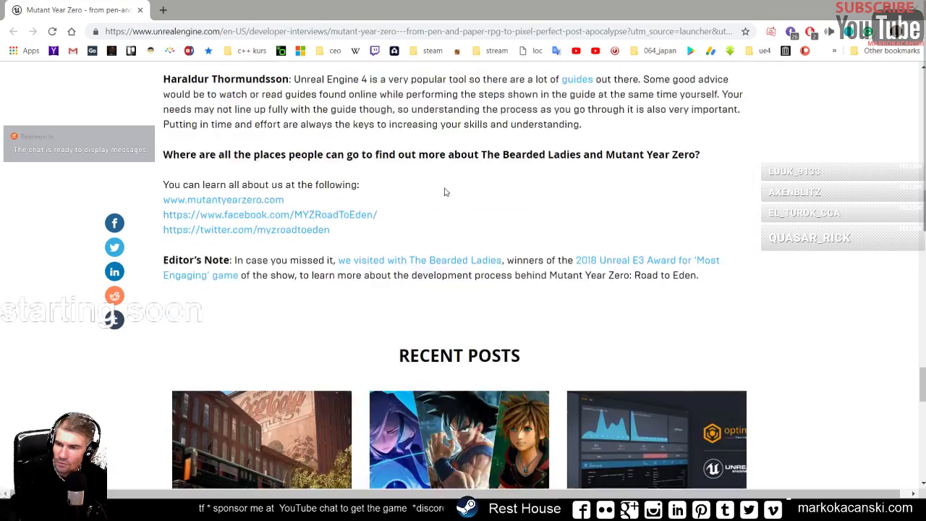
scroll(445, 190, down, 4)
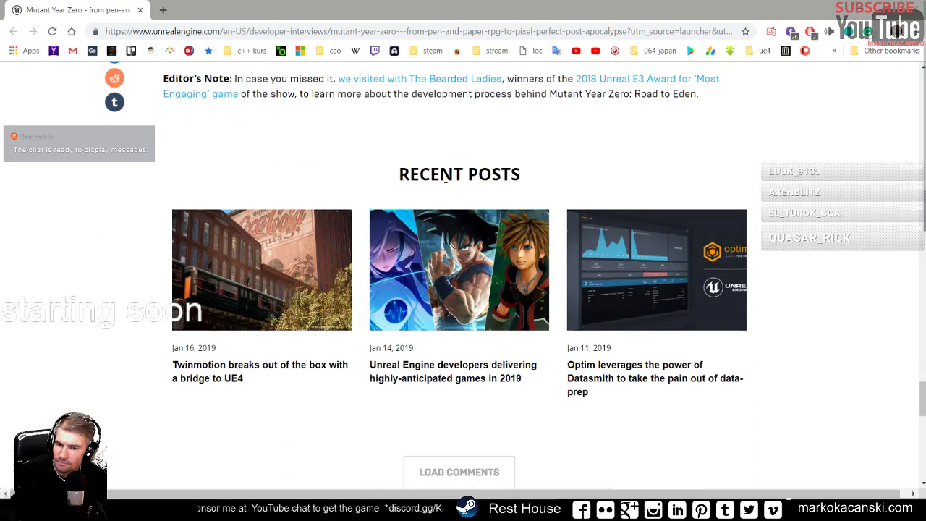
scroll(445, 186, down, 5)
scroll(445, 186, up, 5)
scroll(448, 184, up, 5)
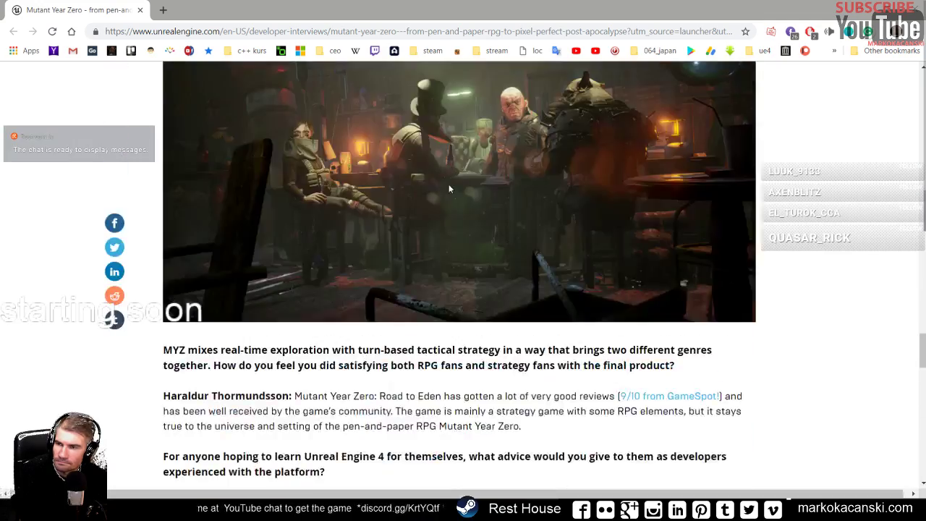
scroll(448, 184, up, 5)
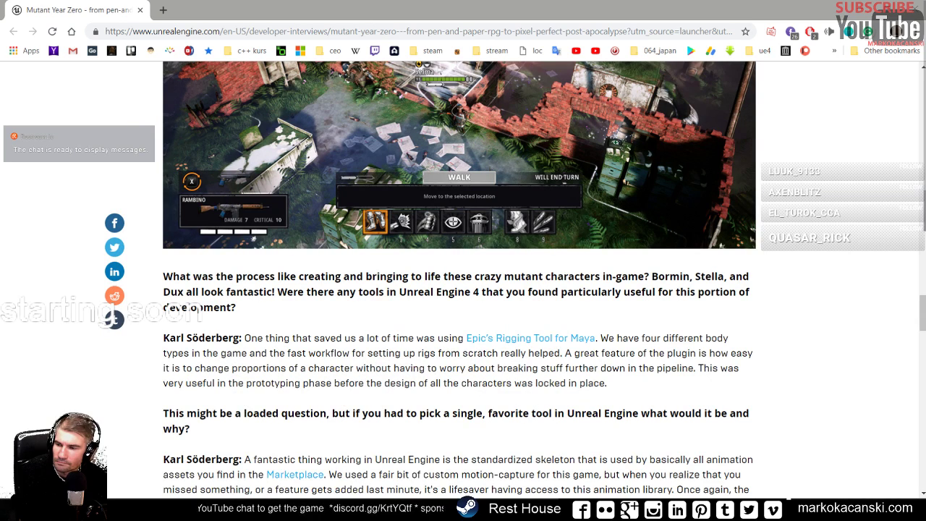
mouse_move(254, 512)
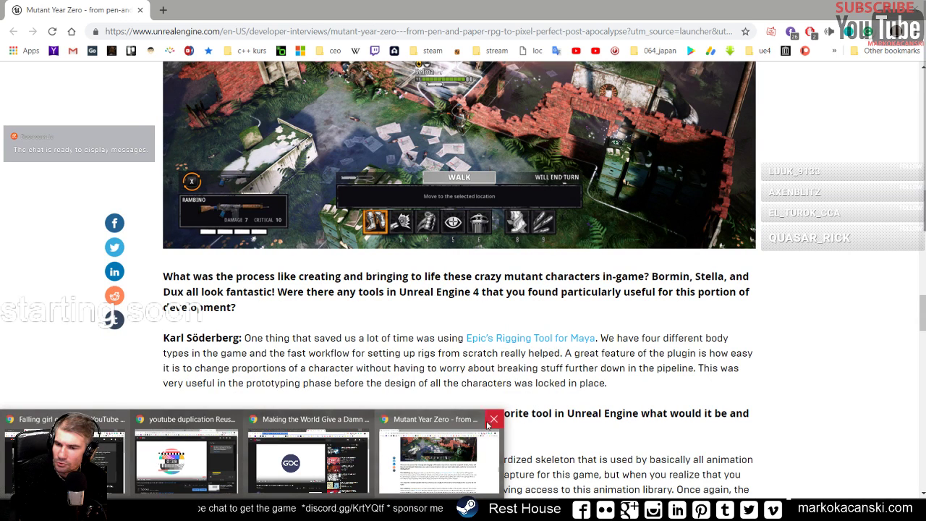
- Close the interview and another browser window, then bring up the GDC talk window maximized
click(490, 422)
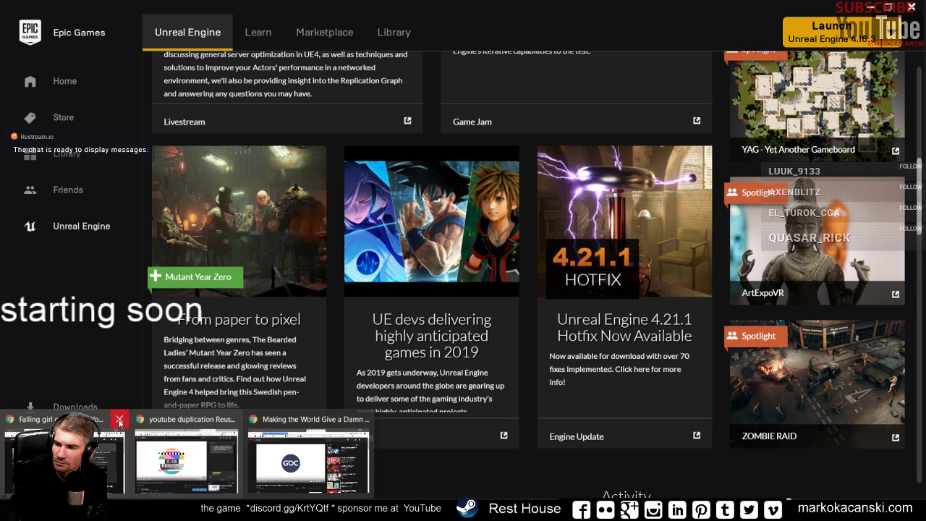
click(120, 419)
click(208, 459)
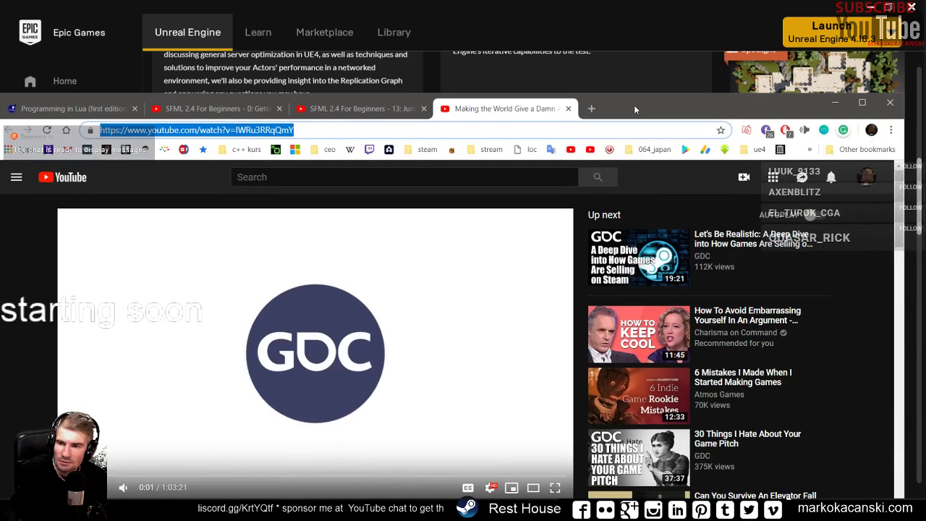
key(super+Up)
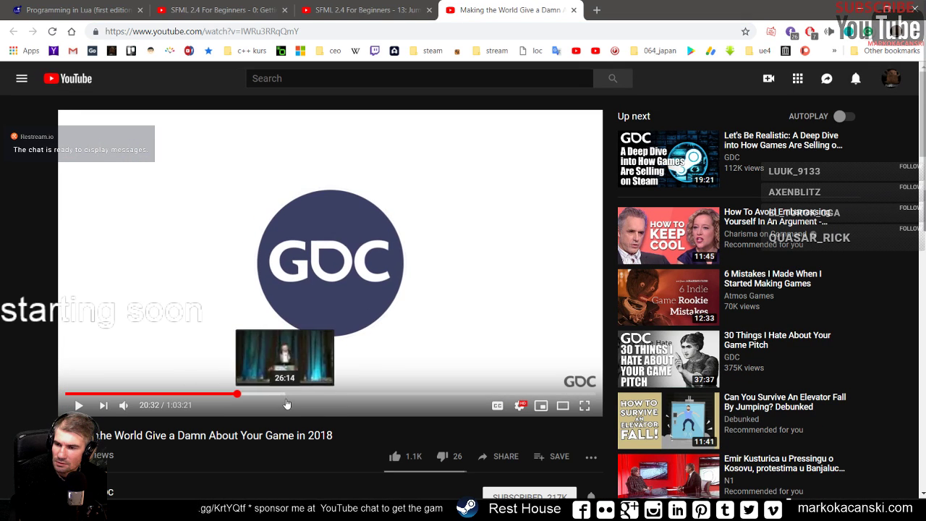
- Skip the GDC talk to 20:32 and mute it, toggling full screen on and off
click(236, 394)
click(125, 405)
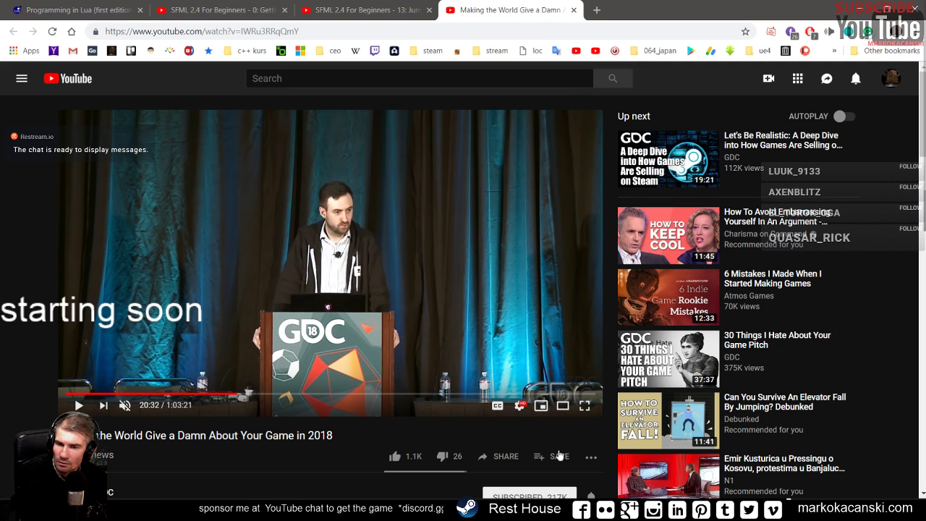
click(584, 405)
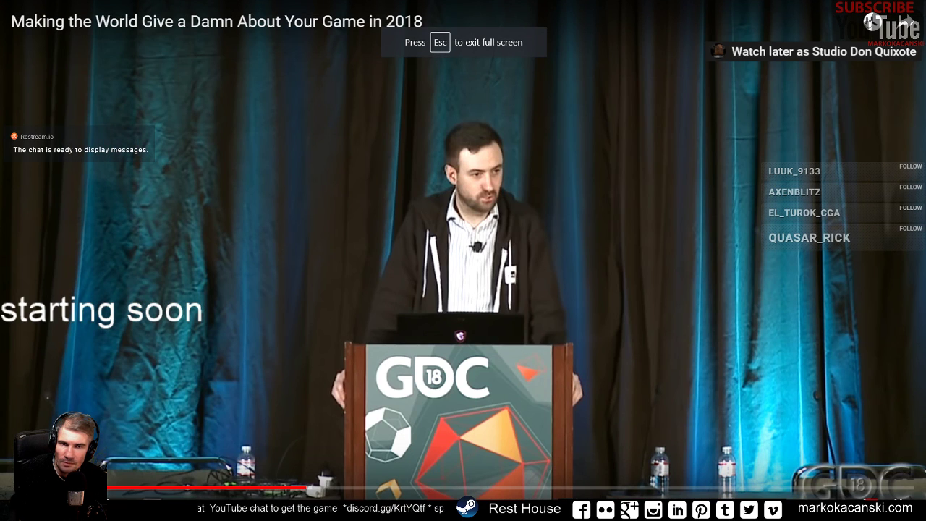
click(897, 498)
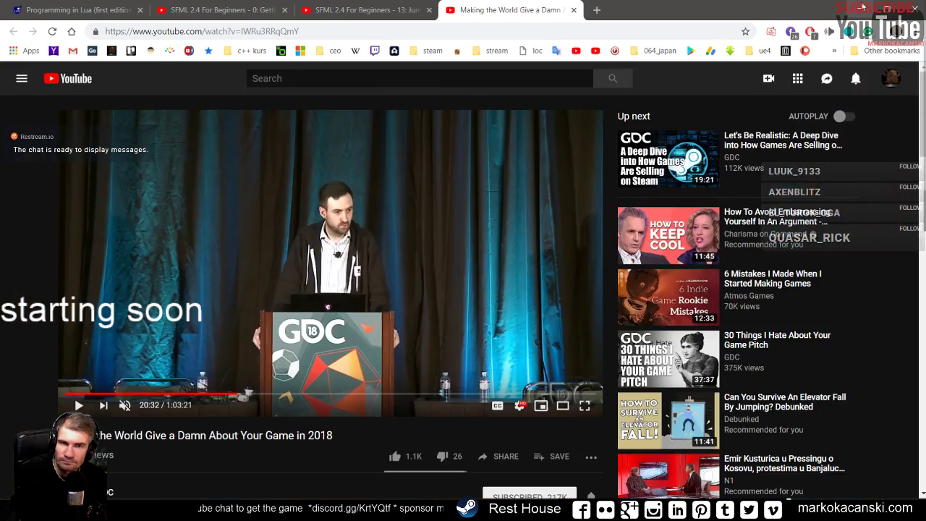
- Minimize Chrome and open the launcher's Pic of the Day artwork
click(864, 7)
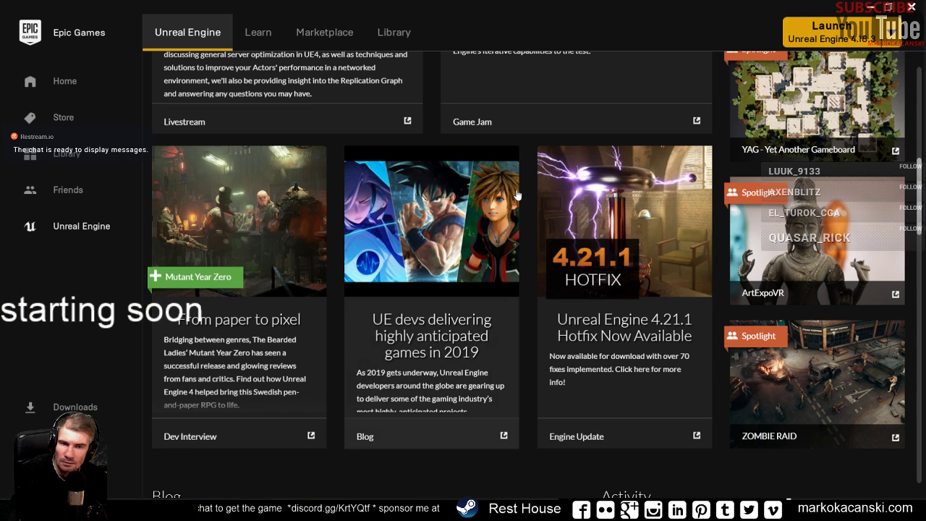
scroll(517, 195, up, 3)
scroll(510, 211, up, 2)
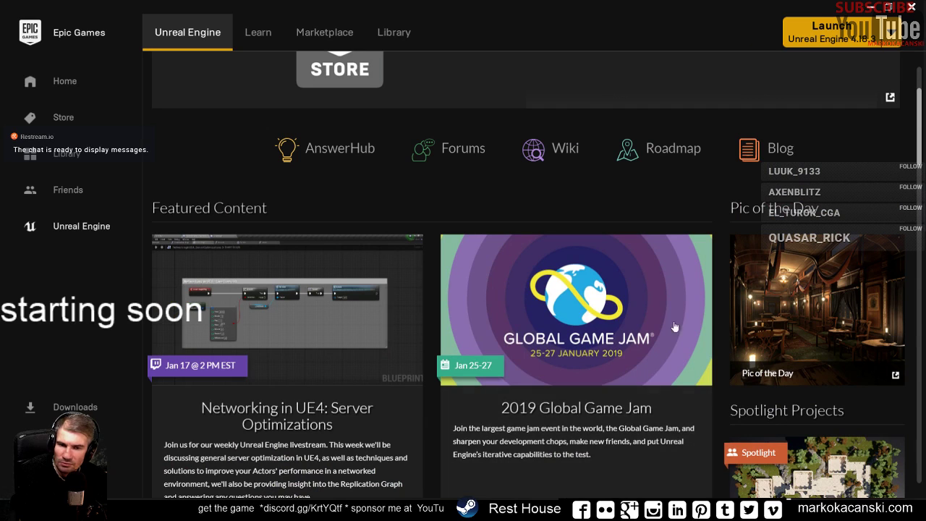
click(802, 290)
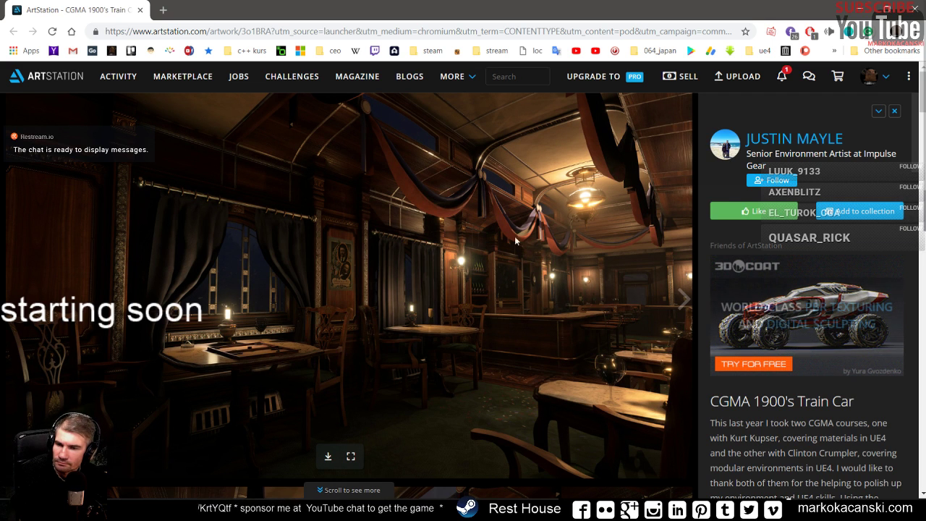
- Open the Sketchfab Historical Models Sale post from ArtStation notifications in a new tab
click(787, 79)
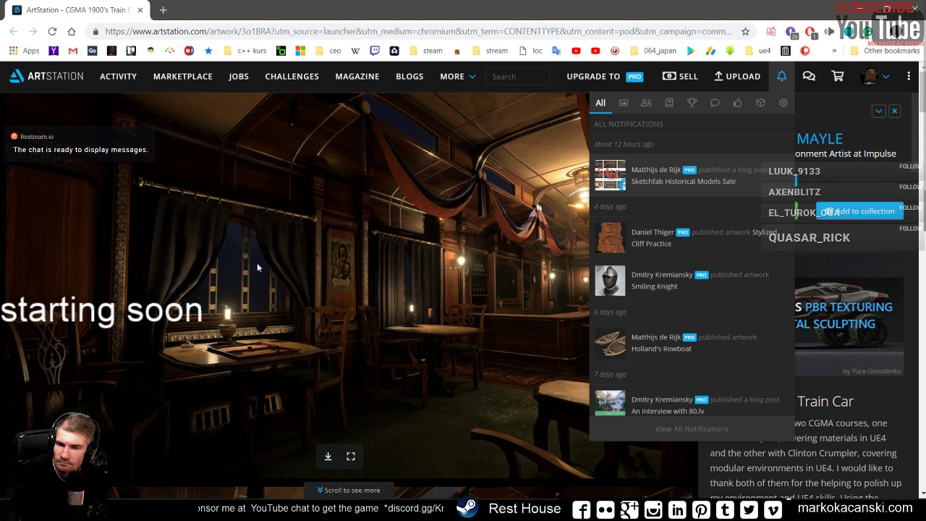
scroll(257, 263, down, 4)
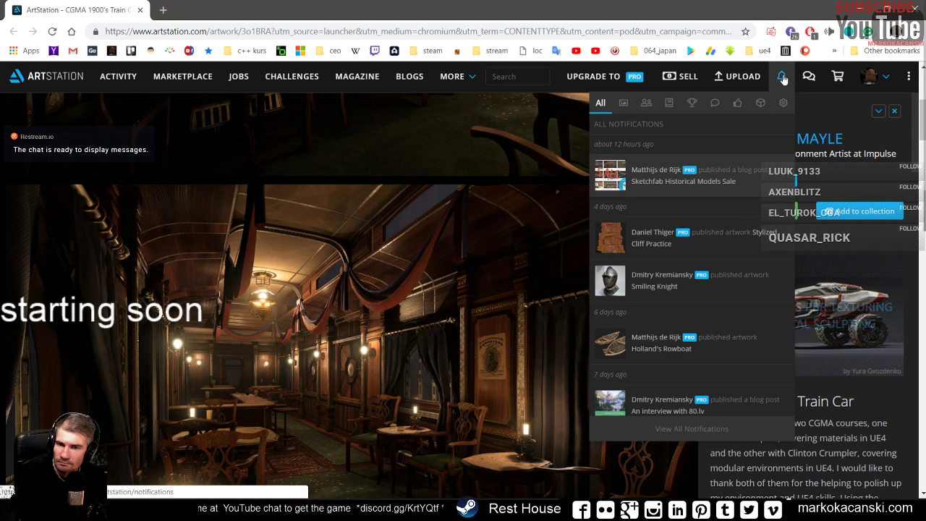
right_click(681, 182)
click(684, 185)
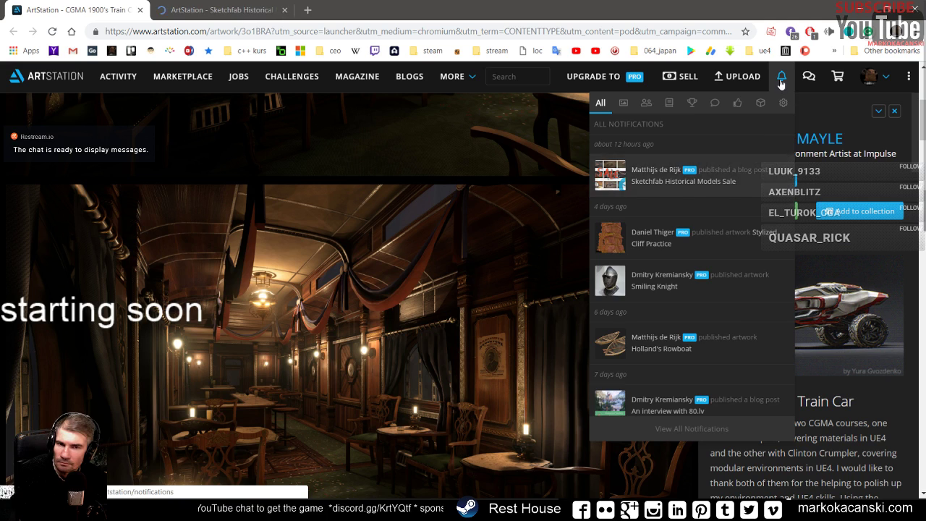
- Scroll through the train car artwork's 360 panoramas, material node graph and modular pieces render
scroll(382, 266, down, 4)
scroll(382, 259, down, 1)
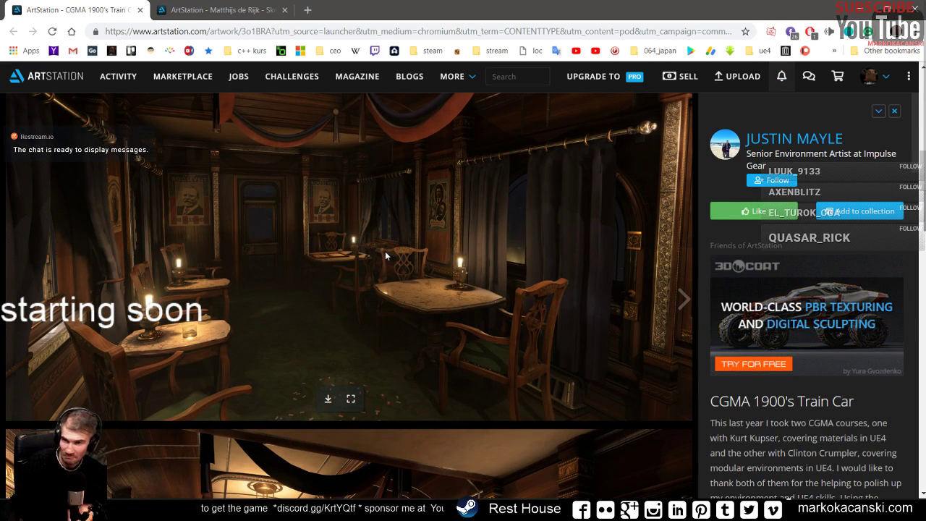
scroll(386, 256, down, 1)
scroll(385, 253, down, 3)
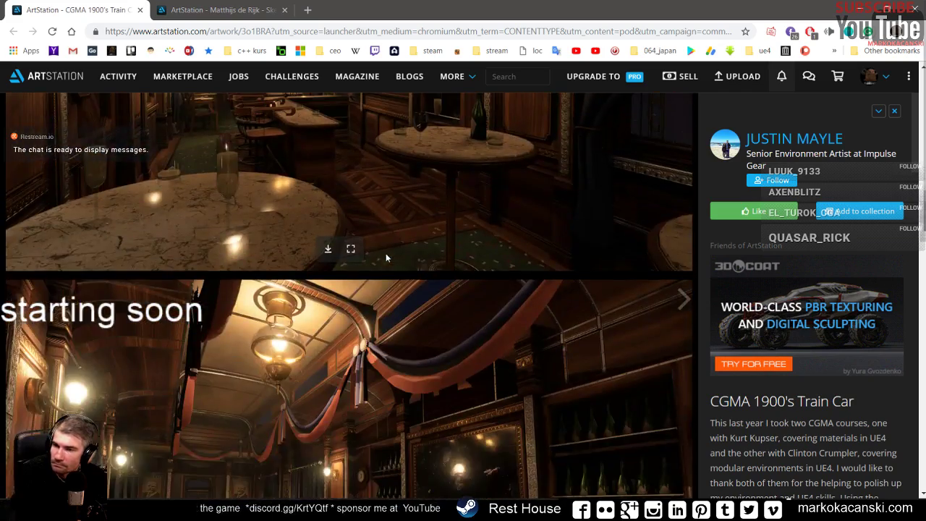
scroll(385, 252, up, 2)
scroll(386, 255, down, 5)
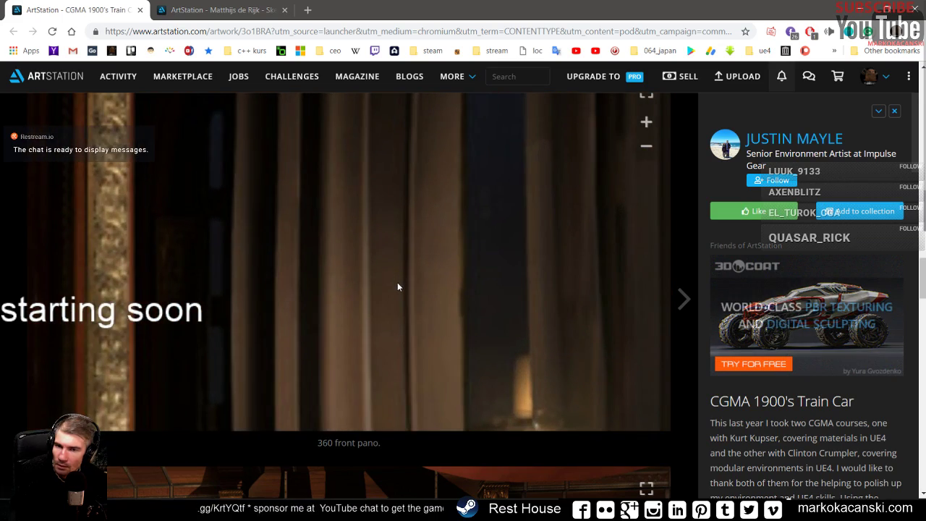
scroll(720, 271, down, 10)
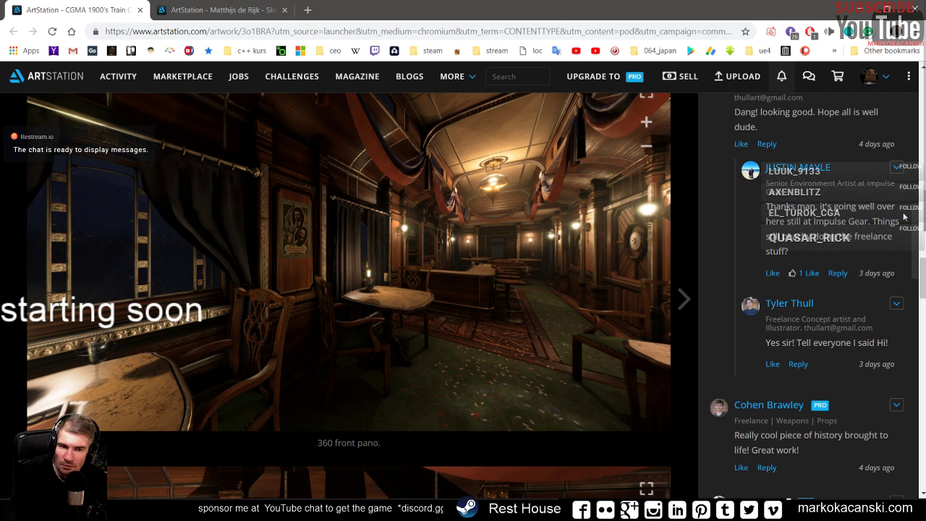
mouse_move(922, 269)
mouse_down()
mouse_move(922, 324)
mouse_move(923, 305)
mouse_up()
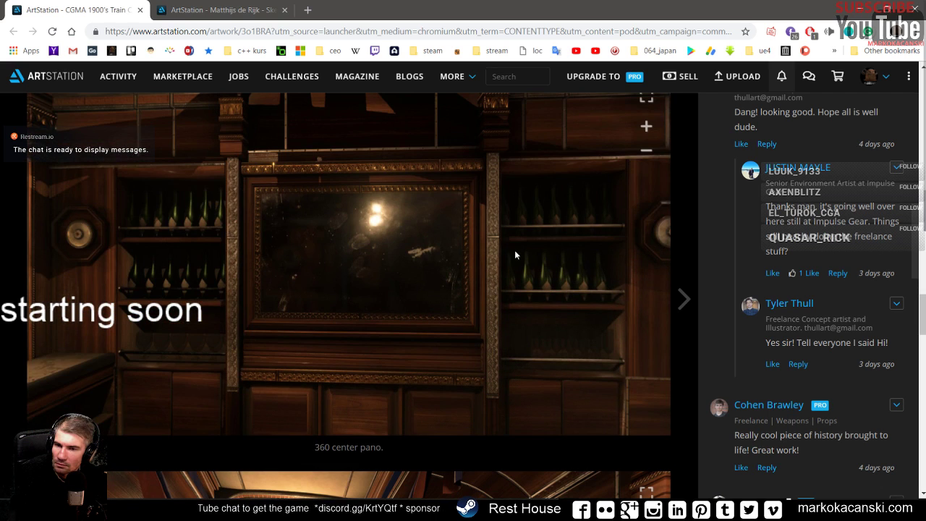
scroll(459, 231, down, 5)
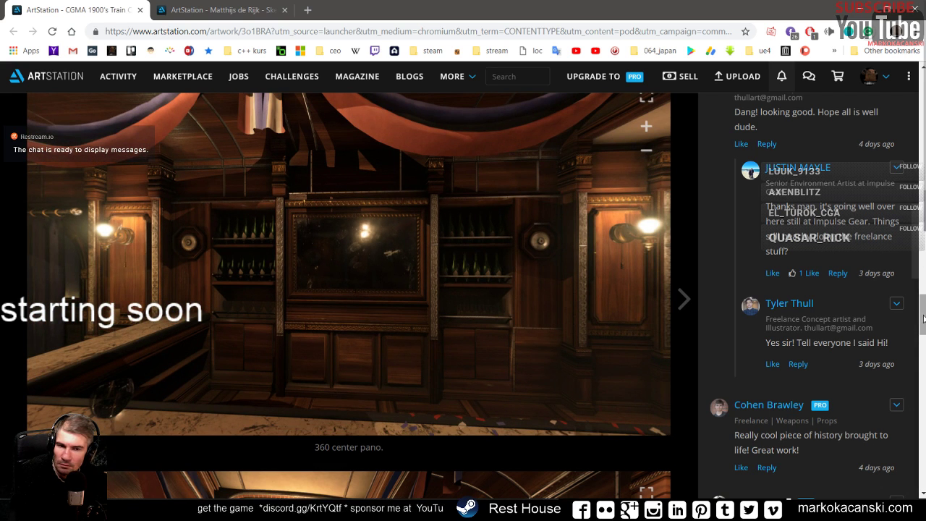
drag(922, 314, 922, 491)
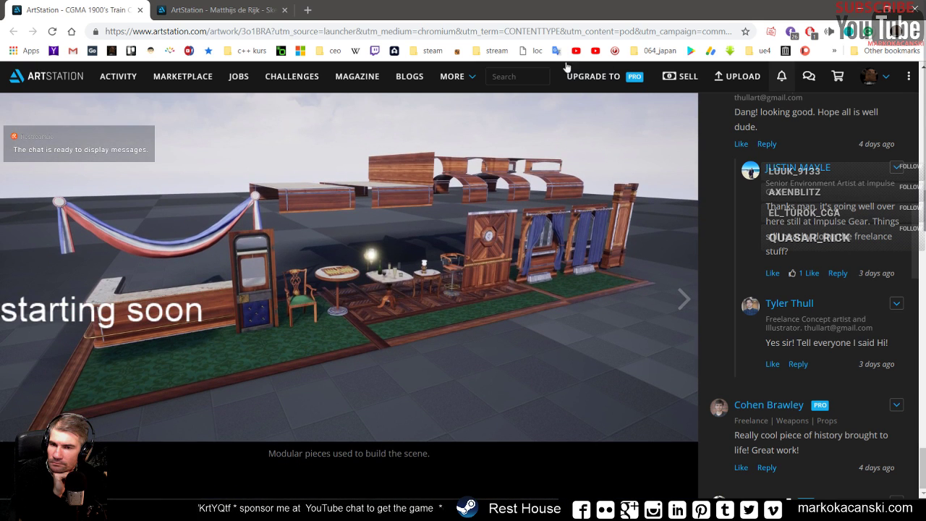
click(221, 13)
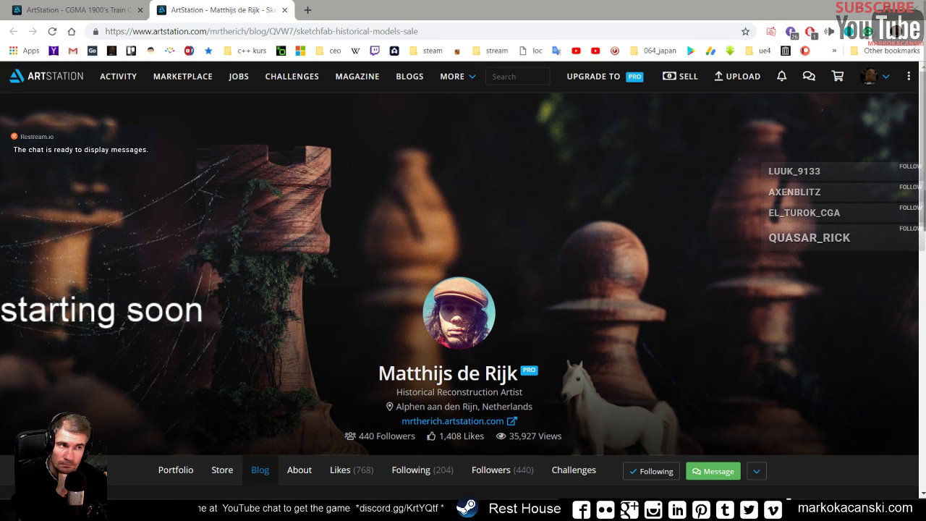
scroll(398, 283, down, 5)
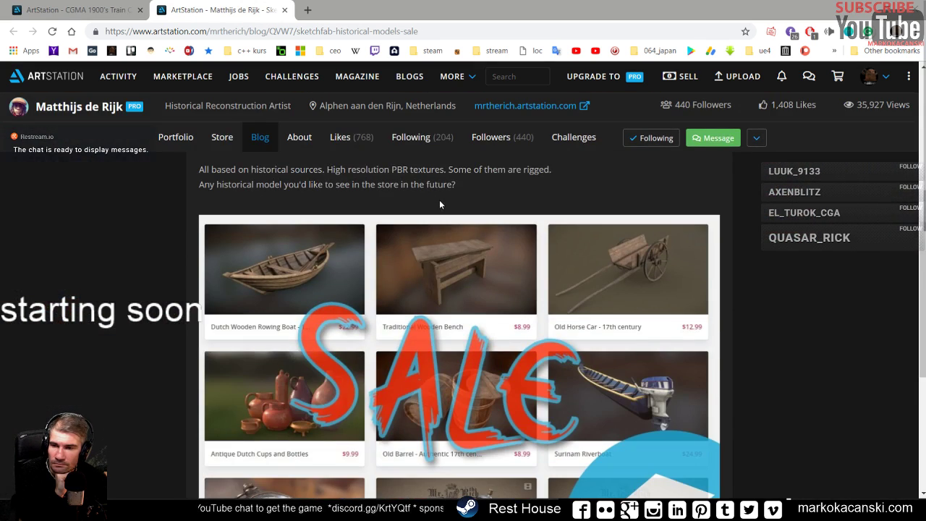
scroll(444, 199, down, 3)
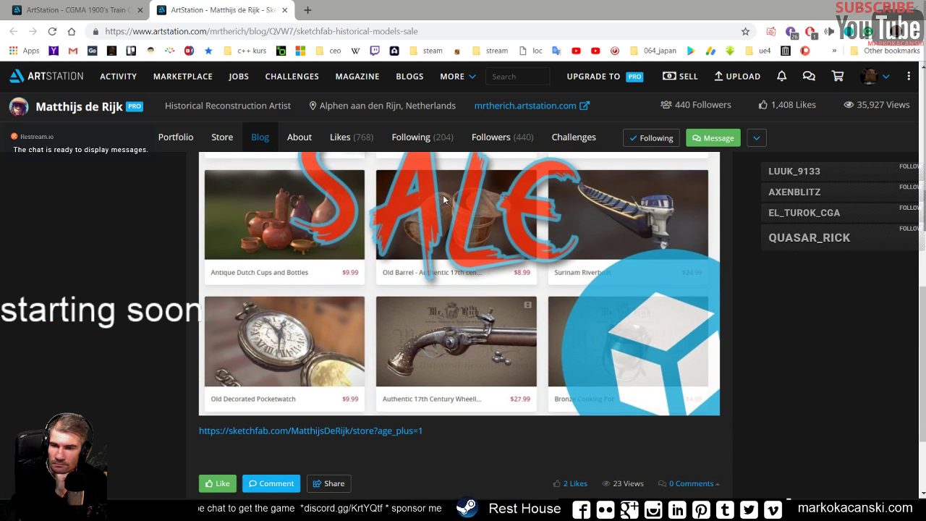
scroll(458, 204, up, 3)
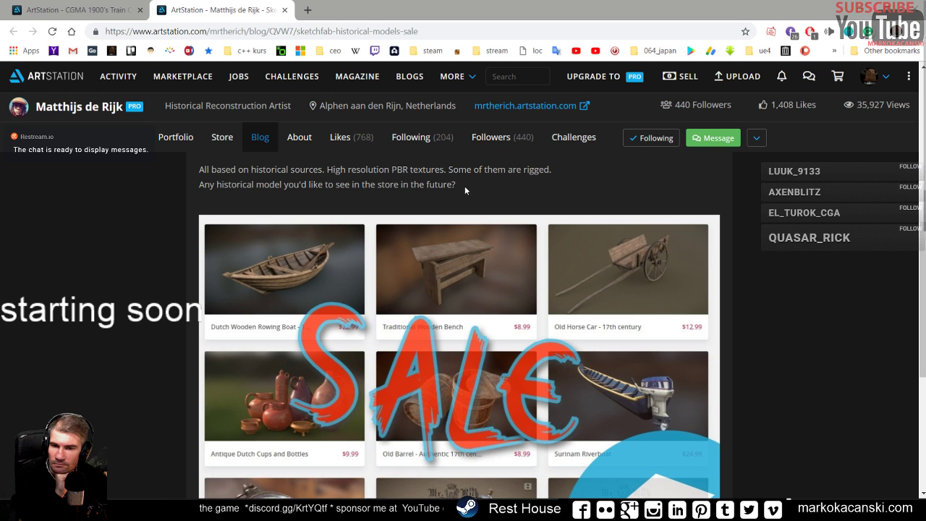
scroll(463, 181, down, 5)
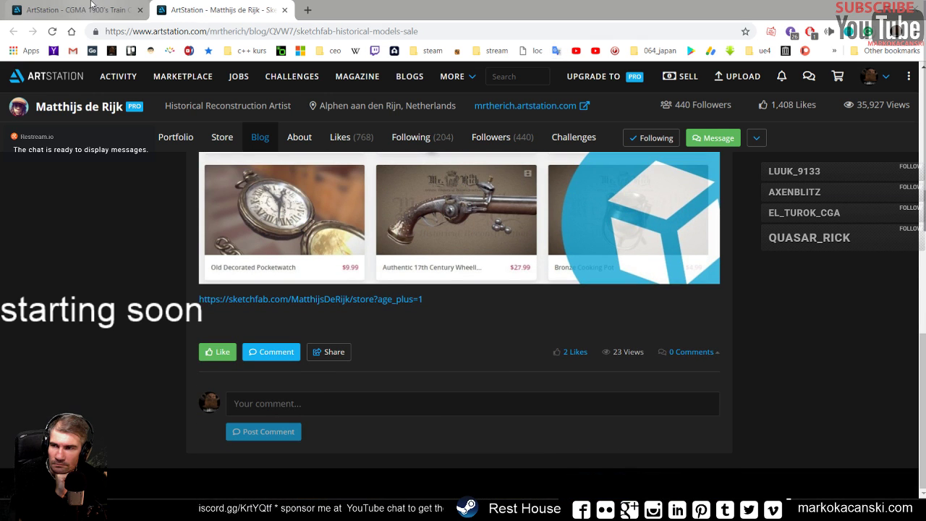
click(76, 10)
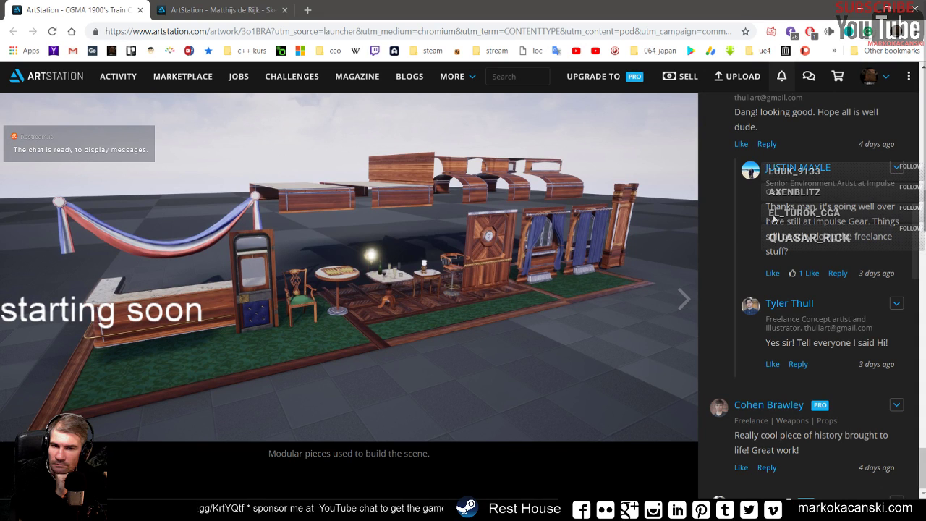
- Switch to Unreal Editor and load 3_1_OceanStorm from File > Recent Levels
click(861, 10)
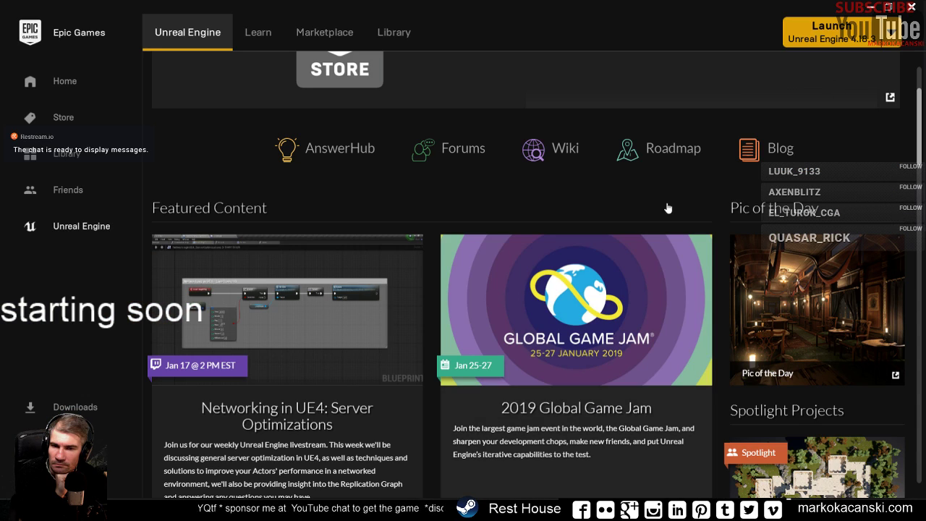
scroll(921, 146, up, 3)
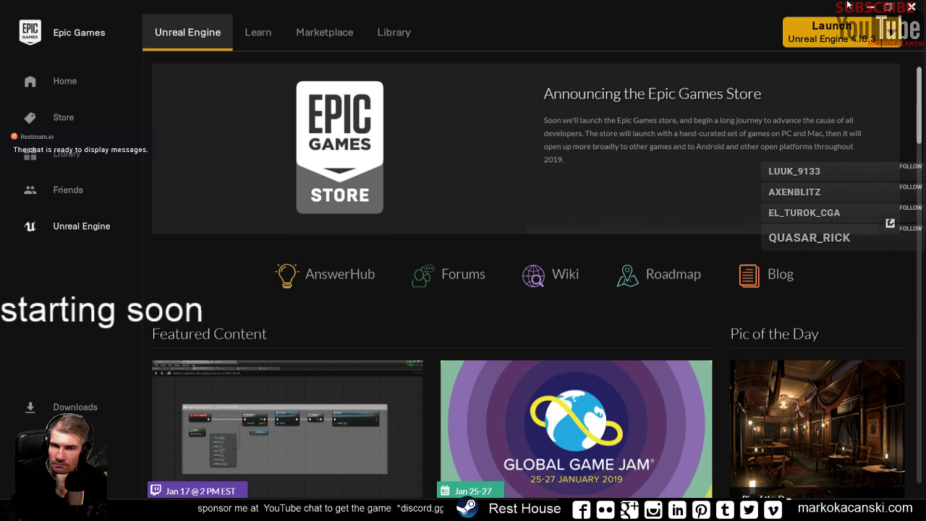
key(alt+Tab)
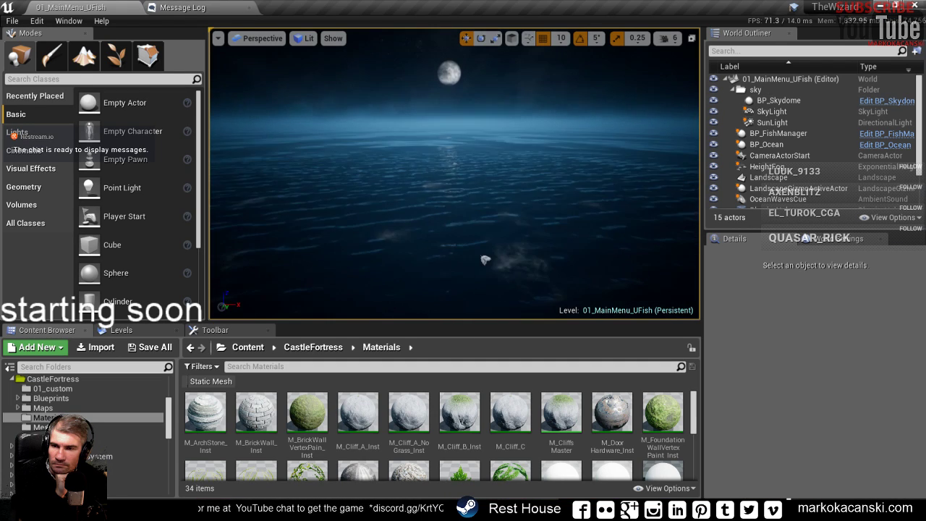
click(12, 21)
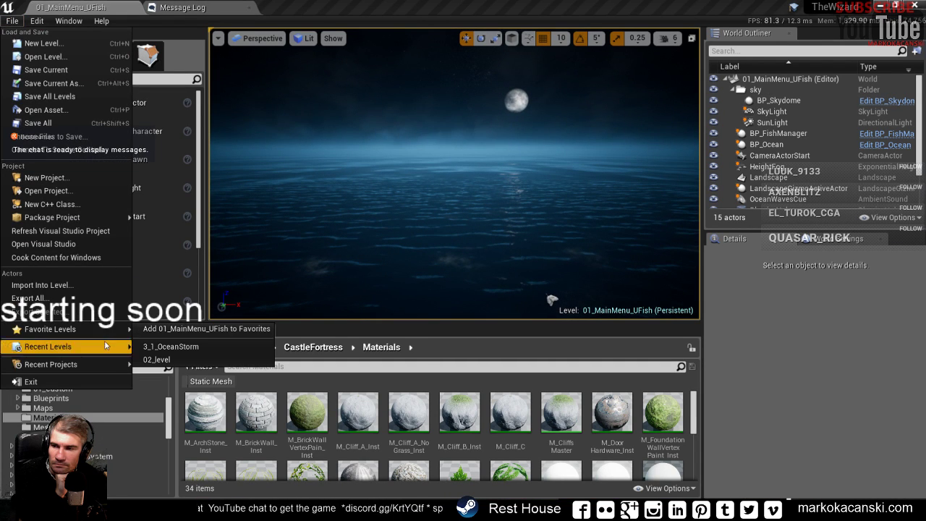
mouse_move(119, 347)
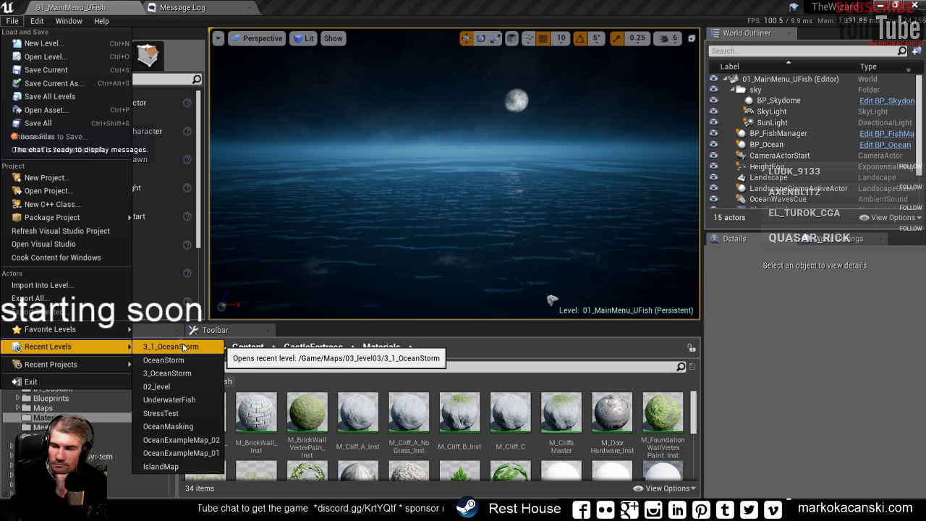
click(184, 348)
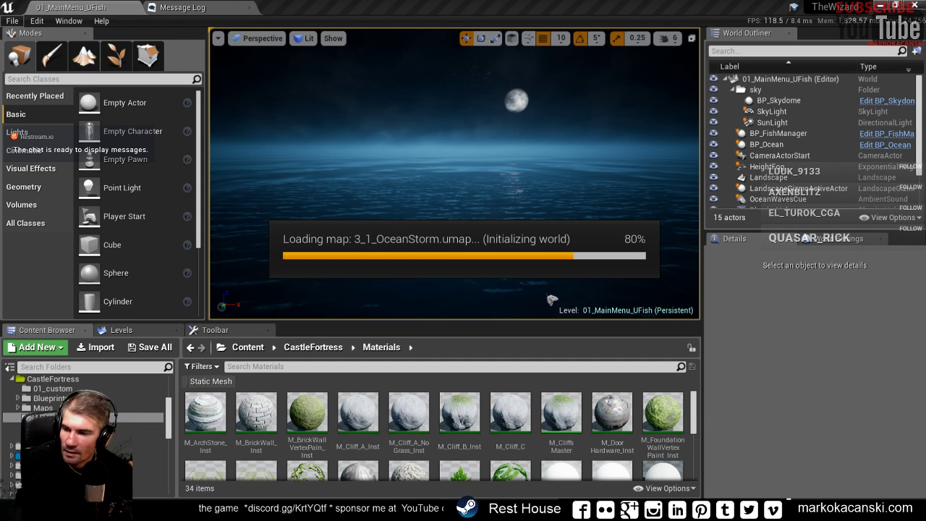
- Search Google for 'ue4 free windows' from Chrome's address bar
mouse_move(248, 510)
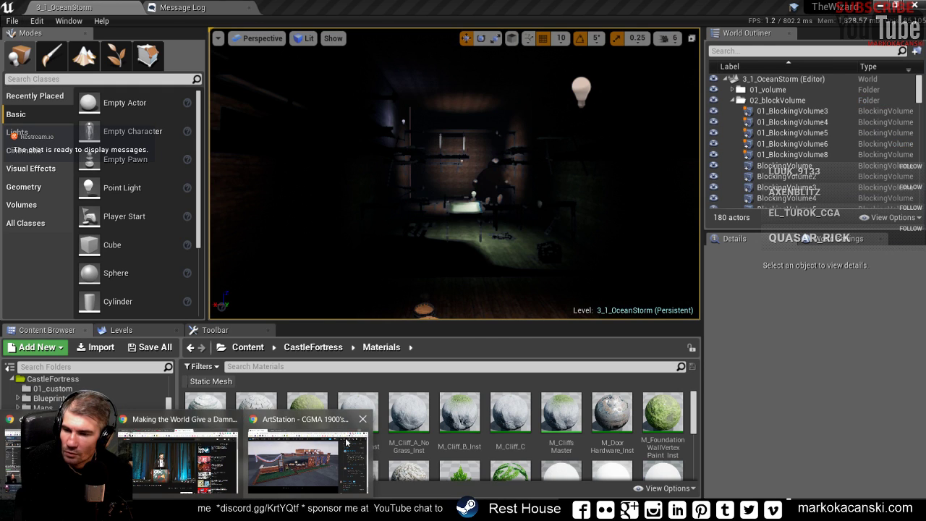
click(282, 423)
key(ctrl+l)
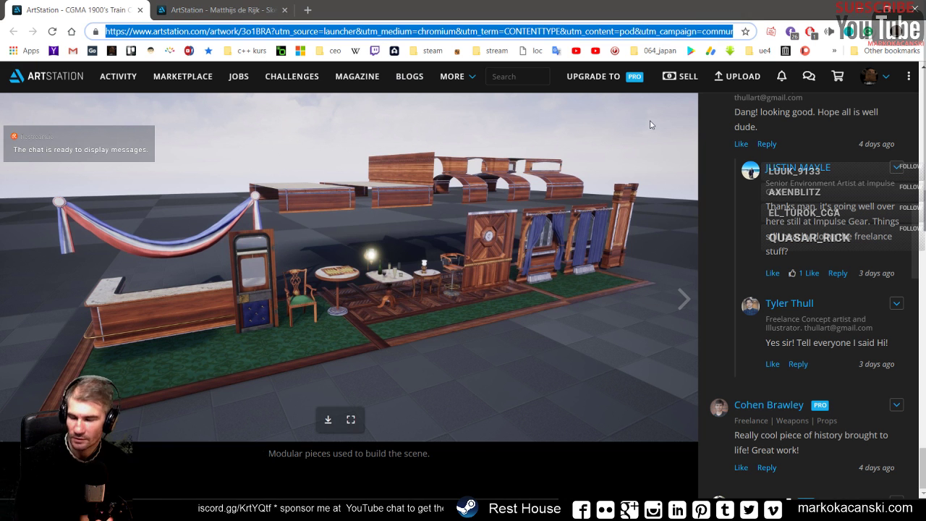
text(ue4 )
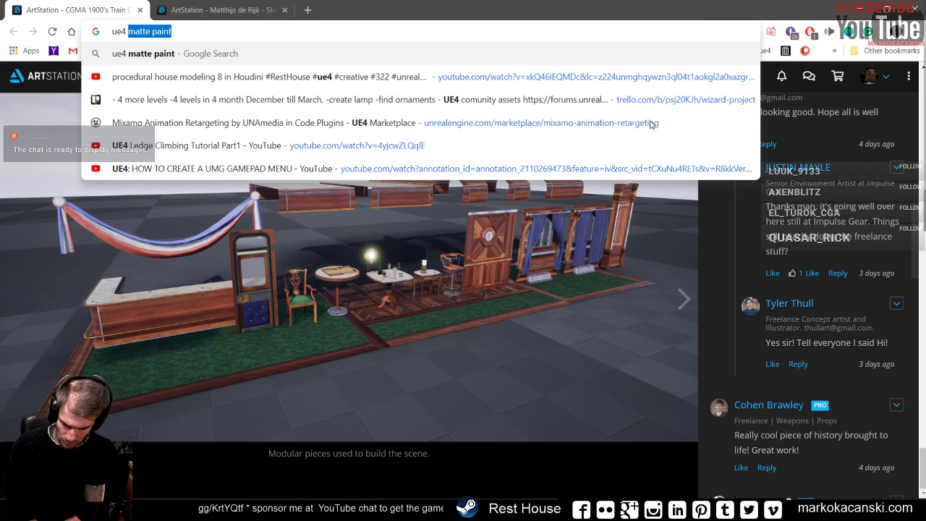
text(free w)
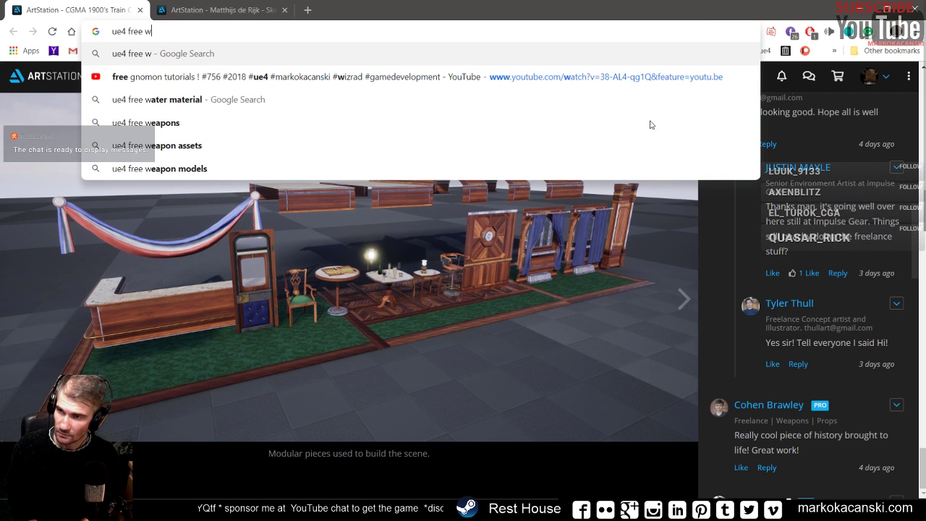
text(indow)
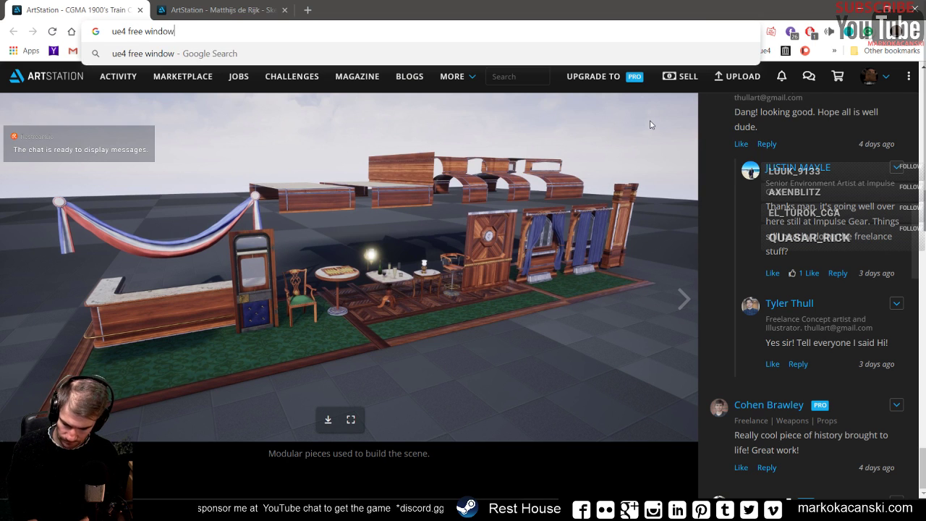
text(s)
key(Return)
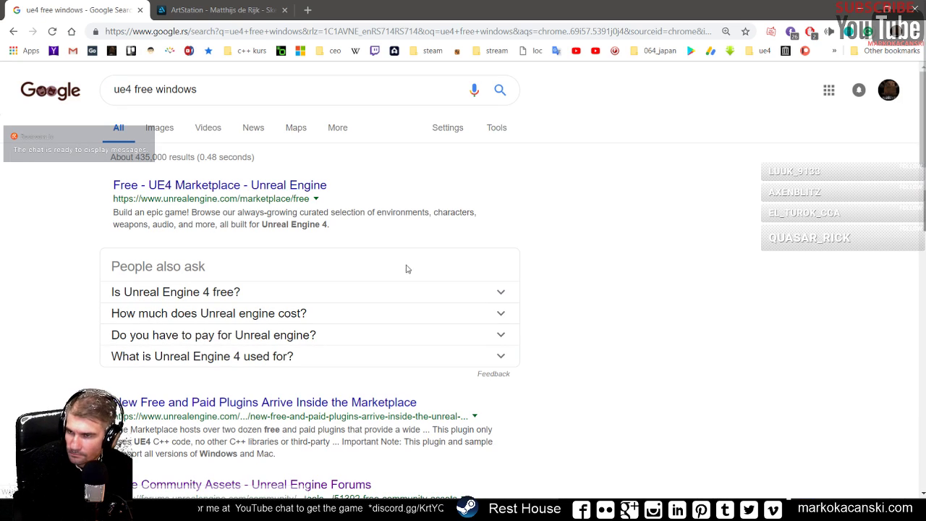
- Open the Free UE4 Marketplace result in a new tab and switch to it
right_click(309, 199)
click(330, 196)
scroll(304, 192, down, 3)
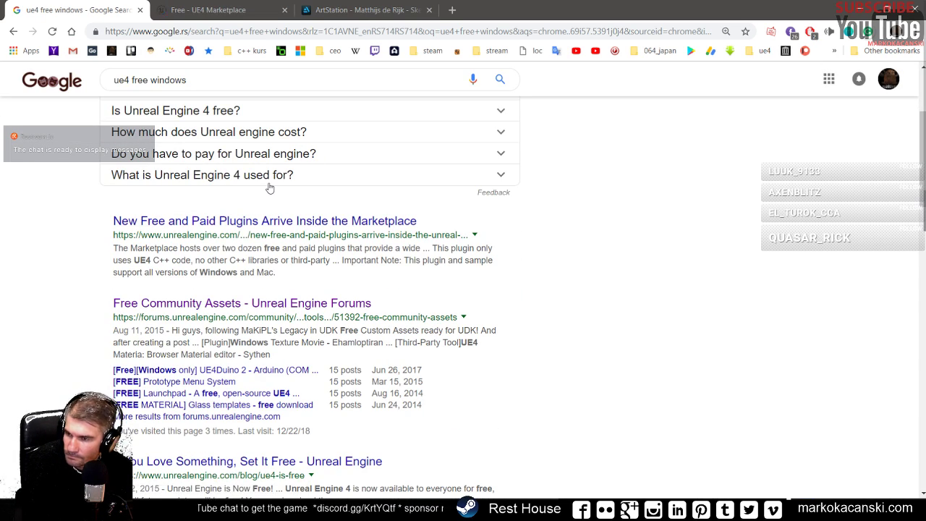
scroll(268, 187, down, 3)
click(240, 10)
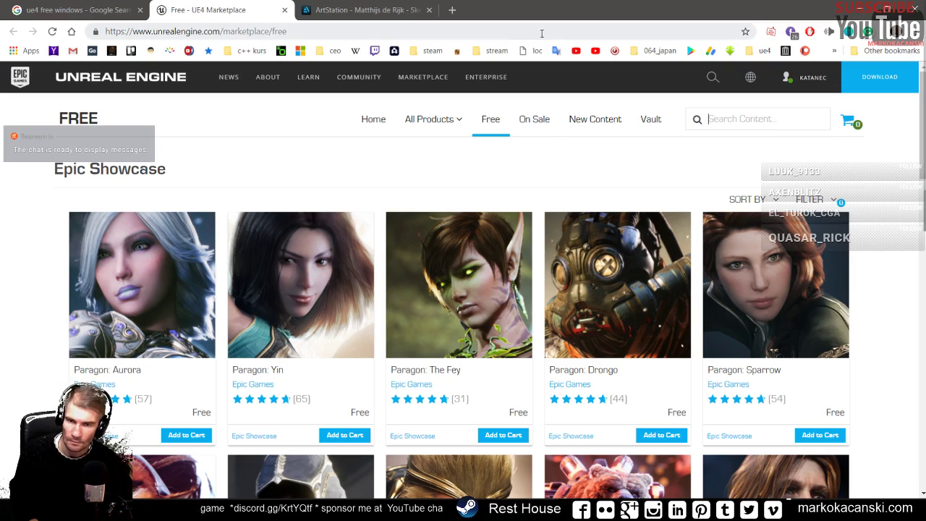
- Open Paragon: Drongo in a new tab and scroll through the free Marketplace listings
right_click(604, 267)
click(629, 276)
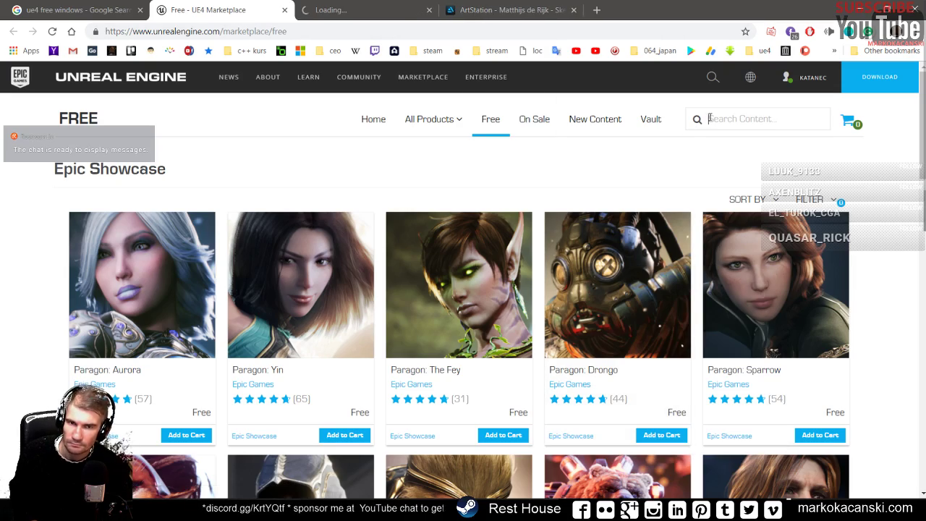
scroll(714, 119, down, 5)
scroll(645, 251, up, 1)
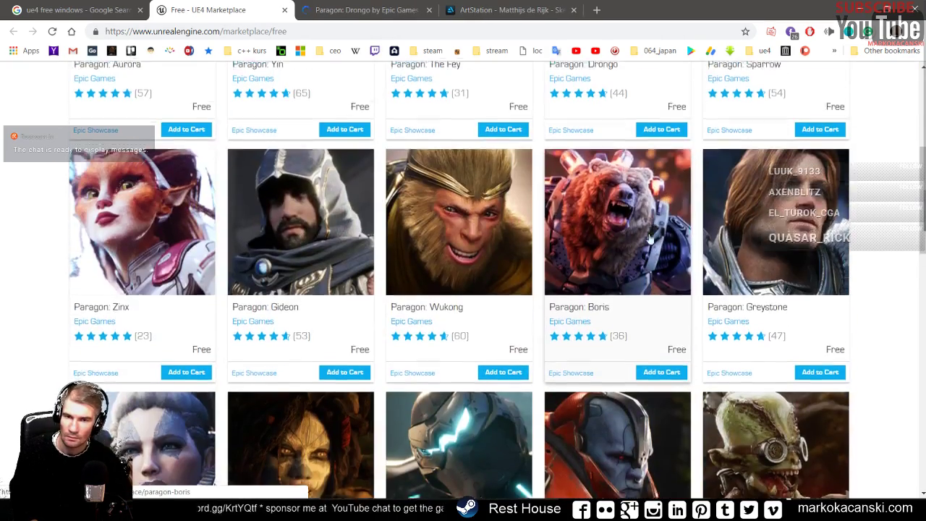
scroll(645, 250, down, 4)
scroll(645, 250, down, 2)
scroll(646, 251, down, 2)
scroll(646, 250, down, 2)
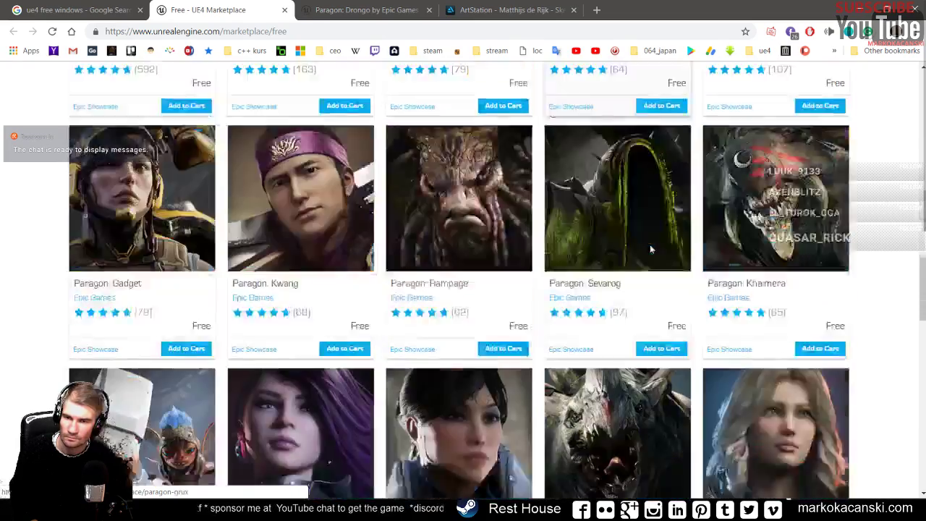
scroll(666, 200, up, 2)
scroll(665, 200, up, 5)
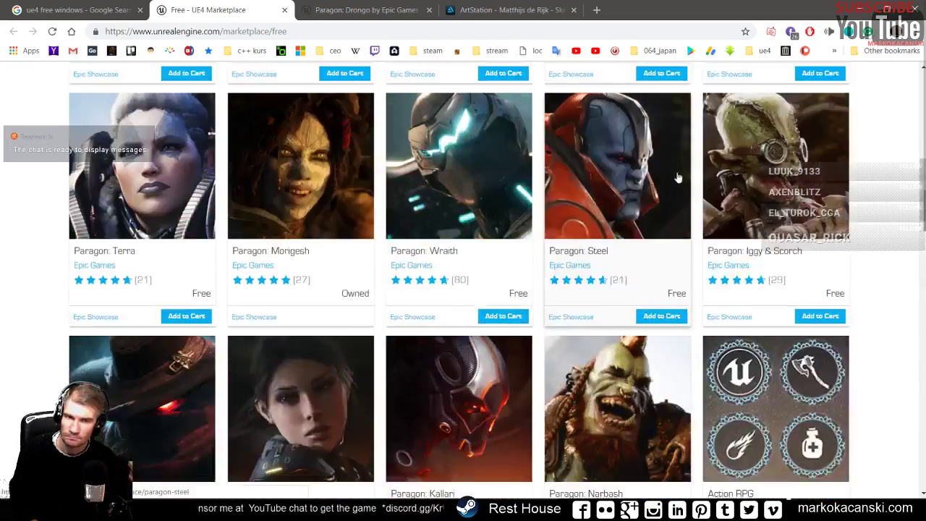
scroll(688, 160, up, 5)
scroll(689, 161, up, 2)
text(window)
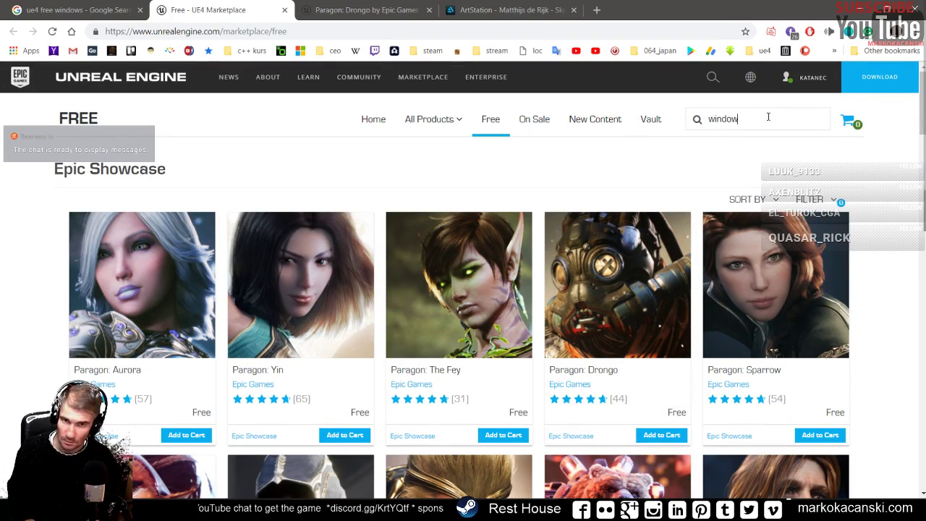
- Search the Marketplace for 'window', scroll results like Stained Glass Windows Pack, then minimize Chrome
key(Return)
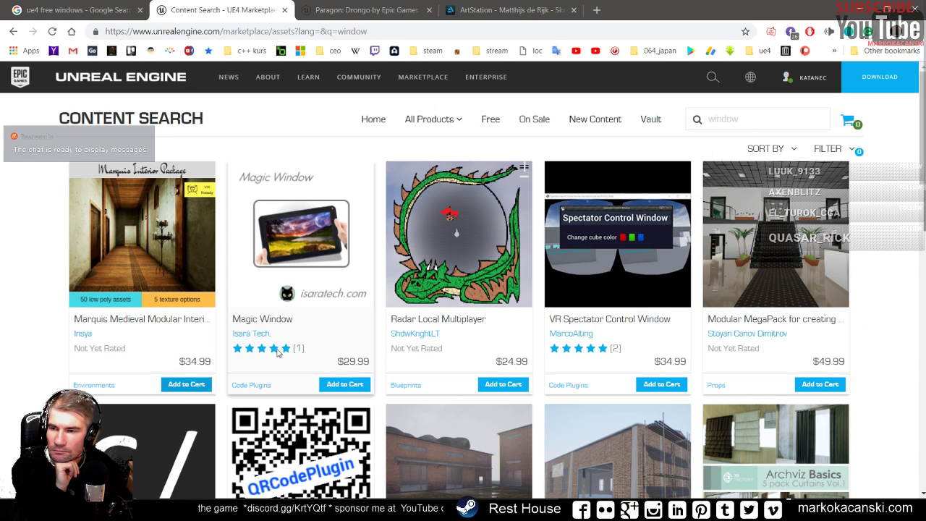
scroll(314, 260, down, 4)
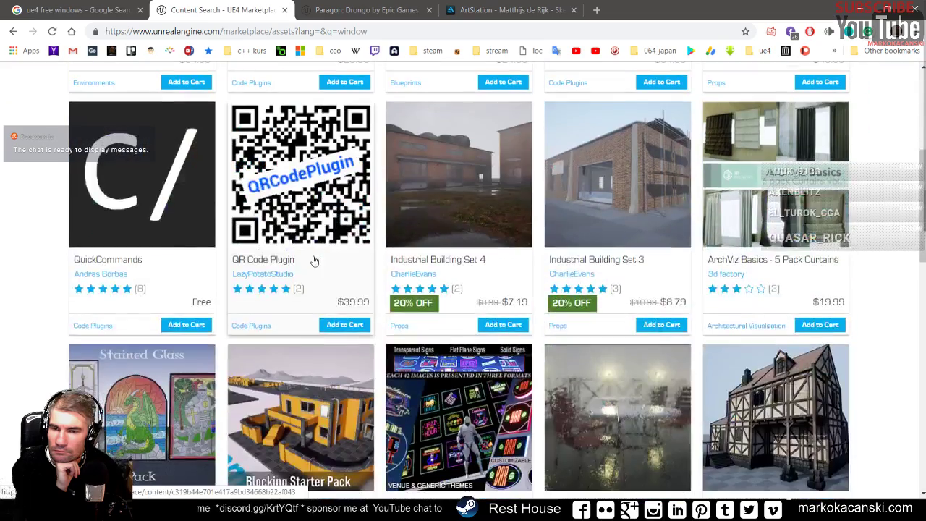
scroll(387, 228, down, 2)
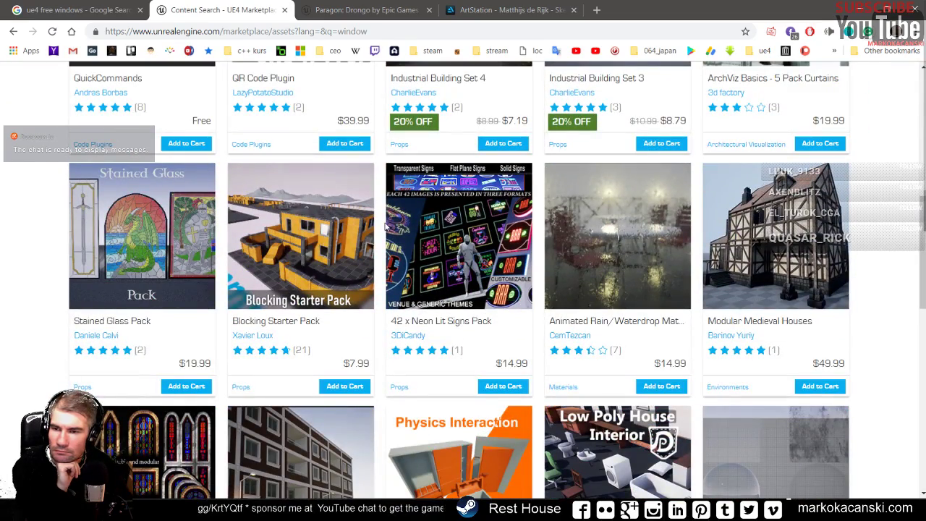
scroll(384, 227, down, 2)
scroll(384, 227, down, 3)
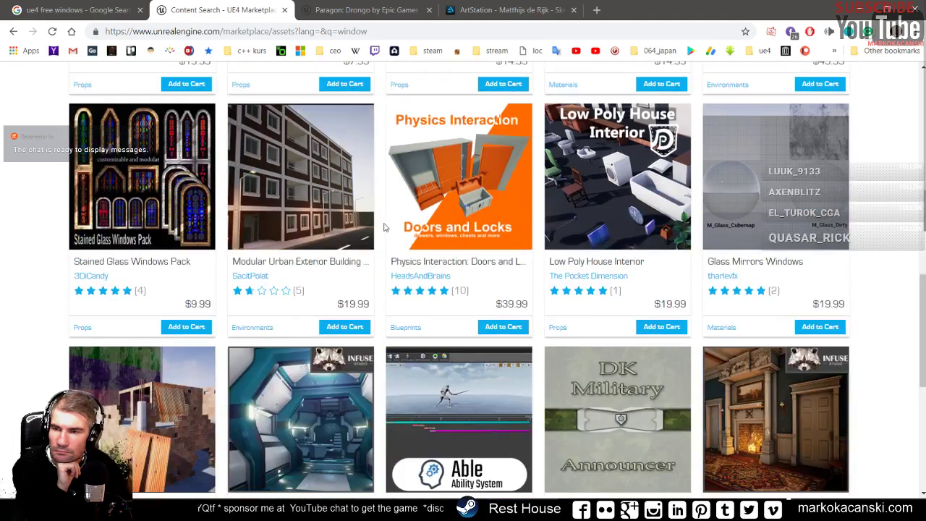
scroll(384, 227, up, 1)
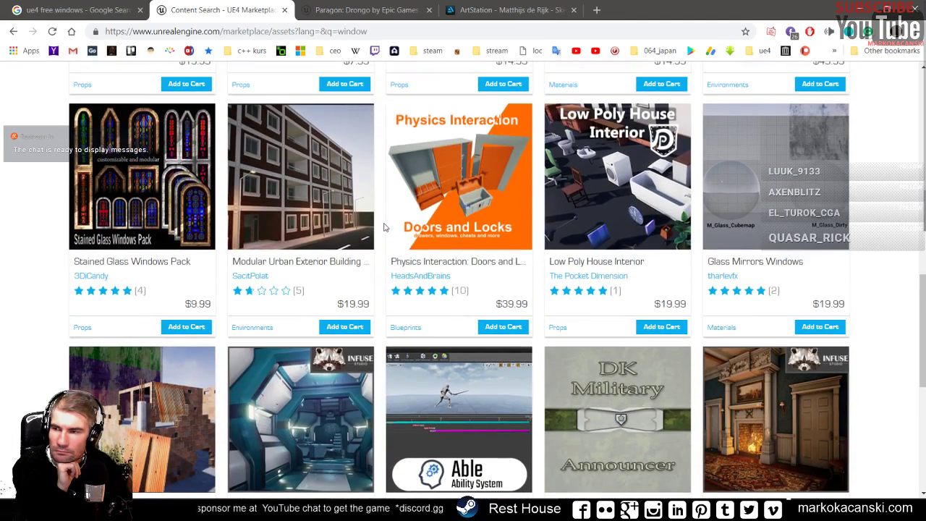
scroll(384, 227, down, 5)
scroll(383, 230, up, 3)
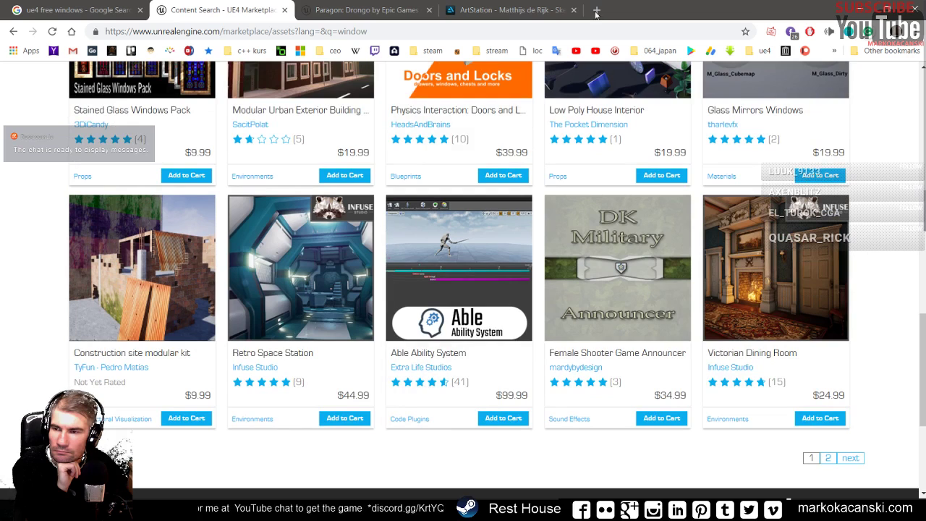
click(858, 9)
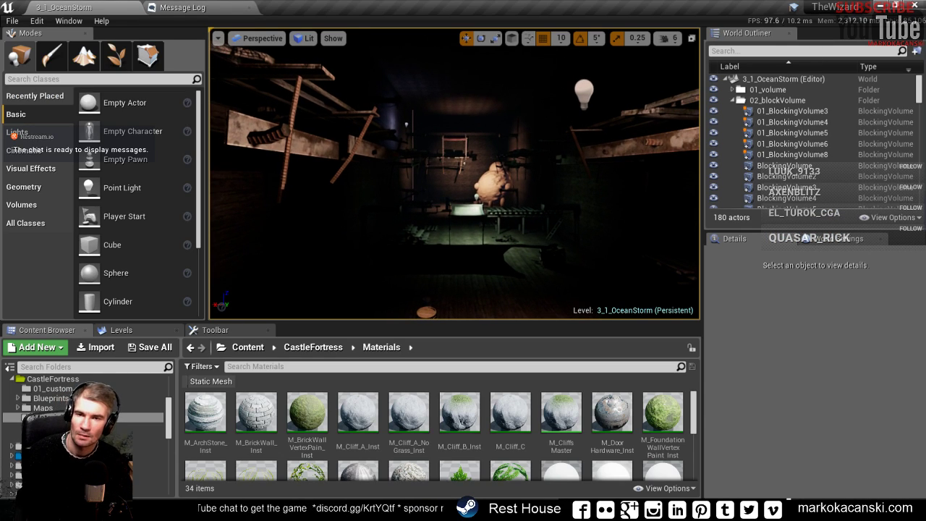
- In the immersive viewport, drag the large front wall plane up out of the room
key(F11)
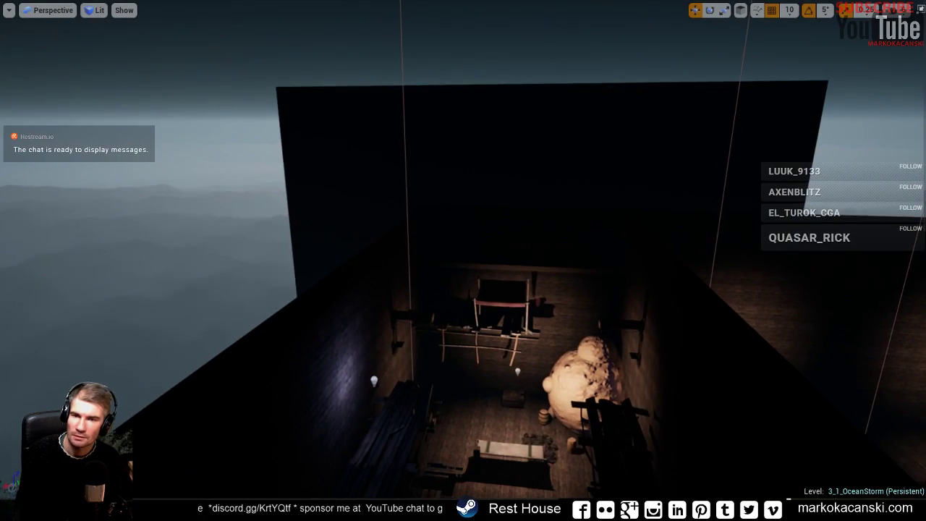
click(549, 181)
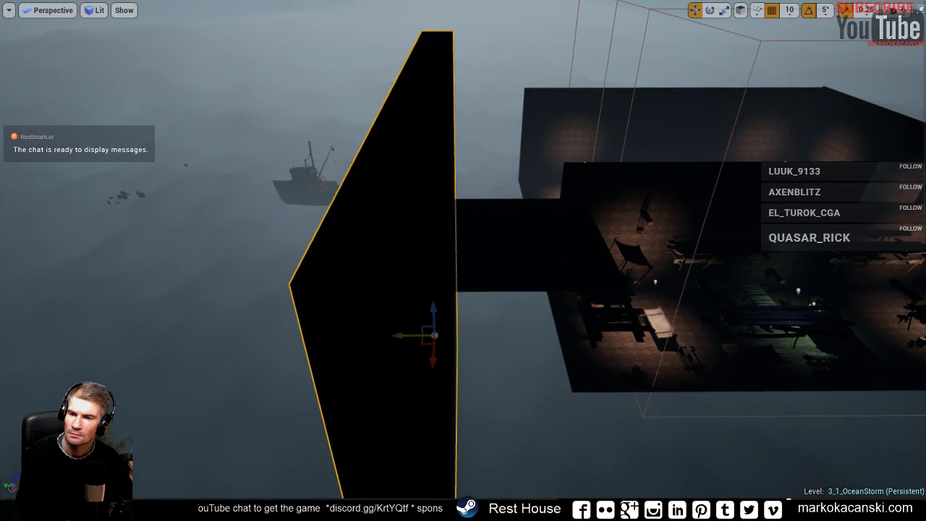
drag(435, 359, 486, 55)
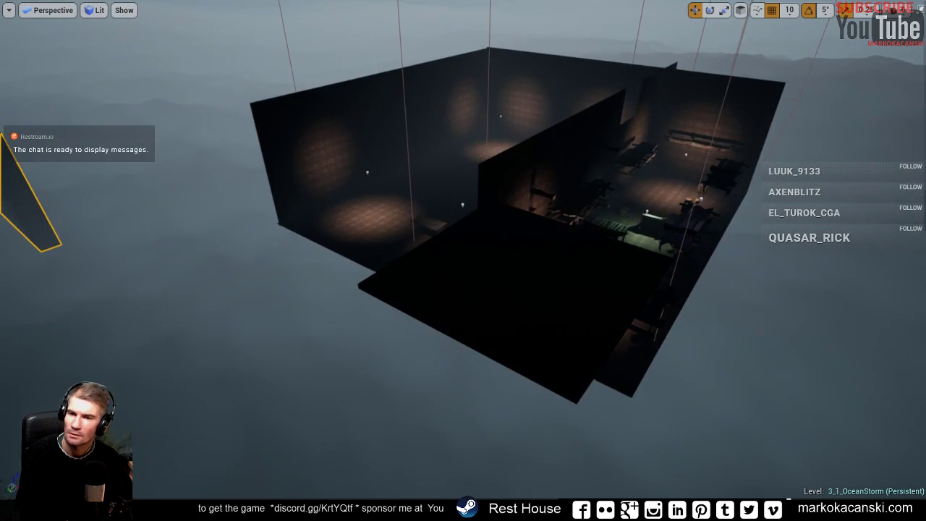
- Raise the floor slab above the room, flying the view over and back in
click(507, 304)
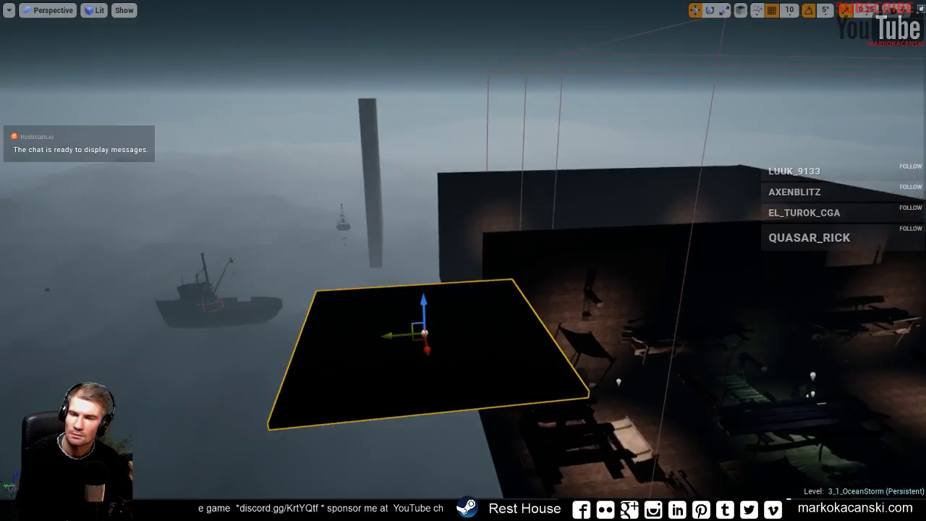
right_drag(339, 223, 339, 223)
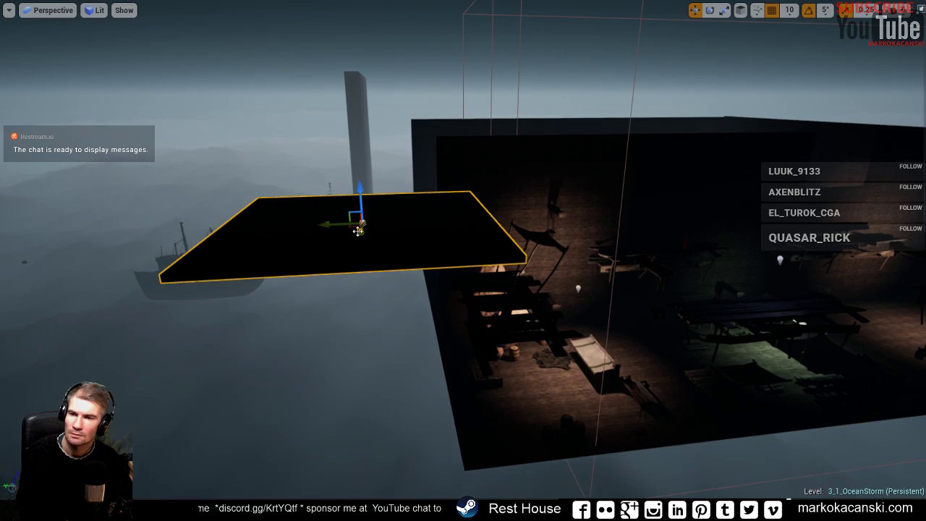
drag(358, 230, 376, 141)
right_drag(393, 243, 392, 243)
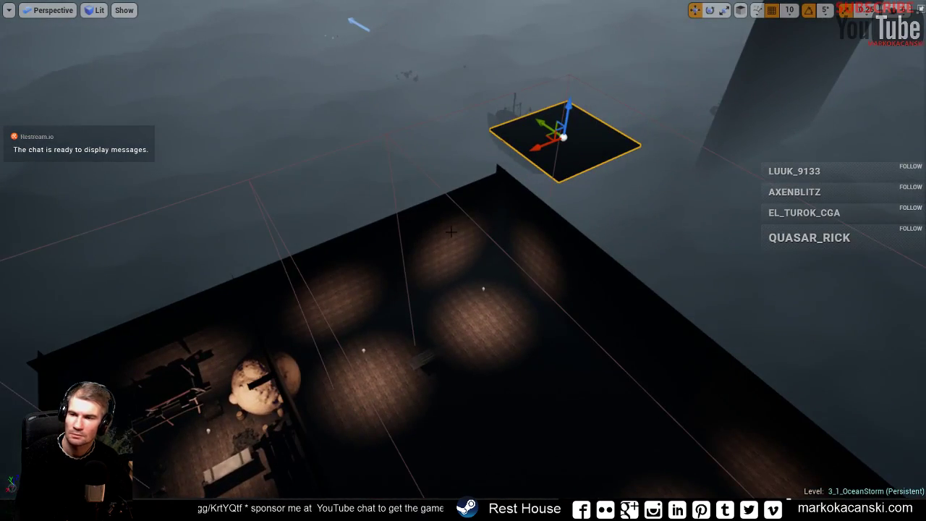
right_drag(451, 232, 451, 232)
- Select the wall behind the shelf, then restore the full layout and show the Content folders
click(407, 253)
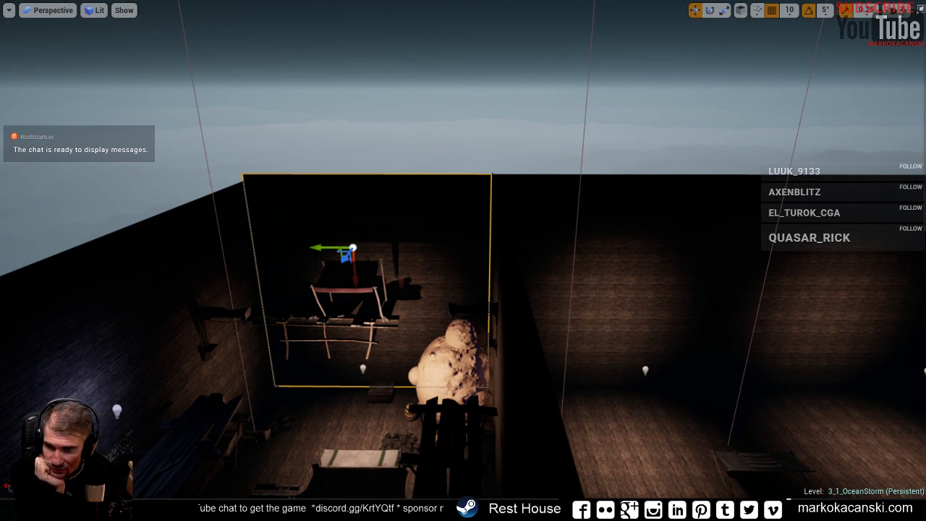
mouse_move(463, 261)
right_down()
mouse_move(463, 239)
mouse_move(463, 282)
right_up()
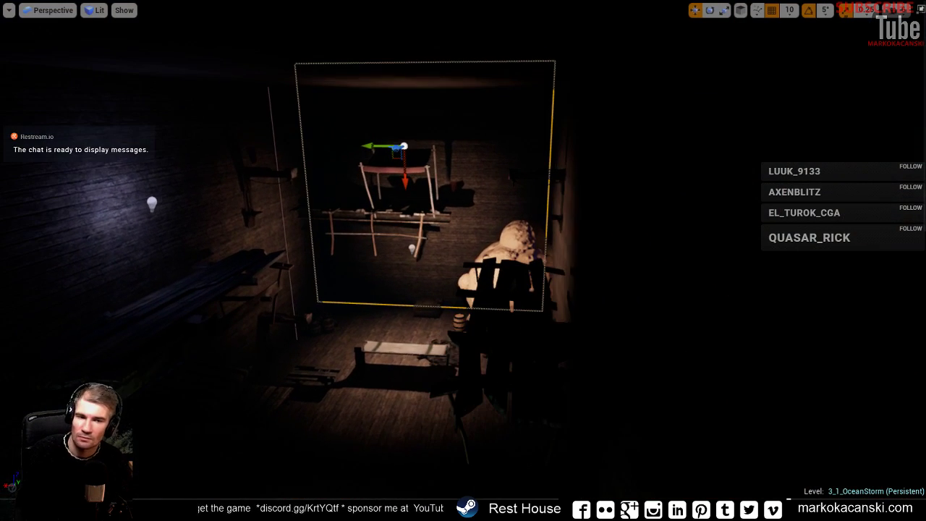
key(F11)
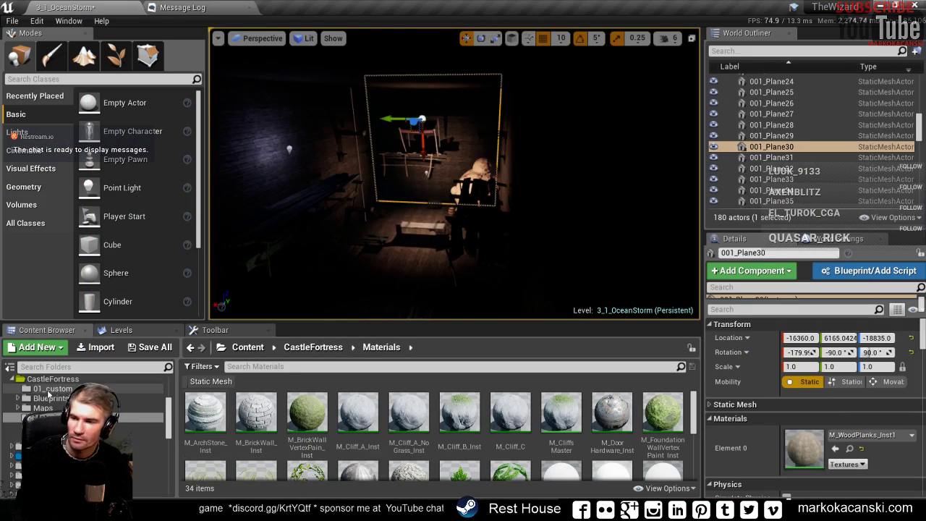
drag(169, 437, 169, 405)
click(36, 382)
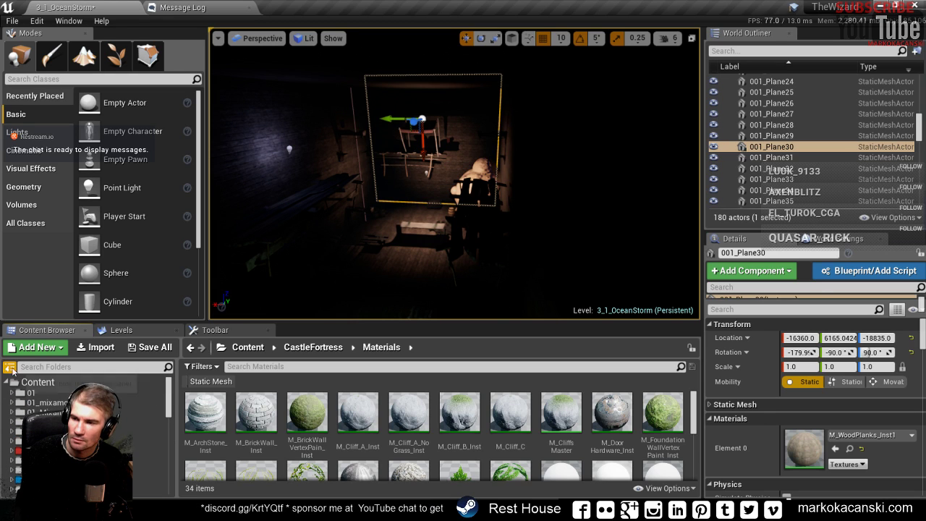
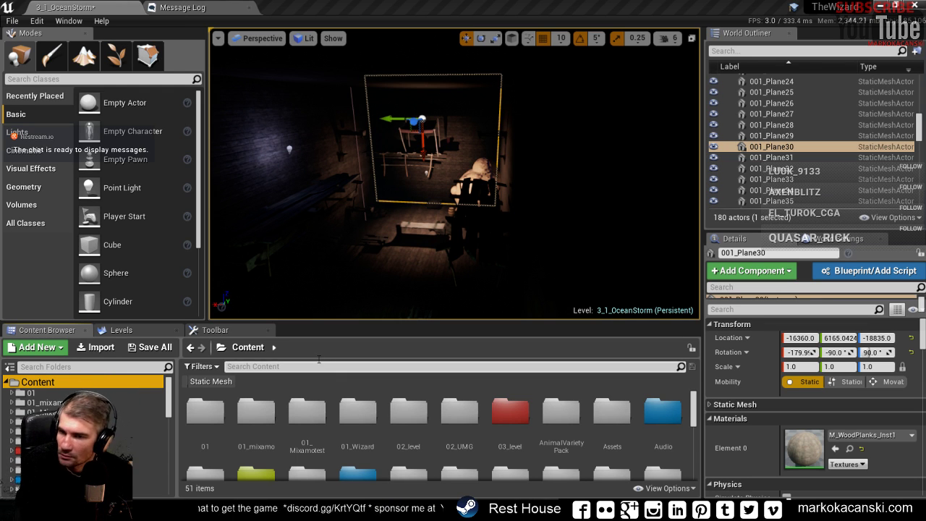
- Select the 01_mixamo folder, then the scrap bridge mesh in the cabin, and orbit the view around it
click(256, 416)
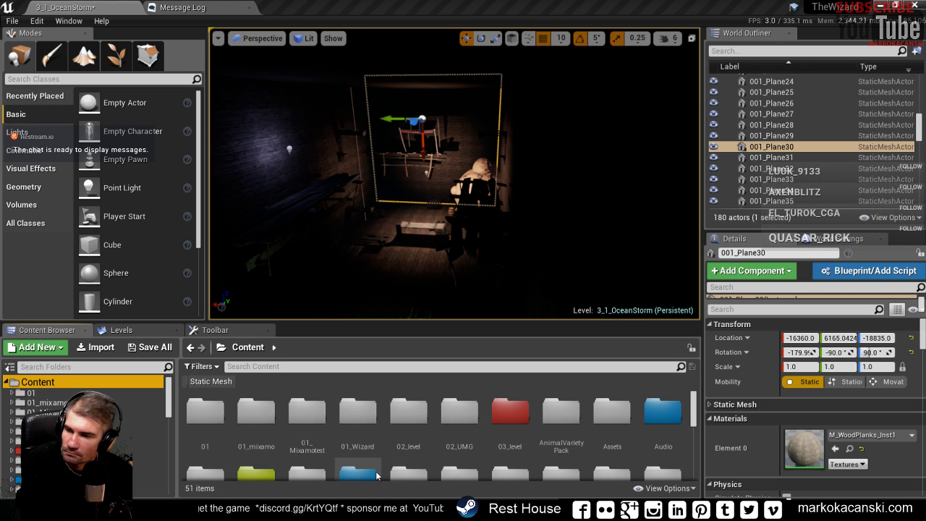
right_click(496, 232)
right_drag(501, 225, 469, 209)
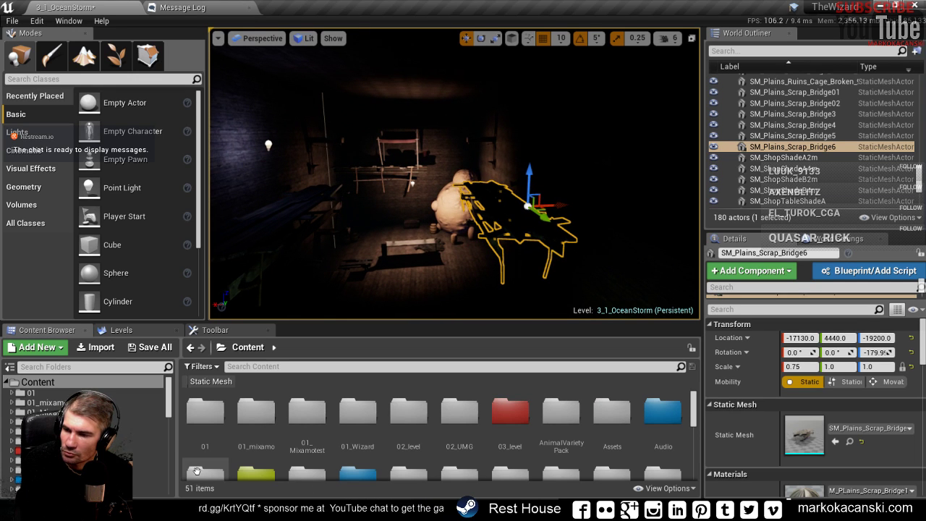
- Filter the Content Browser by 'window' and select the pirate cabin blueprint in the scene
click(263, 366)
text(w)
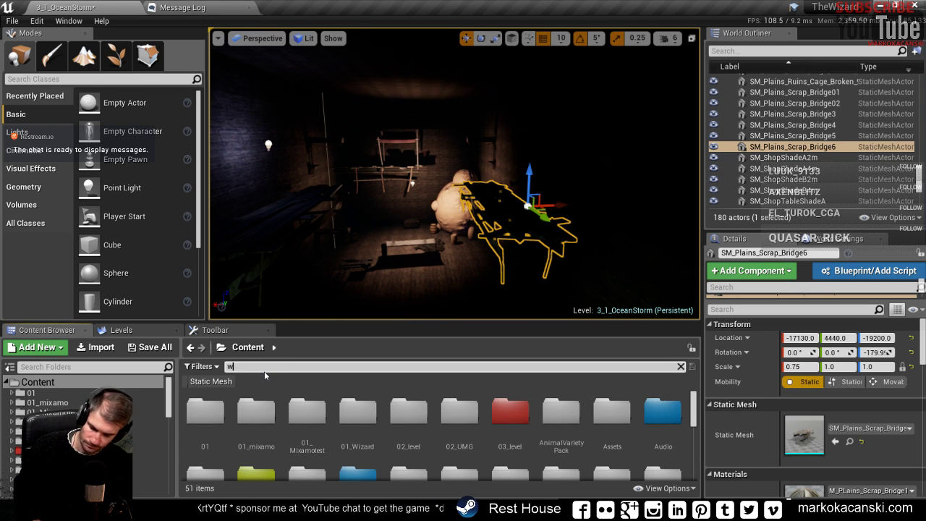
text(indow)
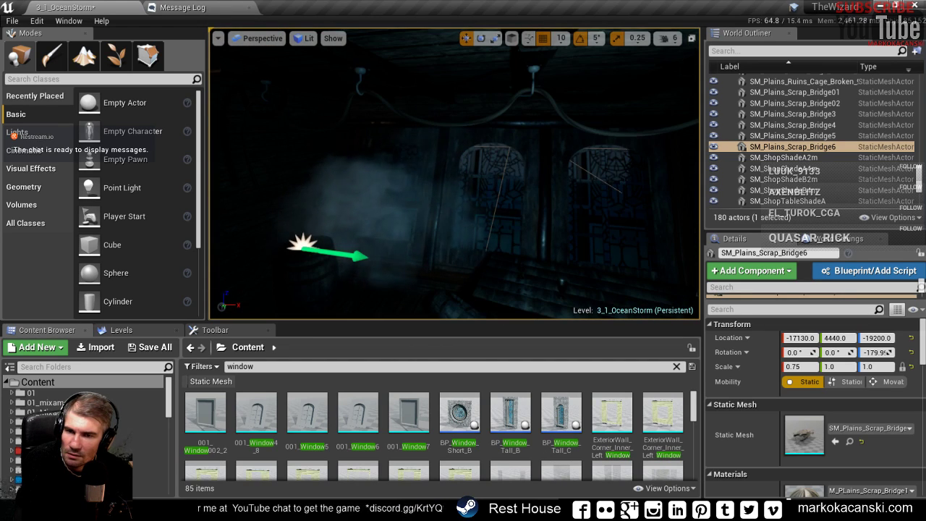
click(454, 173)
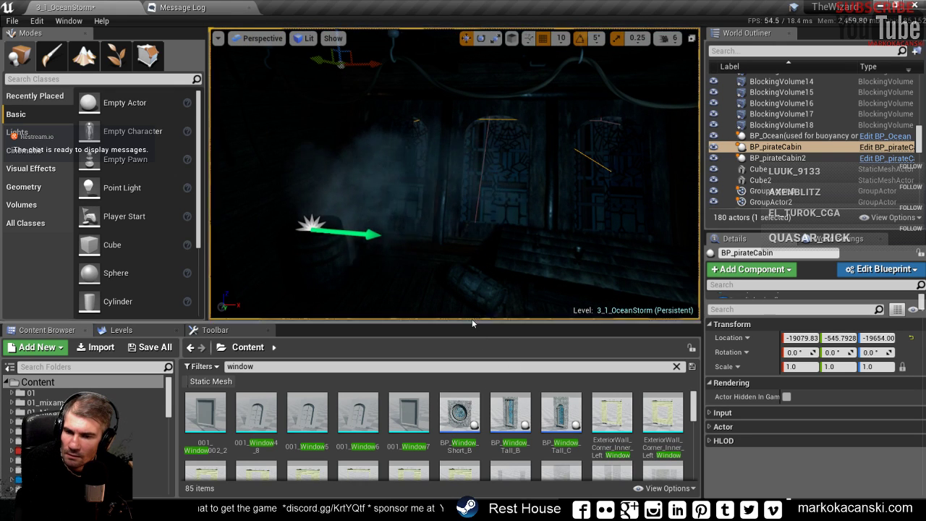
- Make the asset browser taller and fly the camera through the cabin past its windows
drag(471, 321, 473, 306)
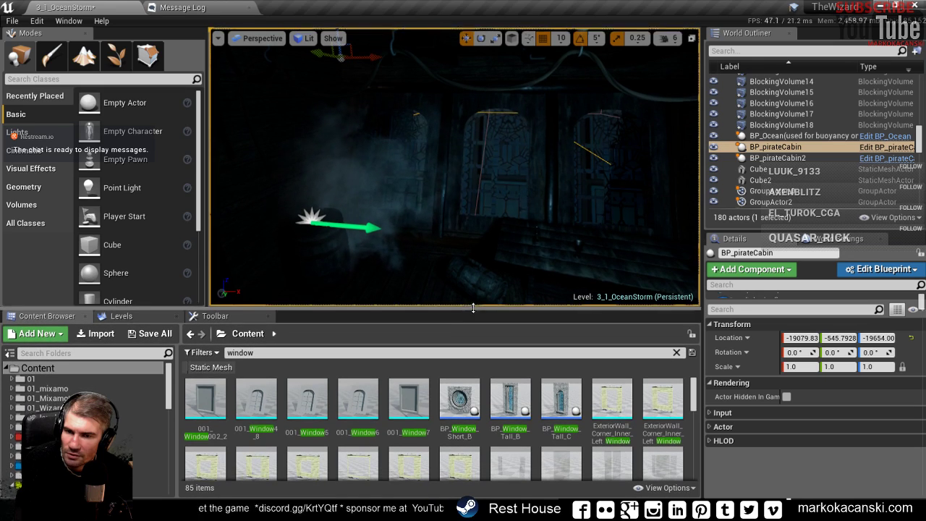
right_drag(455, 167, 455, 166)
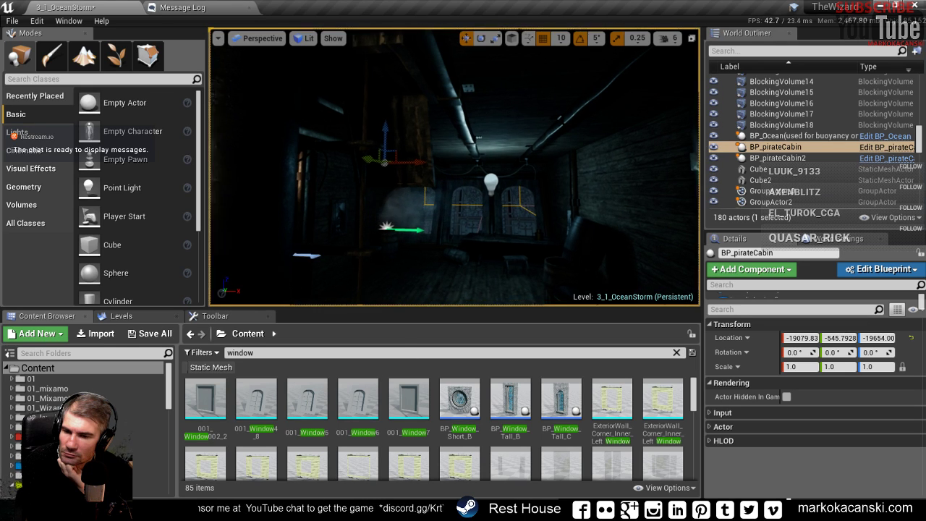
right_drag(454, 167, 454, 166)
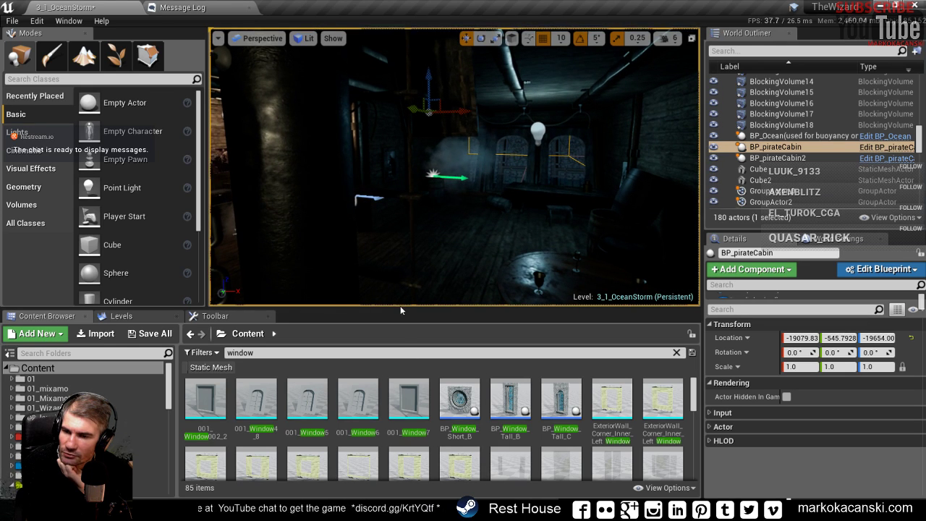
drag(399, 308, 417, 260)
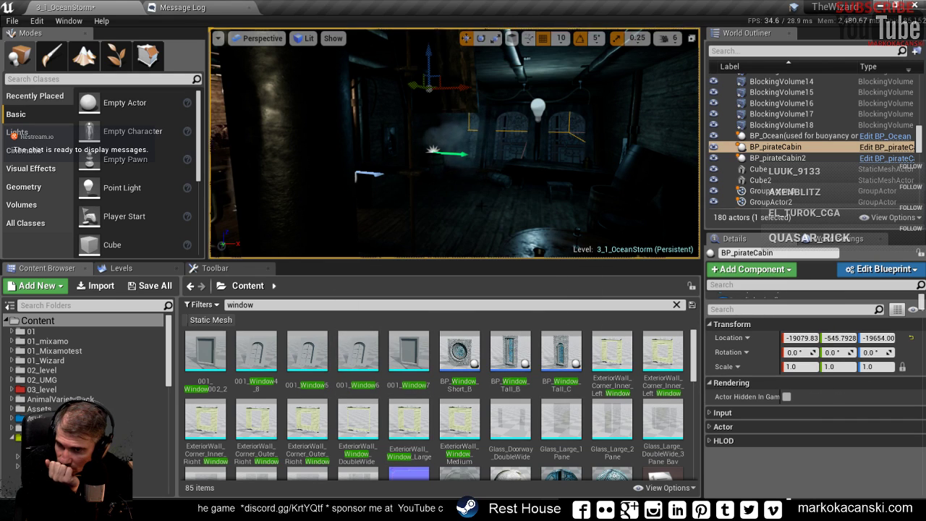
mouse_move(448, 159)
right_down()
mouse_move(405, 145)
mouse_move(376, 152)
mouse_move(434, 145)
mouse_move(427, 123)
right_up()
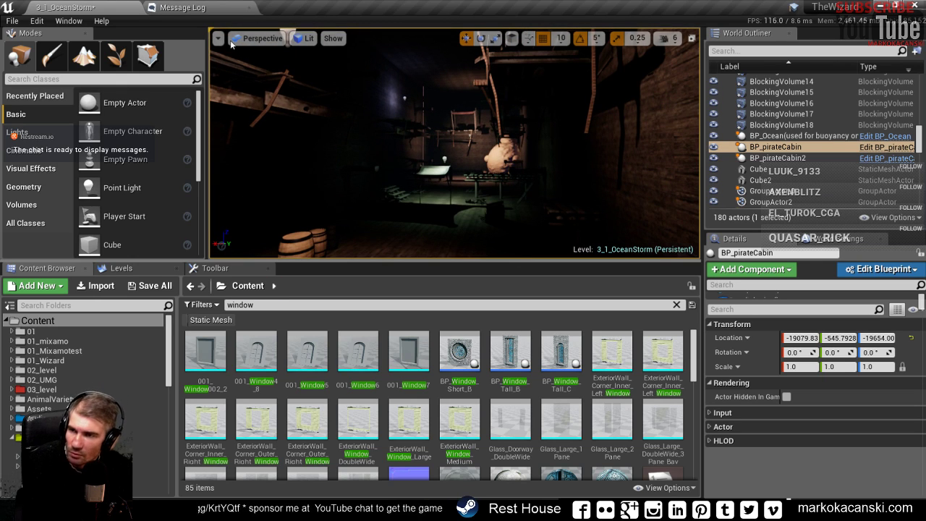
- Store the cabin view as Bookmark 3, tilt the camera down, and minimize the editor
click(218, 38)
mouse_move(287, 210)
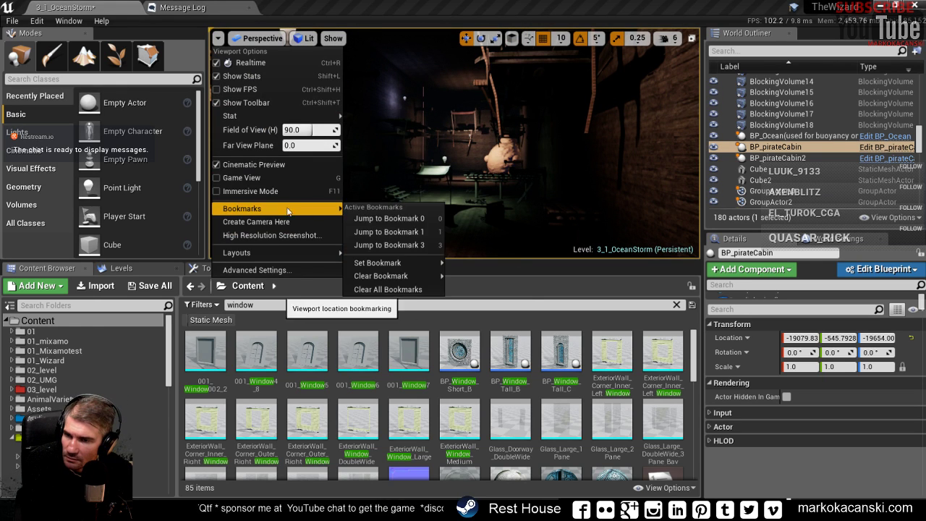
mouse_move(376, 263)
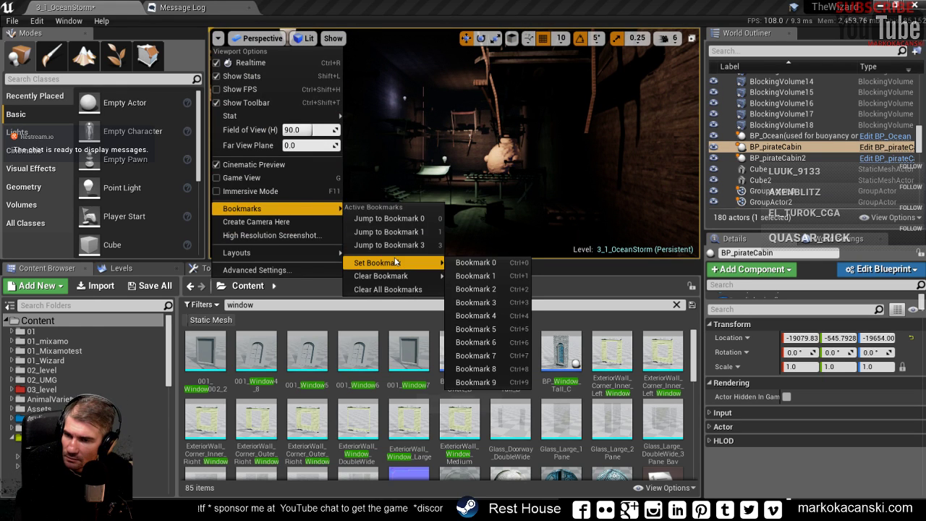
click(503, 302)
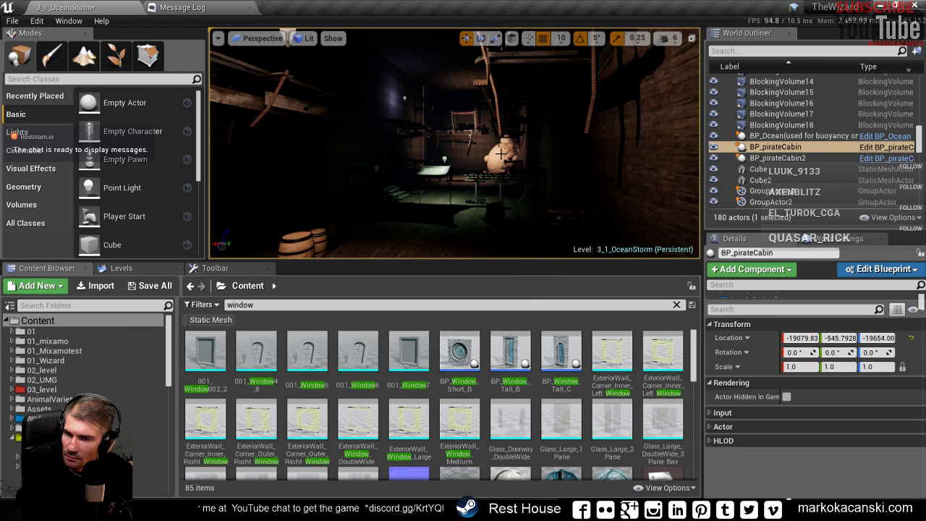
right_drag(500, 160, 501, 188)
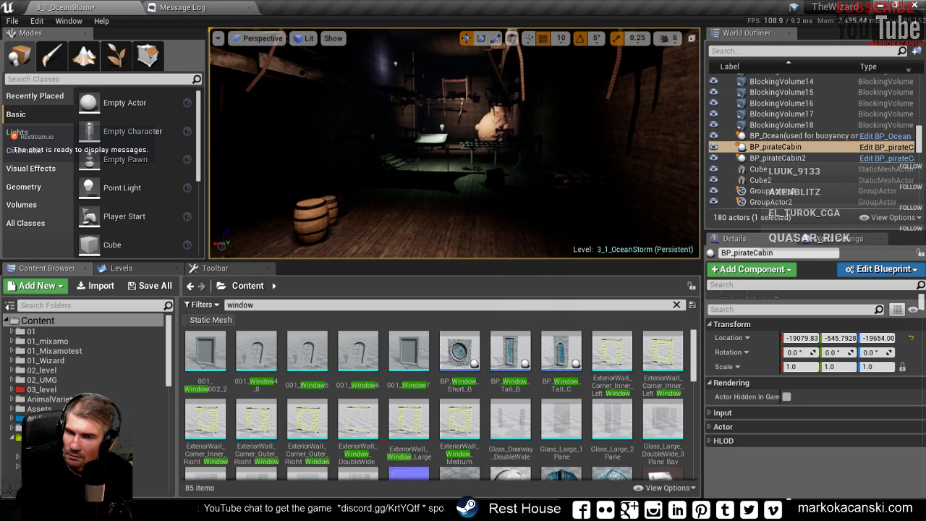
click(880, 6)
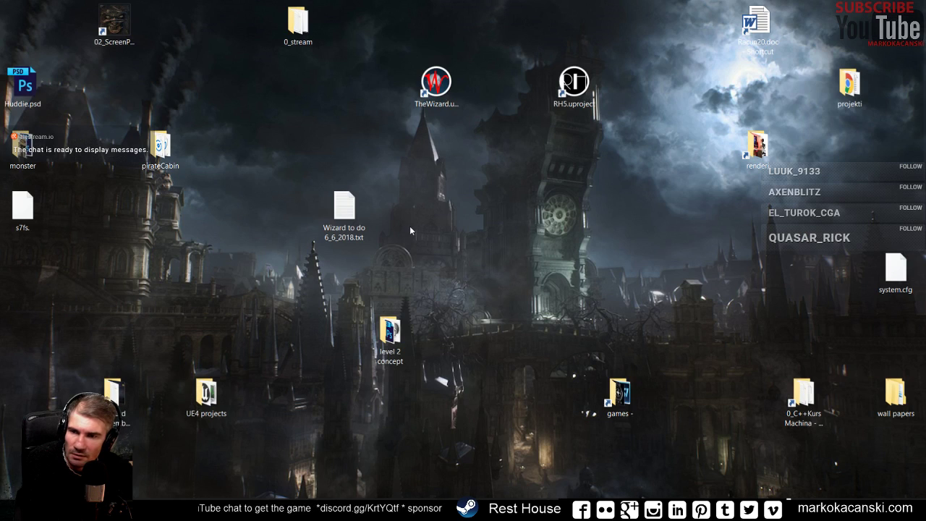
- Browse from TheWizard project's file location up to 0_WizardBackup and view TheWizardClone's properties
right_click(440, 90)
click(512, 141)
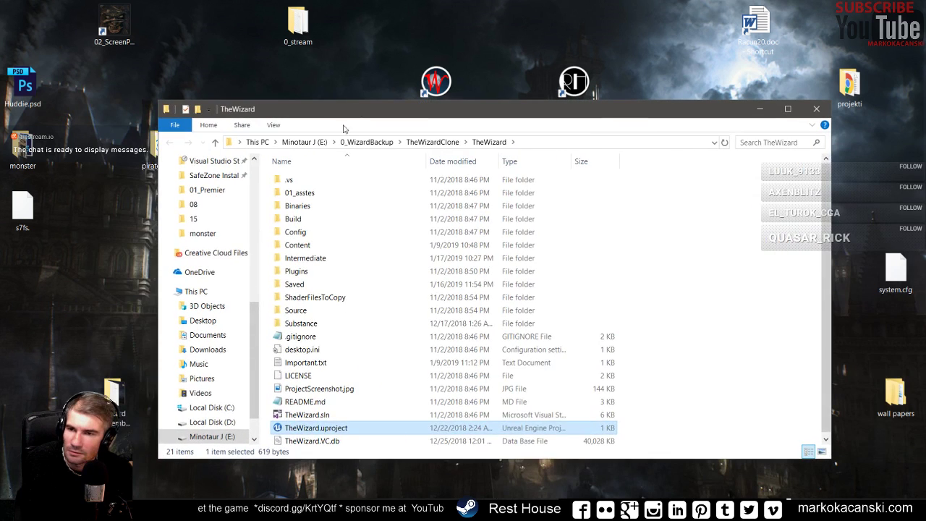
click(433, 141)
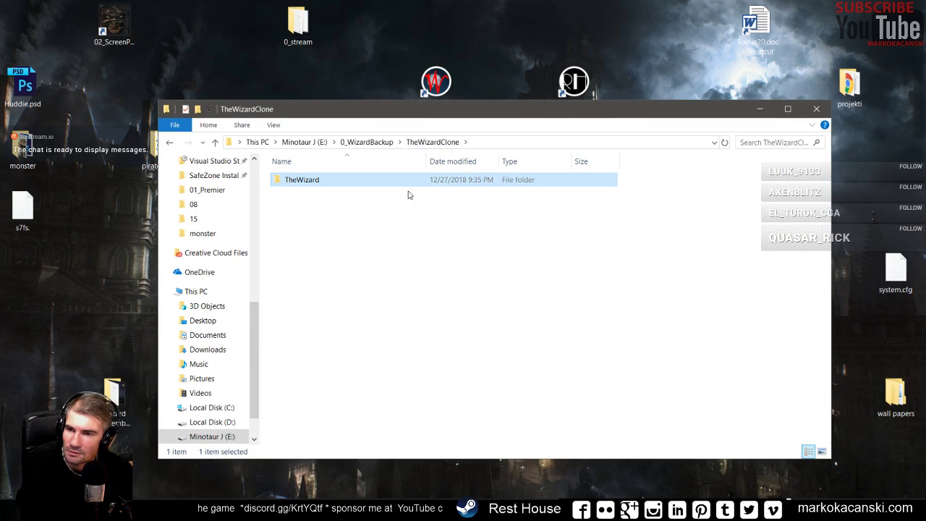
right_click(313, 185)
click(386, 142)
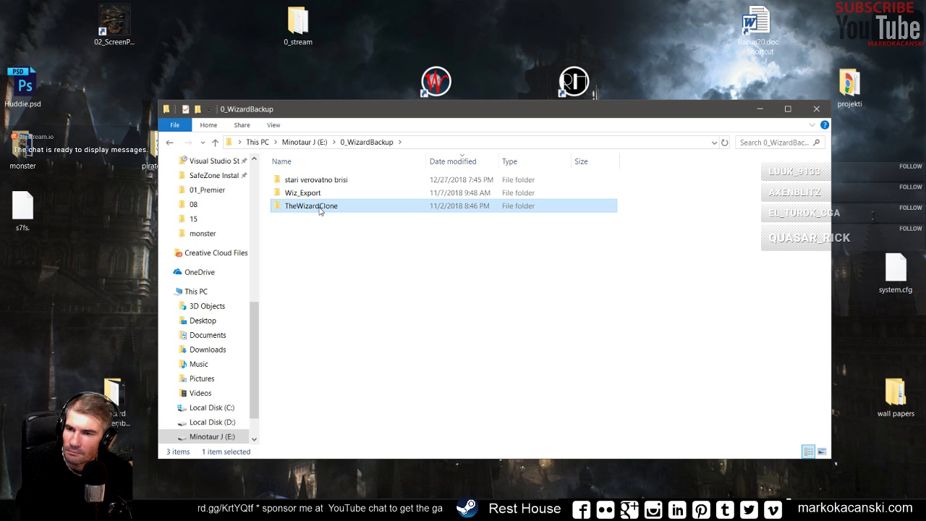
right_click(319, 210)
click(265, 491)
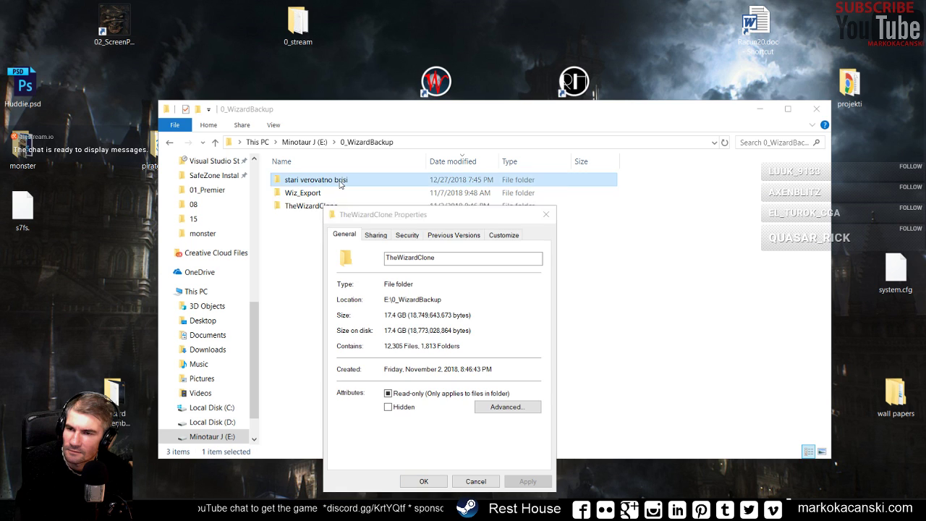
- Look inside 'stari verovatno brisi', then open its Properties to check its size
double_click(339, 181)
click(170, 144)
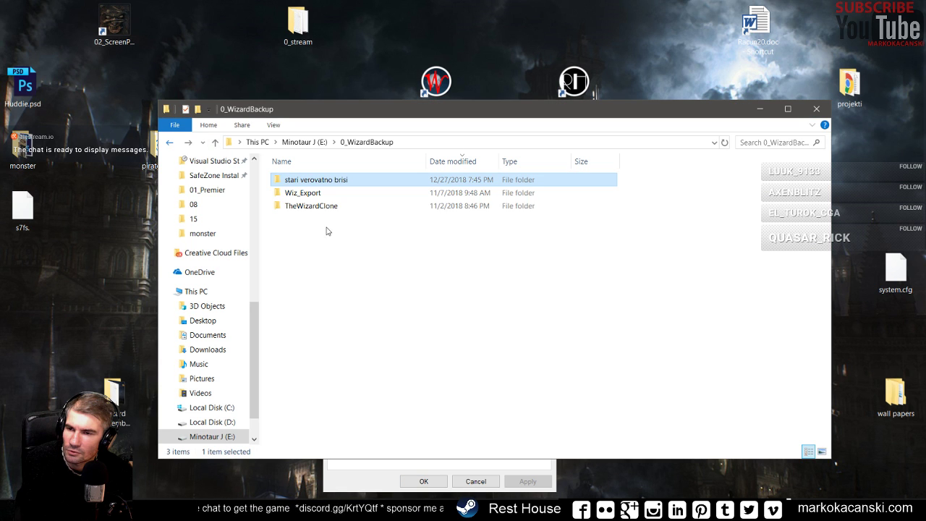
click(310, 208)
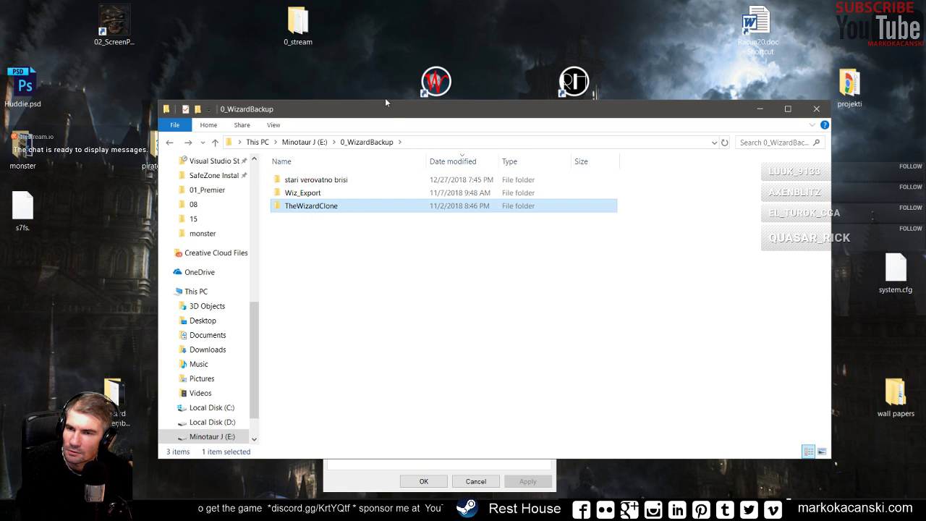
drag(386, 105, 319, 41)
click(416, 452)
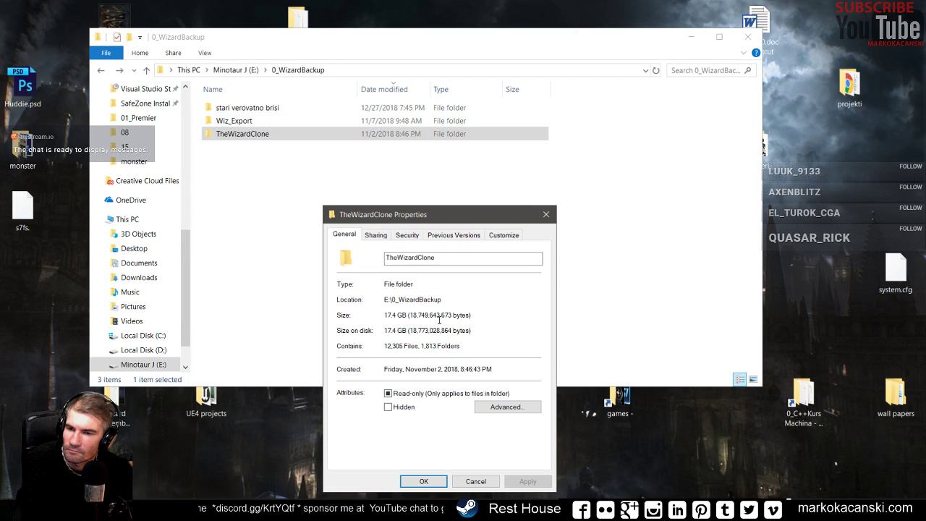
click(246, 107)
right_click(253, 108)
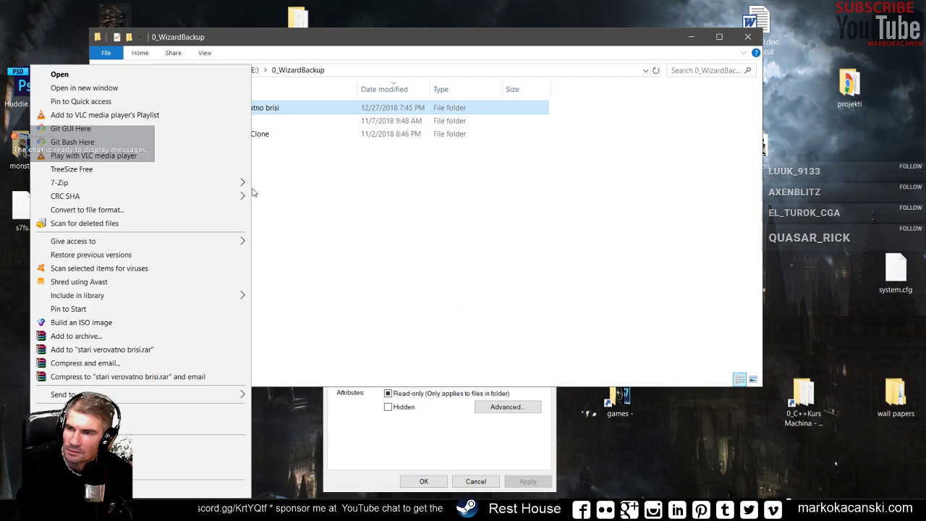
click(73, 489)
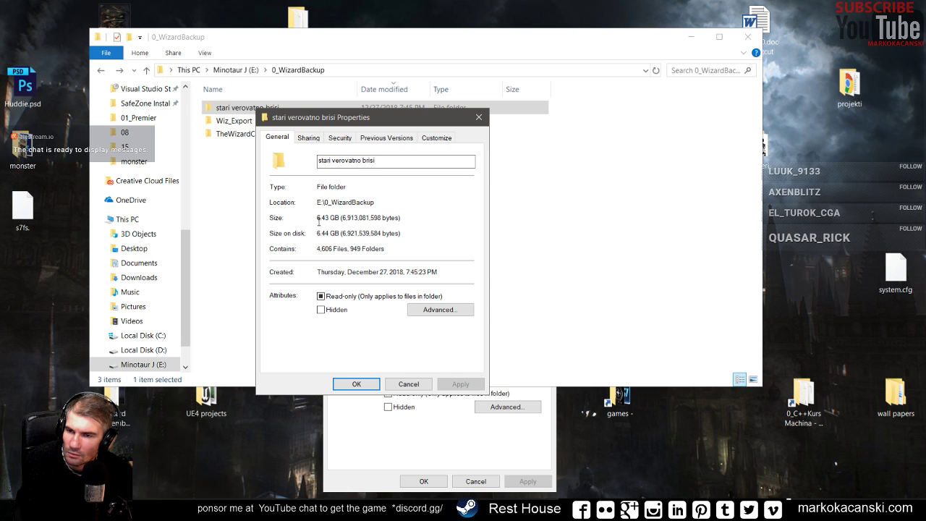
- Check drive free space under This PC, close the Explorer and Properties windows, and return to Unreal
click(480, 118)
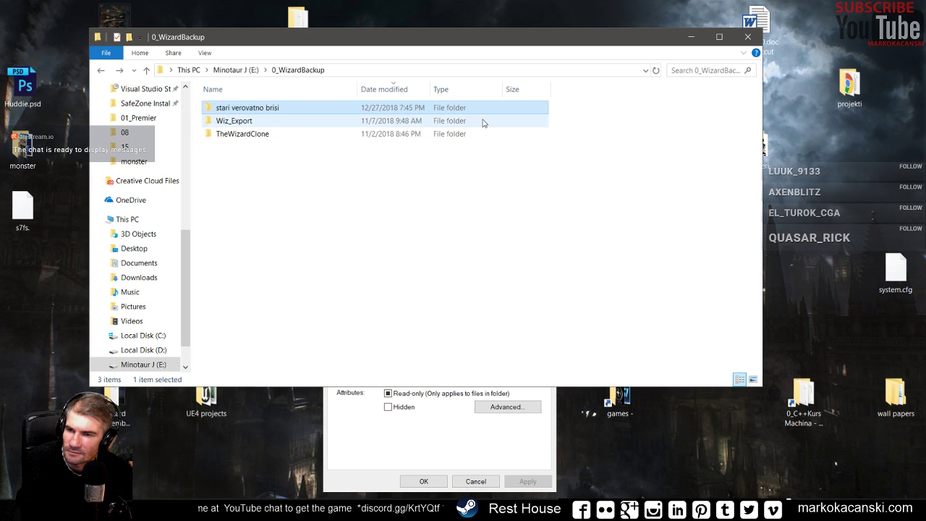
click(130, 219)
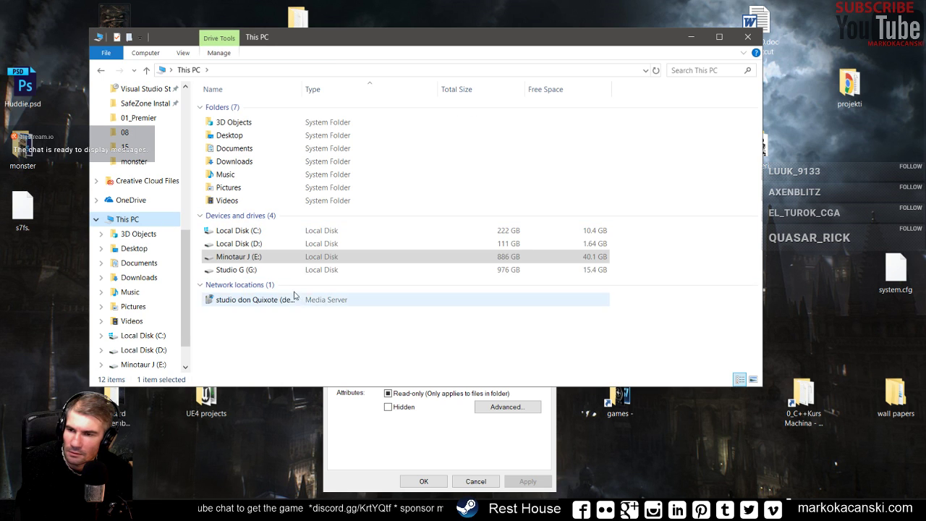
click(747, 38)
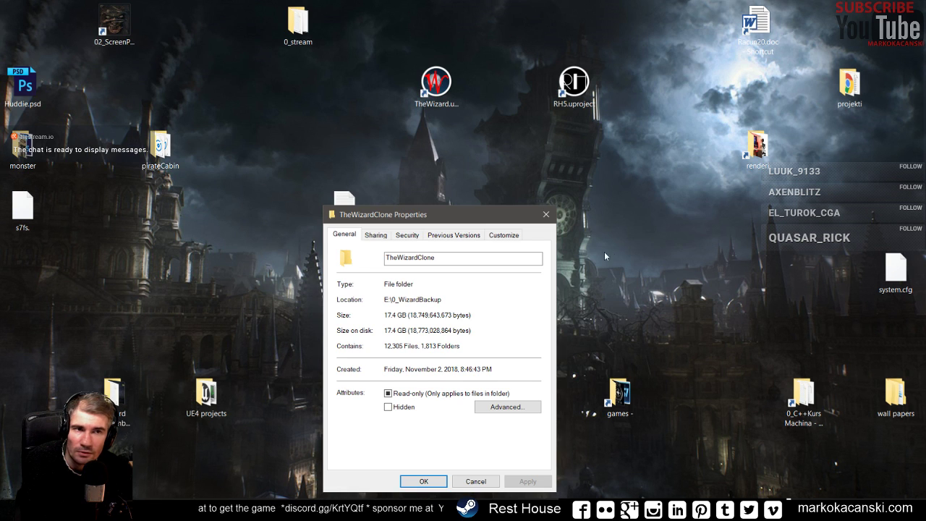
click(546, 216)
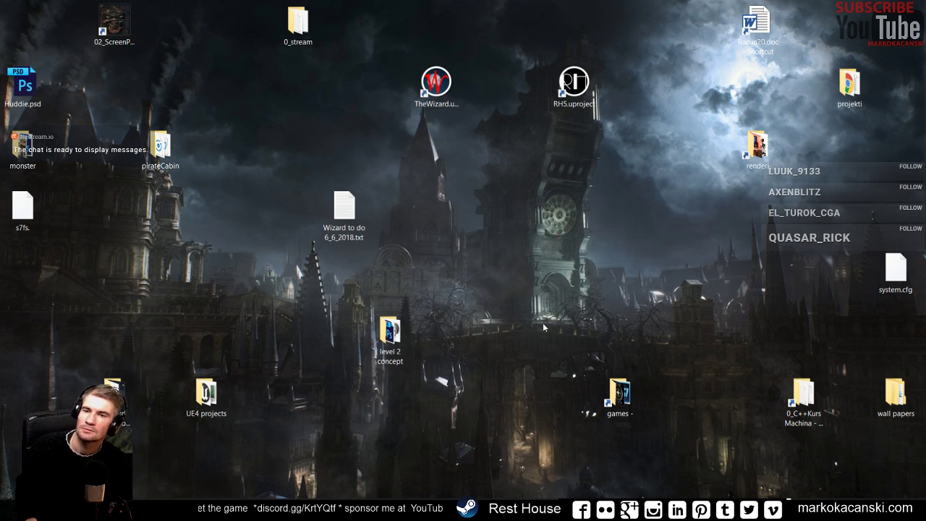
key(alt+Tab)
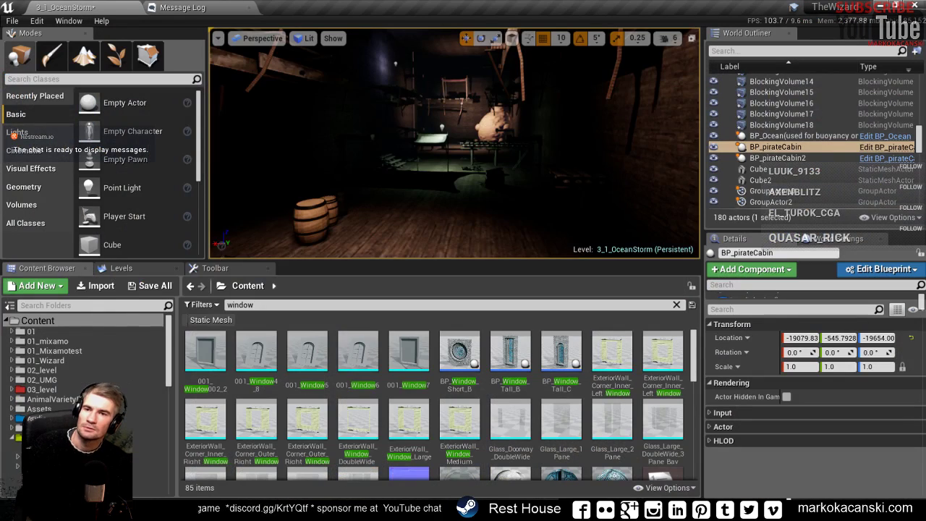
- Place 001_Window5 into the cabin scene and fly the view toward the barrels
key(d)
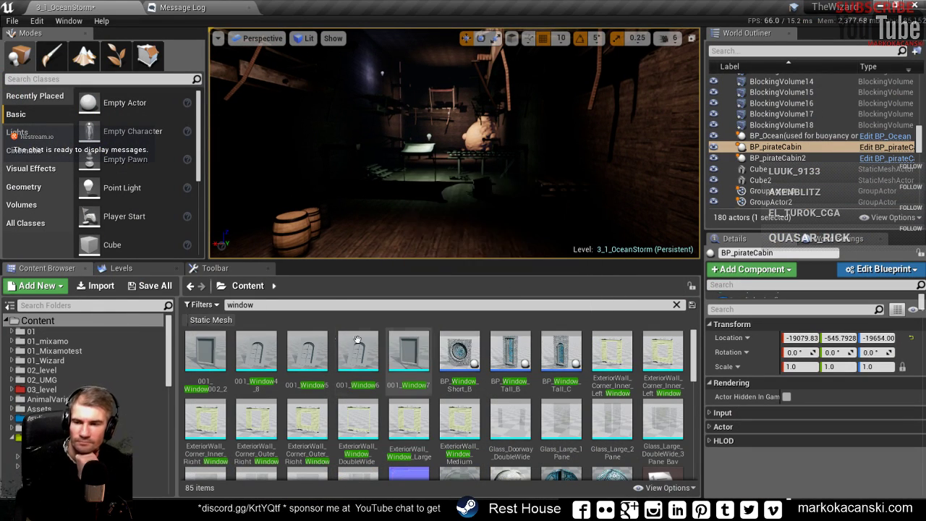
drag(301, 353, 406, 221)
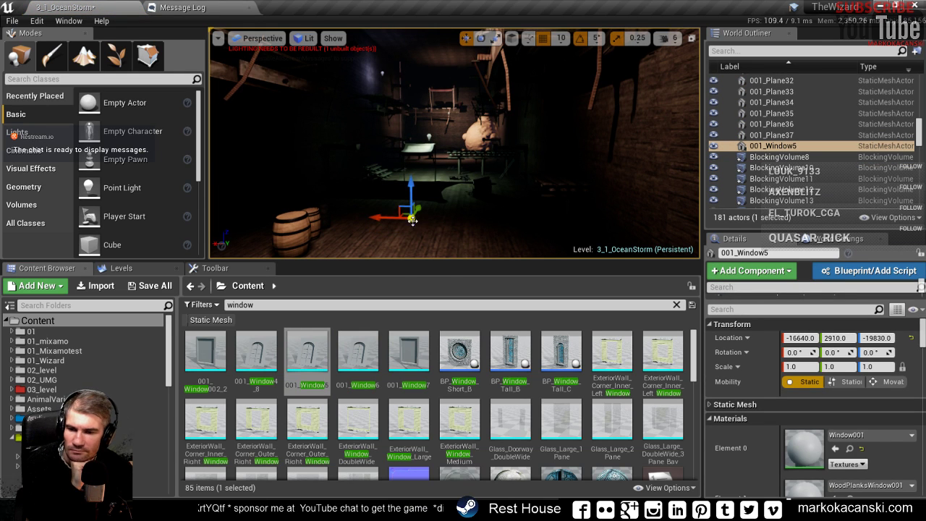
scroll(693, 421, down, 3)
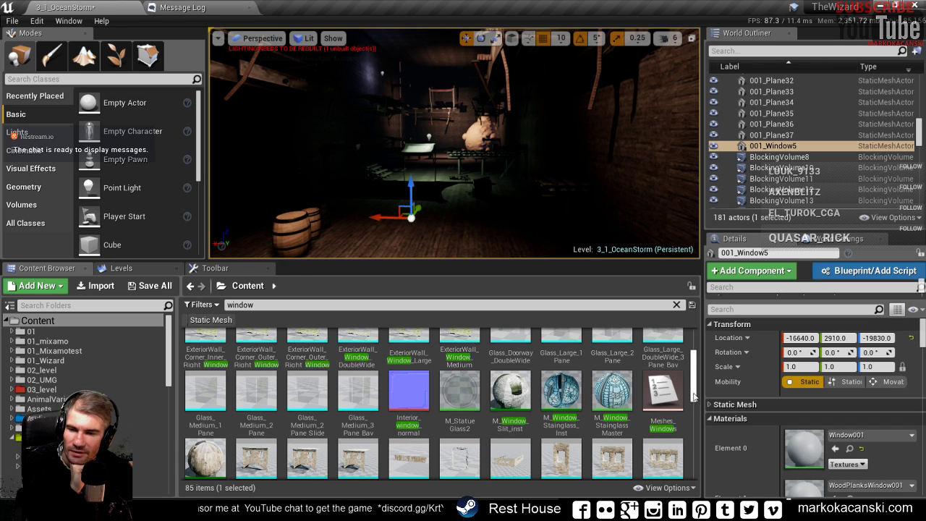
mouse_move(693, 396)
mouse_down()
mouse_move(711, 475)
mouse_move(711, 432)
mouse_up()
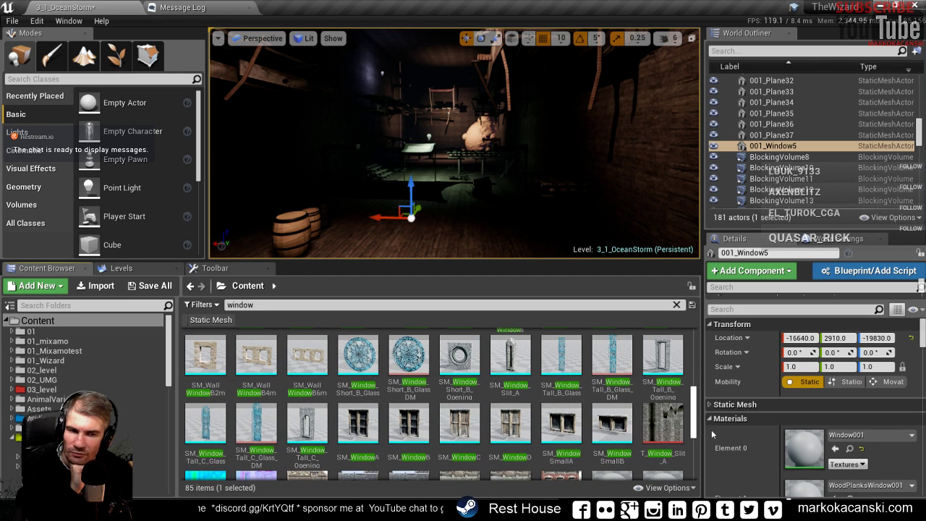
right_drag(455, 145, 485, 141)
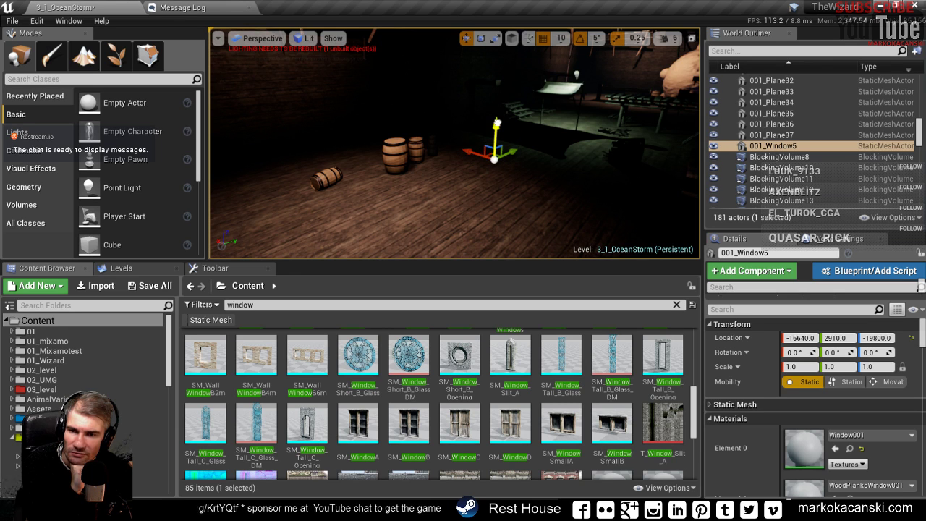
- Raise 001_Window5 and nudge it along X and Y to -16670, 2760, -19740
drag(497, 126, 500, 47)
right_drag(492, 103, 477, 108)
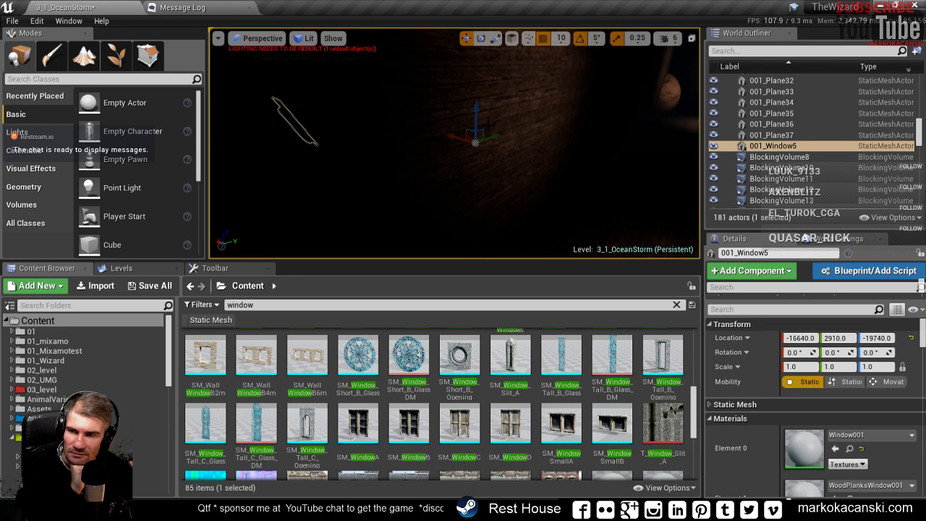
right_drag(463, 144, 420, 145)
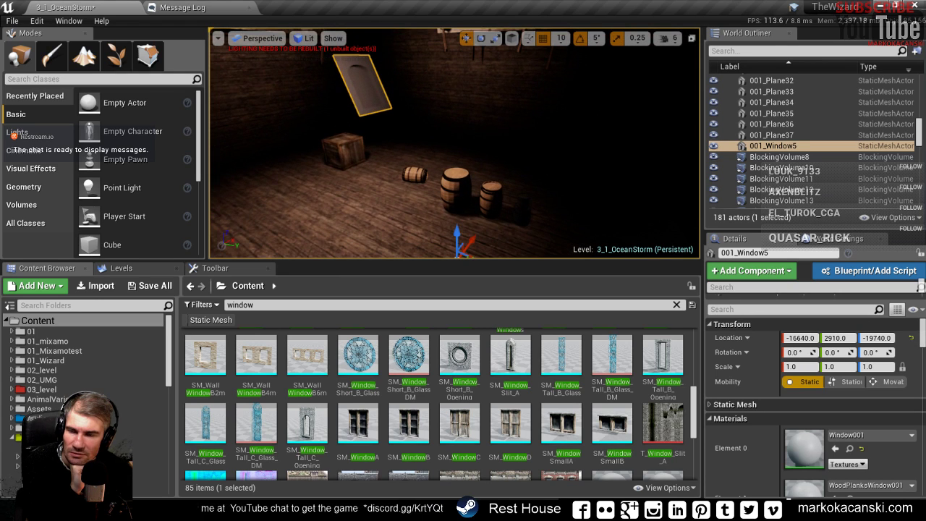
drag(467, 246, 462, 235)
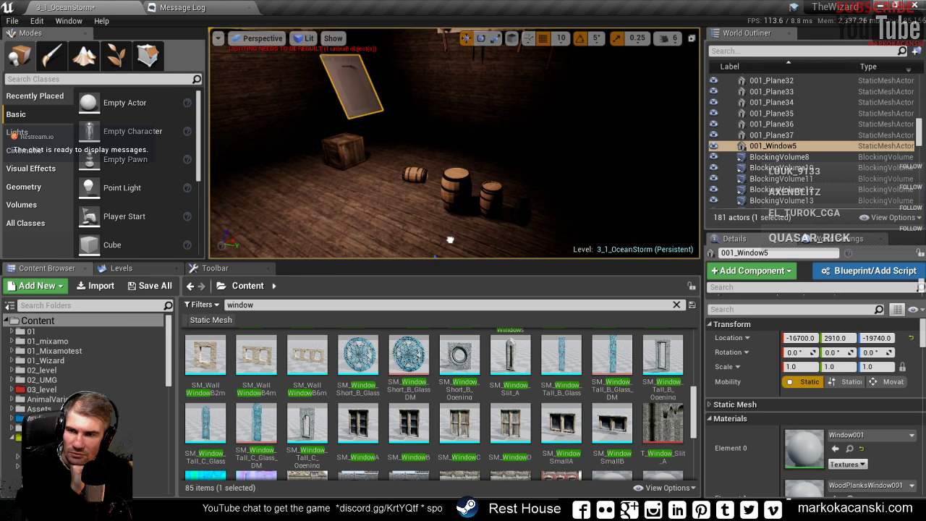
right_drag(377, 95, 391, 101)
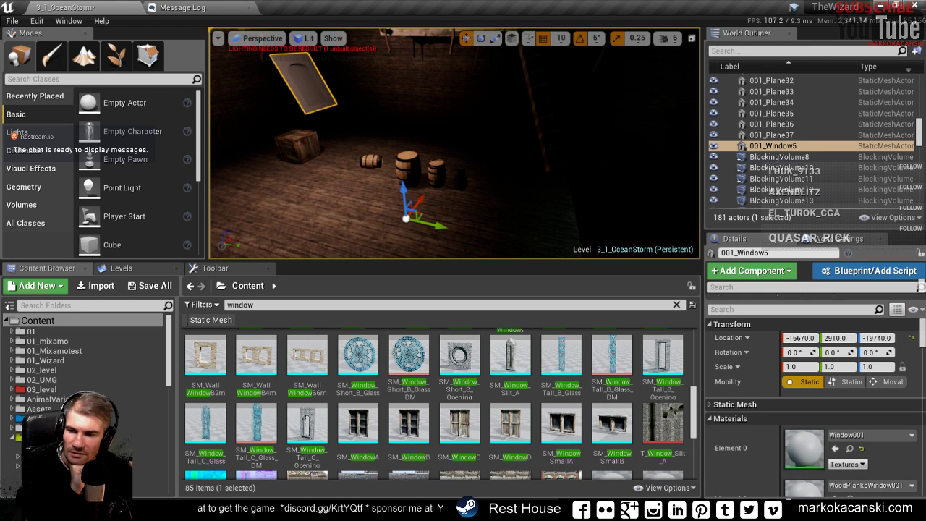
drag(439, 227, 440, 220)
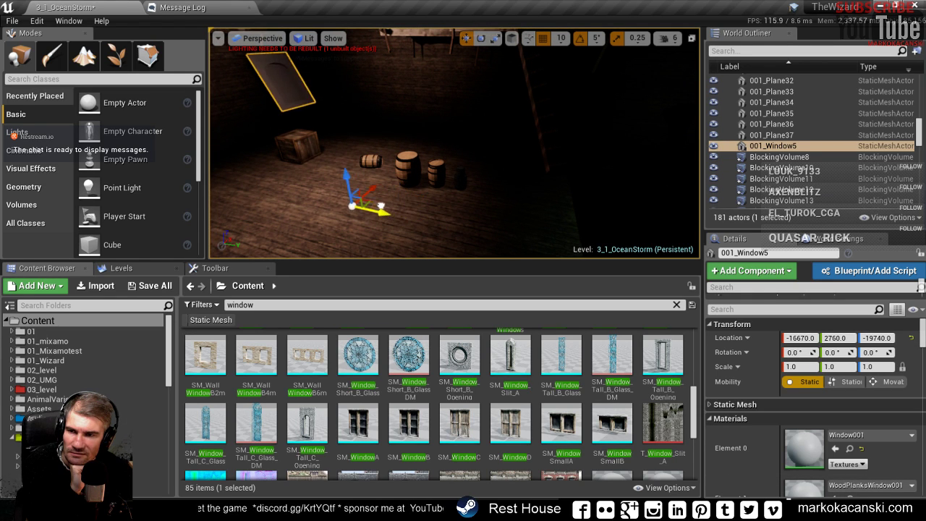
- Reset 001_Window5's pivot offset and shift the window slightly along Y
right_click(323, 92)
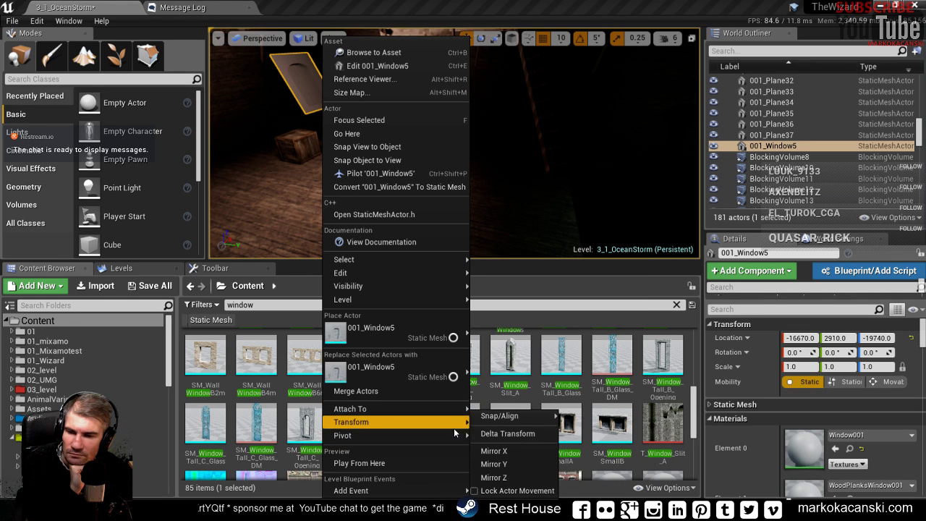
mouse_move(456, 435)
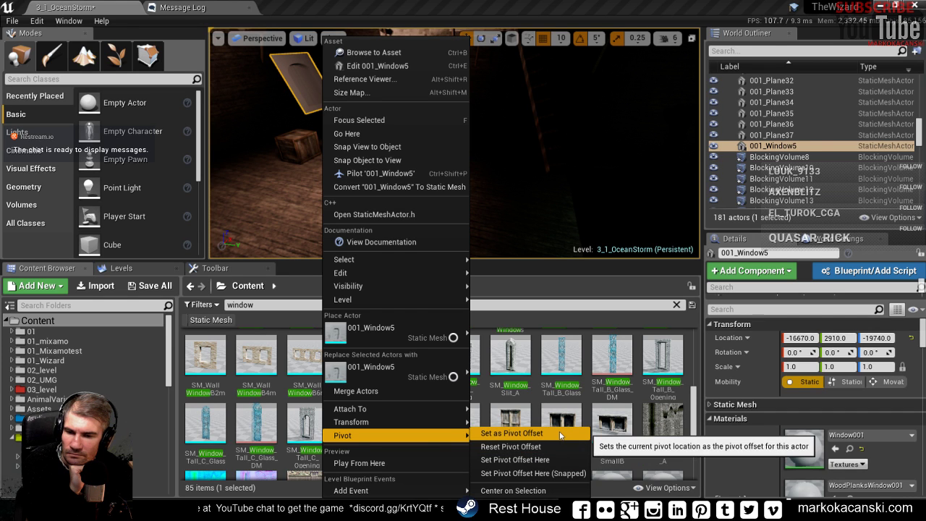
click(559, 446)
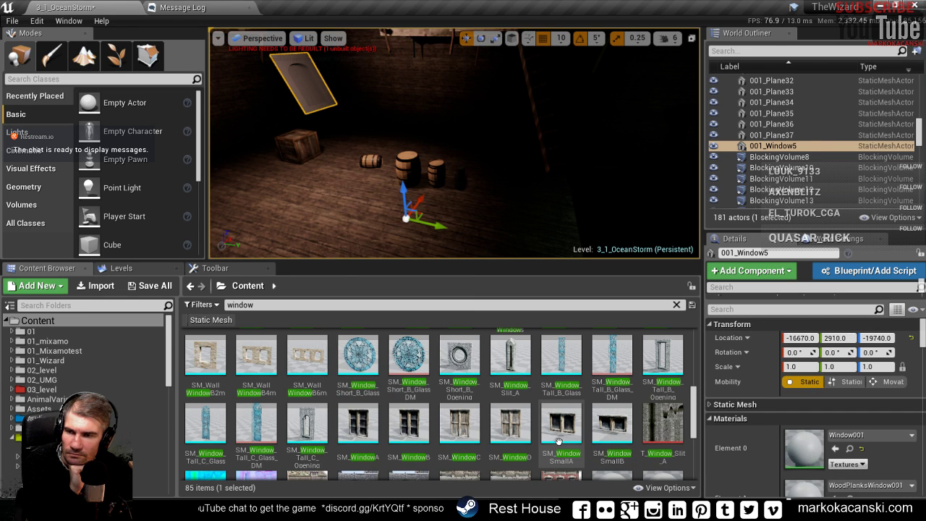
drag(443, 230, 439, 229)
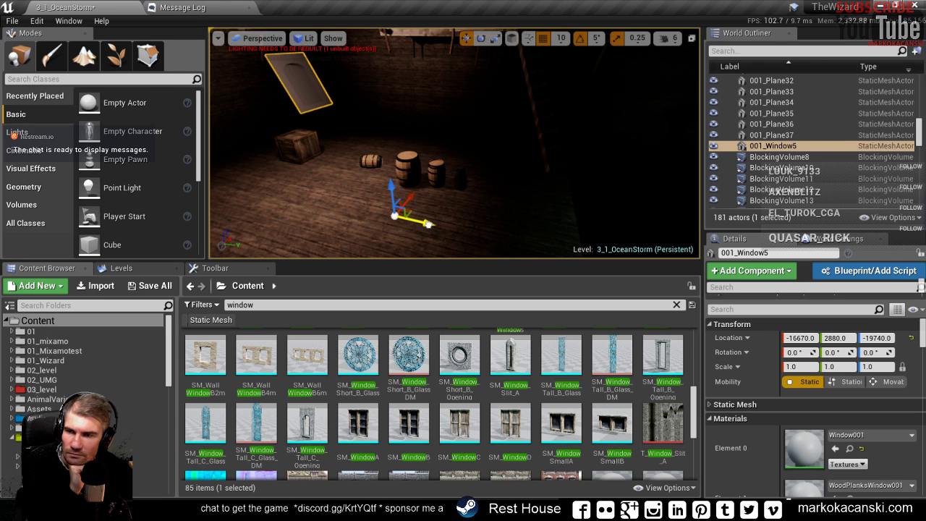
- Center the window's pivot on the selection
right_click(304, 75)
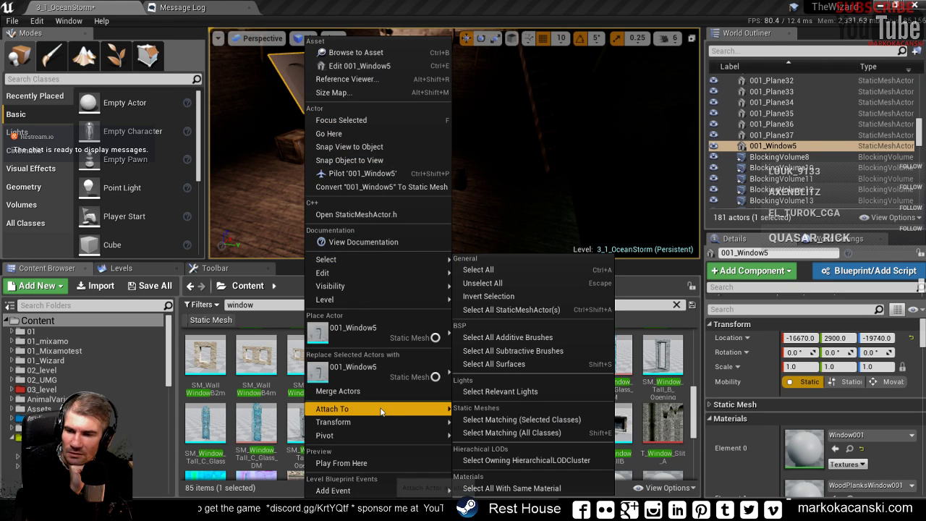
mouse_move(332, 409)
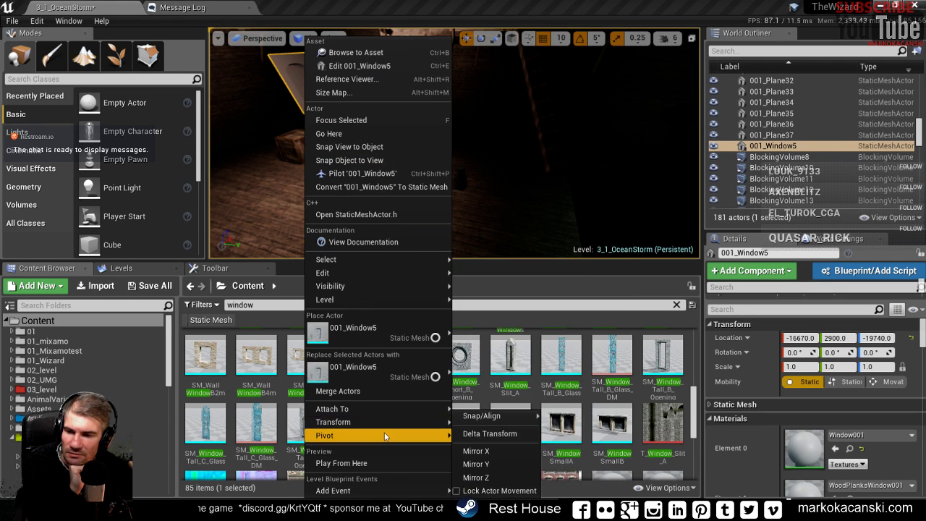
mouse_move(380, 435)
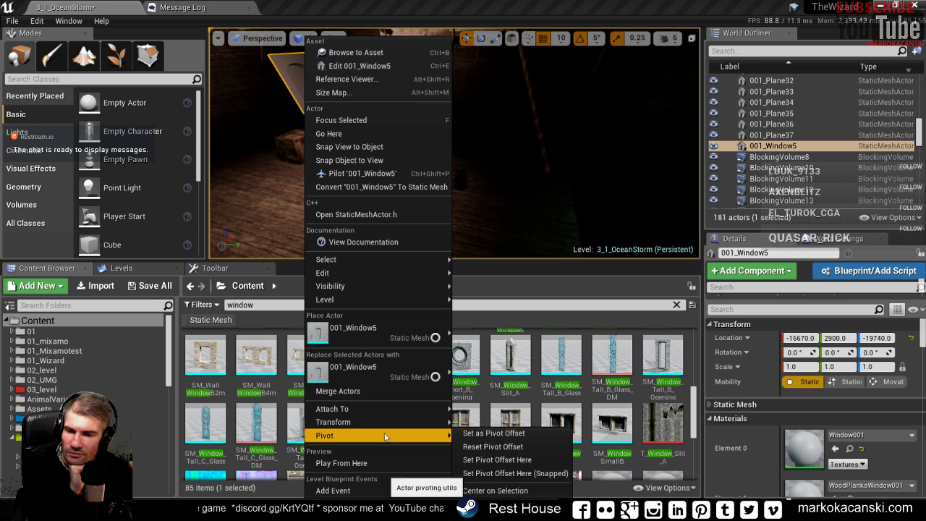
click(512, 491)
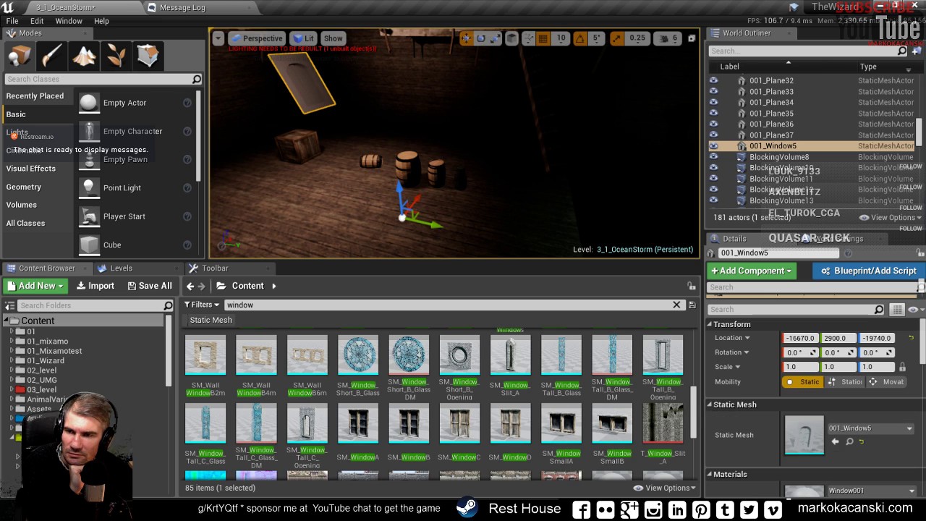
- Snap the viewport view to the 001_Window5 object
right_click(300, 84)
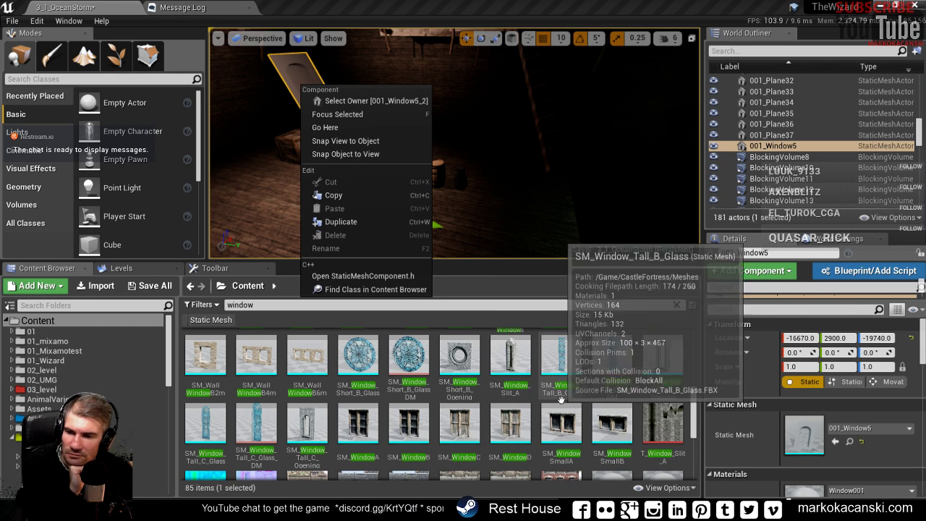
scroll(561, 362, down, 2)
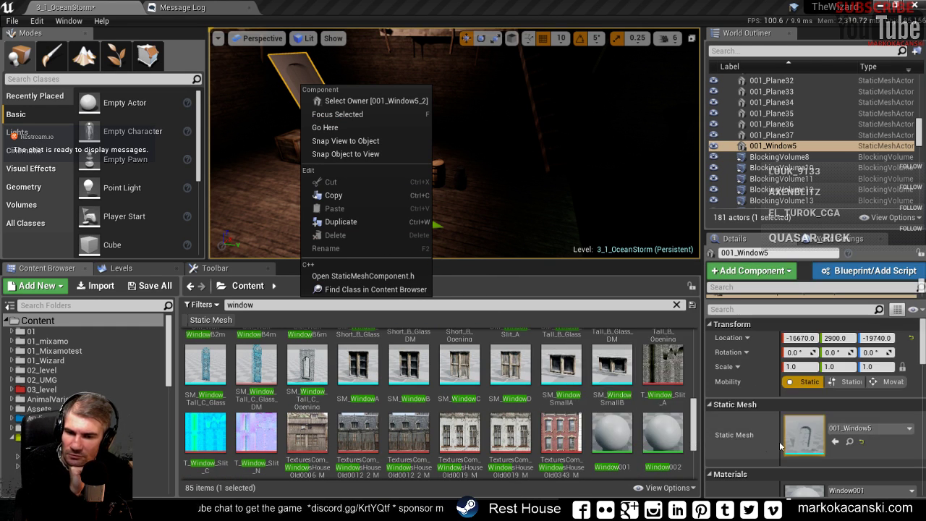
scroll(578, 376, down, 2)
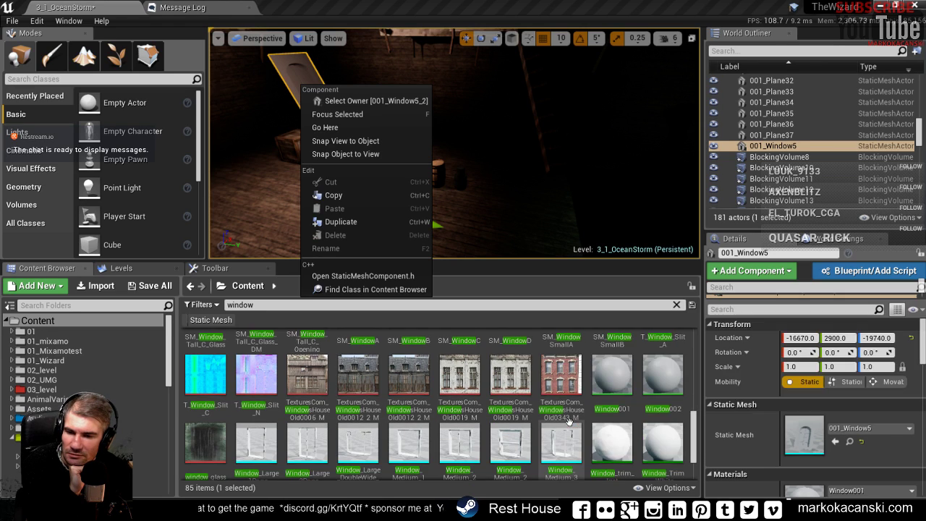
scroll(565, 431, down, 2)
scroll(566, 431, up, 2)
scroll(521, 423, up, 1)
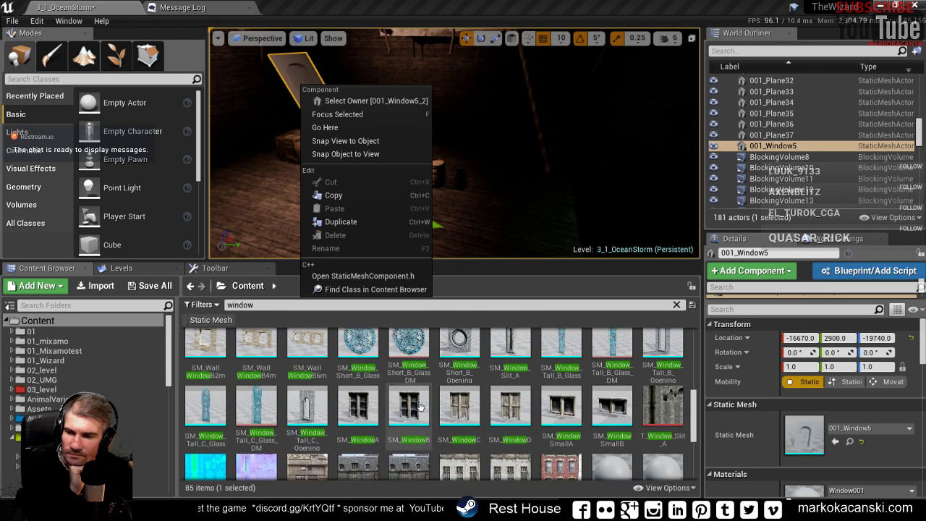
scroll(477, 416, up, 1)
scroll(430, 409, up, 1)
scroll(419, 404, up, 1)
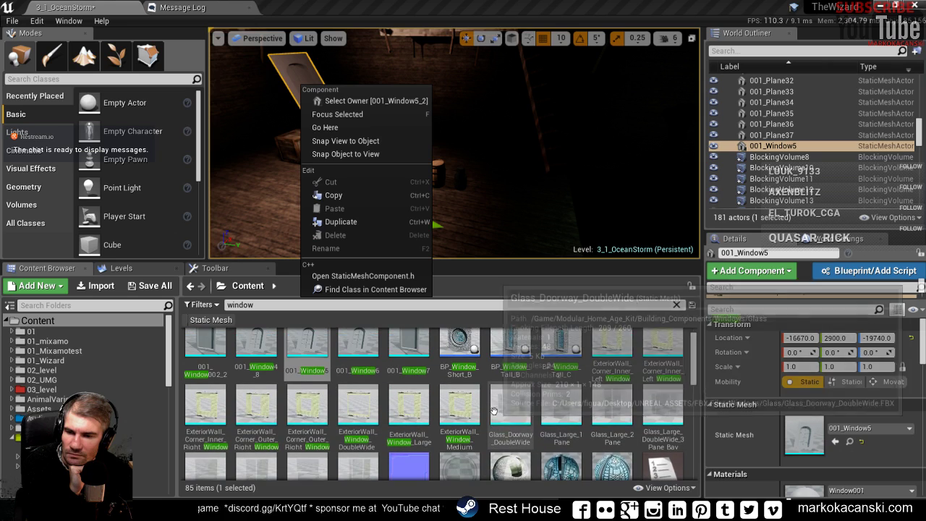
scroll(394, 394, up, 1)
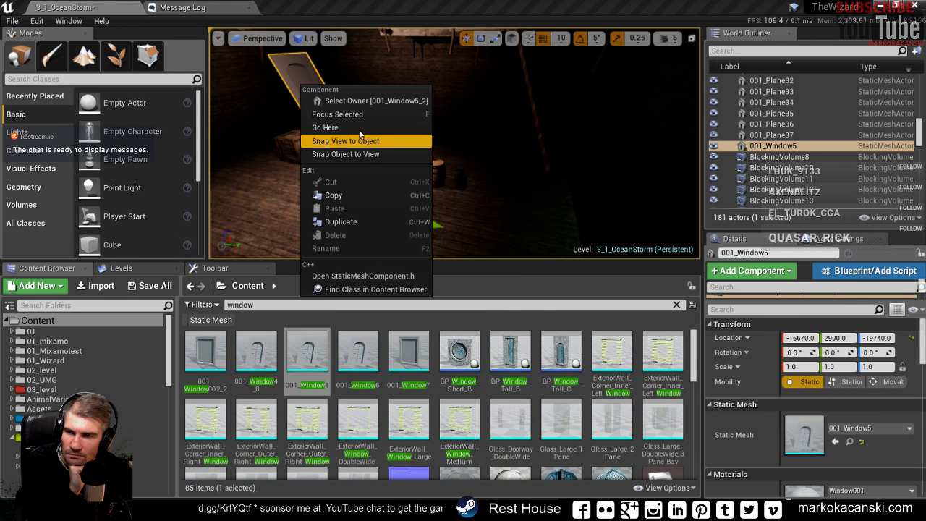
right_click(310, 79)
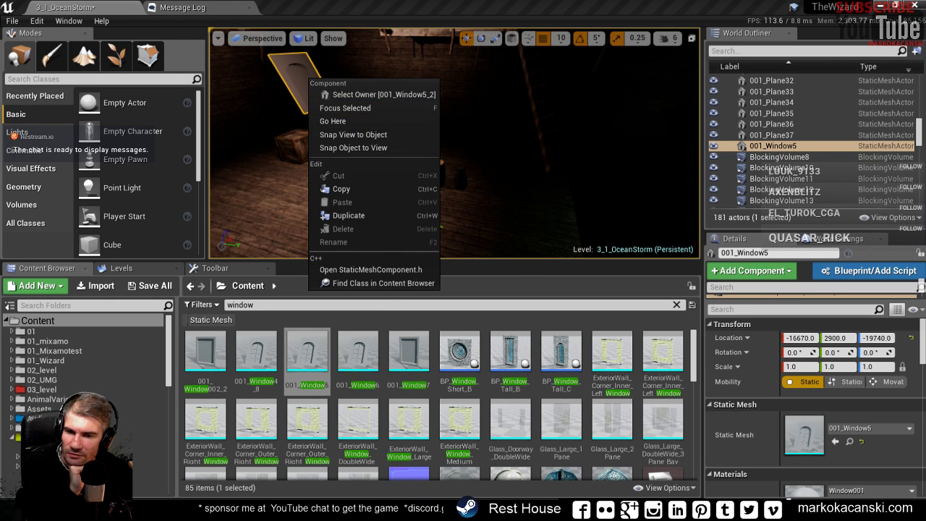
click(345, 108)
- Turn the view left, drop a test 001_Window6 into the cabin, then delete it
right_drag(456, 145, 492, 144)
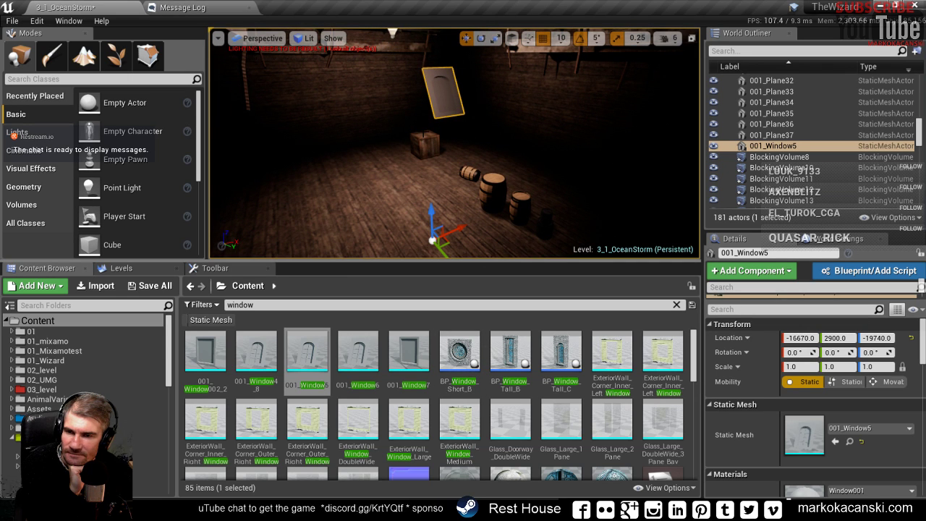
mouse_move(455, 145)
right_down()
mouse_move(420, 144)
mouse_move(492, 139)
right_up()
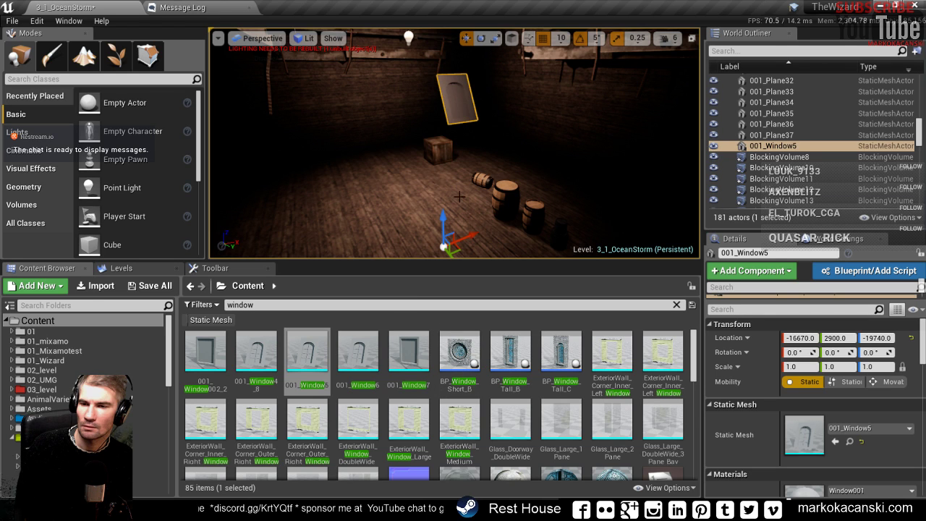
right_drag(466, 165, 441, 163)
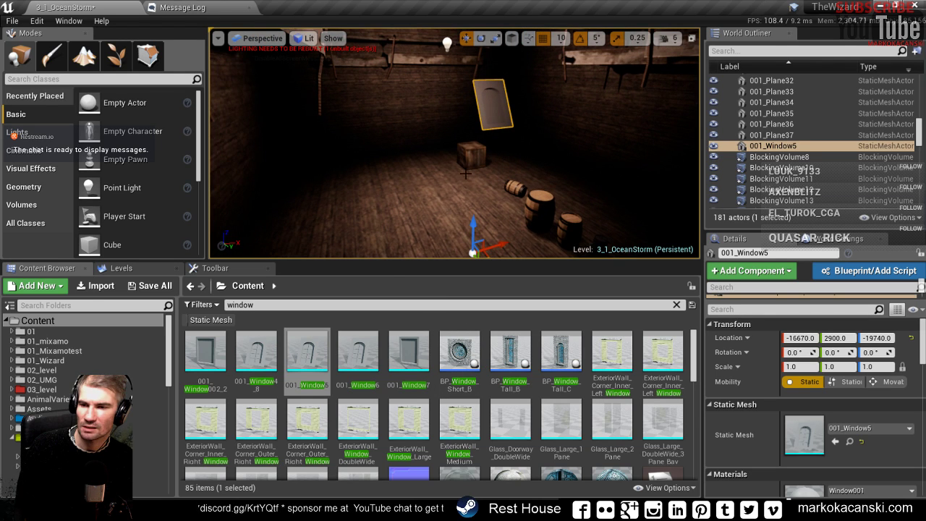
click(367, 352)
mouse_move(367, 352)
mouse_down()
mouse_move(452, 188)
mouse_move(357, 237)
mouse_move(342, 91)
mouse_up()
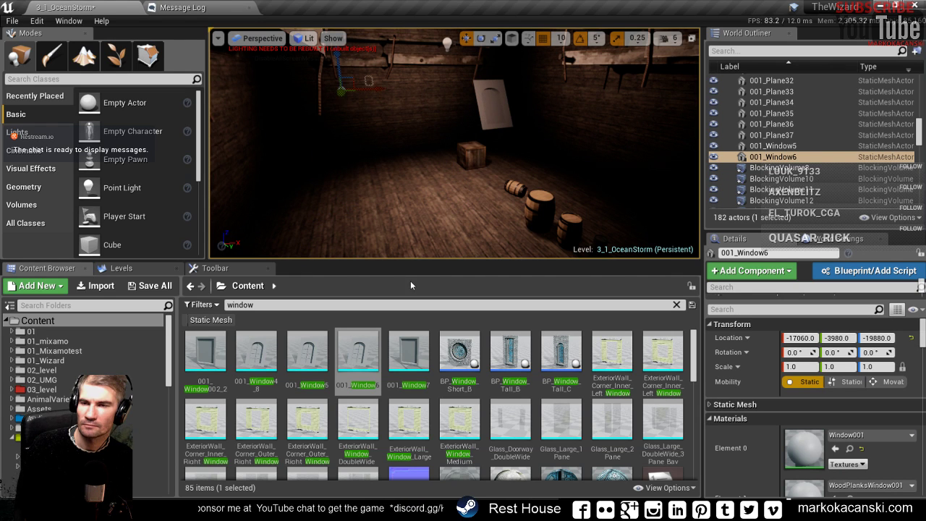
key(Delete)
- Delete 001_Window5 from the level and fly the camera up over the lit room
click(496, 104)
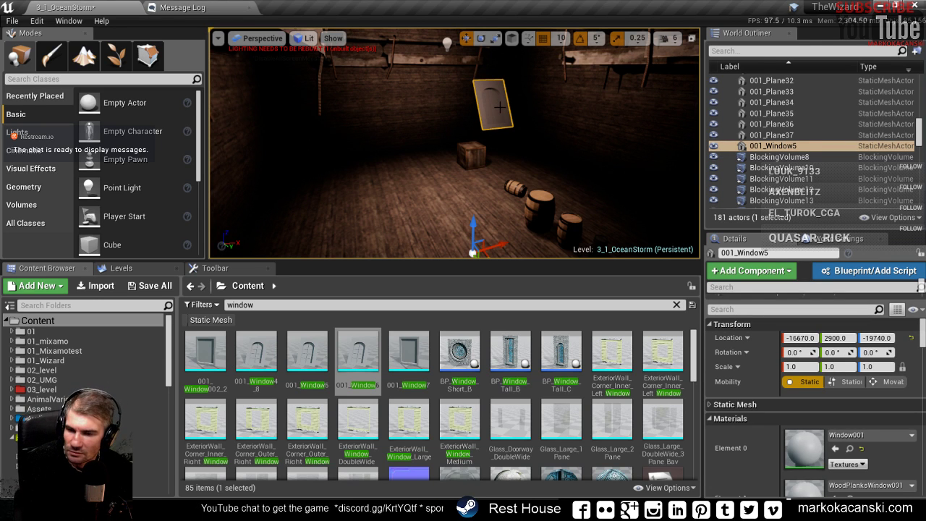
key(Delete)
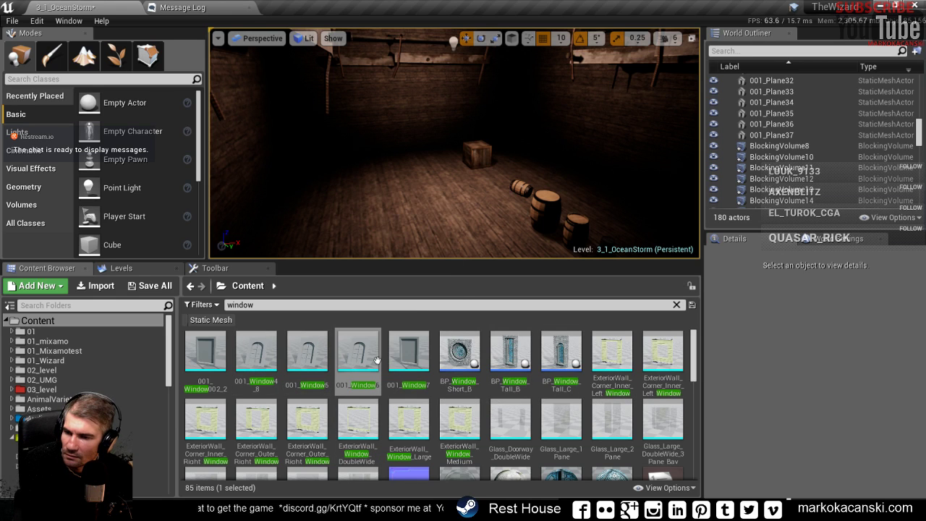
click(360, 353)
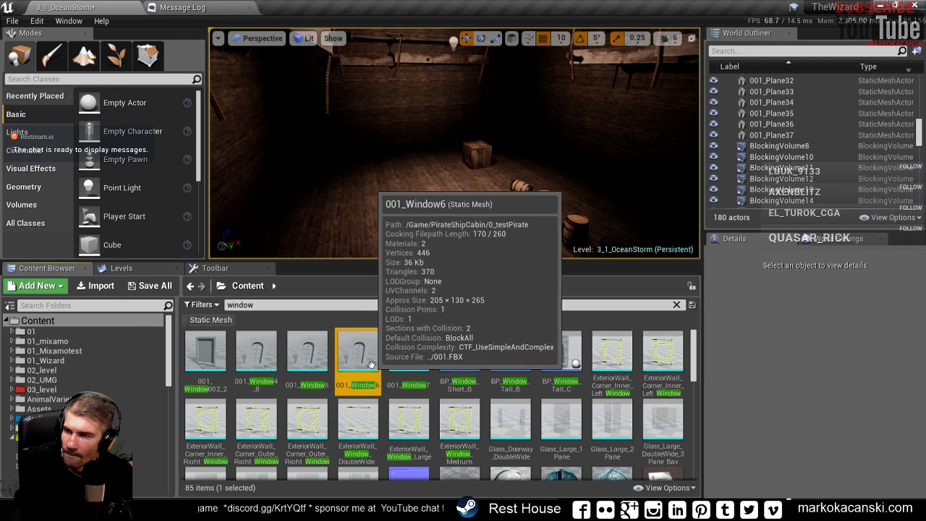
right_drag(488, 205, 489, 204)
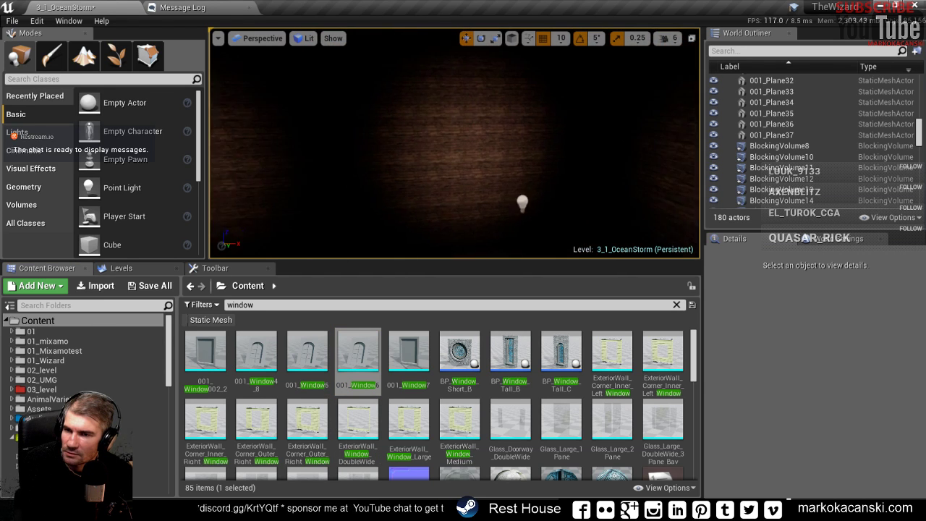
right_drag(478, 171, 478, 172)
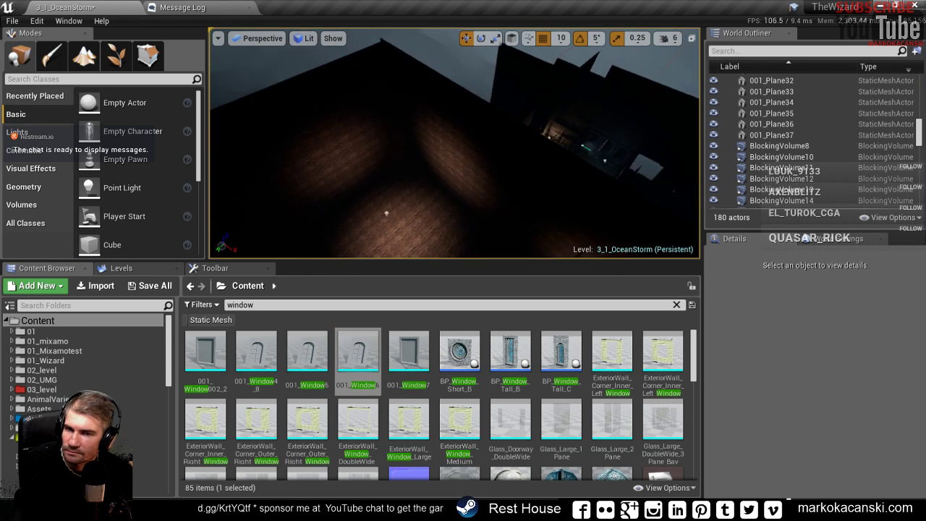
click(478, 171)
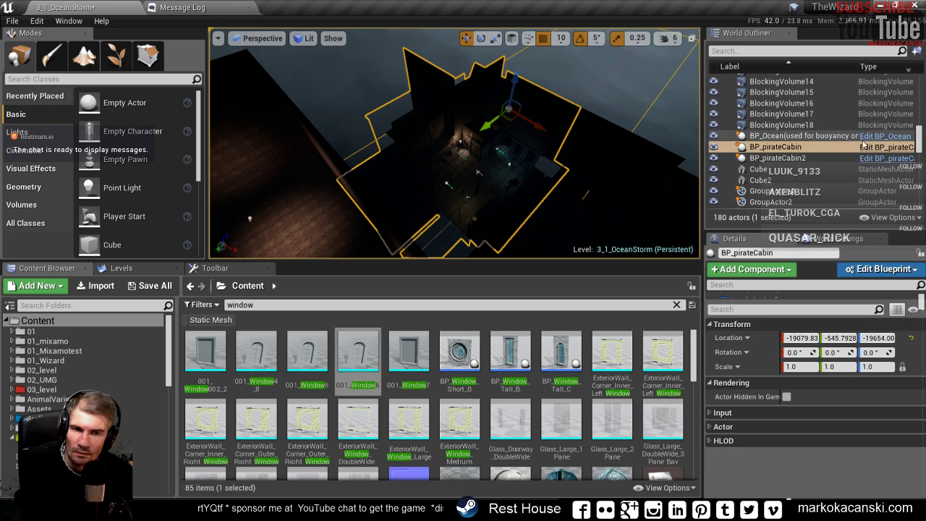
- Open BP_pirateCabin in its Viewport tab and fly the camera into the cabin interior
click(876, 148)
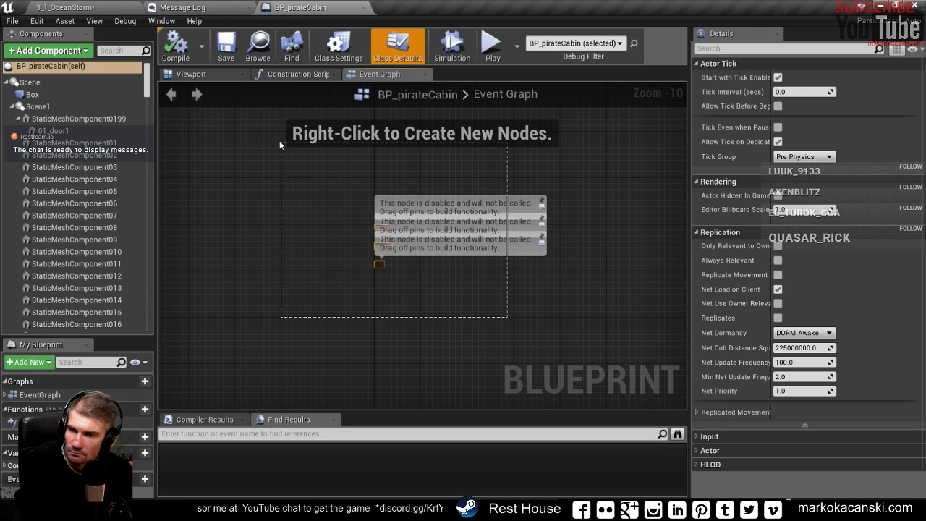
drag(280, 143, 279, 143)
scroll(379, 233, up, 4)
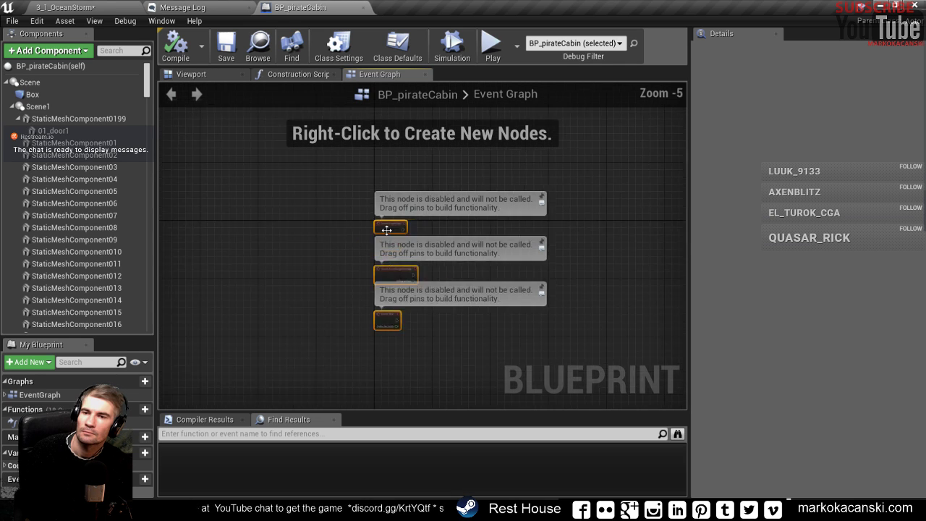
scroll(391, 238, up, 2)
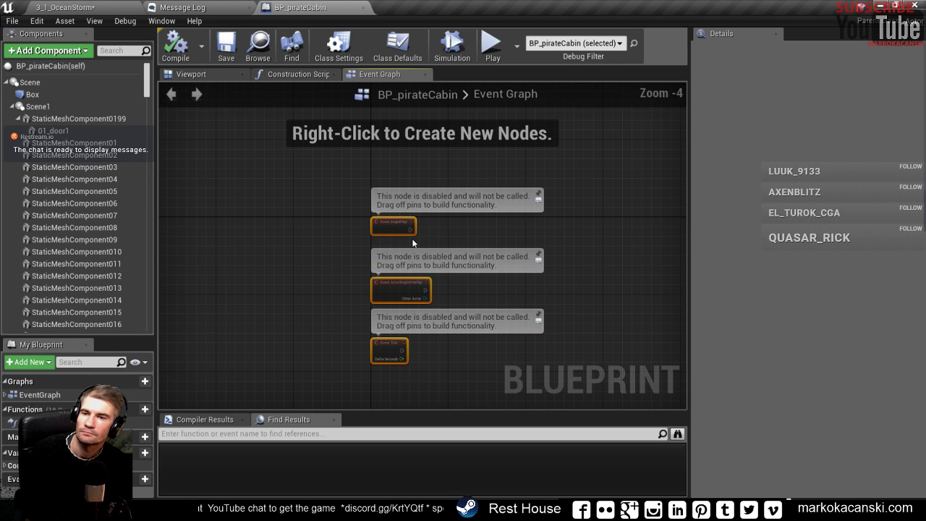
click(206, 75)
drag(411, 298, 391, 275)
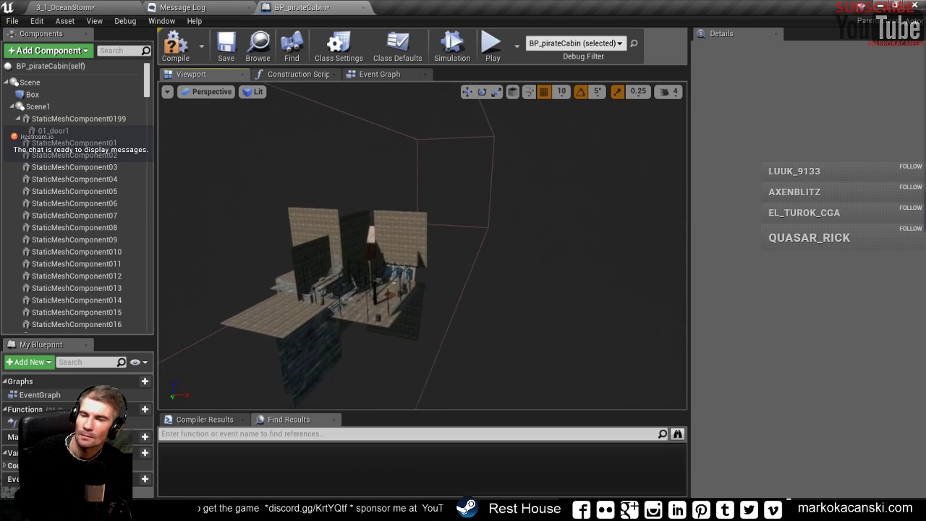
mouse_move(390, 275)
mouse_down()
mouse_move(391, 202)
mouse_move(391, 225)
mouse_up()
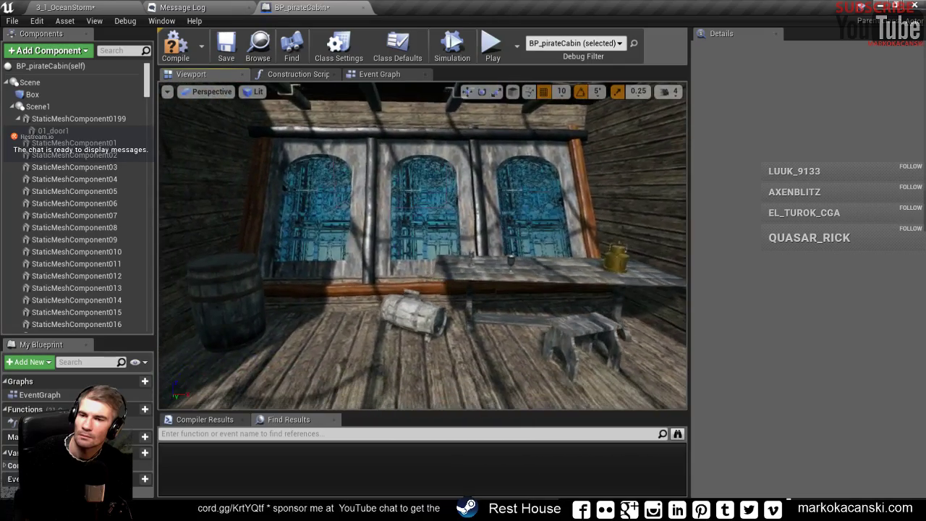
- Select the middle stained-glass window to confirm it uses the 001_Window5 mesh
scroll(391, 221, down, 3)
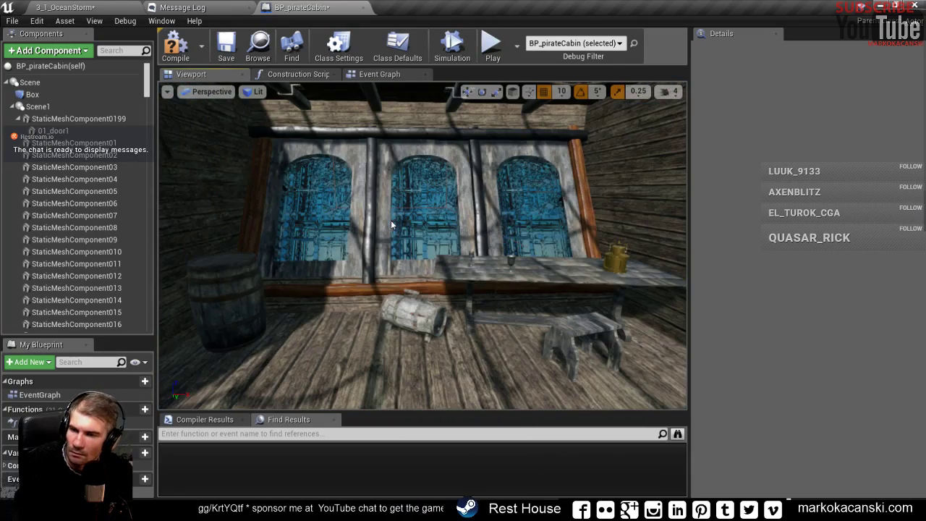
click(391, 150)
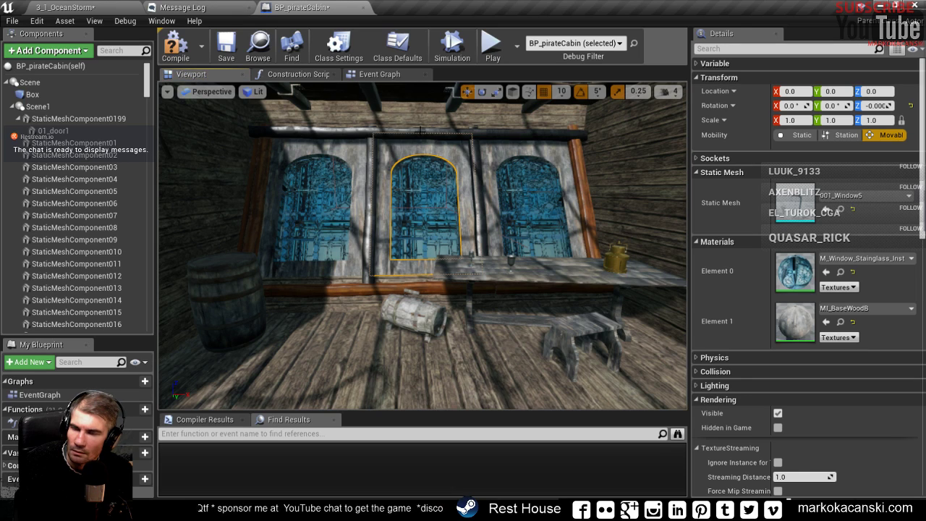
mouse_move(434, 246)
mouse_down()
mouse_move(362, 245)
mouse_move(369, 186)
mouse_up()
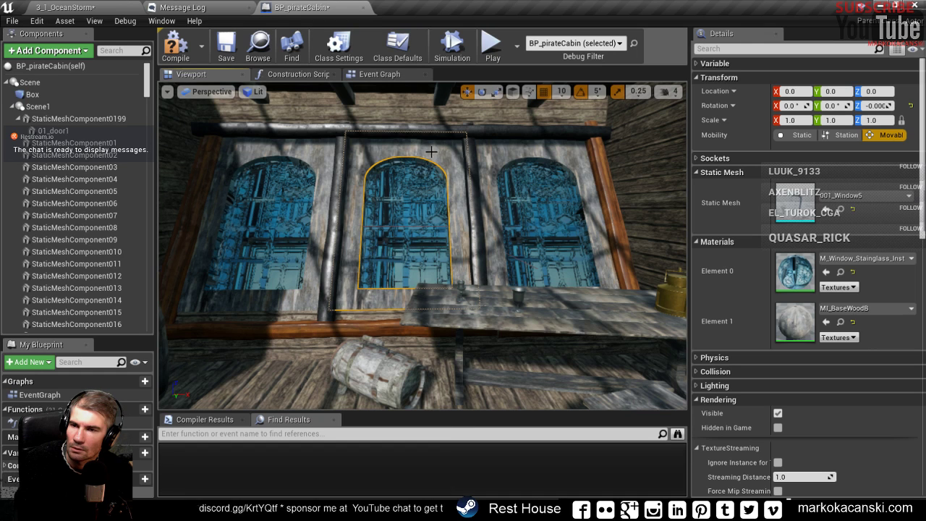
click(416, 111)
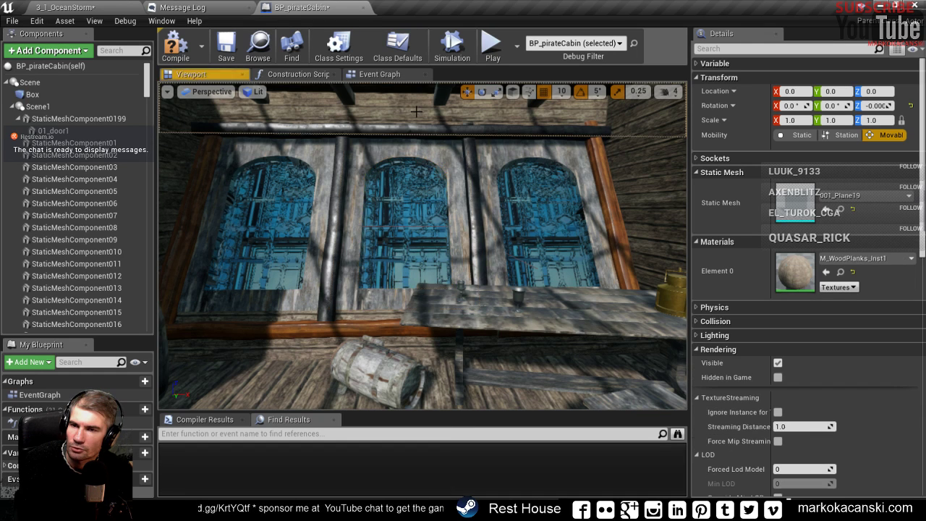
click(406, 146)
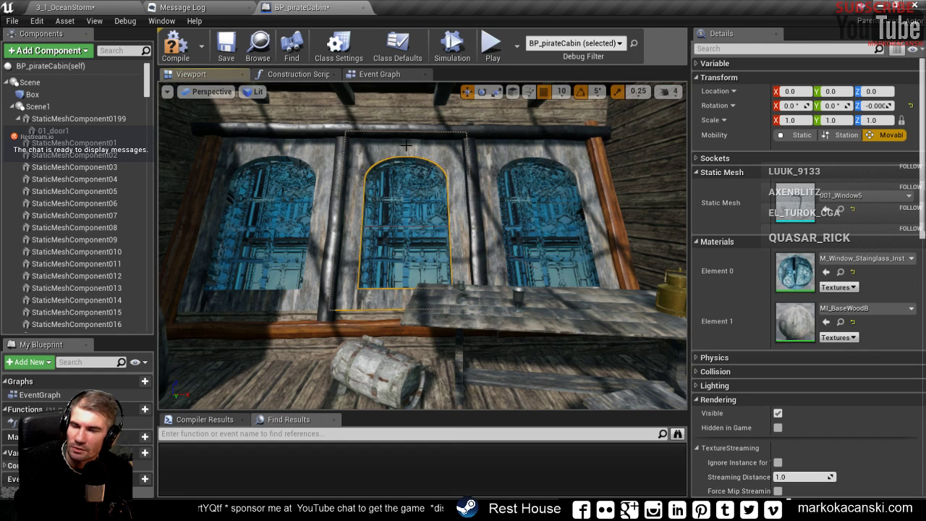
mouse_move(358, 204)
mouse_down()
mouse_move(366, 210)
mouse_move(395, 132)
mouse_up()
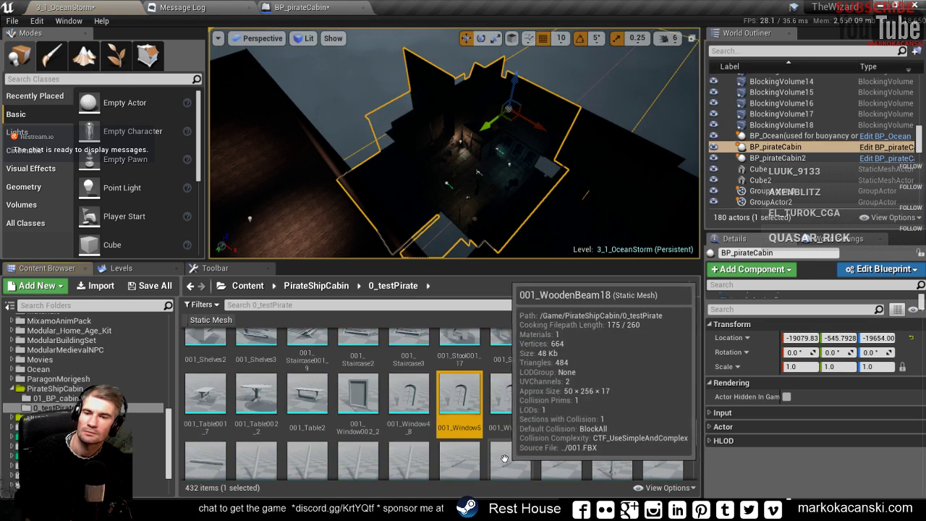
- Drop 001_Window5 onto the cabin floor and shift it along Y to 2790
right_drag(477, 172, 477, 172)
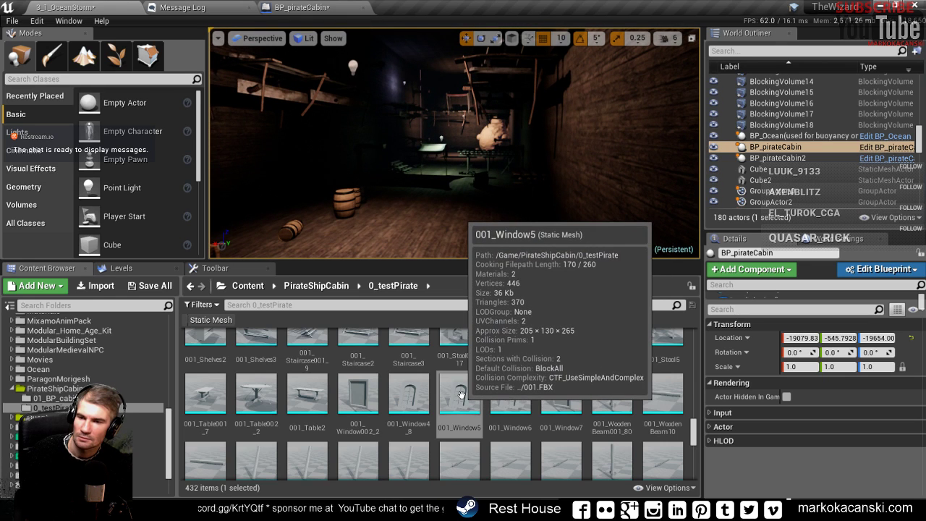
mouse_move(460, 394)
mouse_down()
mouse_move(396, 214)
mouse_move(398, 228)
mouse_up()
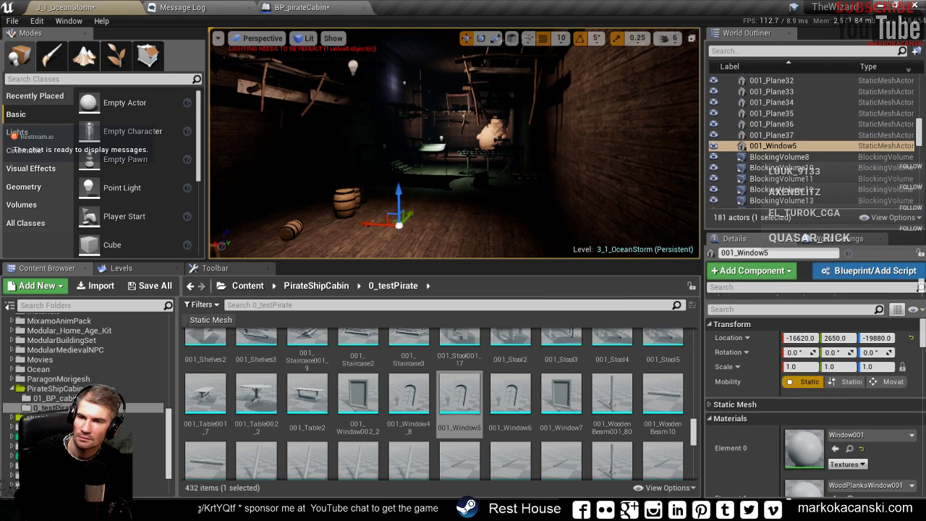
right_drag(398, 227, 398, 227)
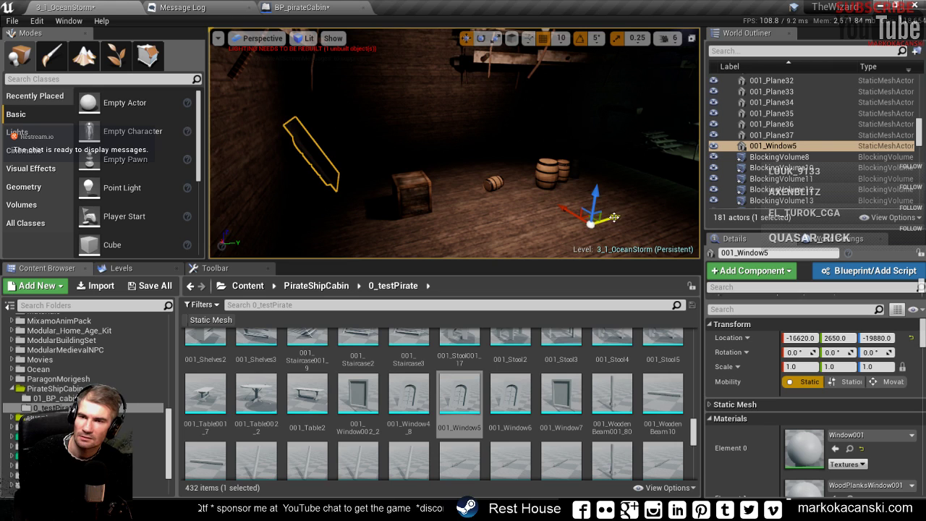
drag(613, 217, 641, 216)
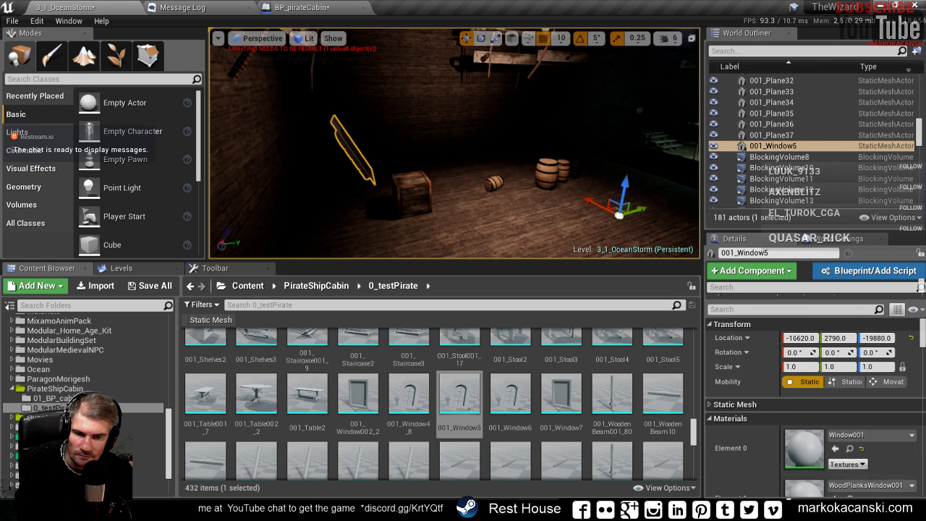
scroll(839, 437, down, 3)
scroll(812, 396, up, 3)
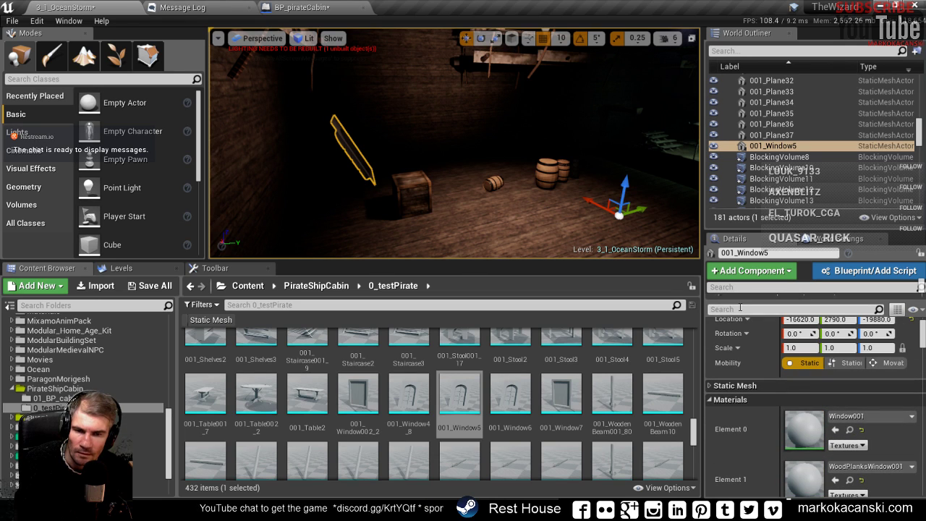
- Search the Details panel for 'pivot' and set the window's pivot offset at a clicked spot (snapped)
click(741, 308)
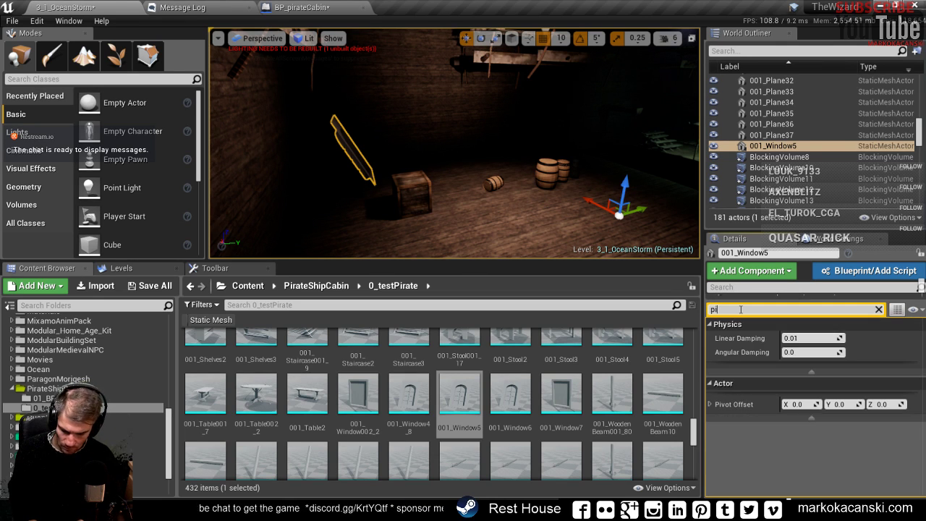
text(pivot)
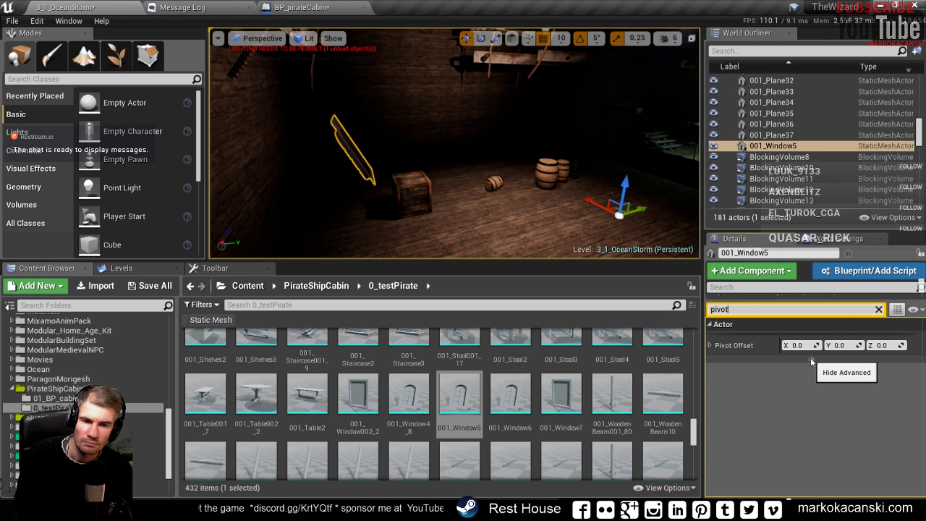
right_drag(506, 181, 506, 217)
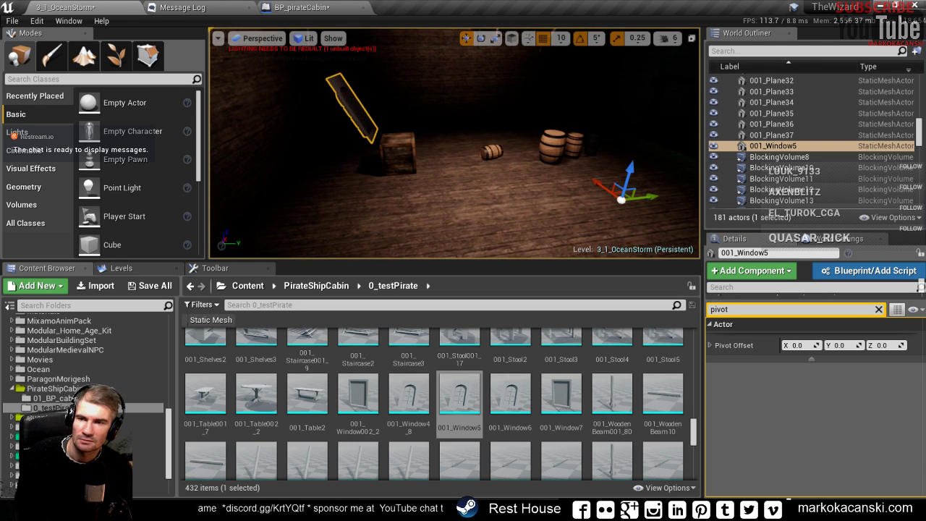
right_click(354, 37)
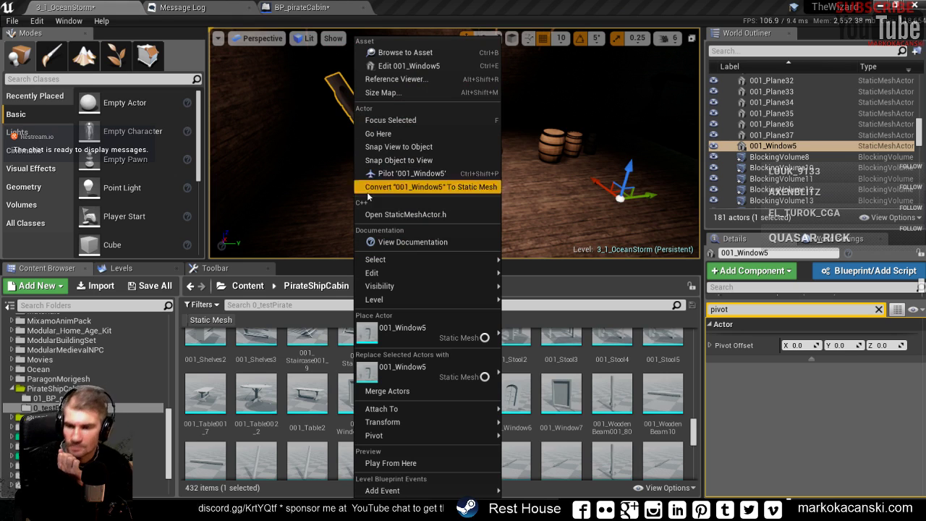
mouse_move(374, 435)
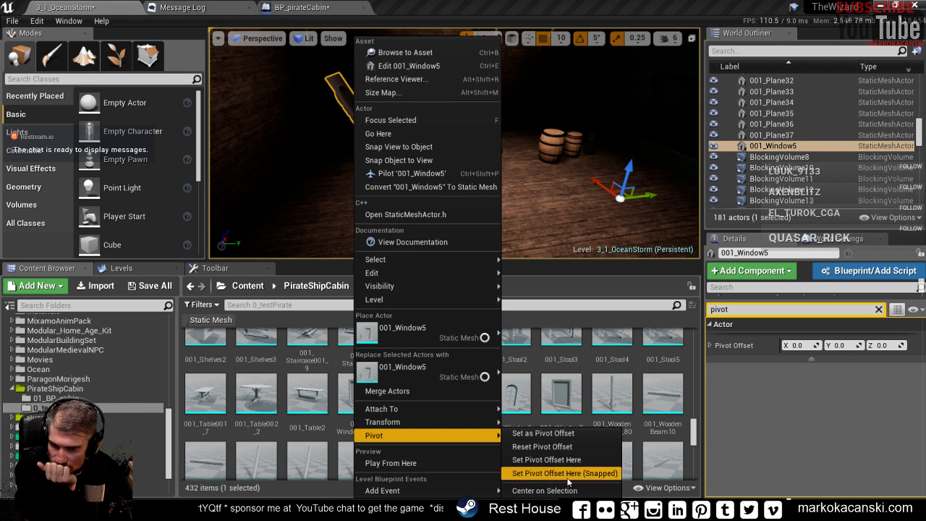
click(573, 438)
- Reset the window's pivot offset, then set it again at a clicked spot on the window
right_click(371, 134)
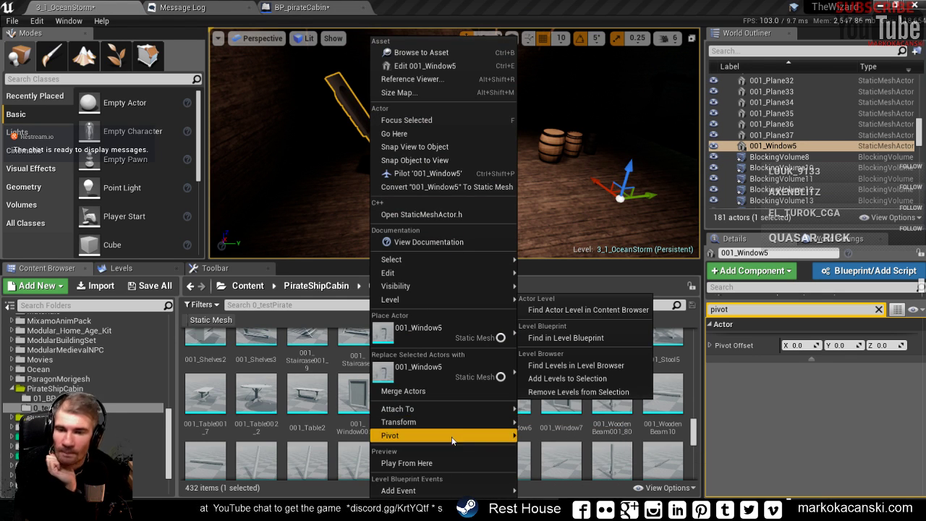
mouse_move(449, 436)
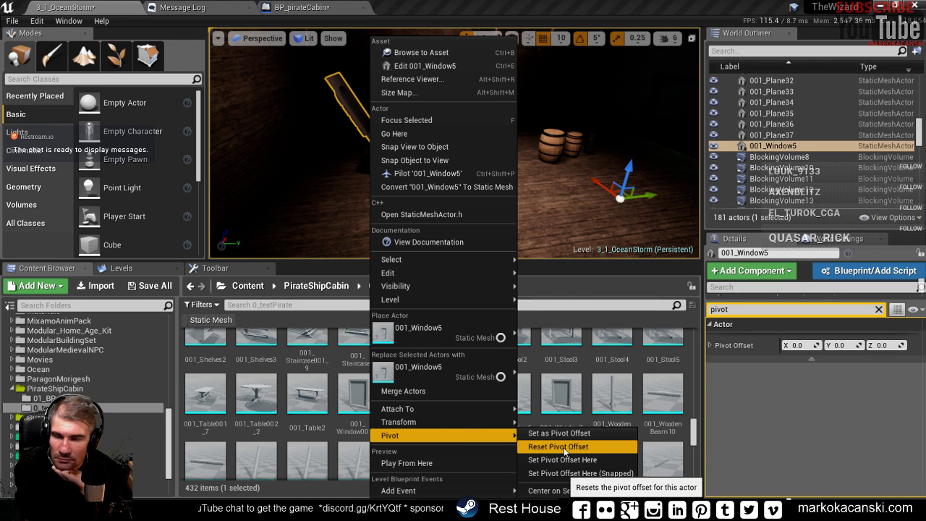
click(564, 448)
right_click(367, 123)
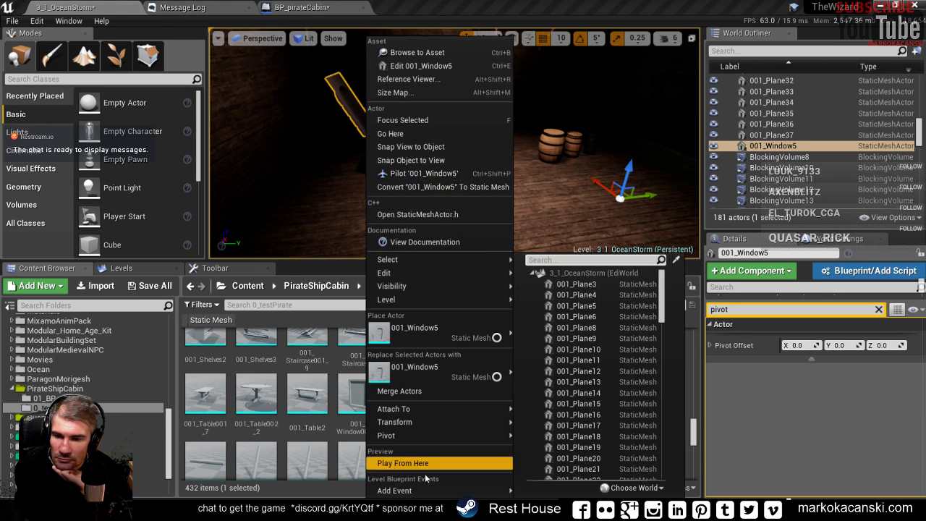
mouse_move(432, 438)
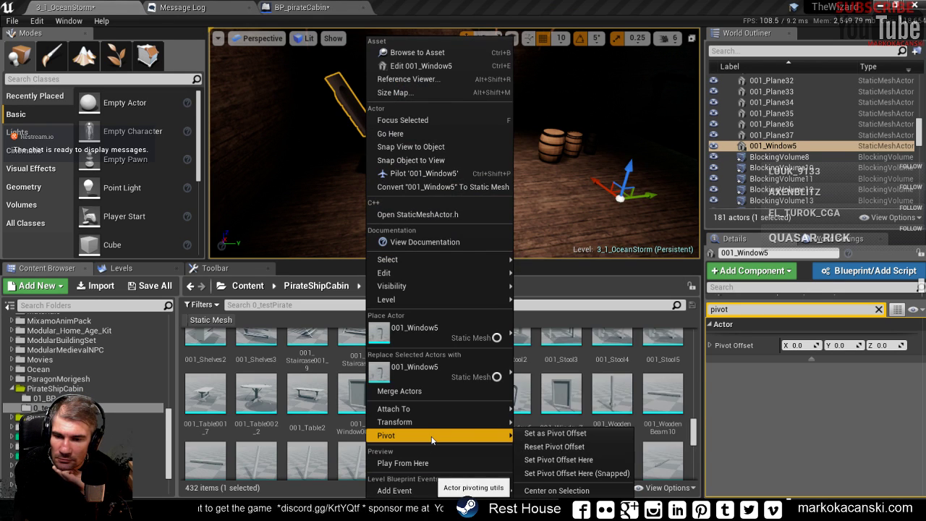
click(557, 460)
- Frame the window and snap its pivot to the grid point at its lower corner
key(f)
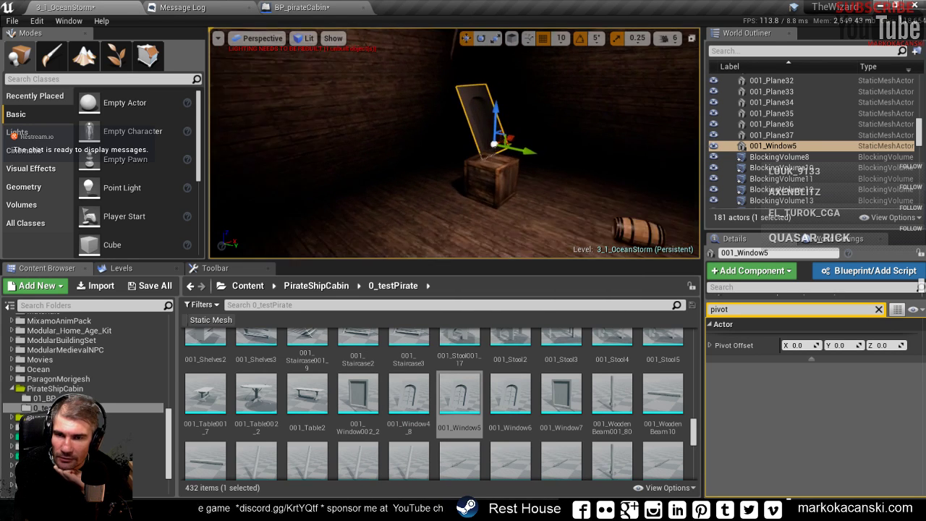
scroll(456, 99, up, 2)
drag(455, 99, 506, 58)
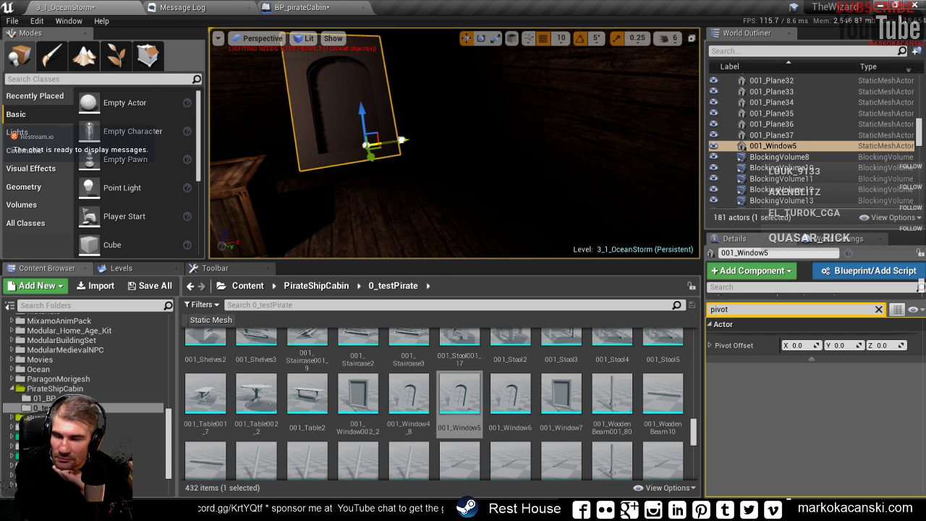
right_drag(413, 137, 376, 167)
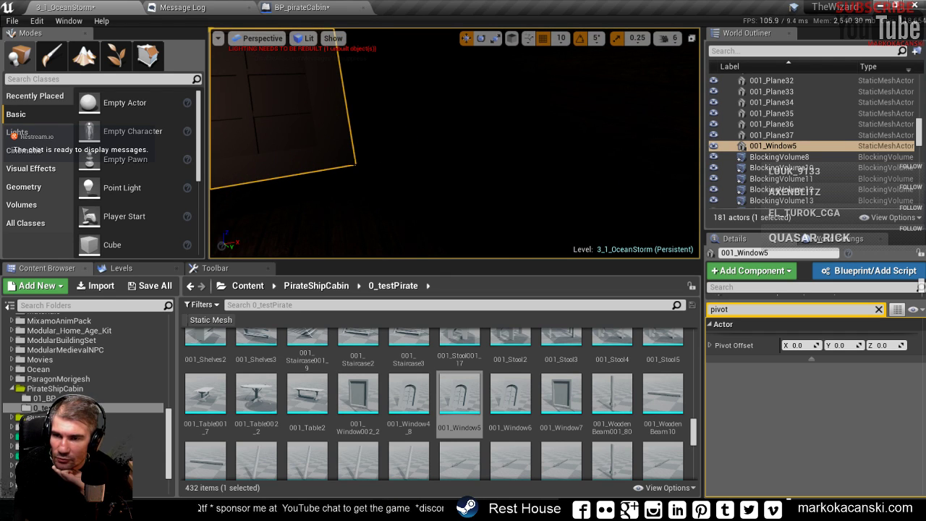
right_click(354, 166)
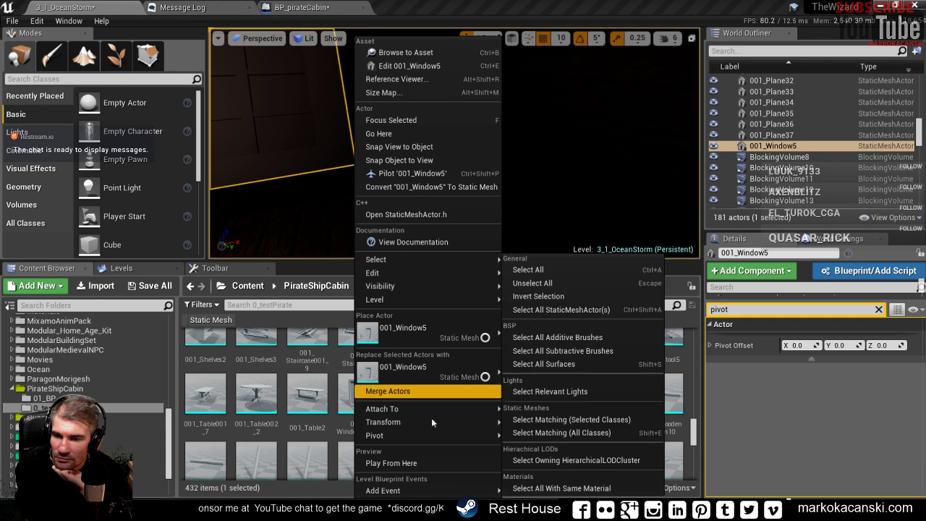
mouse_move(428, 436)
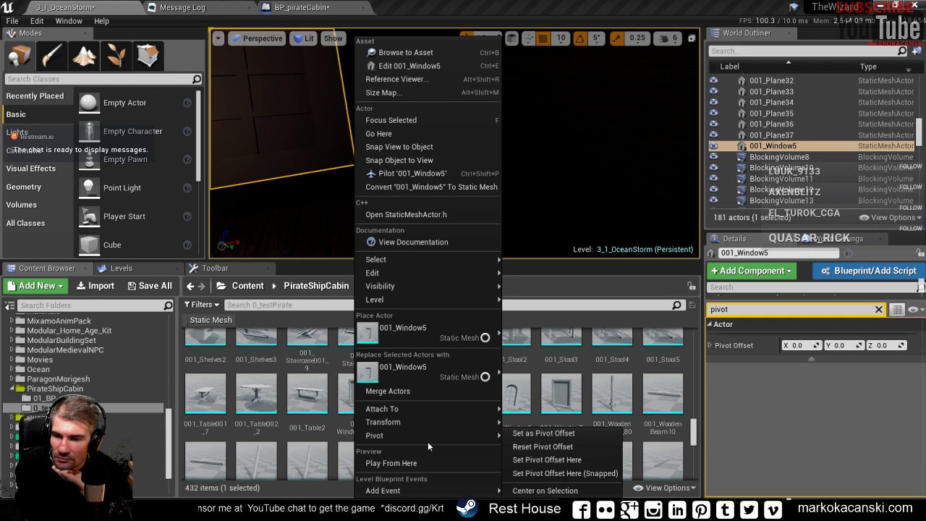
click(533, 475)
mouse_move(448, 144)
right_down()
mouse_move(492, 137)
mouse_move(449, 145)
right_up()
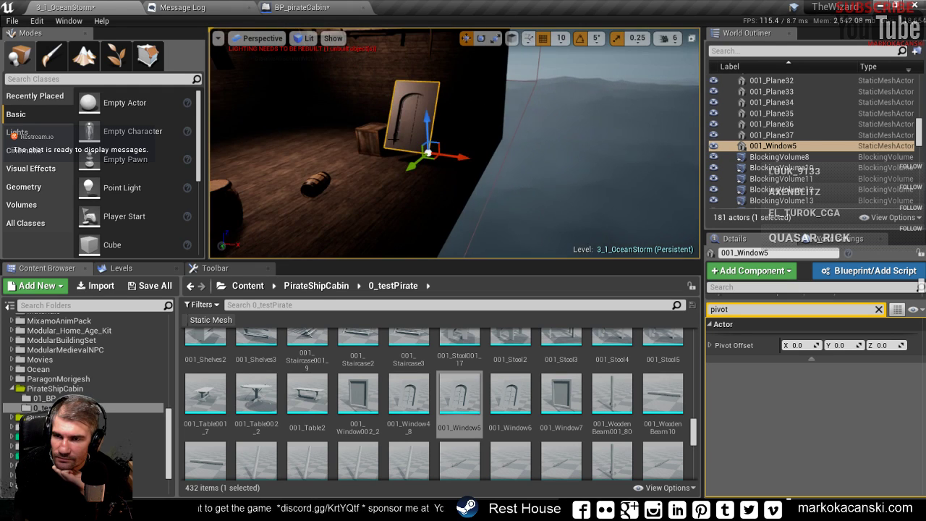
mouse_move(394, 137)
right_down()
mouse_move(381, 143)
mouse_move(434, 145)
mouse_move(362, 156)
mouse_move(405, 149)
mouse_move(383, 152)
mouse_move(394, 149)
right_up()
- Focus on 001_Window5 and drag it across the cabin and up toward the wooden wall
key(f)
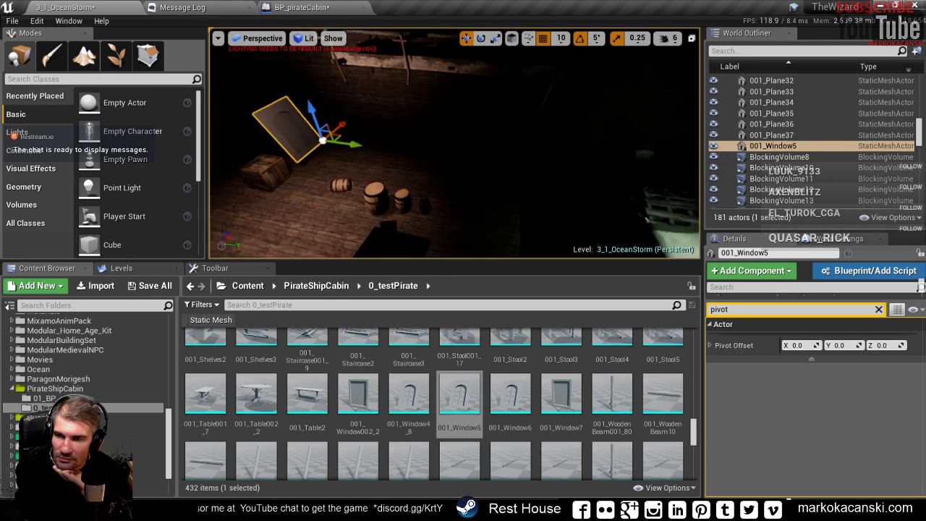
mouse_move(383, 142)
right_down()
mouse_move(362, 148)
mouse_move(376, 145)
right_up()
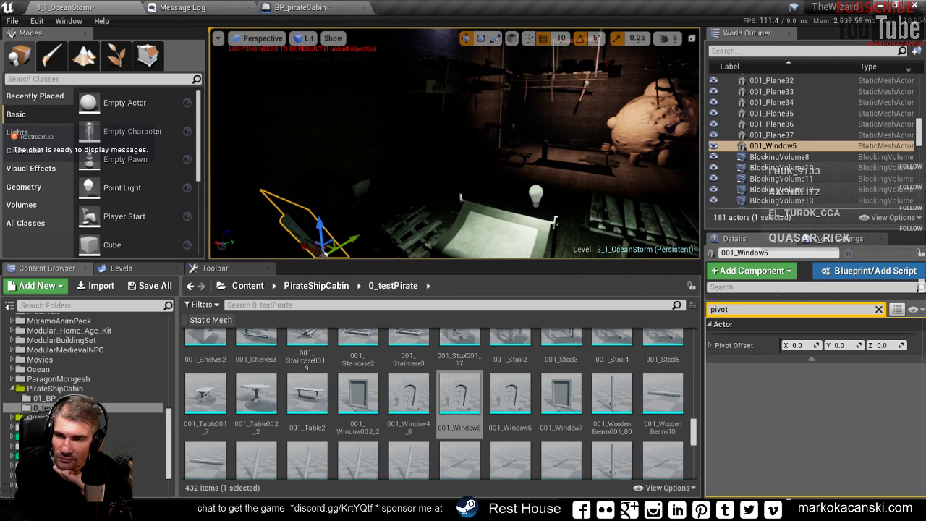
right_drag(377, 145, 369, 148)
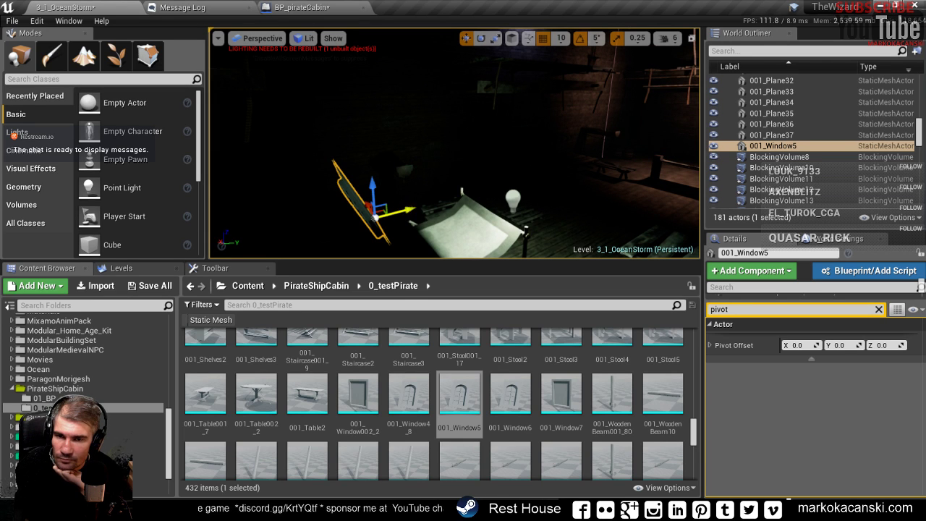
drag(374, 215, 602, 167)
right_drag(624, 162, 622, 164)
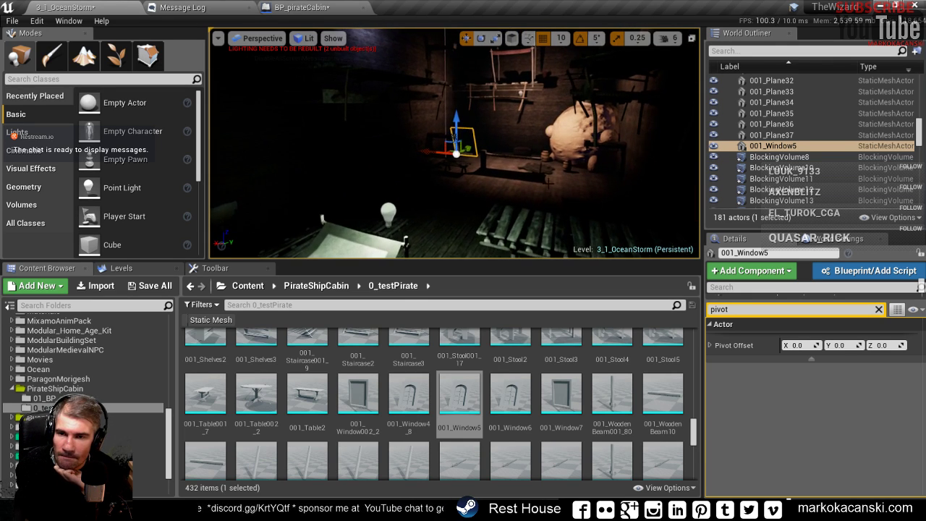
right_drag(518, 178, 518, 178)
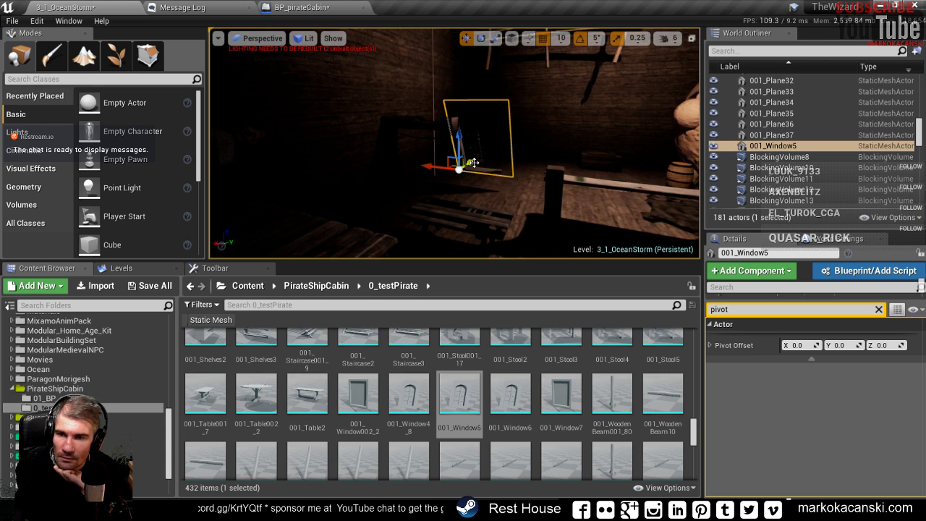
mouse_move(472, 162)
mouse_down()
mouse_move(489, 151)
mouse_move(431, 155)
mouse_up()
key(e)
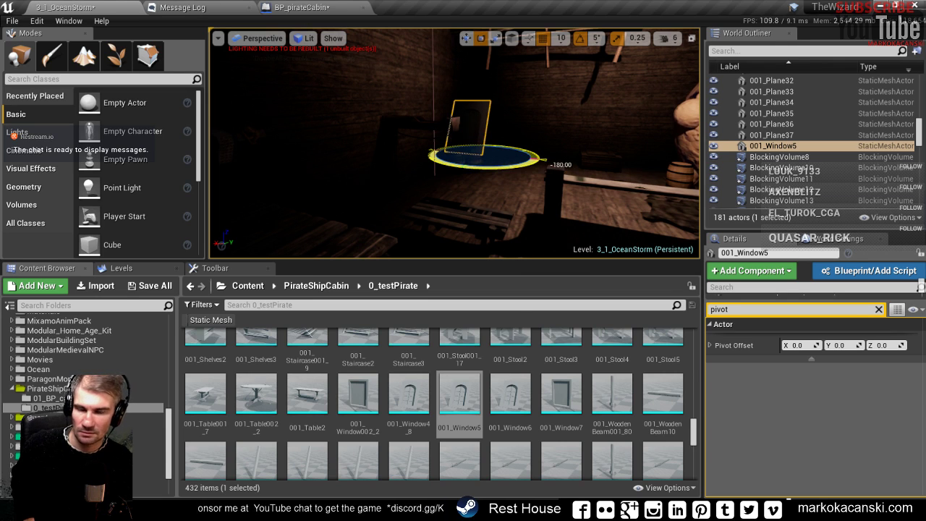
- In full-screen view, slide 001_Window5 along X and raise it onto the back wall
key(alt+Tab)
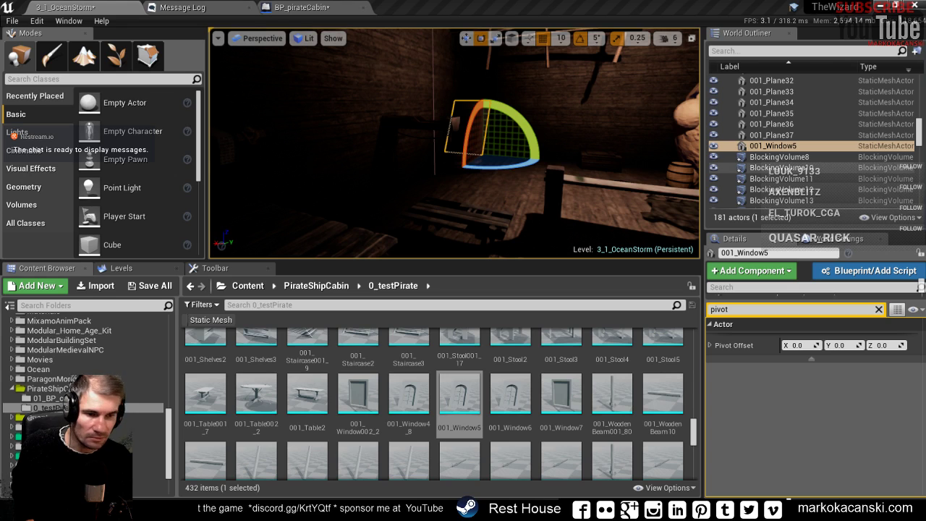
alt+drag(515, 223, 510, 209)
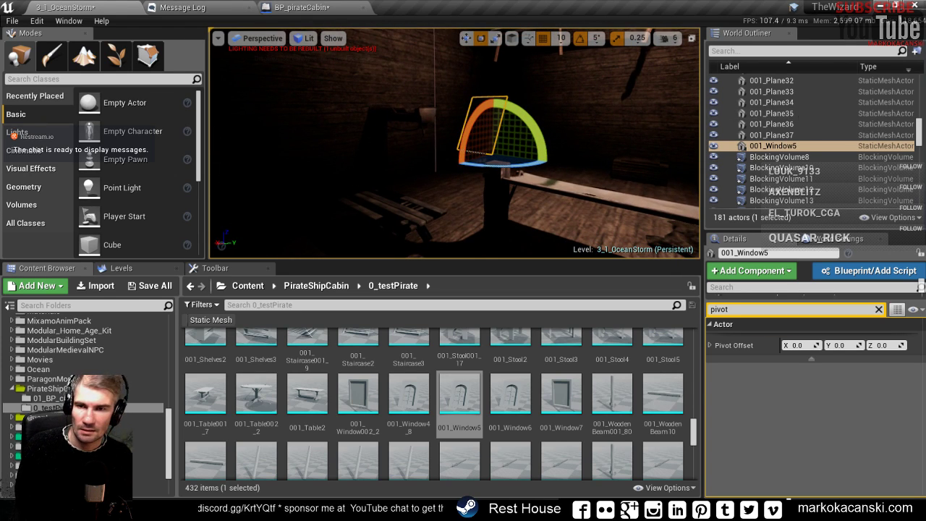
key(F11)
key(f)
key(w)
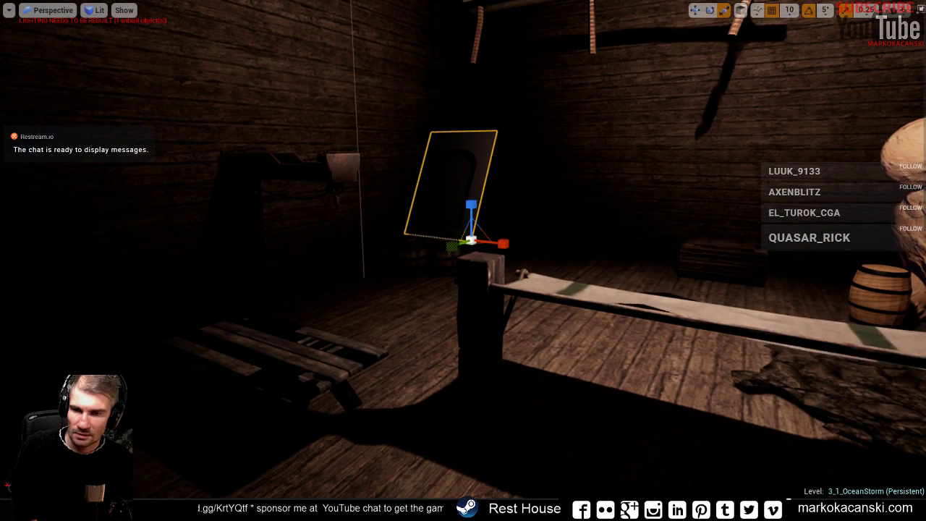
mouse_move(501, 244)
mouse_down()
mouse_move(620, 255)
mouse_move(599, 243)
mouse_move(608, 119)
mouse_up()
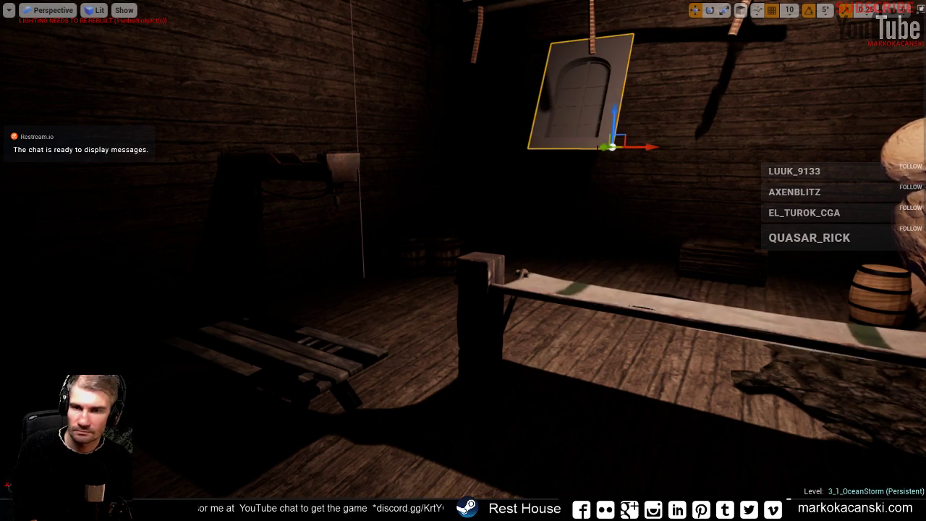
mouse_move(608, 119)
right_down()
mouse_move(550, 174)
mouse_move(521, 181)
right_up()
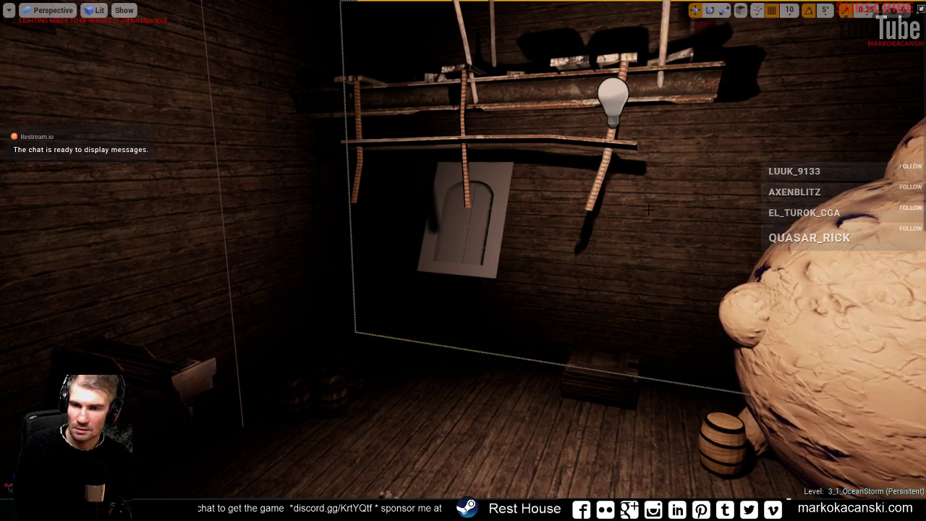
key(F11)
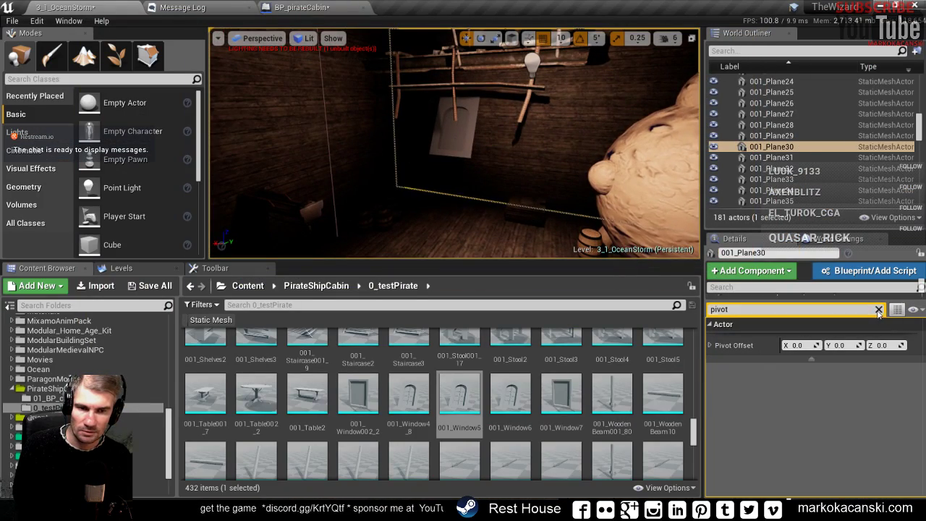
- Clear the pivot filter, select the window, and give its frame slot M_WoodPlanks_Inst1
click(878, 309)
click(850, 448)
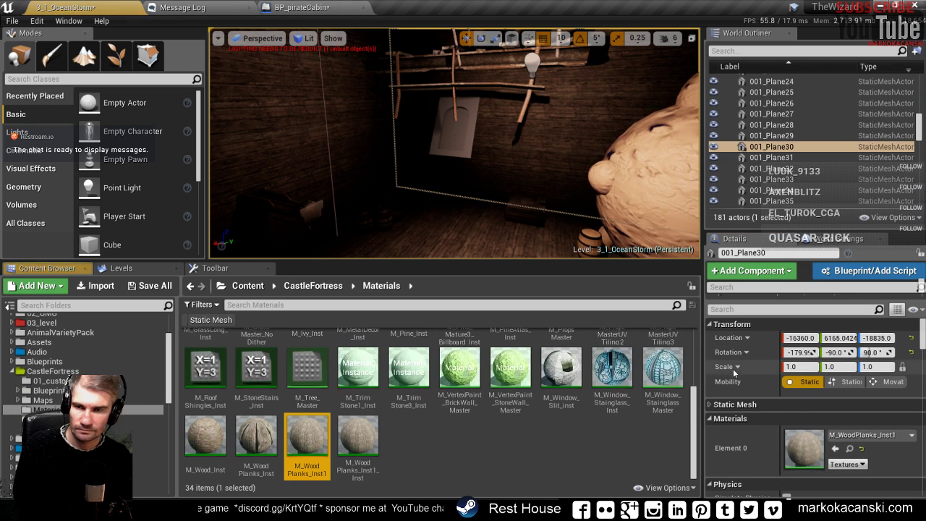
click(467, 107)
scroll(843, 461, down, 1)
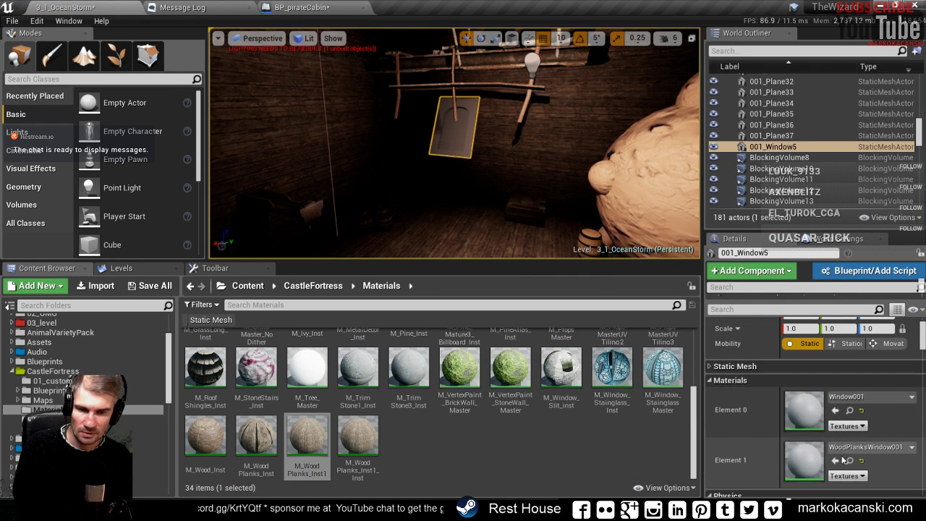
click(835, 410)
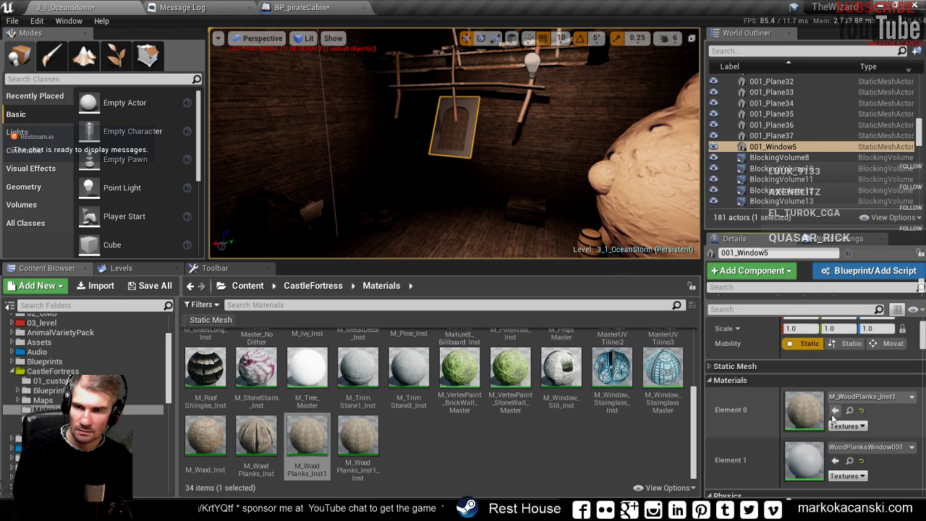
key(ctrl+z)
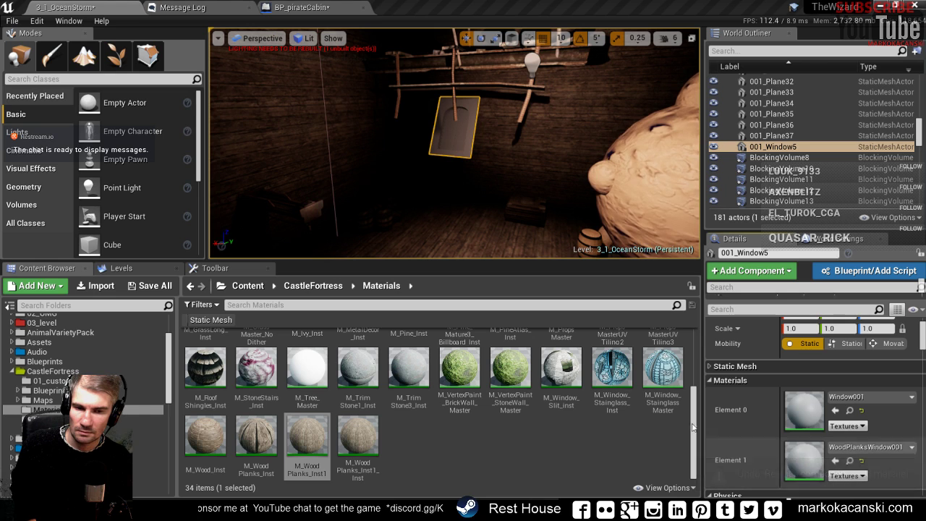
click(836, 461)
- Try M_Wood_Inst, M_WoodPlanks_Inst, then M_WoodPlanks_Inst1 on the window frame
key(f)
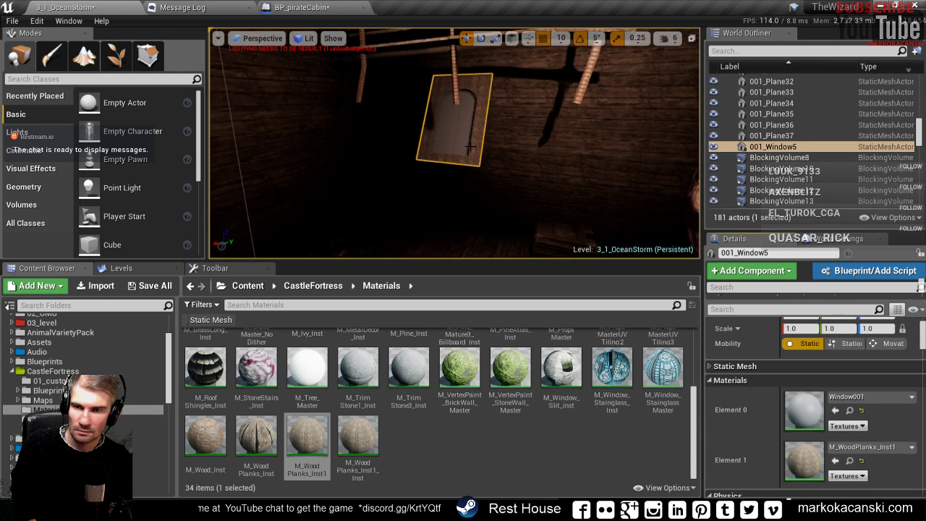
alt+drag(470, 146, 506, 166)
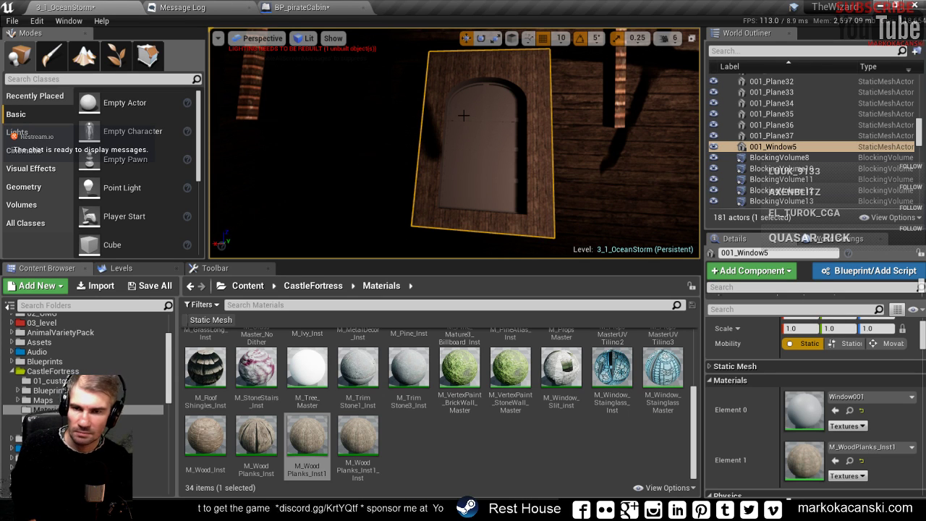
scroll(463, 115, down, 3)
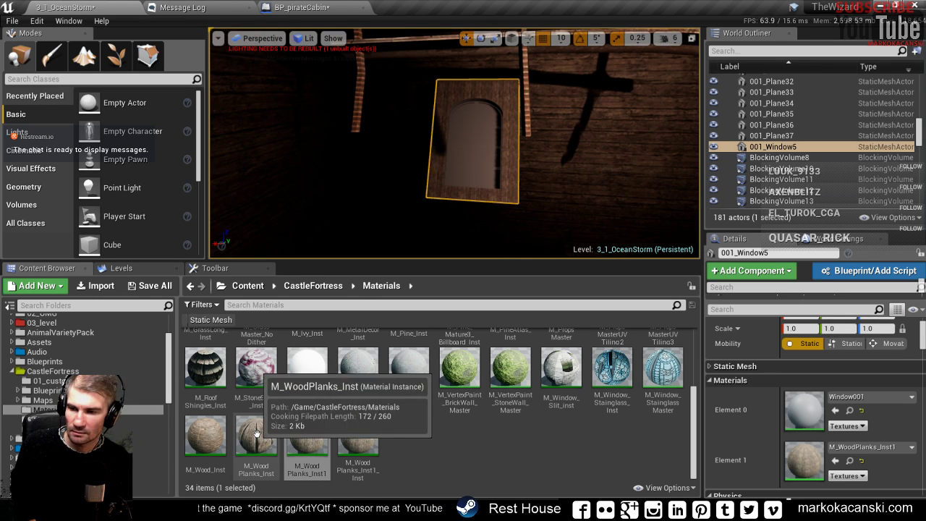
click(205, 439)
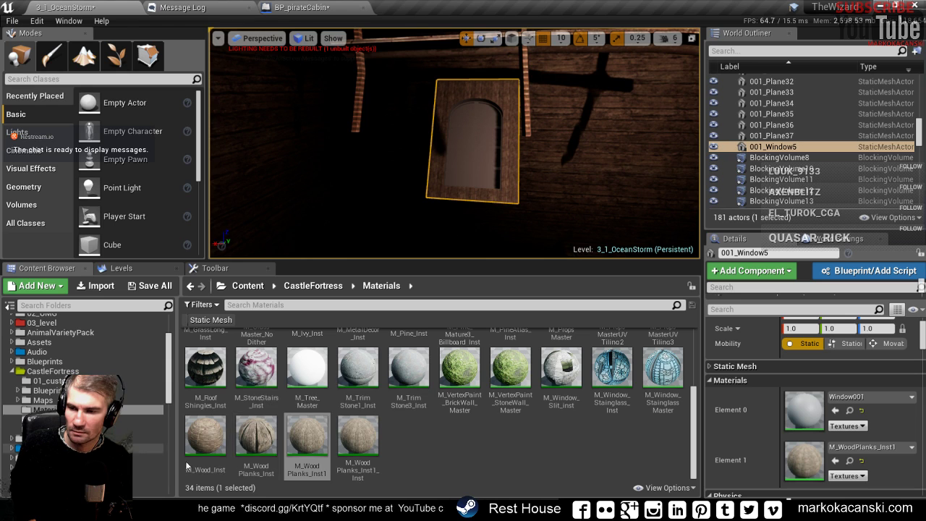
click(834, 461)
key(f)
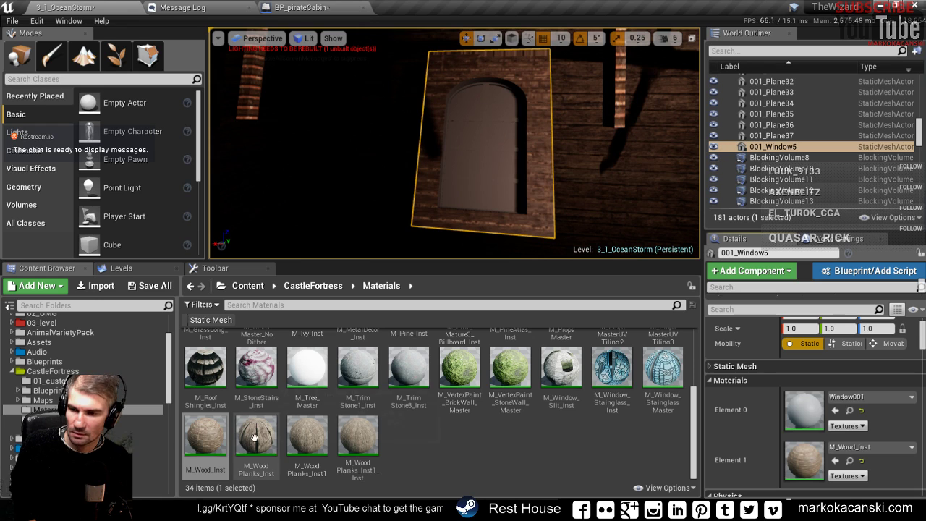
drag(254, 437, 803, 460)
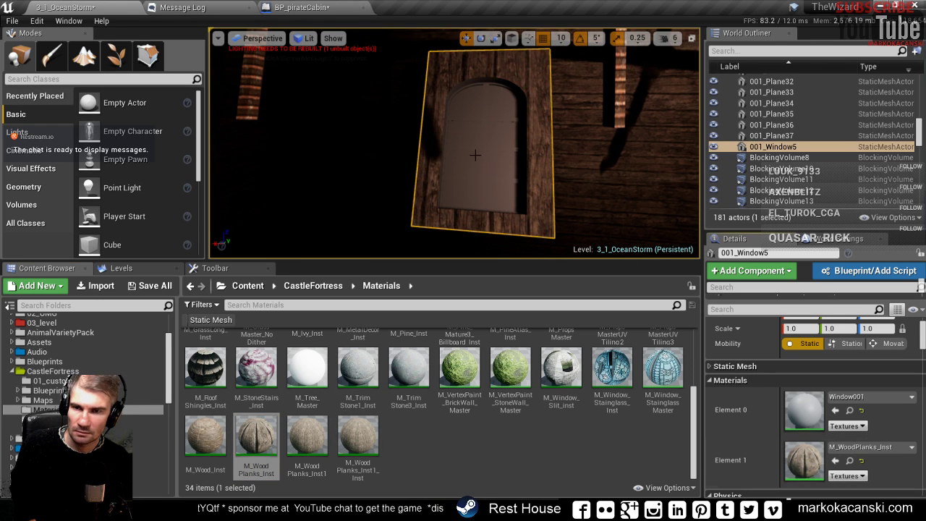
scroll(454, 142, down, 2)
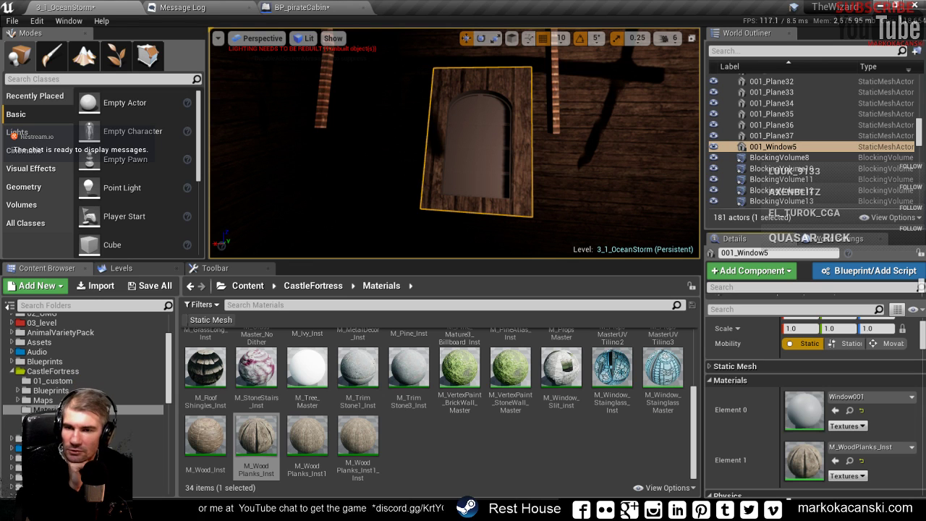
click(307, 438)
click(835, 461)
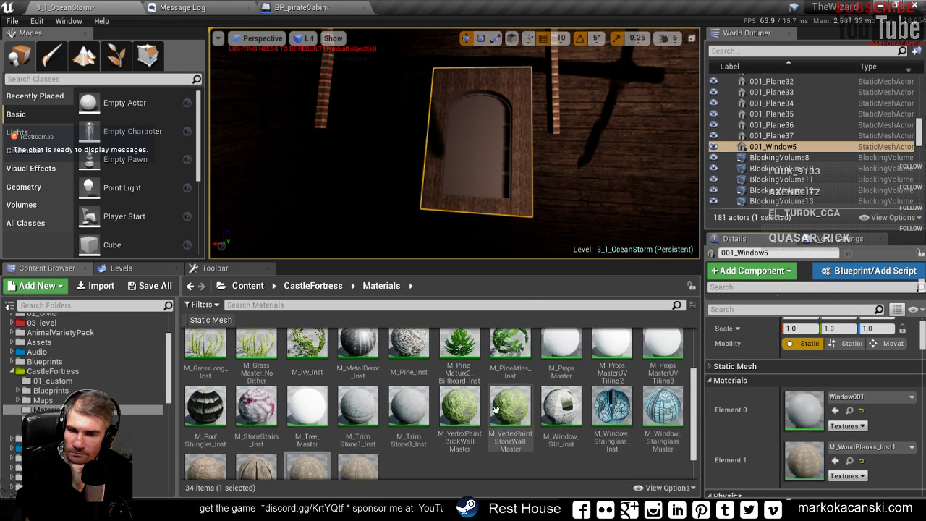
- Compare M_WoodPlanks_Inst1_Inst against M_WoodPlanks_Inst1, settling on M_WoodPlanks_Inst1 for the frame
scroll(405, 405, up, 3)
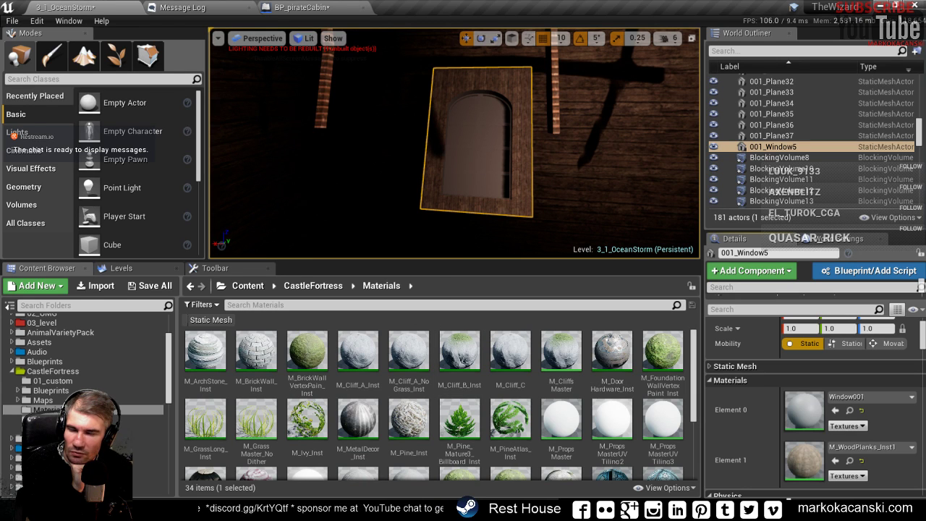
scroll(355, 410, down, 3)
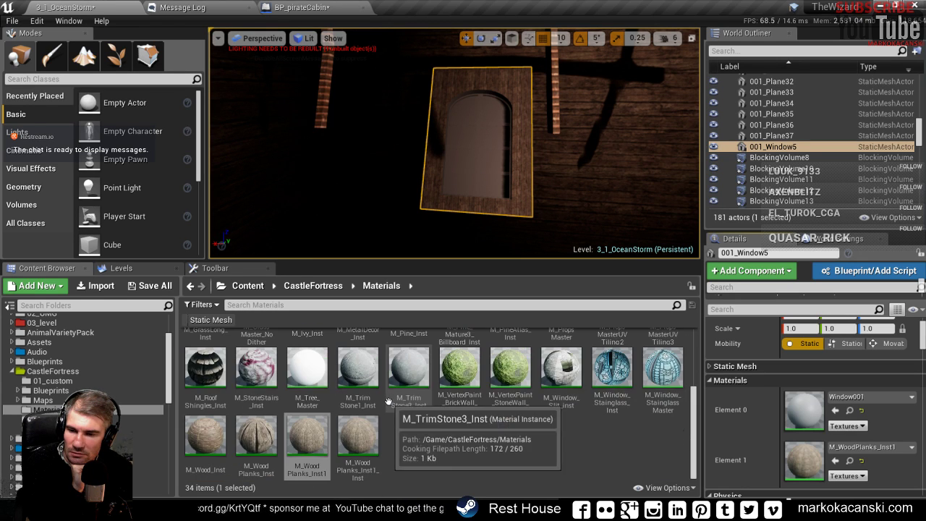
click(358, 437)
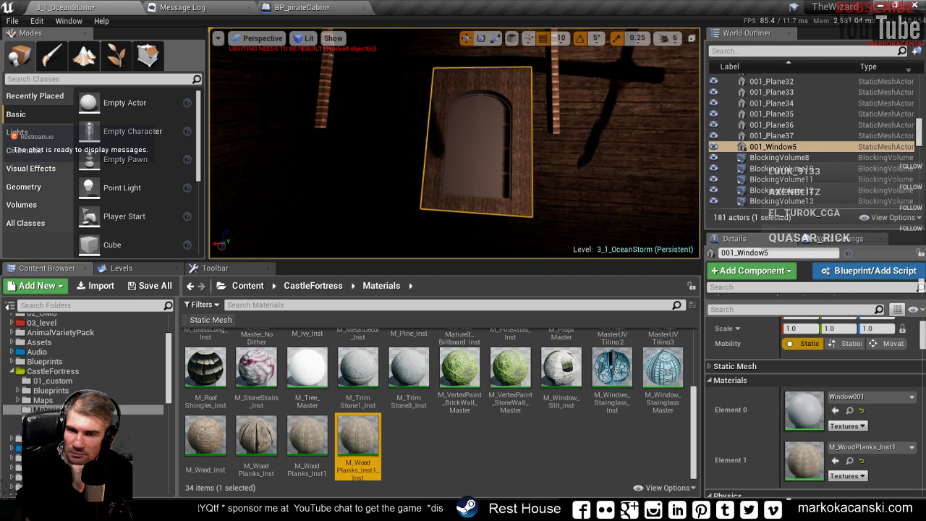
click(836, 461)
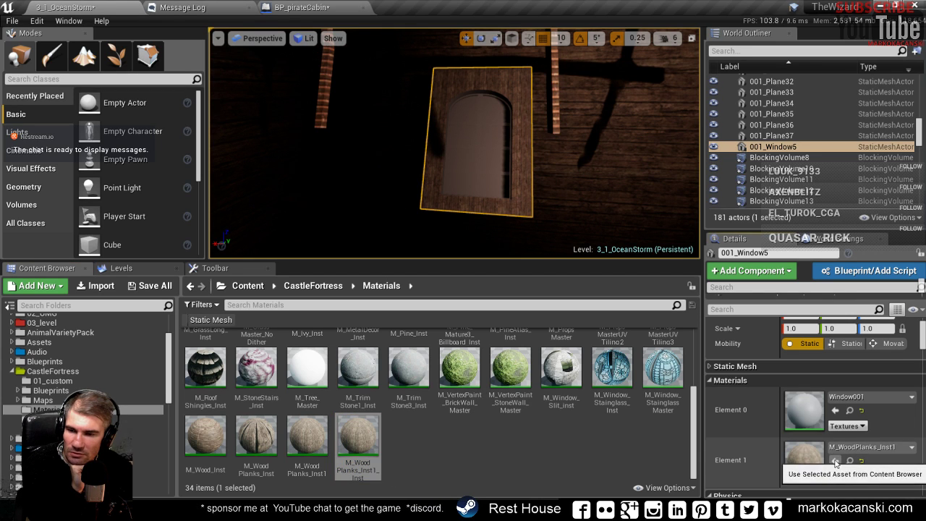
click(308, 437)
click(836, 461)
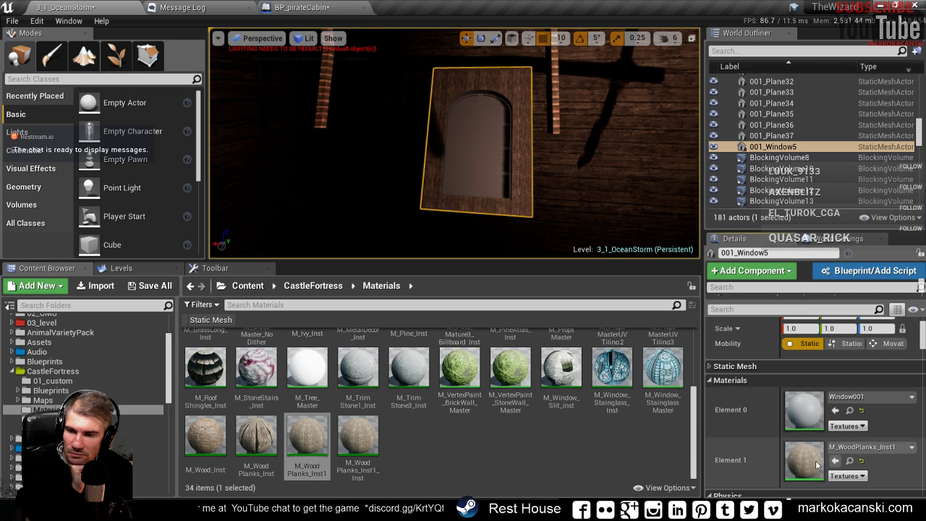
click(359, 438)
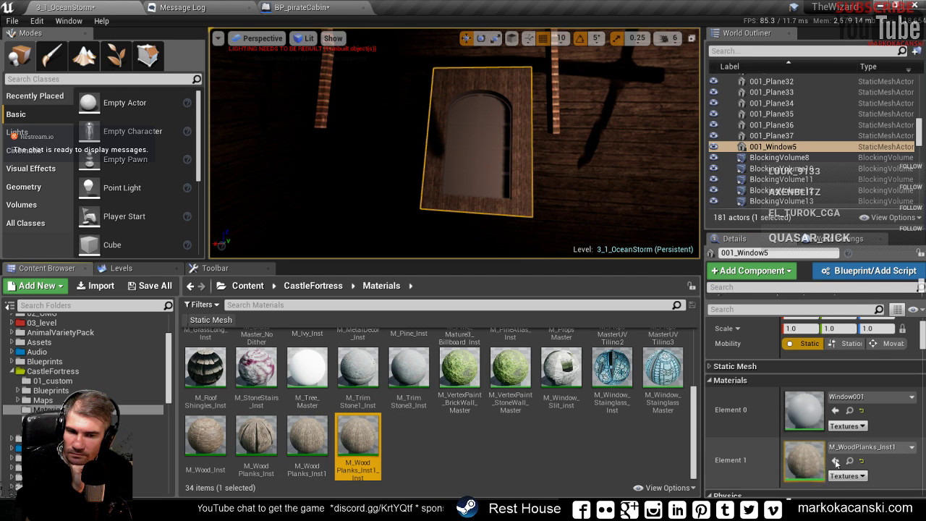
click(836, 461)
click(308, 438)
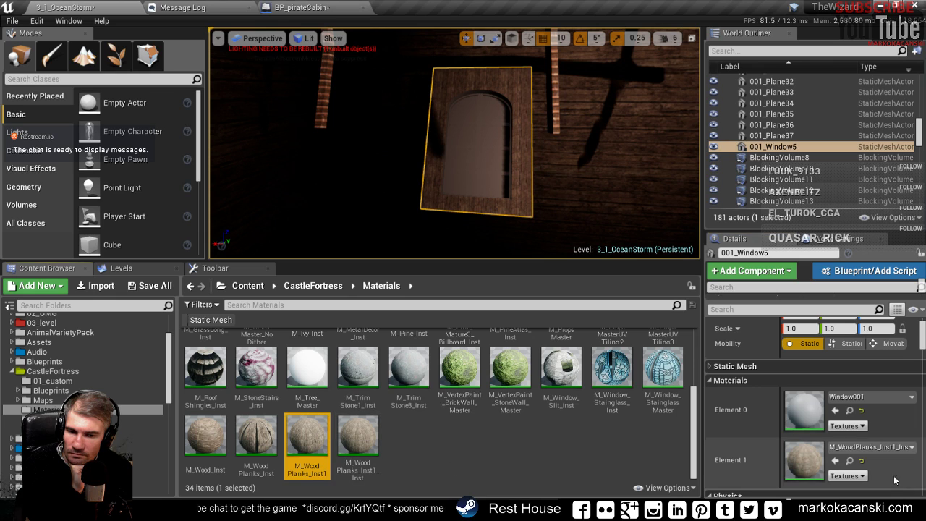
click(836, 460)
scroll(493, 132, up, 3)
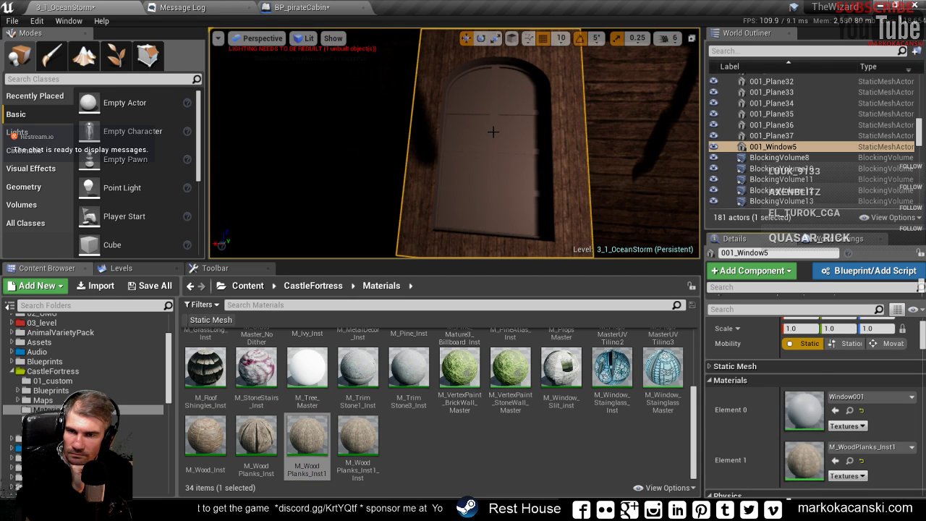
scroll(496, 131, down, 3)
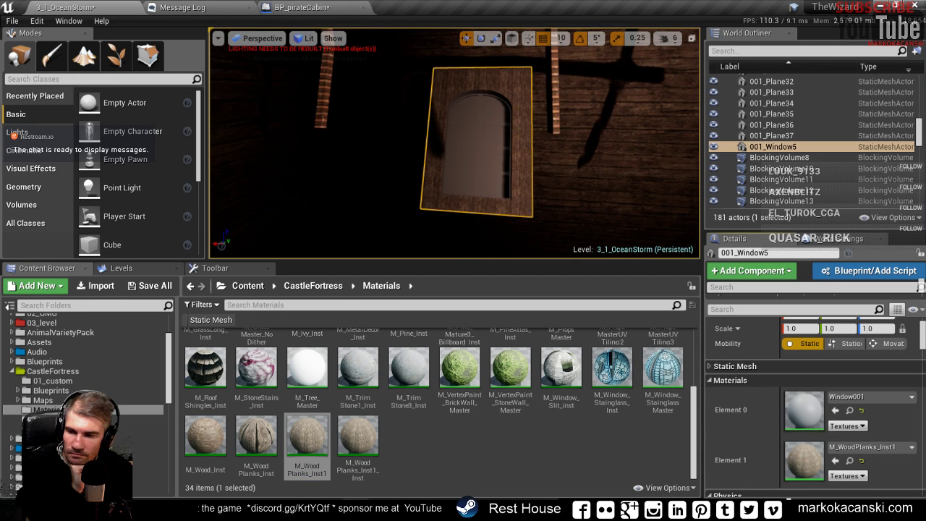
double_click(358, 438)
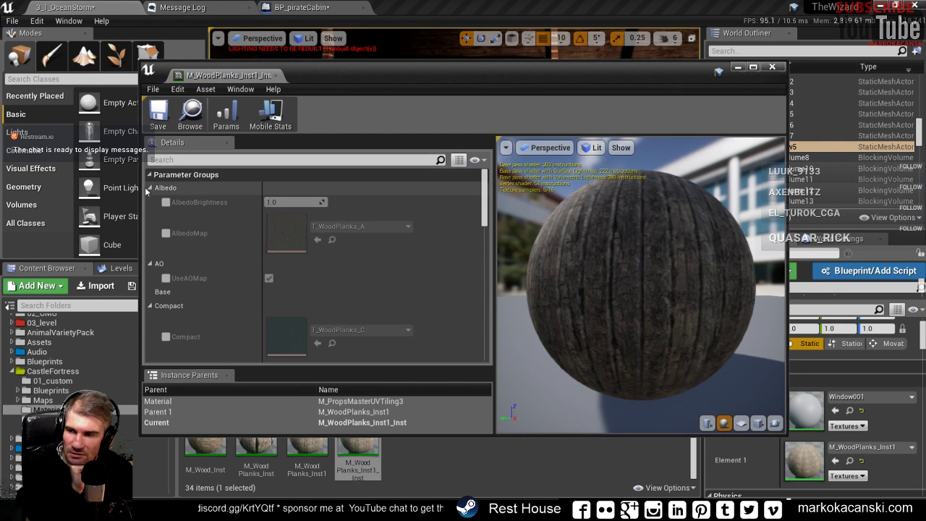
click(150, 188)
click(150, 201)
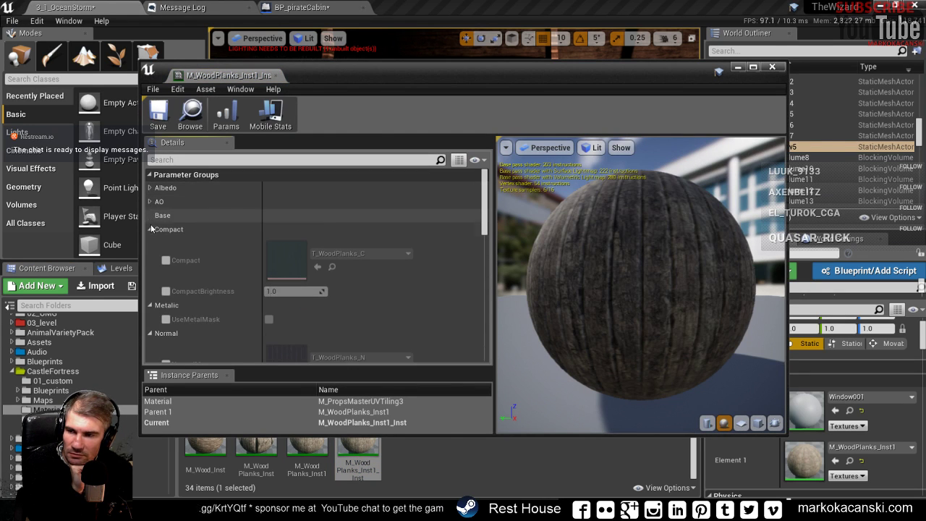
click(150, 229)
click(150, 243)
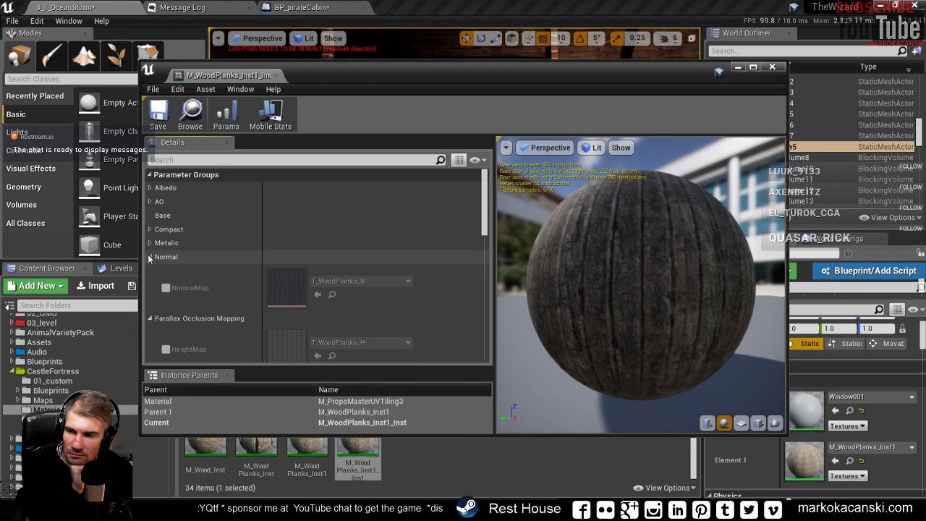
click(150, 257)
click(150, 270)
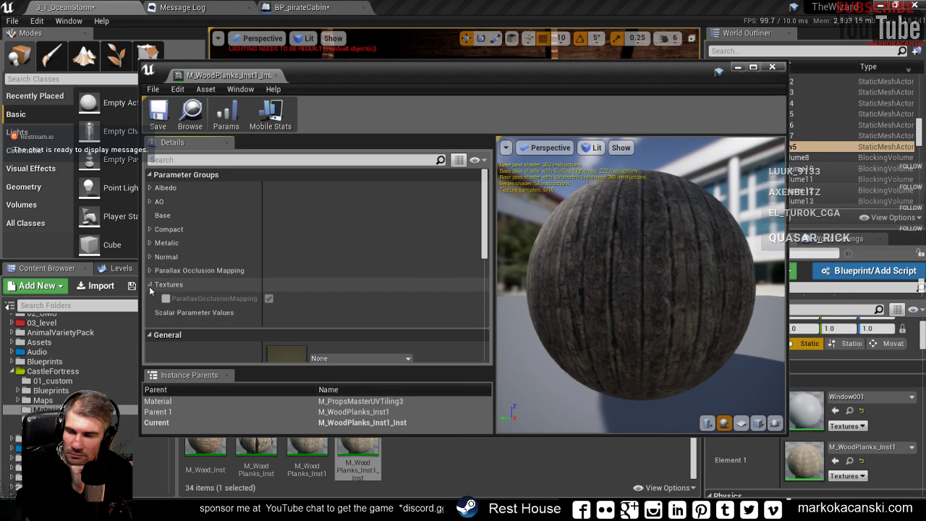
click(150, 284)
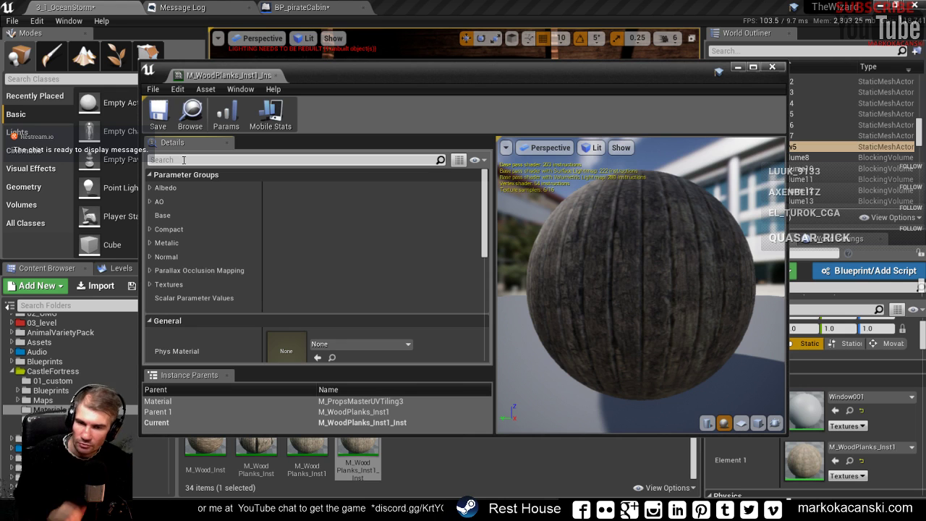
text(f)
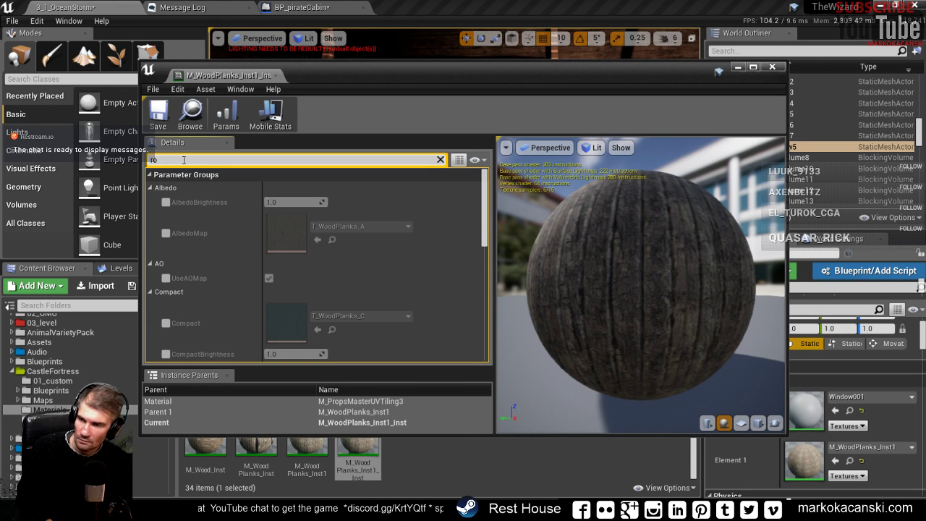
text(t)
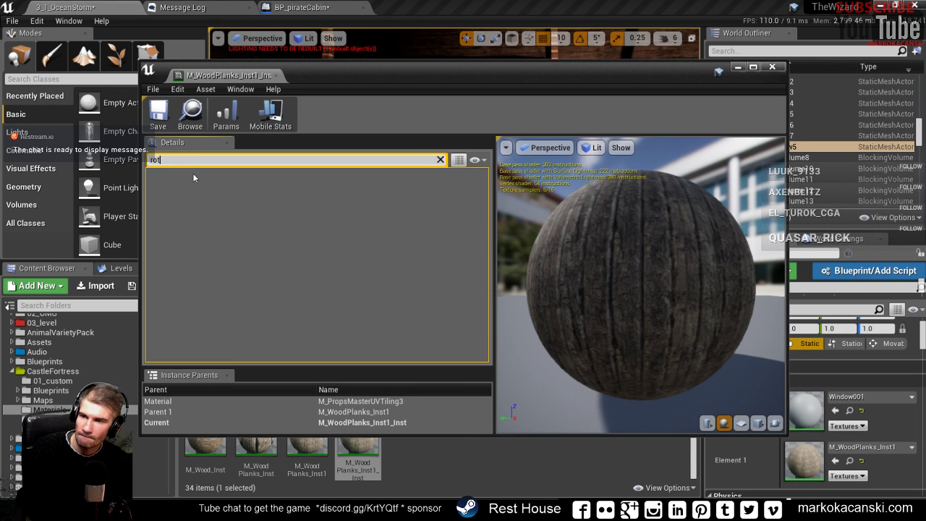
key(BackSpace)
click(384, 491)
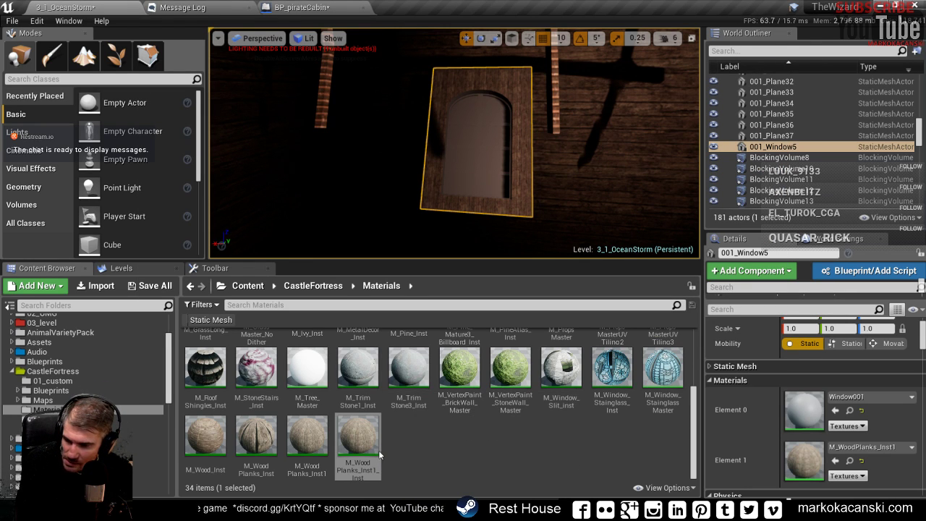
double_click(304, 434)
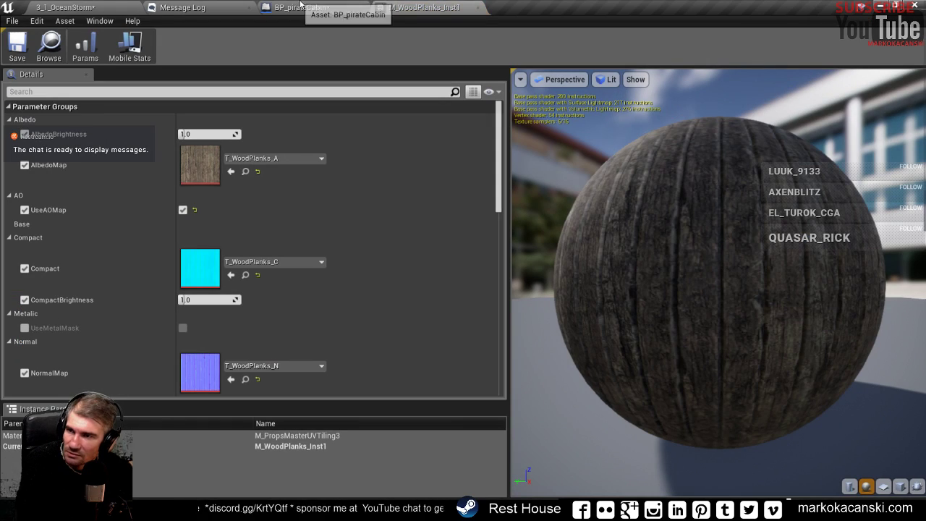
click(478, 8)
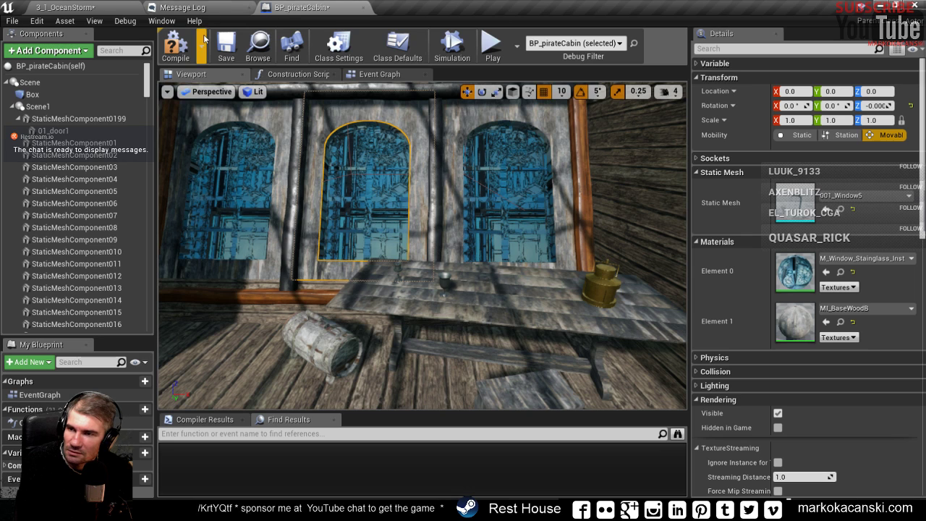
click(208, 92)
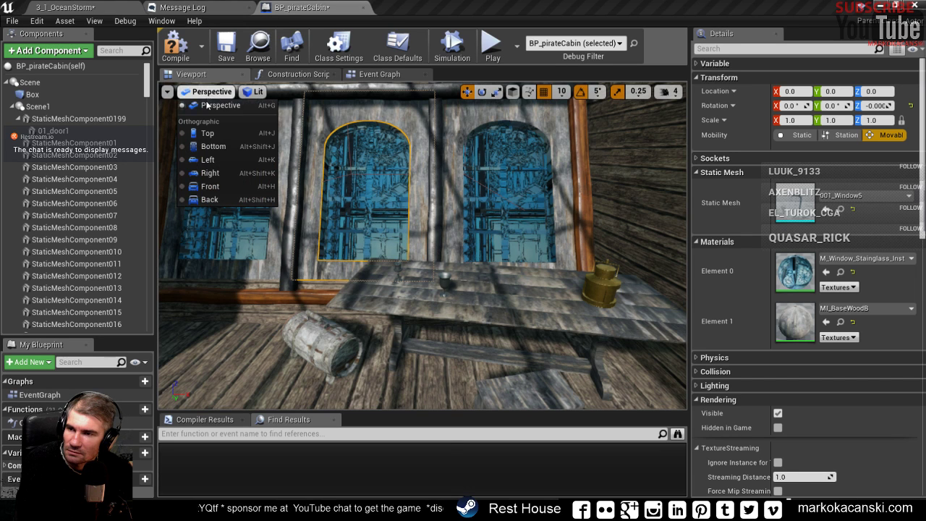
click(255, 92)
click(260, 118)
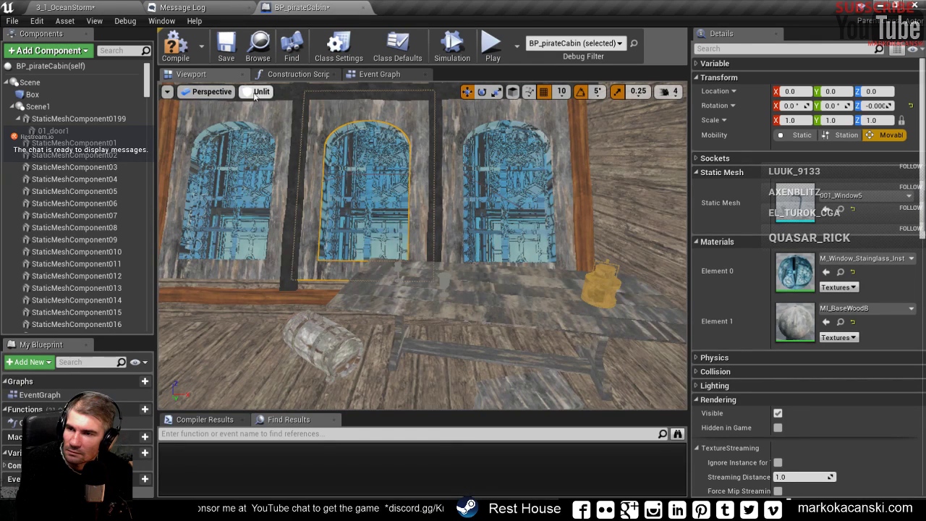
click(254, 92)
click(261, 106)
right_drag(260, 108, 260, 87)
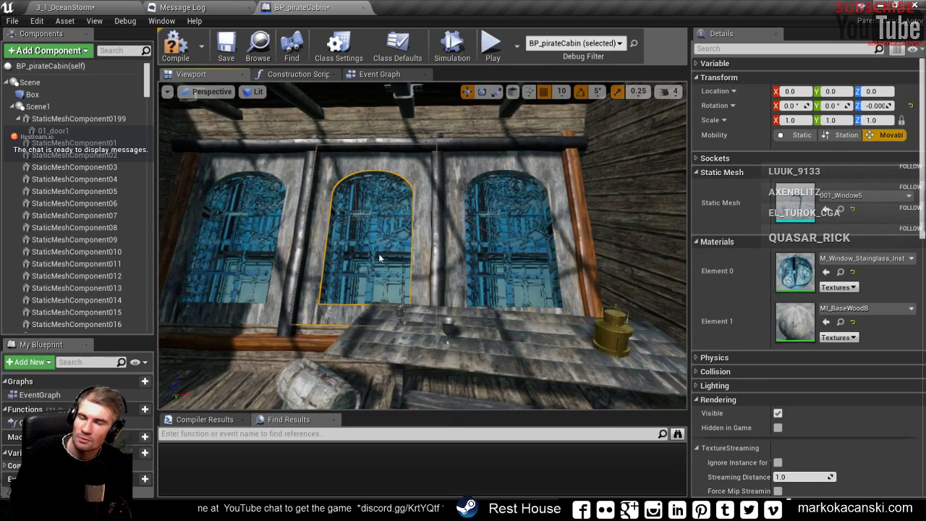
click(181, 7)
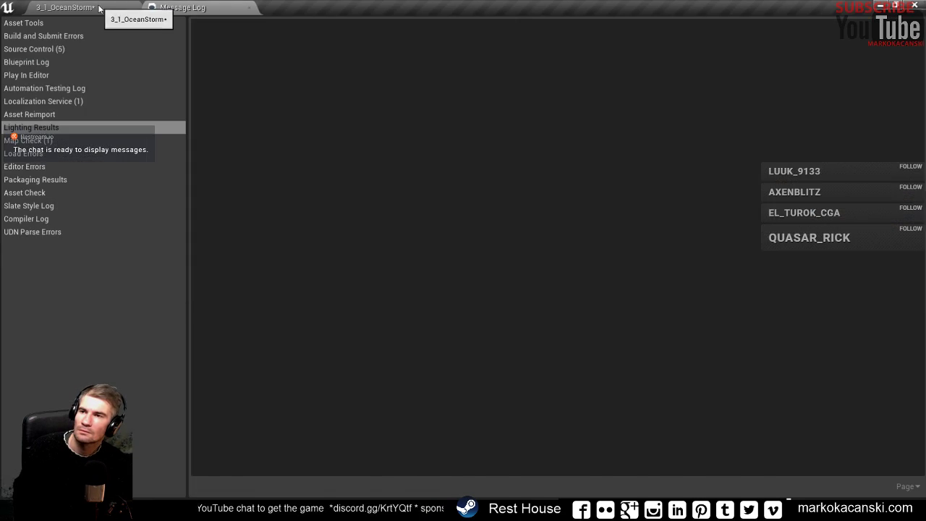
click(65, 7)
right_drag(496, 206, 434, 206)
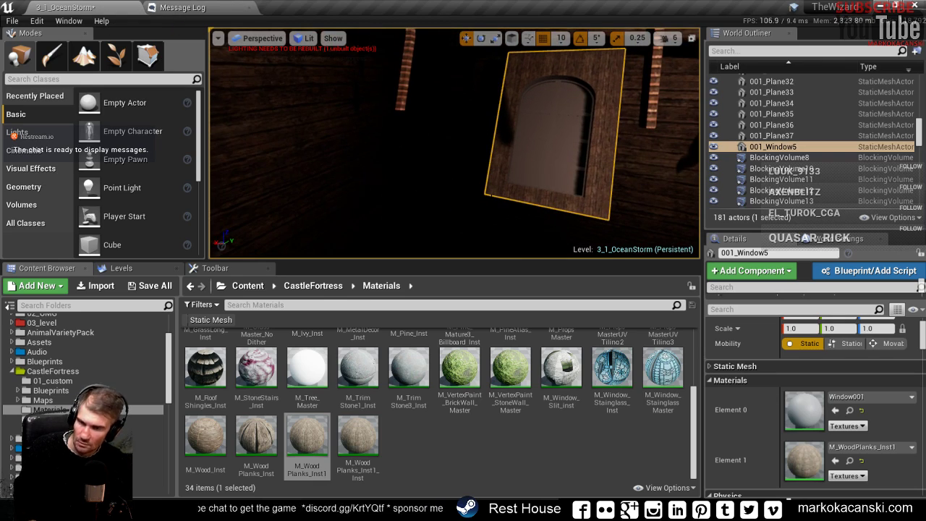
right_drag(491, 195, 406, 196)
right_drag(448, 159, 311, 120)
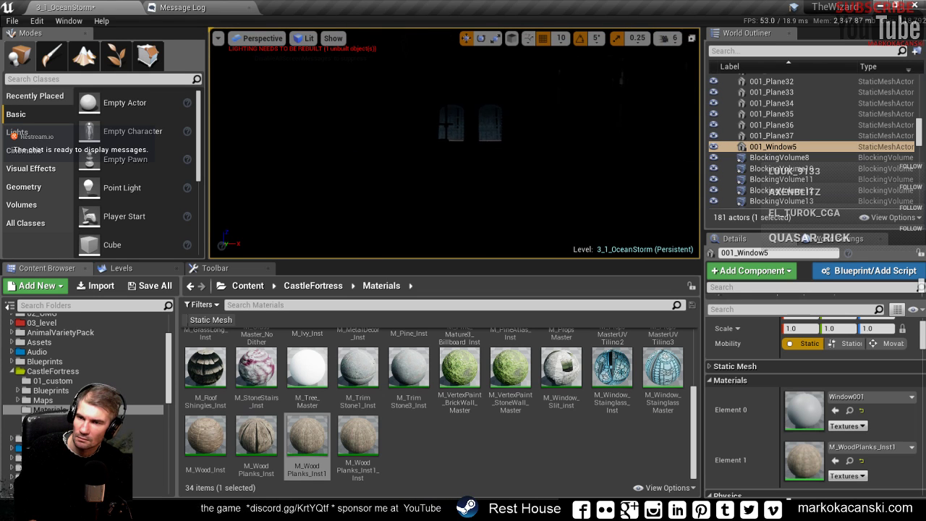
- Save the current view of the wooden room as viewport Bookmark 4
mouse_move(455, 145)
right_down()
mouse_move(405, 145)
mouse_move(507, 151)
right_up()
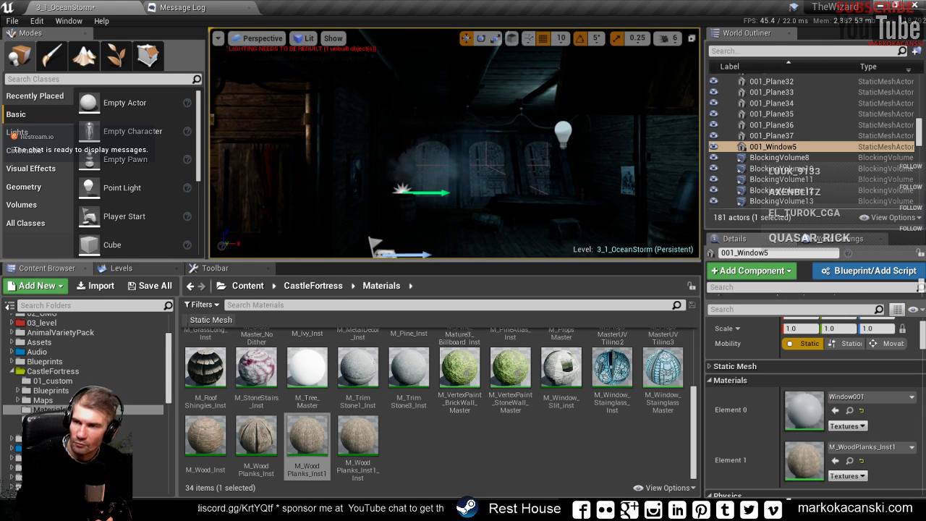
click(218, 37)
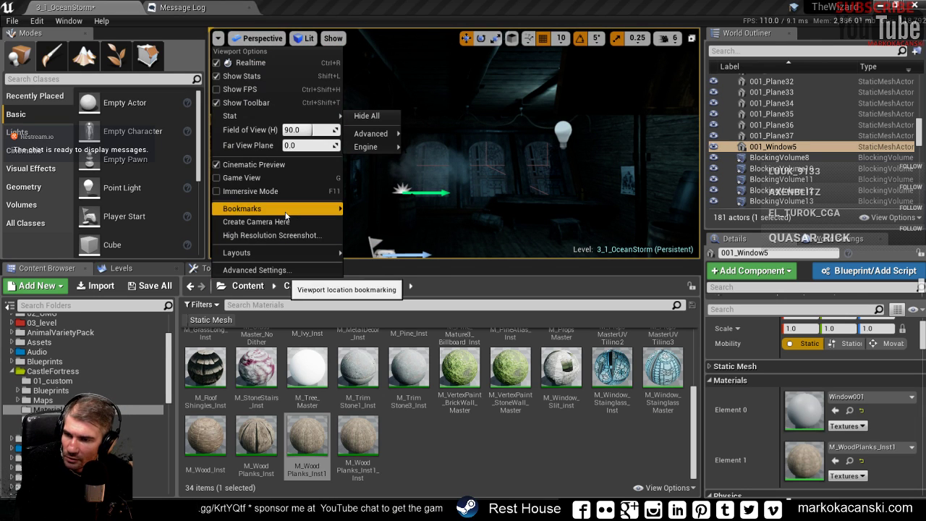
mouse_move(287, 211)
mouse_move(415, 267)
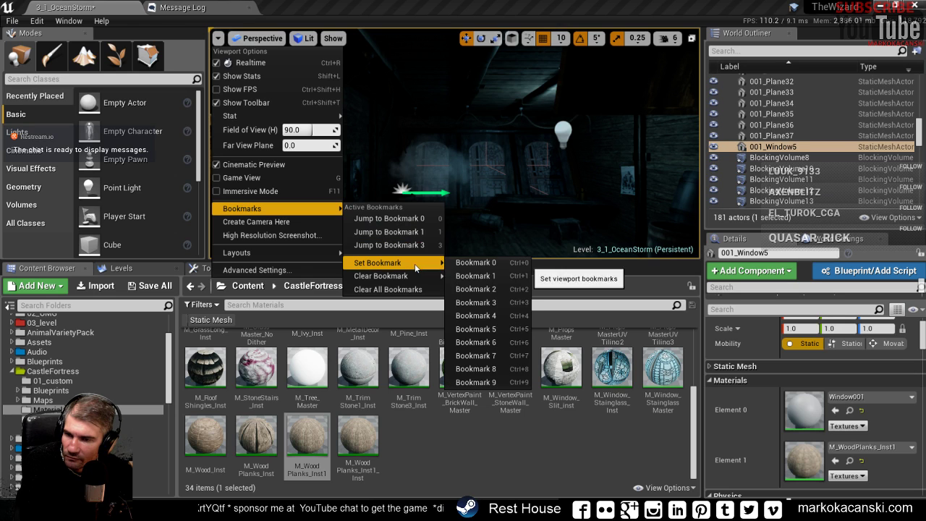
click(528, 321)
- Jump to Bookmark 4's window-wall view and select the BP_pirateCabin actor
right_drag(550, 189, 550, 189)
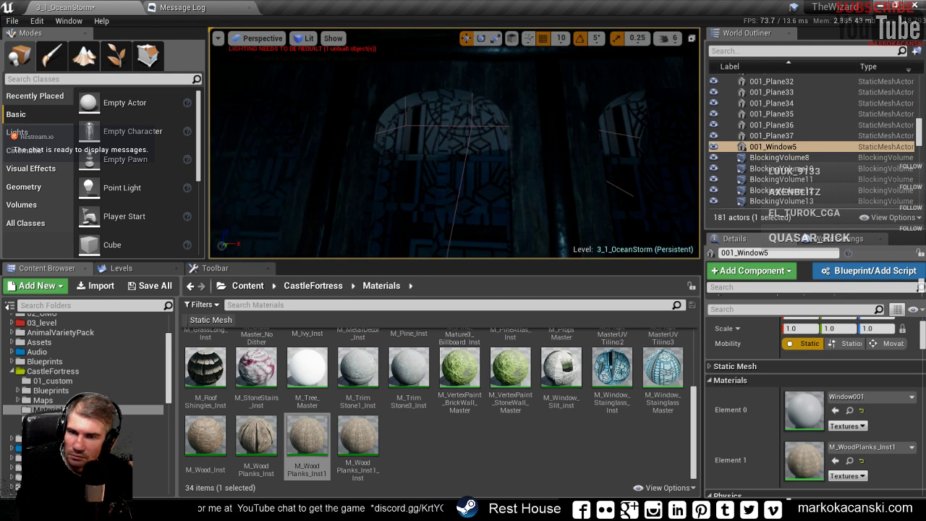
key(4)
right_drag(550, 190, 550, 189)
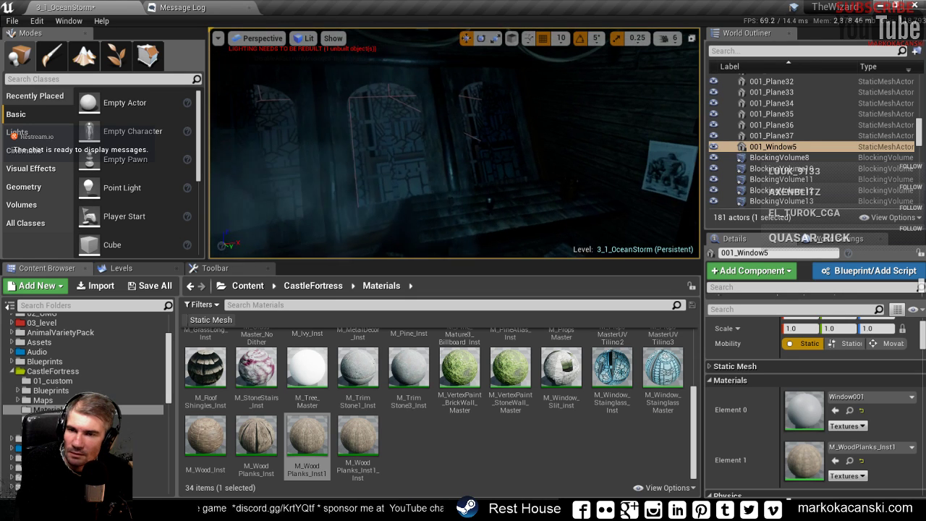
click(451, 85)
- Open the BP_pirateCabin blueprint's viewport and select one of its window meshes
right_click(450, 85)
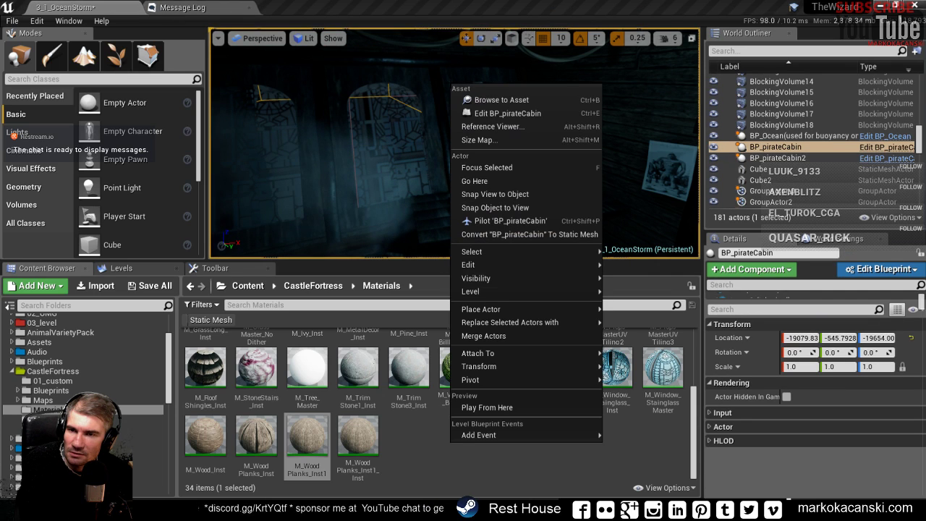
click(886, 146)
click(232, 78)
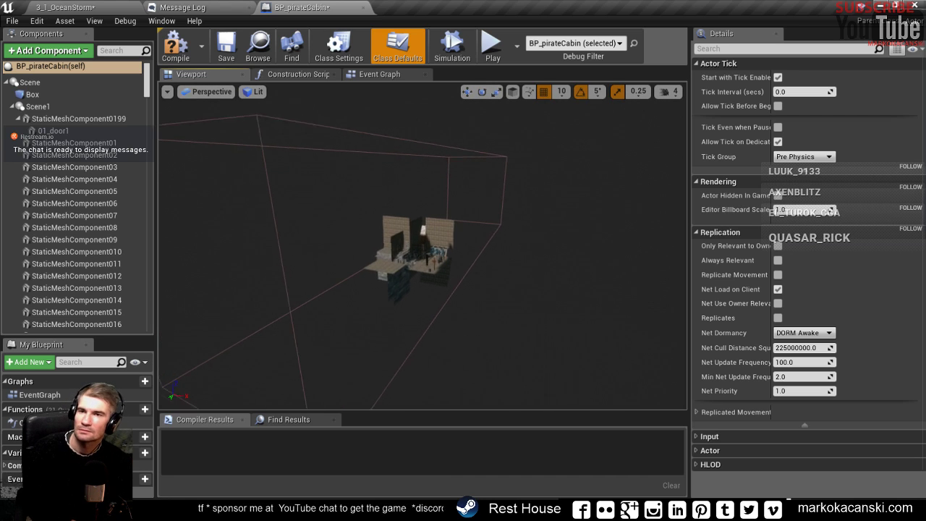
scroll(424, 246, up, 2)
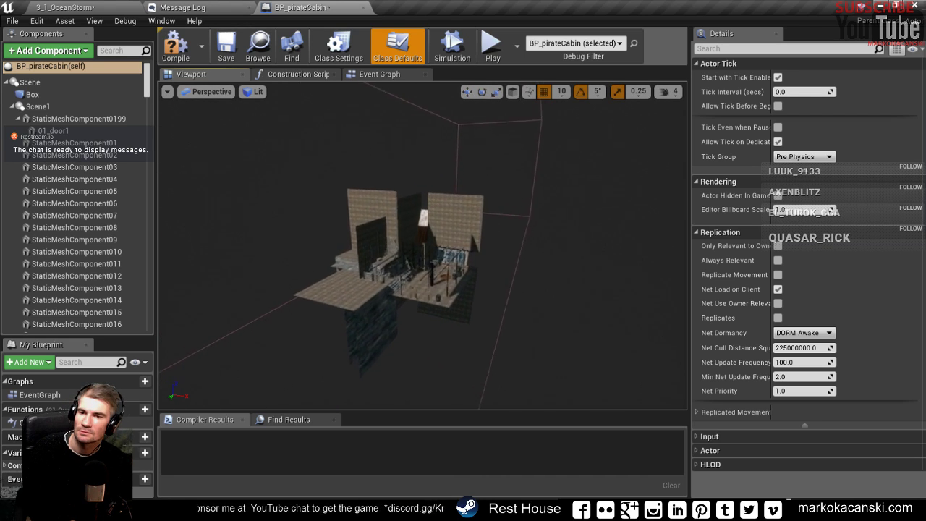
scroll(423, 246, up, 2)
scroll(423, 246, up, 3)
scroll(423, 246, up, 4)
scroll(526, 216, up, 3)
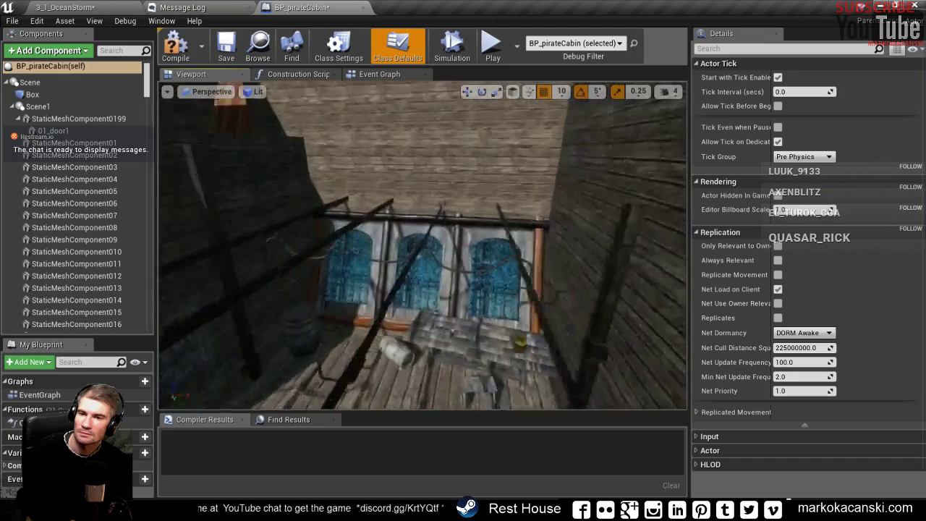
scroll(526, 215, up, 3)
scroll(526, 216, up, 2)
click(526, 215)
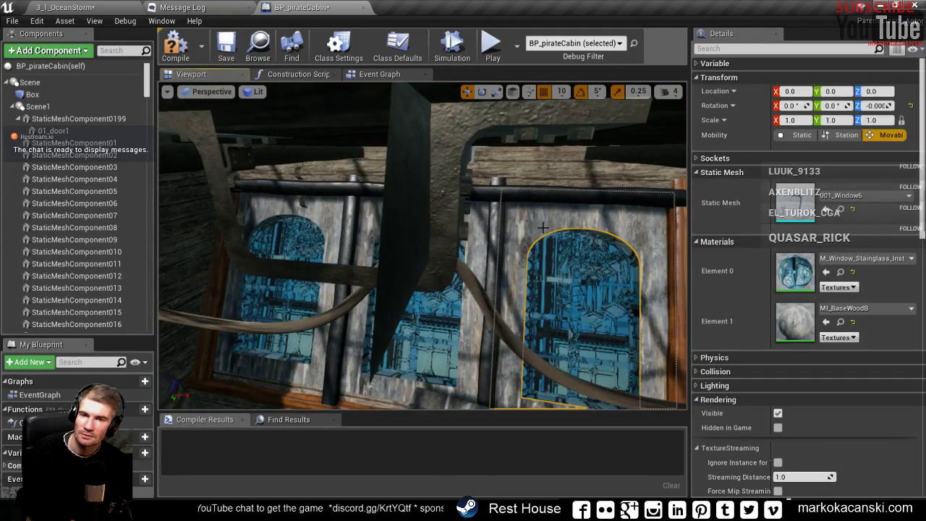
- Browse to MI_BaseWoodB in the Content Browser, then return to the 3_1_OceanStorm level
click(840, 322)
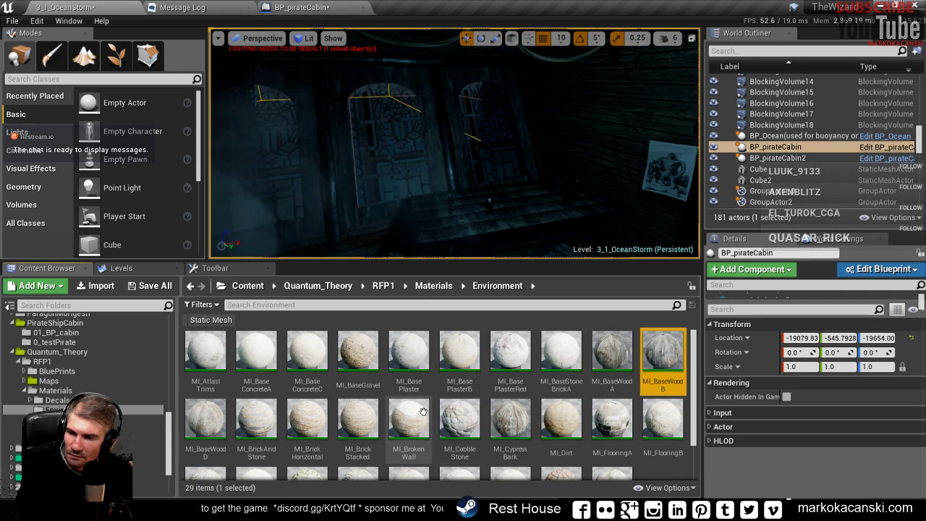
click(300, 7)
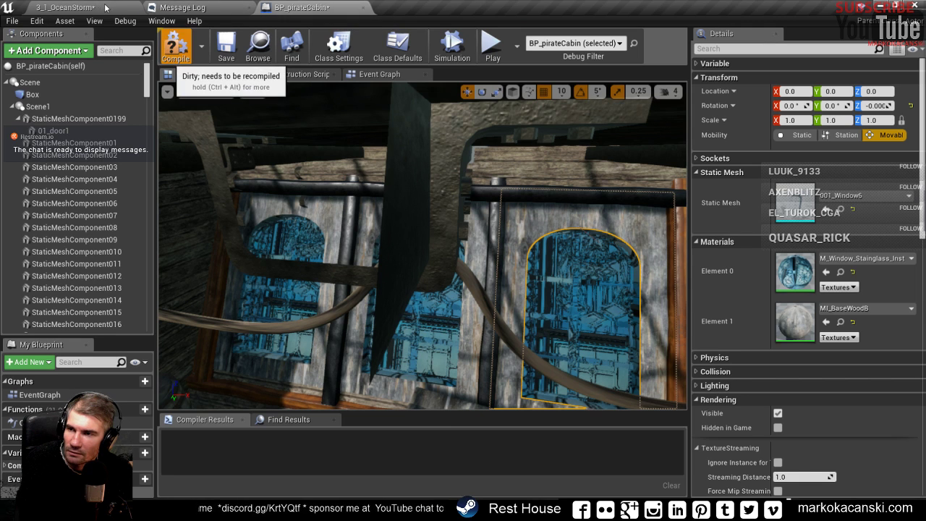
click(107, 7)
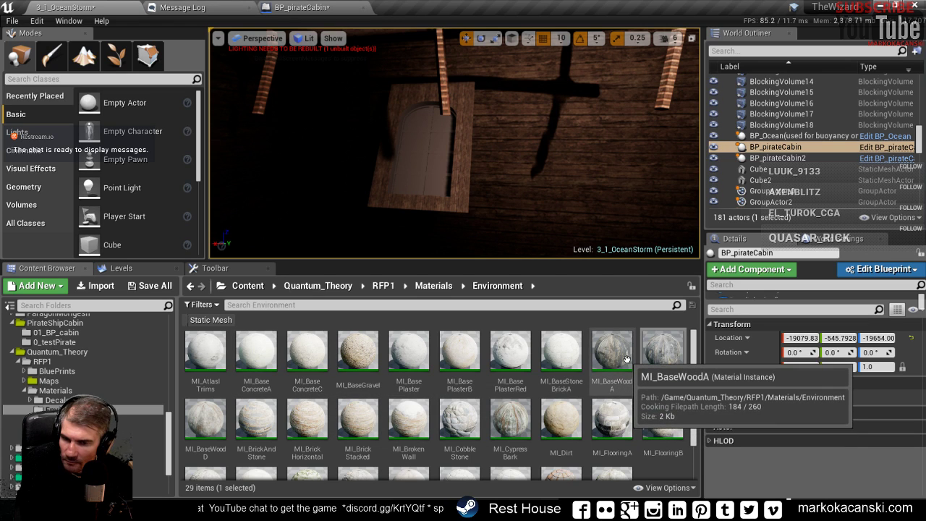
- Try MI_BaseWoodB and MI_BrickAndStone on 001_Window5's Element 1, ending with MI_CypressBark
click(561, 353)
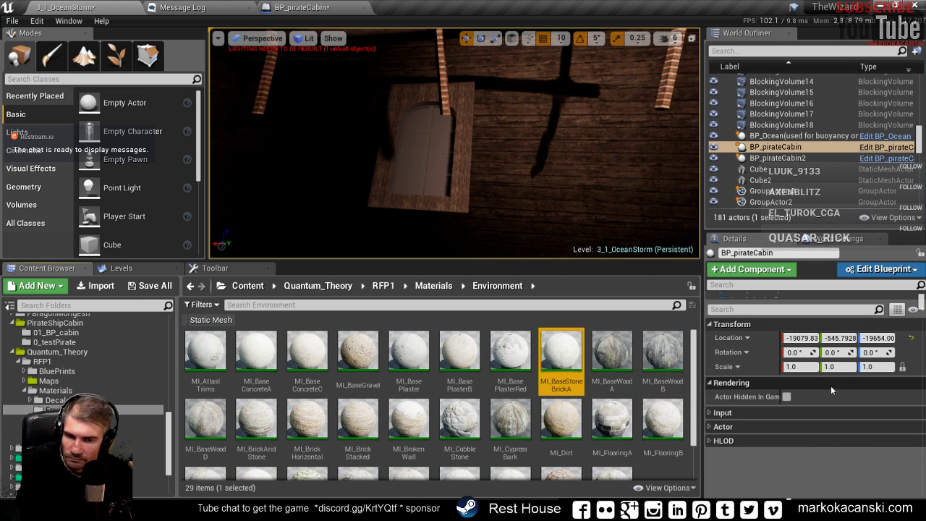
click(459, 199)
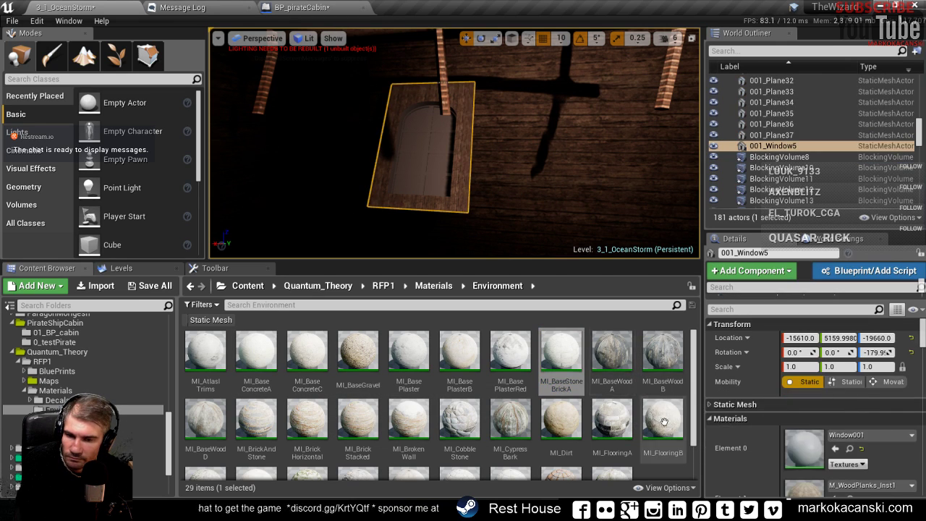
click(662, 351)
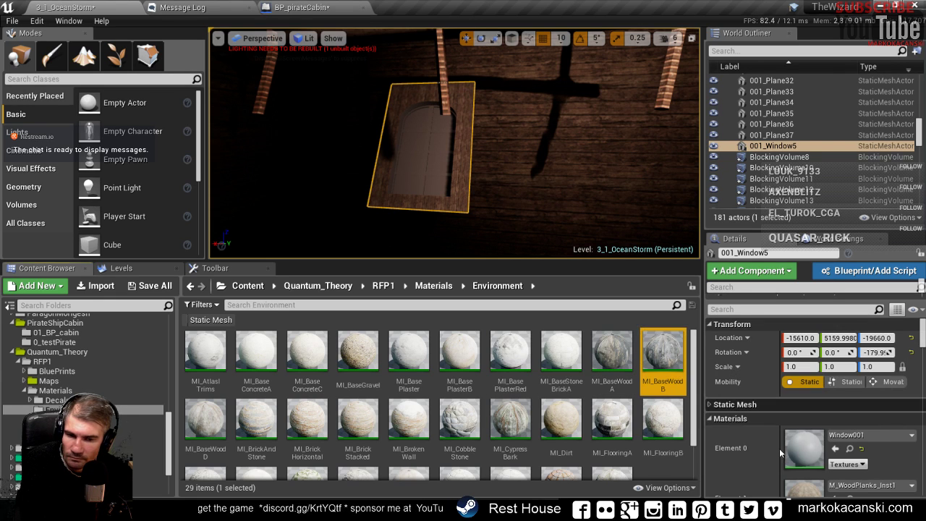
scroll(839, 471, down, 1)
click(835, 460)
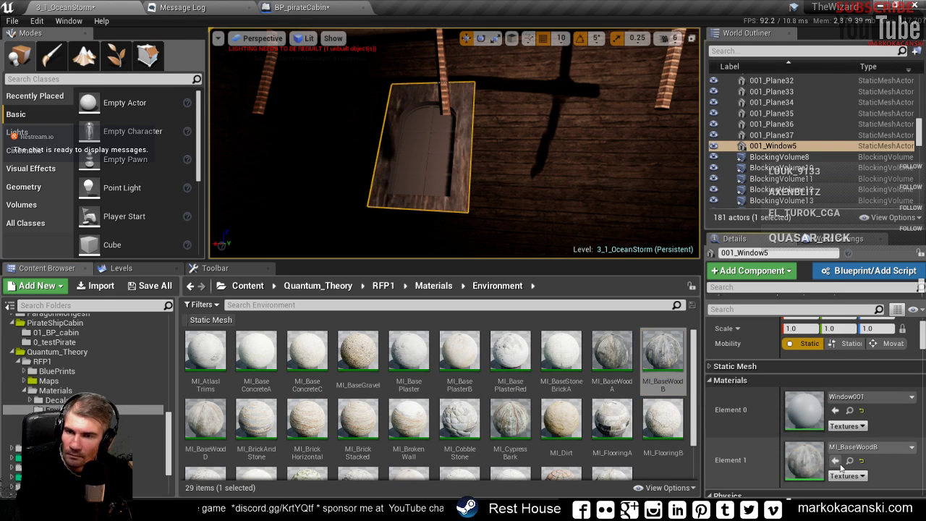
scroll(474, 199, up, 3)
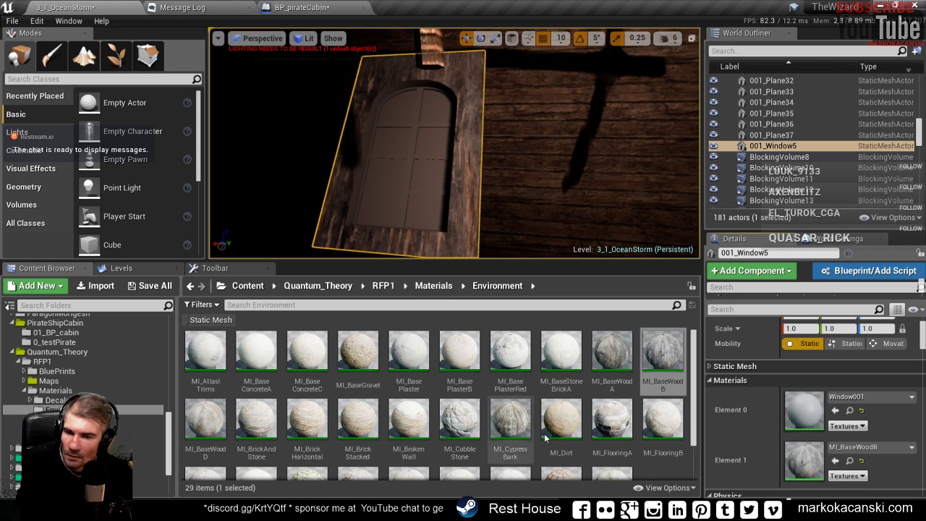
click(273, 436)
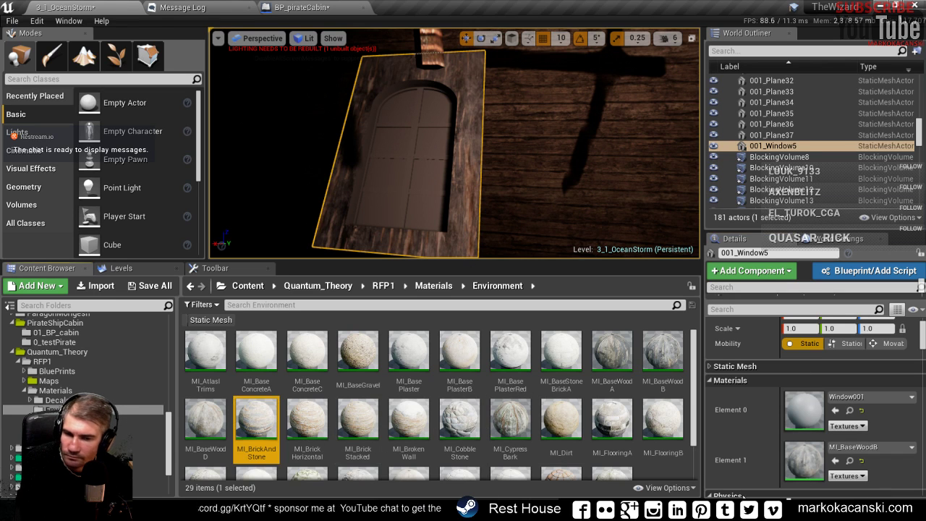
click(836, 461)
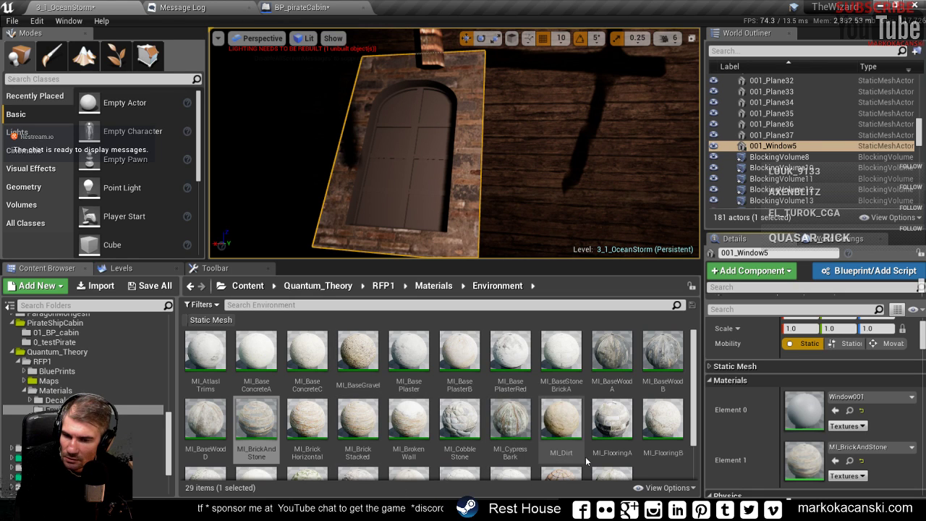
click(510, 423)
click(836, 461)
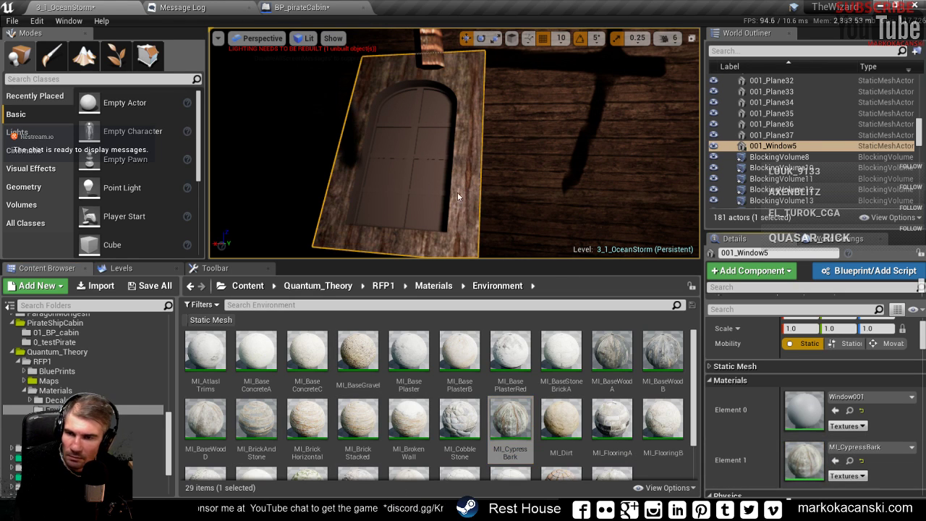
- Select MI_MarbleFloorB in the Content Browser and copy its name
right_drag(437, 154, 419, 159)
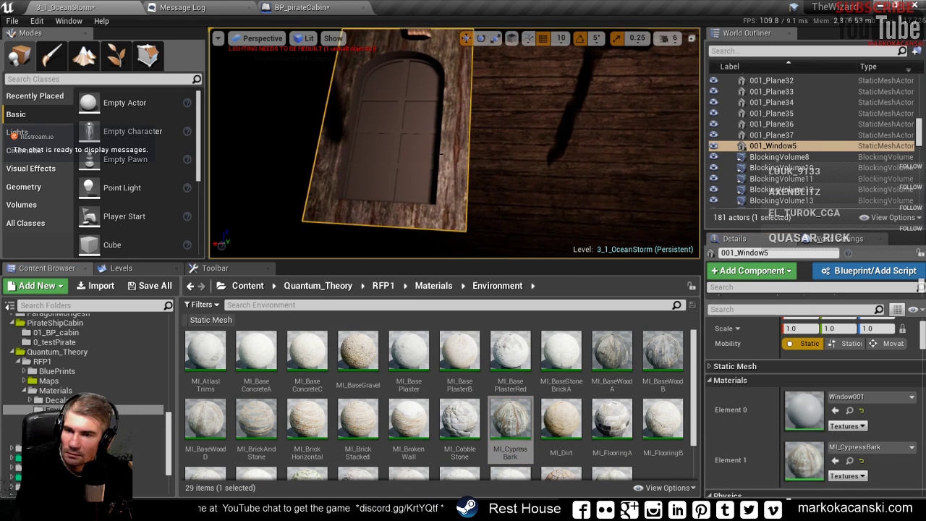
scroll(622, 435, down, 1)
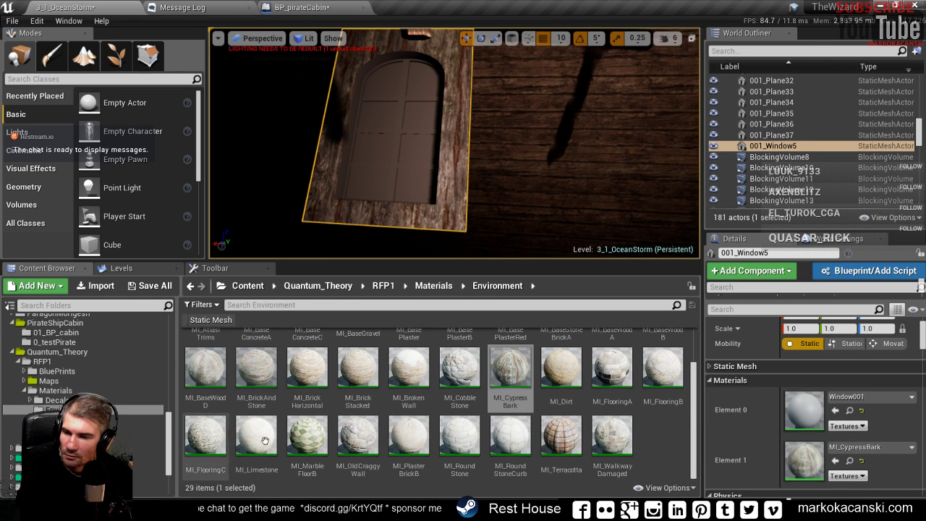
click(308, 438)
right_drag(427, 216, 427, 216)
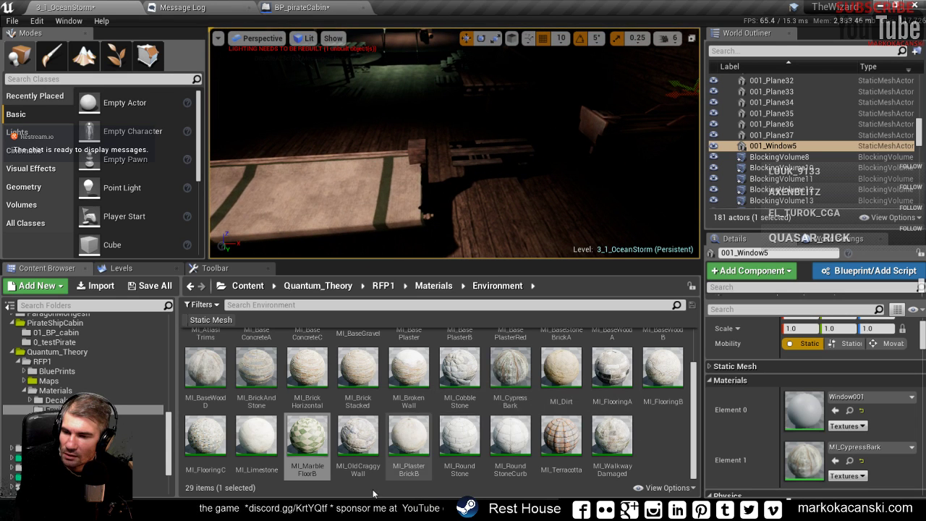
click(311, 471)
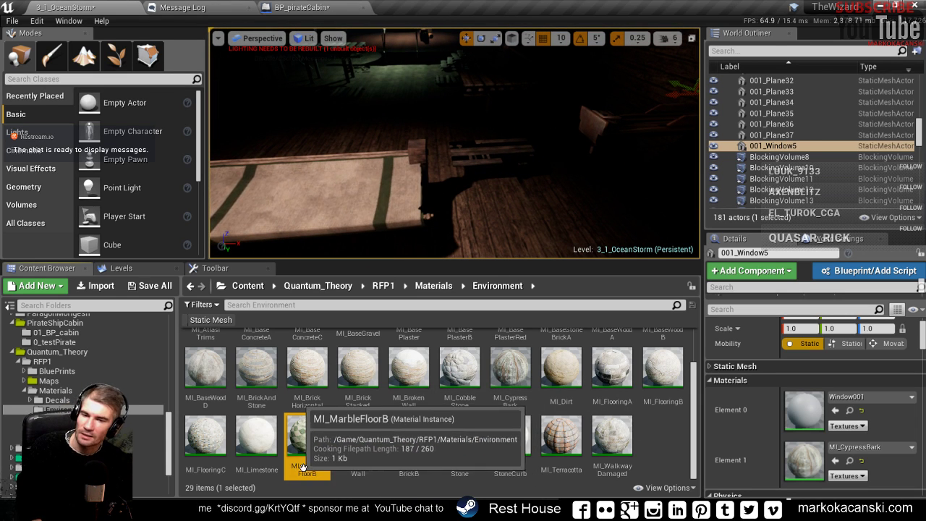
click(311, 472)
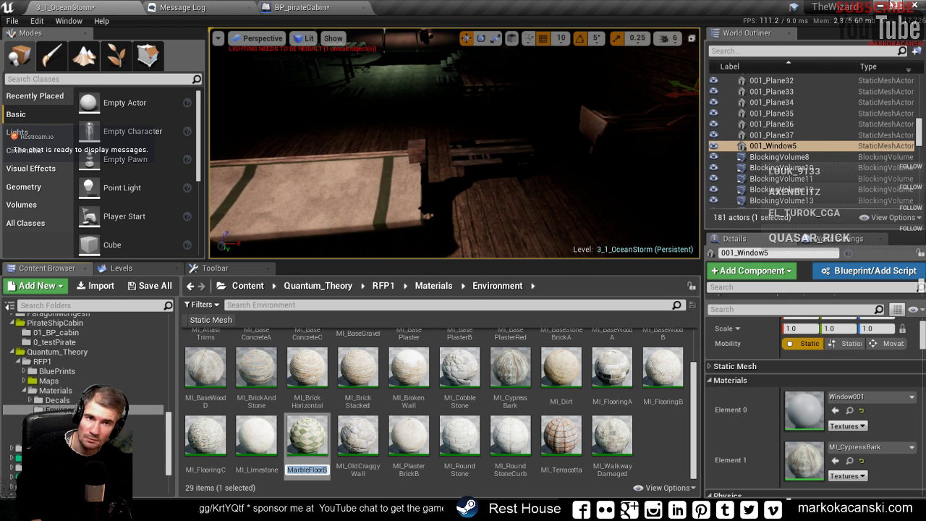
click(886, 6)
- Open the to-do txt, add a line at the top, and return to Unreal framing the window
double_click(360, 220)
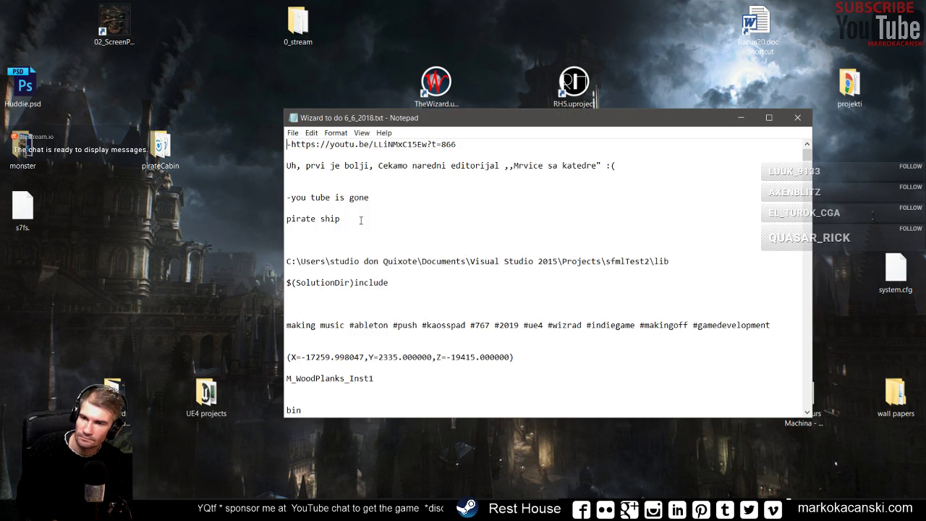
key(Return)
key(Return)
key(Return)
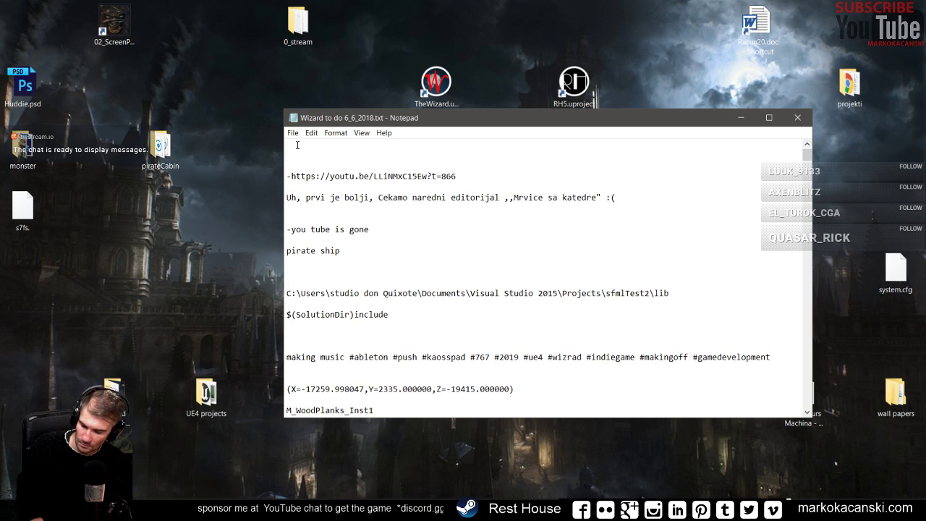
key(alt+Tab)
key(alt+Tab)
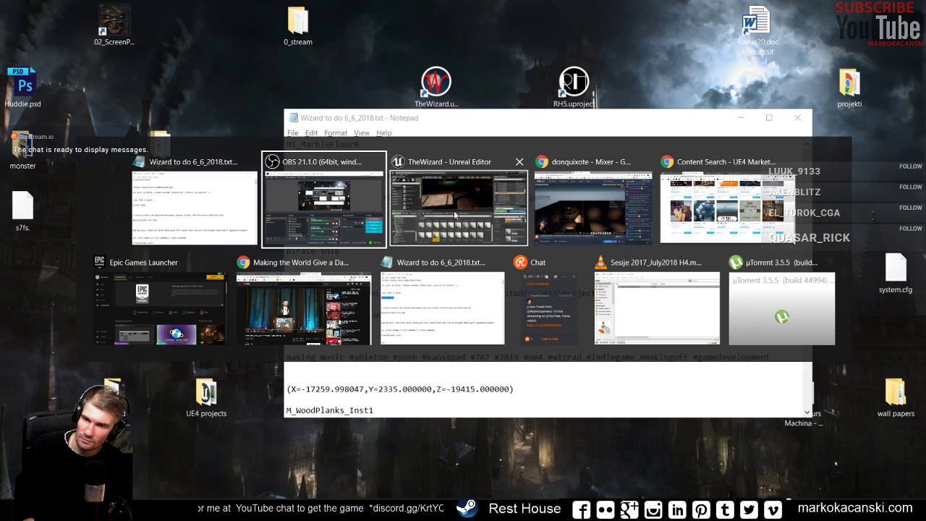
key(f)
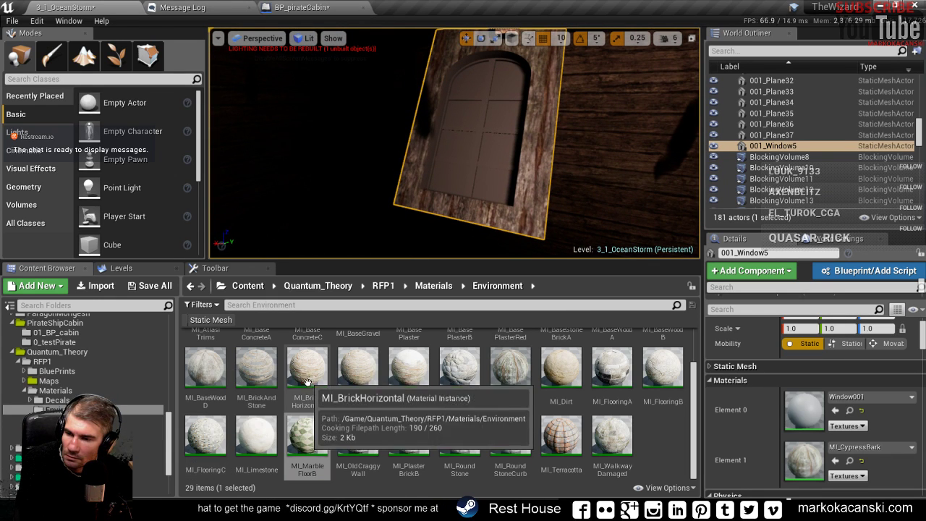
- Apply MI_BaseWoodD to the window's Element 1 and orbit around to inspect the darker frame
scroll(308, 381, up, 1)
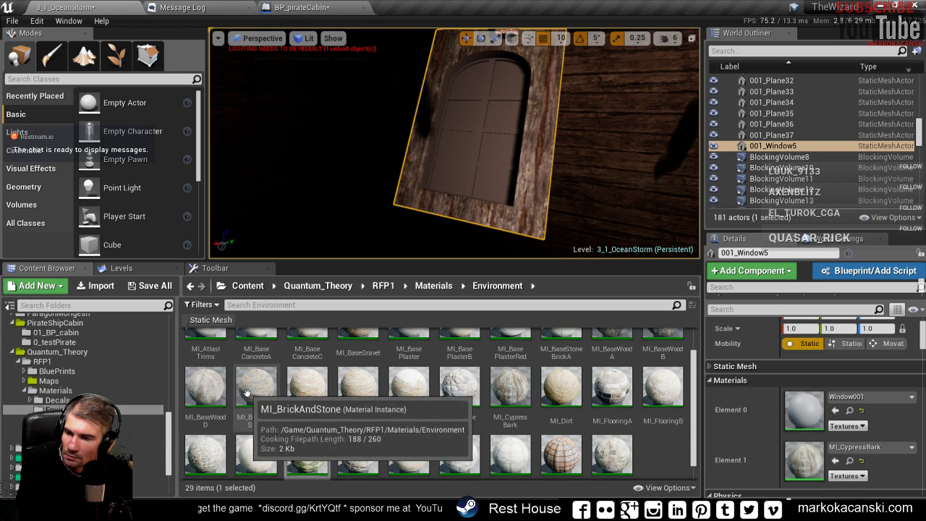
click(205, 387)
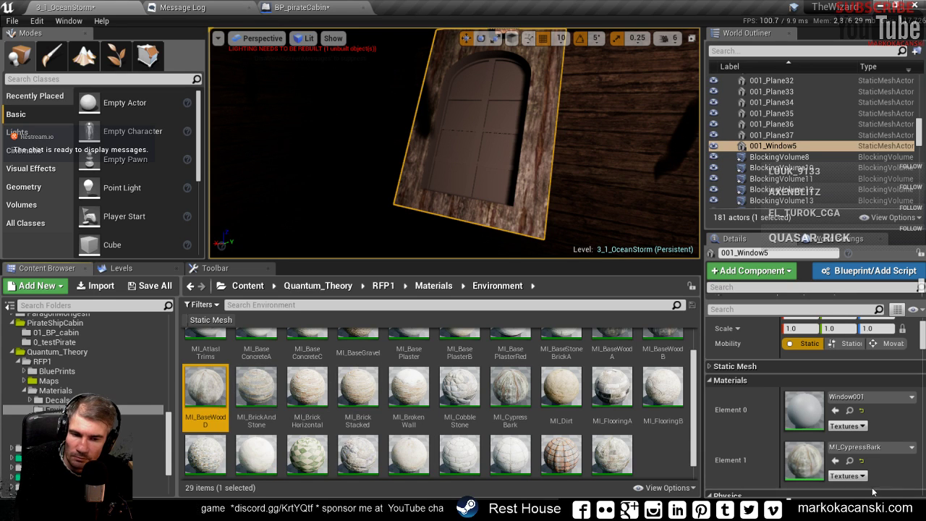
click(834, 461)
scroll(530, 168, up, 2)
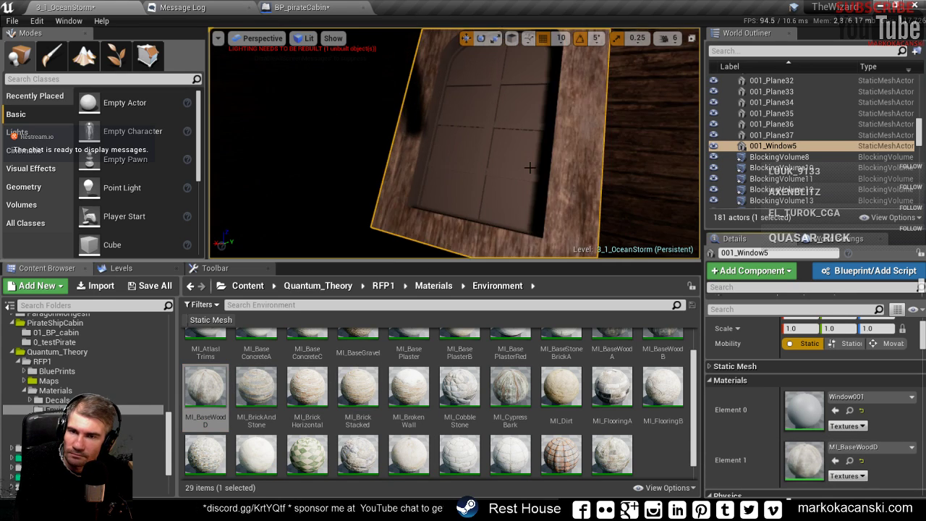
alt+drag(484, 155, 463, 145)
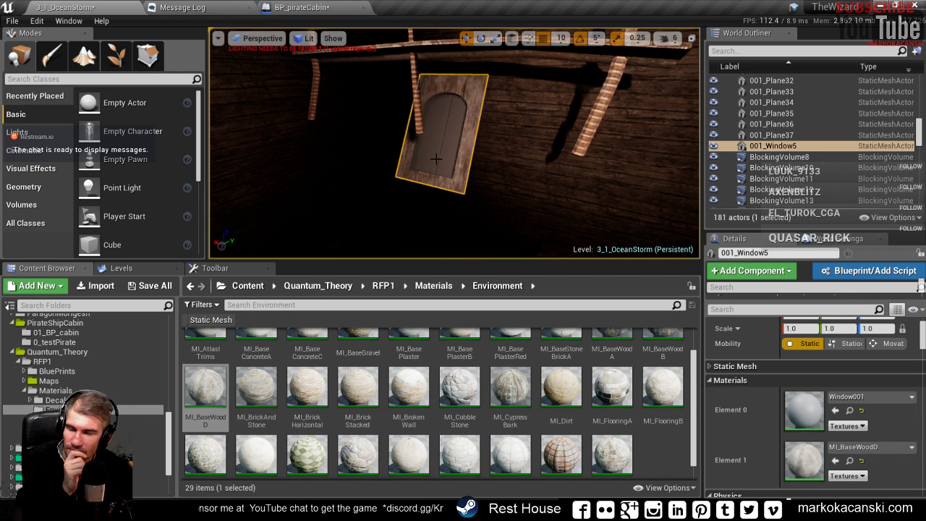
mouse_move(439, 148)
alt+mouse_down()
mouse_move(420, 138)
mouse_move(456, 156)
alt+mouse_up()
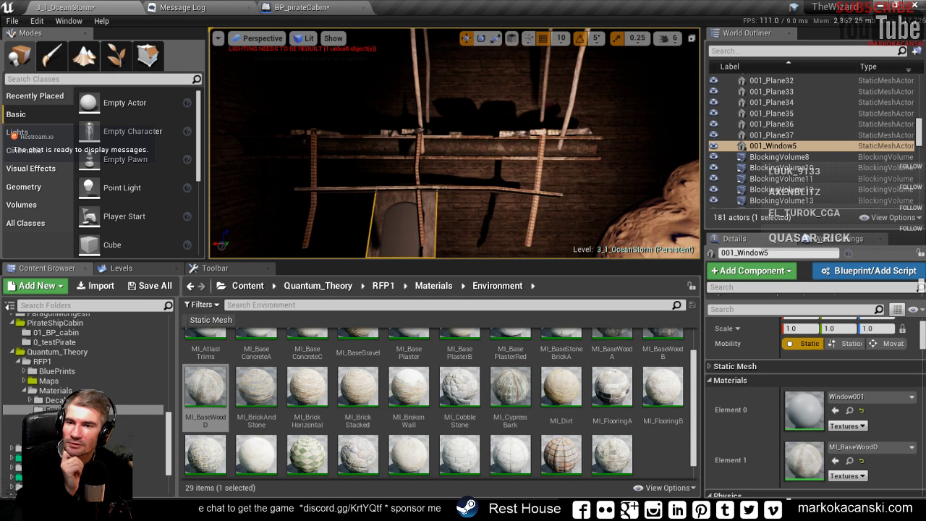
mouse_move(434, 145)
alt+mouse_down()
mouse_move(463, 152)
mouse_move(507, 137)
mouse_move(434, 152)
mouse_move(507, 144)
mouse_move(470, 149)
alt+mouse_up()
- Set a pivot offset at the window's frame corner and filter its properties by 'pivot'
right_click(499, 187)
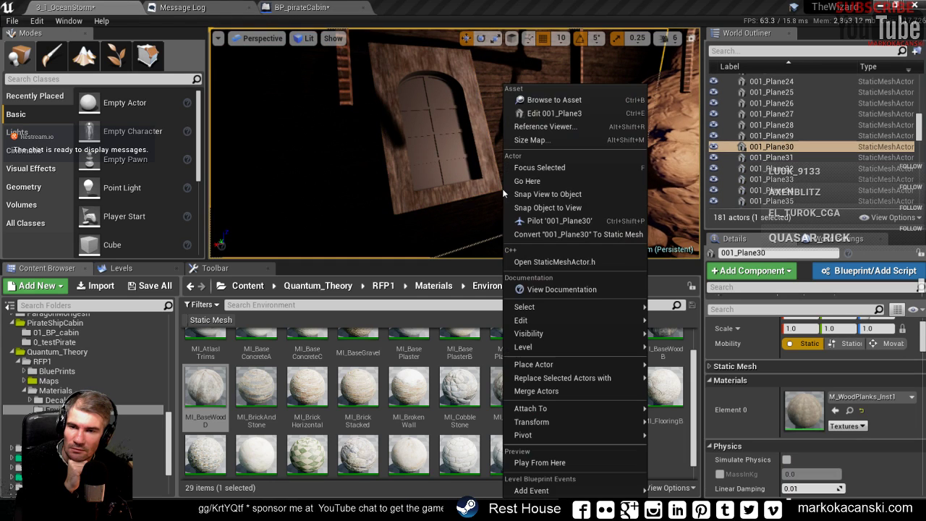
right_drag(502, 188, 502, 190)
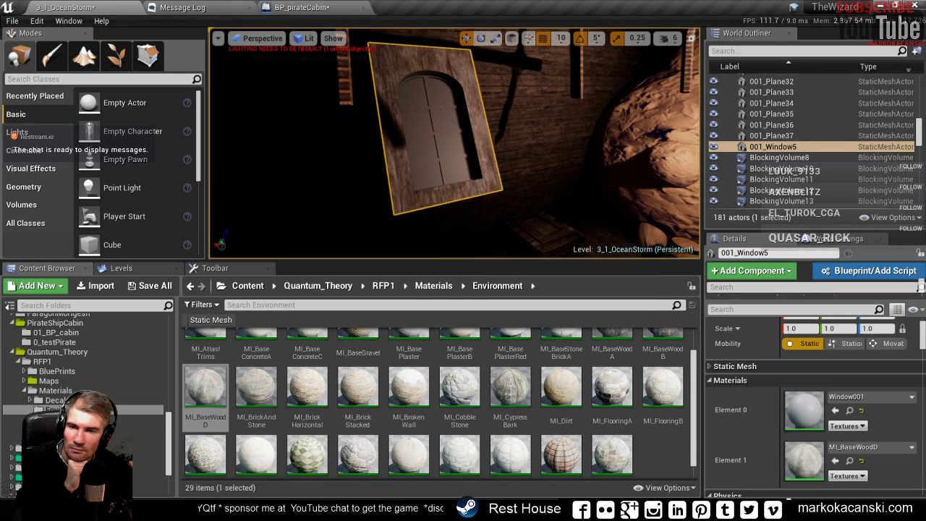
right_click(498, 187)
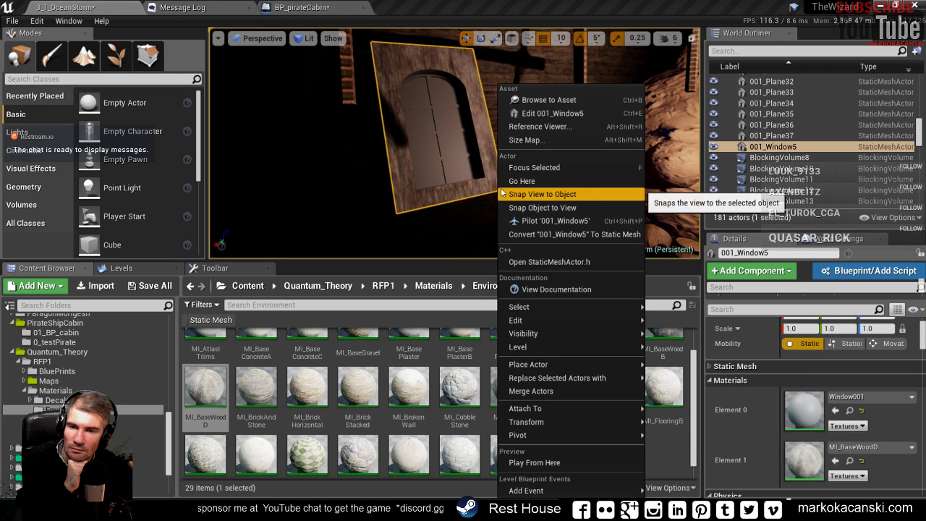
mouse_move(525, 491)
mouse_move(623, 435)
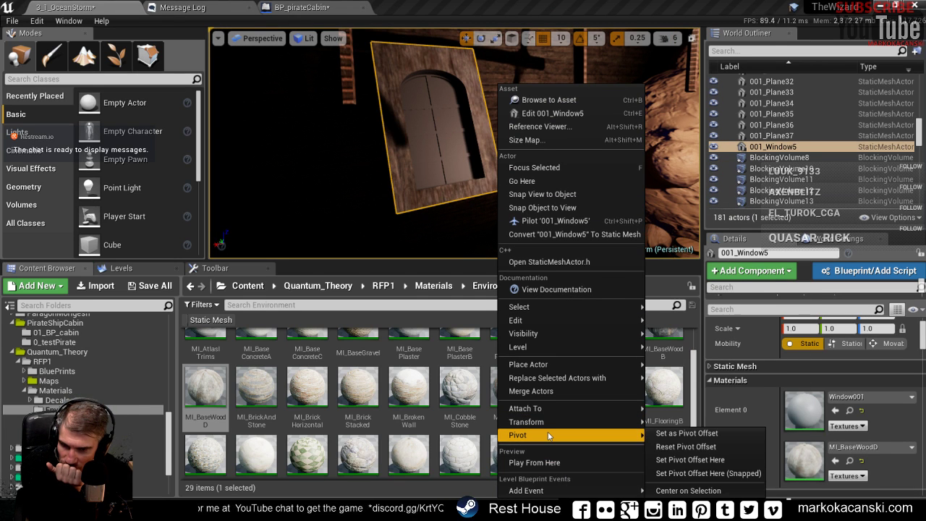
click(689, 460)
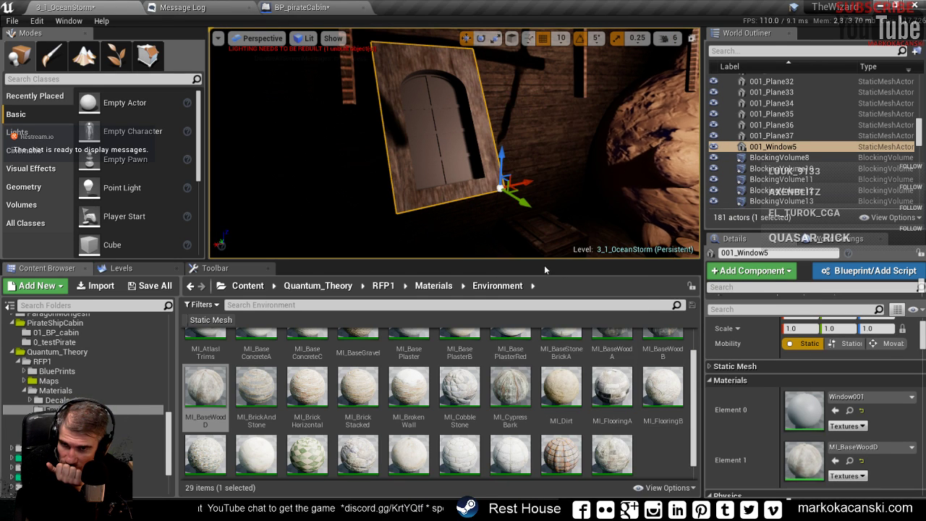
scroll(637, 145, up, 5)
scroll(552, 181, down, 5)
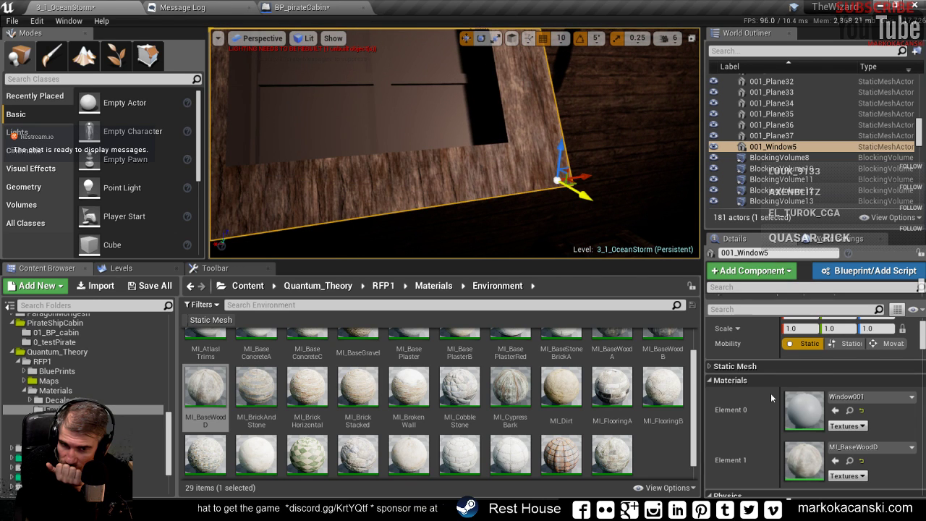
scroll(771, 398, up, 2)
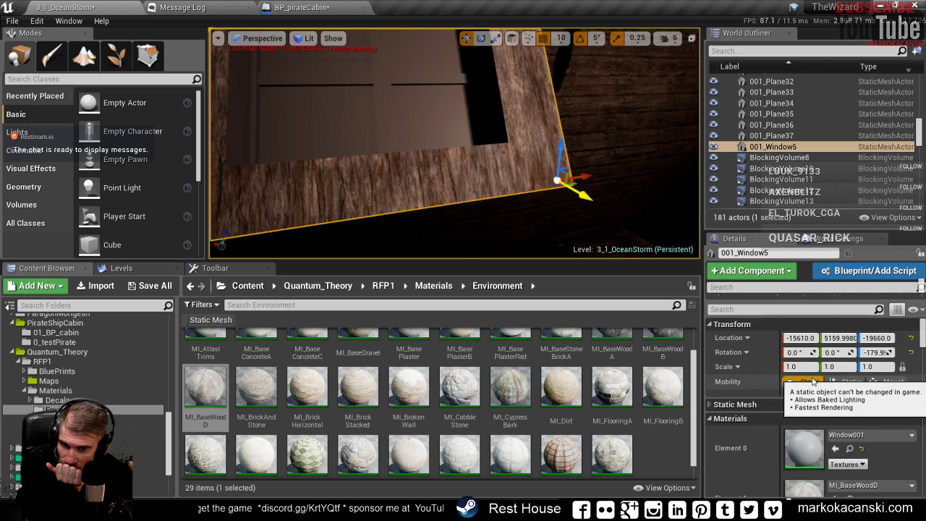
scroll(812, 382, down, 2)
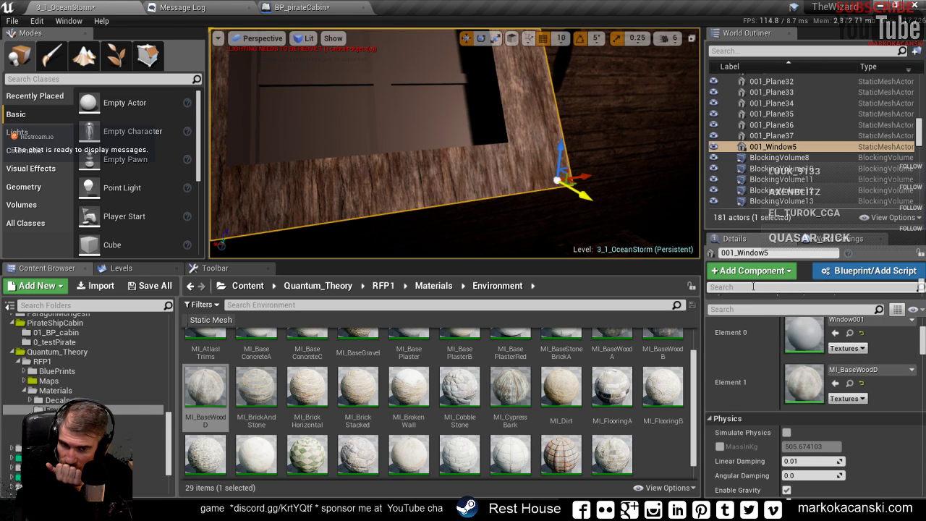
click(732, 308)
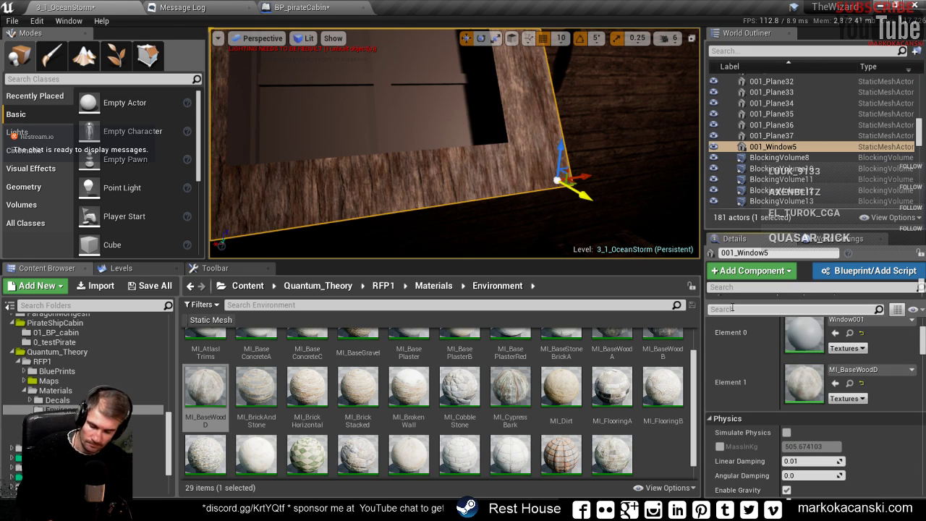
text(piv)
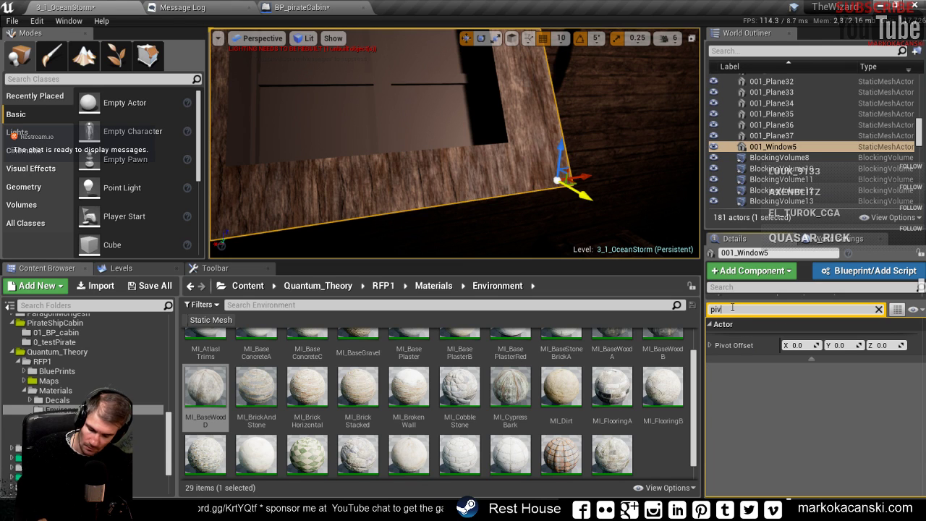
text(ot)
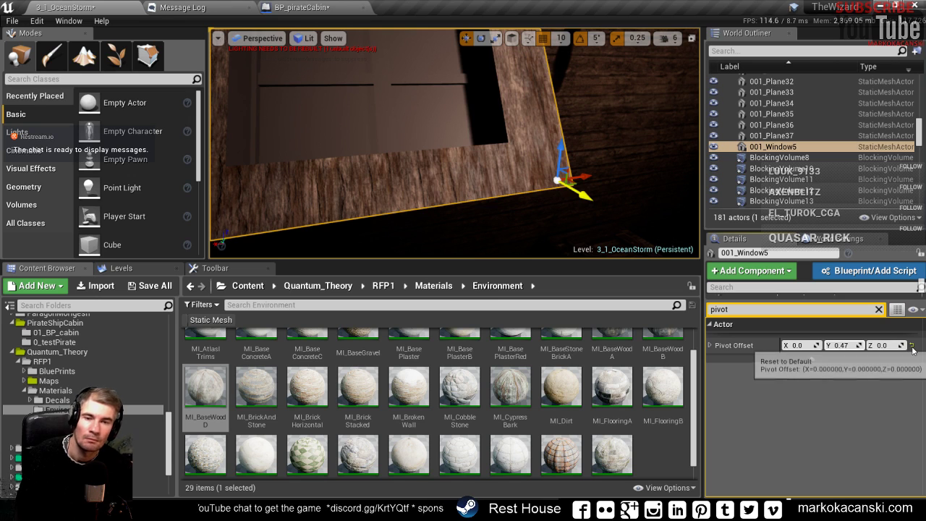
- Reapply the pivot offset at the frame corner and orbit around to verify its placement
right_click(557, 179)
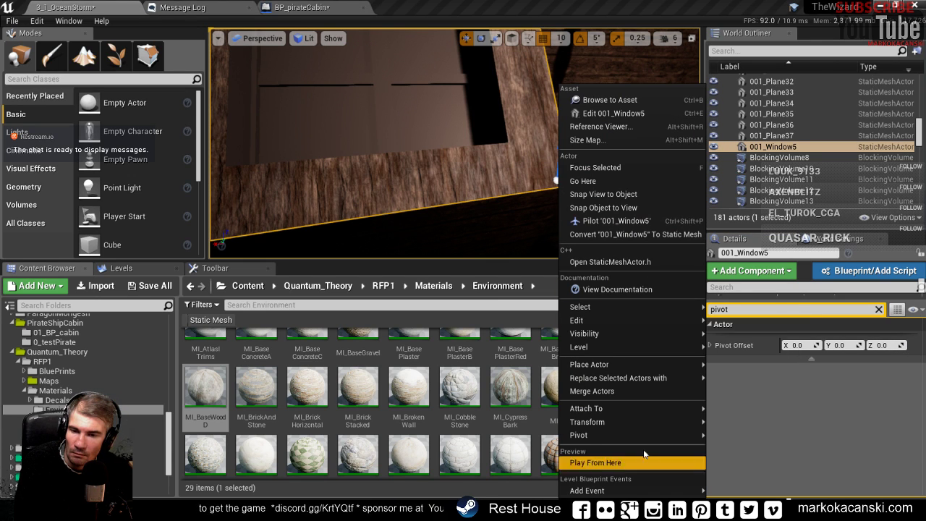
mouse_move(651, 435)
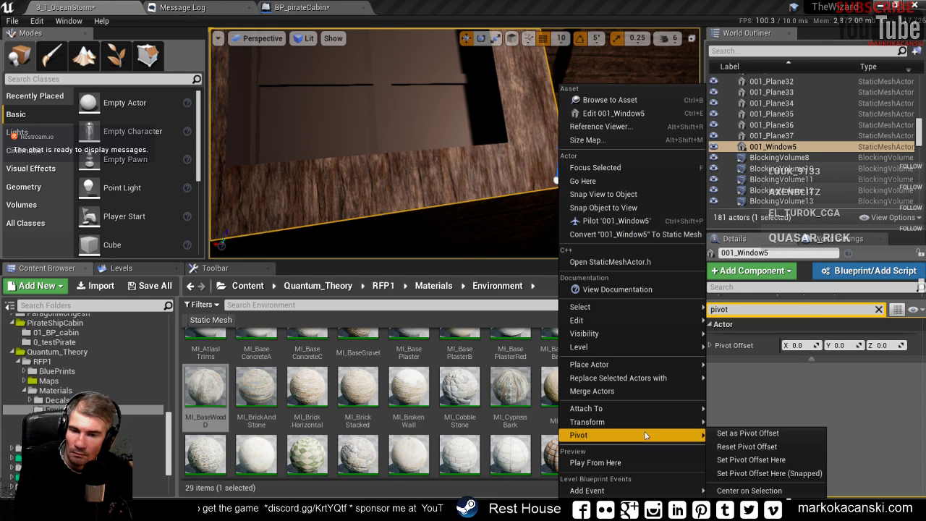
click(780, 463)
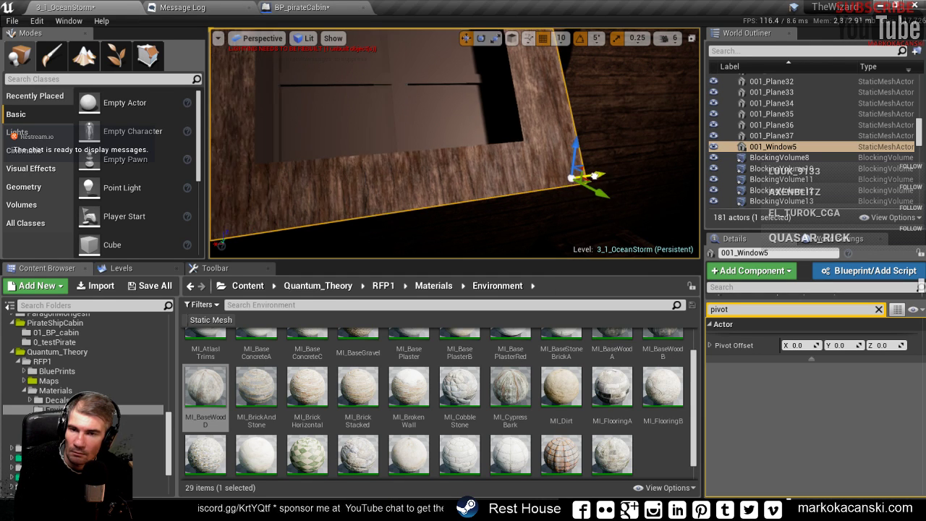
alt+drag(452, 172, 463, 232)
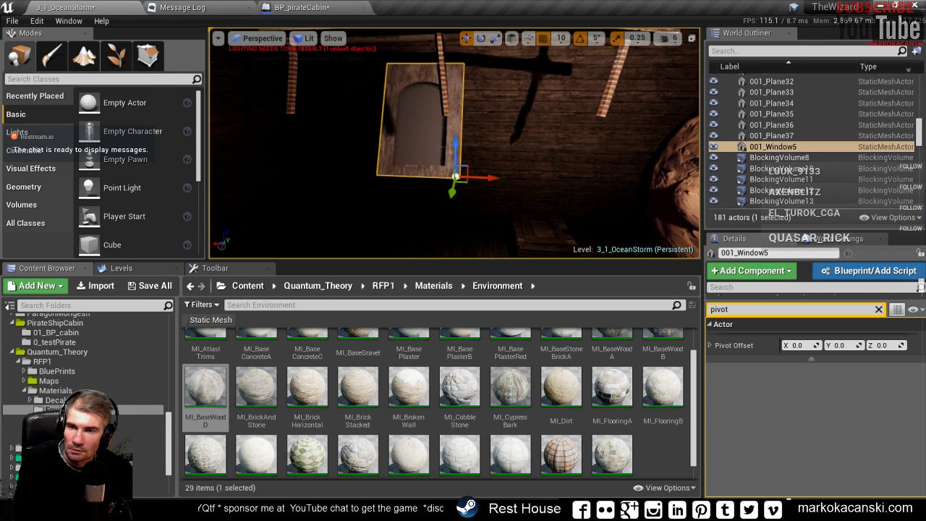
alt+drag(456, 192, 432, 155)
scroll(432, 156, up, 5)
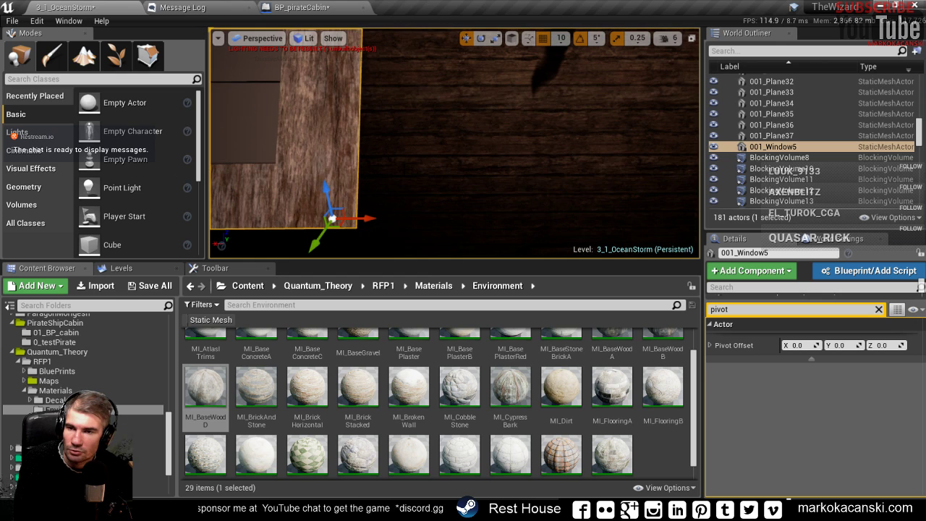
right_click(311, 131)
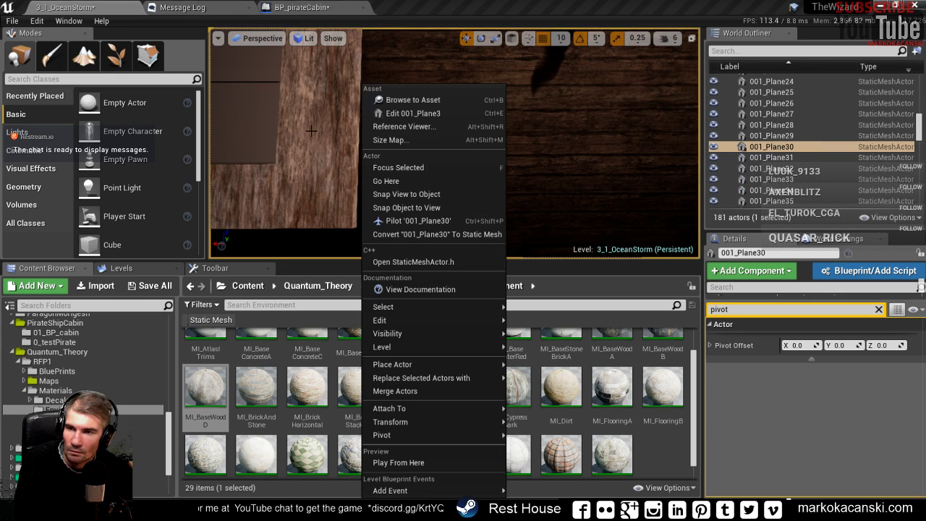
right_click(312, 130)
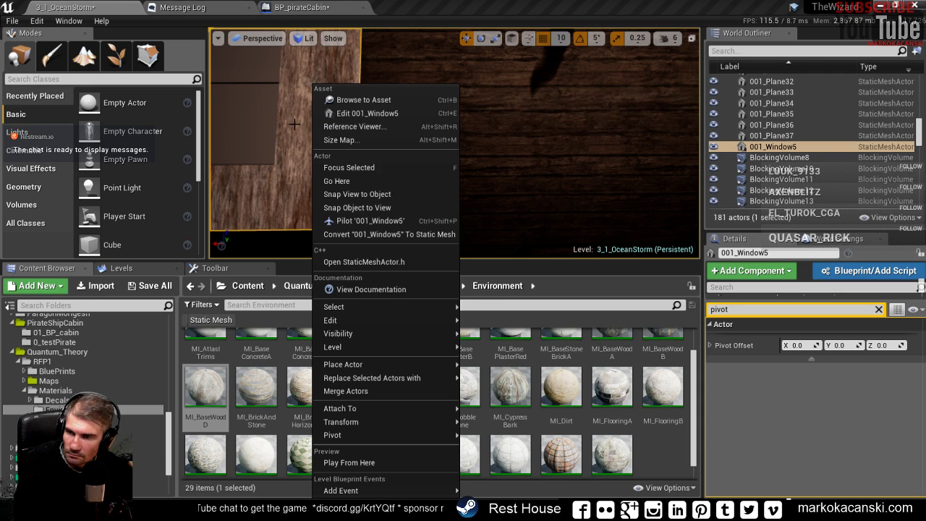
mouse_move(478, 116)
right_down()
mouse_move(434, 166)
mouse_move(405, 145)
mouse_move(420, 138)
right_up()
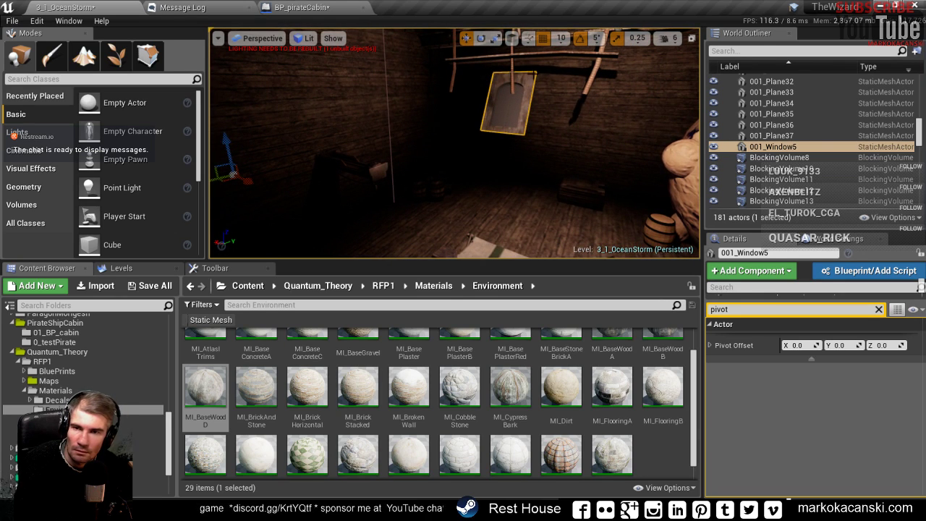
right_click(524, 72)
- Export the 001_Window5 asset as 001_Window5.FBX to the Desktop with default options
click(564, 92)
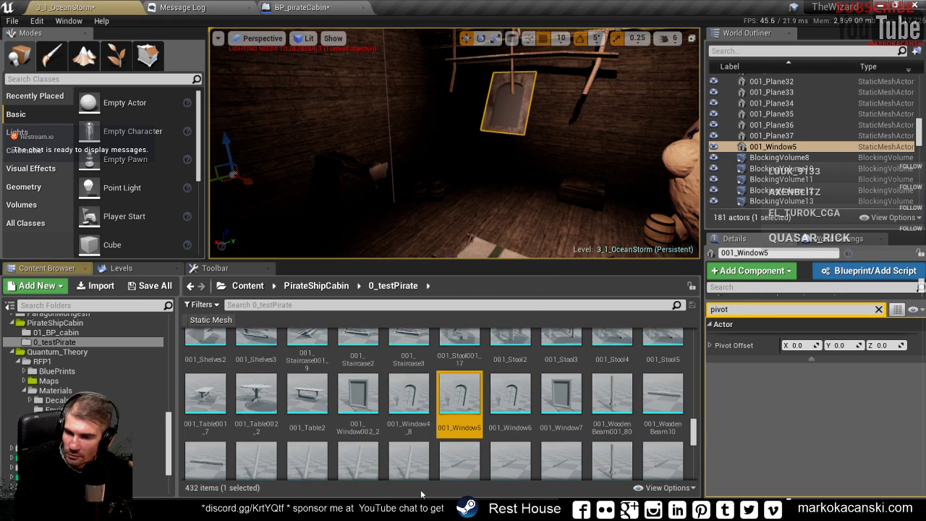
right_click(458, 390)
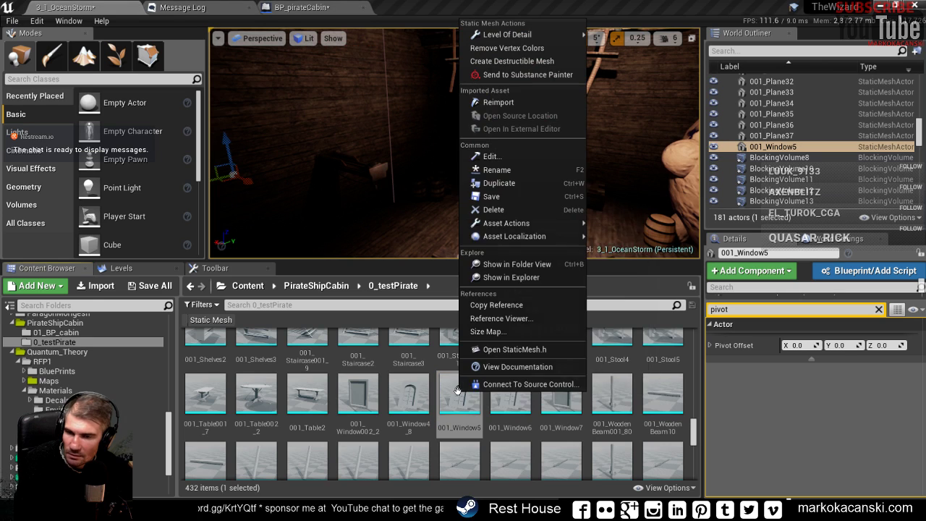
mouse_move(561, 229)
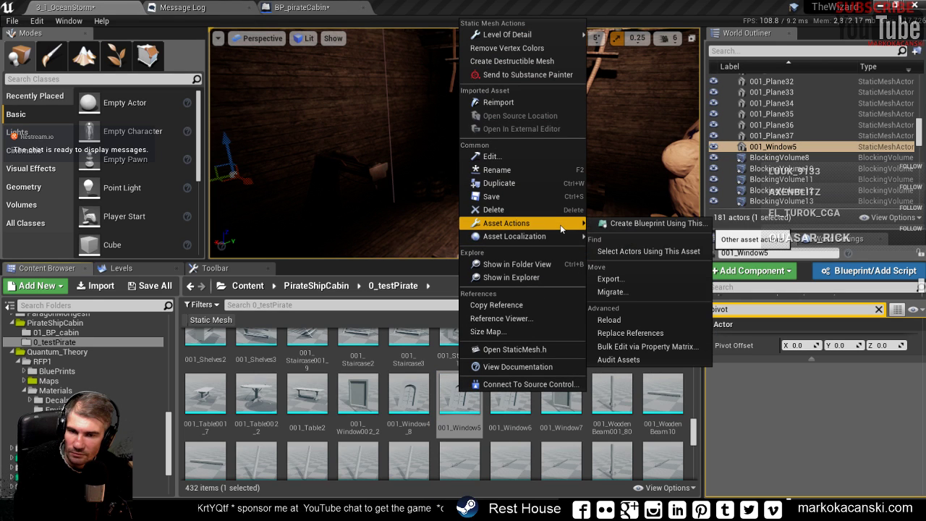
click(633, 280)
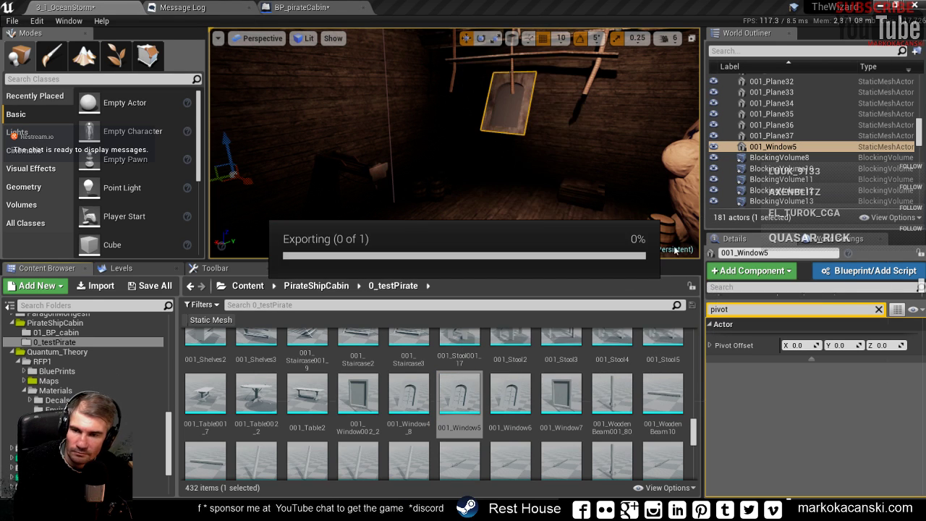
click(201, 174)
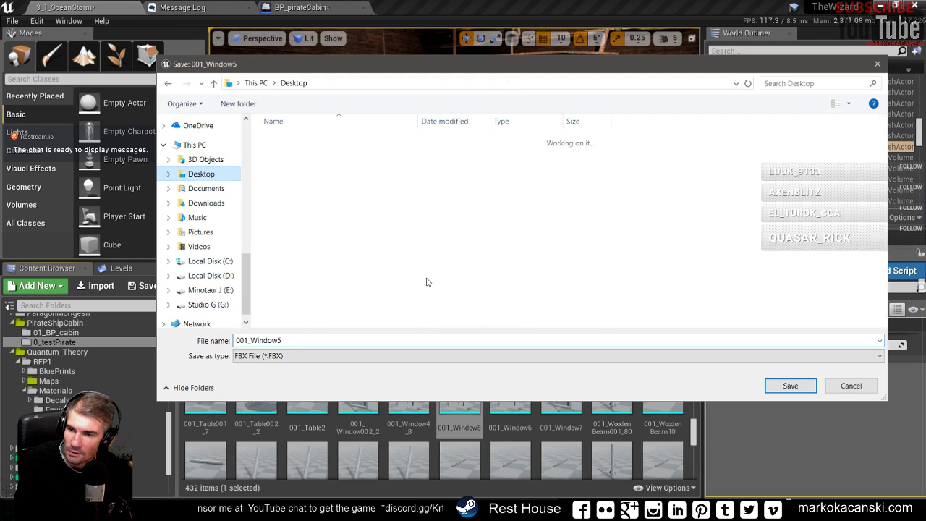
click(790, 385)
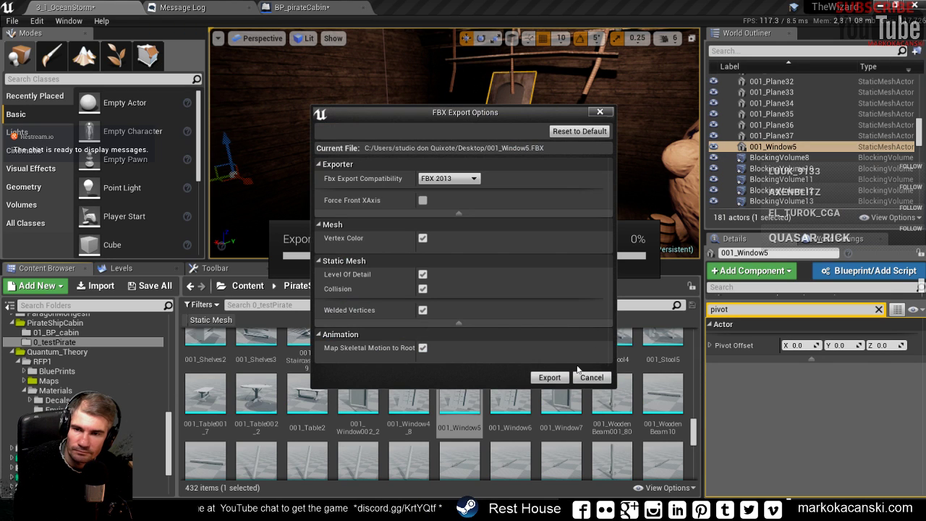
click(549, 378)
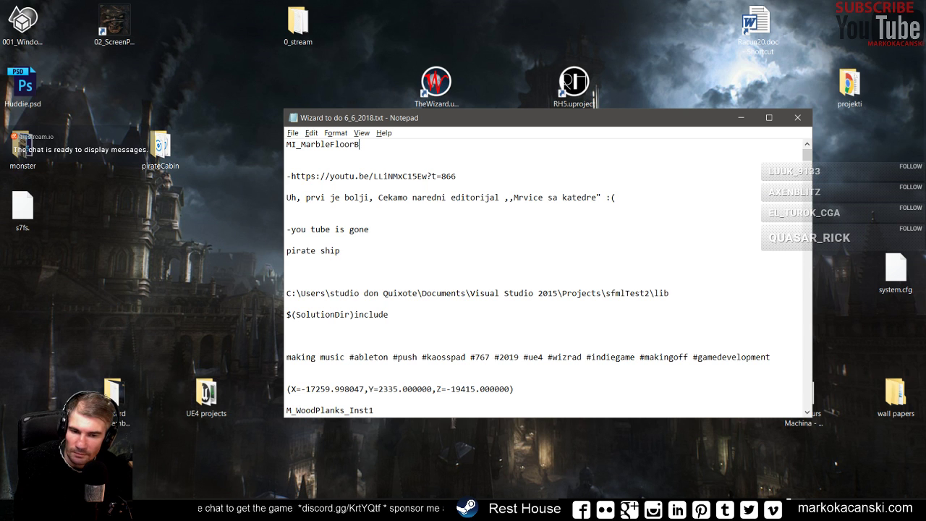
- Minimize the Notepad notes window to get back to Maya
click(740, 118)
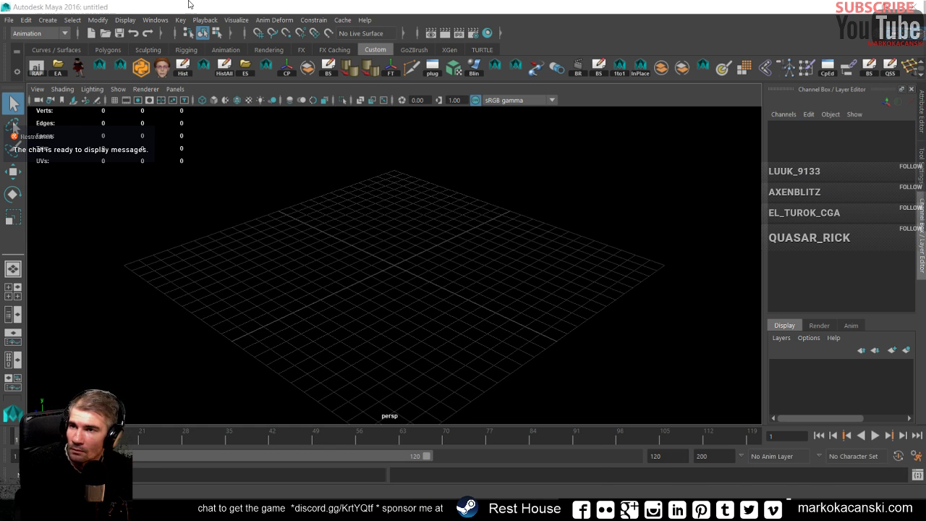
- Drag the 001_Window5 FBX from the desktop into Maya's viewport to import it
double_click(188, 4)
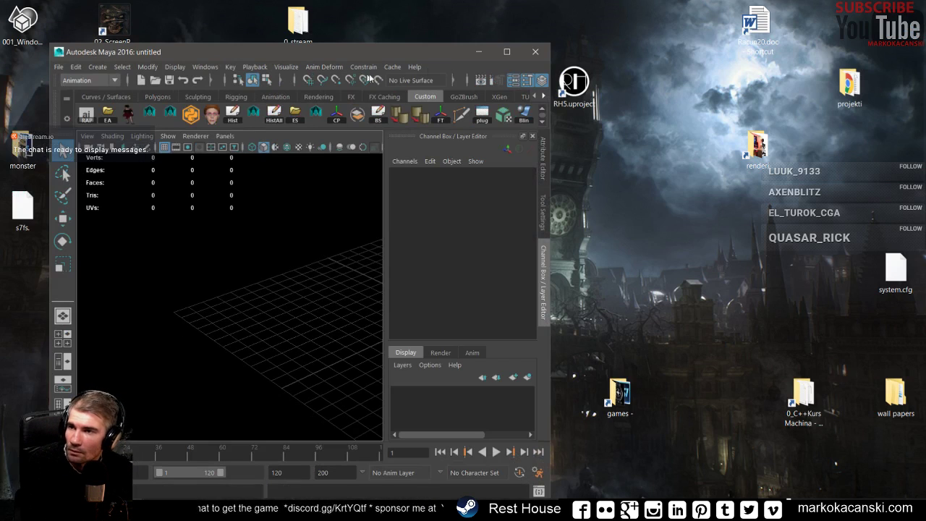
drag(256, 51, 374, 47)
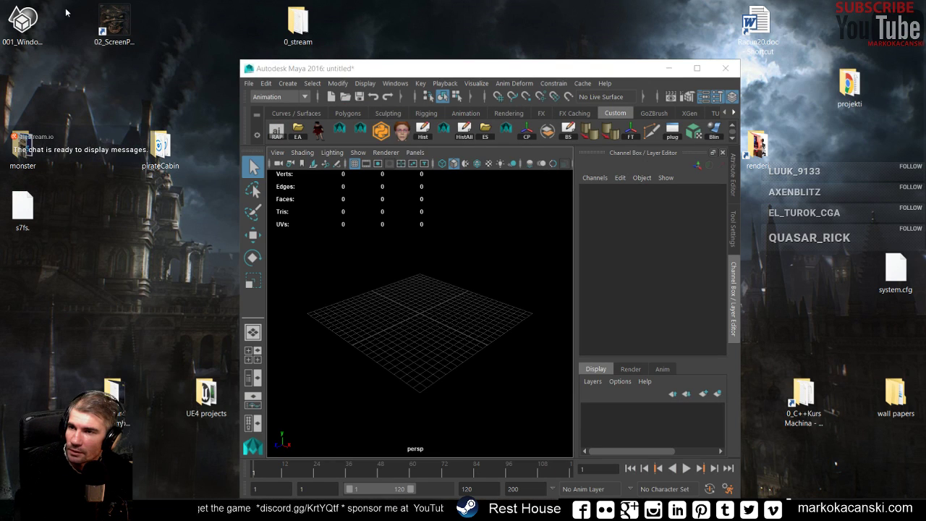
drag(22, 22, 485, 291)
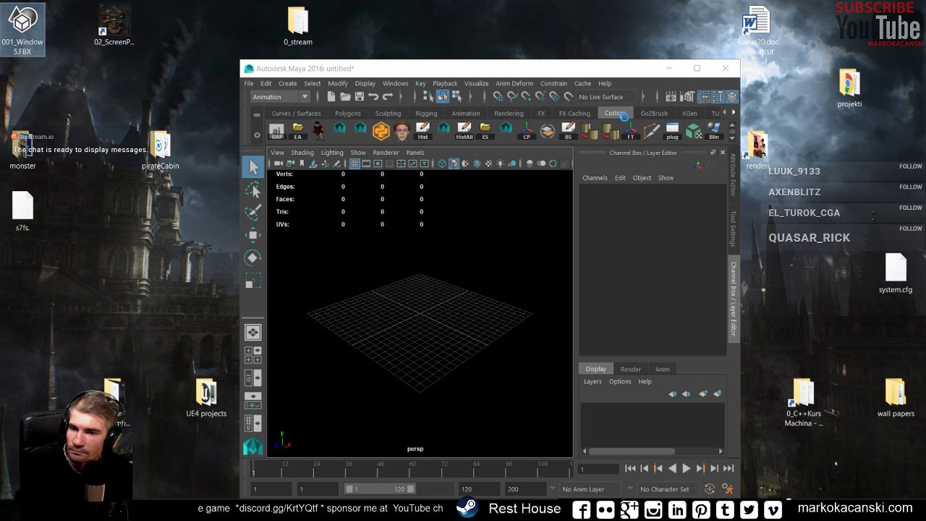
click(697, 68)
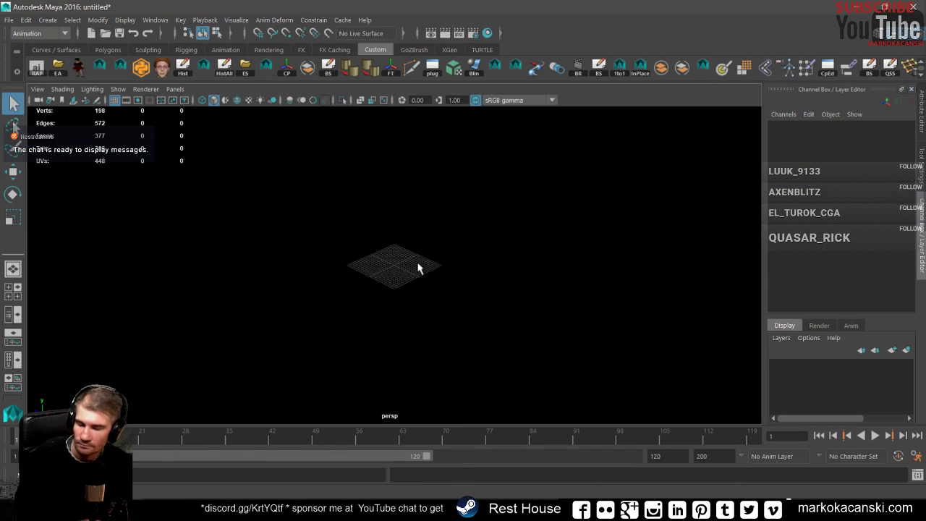
- Frame the imported model and delete its UCX collision cube
key(f)
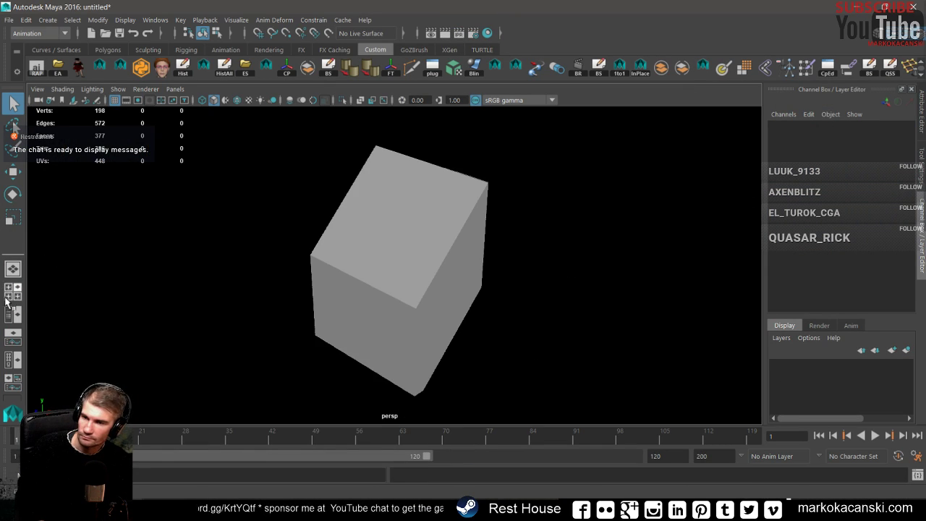
alt+drag(354, 265, 418, 309)
scroll(419, 300, up, 5)
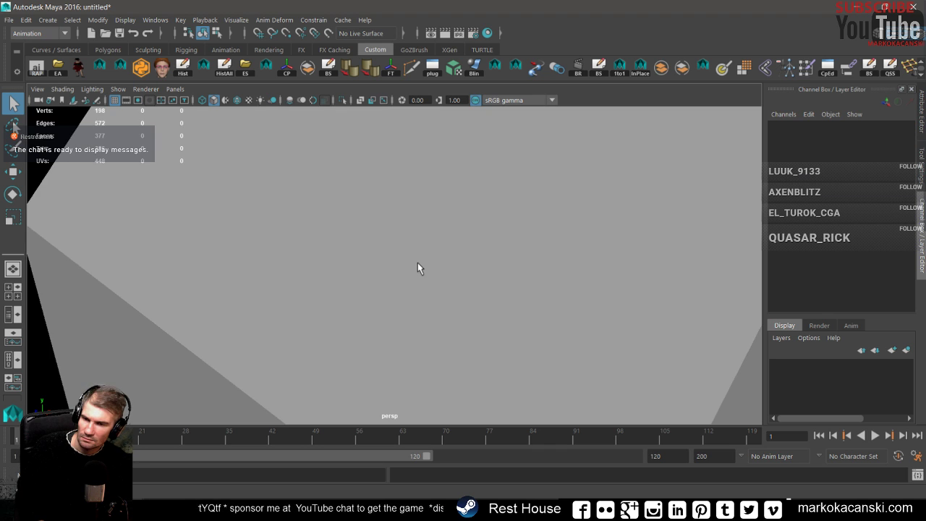
scroll(414, 261, down, 5)
scroll(411, 261, down, 3)
click(413, 262)
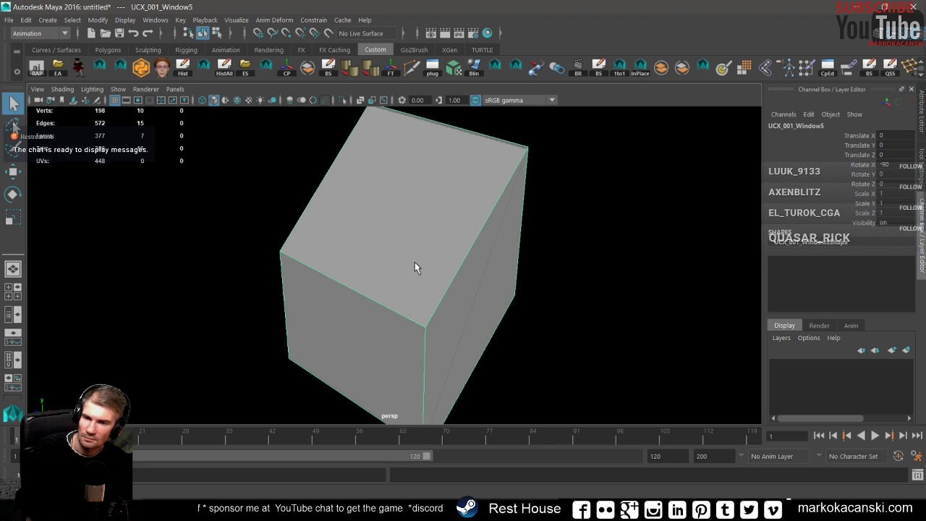
key(Delete)
- Select the arched window mesh and inspect its Window001 and WoodPlanksWindow001 materials
click(466, 180)
scroll(459, 184, down, 3)
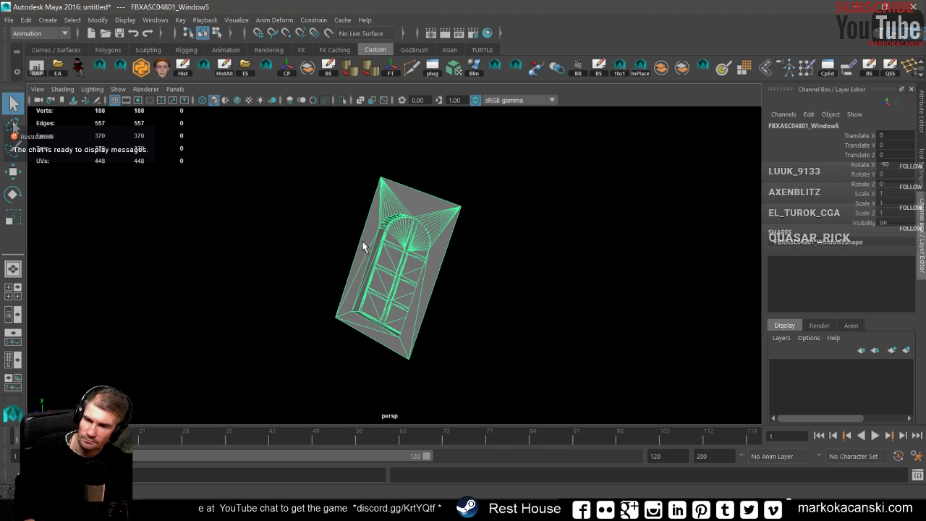
alt+drag(363, 246, 368, 206)
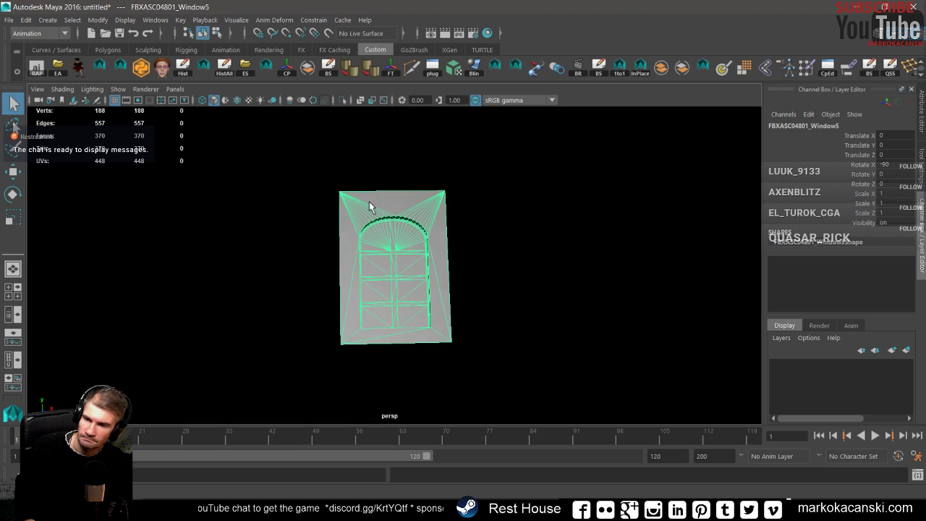
scroll(403, 303, up, 2)
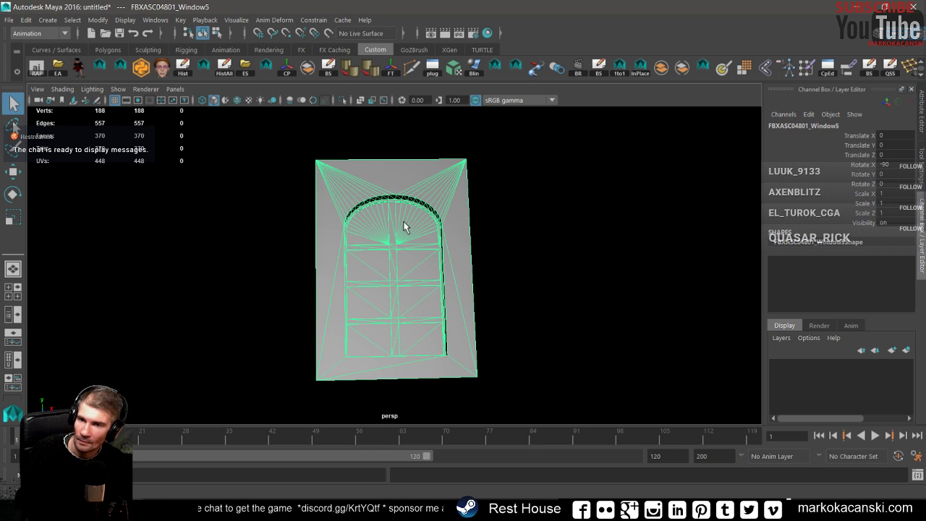
click(921, 116)
click(877, 124)
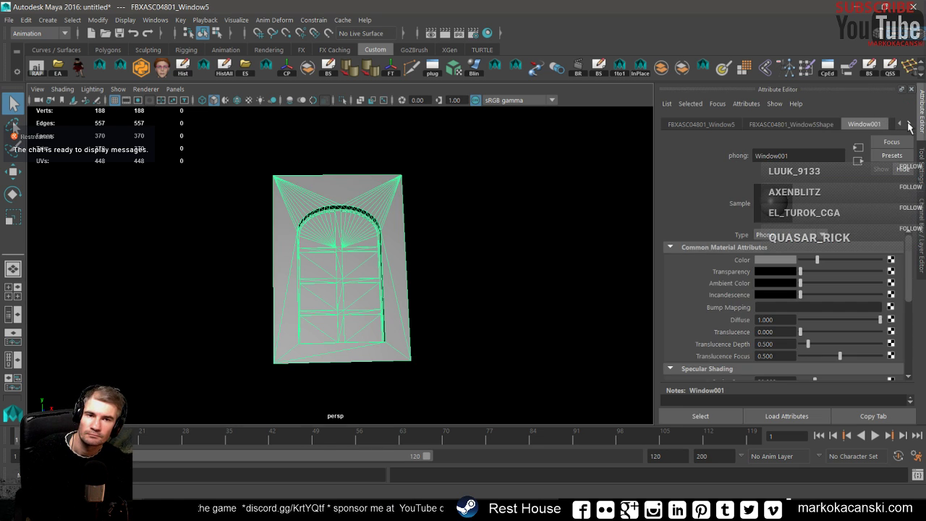
click(910, 124)
click(847, 125)
click(787, 124)
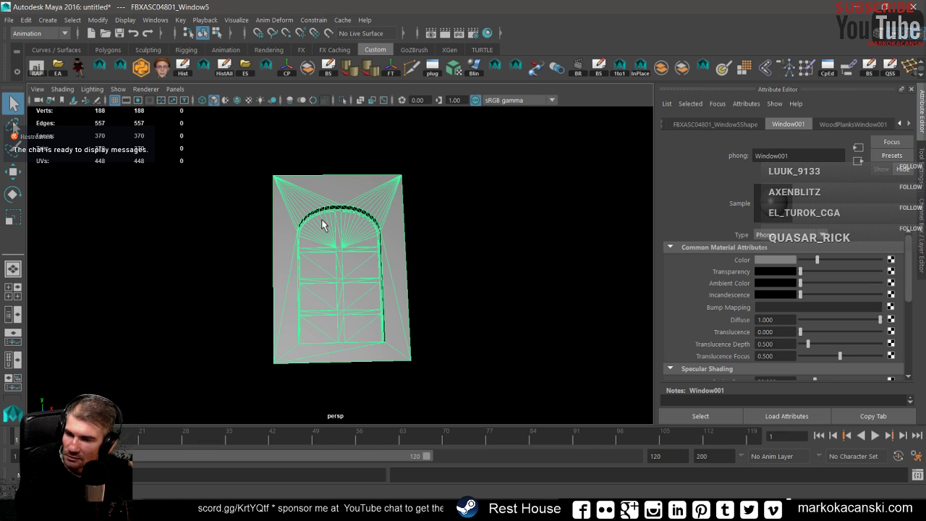
key(w)
alt+right_drag(352, 263, 113, 161)
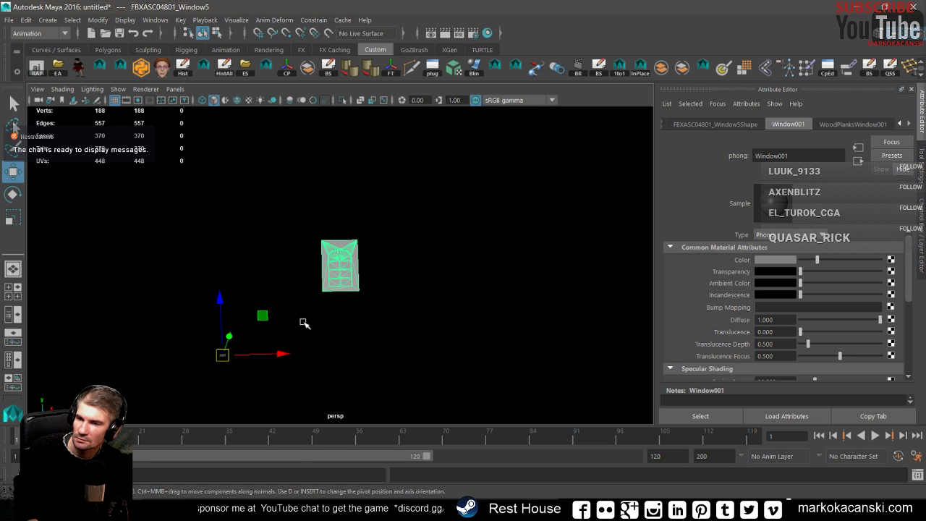
- Set the window mesh's Rotate X to 0 and center its pivot
click(922, 235)
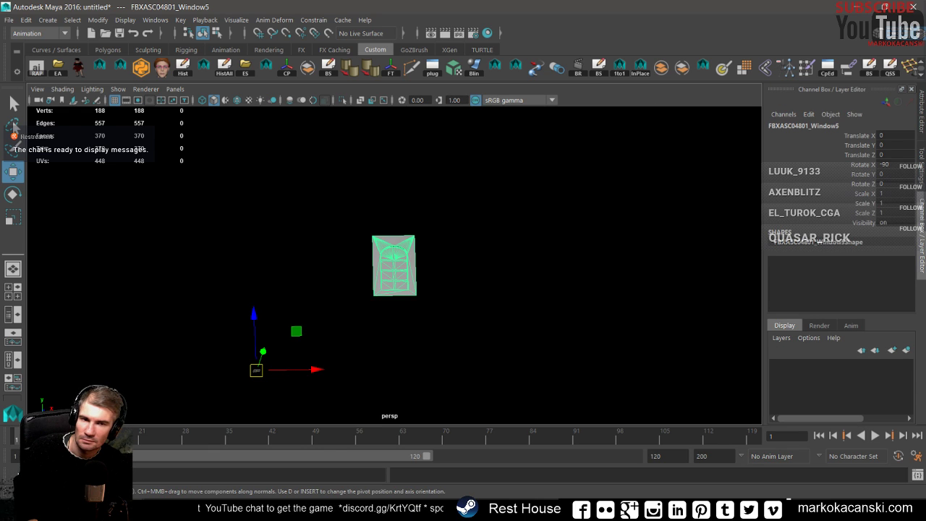
text(0)
key(Return)
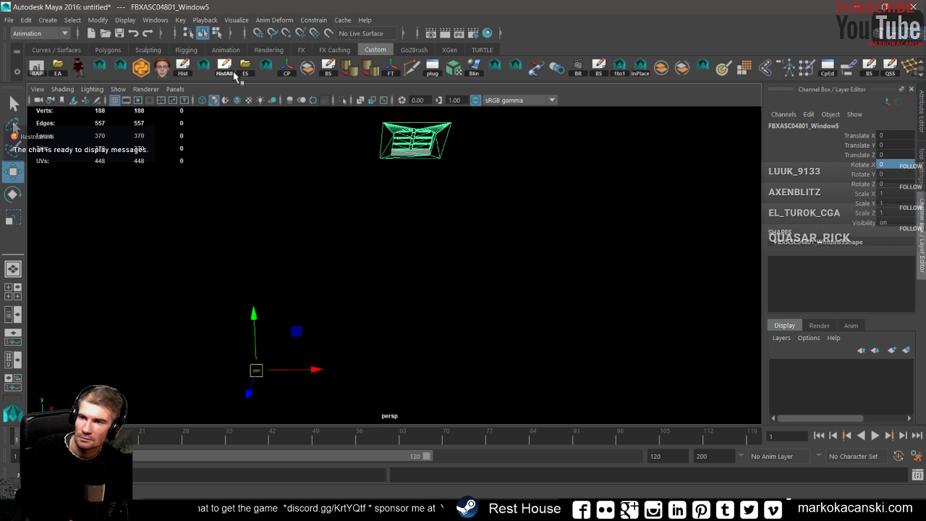
click(286, 70)
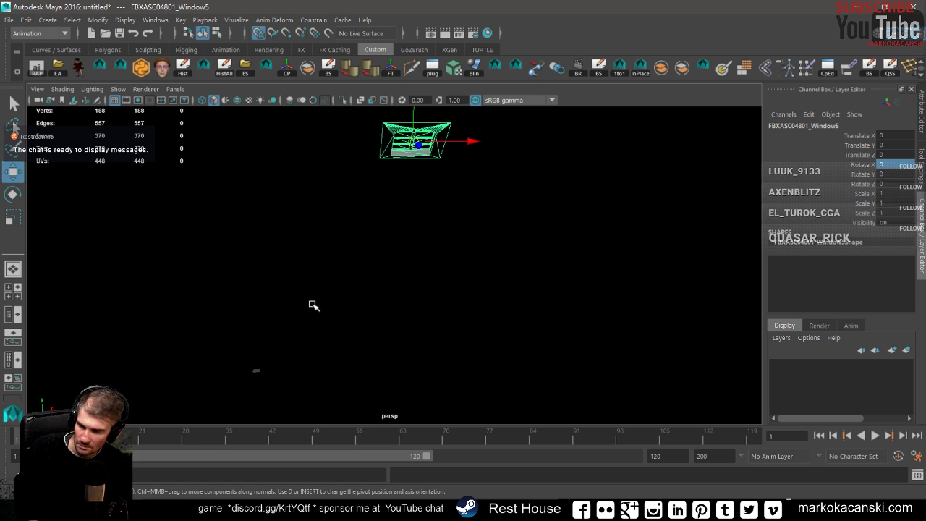
- Create a polygon sphere at the origin, then reselect the window mesh
alt+drag(275, 366, 100, 60)
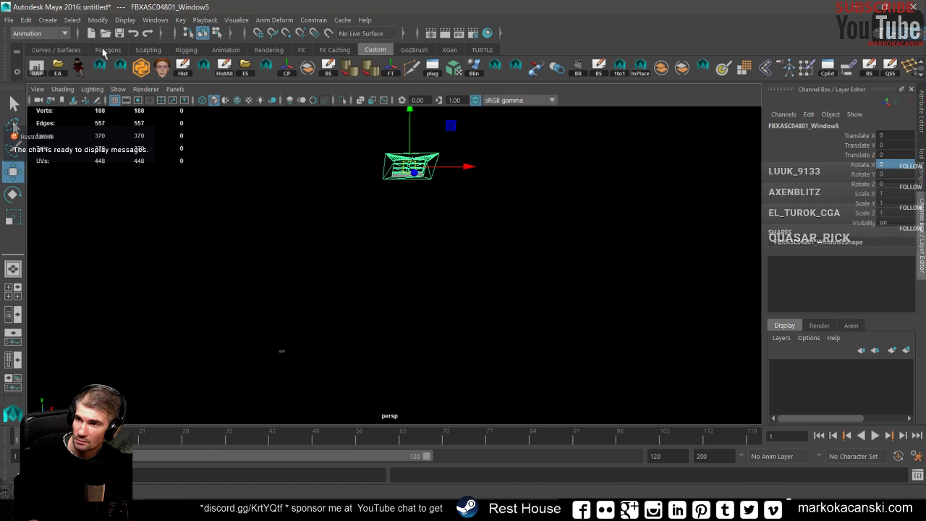
click(106, 50)
click(40, 71)
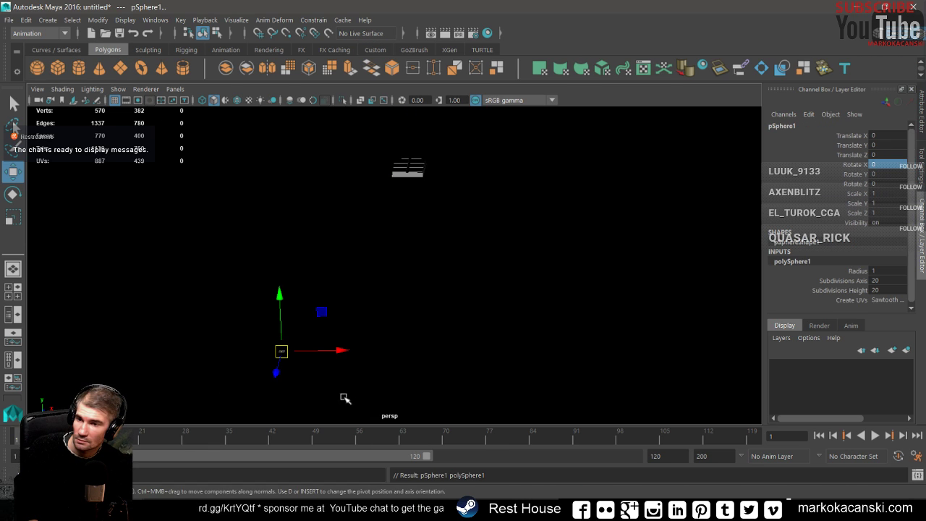
click(414, 174)
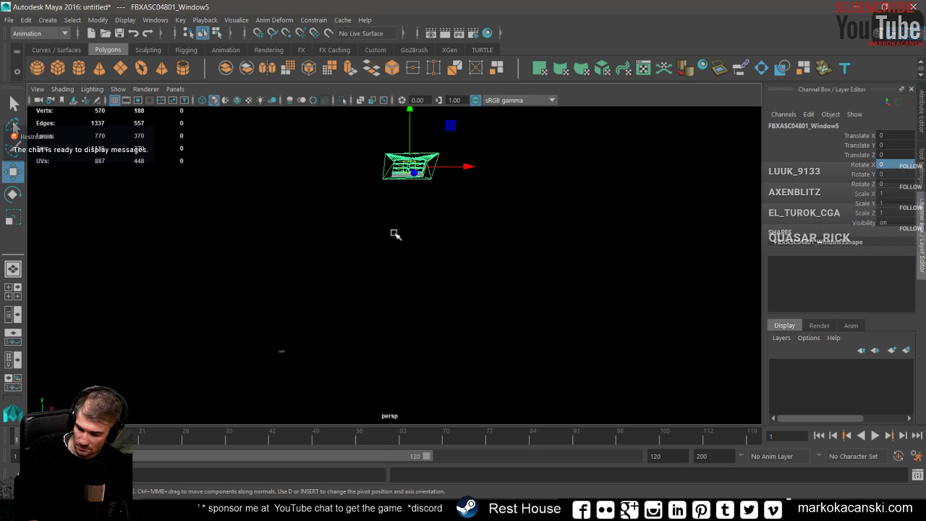
- Frame the window mesh and orbit to a front-on view of the arched window
middle_drag(292, 347, 285, 375)
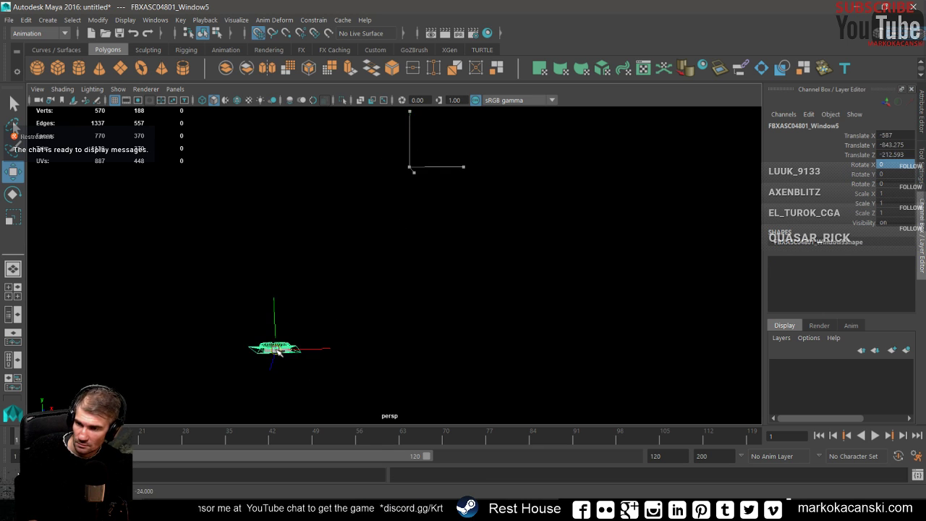
key(f)
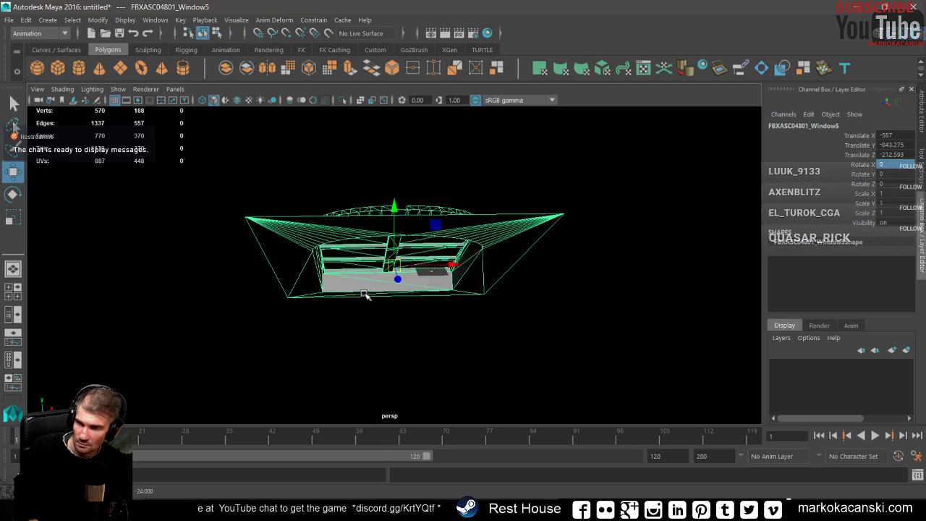
scroll(366, 294, up, 3)
mouse_move(367, 286)
alt+mouse_down()
mouse_move(473, 291)
mouse_move(443, 294)
alt+mouse_up()
scroll(469, 314, up, 3)
scroll(451, 273, up, 3)
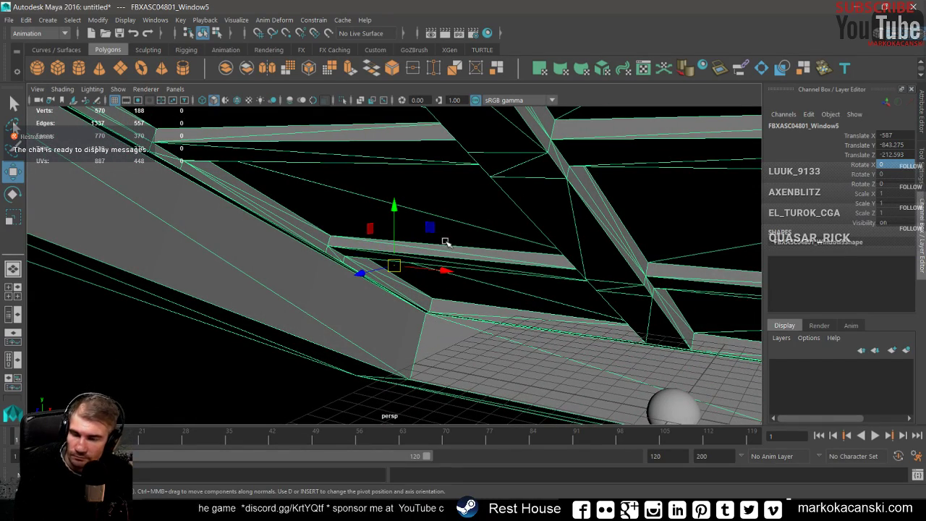
mouse_move(434, 322)
alt+mouse_down()
mouse_move(497, 339)
mouse_move(461, 318)
alt+mouse_up()
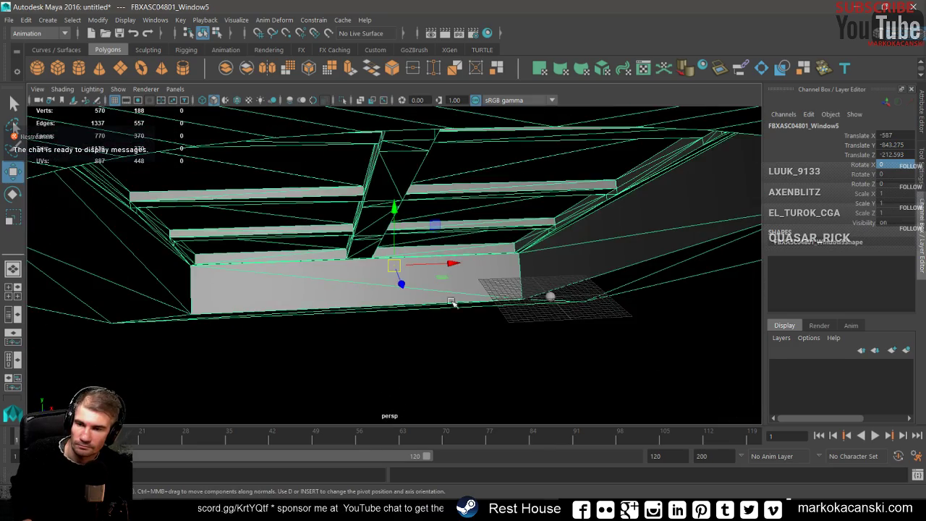
alt+drag(453, 302, 466, 286)
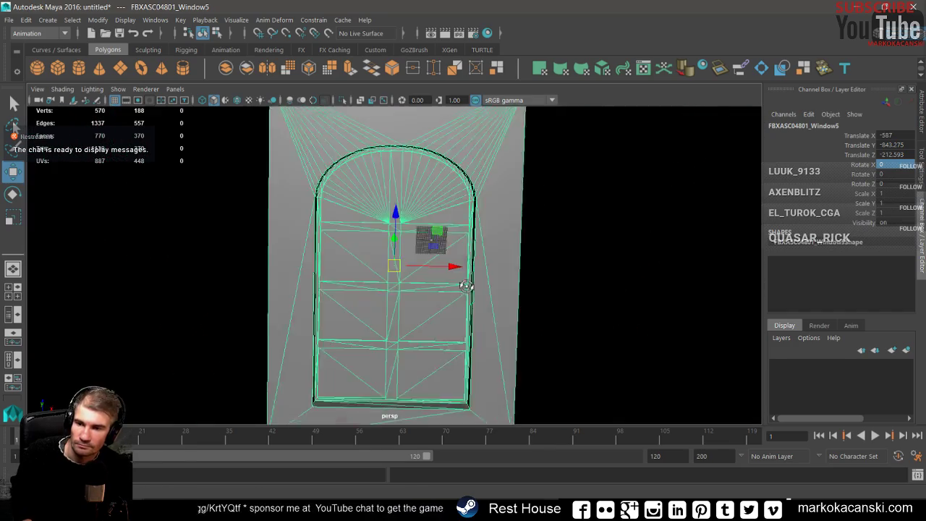
alt+middle_drag(467, 286, 417, 243)
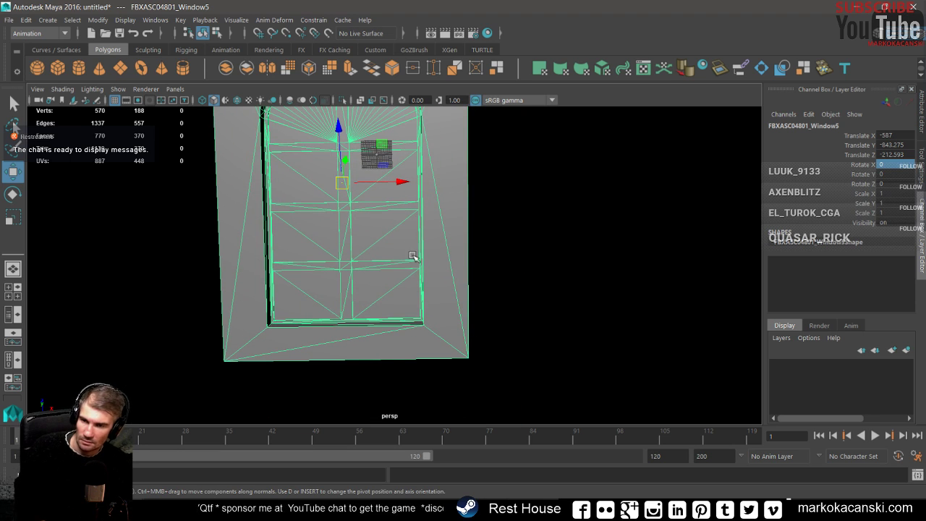
scroll(394, 246, down, 3)
scroll(394, 246, up, 2)
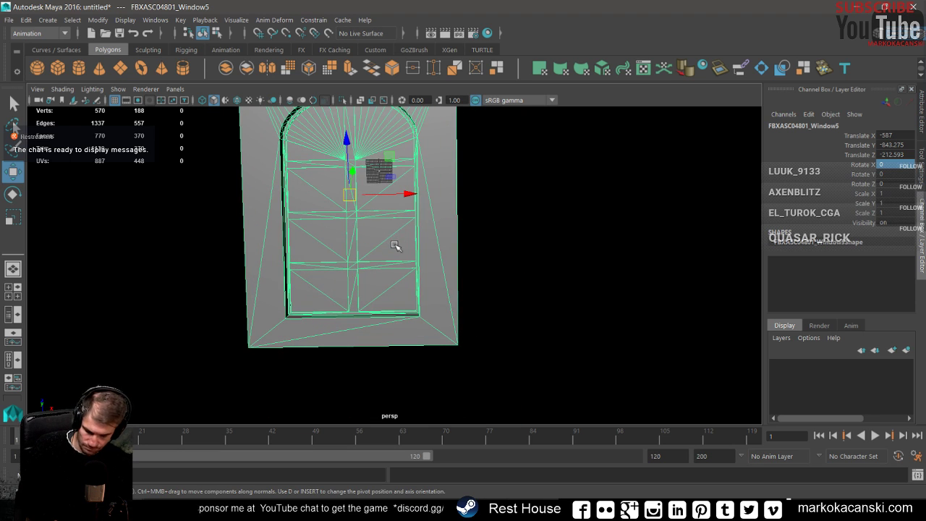
- Enter pivot editing and try snapping the pivot lower on the window frame
key(d)
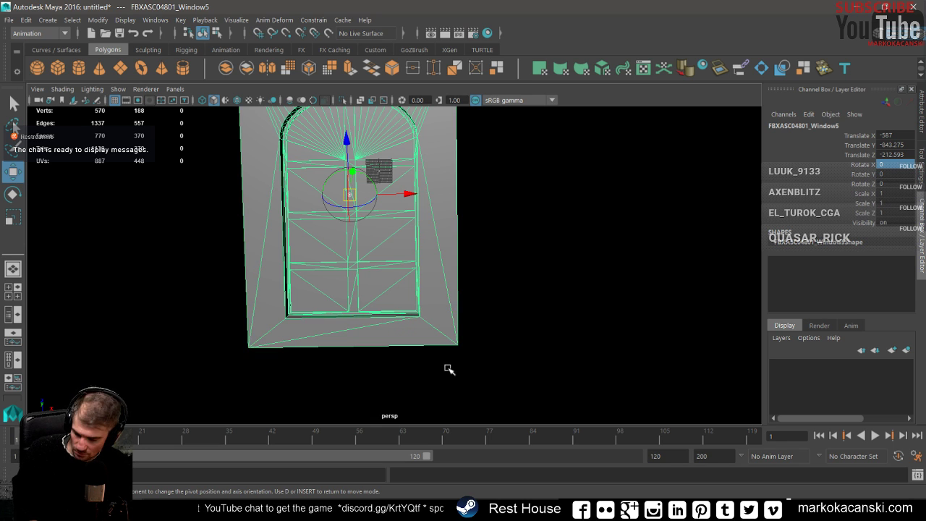
key(c)
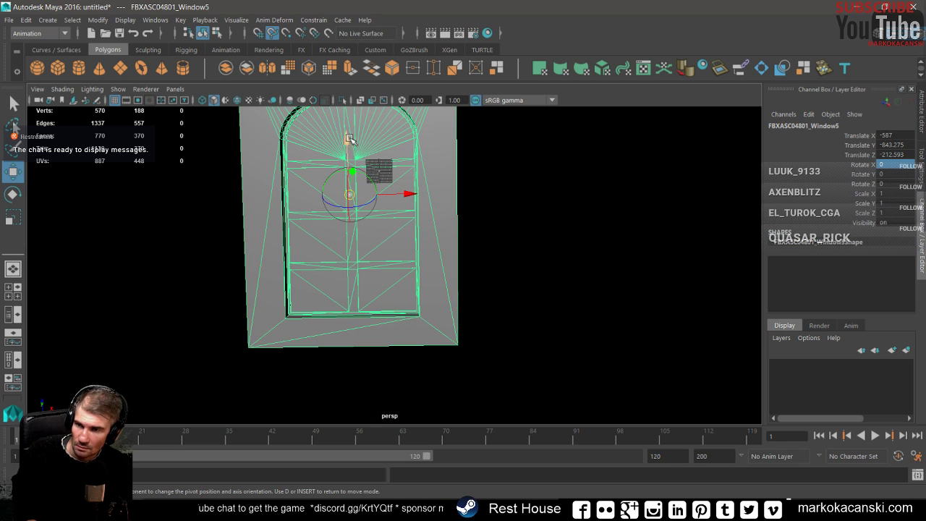
drag(350, 194, 384, 262)
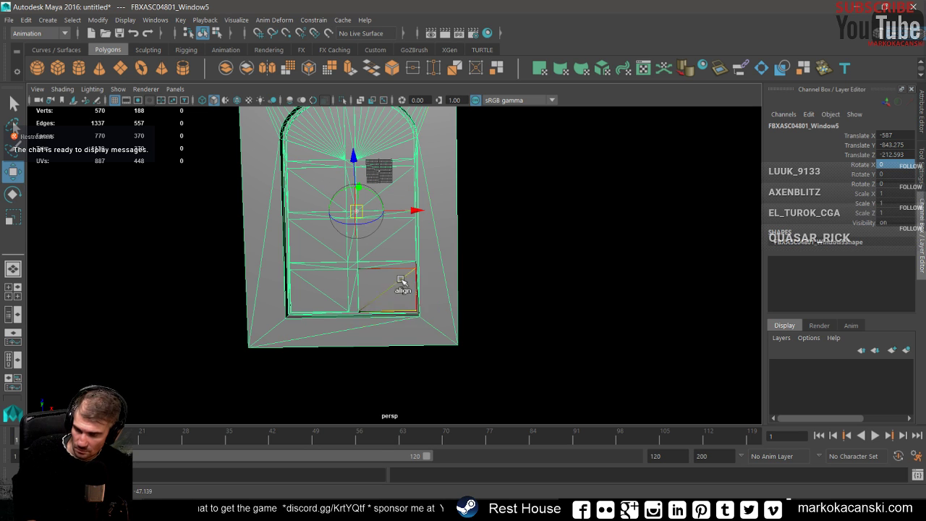
key(x)
key(d)
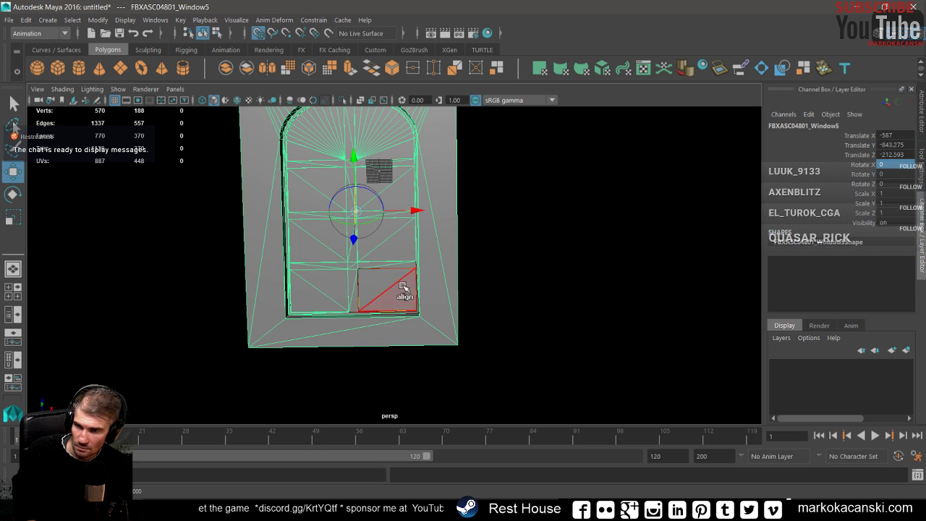
click(401, 271)
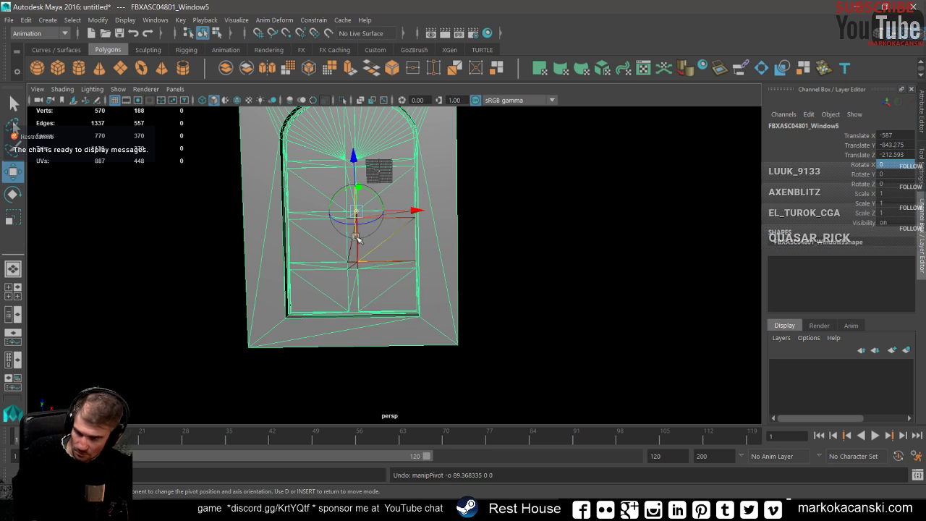
key(v)
key(d)
drag(364, 214, 424, 314)
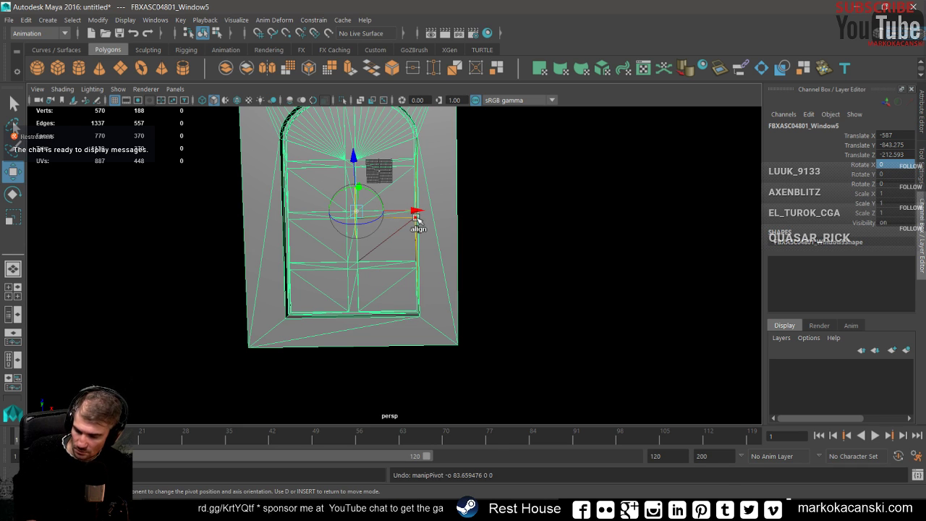
drag(416, 217, 391, 206)
- Undo the accidental move of the window mesh and reframe it
key(ctrl+z)
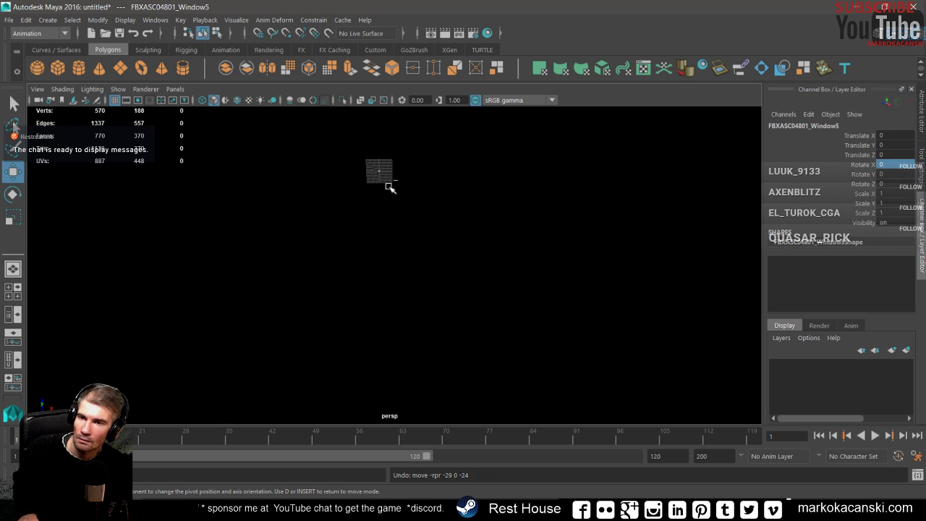
alt+drag(389, 188, 474, 187)
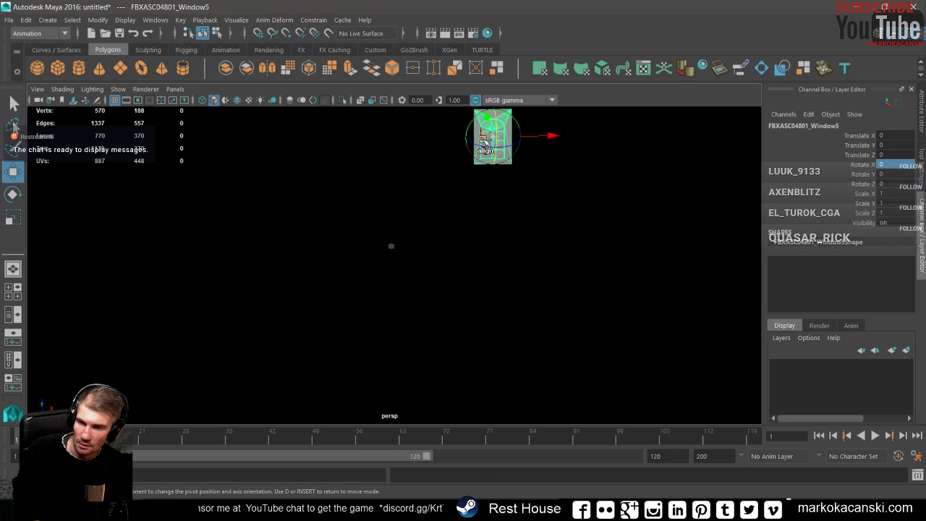
alt+drag(504, 144, 504, 141)
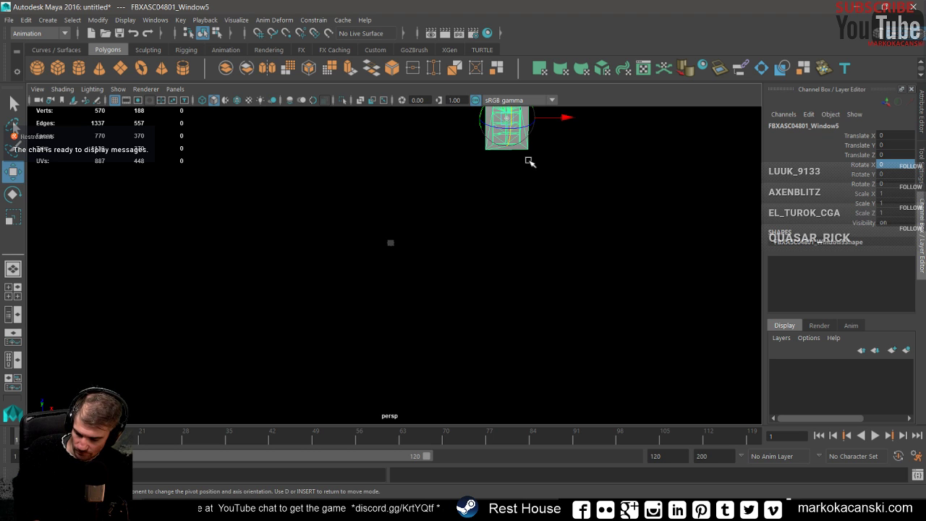
key(f)
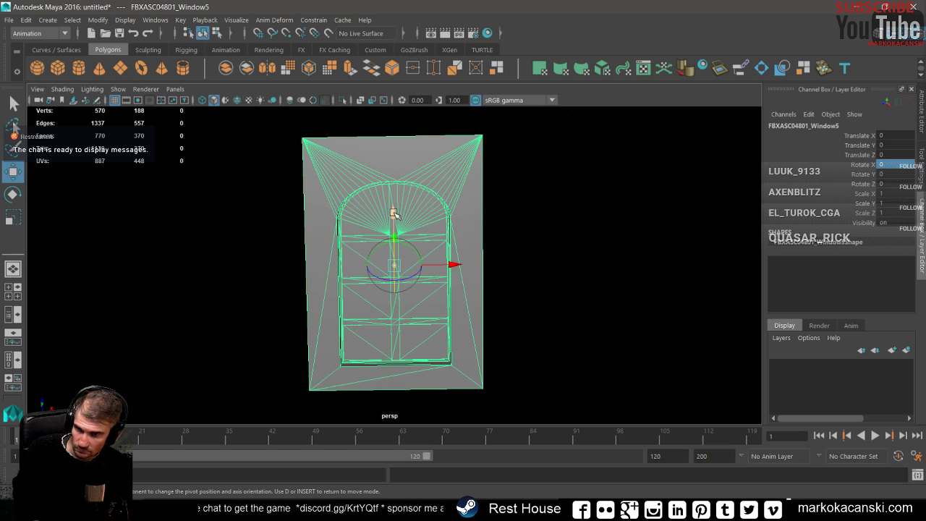
- Snap the pivot onto the window's bottom-right corner vertex and exit pivot editing
drag(393, 213, 409, 347)
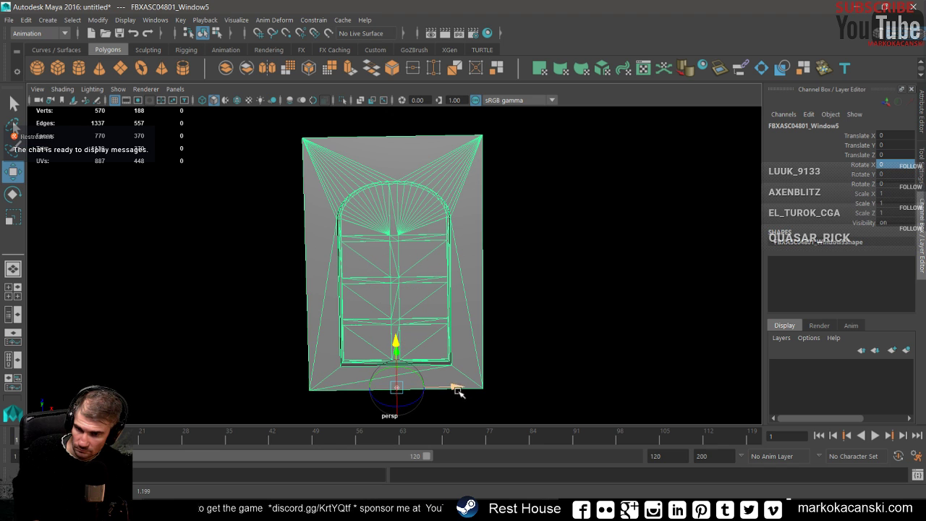
middle_drag(458, 391, 538, 385)
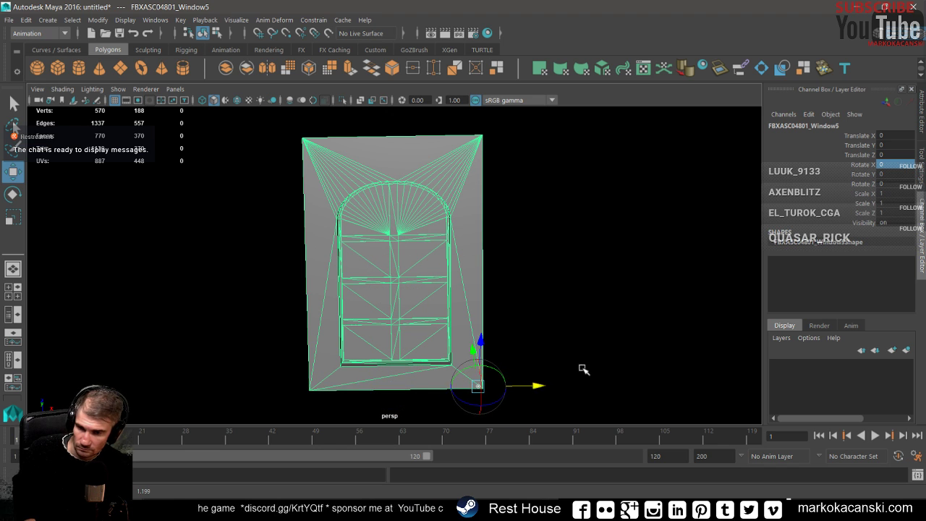
alt+drag(583, 369, 536, 398)
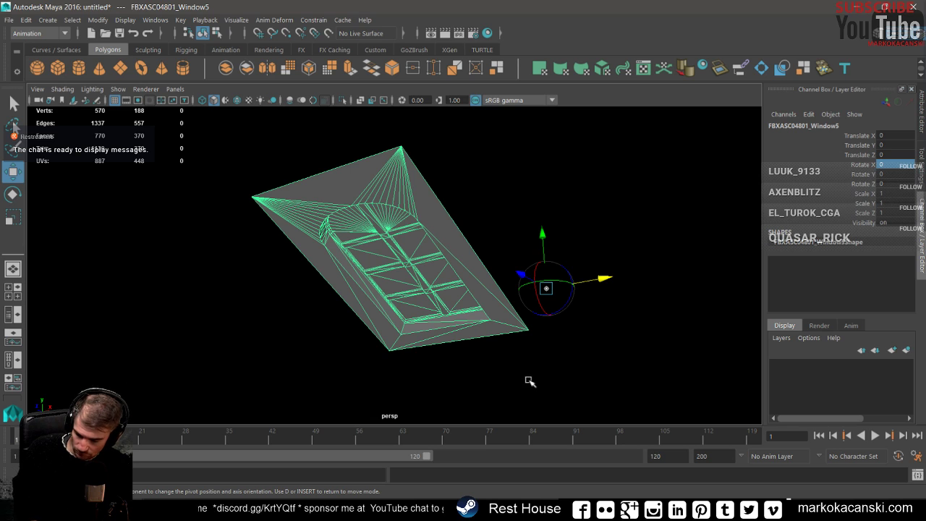
click(528, 327)
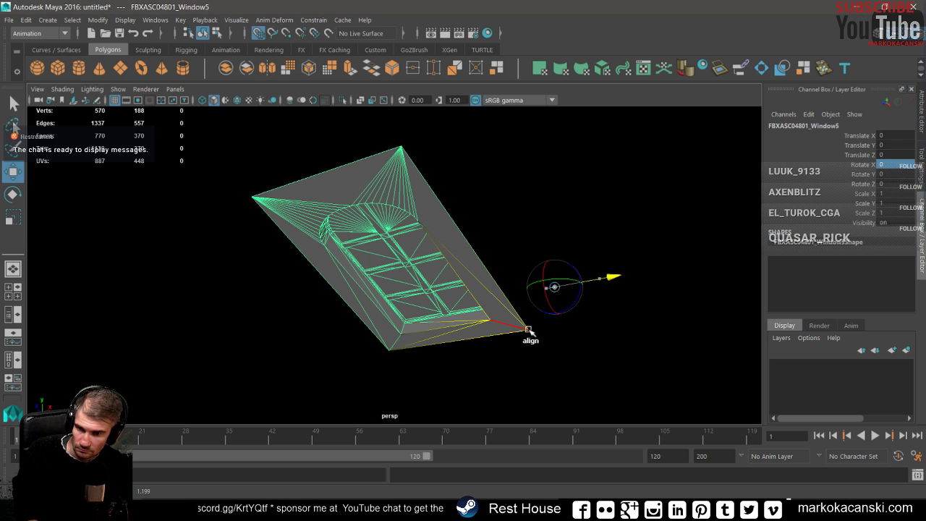
drag(555, 289, 530, 331)
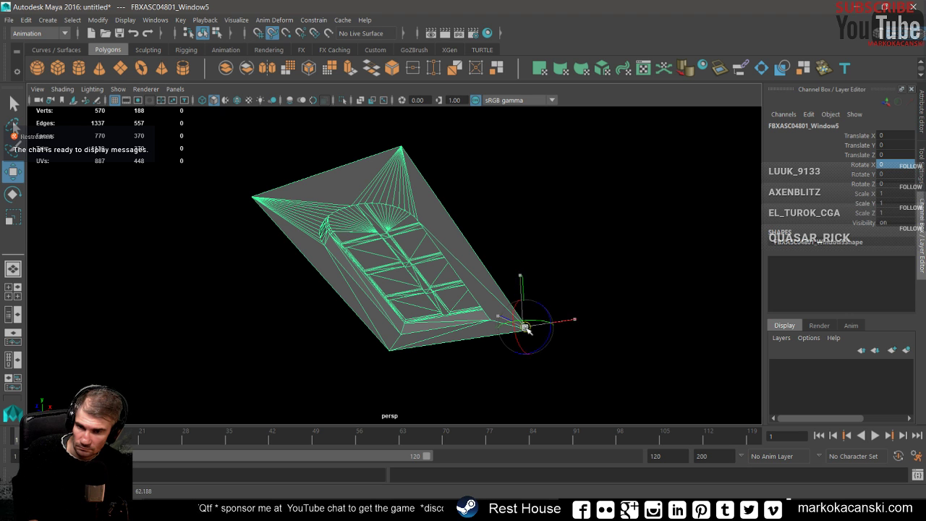
key(d)
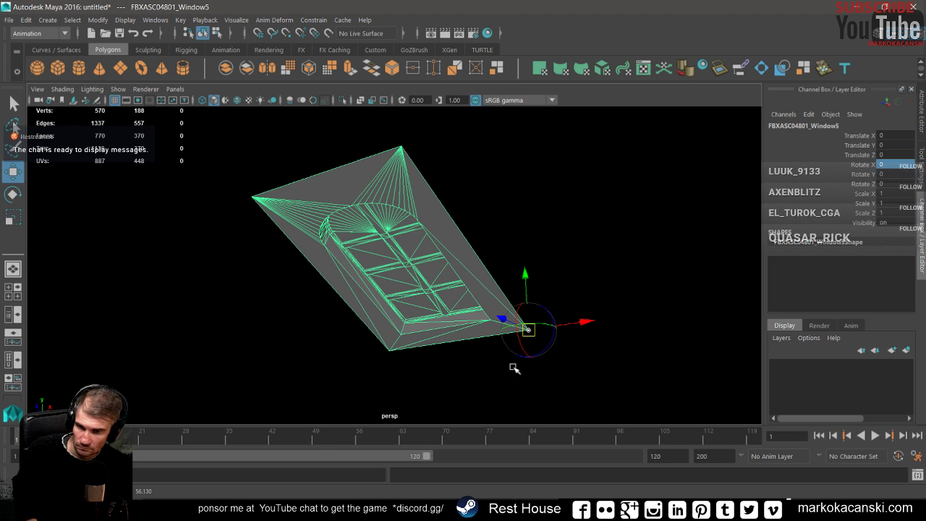
mouse_move(514, 368)
alt+mouse_down()
mouse_move(509, 397)
mouse_move(534, 383)
alt+mouse_up()
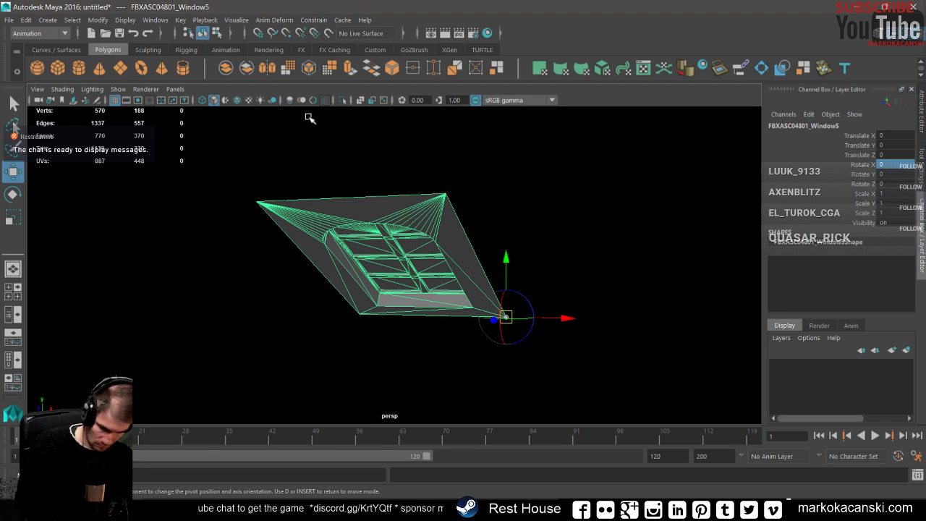
scroll(468, 316, down, 5)
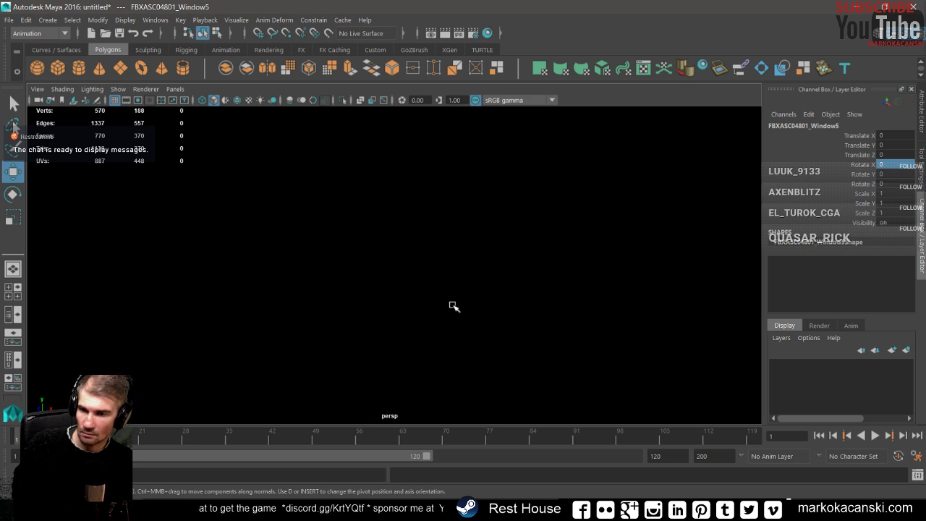
- Drag the window mesh so its corner pivot lands near the grid origin
mouse_move(453, 306)
alt+mouse_down()
mouse_move(442, 297)
mouse_move(341, 372)
alt+mouse_up()
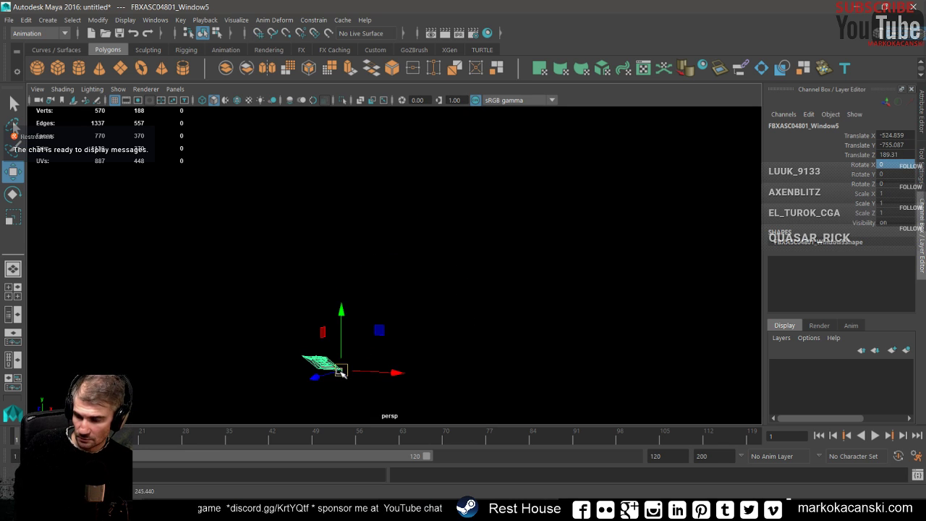
key(f)
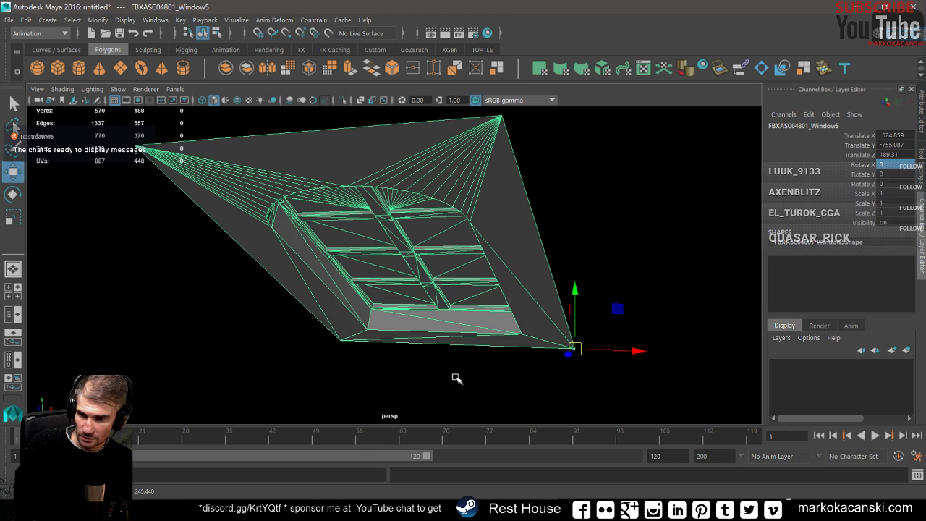
scroll(488, 330, down, 2)
scroll(488, 329, down, 5)
scroll(487, 329, up, 5)
scroll(488, 329, up, 4)
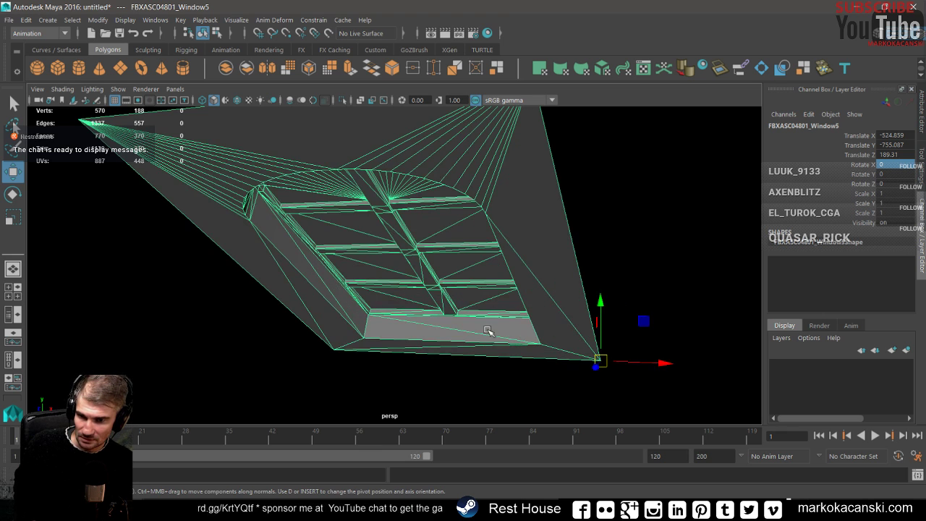
scroll(501, 352, down, 1)
scroll(465, 321, up, 1)
scroll(448, 354, up, 1)
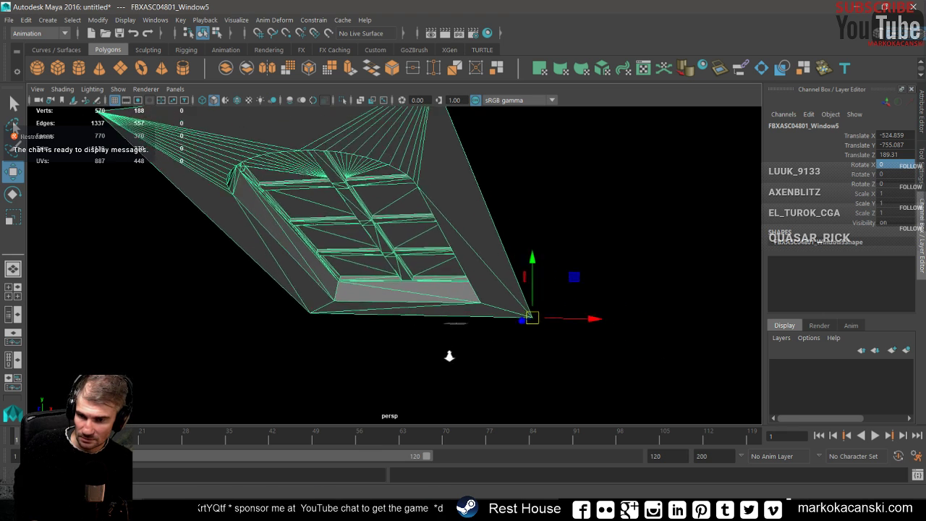
scroll(551, 410, up, 2)
alt+drag(550, 411, 414, 296)
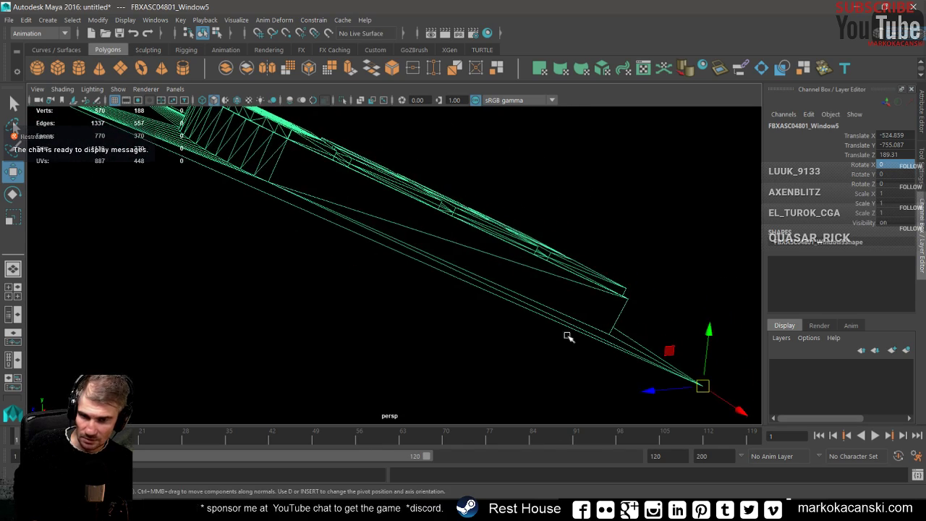
alt+middle_drag(414, 295, 318, 330)
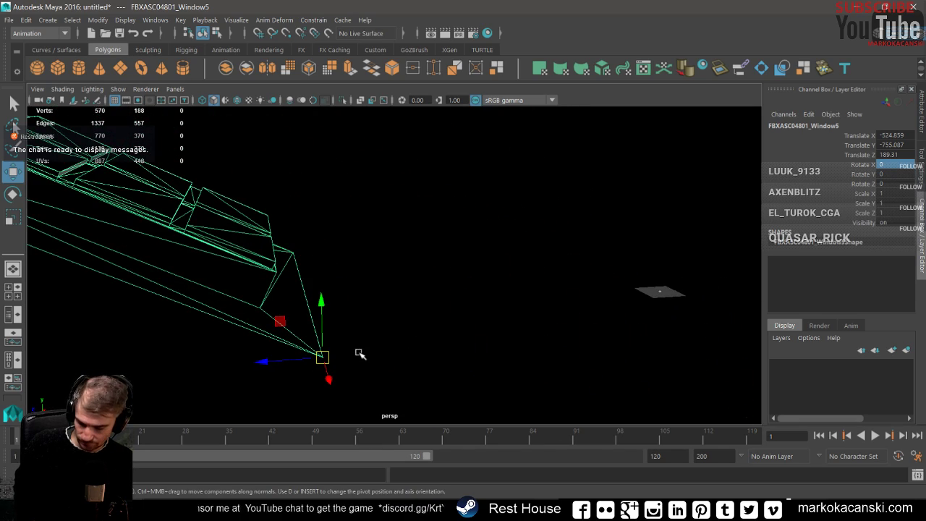
drag(322, 357, 657, 291)
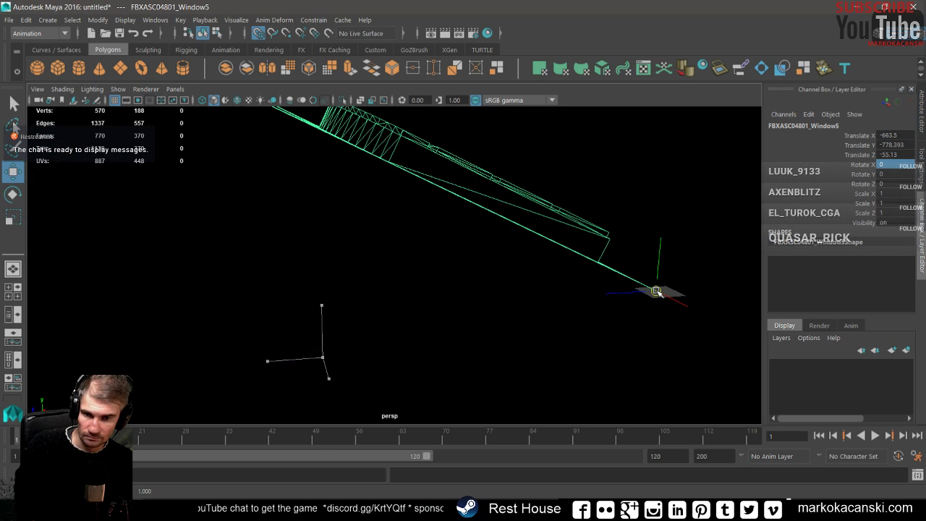
key(f)
- Point-snap the window's corner pivot exactly onto the origin
scroll(599, 368, up, 5)
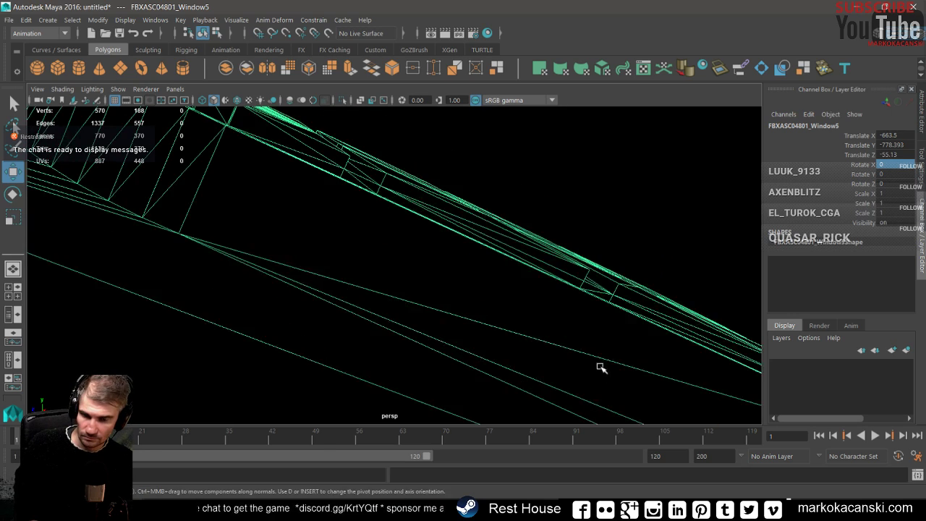
scroll(507, 374, down, 5)
scroll(408, 351, up, 5)
scroll(408, 352, down, 5)
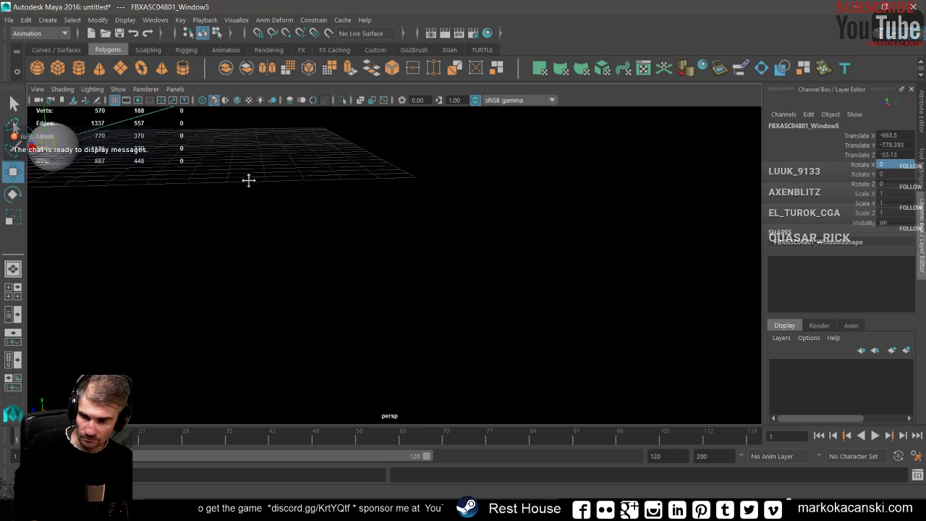
mouse_move(248, 180)
alt+mouse_down()
mouse_move(296, 323)
mouse_move(629, 282)
alt+mouse_up()
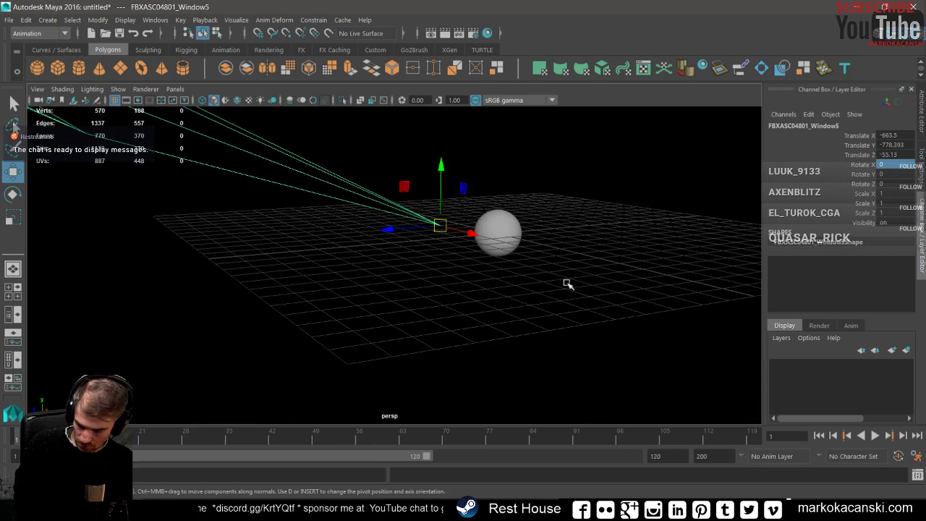
middle_drag(499, 243, 503, 250)
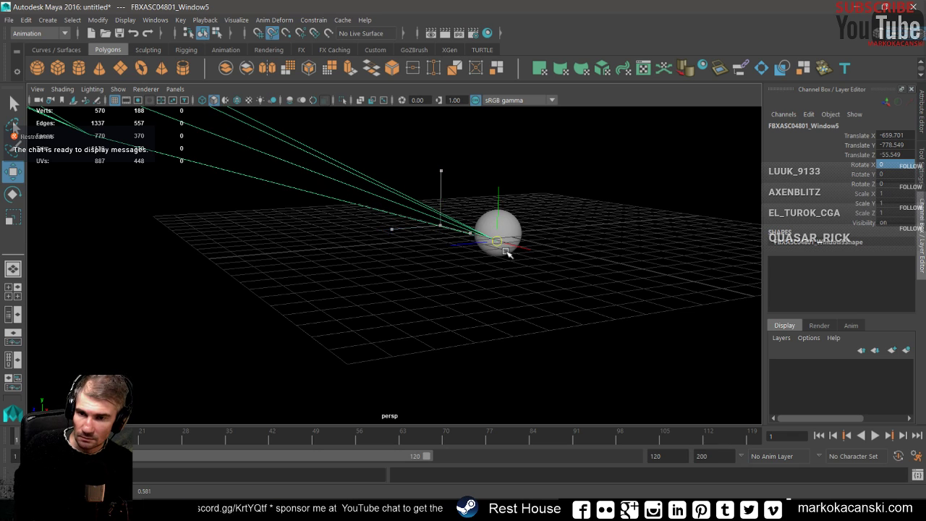
- Delete the helper sphere pSphere1 and reselect the window mesh
mouse_move(510, 279)
alt+mouse_down()
mouse_move(413, 288)
mouse_move(368, 341)
alt+mouse_up()
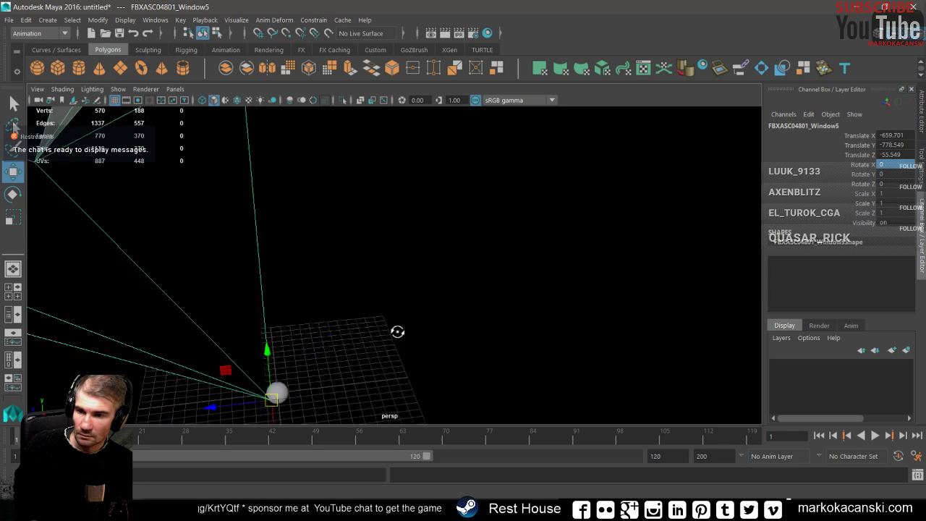
mouse_move(368, 341)
alt+middle_down()
mouse_move(334, 283)
mouse_move(473, 254)
alt+middle_up()
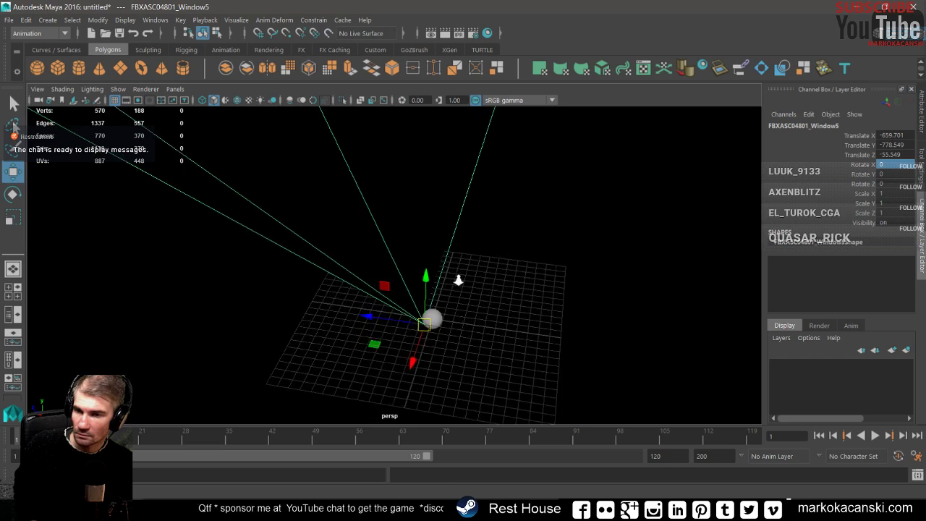
scroll(506, 356, up, 4)
click(479, 384)
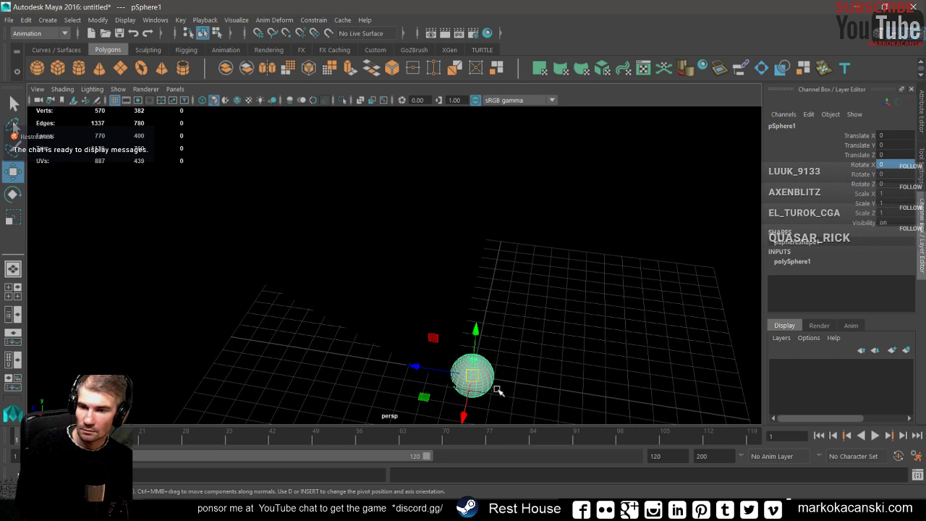
key(Delete)
scroll(442, 222, down, 5)
click(416, 209)
mouse_move(369, 256)
alt+mouse_down()
mouse_move(439, 224)
mouse_move(456, 192)
mouse_move(407, 276)
alt+mouse_up()
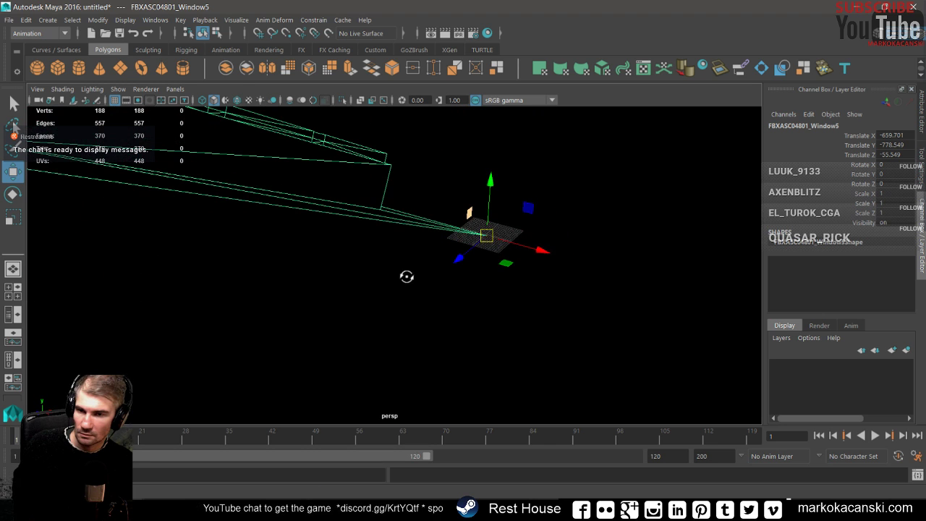
- Rotate the window mesh around X and commit Rotate X at exactly -90
key(e)
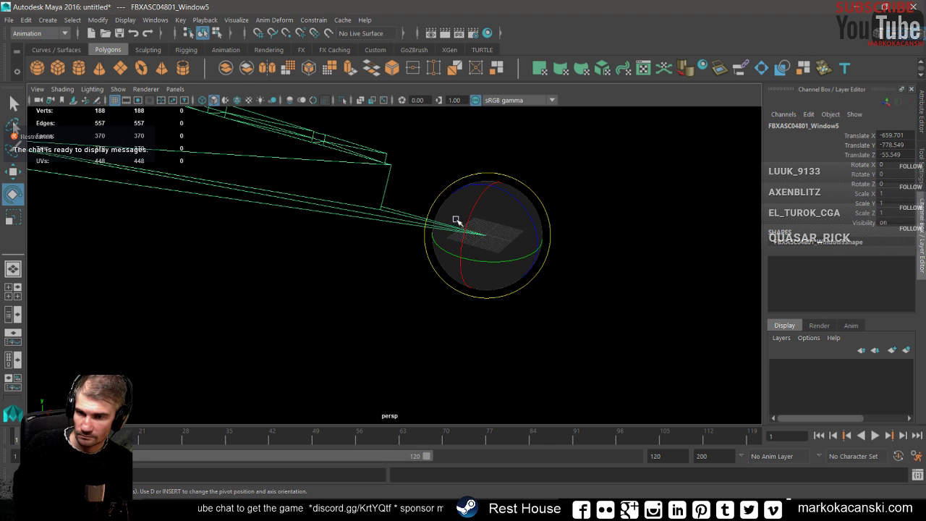
drag(465, 230, 530, 182)
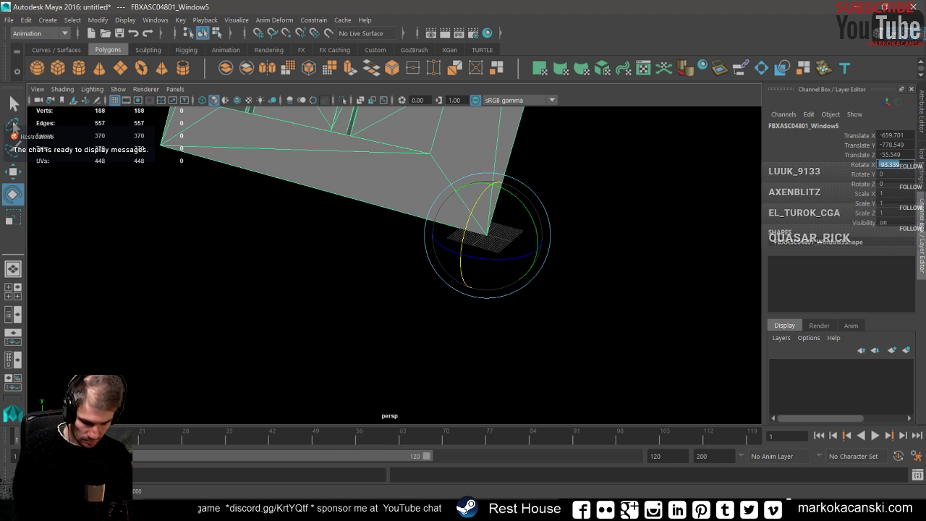
text(-90)
key(Return)
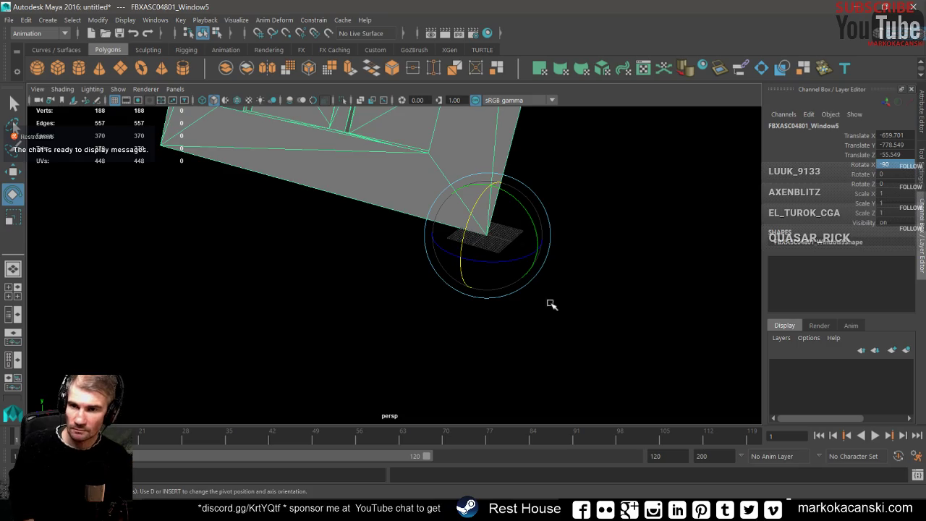
mouse_move(552, 305)
alt+mouse_down()
mouse_move(427, 347)
mouse_move(556, 339)
mouse_move(610, 295)
mouse_move(535, 312)
mouse_move(471, 356)
mouse_move(547, 341)
alt+mouse_up()
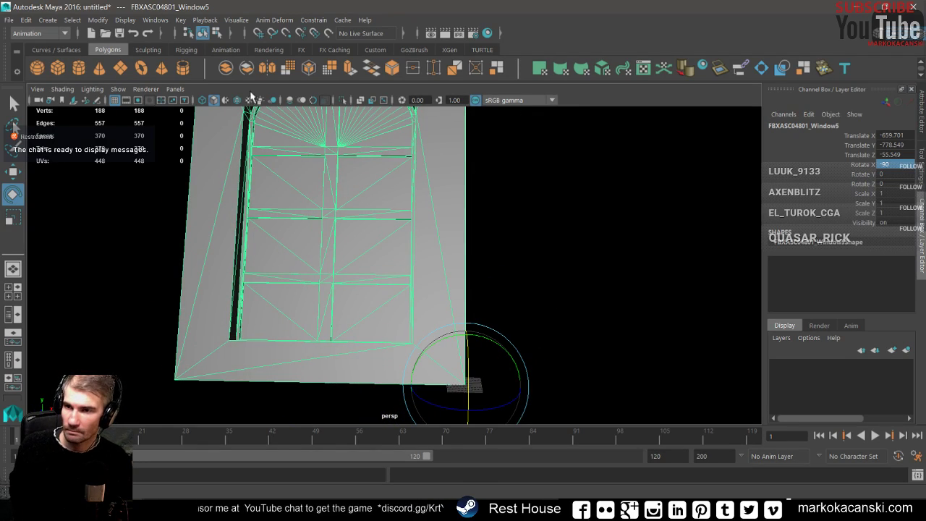
- From Save Scene As, create a new 04_ShipWindow folder in the scenes directory
click(9, 19)
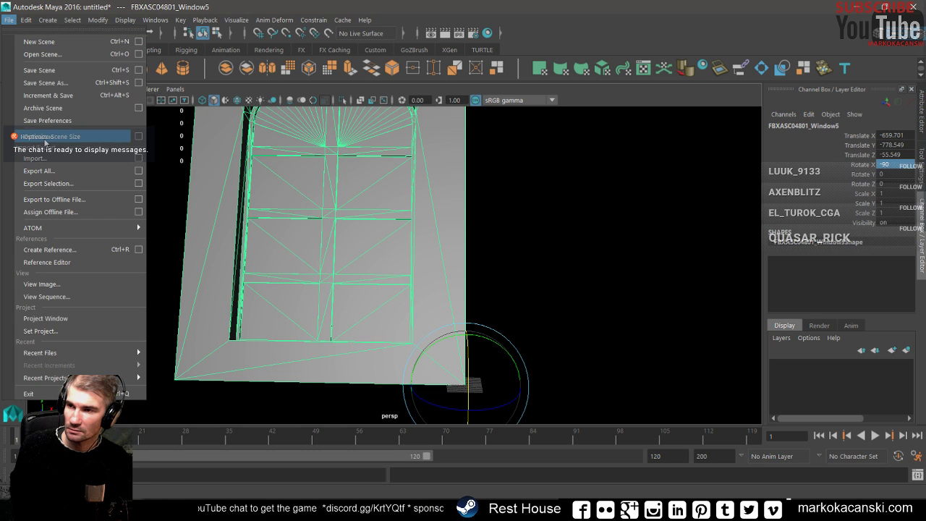
click(51, 84)
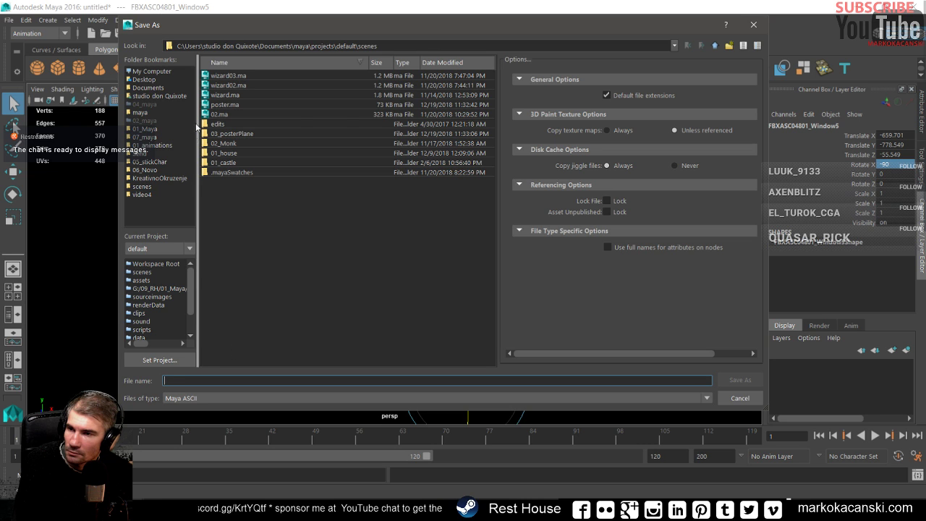
right_click(246, 204)
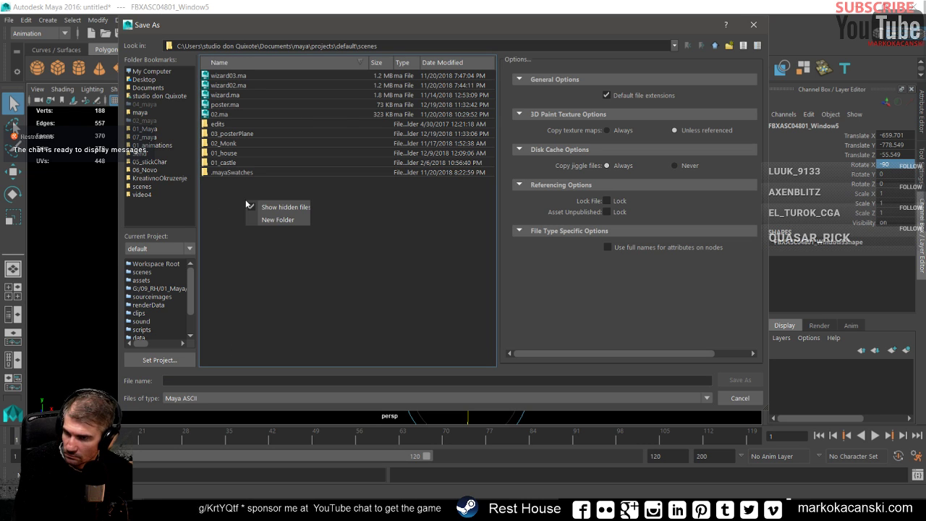
click(284, 220)
text(04_)
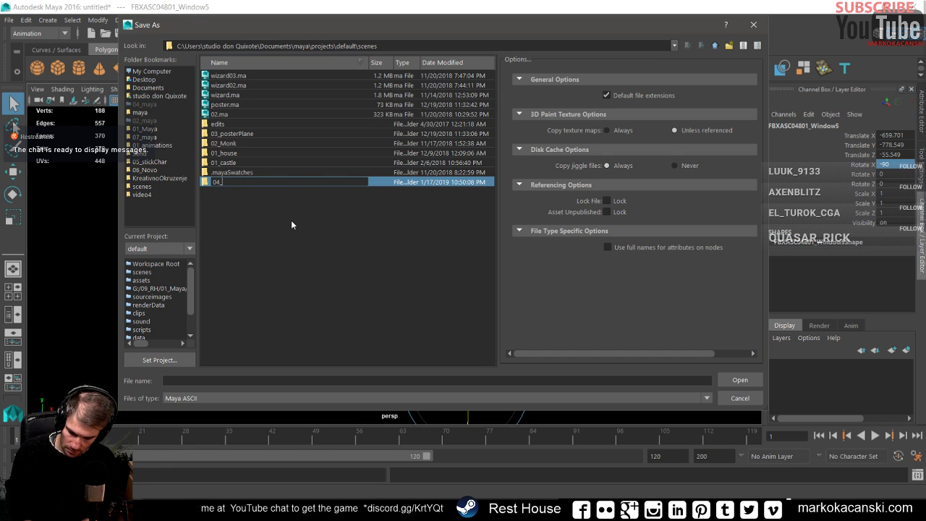
text(ShipWin)
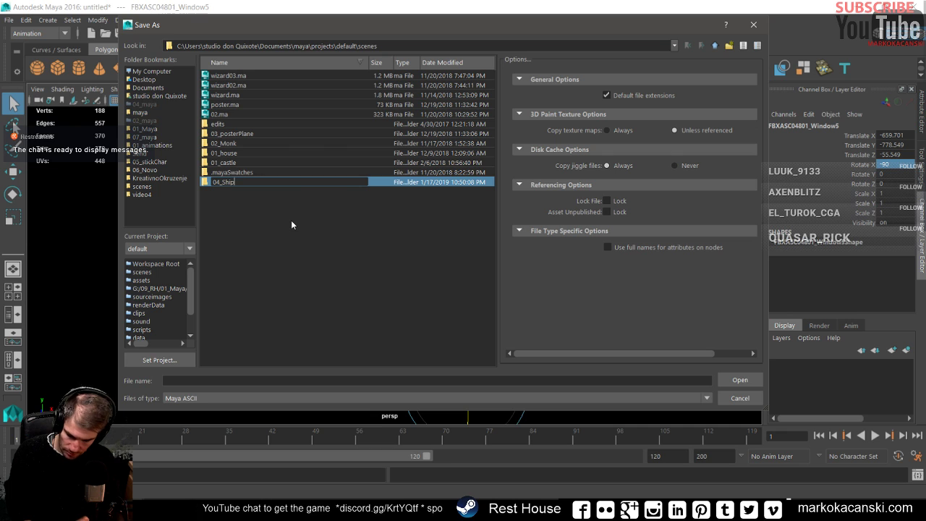
text(dow)
key(Return)
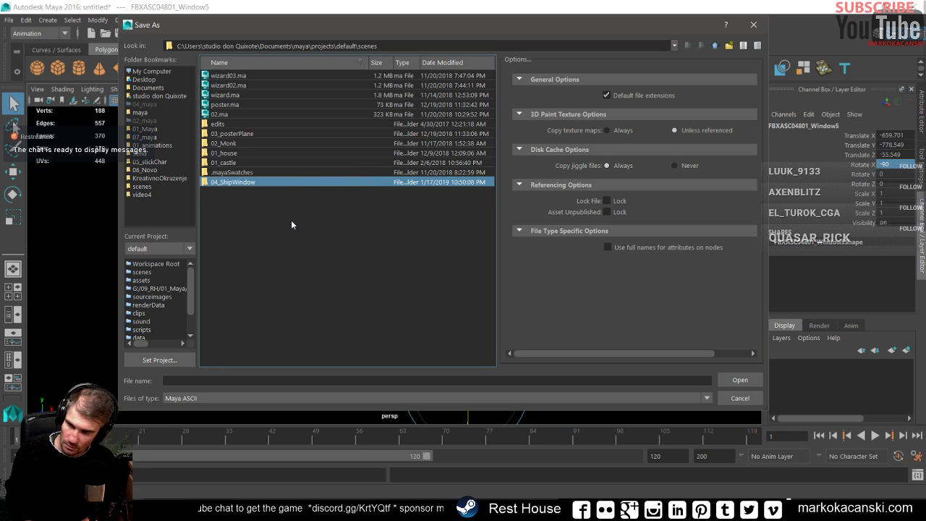
- Save the scene as 04_ShipWindow inside the new folder
double_click(257, 182)
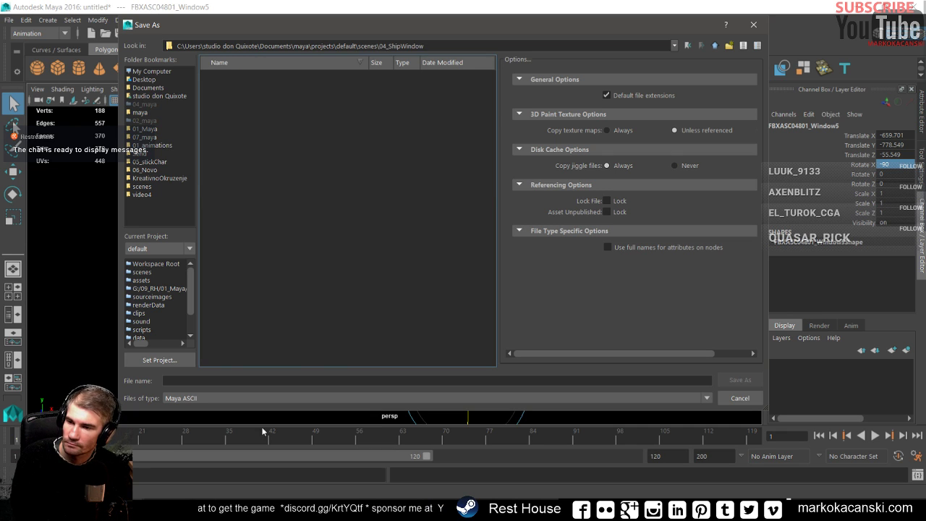
text(0)
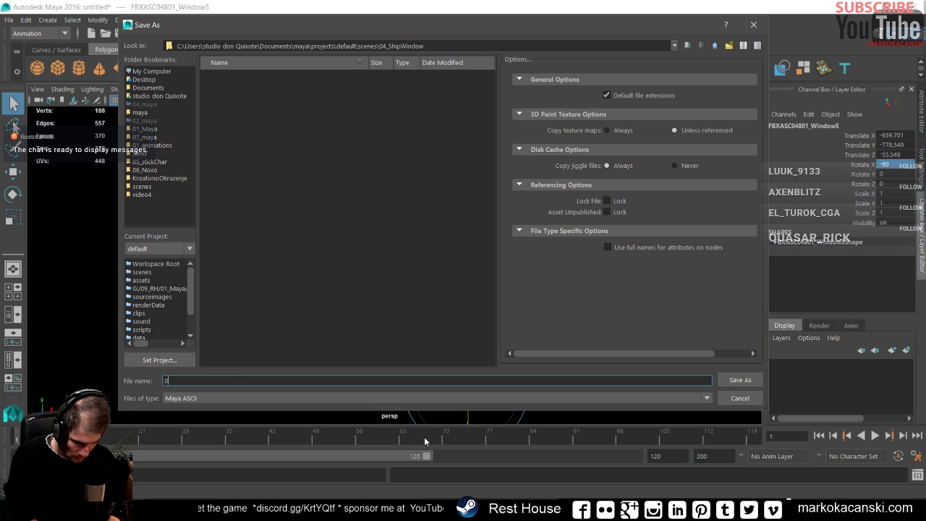
text(4_Sh)
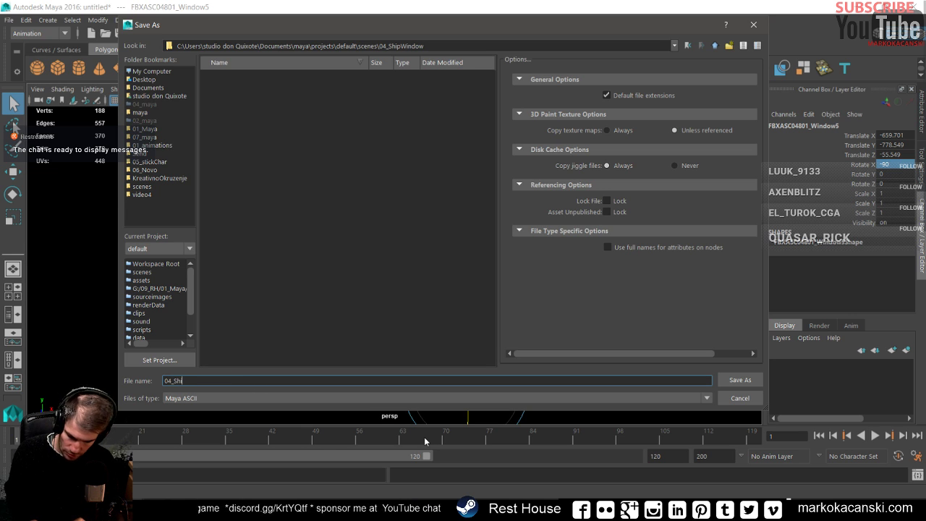
text(ipWindow)
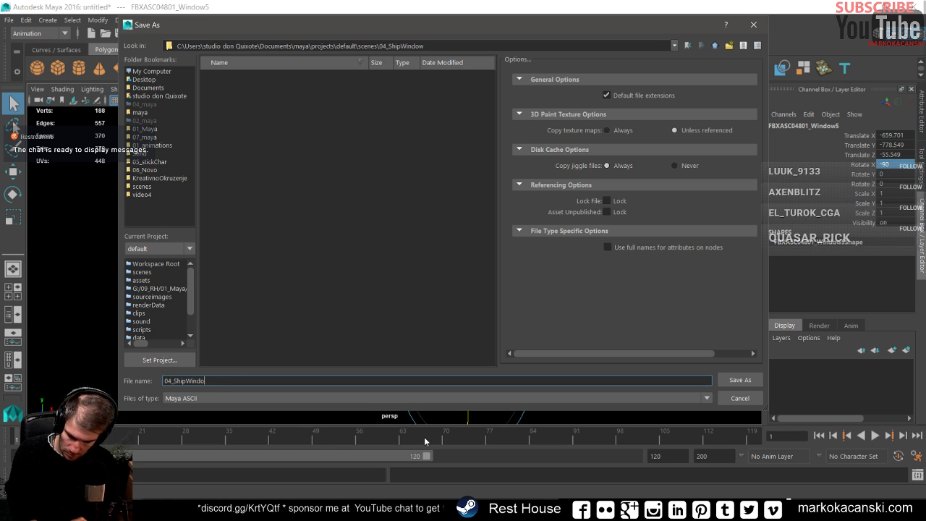
key(Return)
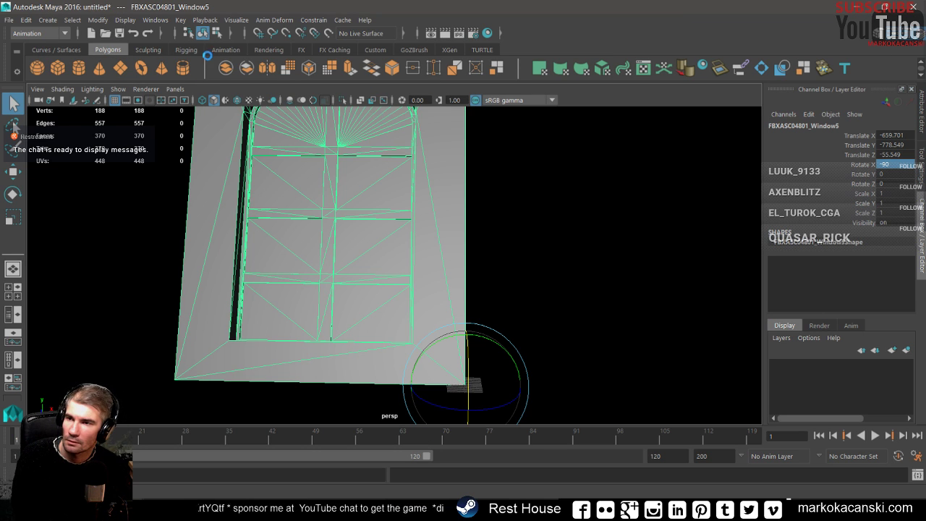
- Switch to the Custom shelf, then undo an accidental CenterPivot to keep the corner pivot
click(78, 51)
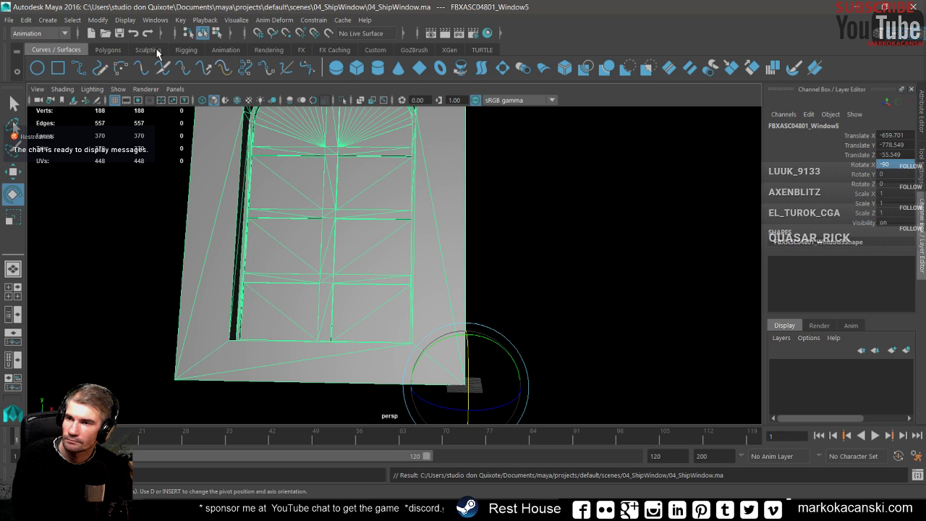
click(226, 50)
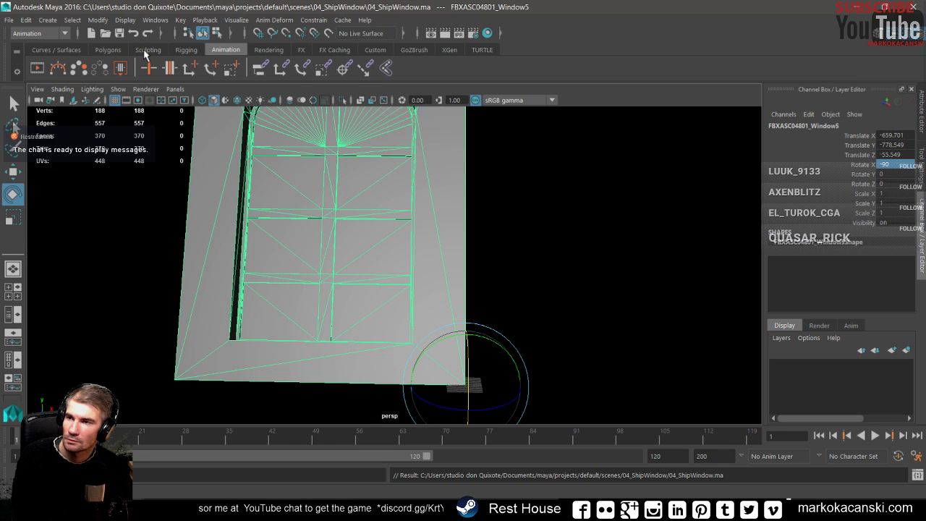
click(108, 50)
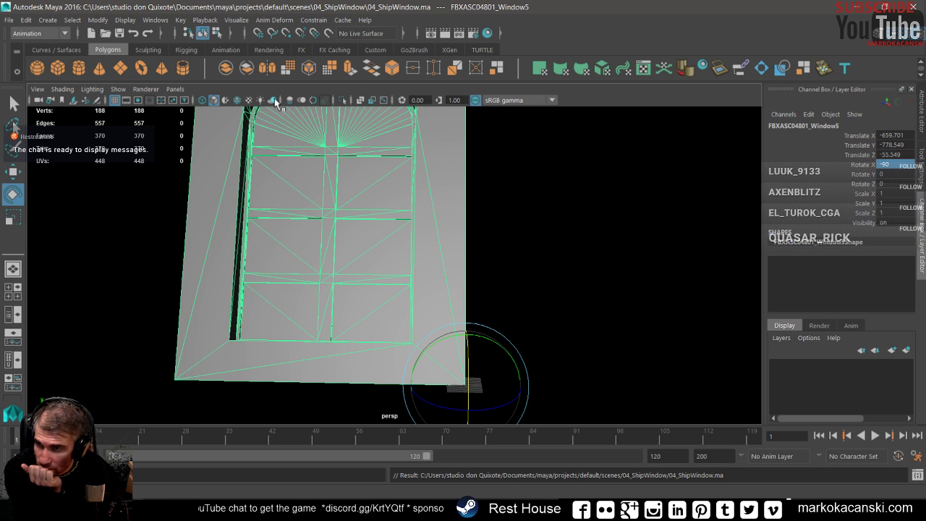
click(65, 51)
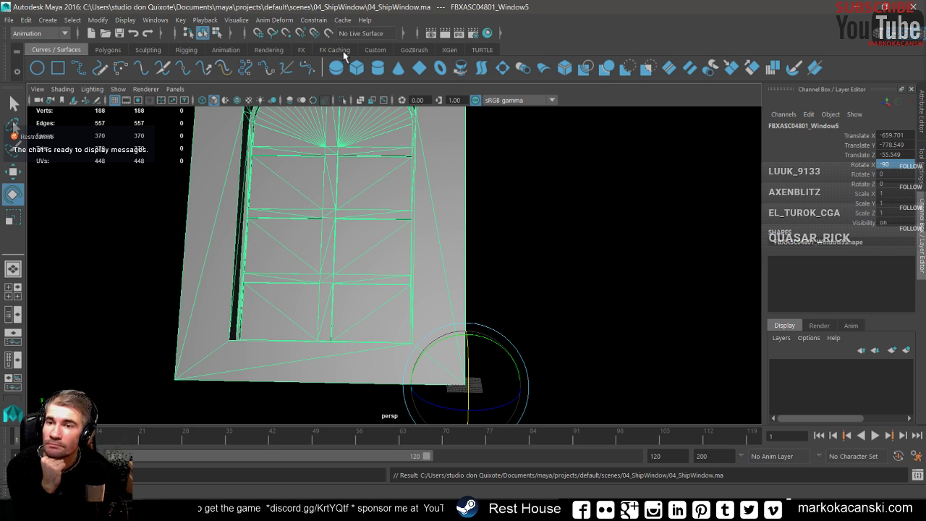
click(374, 52)
click(287, 69)
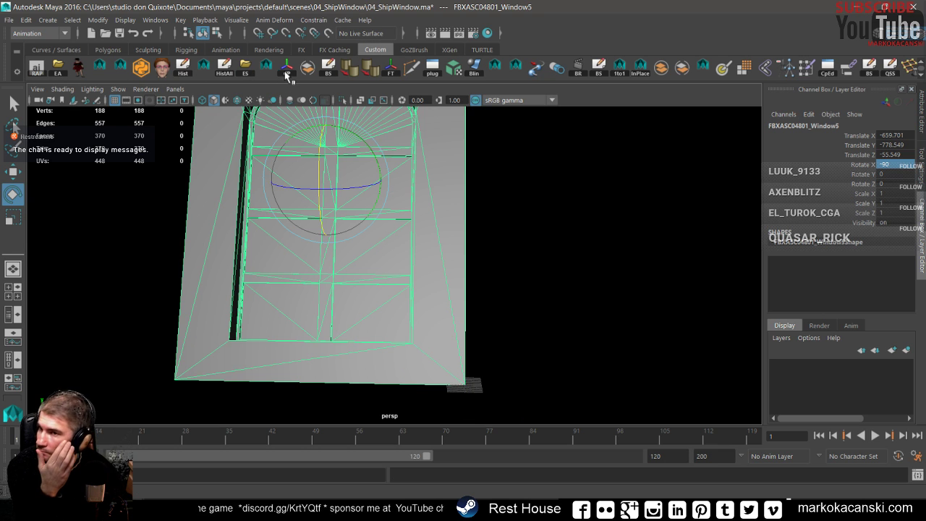
key(ctrl+z)
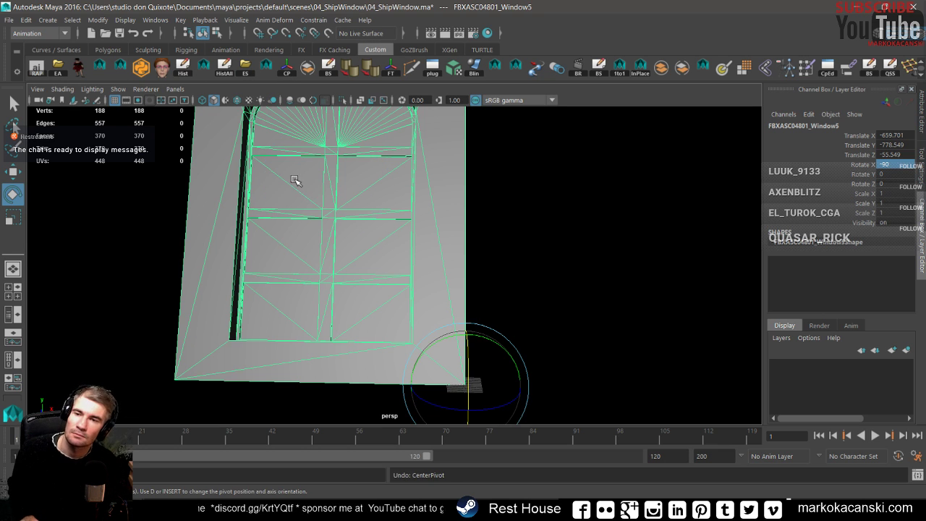
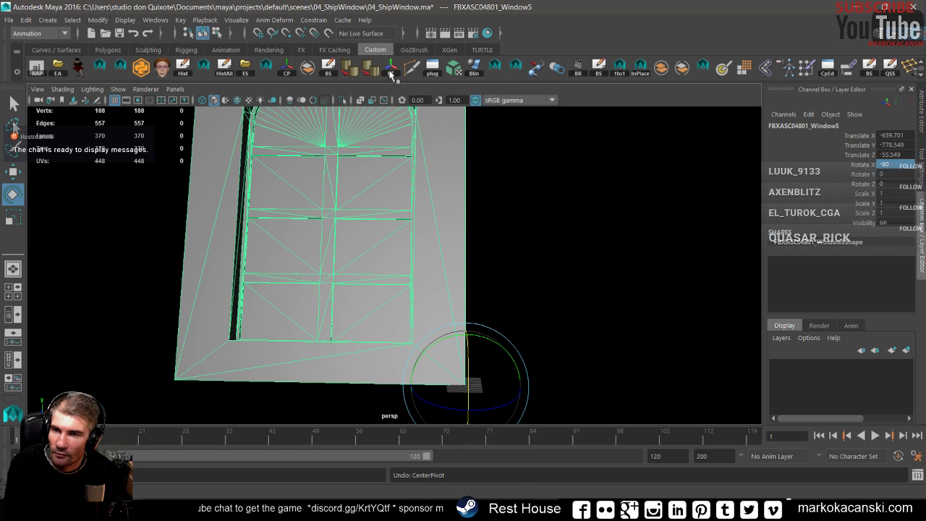
- Freeze the window mesh's transformations and save the Maya scene
click(390, 73)
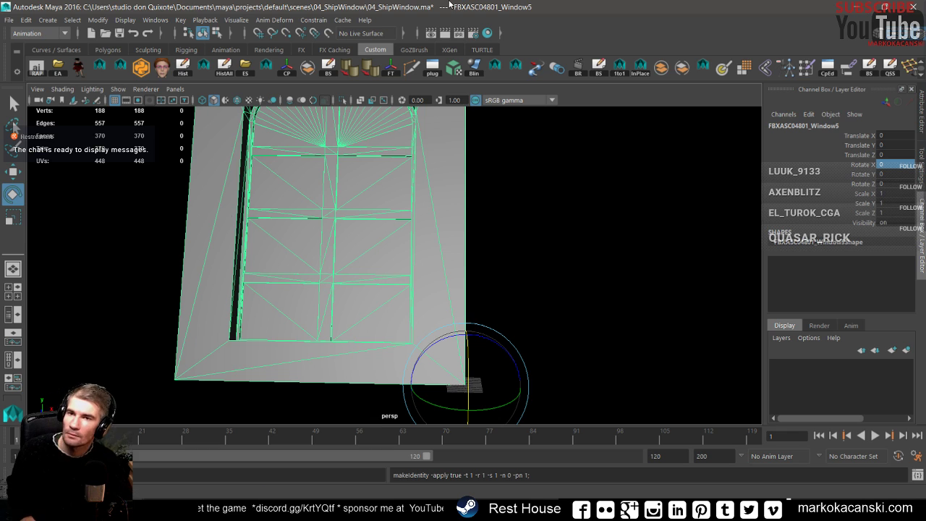
key(ctrl+s)
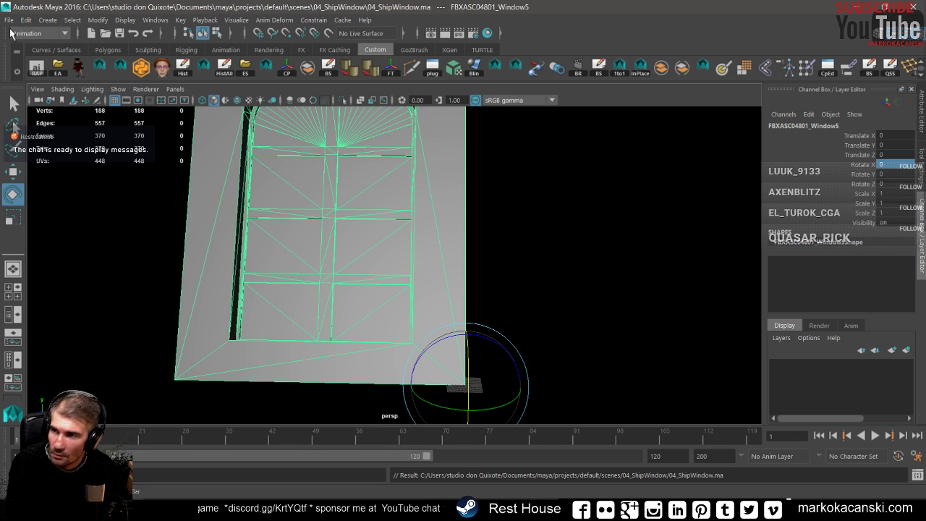
click(10, 20)
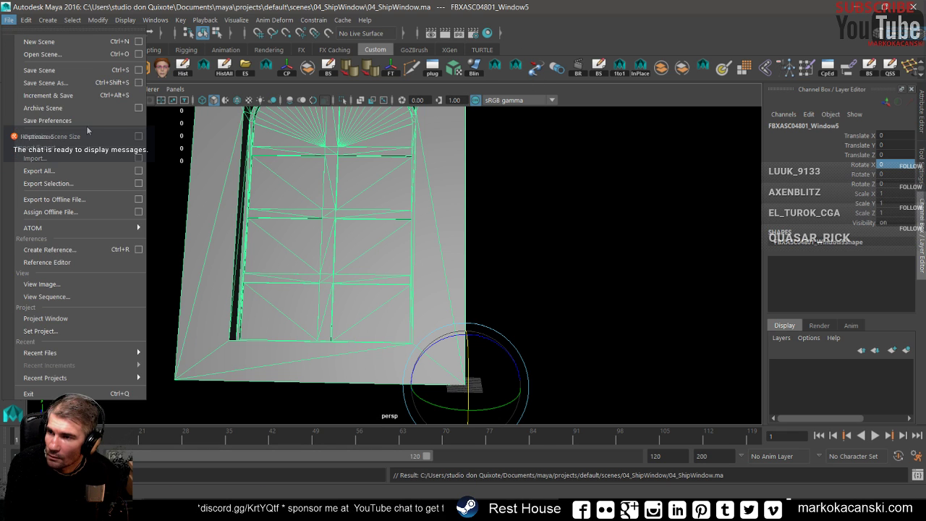
click(79, 83)
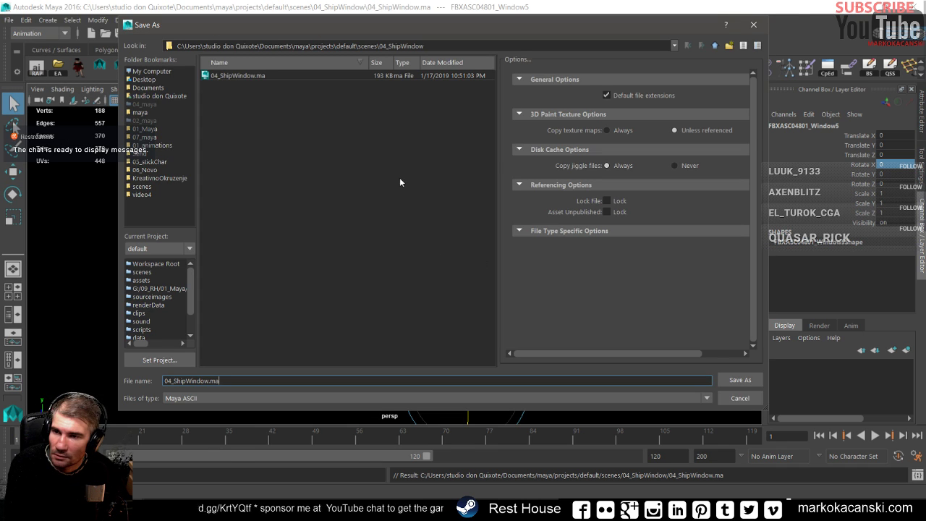
click(754, 25)
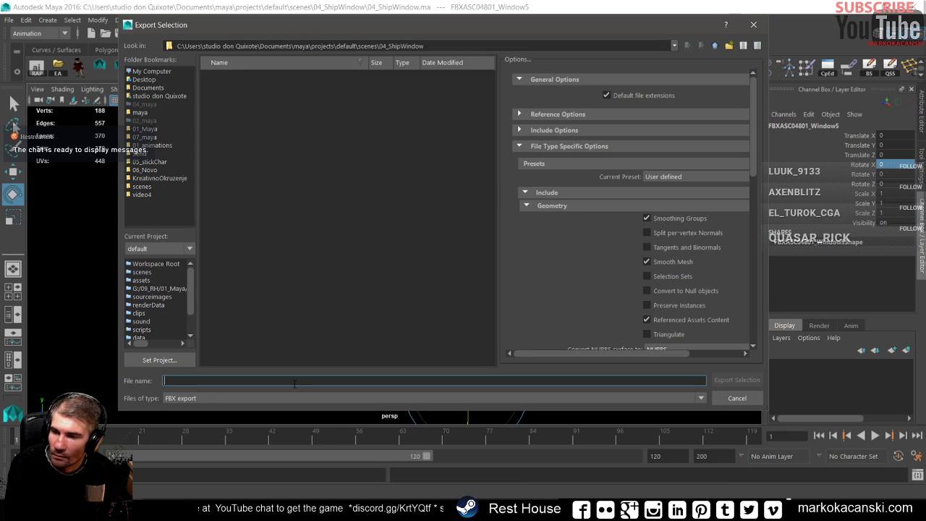
- Export the selected window as ShipWindow.fbx, dismiss the warnings, and minimize Maya
text(W)
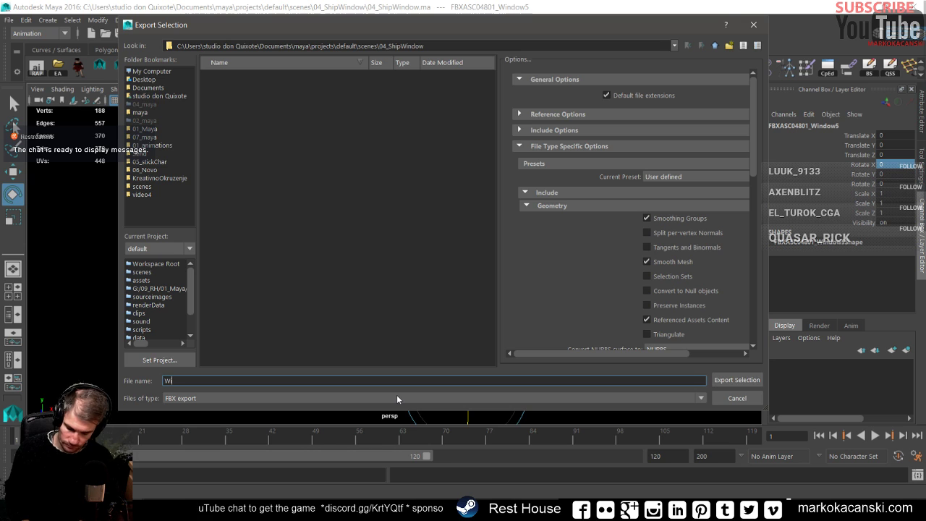
key(BackSpace)
text(ShipWin)
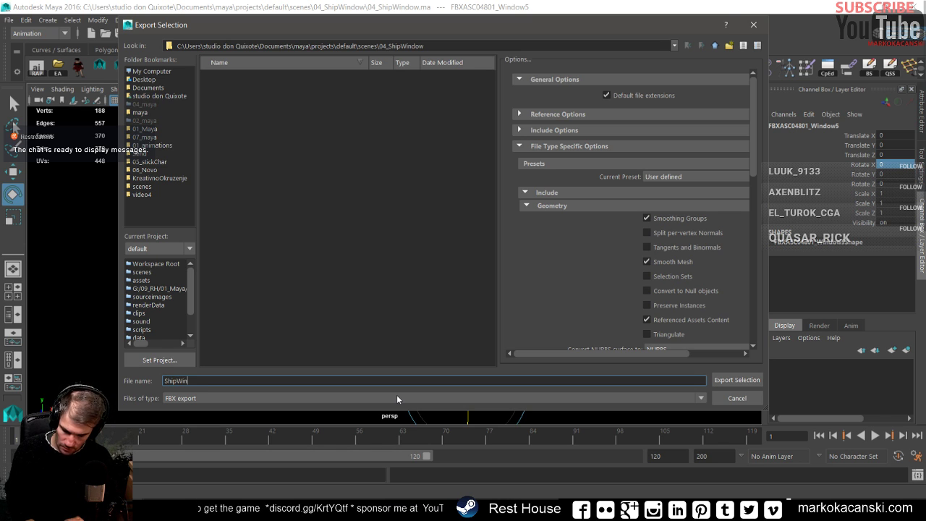
text(w)
key(Return)
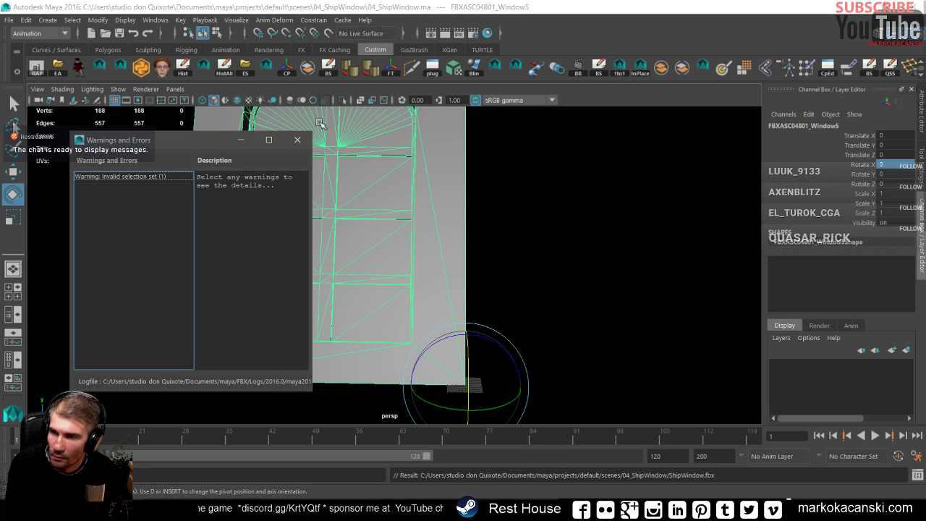
click(295, 141)
click(858, 7)
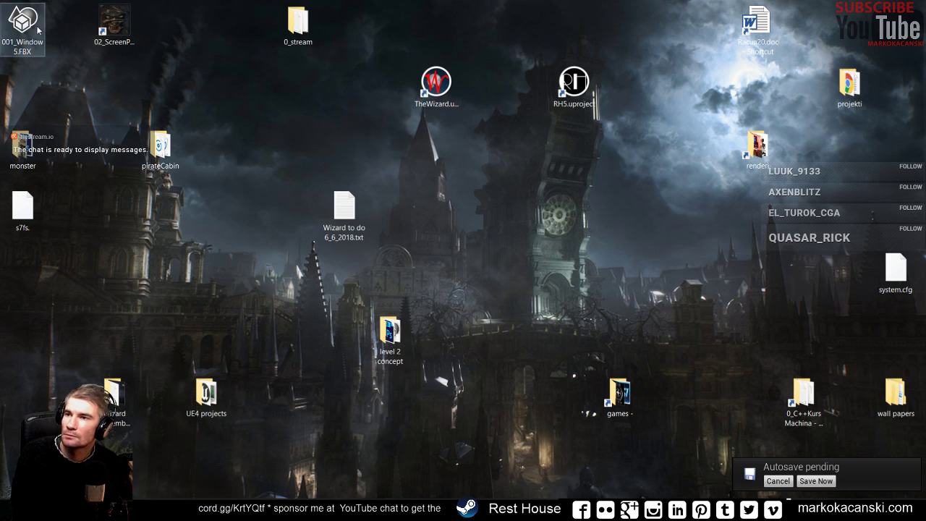
- Move the window FBX into the monster folder, then go to Unreal's 01 content folder
drag(23, 23, 23, 148)
key(super+Tab)
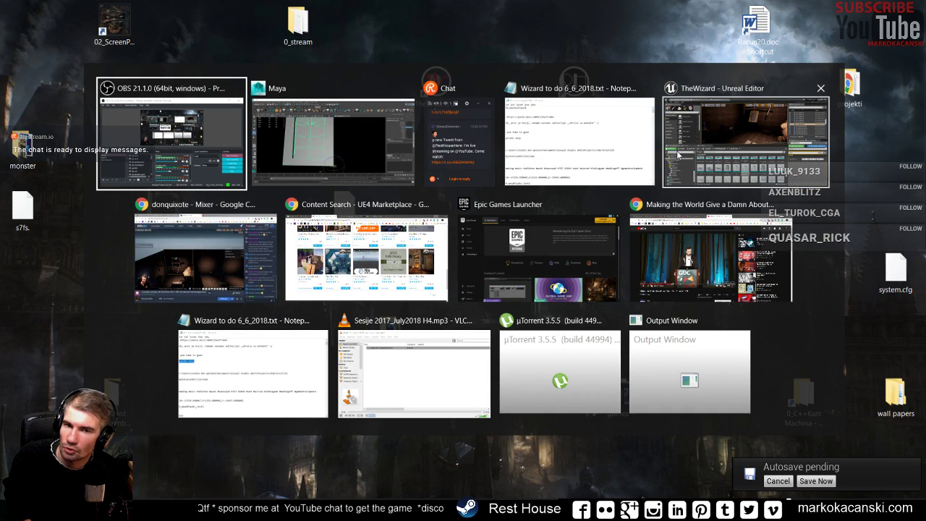
click(735, 157)
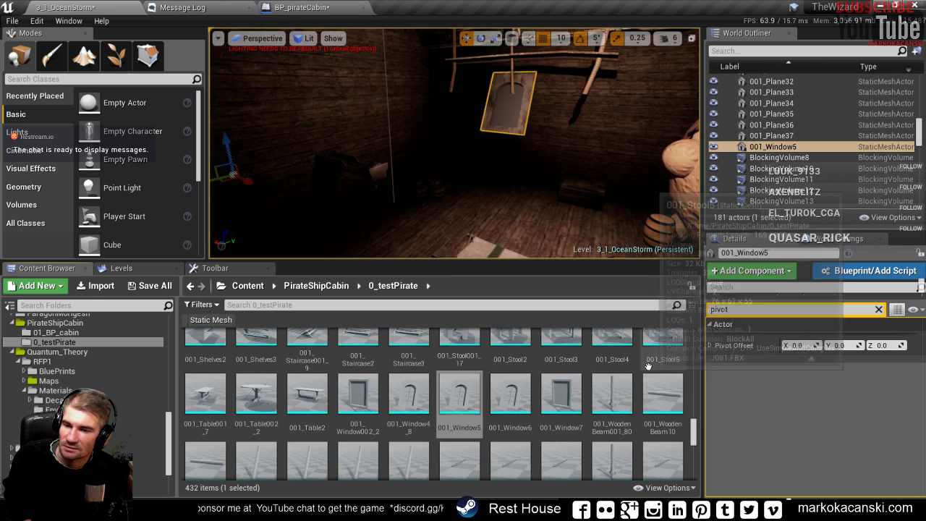
scroll(29, 351, up, 10)
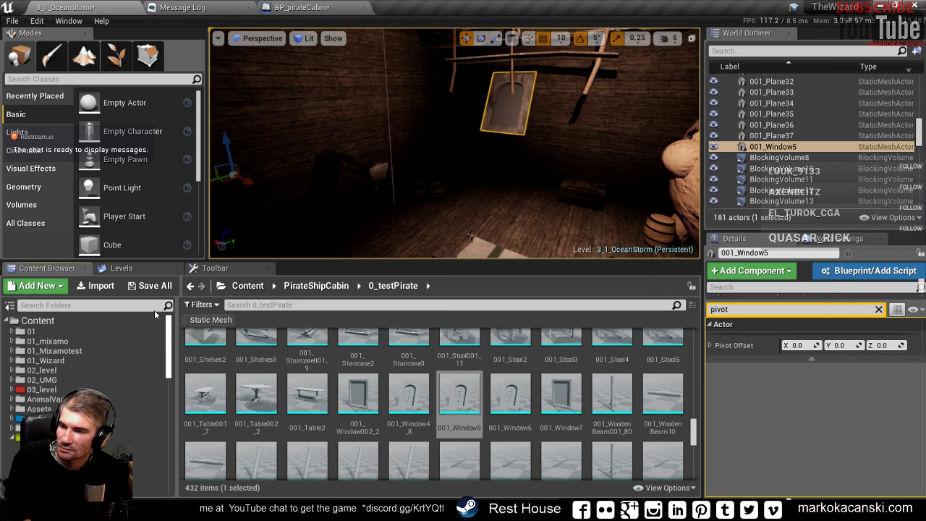
click(30, 331)
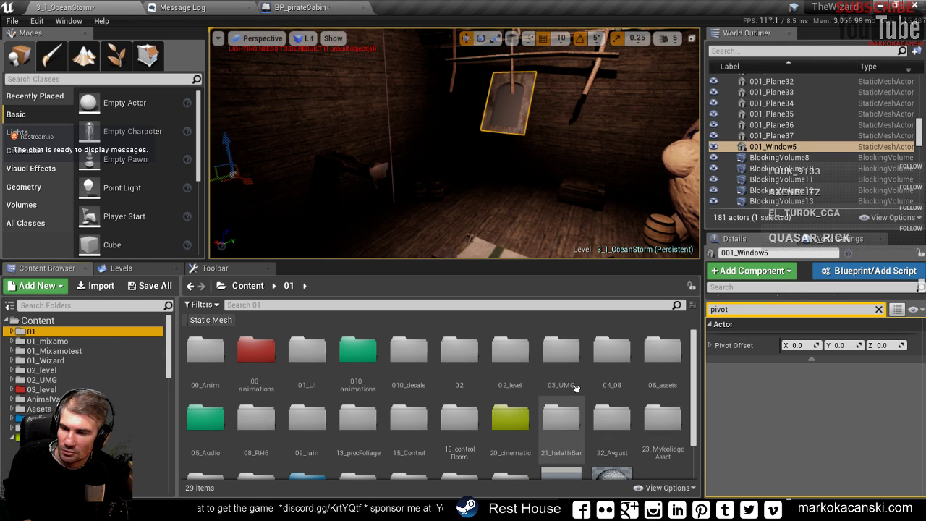
- Create a new folder named 03_Level inside the 01 folder
scroll(591, 379, down, 1)
scroll(591, 380, up, 1)
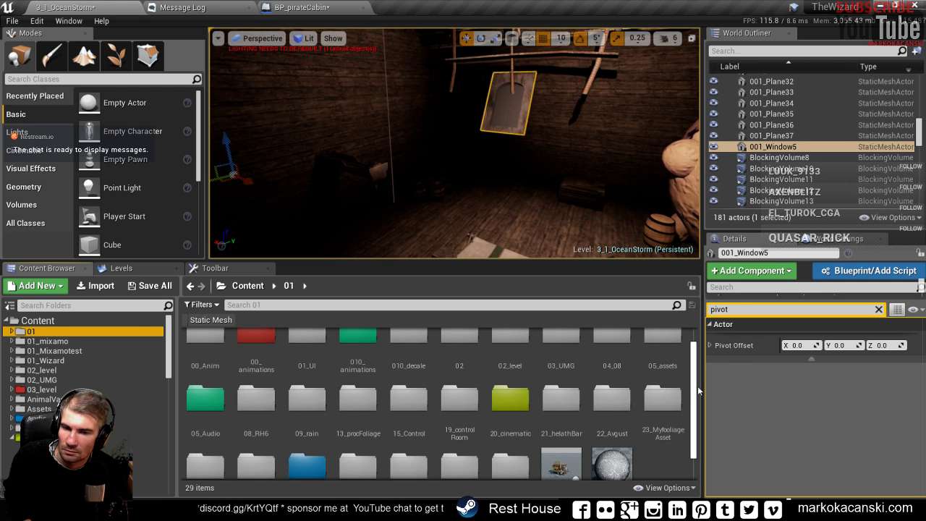
drag(693, 384, 689, 421)
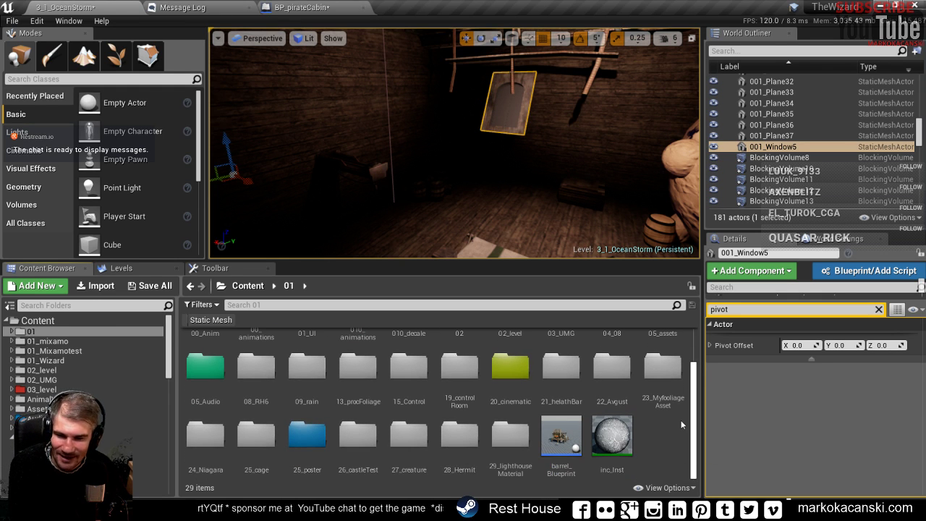
scroll(686, 404, up, 1)
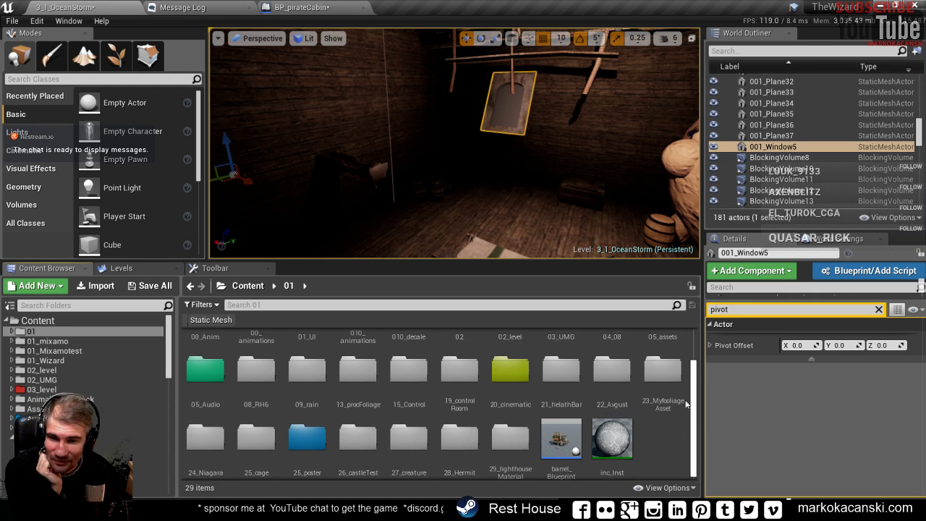
scroll(684, 391, up, 2)
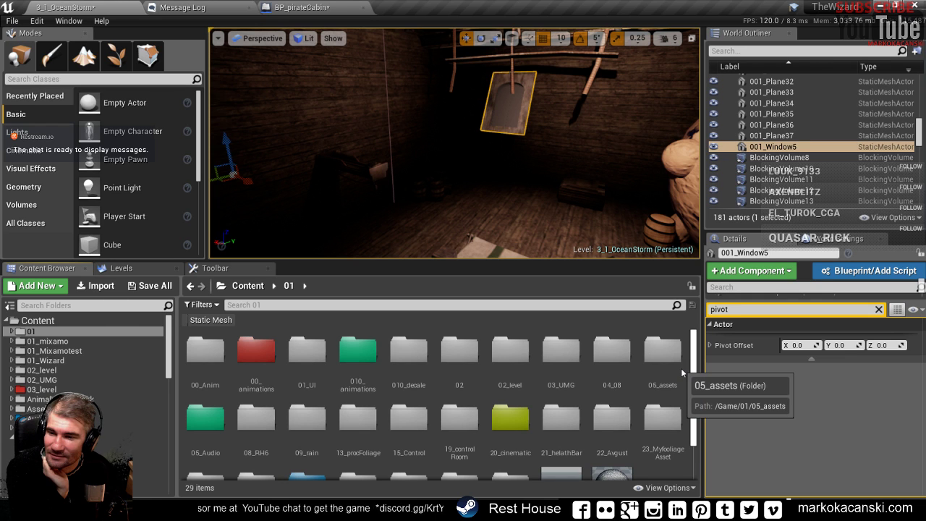
scroll(681, 373, down, 2)
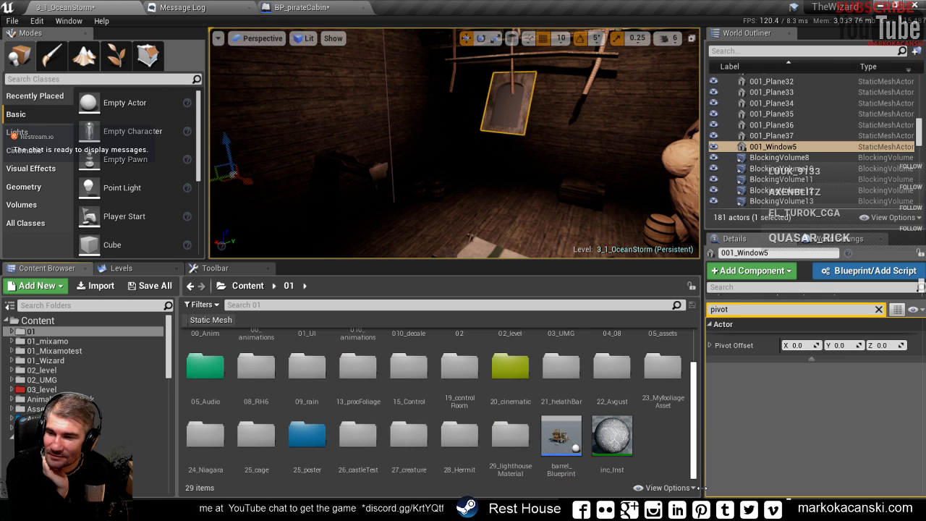
right_click(655, 439)
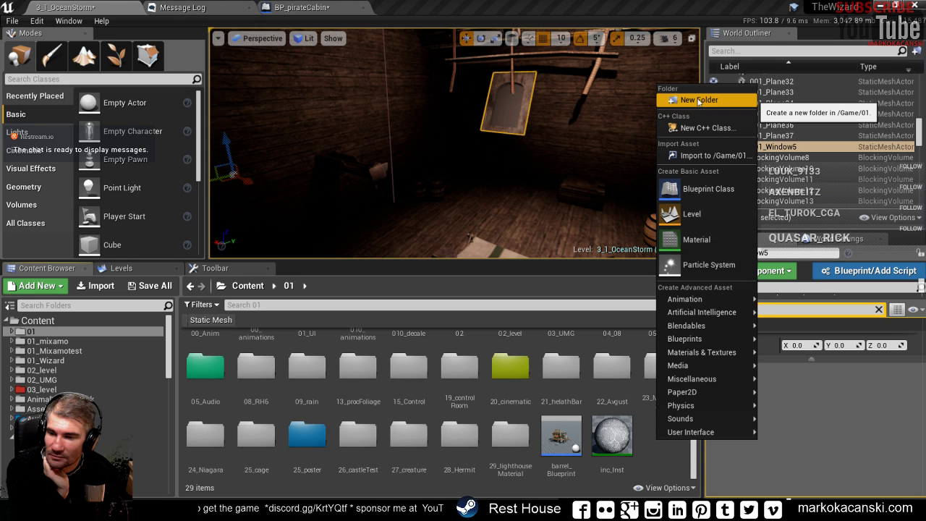
click(698, 101)
text(0)
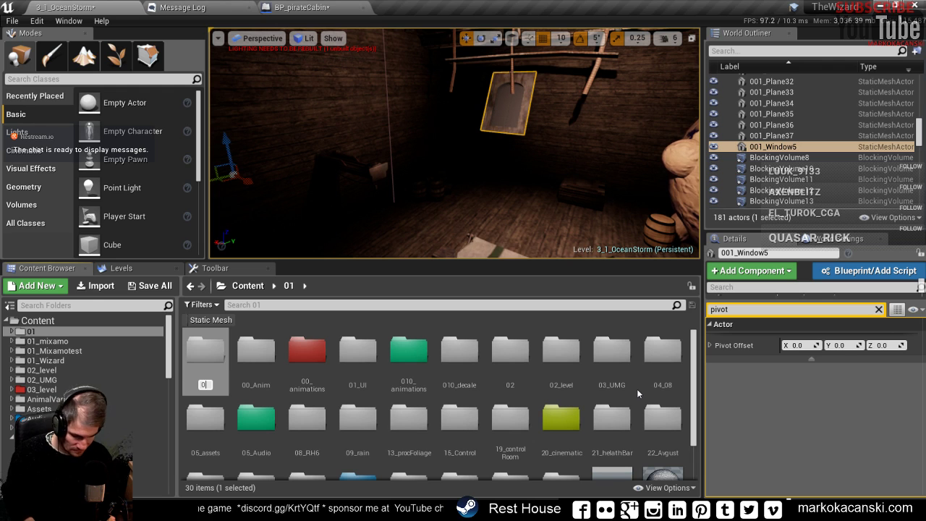
text(3_)
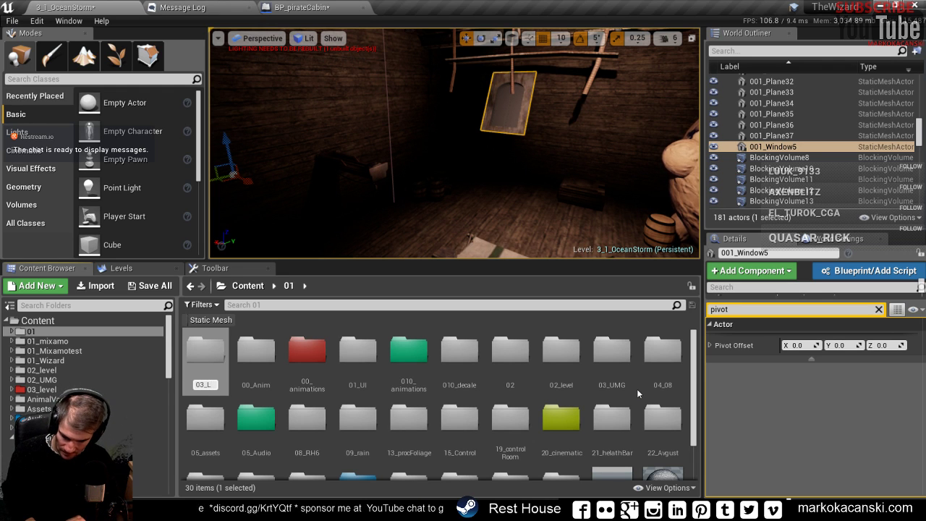
text(Level)
key(Return)
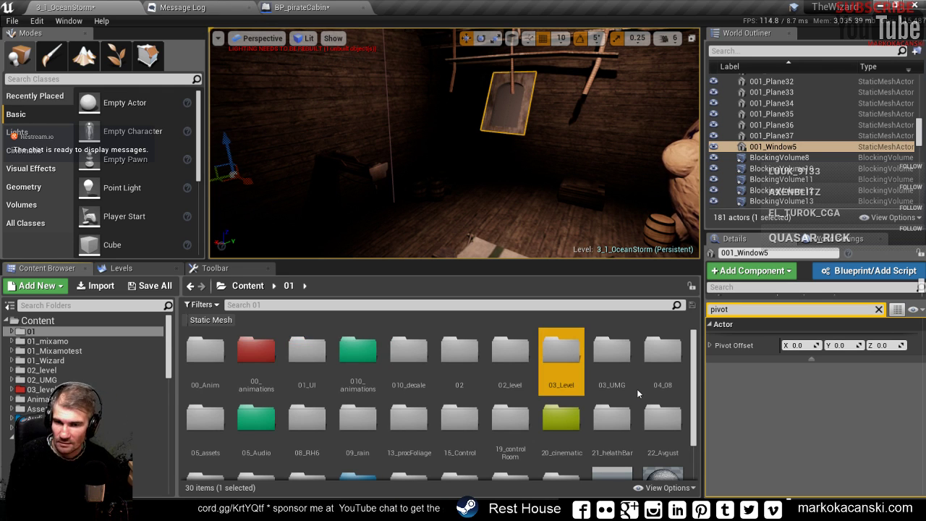
- Open 03_Level, then restore the editor to a smaller window and reposition it
double_click(562, 359)
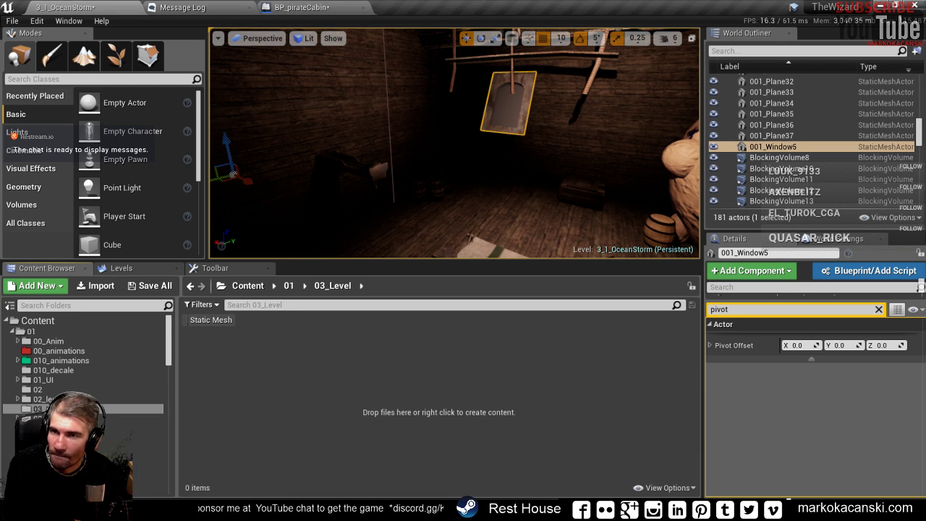
double_click(796, 7)
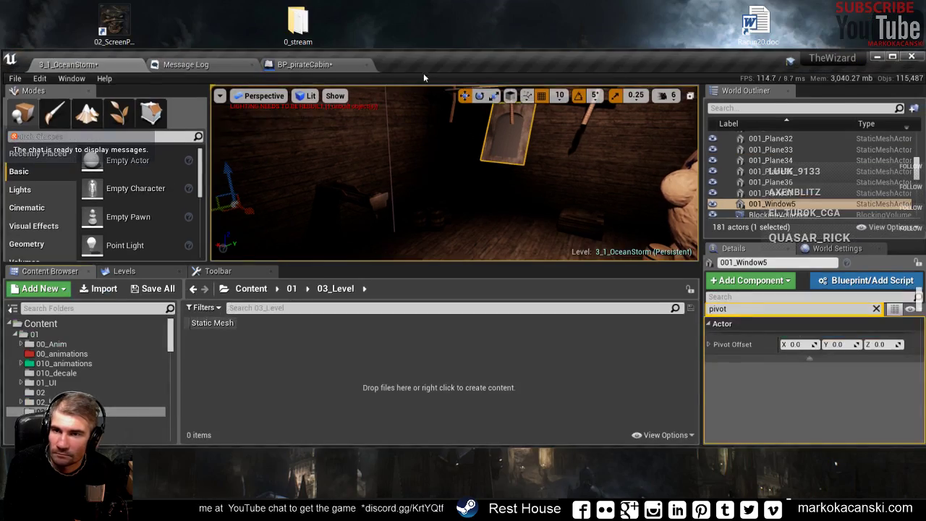
mouse_move(424, 64)
mouse_down()
mouse_move(499, 36)
mouse_move(468, 33)
mouse_up()
key(alt+Tab)
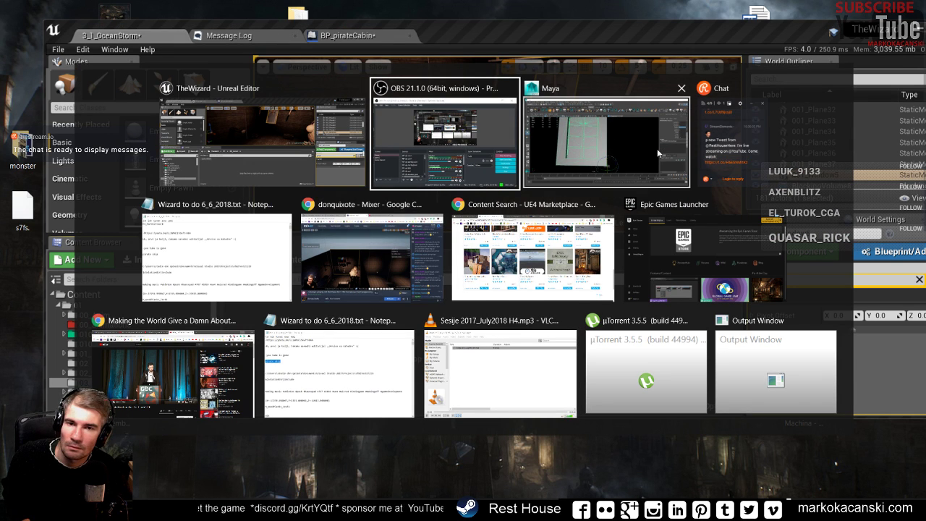
click(640, 150)
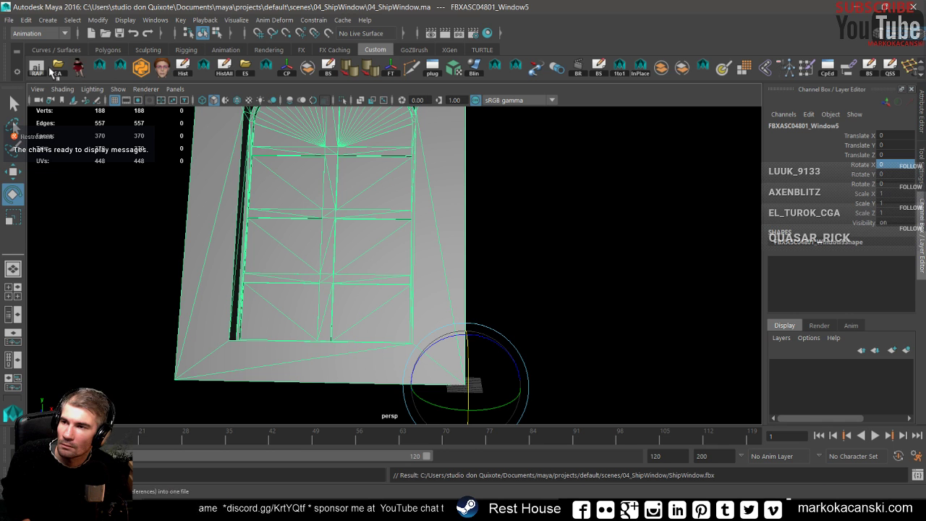
key(ctrl+alt+e)
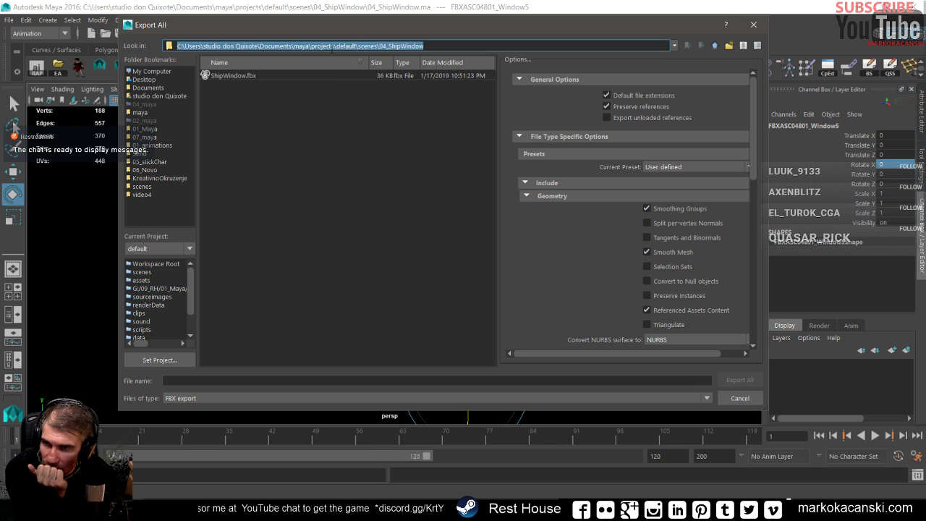
right_click(332, 48)
click(372, 96)
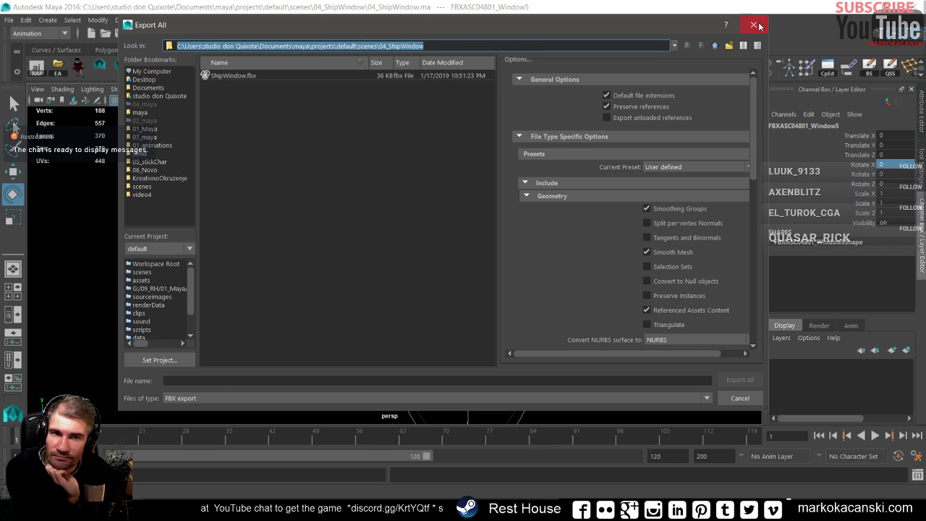
click(754, 25)
key(alt+Tab)
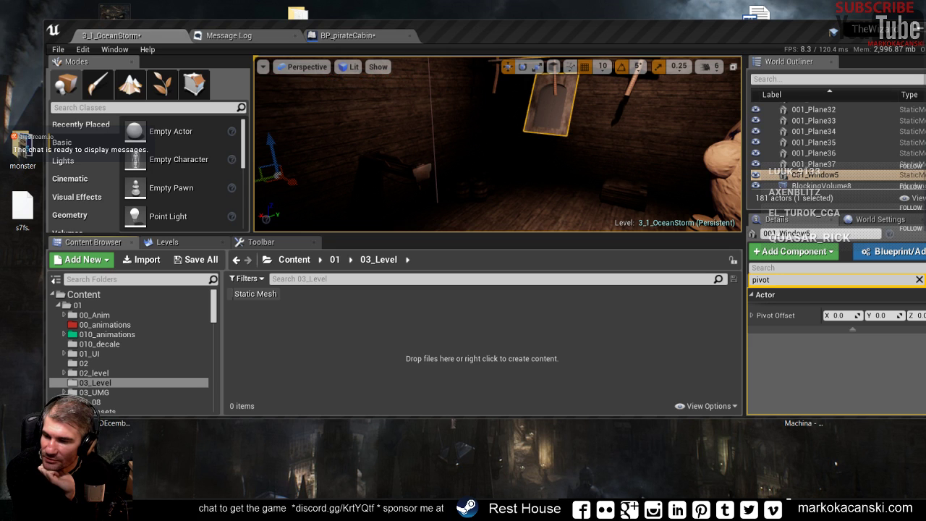
- Open the Maya export folder in File Explorer and browse up to the default project folder
key(super+e)
click(391, 70)
right_click(387, 73)
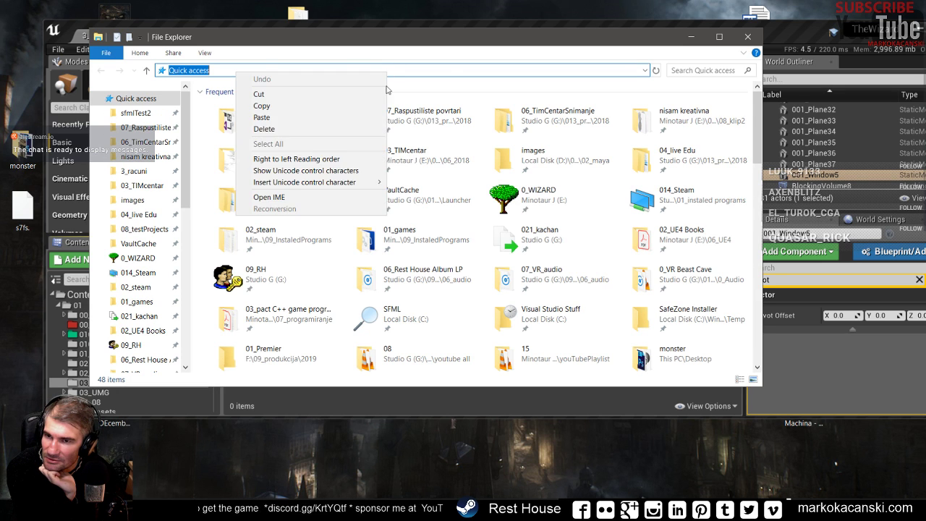
click(344, 117)
key(Return)
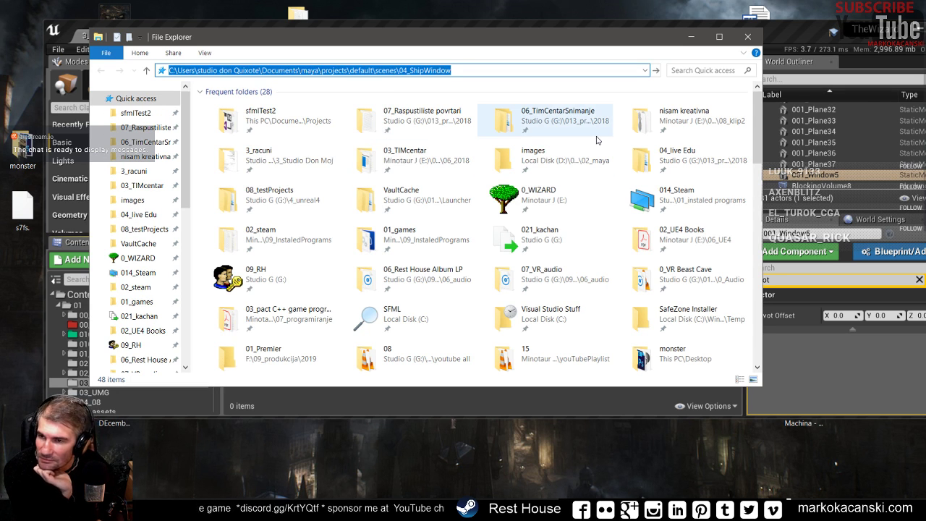
key(alt+Up)
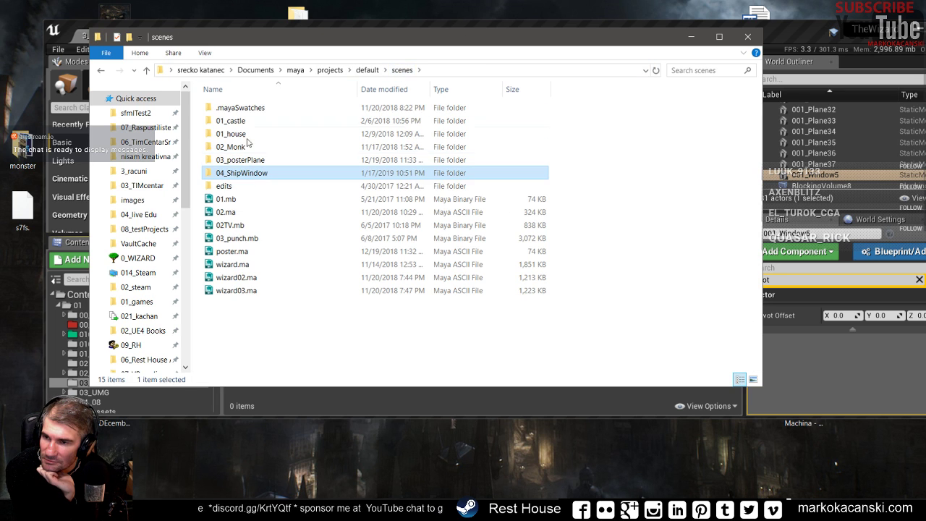
right_click(236, 180)
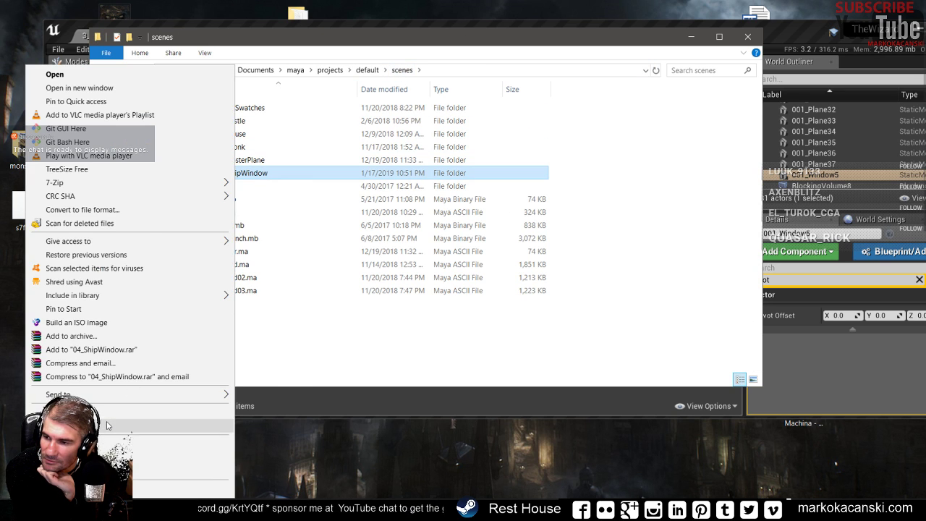
key(Escape)
click(367, 70)
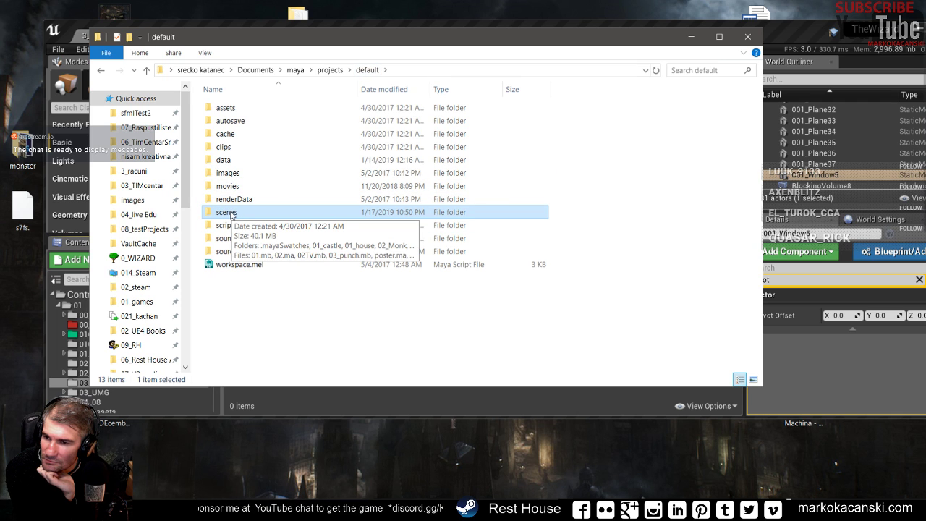
- Copy the default scenes folder and paste it into E:\0_WIZARD\04_maya\scenes
right_click(231, 215)
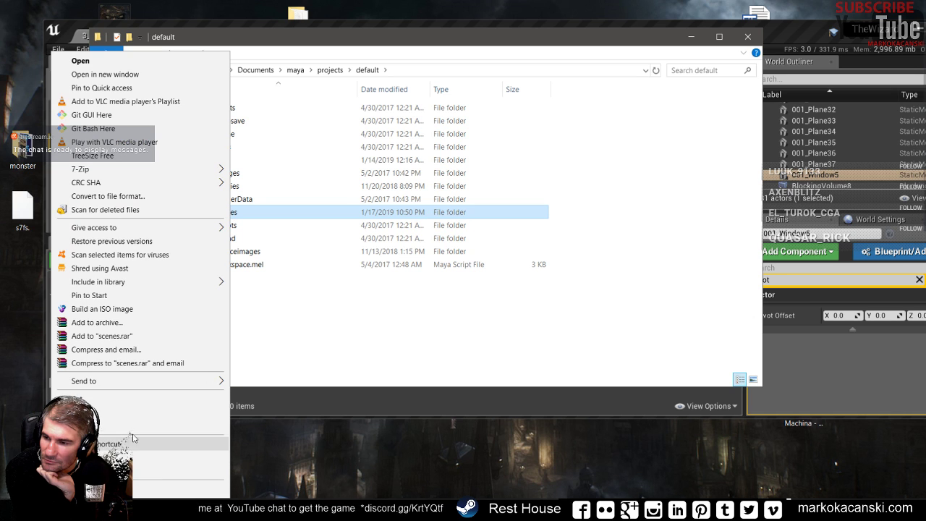
key(Escape)
double_click(224, 210)
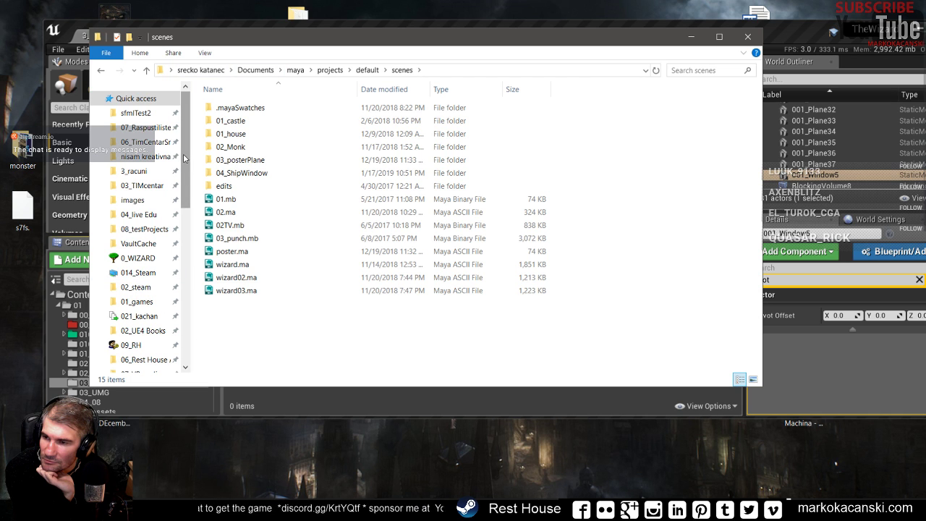
click(137, 258)
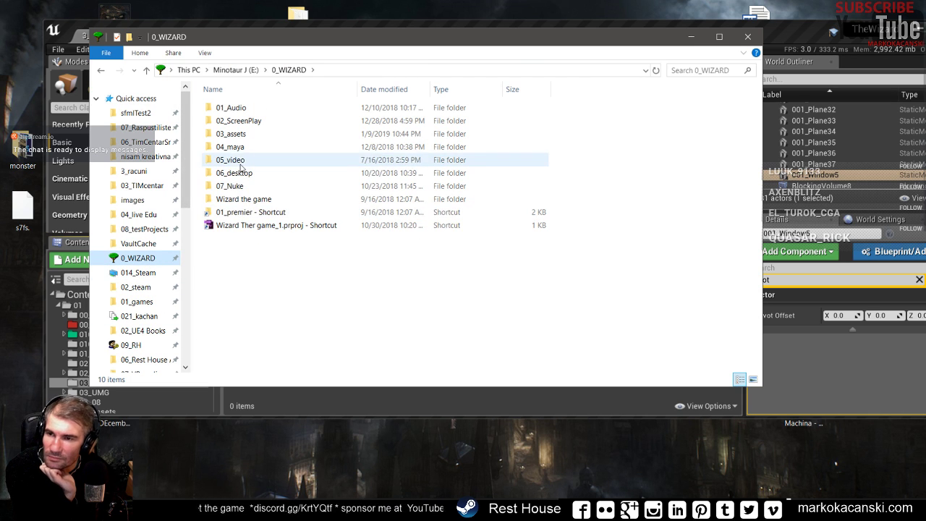
double_click(230, 147)
click(255, 162)
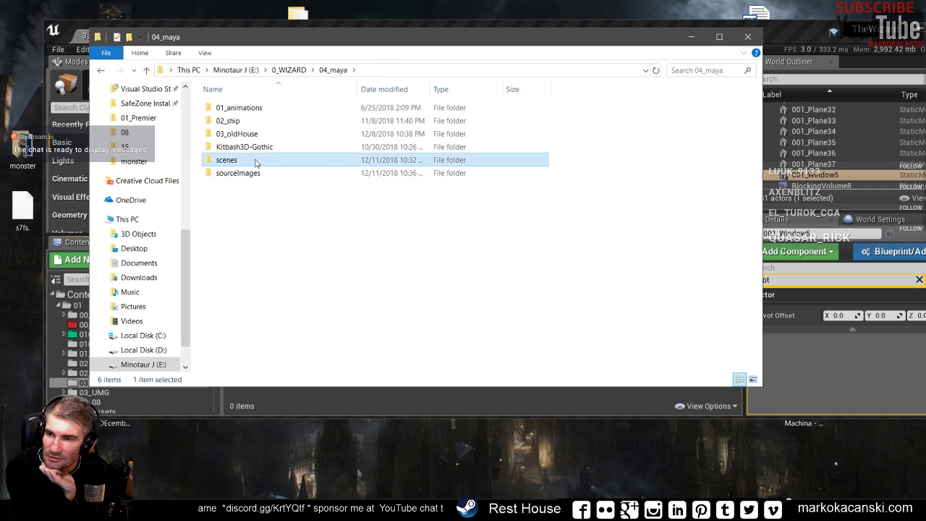
double_click(255, 162)
right_click(272, 265)
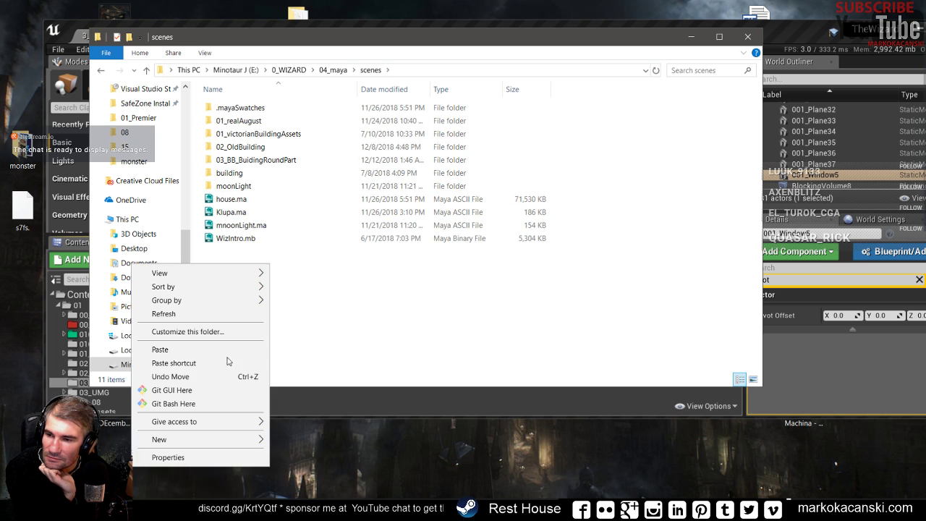
click(210, 354)
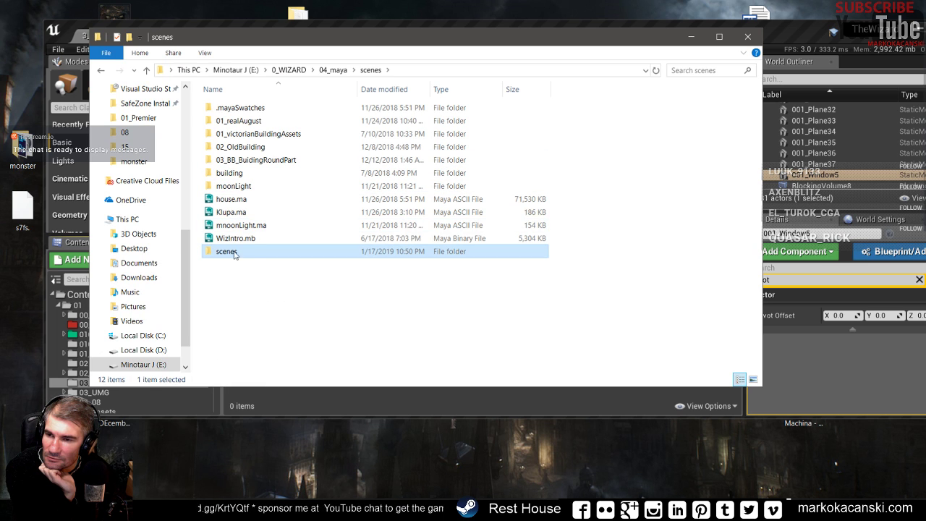
- Confirm the pasted scenes folder contains 04_ShipWindow, then close Explorer
double_click(236, 253)
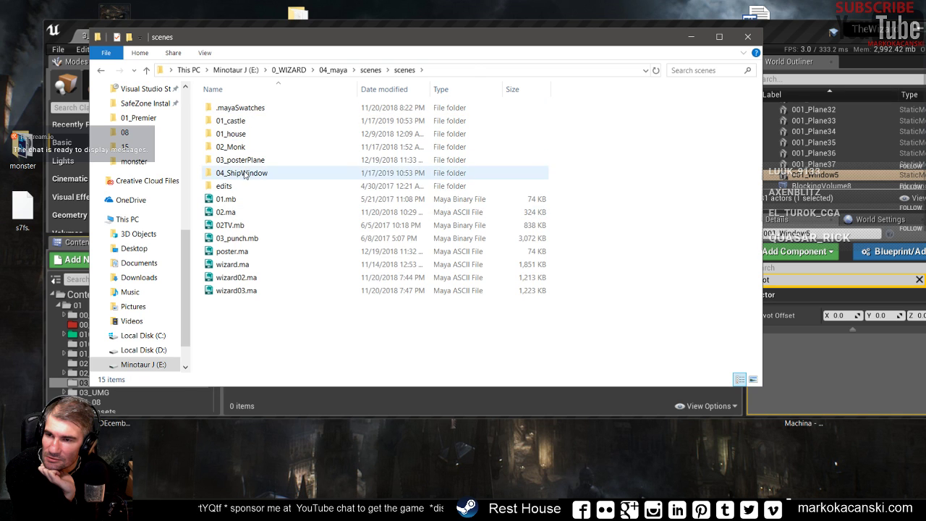
double_click(243, 173)
click(750, 38)
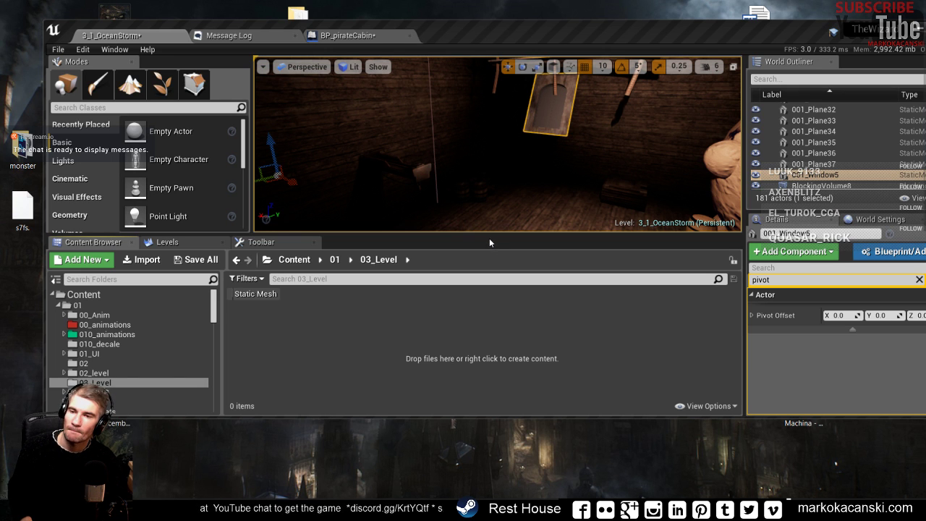
- Switch to Maya and minimize it to get back to Unreal
key(alt+Tab)
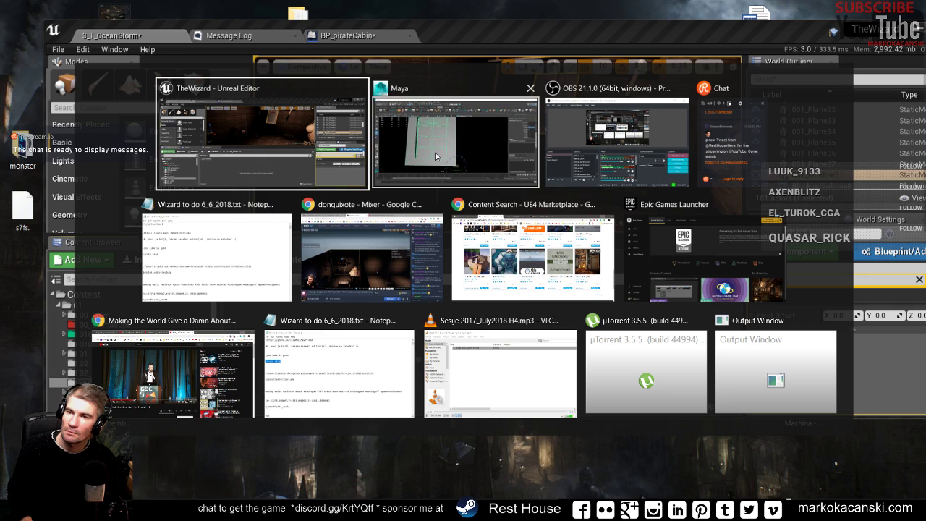
key(alt+Tab)
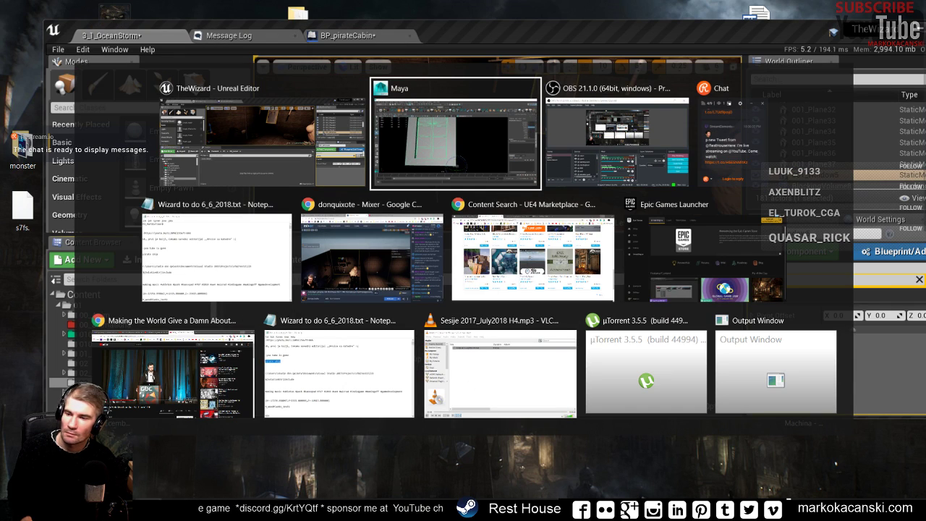
key(alt+Tab)
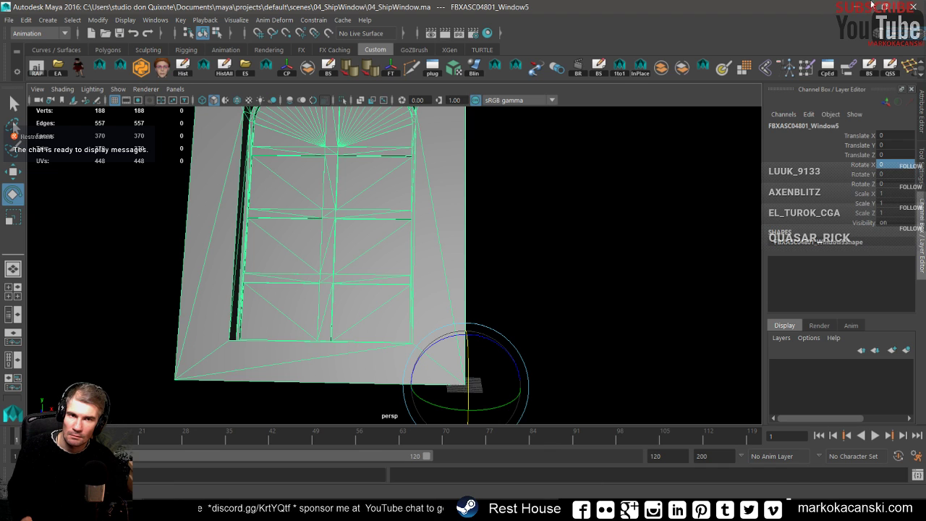
click(872, 6)
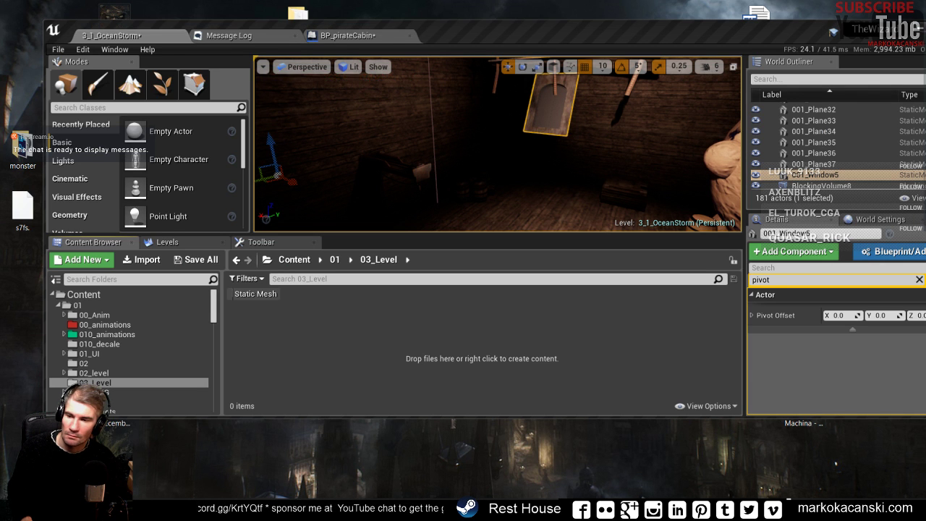
- Browse Explorer to 04_maya\scenes\scenes\04_ShipWindow, select ShipWindow.fbx, and move the window right
key(super+e)
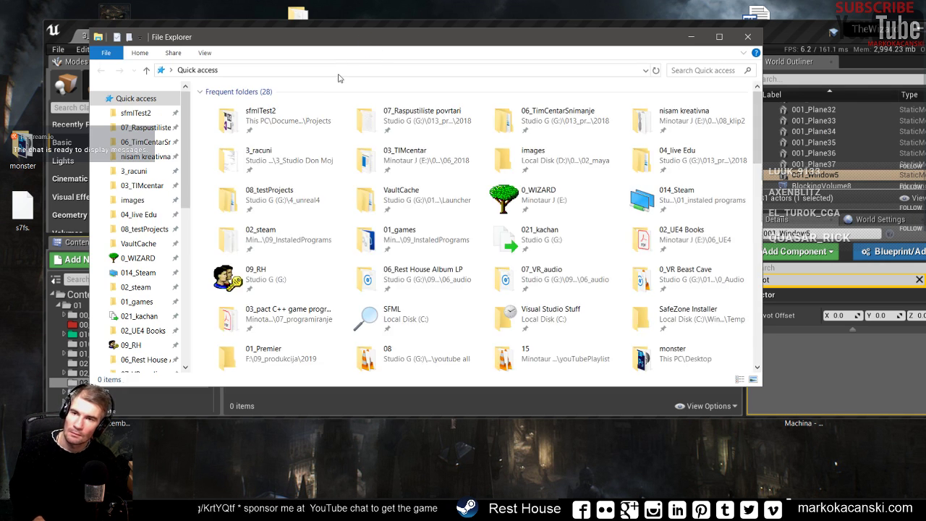
click(343, 70)
key(ctrl+v)
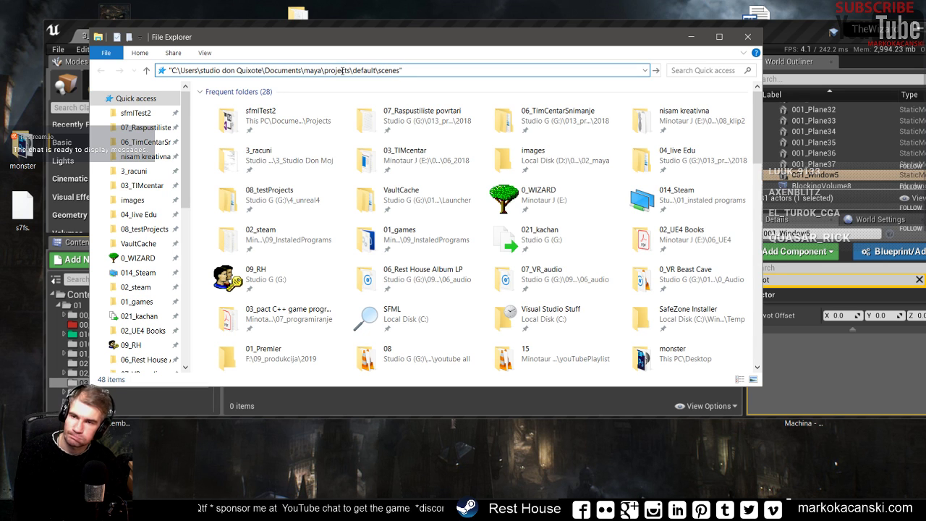
click(135, 258)
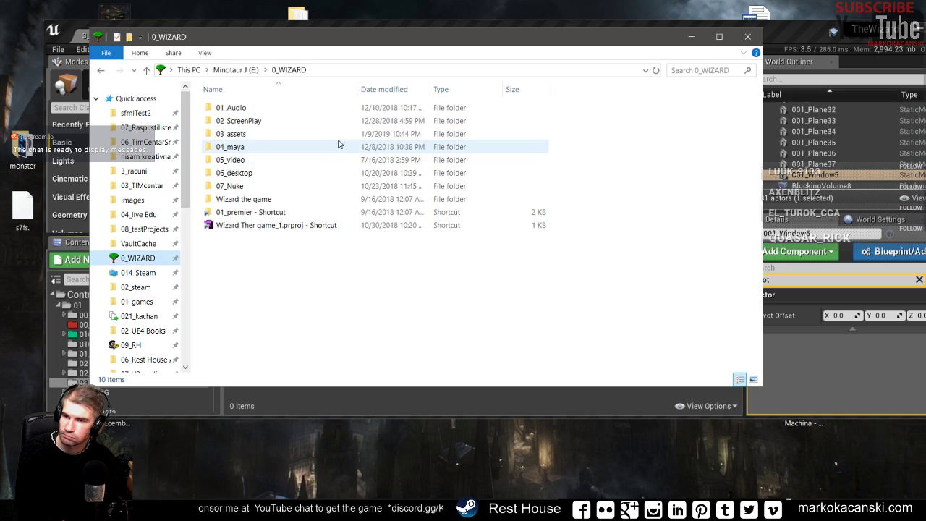
double_click(242, 147)
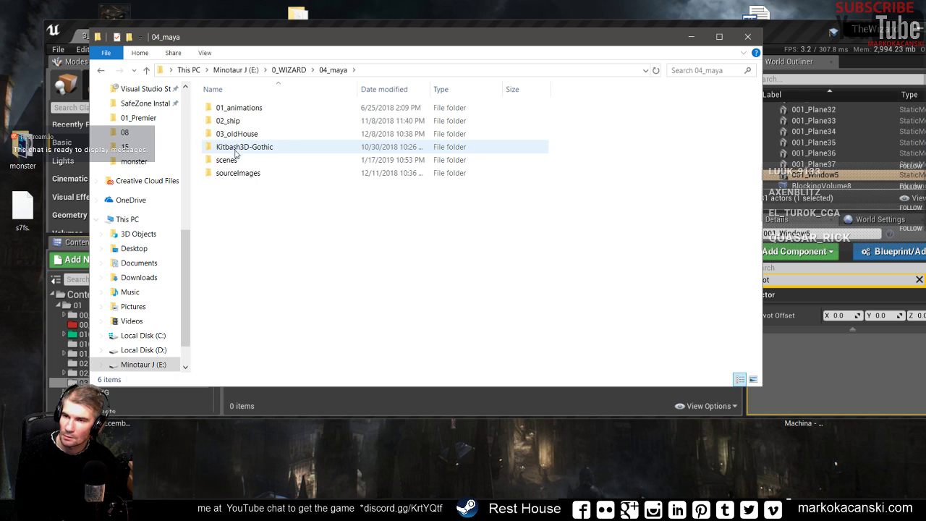
double_click(234, 159)
double_click(235, 200)
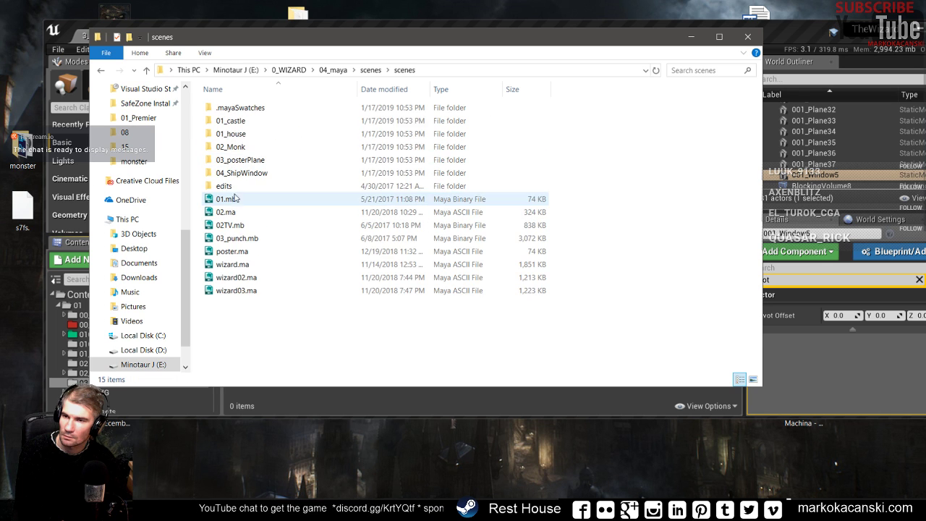
double_click(246, 174)
click(249, 123)
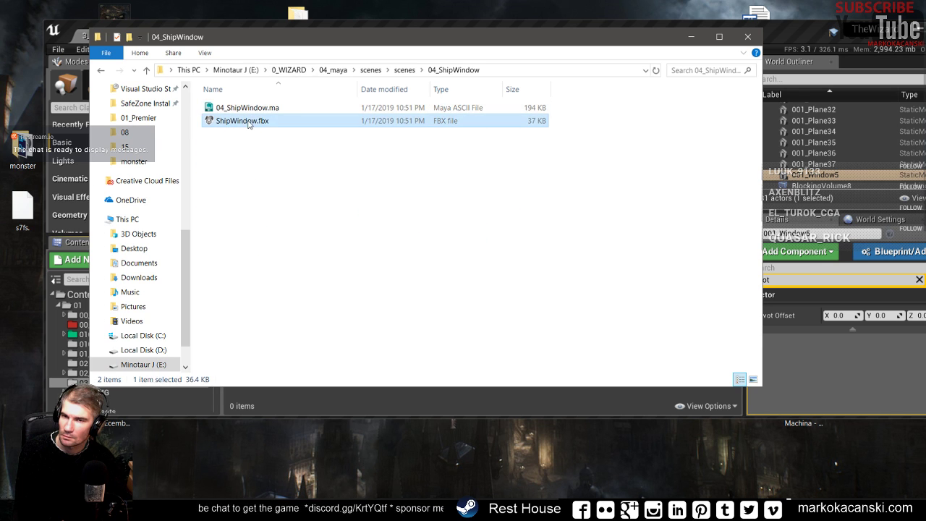
drag(358, 46, 756, 128)
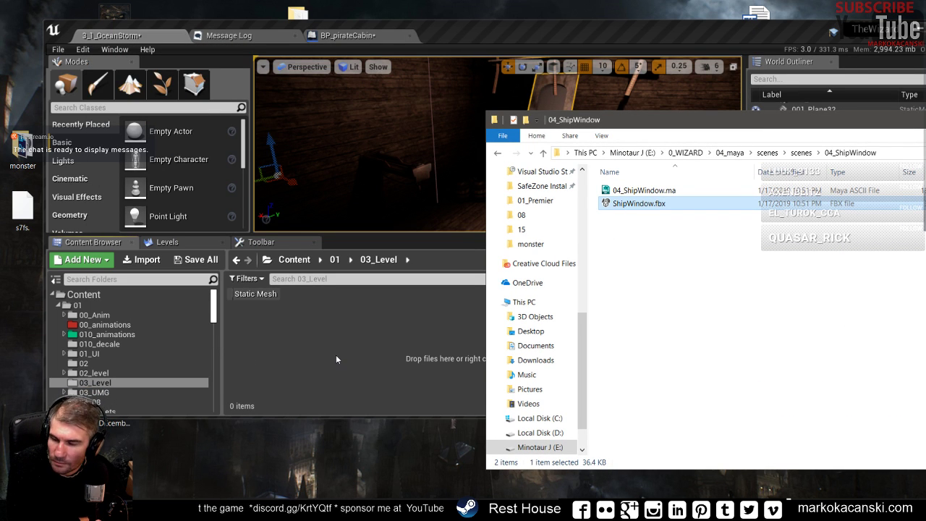
- Import ShipWindow.fbx into 03_Level with Import Materials and Import Textures turned off
drag(639, 203, 335, 360)
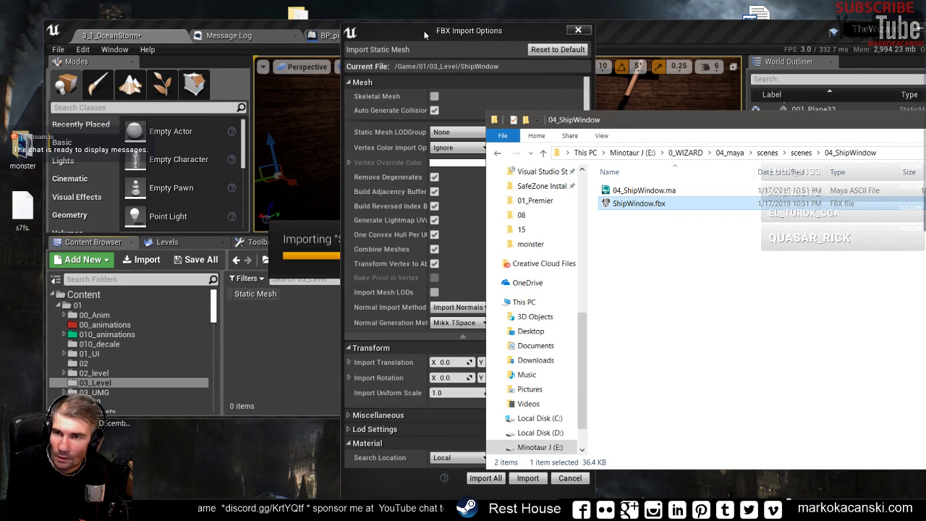
drag(424, 35, 258, 17)
scroll(276, 426, down, 2)
scroll(275, 427, down, 2)
scroll(276, 427, down, 1)
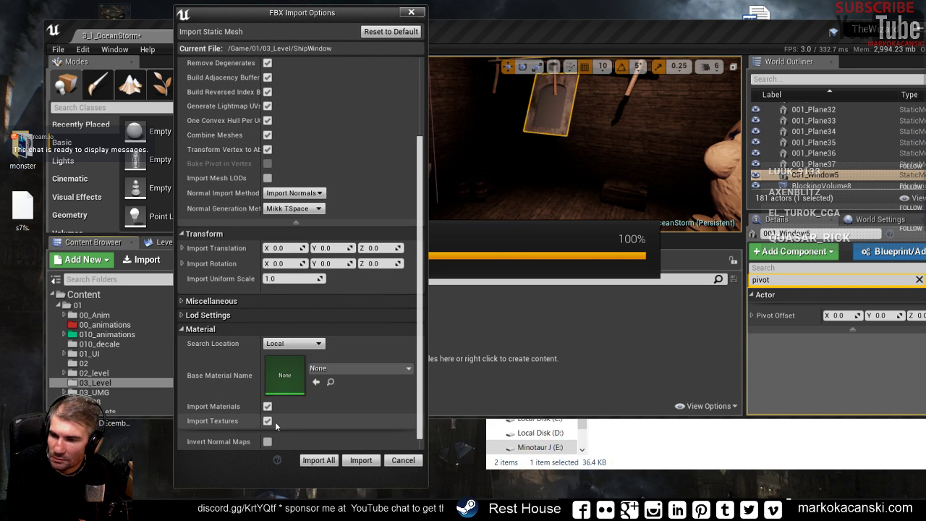
click(268, 420)
click(267, 406)
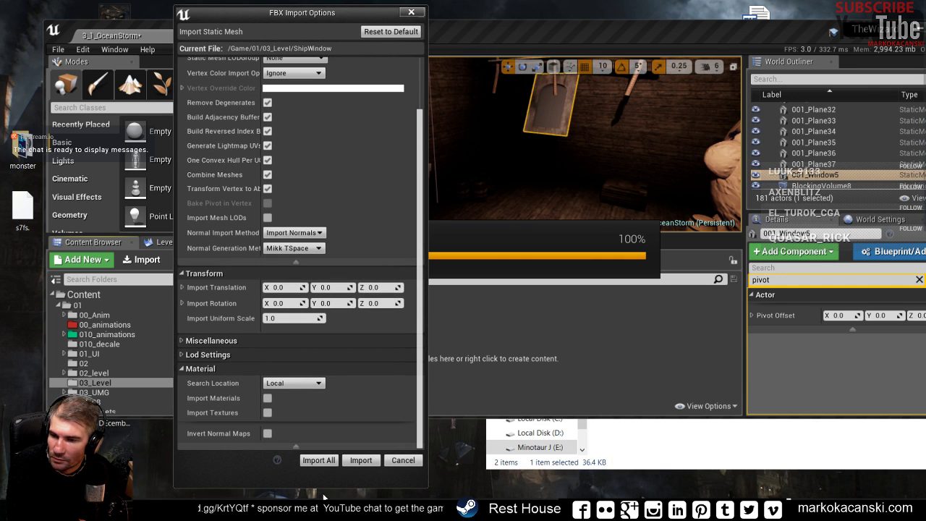
click(319, 460)
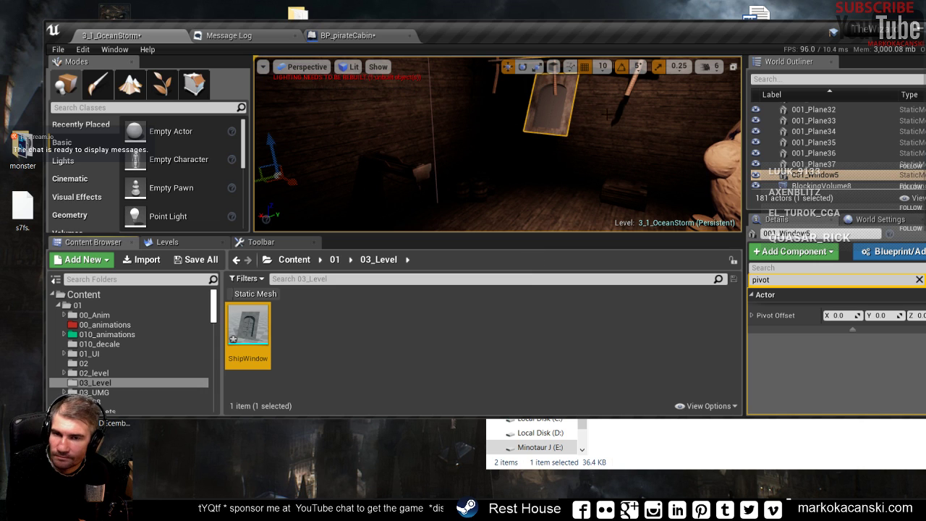
right_drag(516, 142, 517, 142)
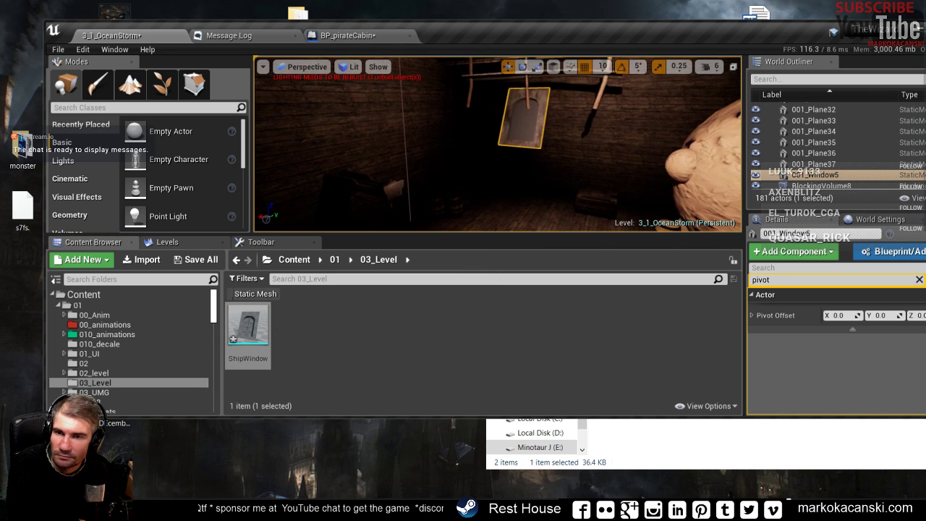
- Try replacing the old window with ShipWindow and sliding it, then undo both changes
right_click(544, 101)
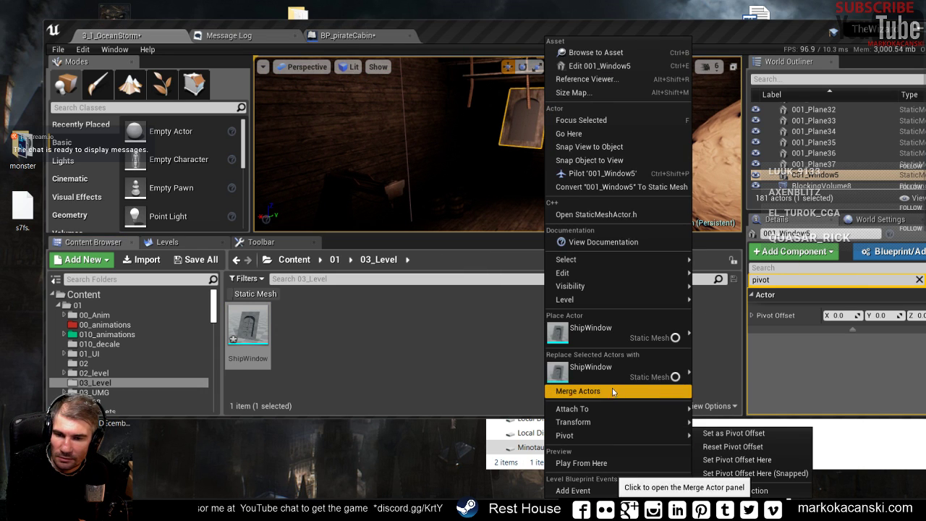
mouse_move(614, 376)
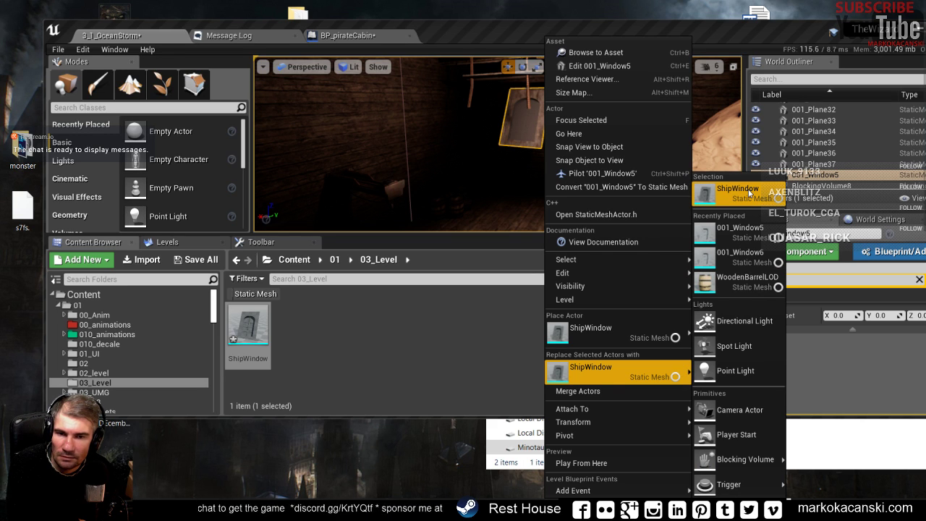
click(749, 193)
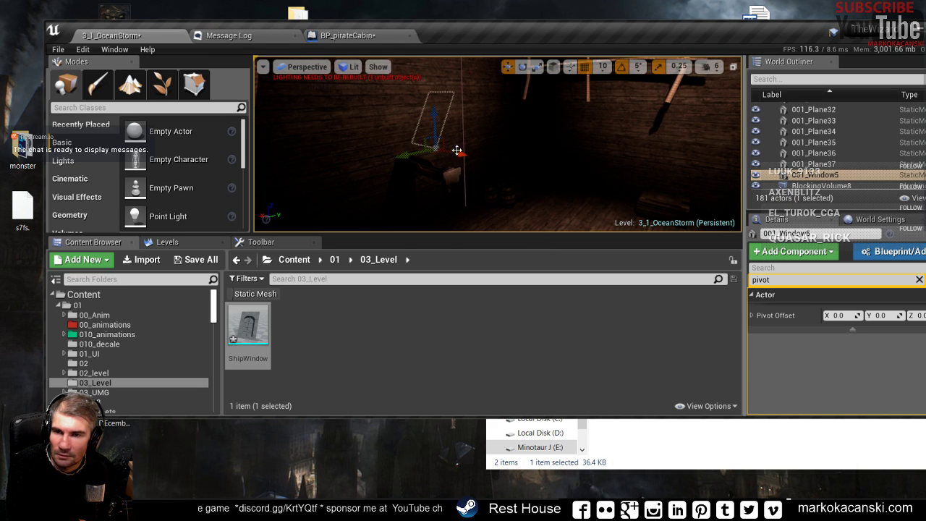
drag(279, 184, 640, 185)
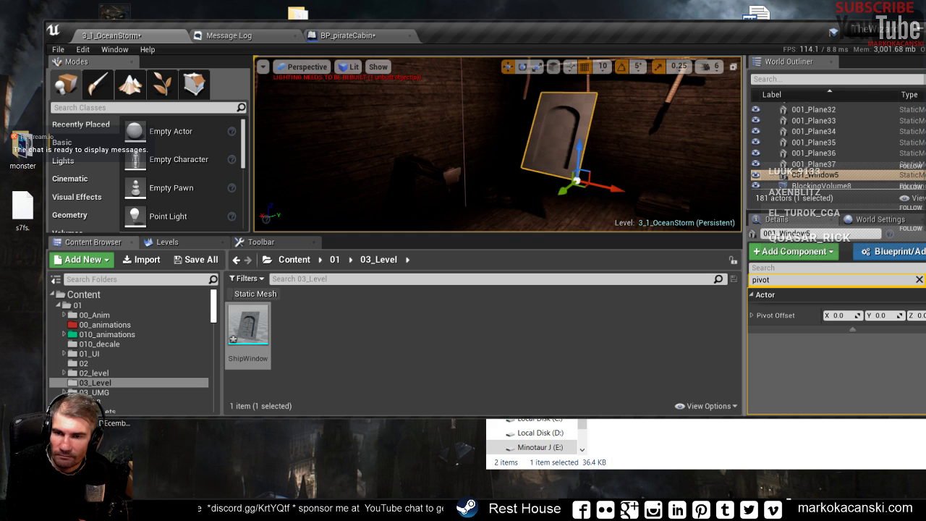
right_drag(640, 185, 694, 174)
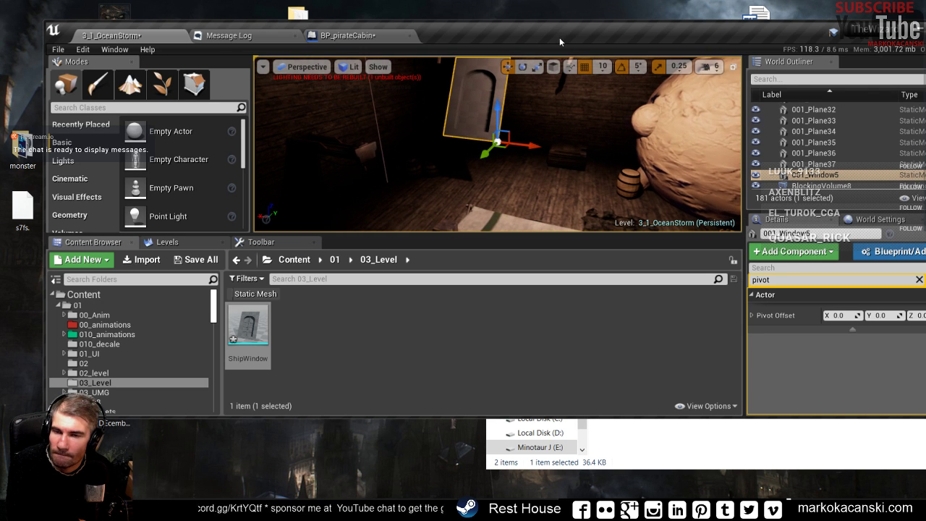
right_drag(448, 207, 469, 203)
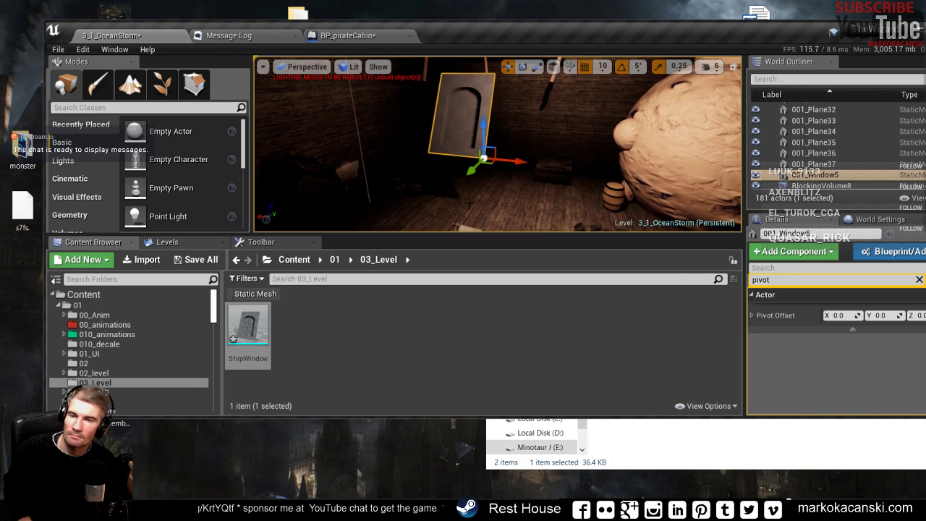
key(ctrl+z)
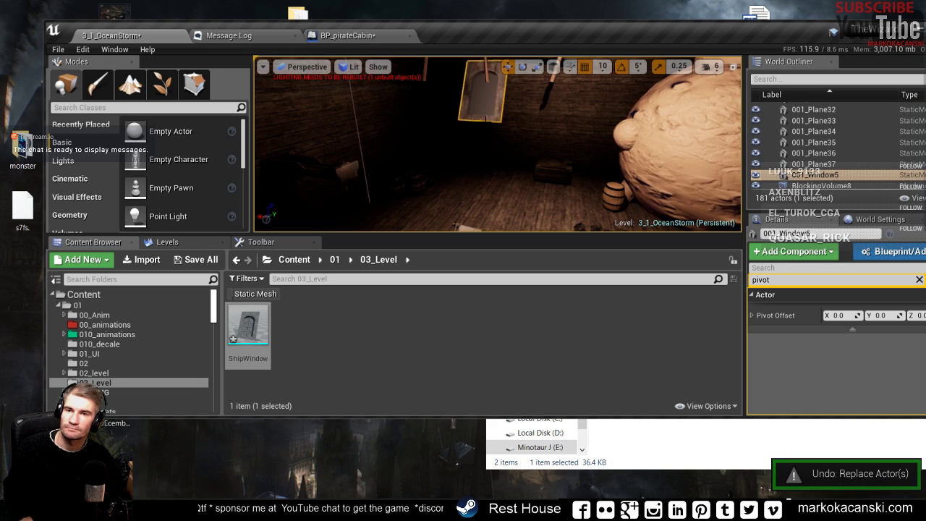
right_drag(470, 188, 499, 166)
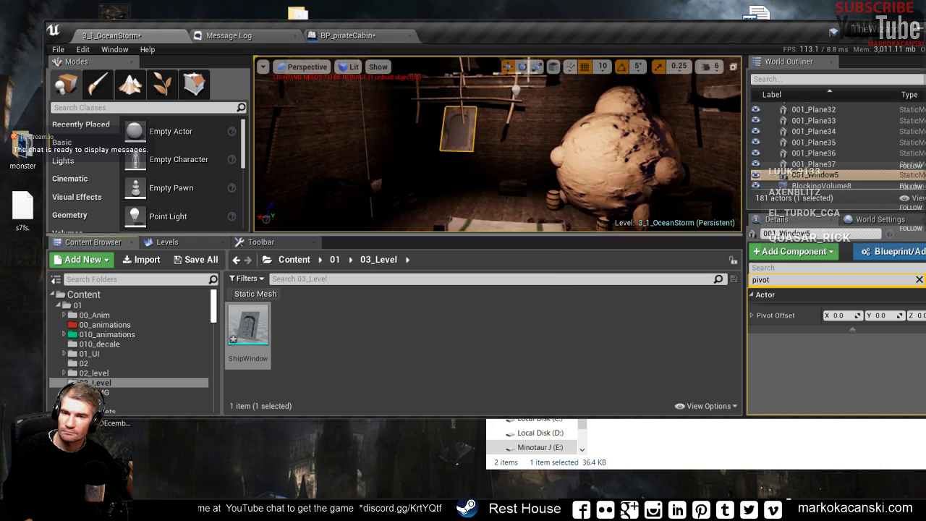
right_drag(450, 215, 451, 214)
drag(402, 137, 618, 169)
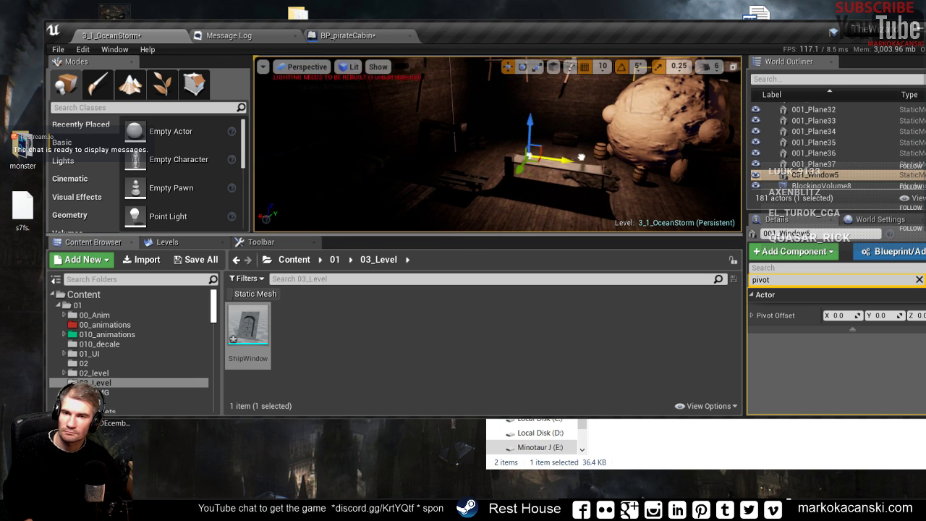
key(ctrl+z)
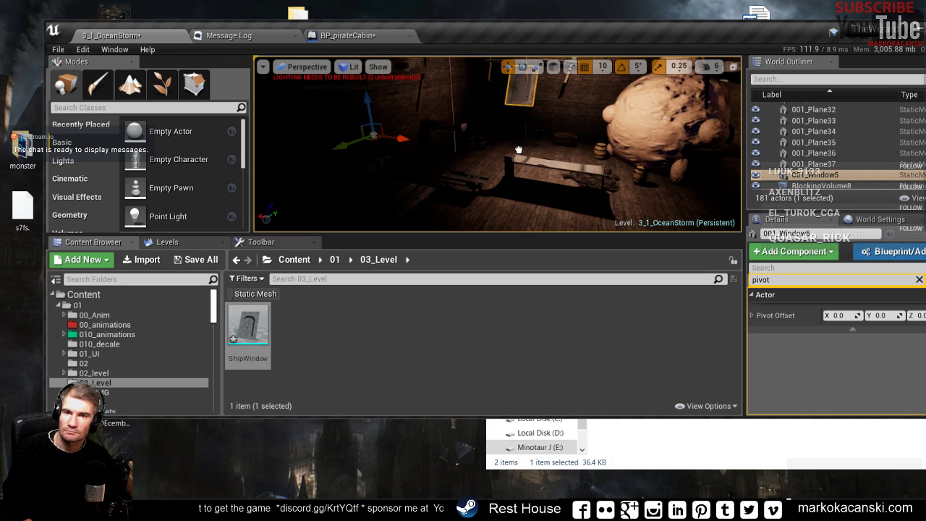
- Drag a ShipWindow mesh into the cabin and rotate it -180° around Z
mouse_move(534, 160)
mouse_down()
mouse_move(515, 142)
mouse_move(514, 95)
mouse_up()
key(e)
drag(506, 141, 578, 144)
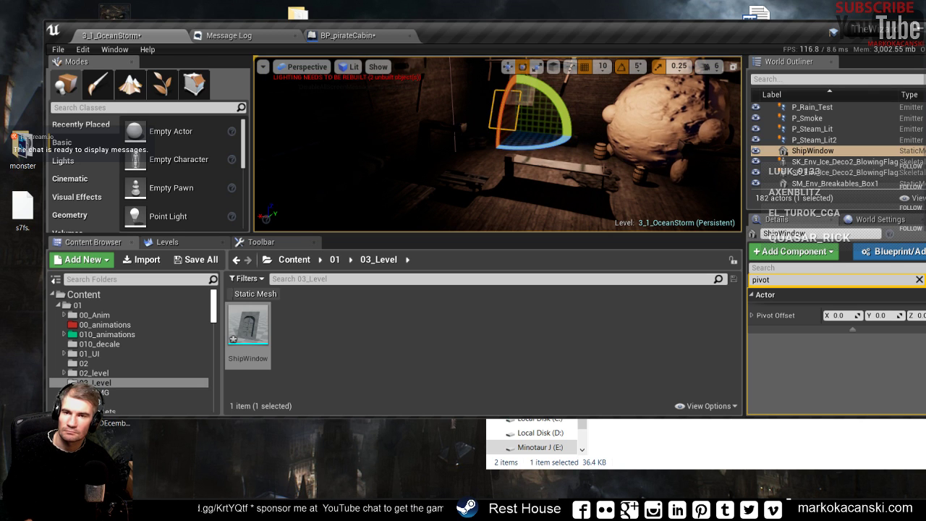
scroll(500, 145, up, 1)
scroll(499, 145, up, 1)
key(F11)
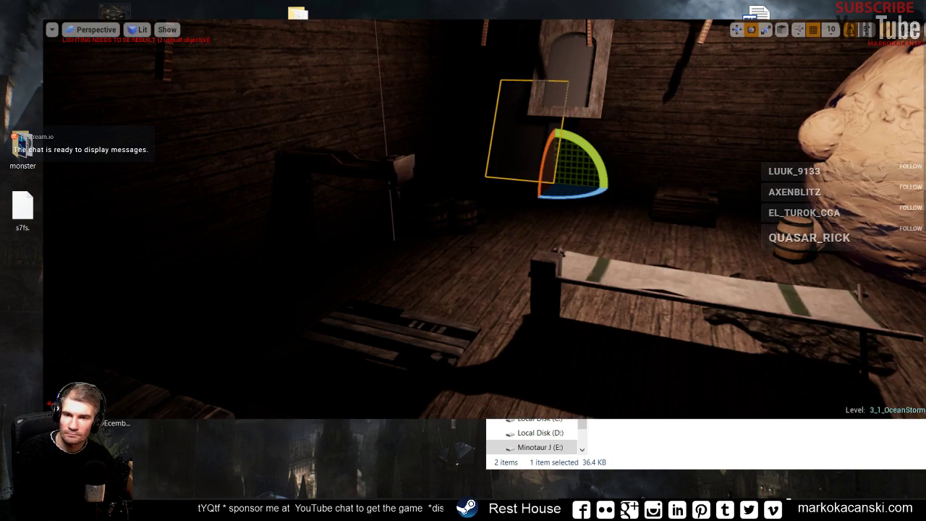
scroll(463, 217, down, 2)
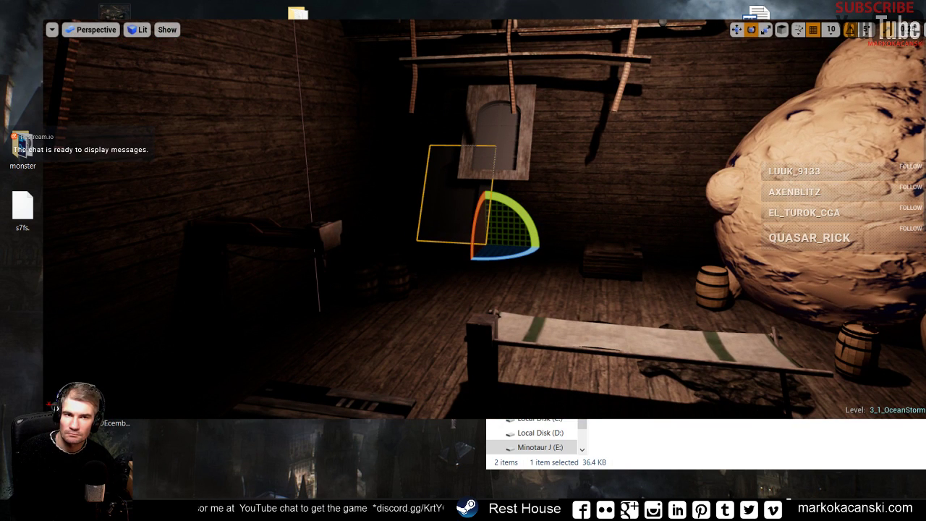
click(866, 29)
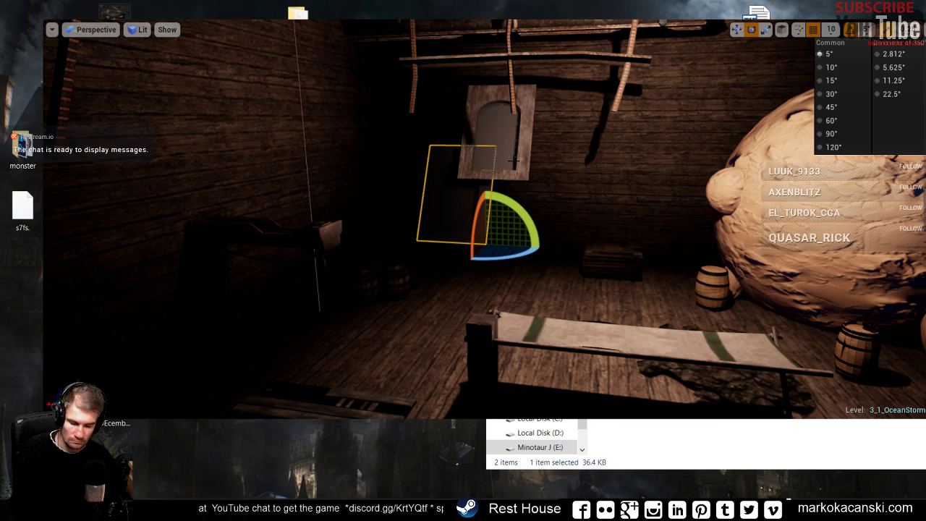
key(F11)
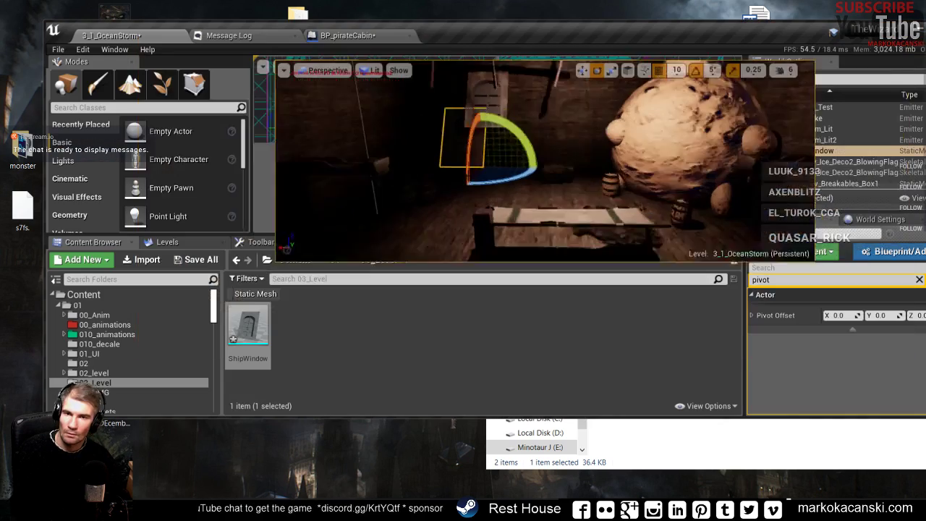
- Maximize the editor, frame the ShipWindow, and slide it sideways along X
double_click(697, 28)
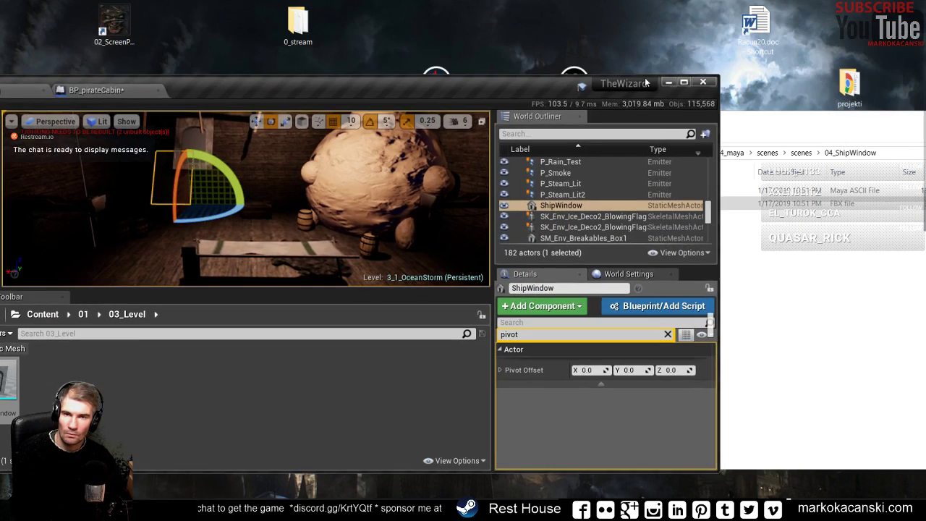
key(f)
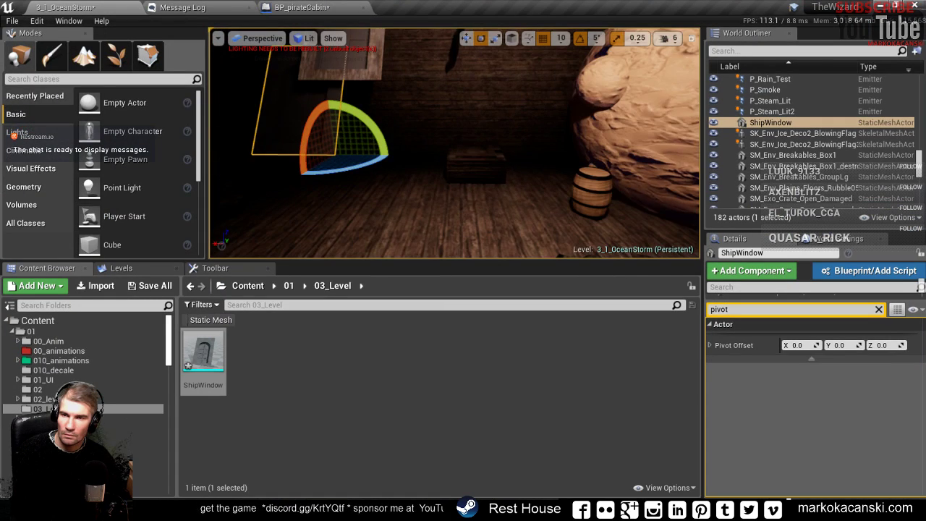
key(r)
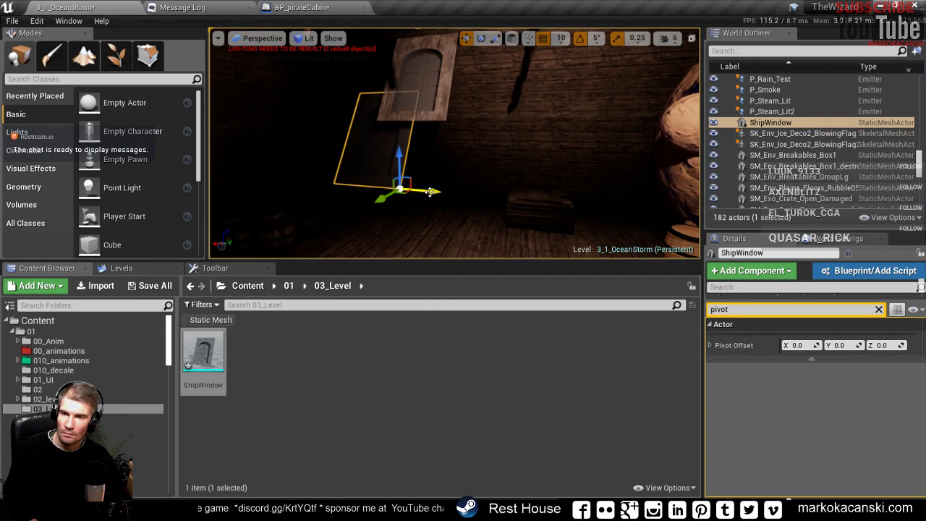
drag(431, 191, 578, 201)
- Assign the old window's MI_BaseWoodD material to ShipWindow's Element 1 slot
click(448, 69)
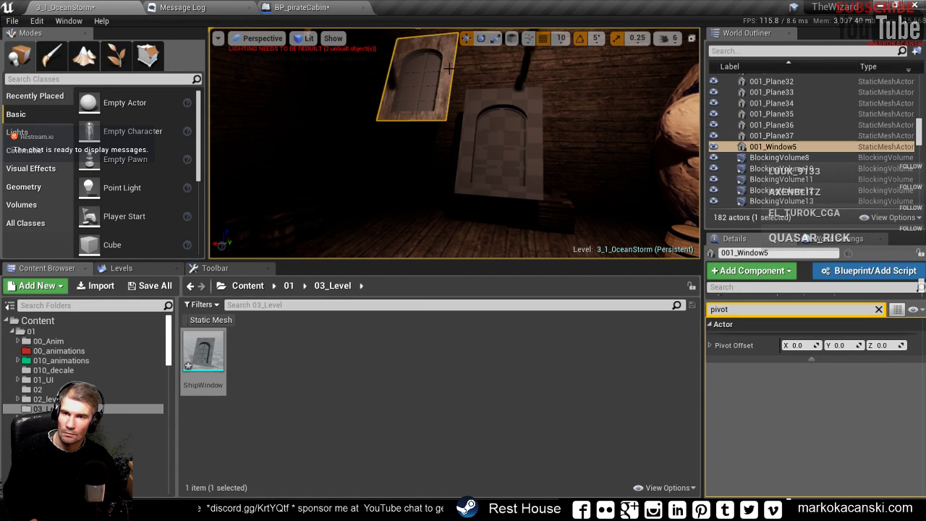
right_click(448, 69)
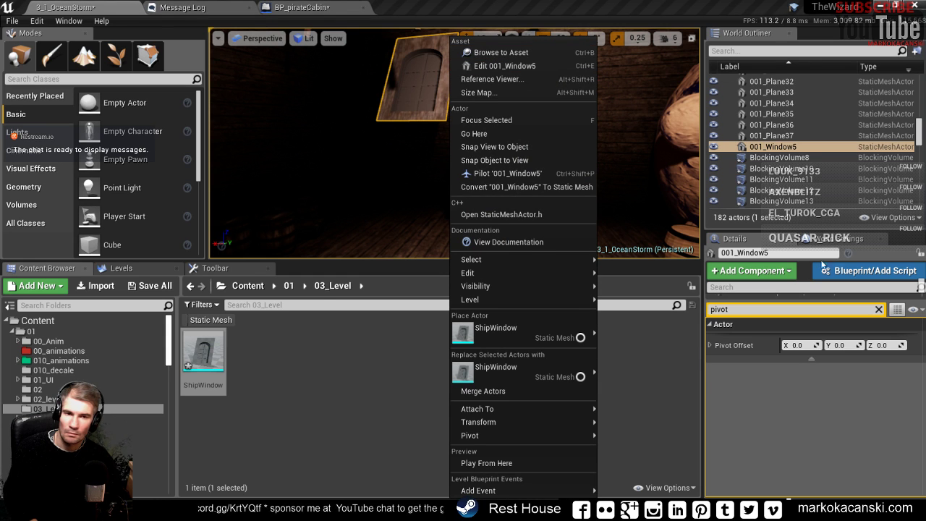
click(878, 309)
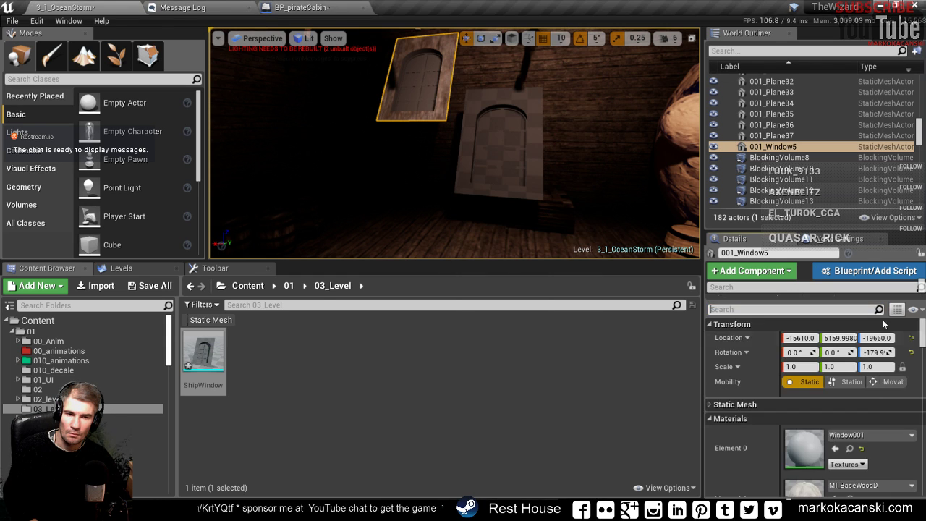
scroll(860, 463, down, 2)
click(850, 442)
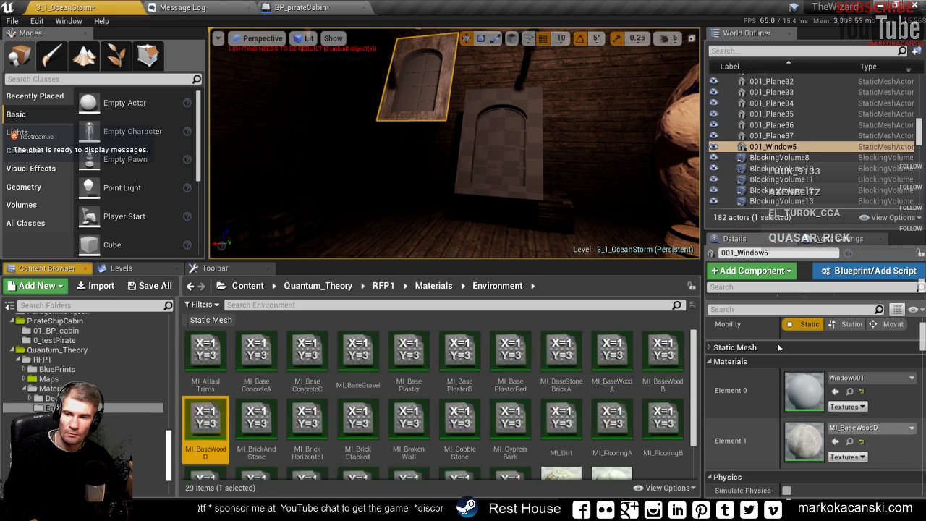
click(537, 126)
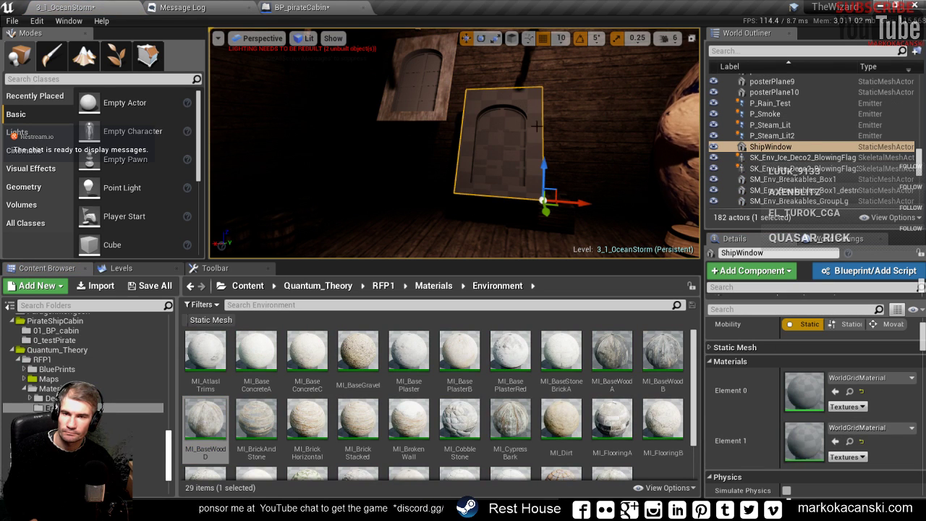
click(836, 441)
- Delete the old 001_Window5 window and save the level
right_drag(431, 102, 431, 102)
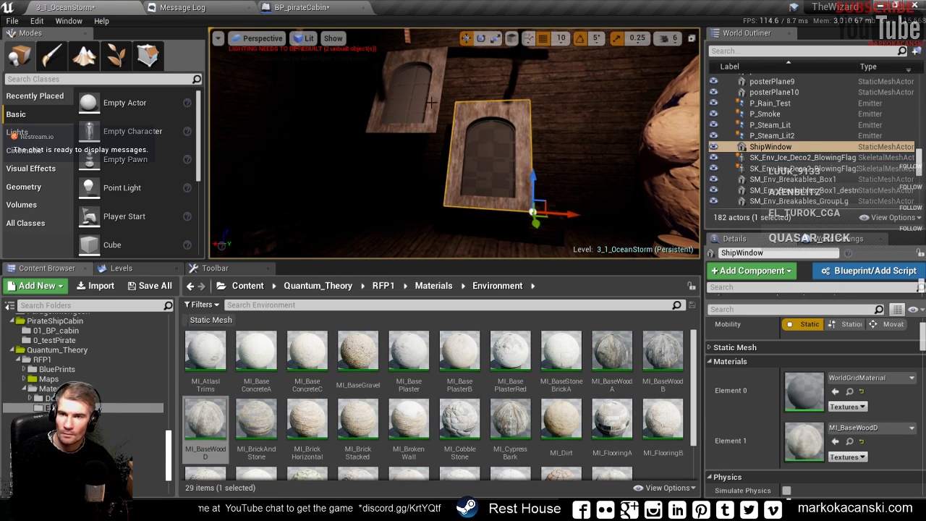
key(Delete)
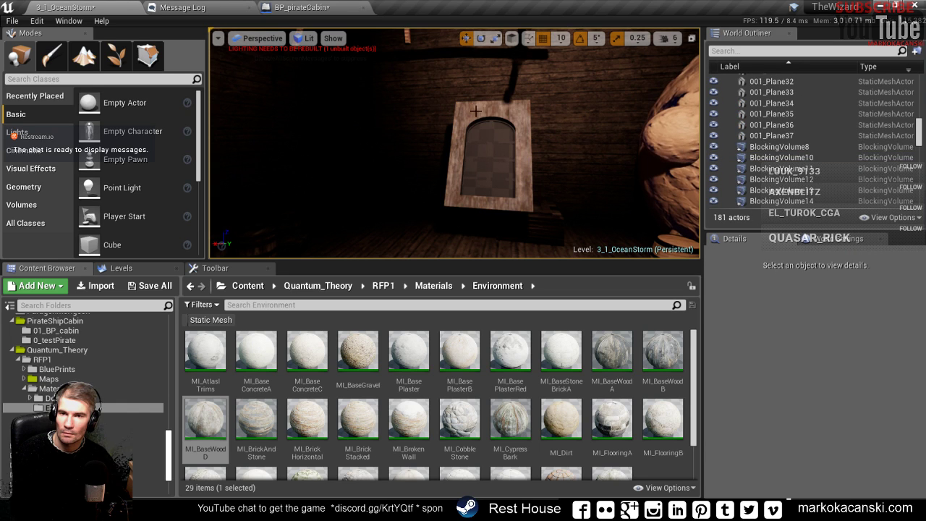
click(476, 111)
right_drag(475, 110, 475, 110)
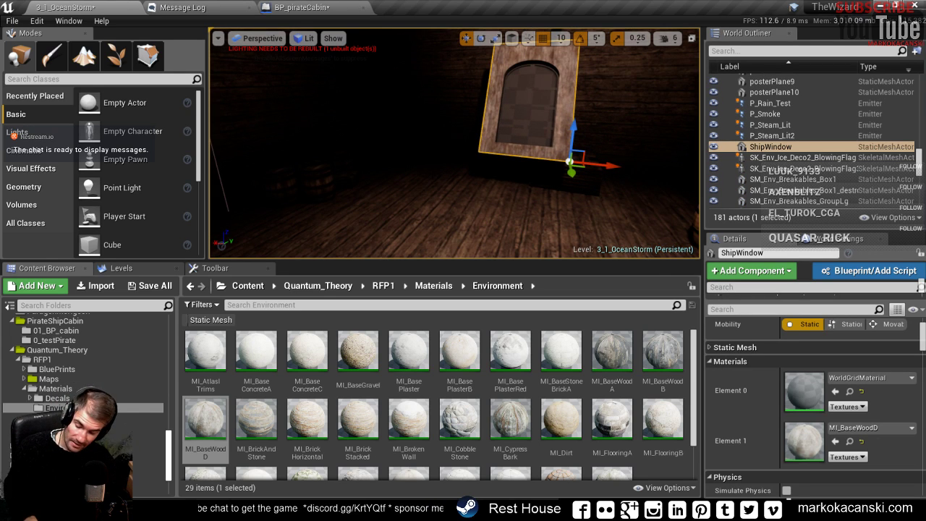
key(ctrl+s)
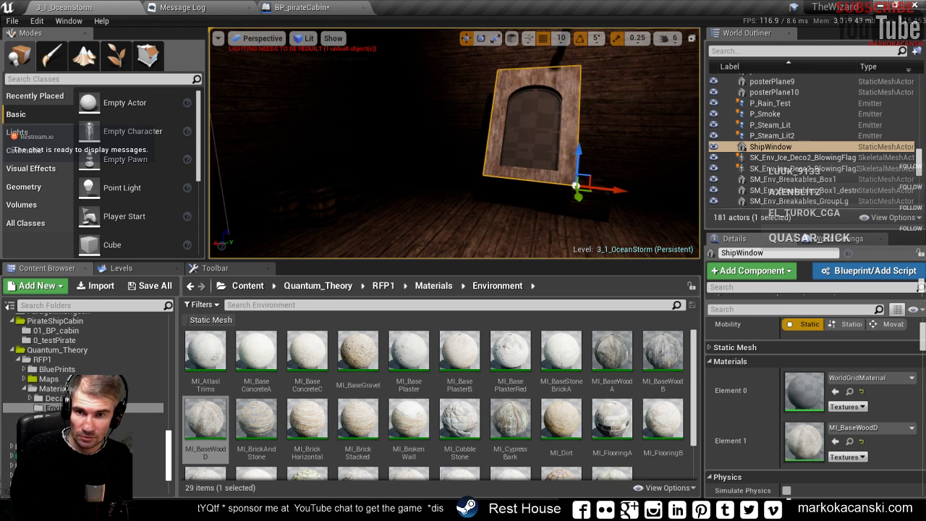
key(F11)
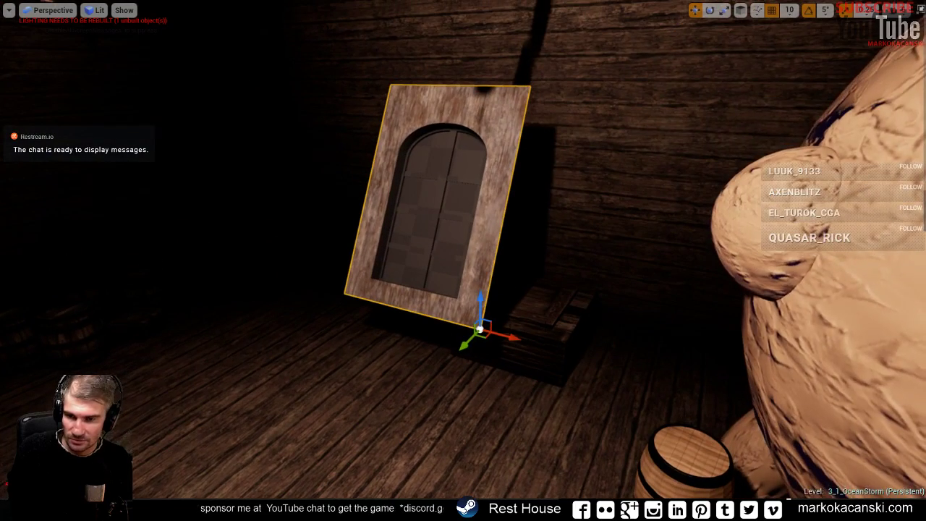
- Move the ShipWindow onto the crate, then shrink and lower the wall box
mouse_move(480, 331)
mouse_down()
mouse_move(534, 292)
mouse_move(518, 308)
mouse_up()
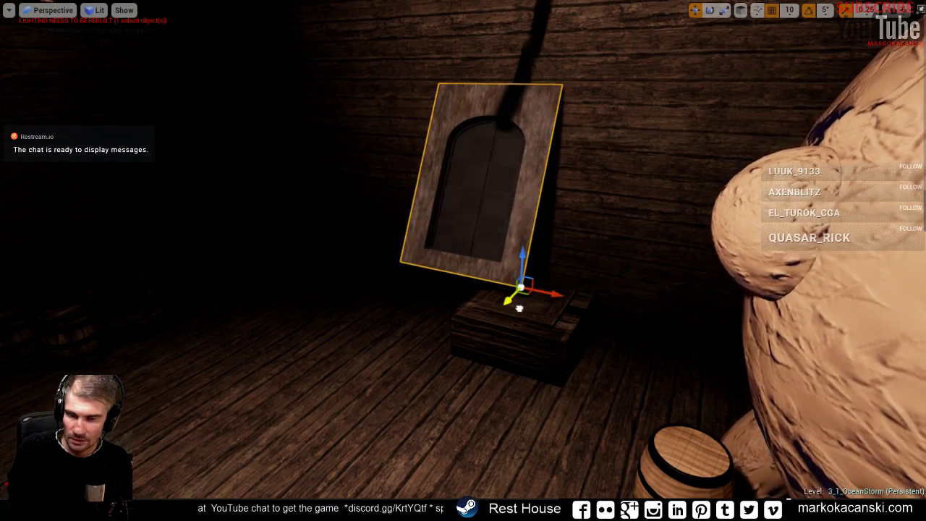
mouse_move(519, 309)
right_down()
mouse_move(471, 275)
mouse_move(357, 140)
right_up()
key(e)
key(r)
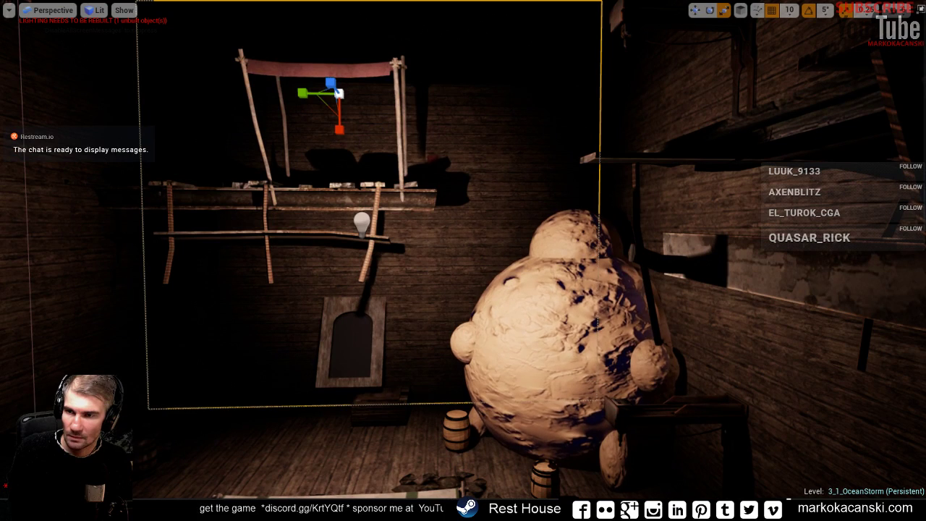
drag(336, 128, 337, 174)
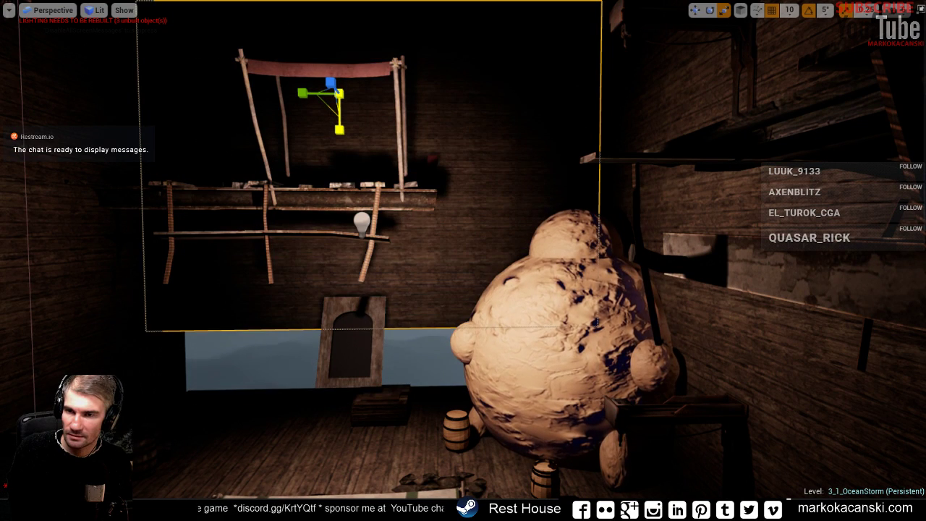
key(w)
mouse_move(339, 130)
mouse_down()
mouse_move(337, 228)
mouse_move(330, 219)
mouse_up()
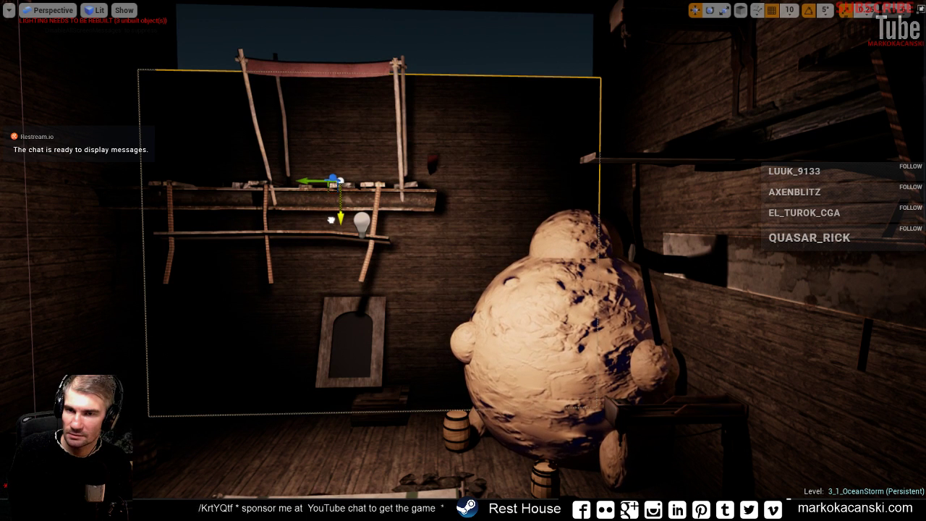
- Reposition the wall box to cover the sky gap beside the opening
key(e)
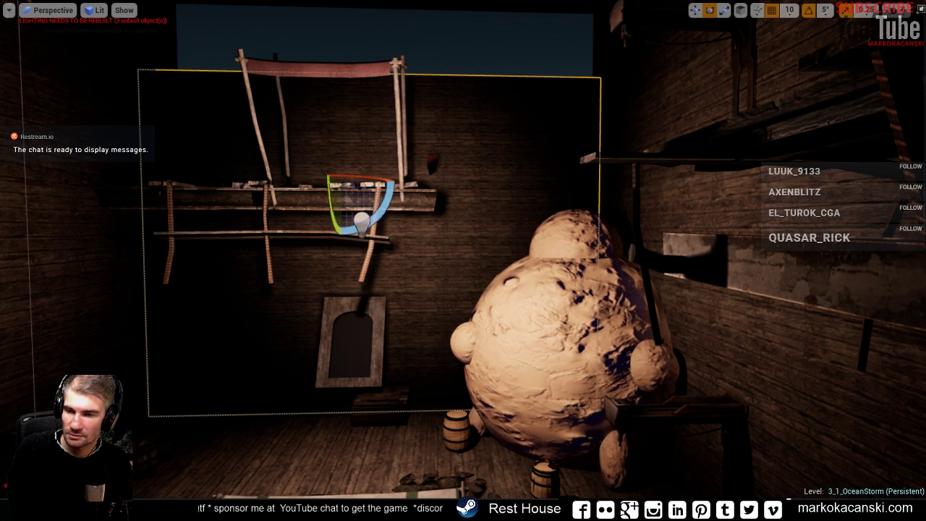
key(r)
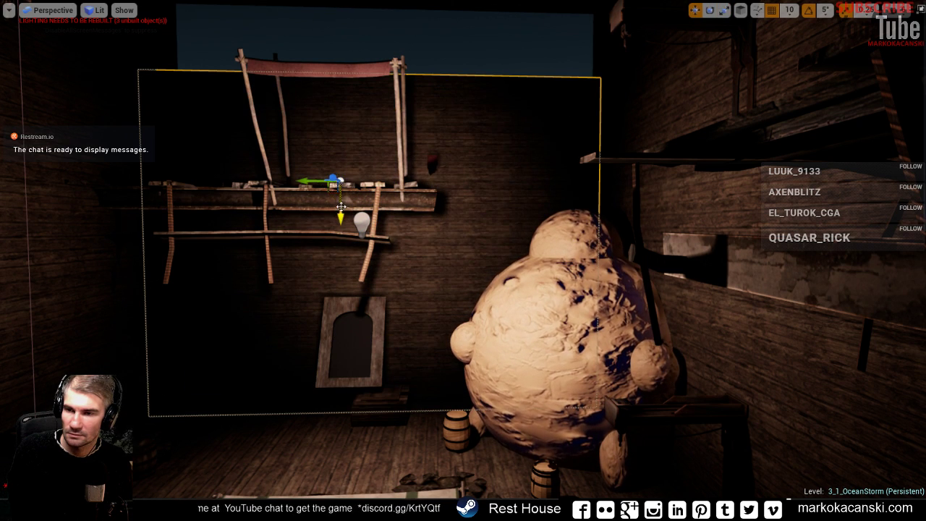
drag(341, 206, 332, 292)
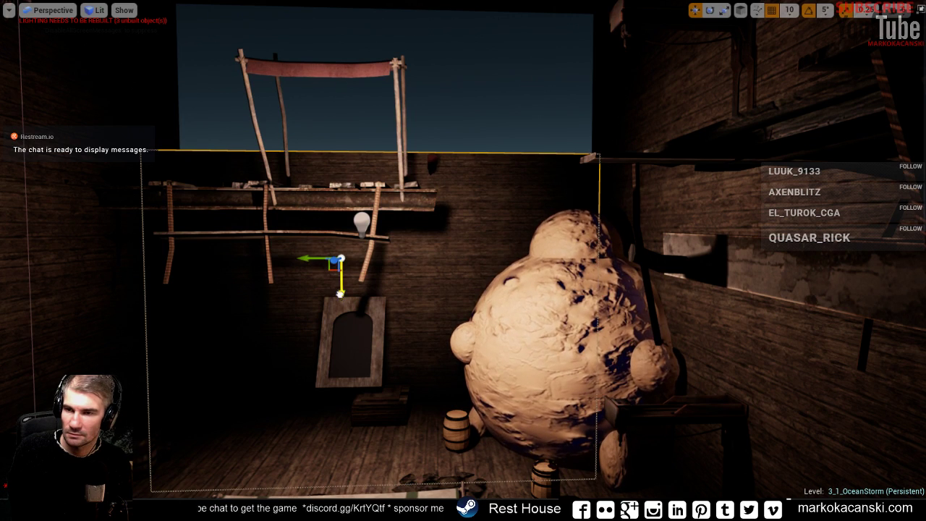
drag(340, 293, 340, 239)
key(f)
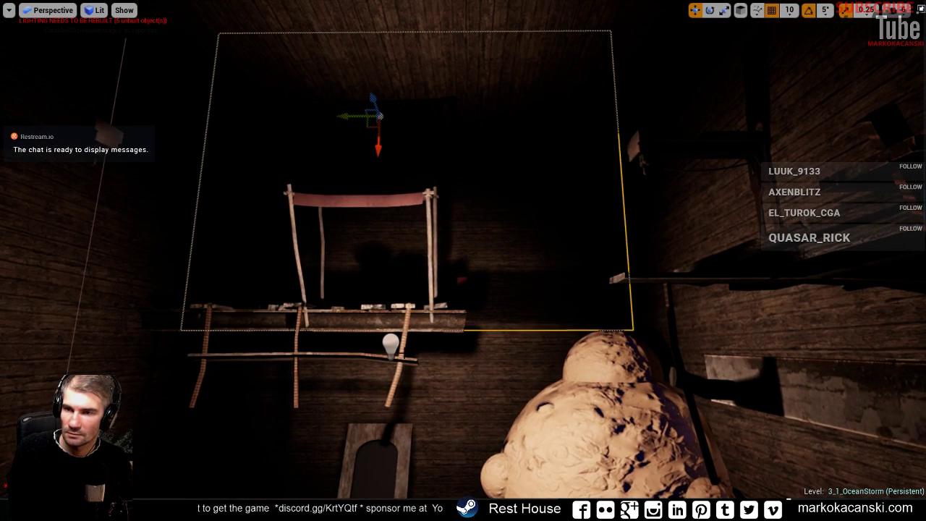
drag(377, 144, 370, 46)
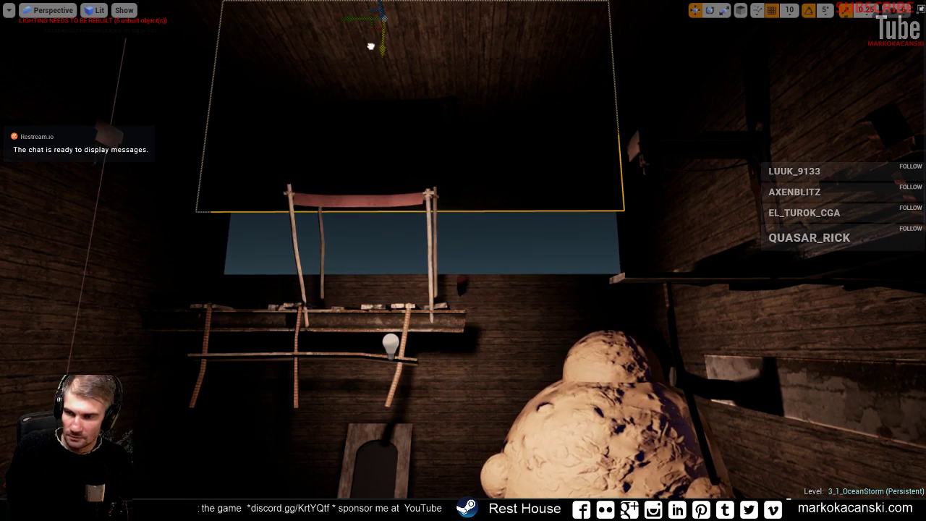
mouse_move(377, 219)
right_down()
mouse_move(498, 219)
mouse_move(477, 239)
right_up()
- Raise the arched frame to the opening's top right edge, then switch the viewport to Unlit
click(497, 219)
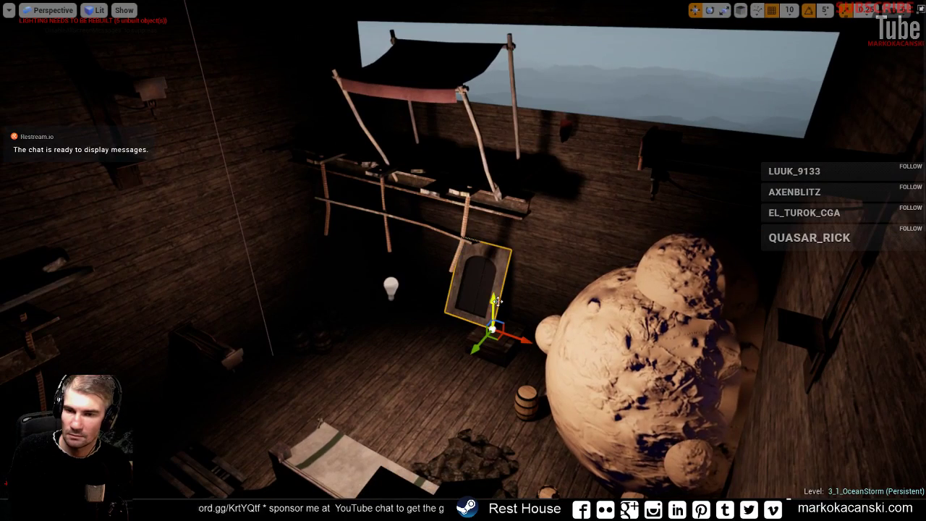
drag(476, 307, 533, 45)
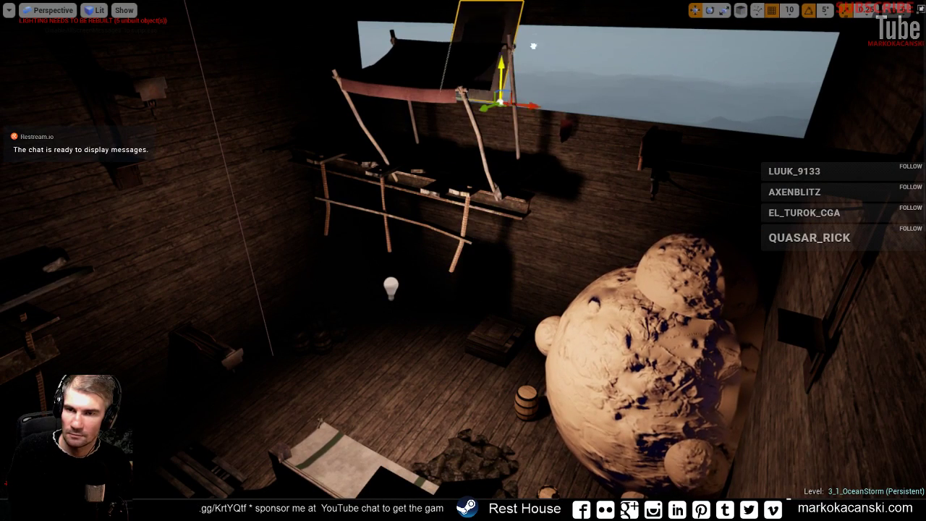
right_drag(529, 54, 528, 29)
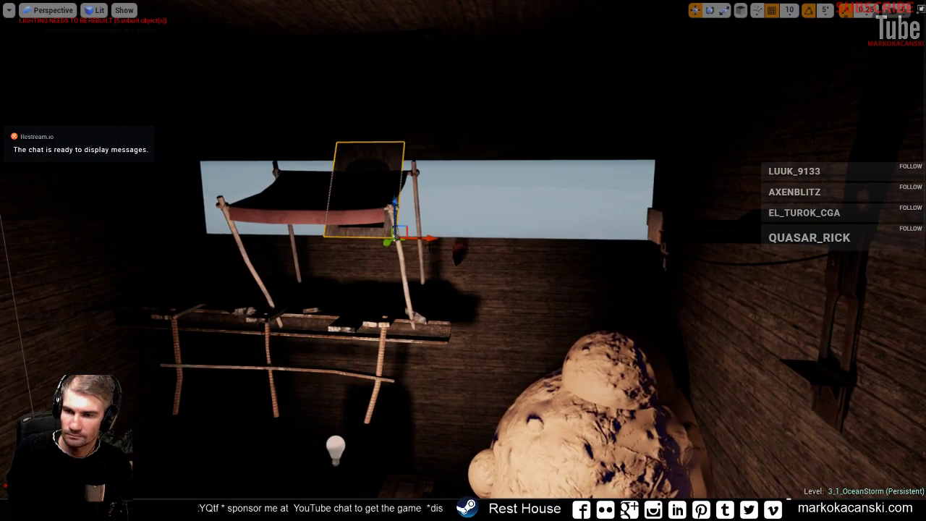
drag(427, 238, 669, 241)
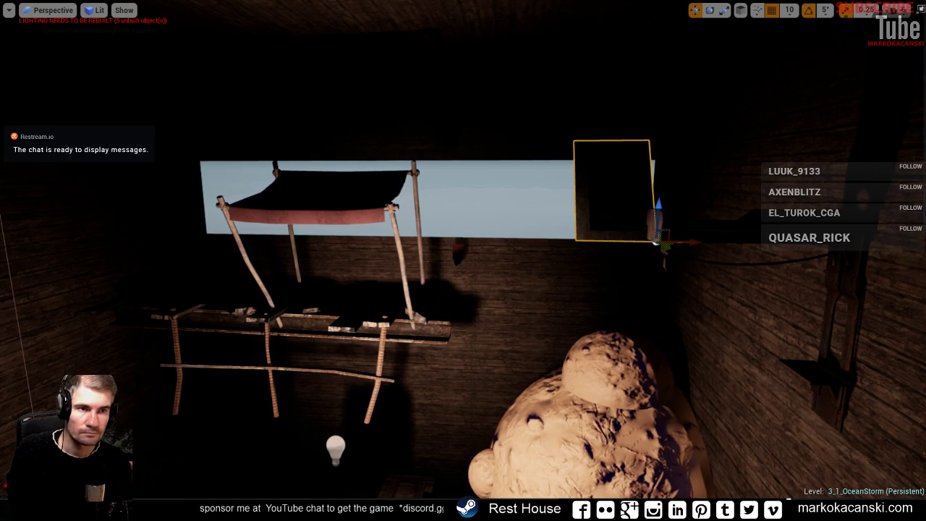
right_drag(655, 241, 486, 301)
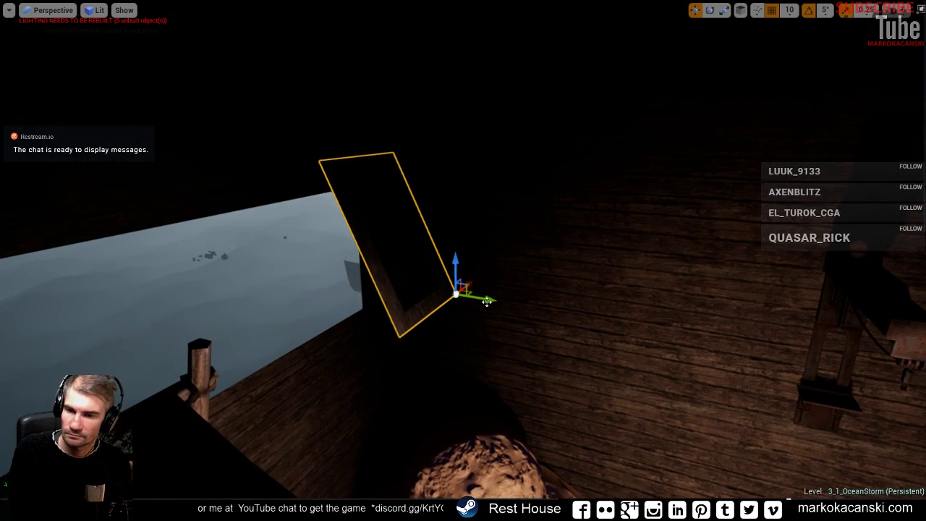
drag(486, 301, 422, 290)
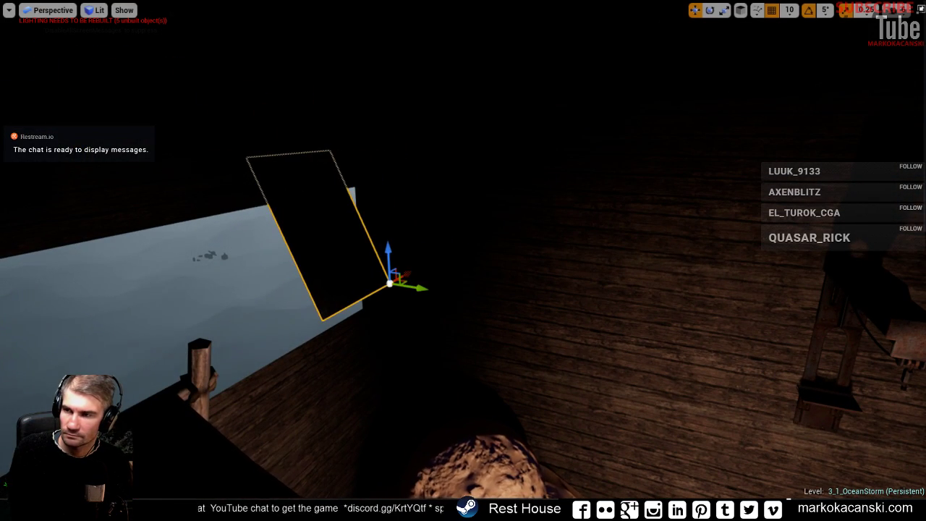
click(95, 10)
click(131, 44)
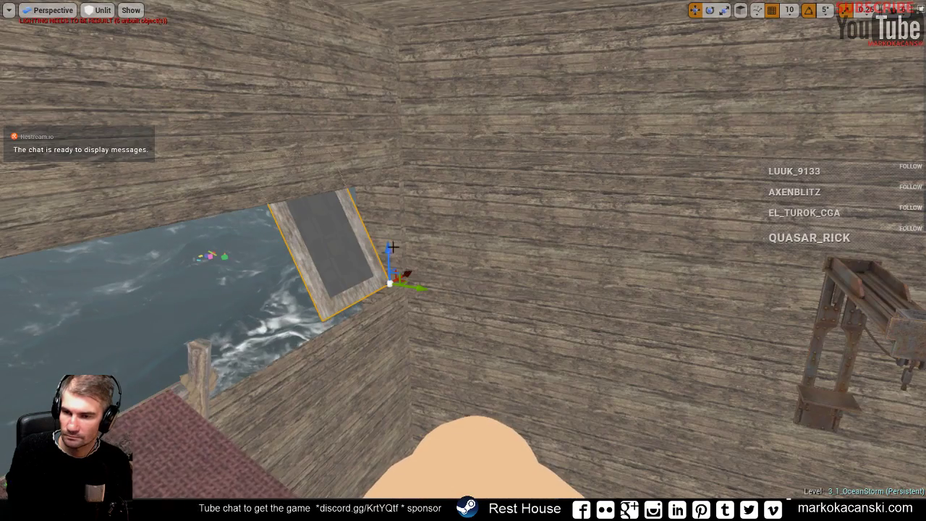
- Move the arched window frame down, sideways and outward into the opening's right corner
drag(391, 247, 392, 262)
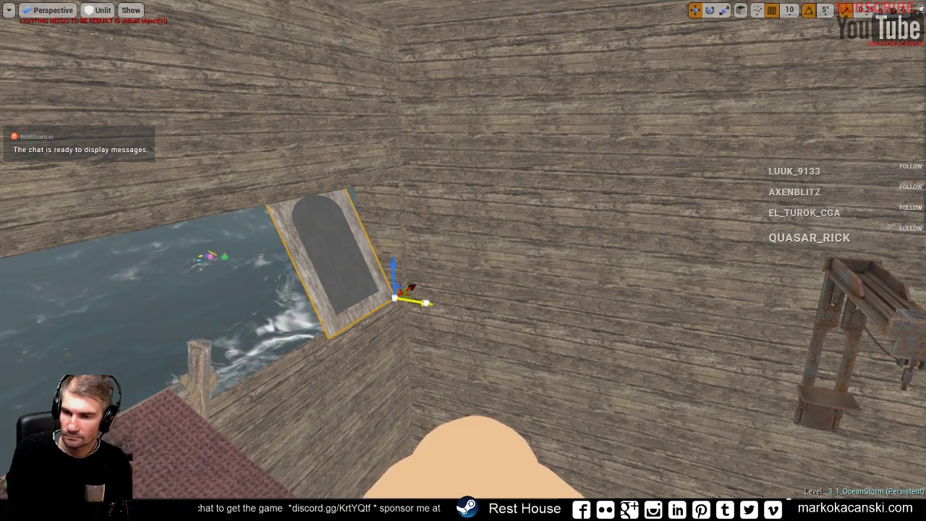
mouse_move(426, 302)
right_down()
mouse_move(338, 257)
mouse_move(318, 260)
right_up()
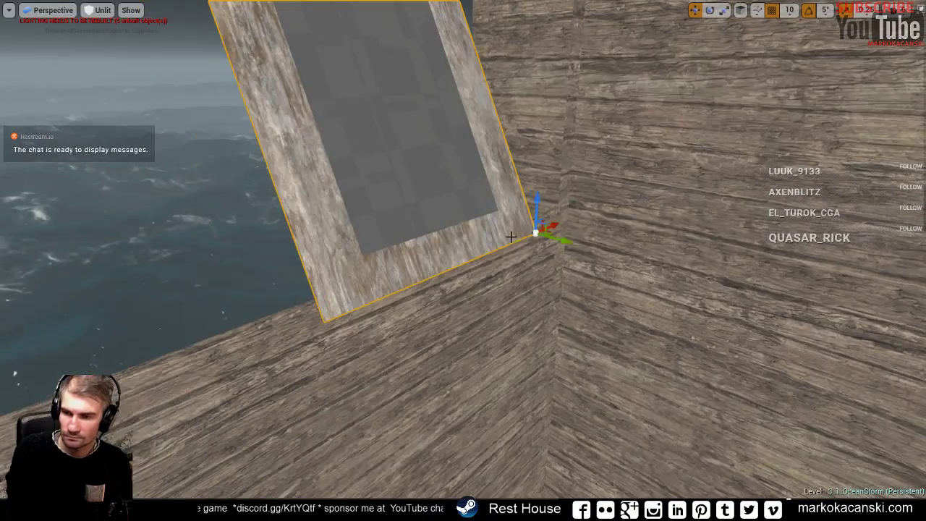
drag(575, 244, 556, 239)
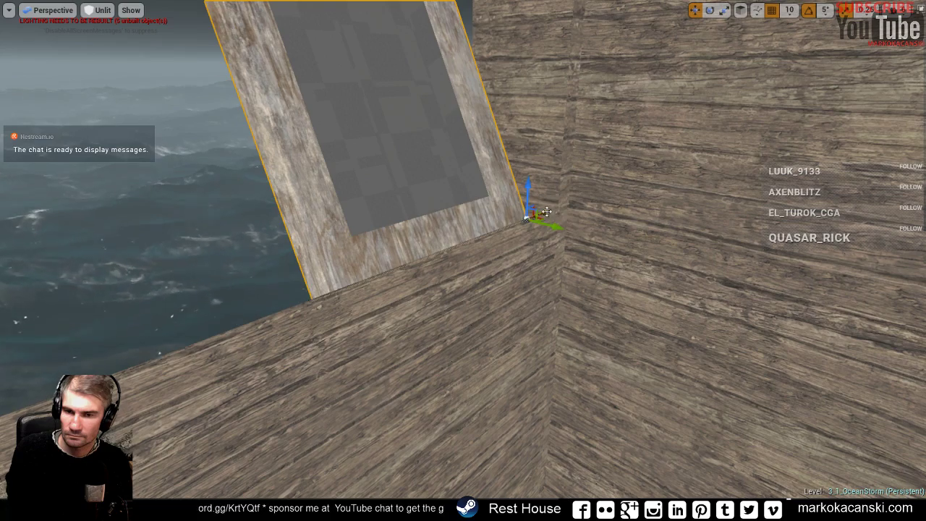
mouse_move(526, 195)
mouse_down()
mouse_move(583, 195)
mouse_move(573, 201)
mouse_up()
key(f)
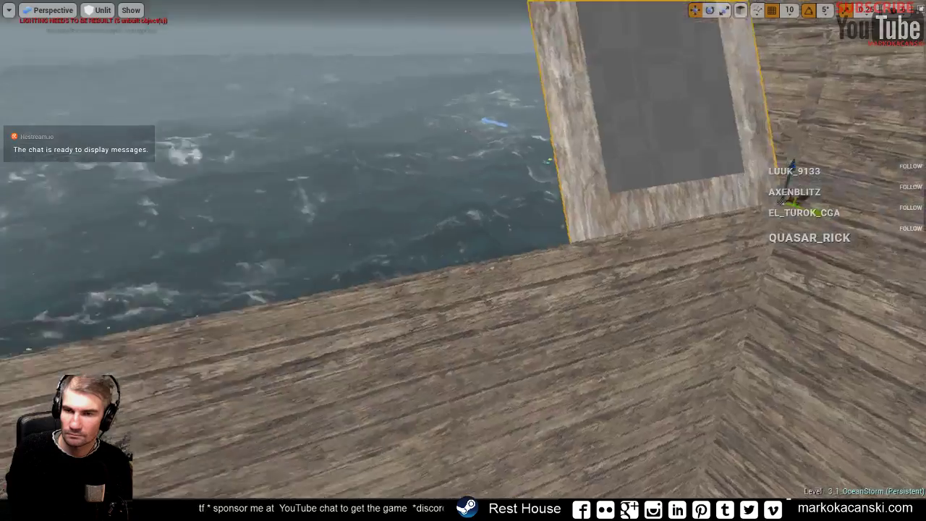
scroll(385, 238, down, 5)
scroll(384, 238, down, 2)
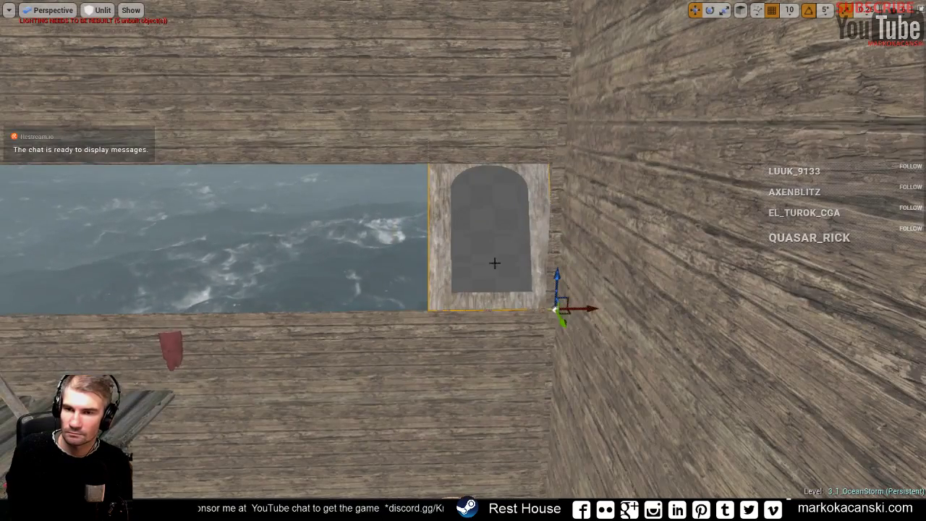
scroll(362, 118, down, 6)
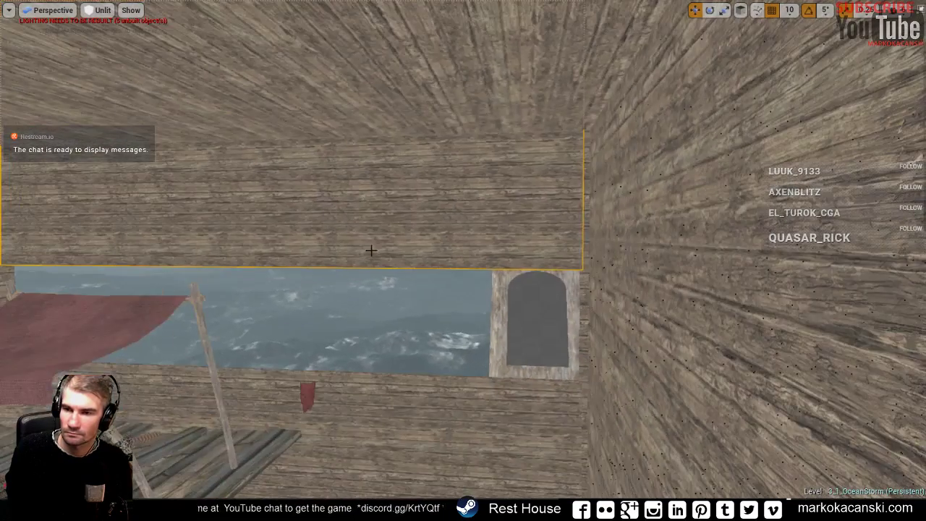
scroll(362, 240, down, 2)
scroll(383, 347, down, 4)
scroll(387, 333, down, 2)
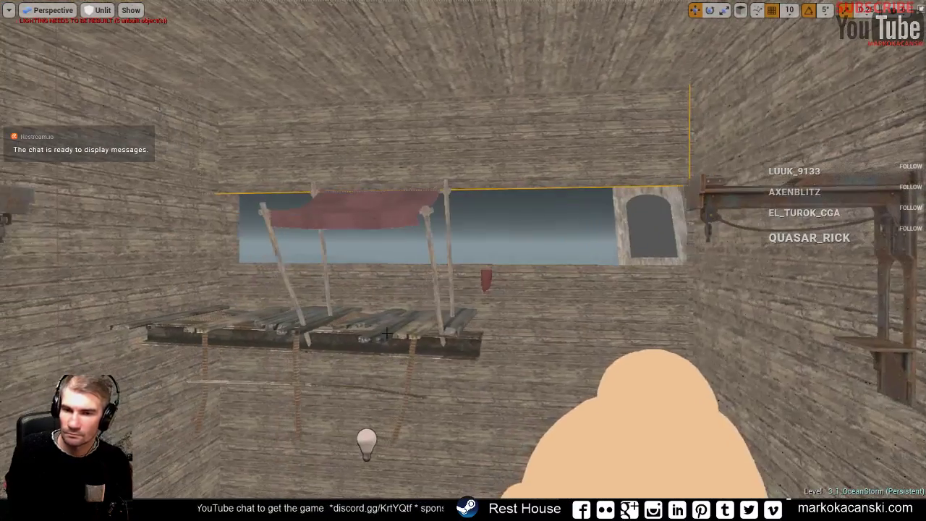
- Lower the wall strip below, the frame and the wall piece above, then Alt-drag a frame copy left
click(577, 304)
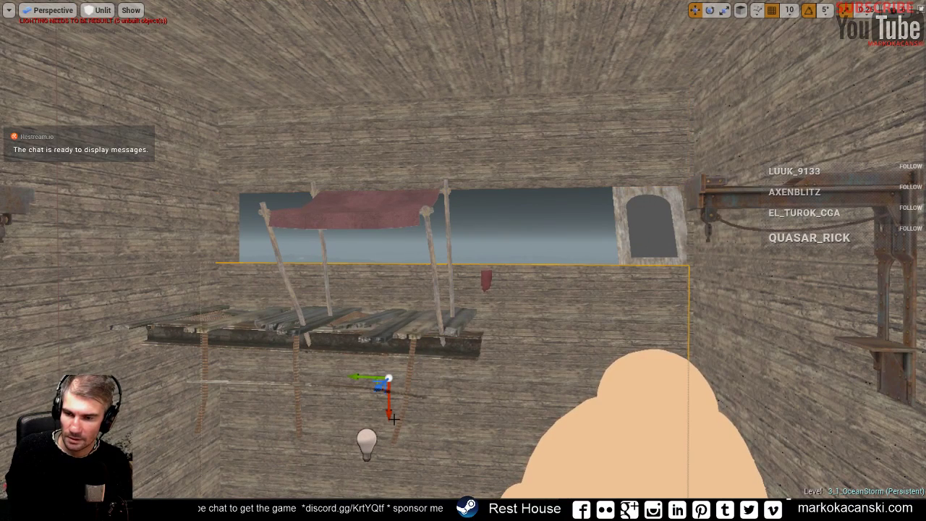
drag(390, 414, 390, 439)
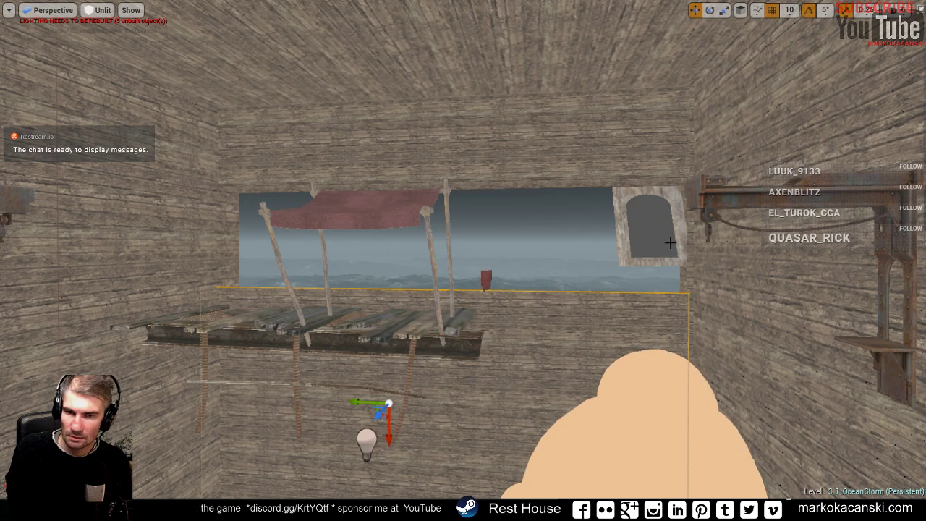
click(627, 191)
drag(686, 231, 691, 262)
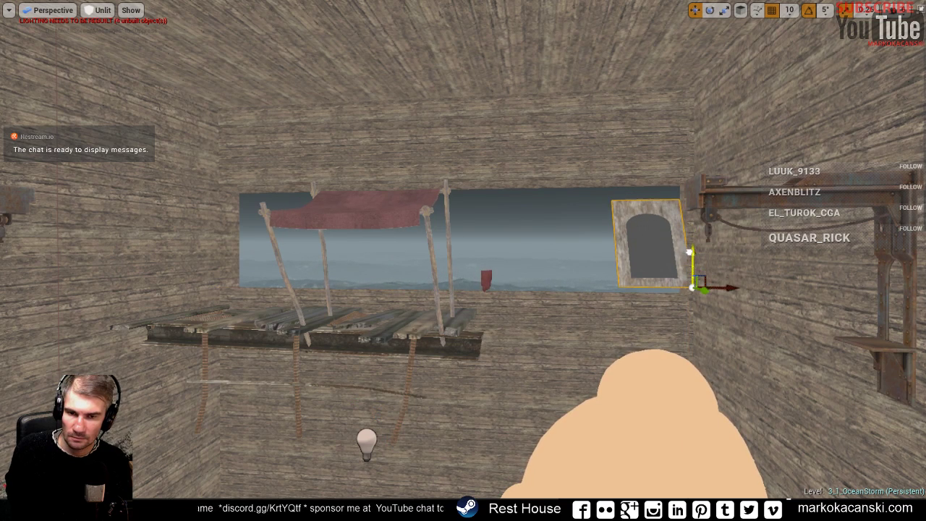
click(650, 159)
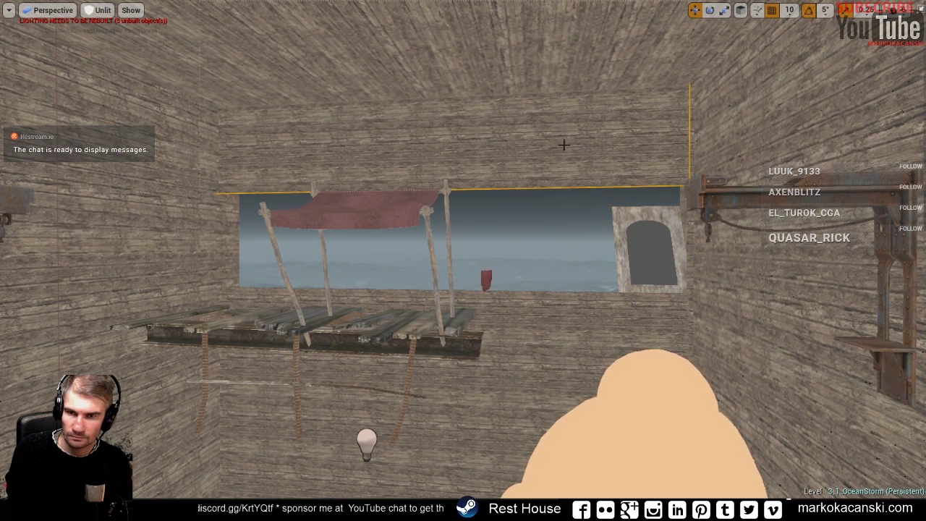
right_drag(649, 159, 384, 23)
drag(385, 23, 388, 44)
click(663, 268)
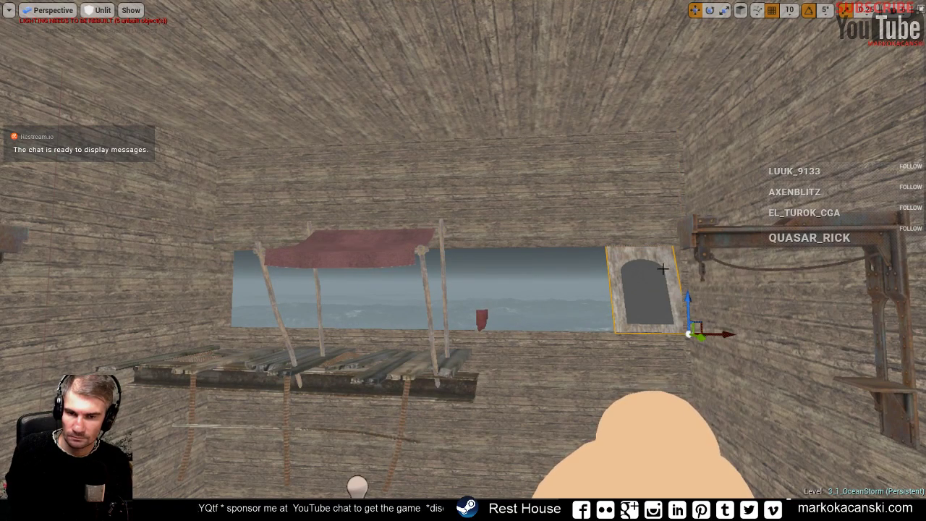
alt+drag(731, 334, 657, 334)
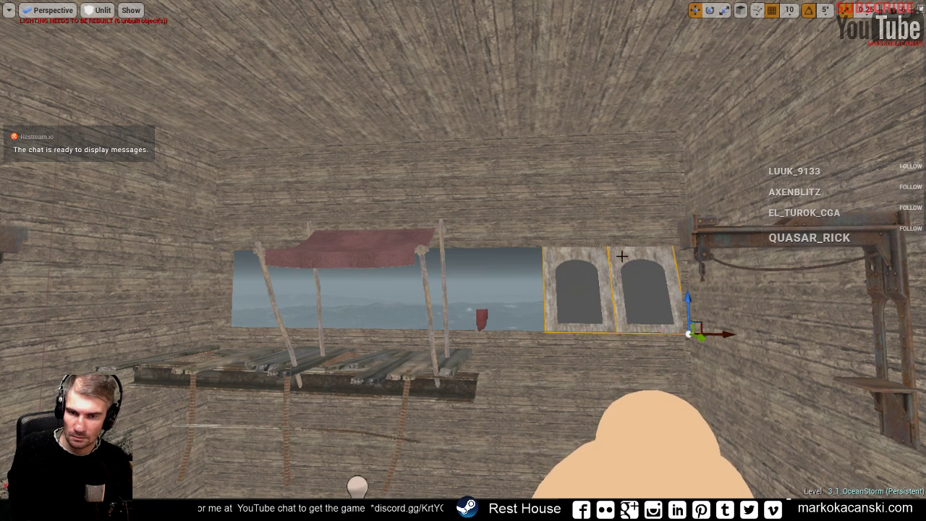
- Alt-drag more frame copies leftward along Y and nudge the leftmost one into place
alt+drag(730, 334, 512, 332)
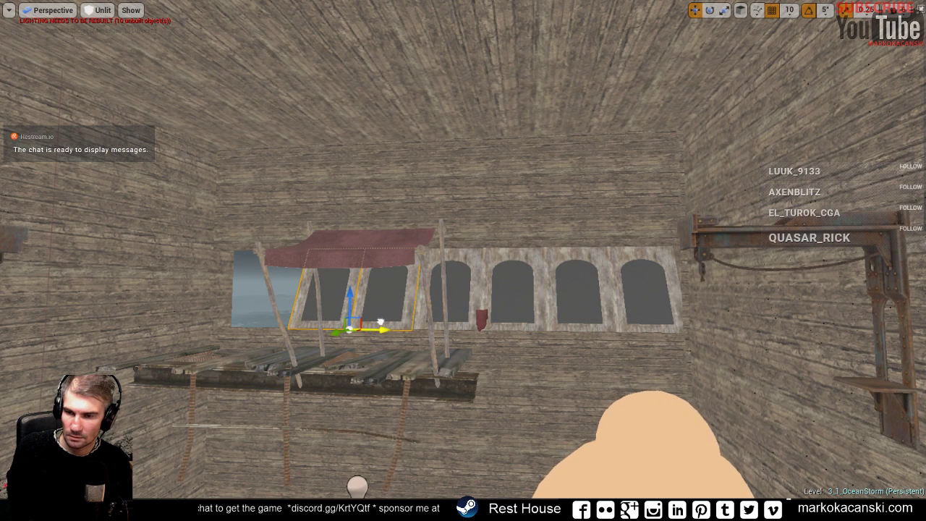
alt+drag(515, 330, 262, 324)
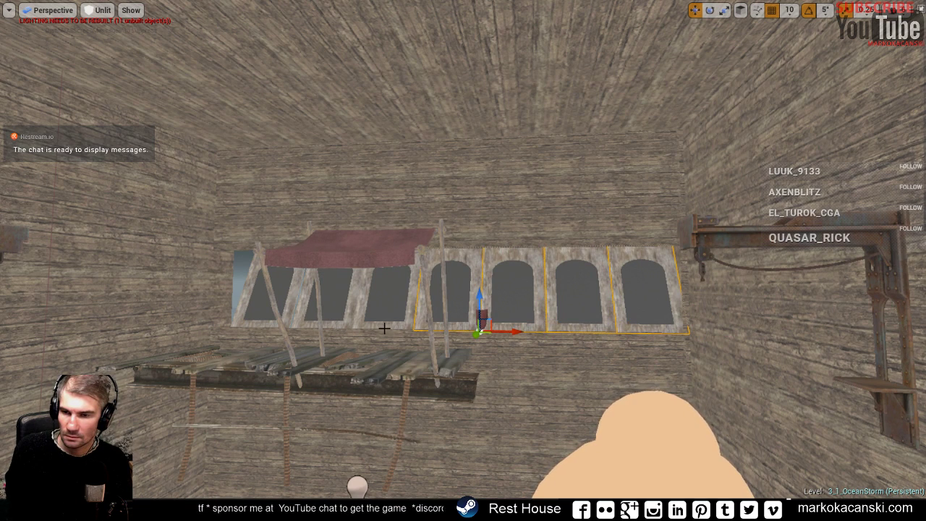
click(282, 304)
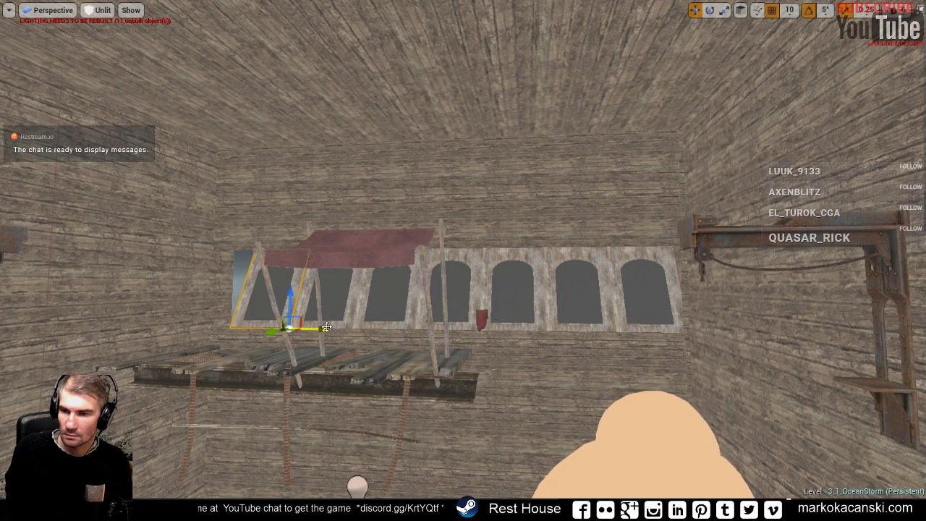
drag(325, 328, 330, 328)
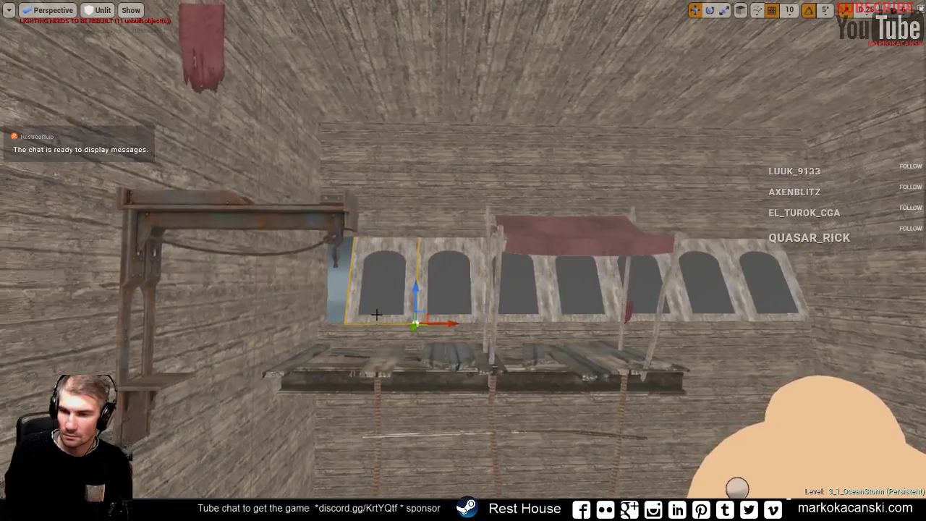
right_drag(370, 340, 393, 241)
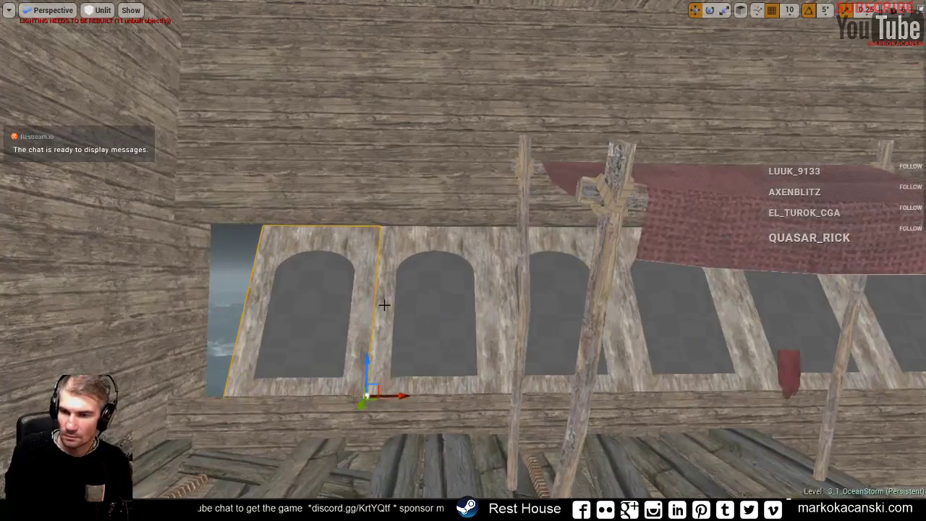
click(393, 241)
key(f)
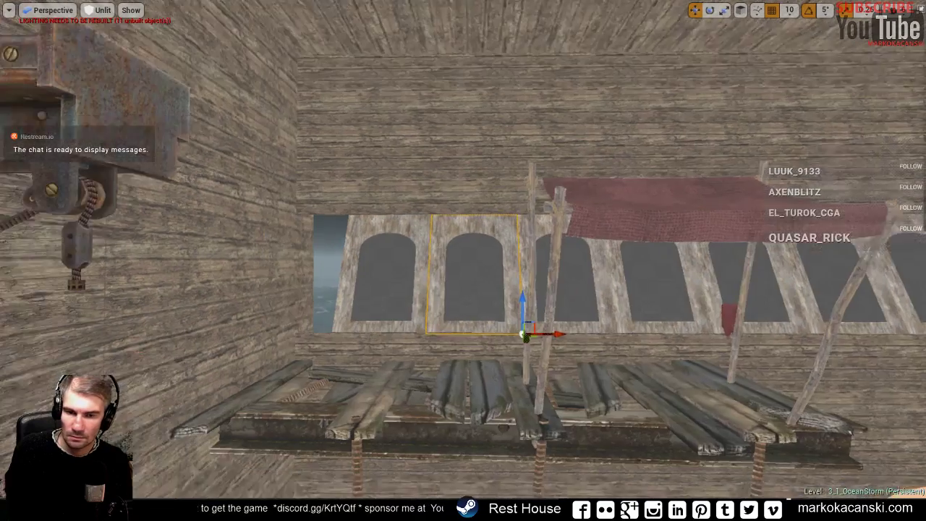
right_drag(353, 279, 352, 280)
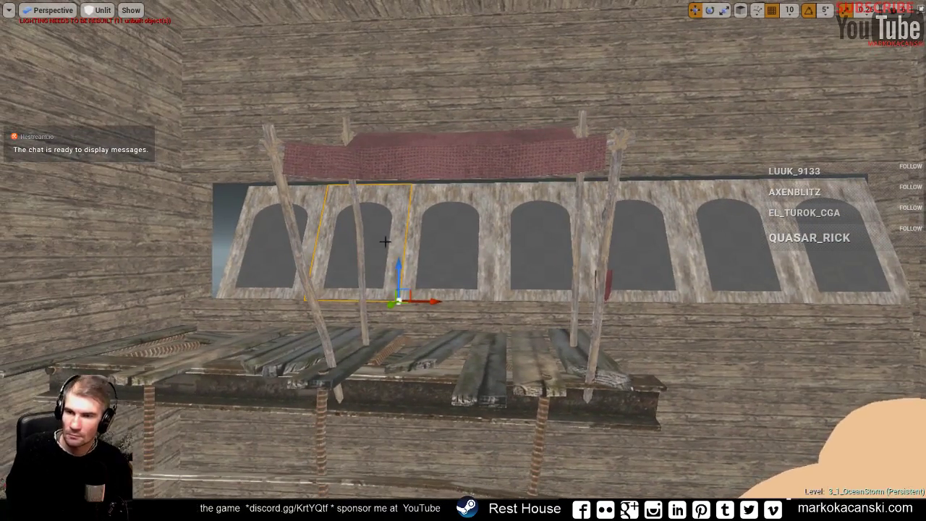
- Ctrl-select all the window frames, focus on the row, and undo the extra piece
click(316, 205)
ctrl+click(381, 196)
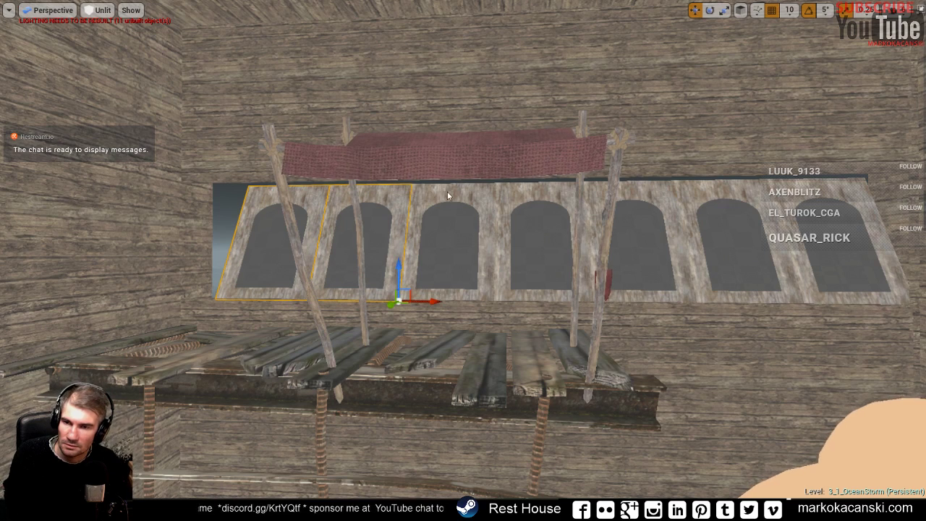
ctrl+click(539, 191)
ctrl+click(661, 193)
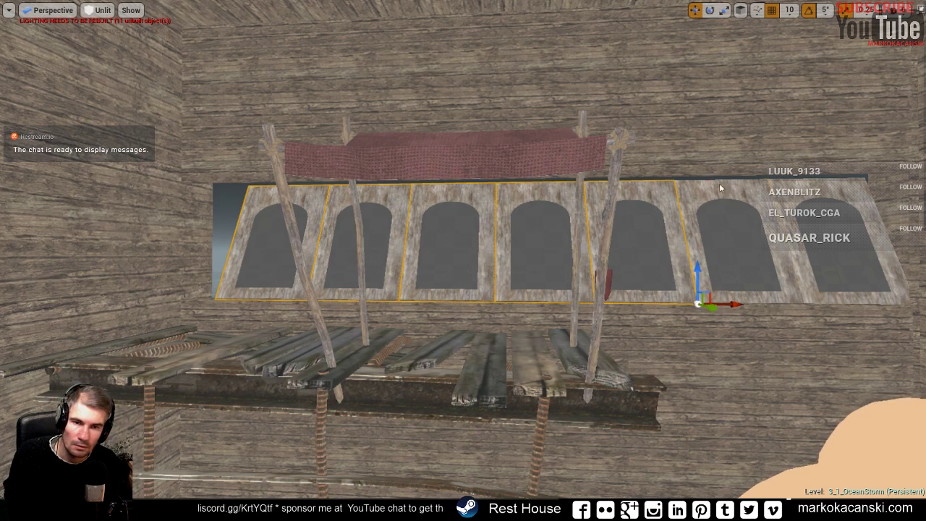
ctrl+click(719, 185)
ctrl+click(868, 268)
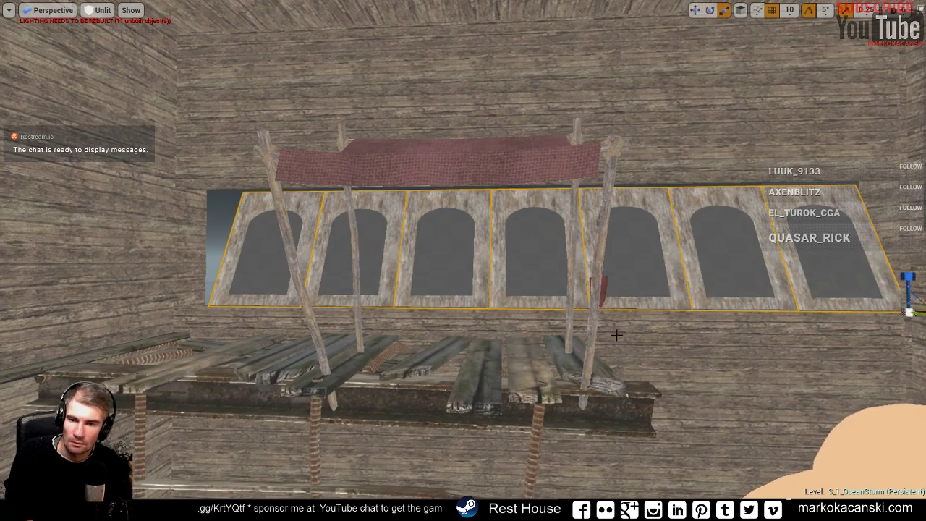
key(f)
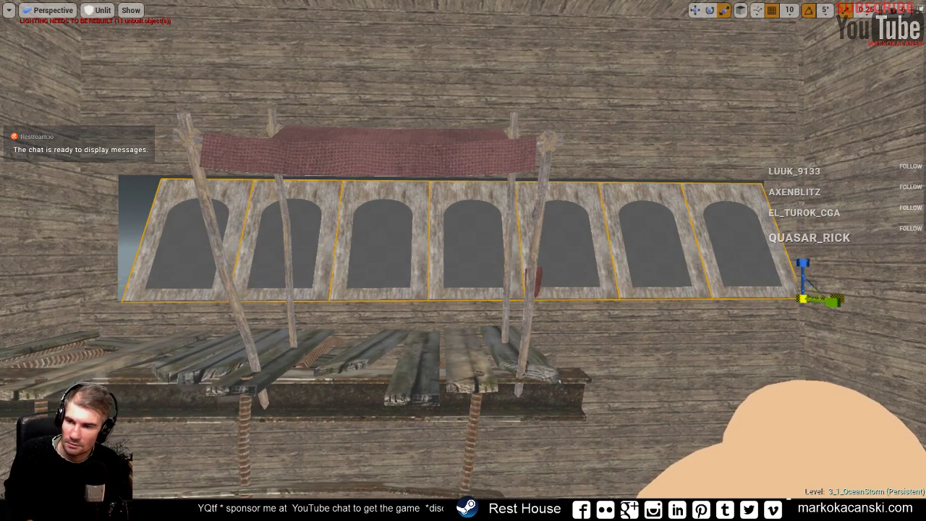
key(ctrl+z)
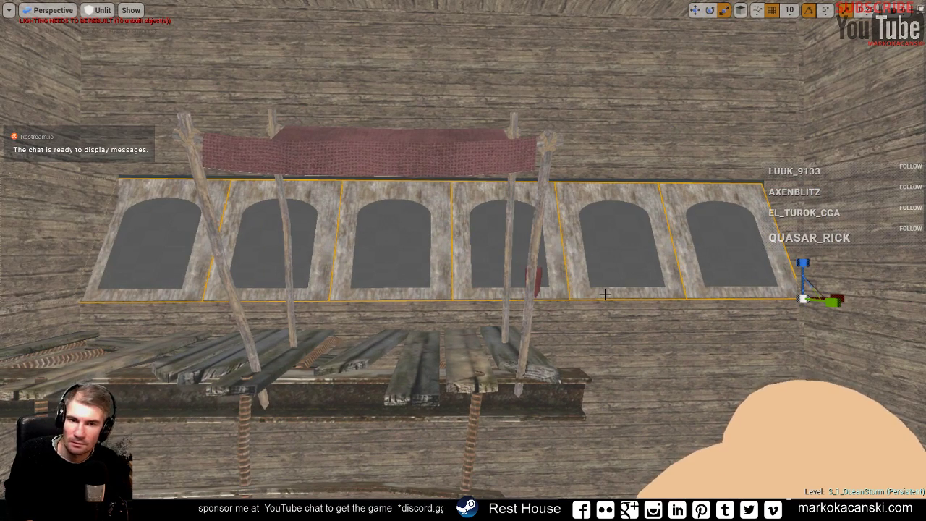
mouse_move(545, 133)
mouse_down()
mouse_move(546, 265)
mouse_move(429, 191)
mouse_up()
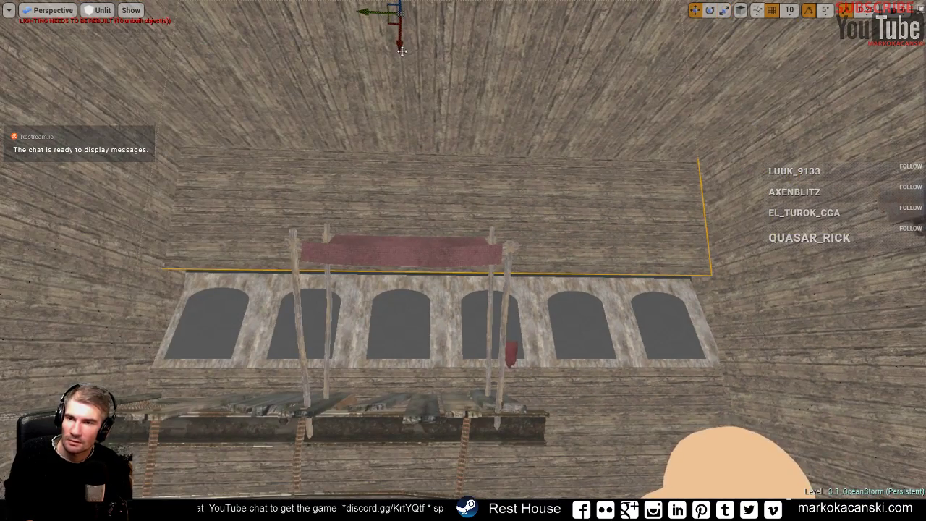
- Nudge the wall down slightly, then select the red cloth and scale it several times larger
drag(399, 46, 399, 52)
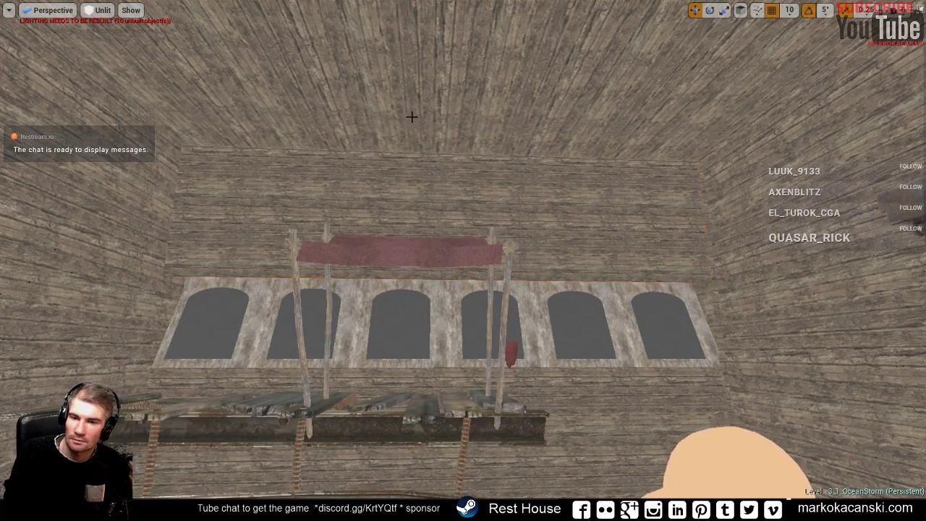
drag(413, 114, 512, 274)
scroll(512, 273, up, 5)
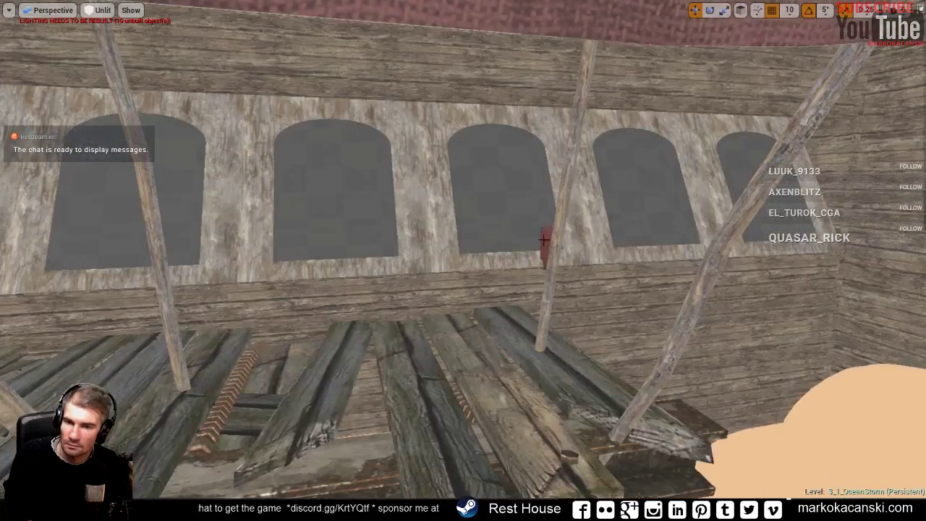
click(546, 239)
drag(547, 238, 651, 304)
key(f)
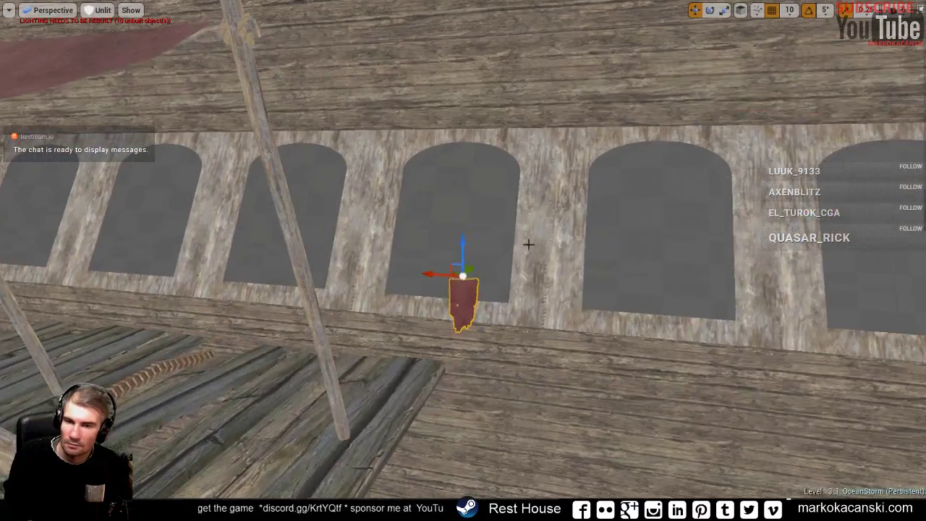
key(r)
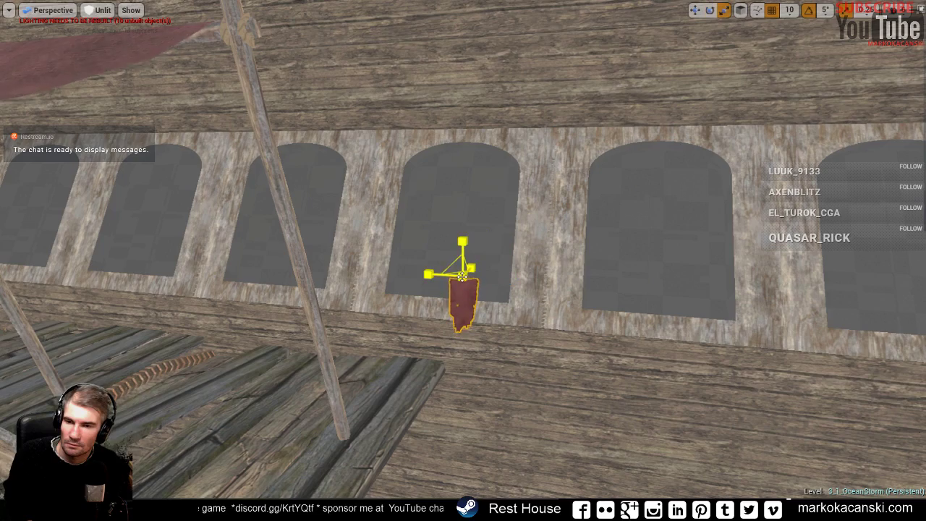
drag(462, 275, 487, 306)
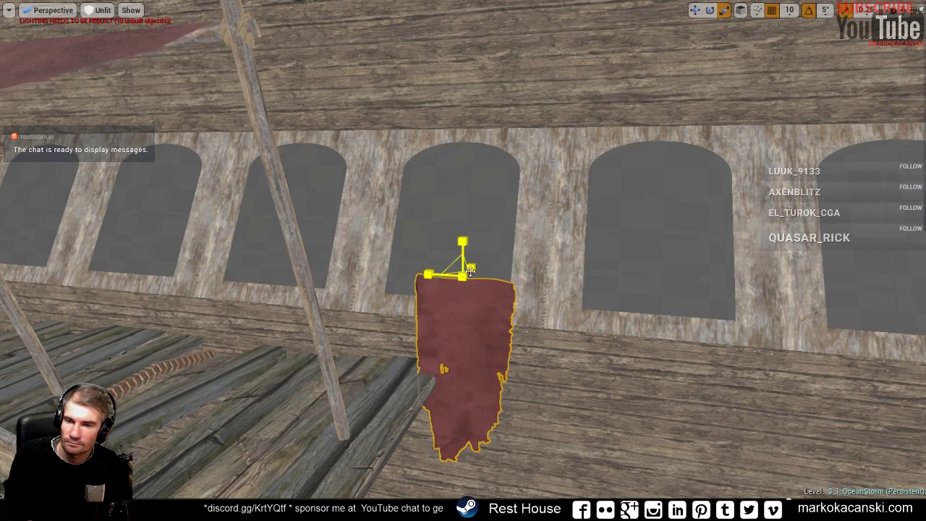
- Move the red cloth below the table edge and to the right, then rotate it to tilt
right_drag(487, 306, 470, 318)
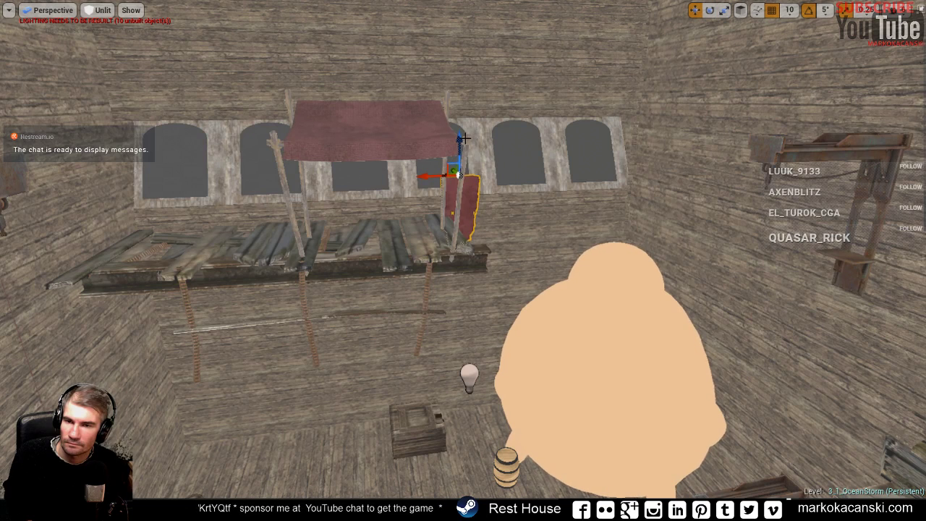
drag(463, 138, 472, 262)
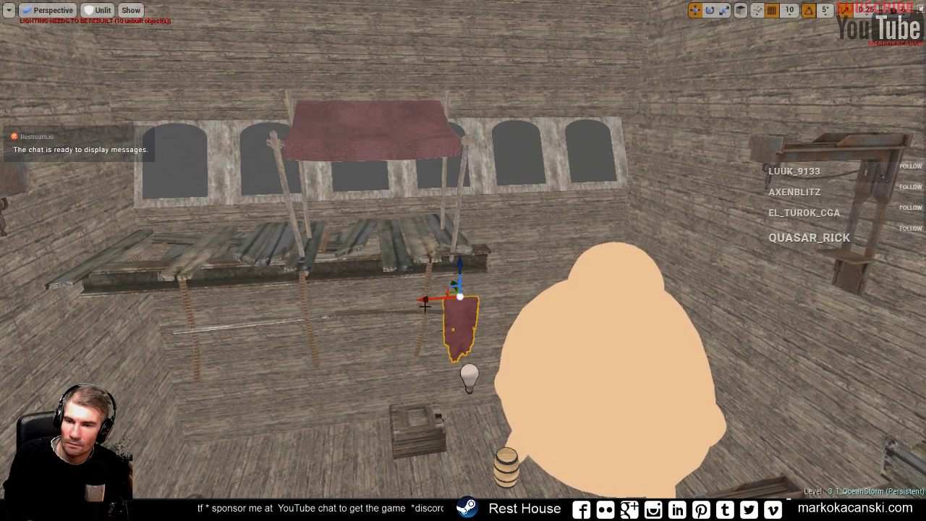
drag(425, 306, 507, 303)
key(e)
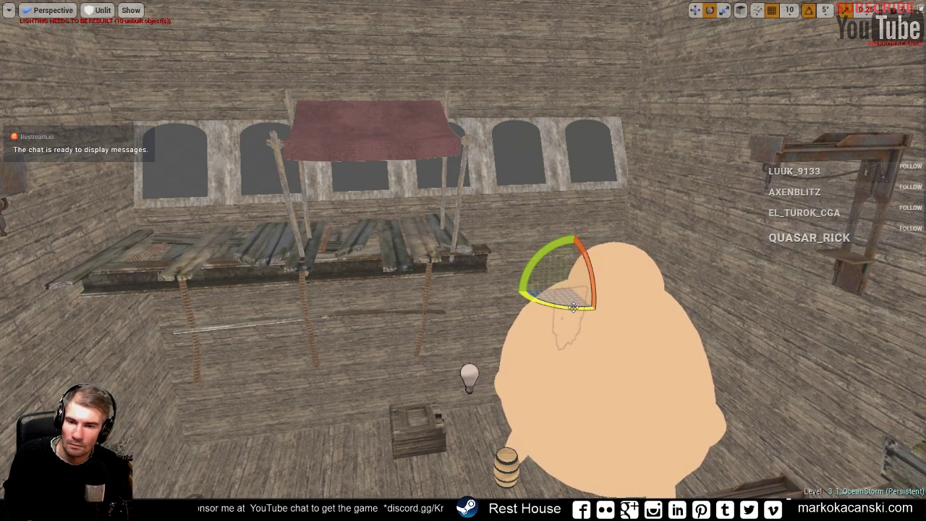
mouse_move(573, 306)
mouse_down()
mouse_move(518, 288)
mouse_move(572, 296)
mouse_move(576, 237)
mouse_move(559, 313)
mouse_move(604, 384)
mouse_up()
key(r)
right_drag(463, 260, 506, 239)
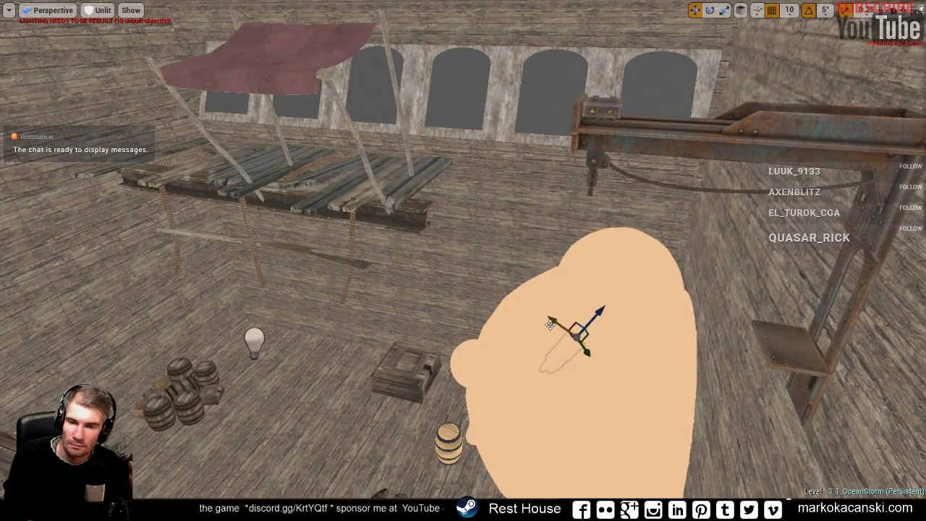
click(86, 10)
- Switch to Lit view, undo two stray actor moves, and nudge the banner slightly up and right
click(107, 40)
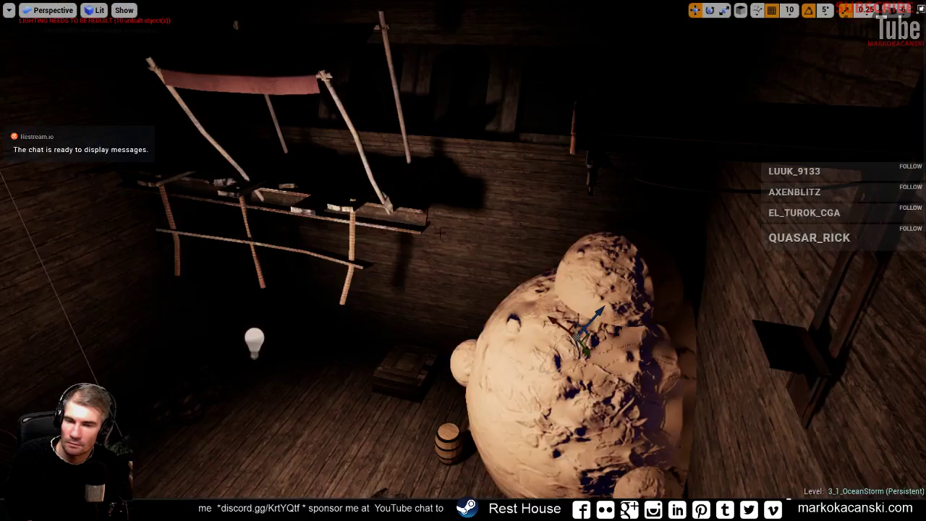
right_drag(463, 261, 478, 289)
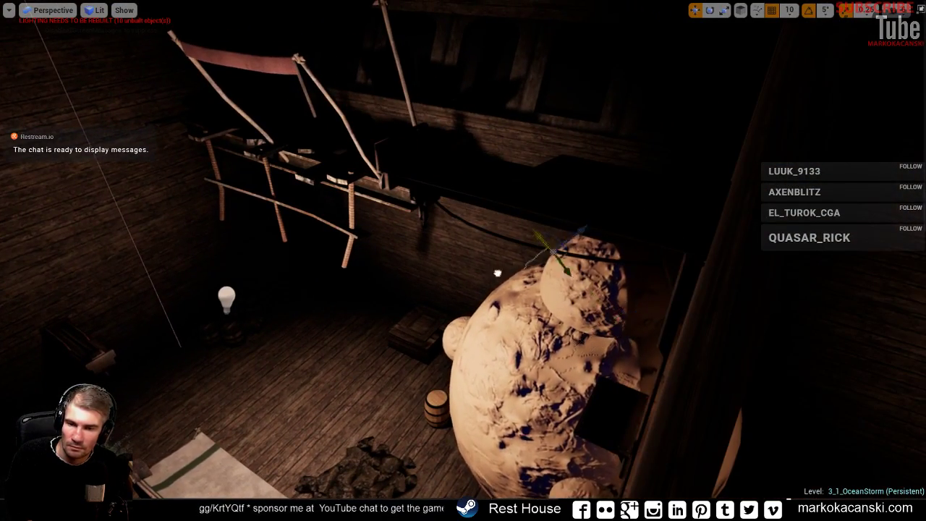
drag(497, 272, 449, 248)
key(ctrl+z)
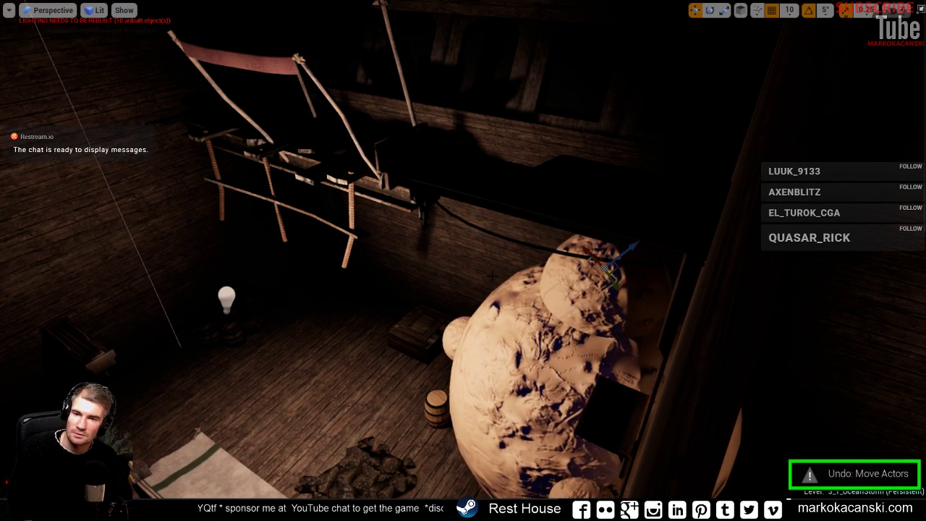
key(ctrl+z)
key(f)
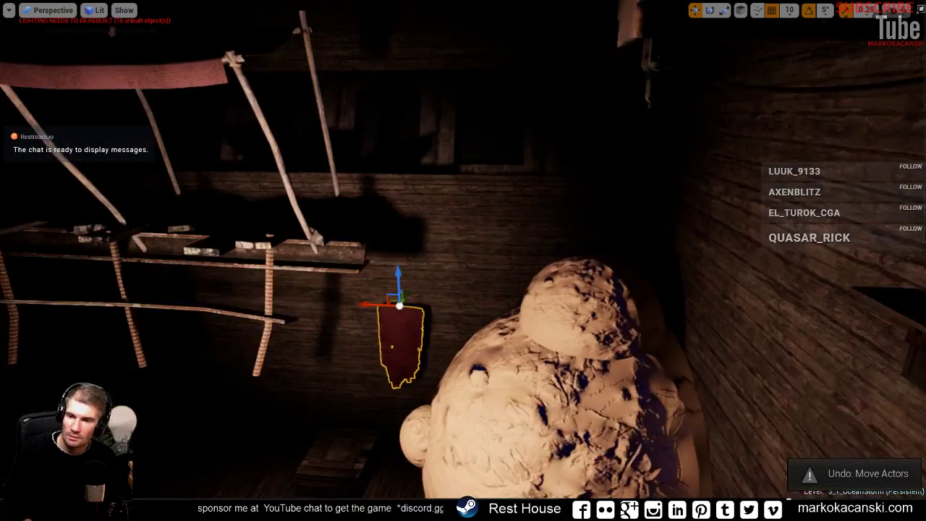
alt+drag(506, 275, 434, 268)
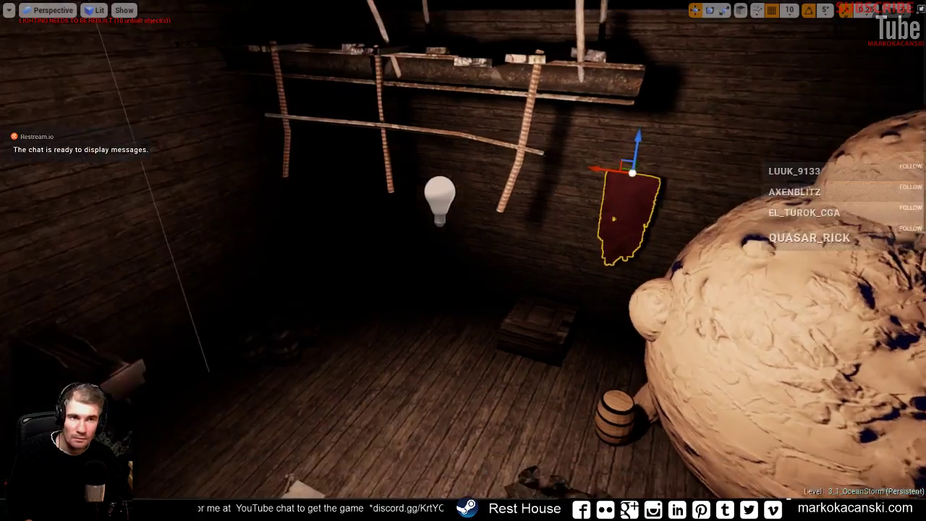
mouse_move(485, 189)
mouse_down()
mouse_move(496, 184)
mouse_move(438, 268)
mouse_up()
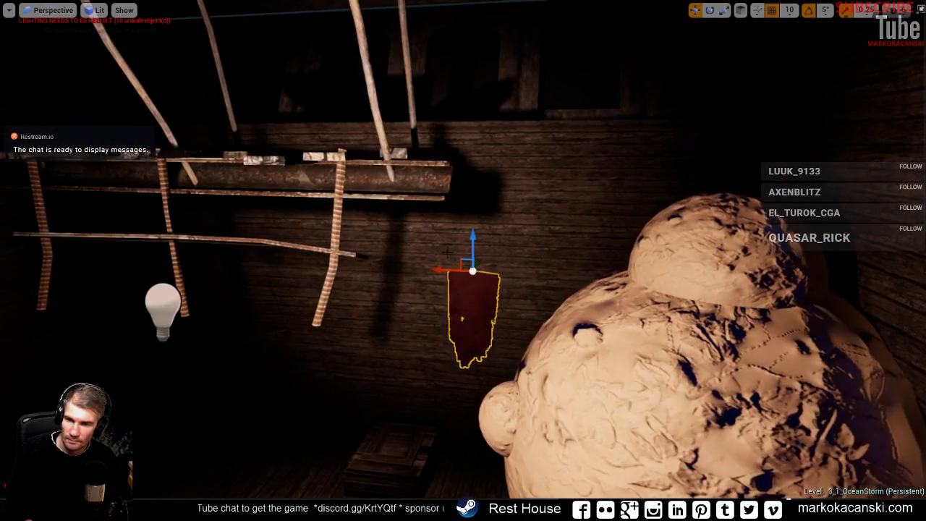
- Preview the cabin in a play session, walking toward the beam shelf and looking around
key(alt+p)
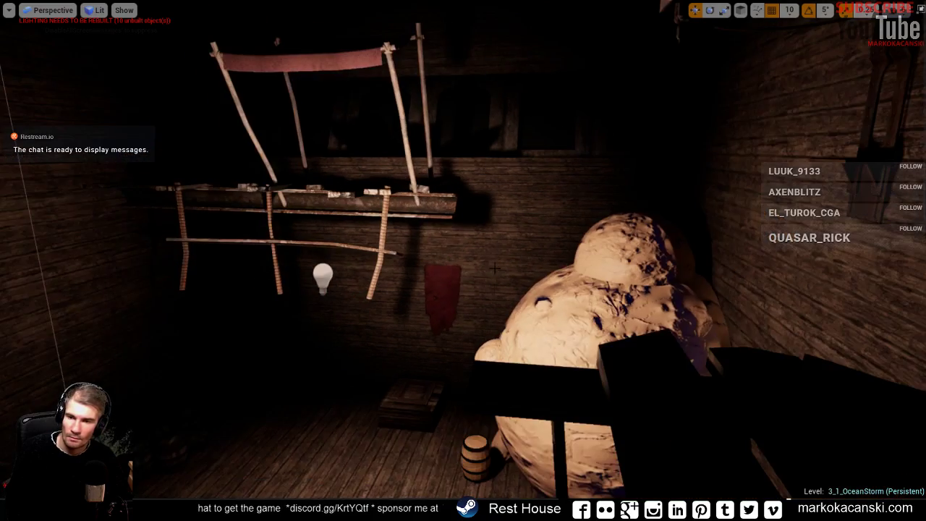
key(w)
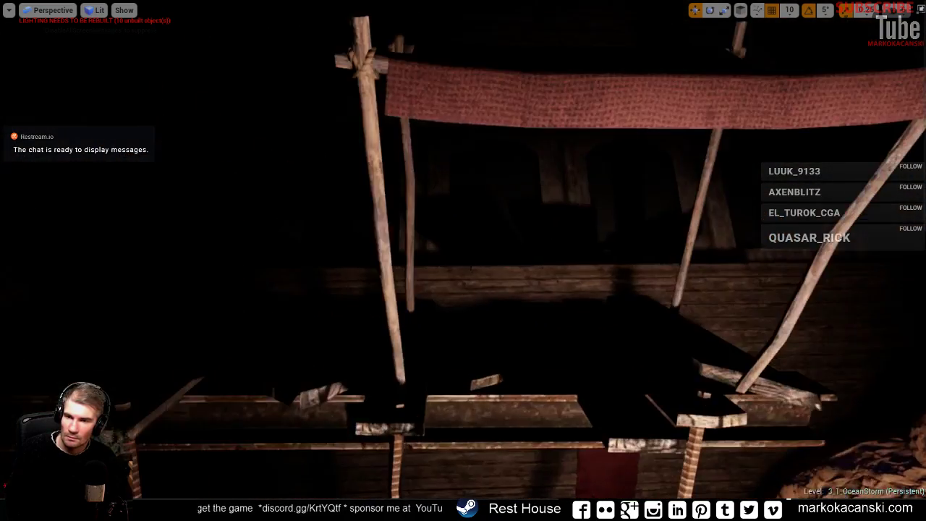
key(s)
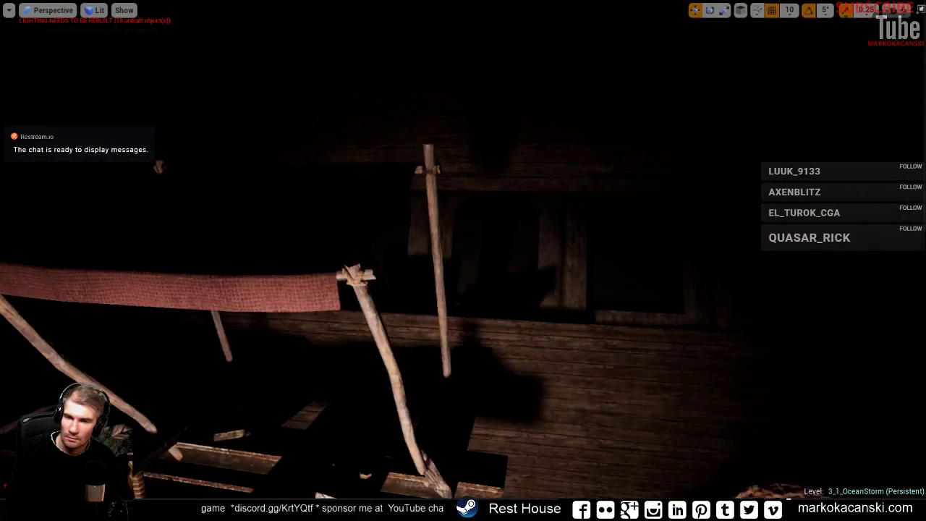
right_drag(463, 261, 550, 238)
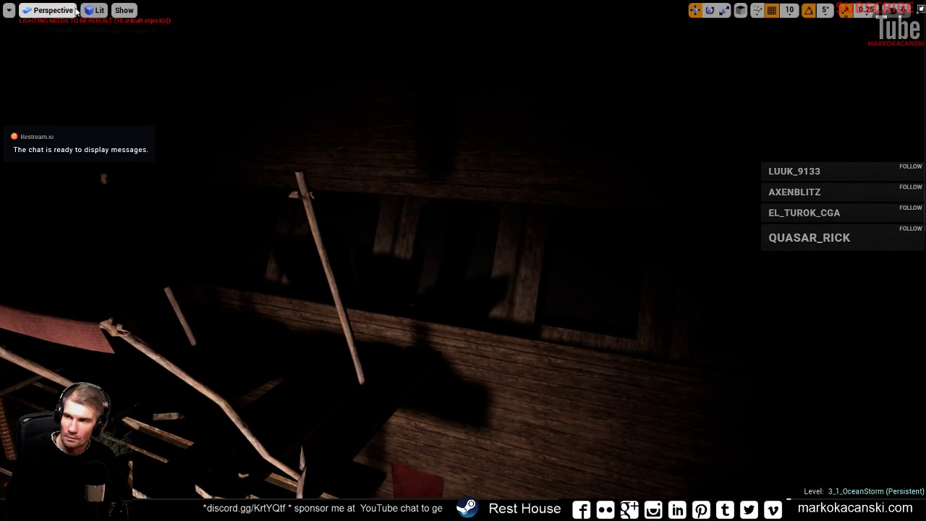
click(94, 10)
- Switch the viewport back to Unlit and select the arched-window wall piece
click(109, 47)
right_drag(497, 244, 549, 217)
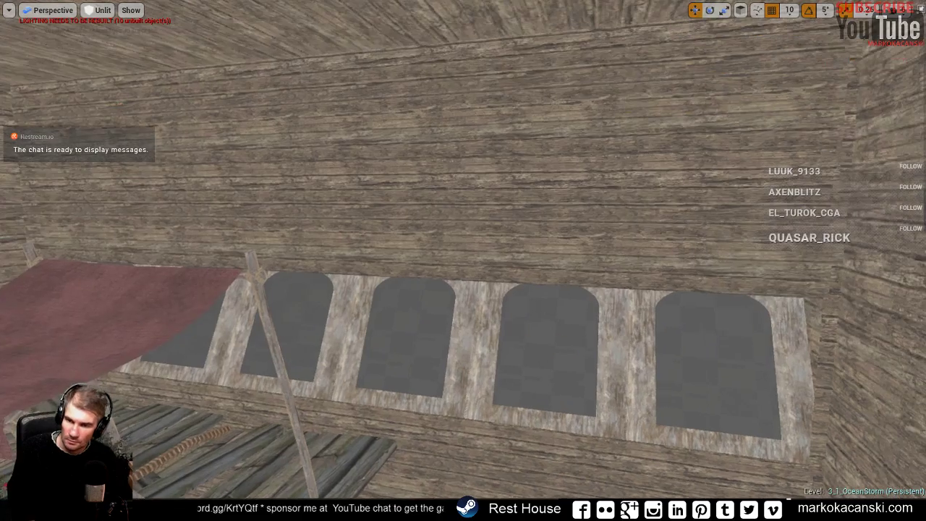
mouse_move(506, 246)
right_down()
mouse_move(482, 246)
mouse_move(480, 237)
right_up()
click(481, 247)
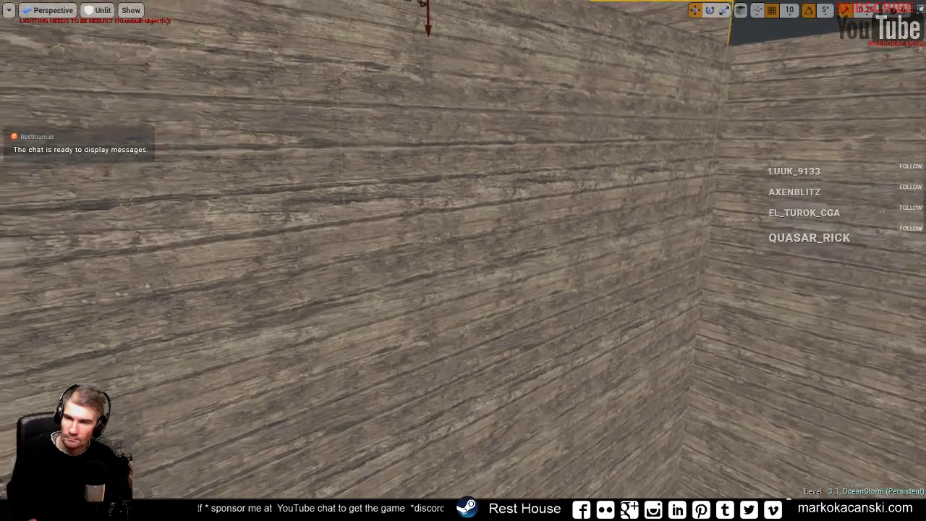
right_drag(445, 48, 616, 211)
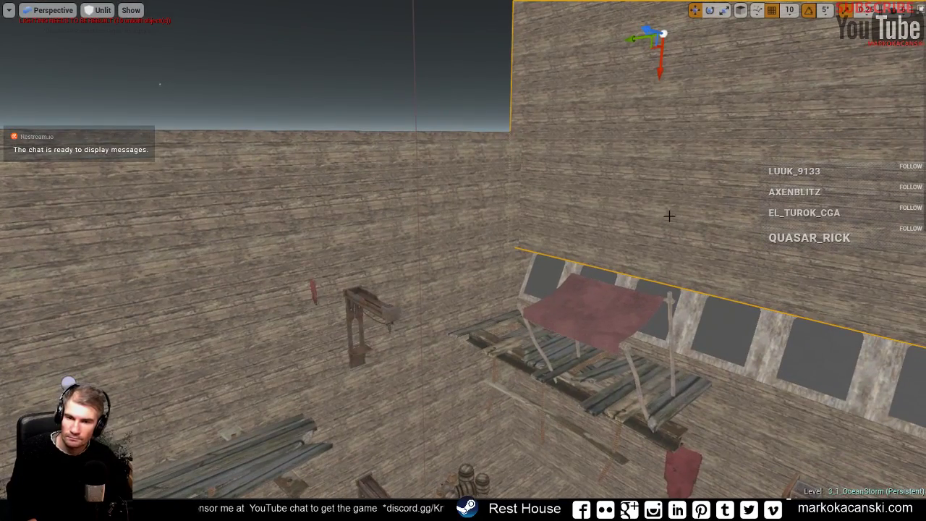
right_drag(638, 244, 637, 246)
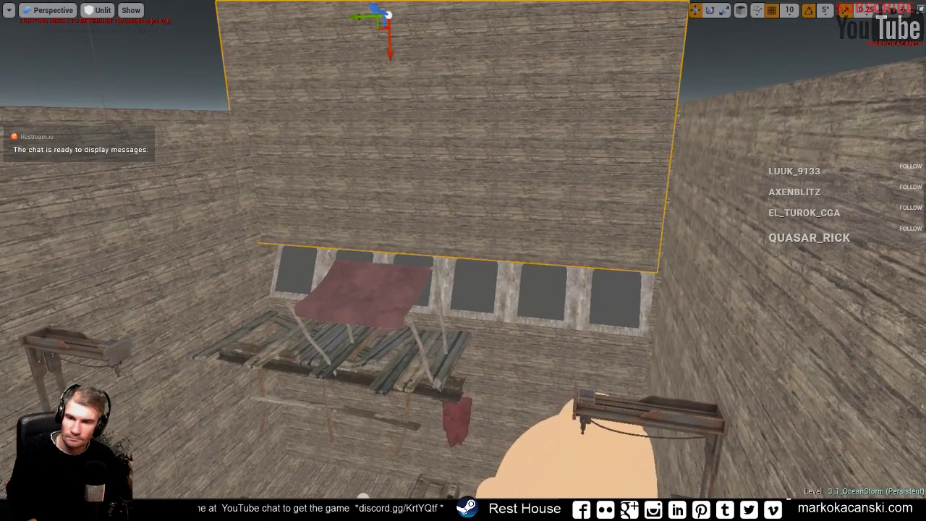
right_drag(463, 261, 477, 268)
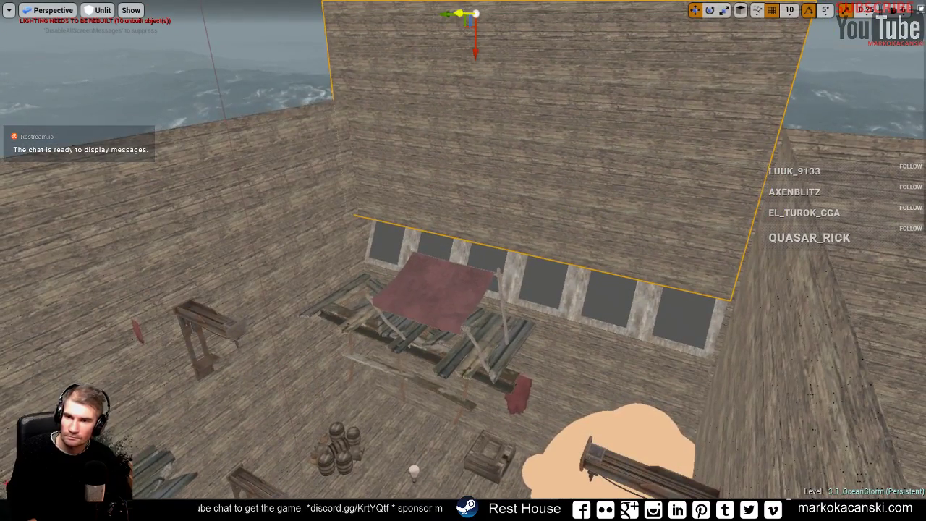
- Shift the wall slightly right in two small drags, then walk up to the window row
mouse_move(460, 14)
mouse_down()
mouse_move(492, 10)
mouse_move(485, 13)
mouse_up()
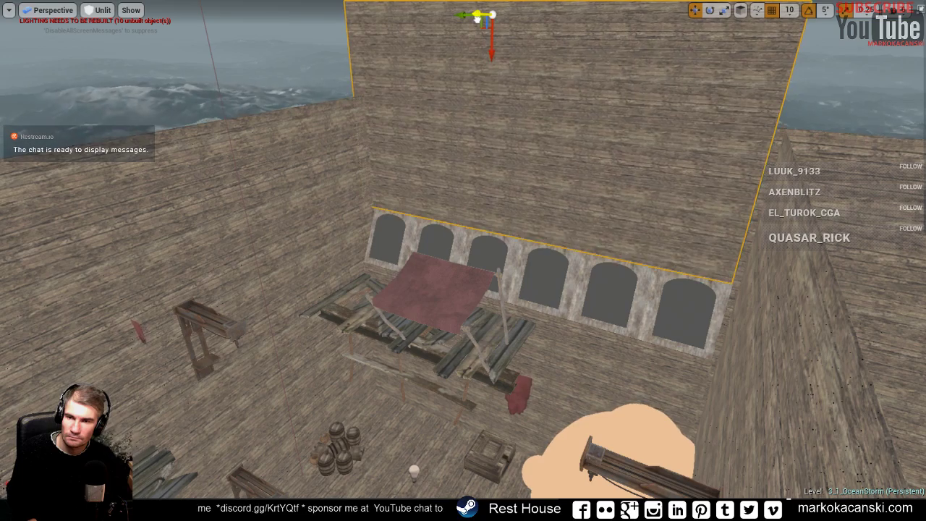
right_drag(405, 155, 405, 154)
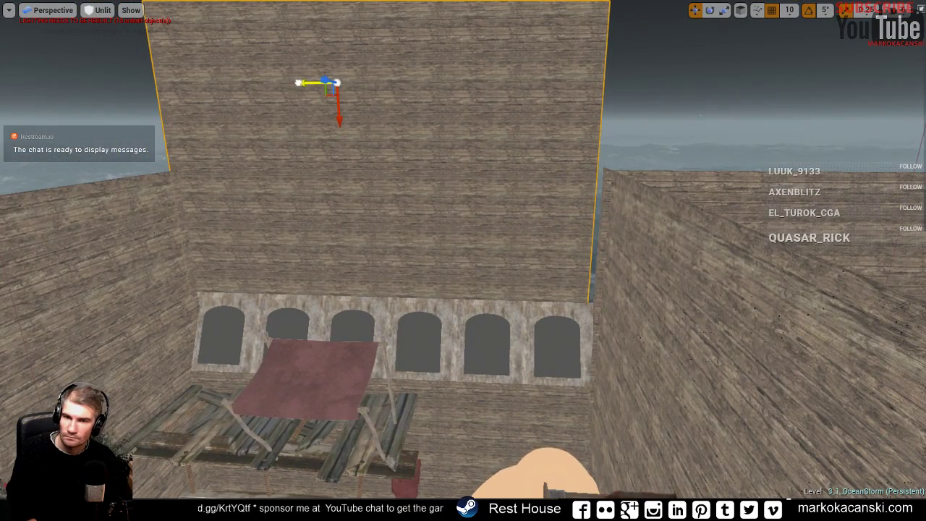
drag(328, 83, 338, 83)
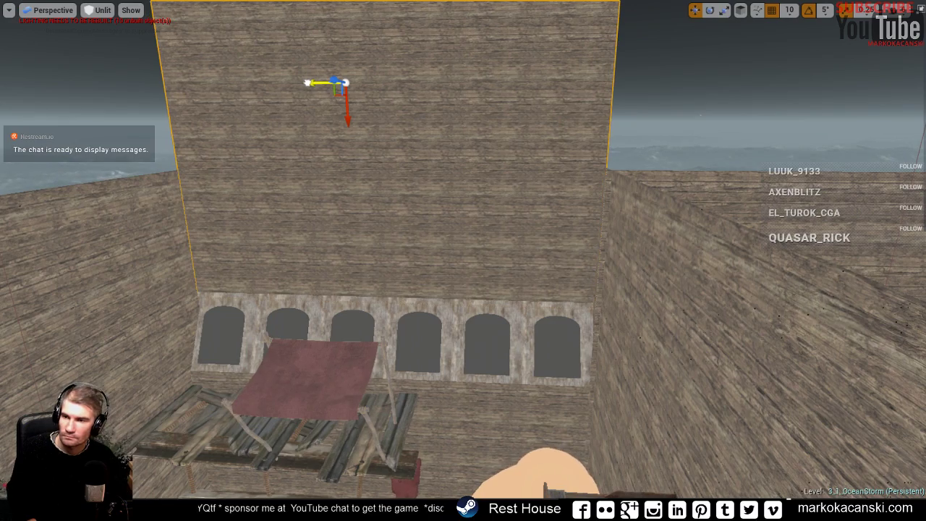
key(w)
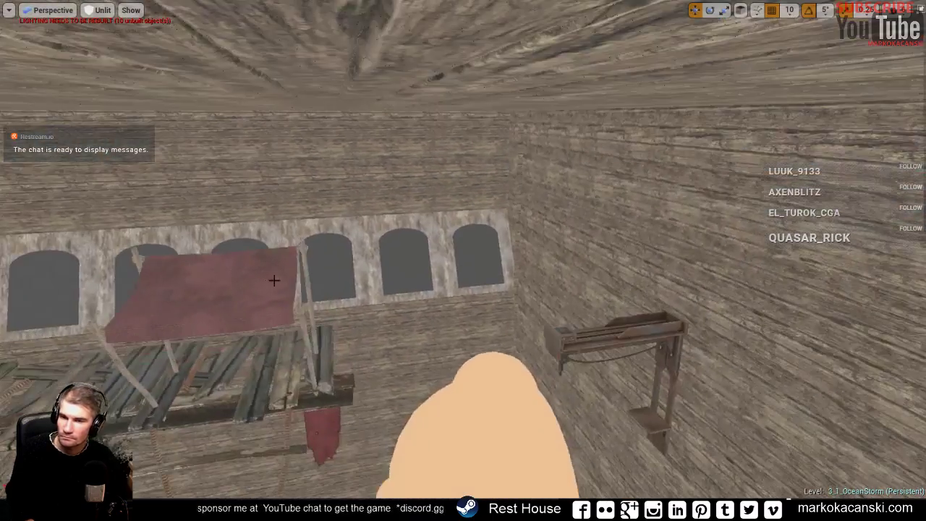
key(w)
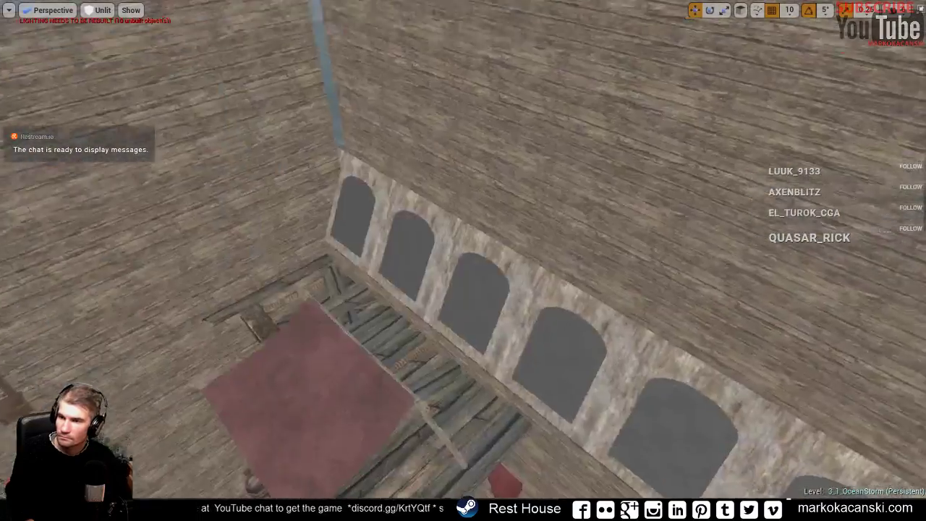
- Select the large wall piece 001_Plane38 and set the gizmo to translate mode
right_drag(450, 286, 480, 405)
right_click(450, 286)
click(423, 277)
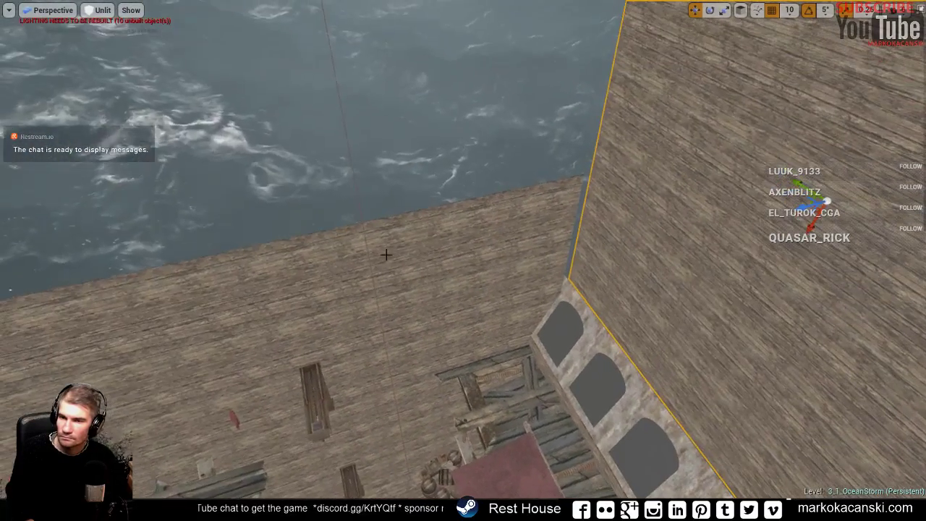
key(e)
key(r)
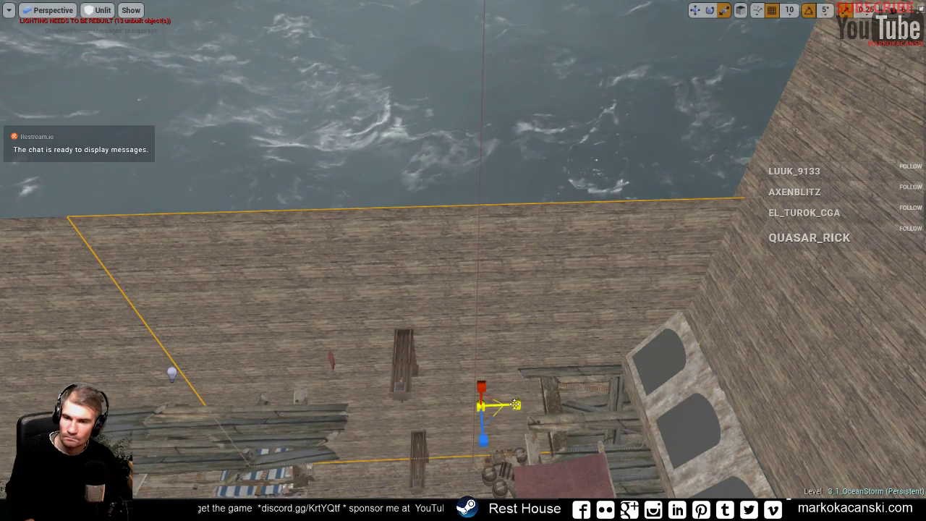
key(w)
right_drag(557, 393, 471, 372)
right_drag(405, 282, 405, 282)
key(e)
key(w)
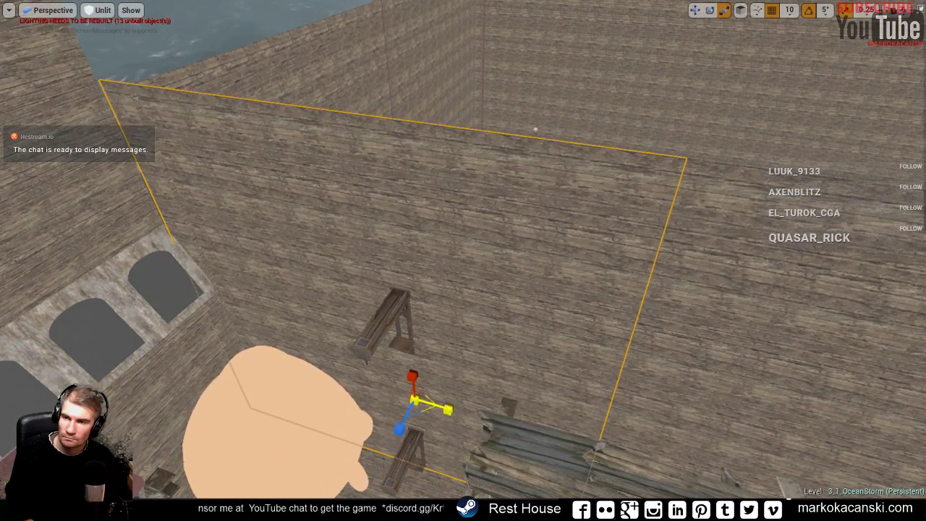
- Slide the wall piece along Y and save the 3_1_OceanStorm map
drag(443, 408, 407, 384)
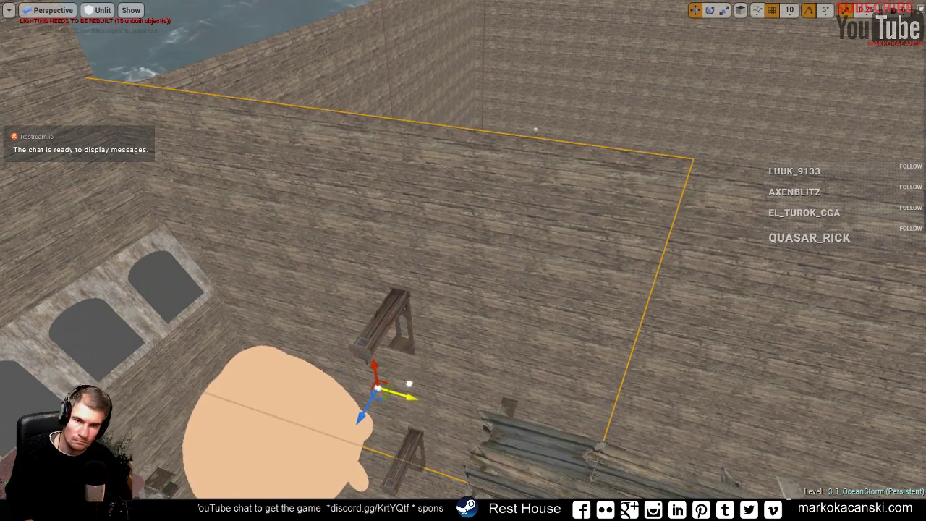
mouse_move(407, 384)
right_down()
mouse_move(434, 304)
mouse_move(424, 253)
mouse_move(417, 282)
right_up()
key(ctrl+s)
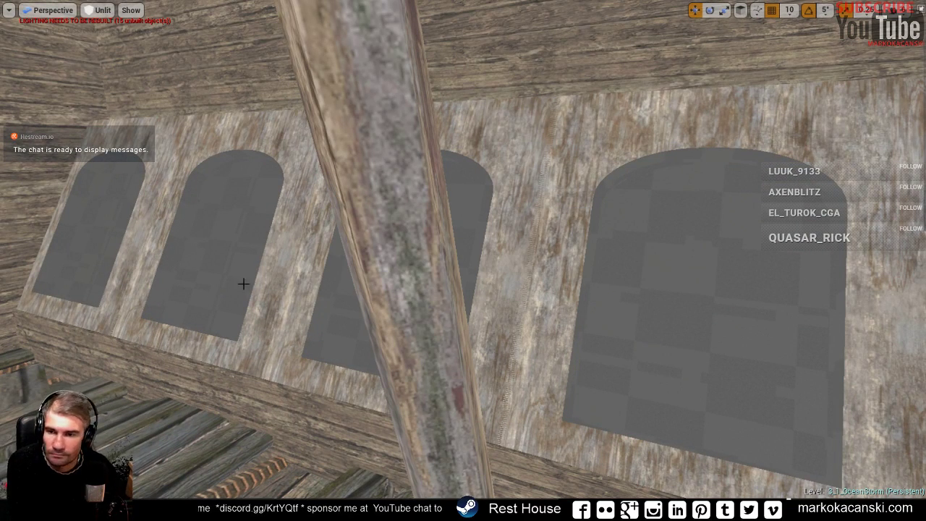
right_drag(191, 457, 362, 264)
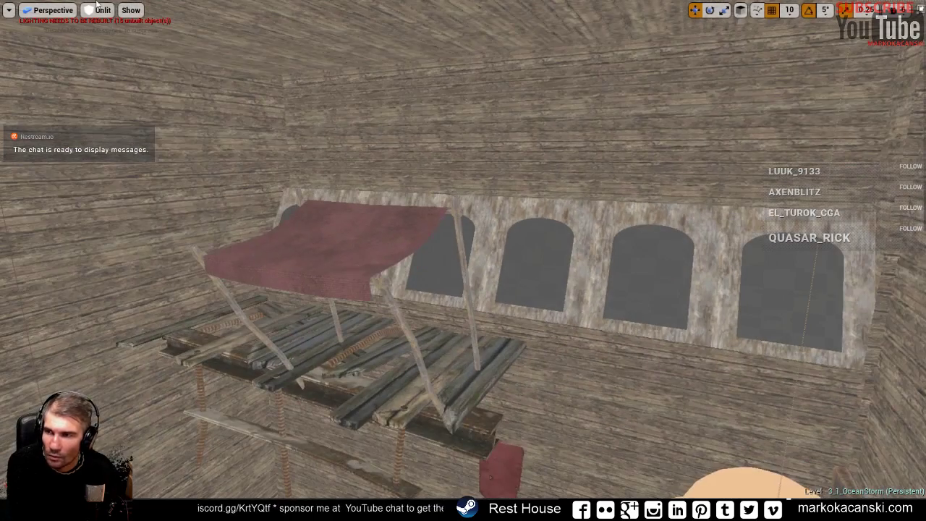
- Switch the viewport from Unlit to Lit and orbit around the red-canopied table and lamp
click(93, 10)
click(108, 31)
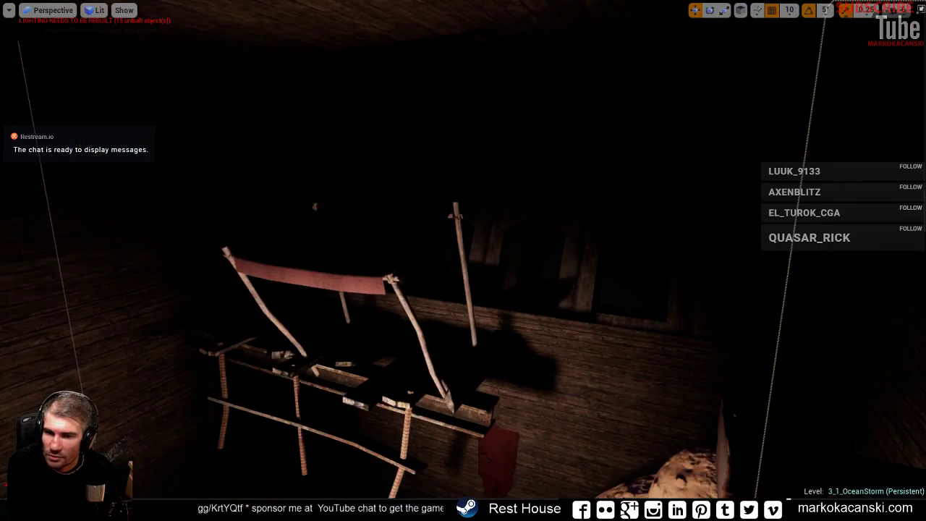
right_drag(463, 261, 593, 311)
right_drag(463, 260, 318, 246)
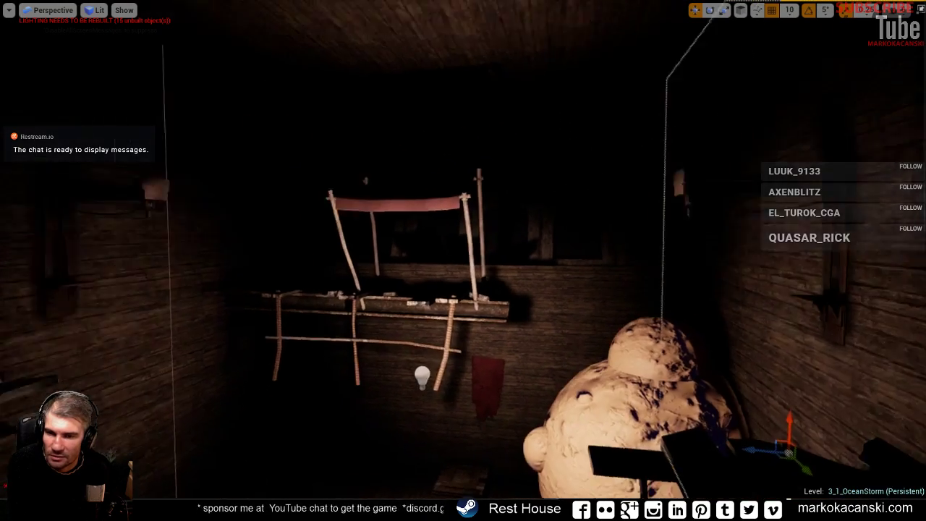
right_drag(463, 260, 391, 290)
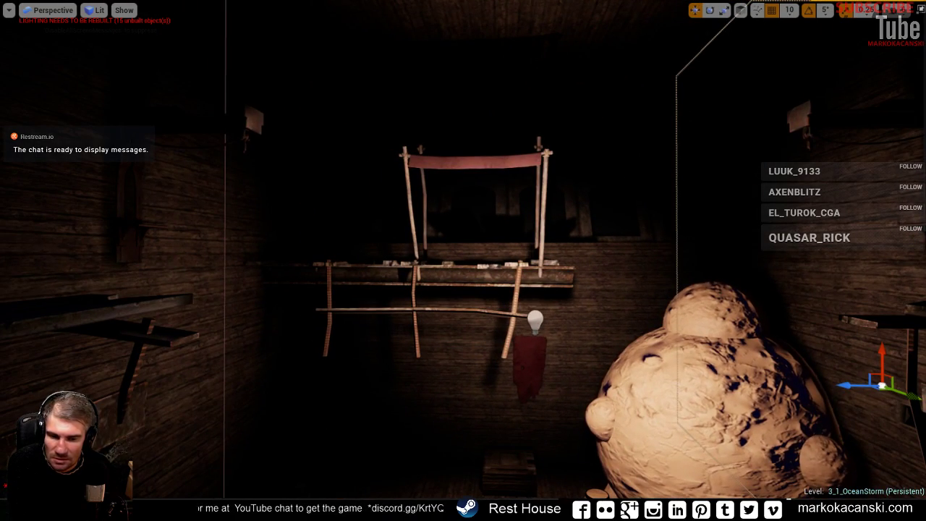
- Close the marketplace Content Search tab in Chrome and Google 'russian social sit'
mouse_move(160, 497)
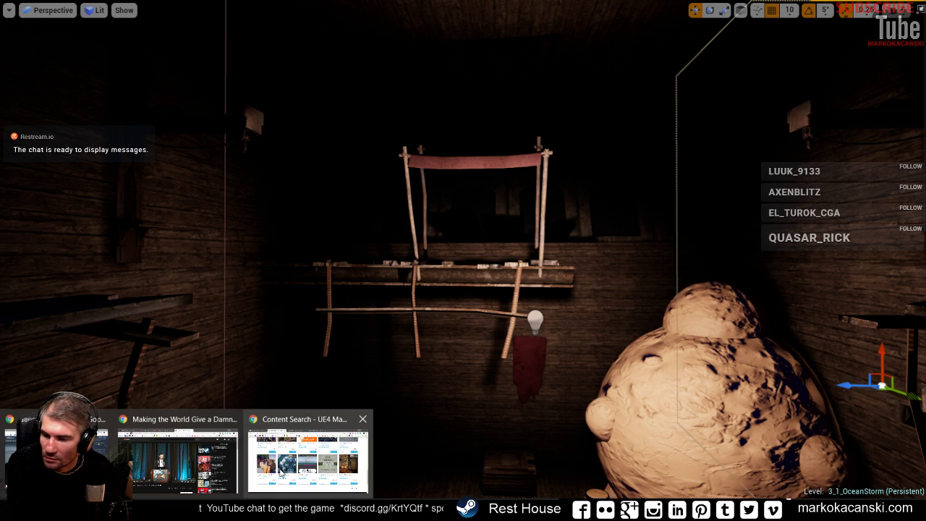
click(308, 449)
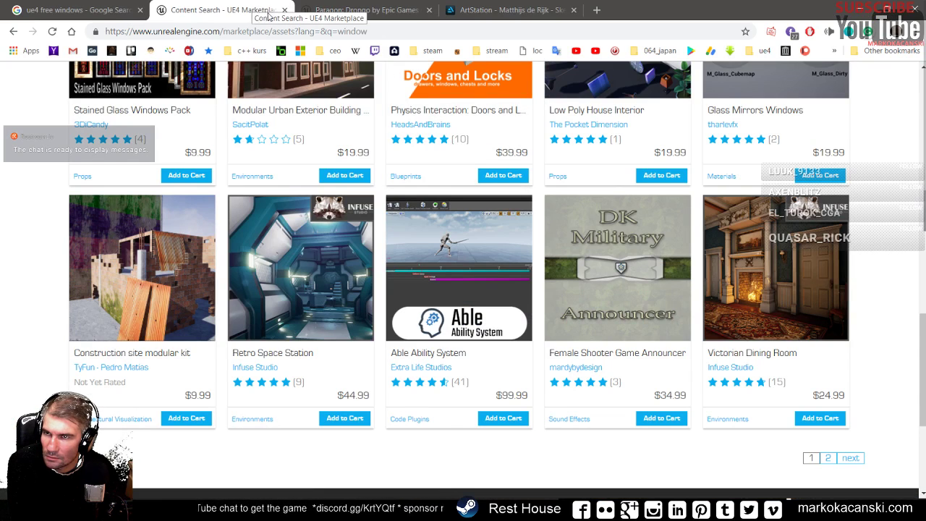
click(284, 10)
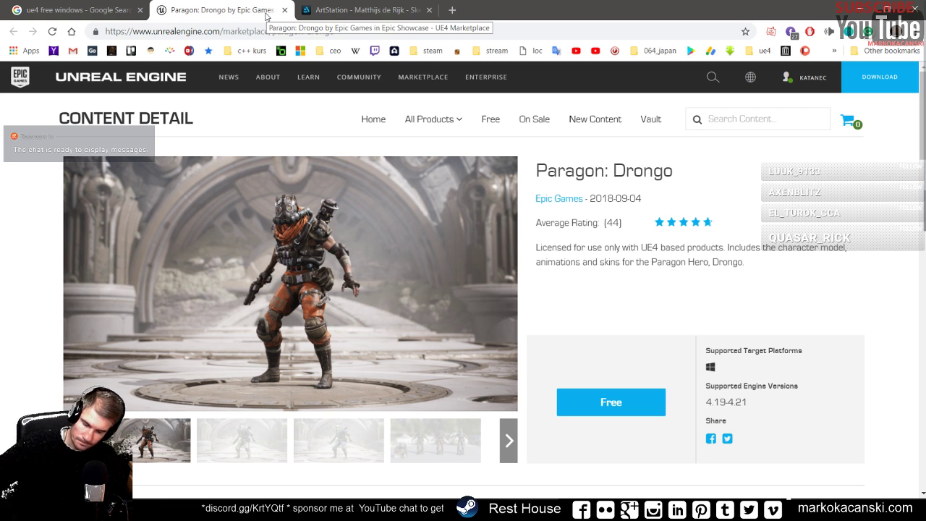
click(268, 31)
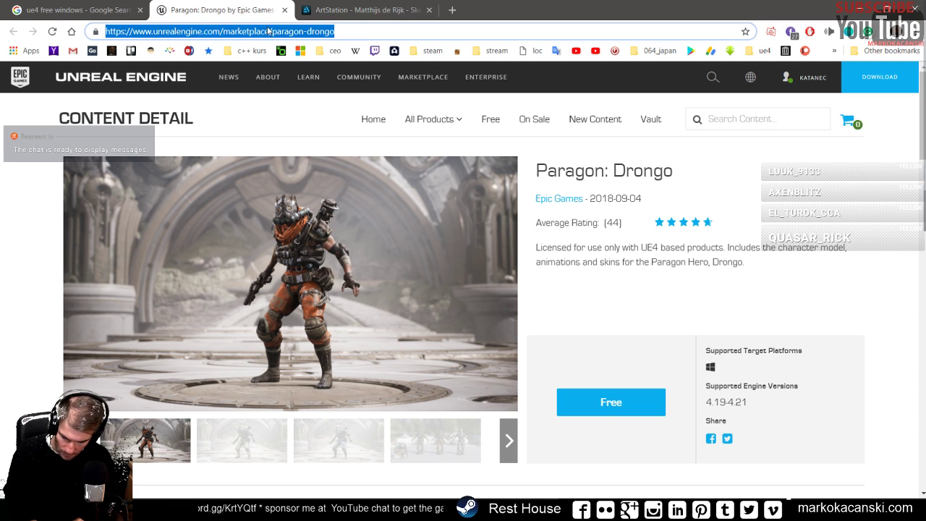
text(russian s)
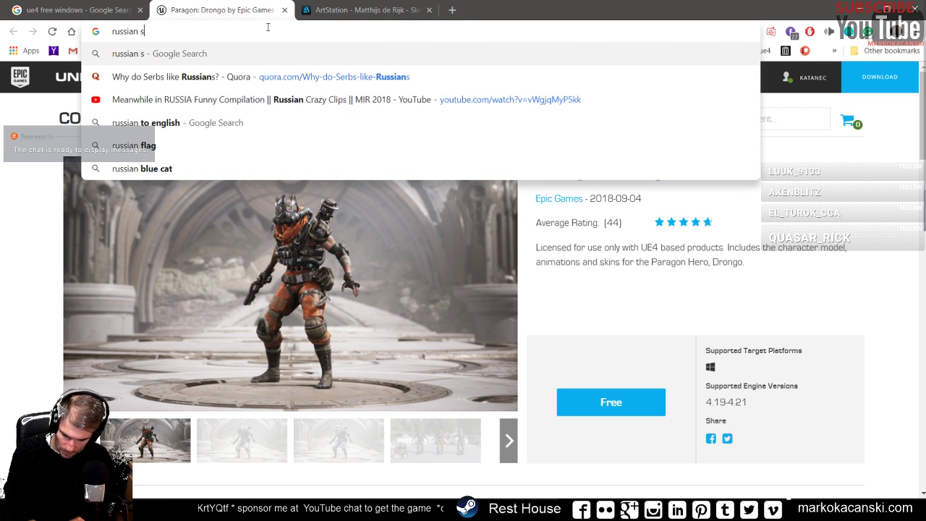
text(ocial sit)
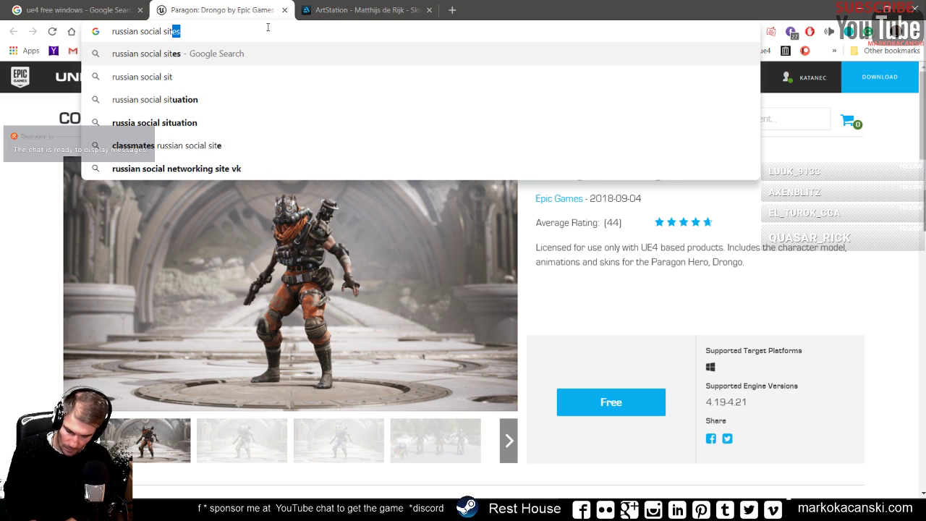
key(Return)
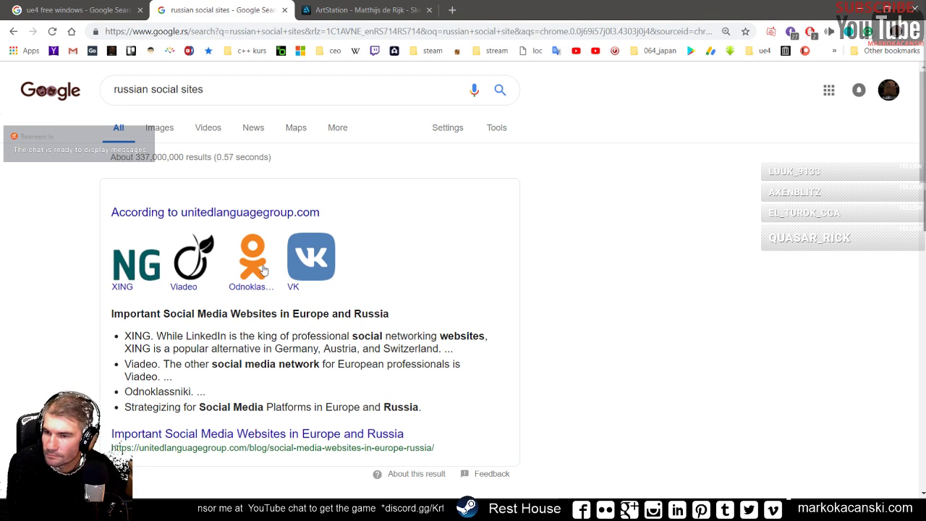
- Open VK from the results, log in with saved credentials, and go to your profile
click(293, 287)
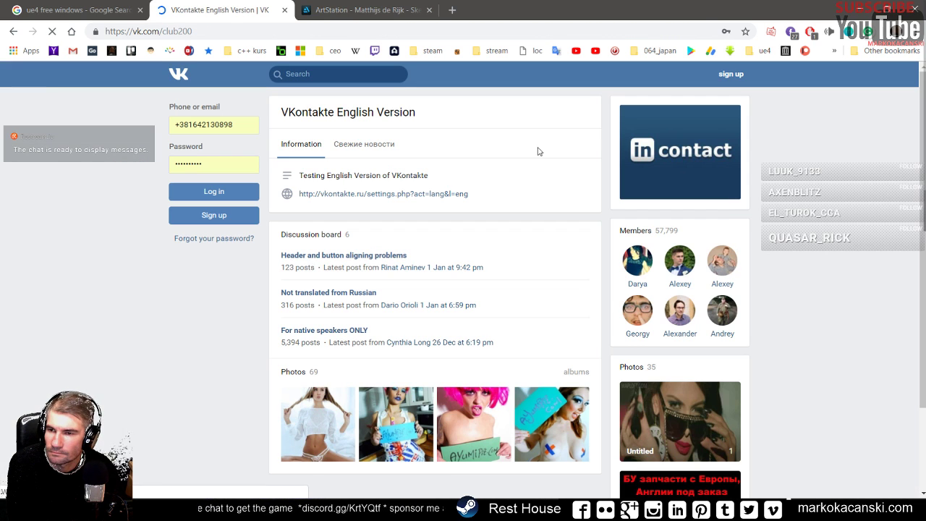
click(214, 191)
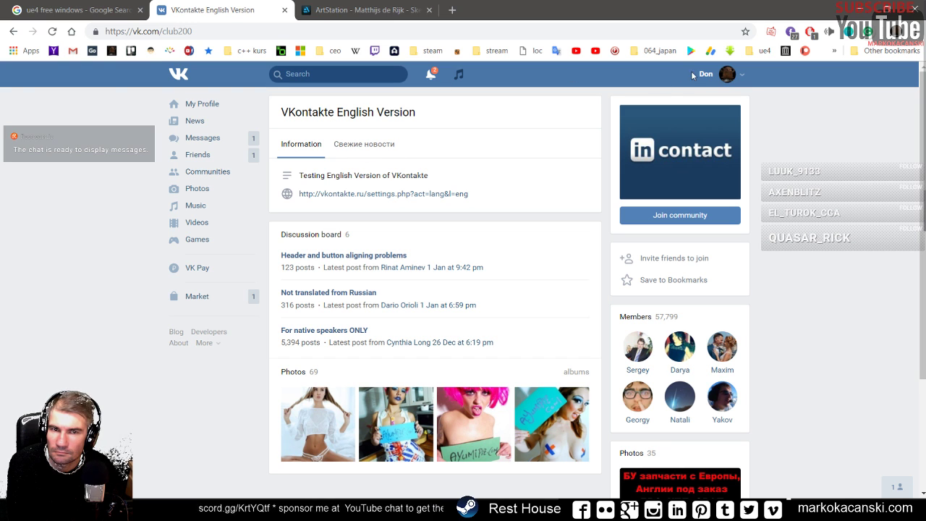
click(725, 75)
click(709, 107)
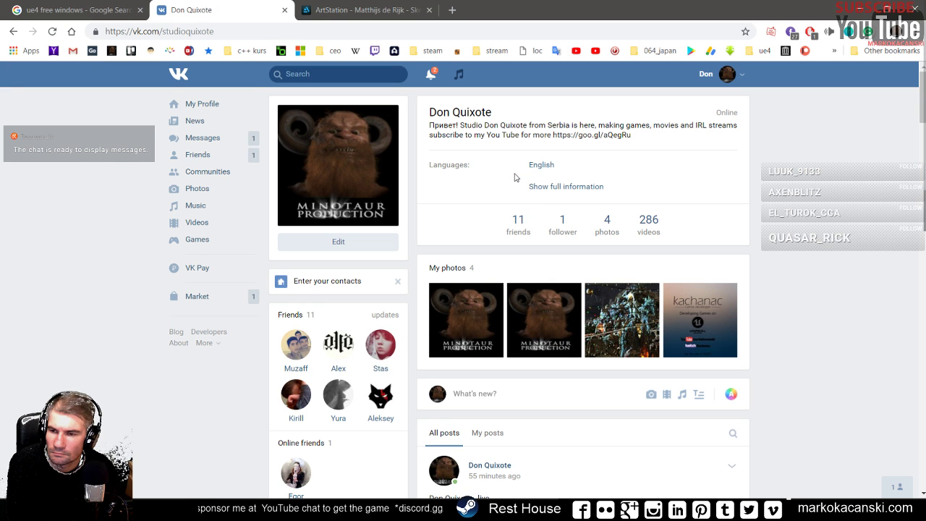
- Scroll down the VK feed and open The Butterfly Sign page in a new tab
scroll(514, 177, down, 1)
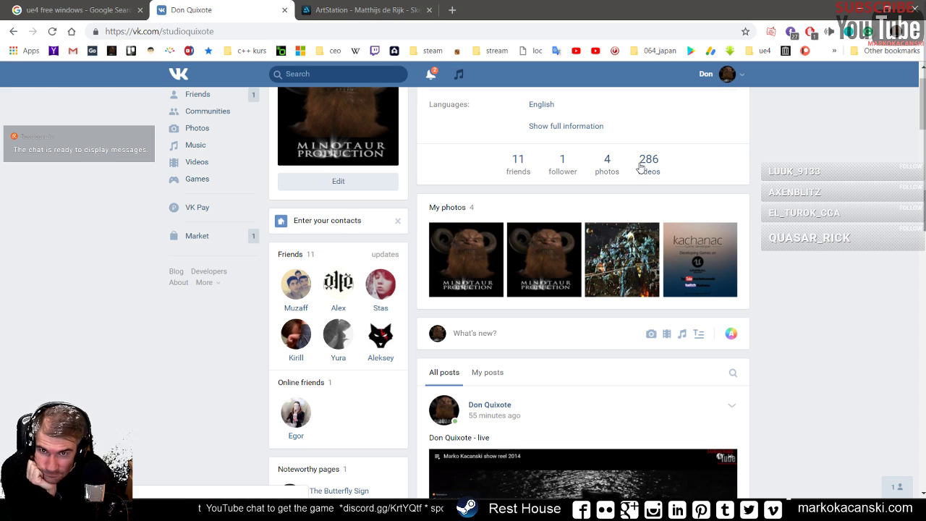
scroll(589, 199, down, 5)
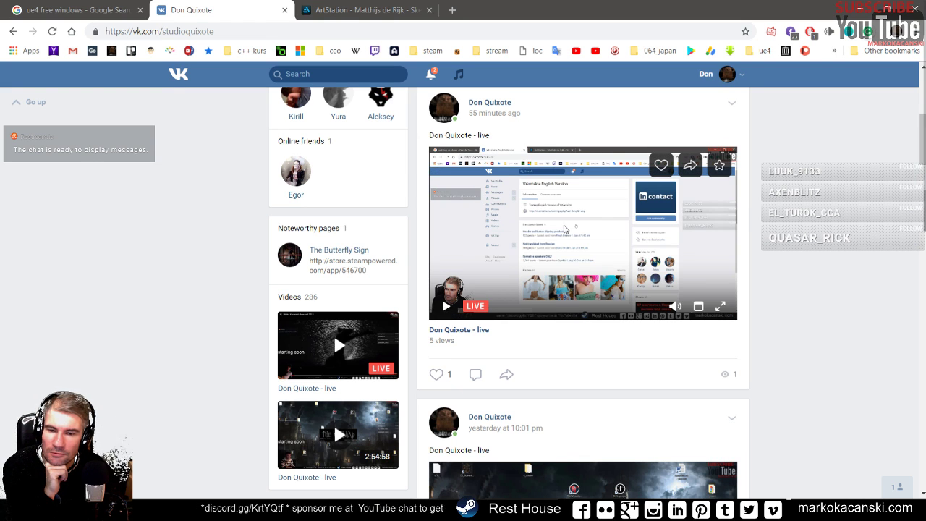
scroll(565, 228, down, 4)
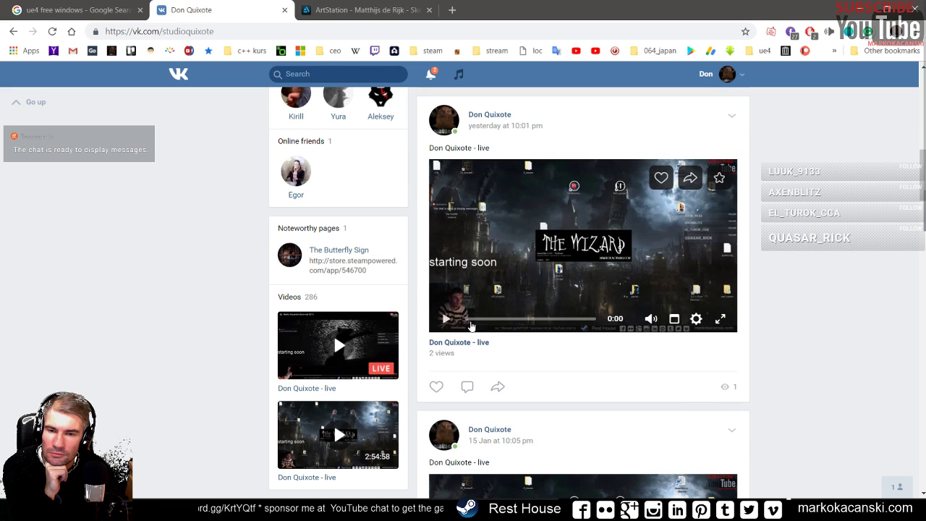
scroll(470, 326, down, 3)
scroll(651, 266, down, 3)
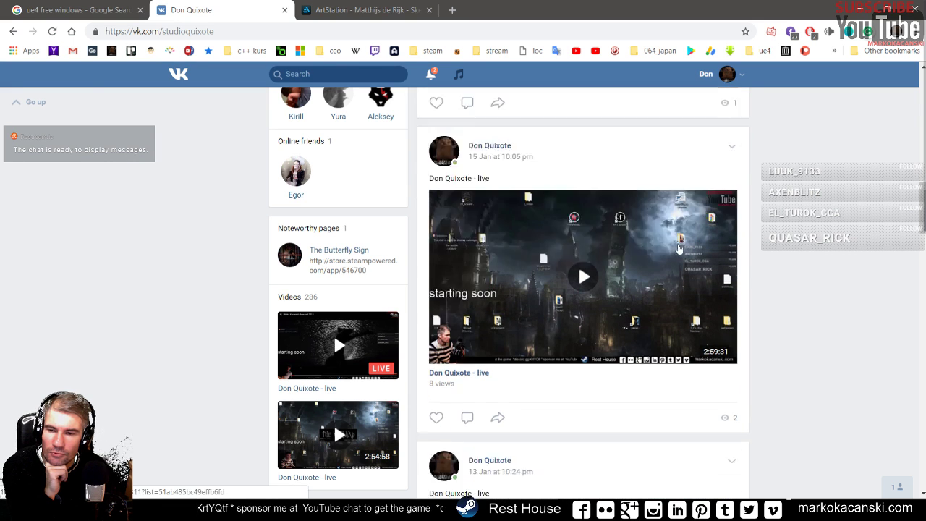
scroll(737, 235, down, 2)
scroll(741, 230, down, 3)
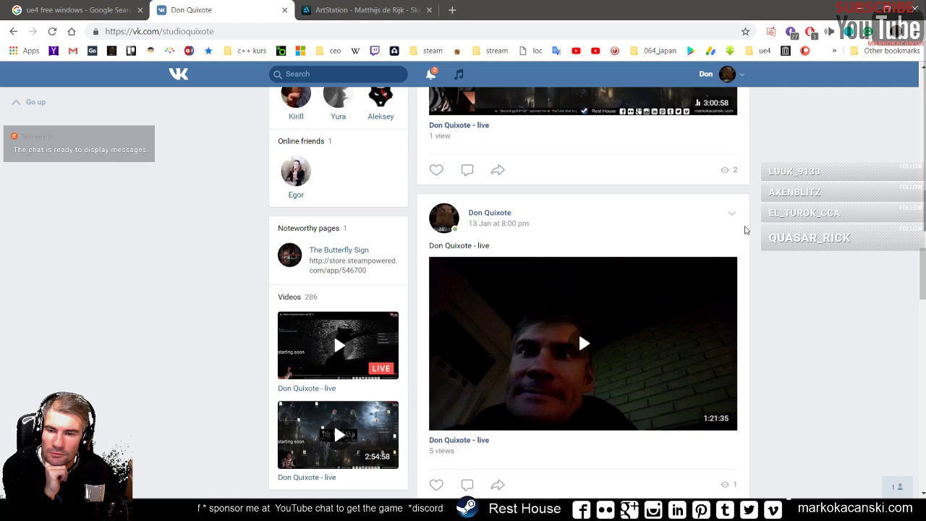
scroll(795, 202, down, 3)
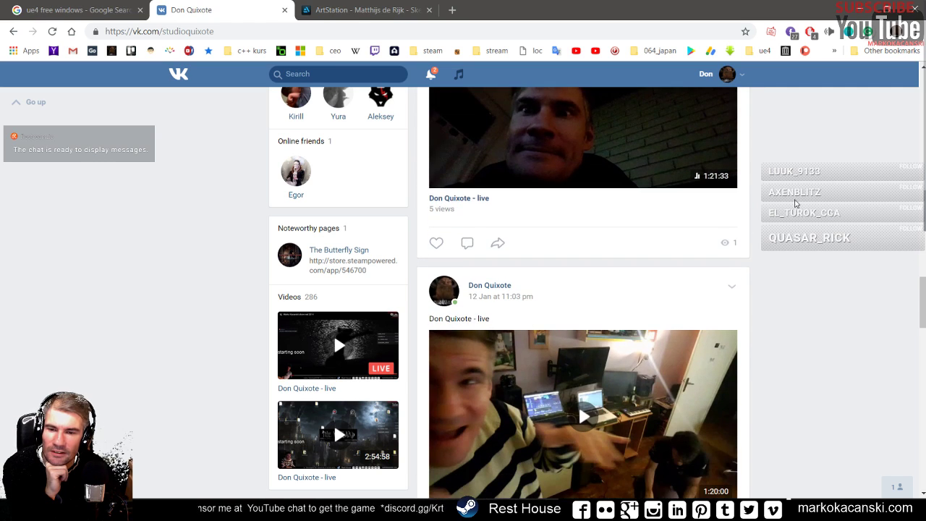
scroll(795, 202, down, 5)
scroll(795, 204, down, 2)
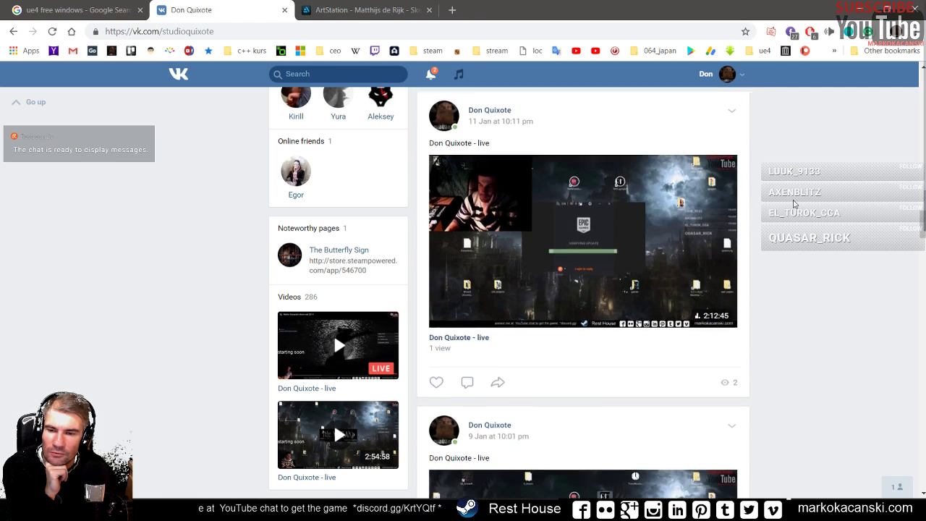
scroll(795, 204, down, 2)
scroll(795, 203, down, 2)
scroll(795, 203, down, 2)
scroll(795, 204, down, 1)
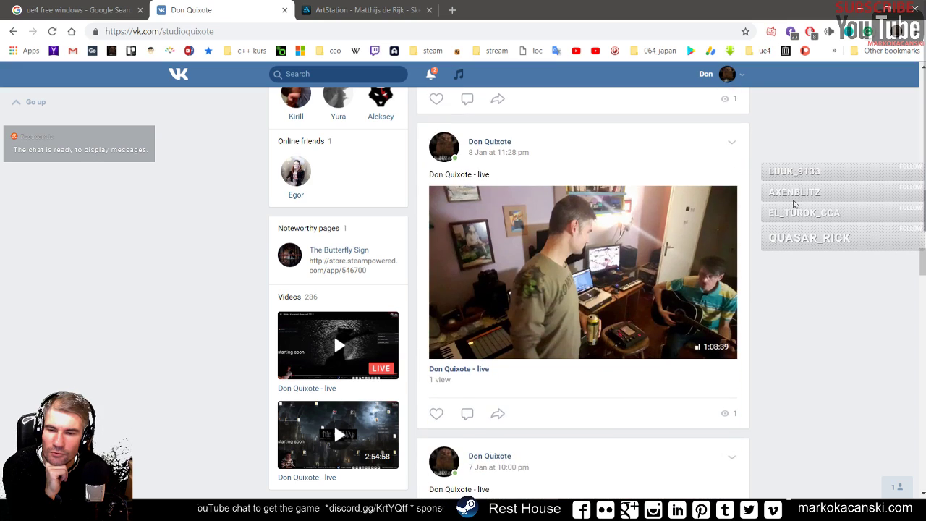
scroll(795, 203, down, 2)
scroll(795, 203, down, 2)
scroll(794, 203, down, 2)
scroll(793, 203, down, 2)
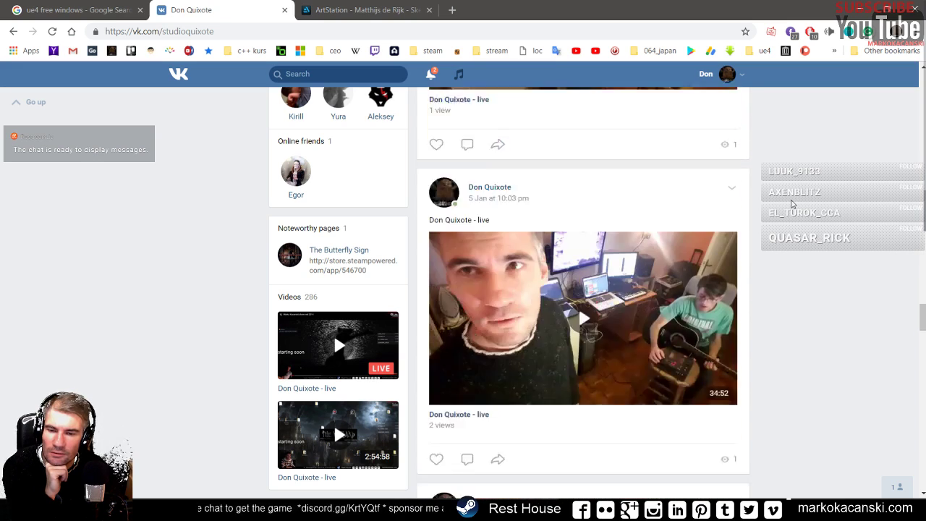
scroll(789, 200, down, 2)
scroll(789, 200, down, 4)
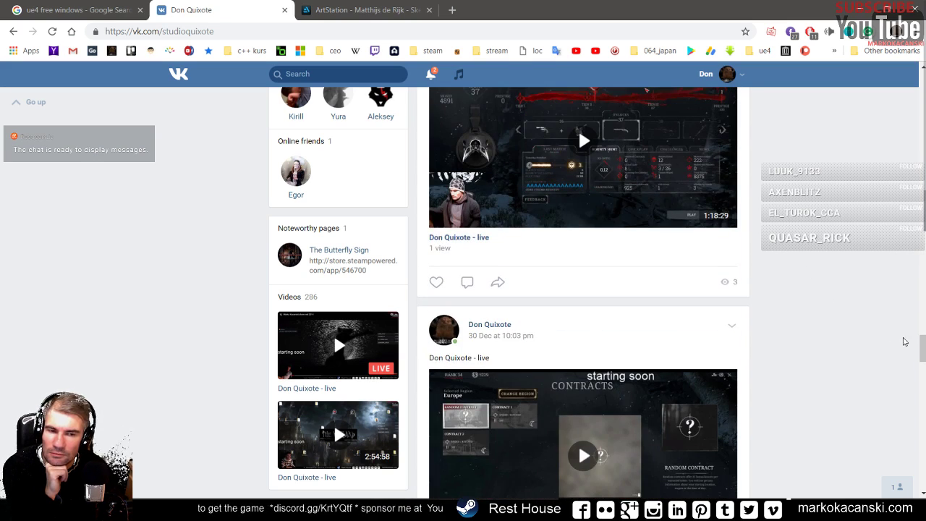
drag(922, 348, 917, 462)
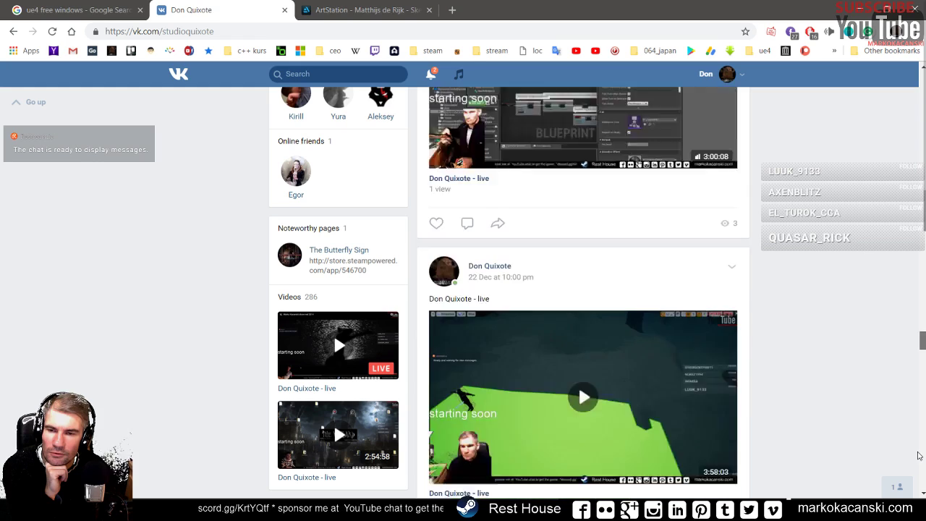
scroll(918, 463, up, 15)
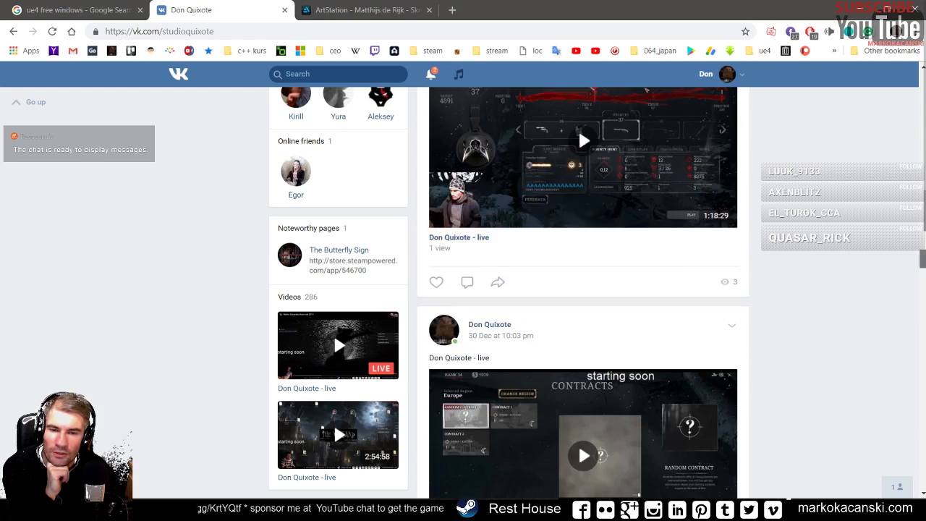
scroll(506, 289, down, 20)
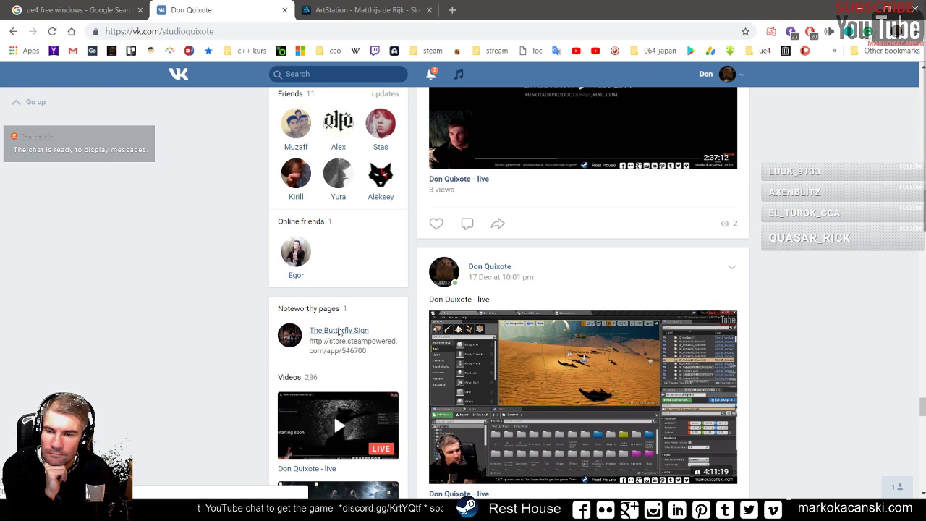
right_click(339, 331)
click(362, 336)
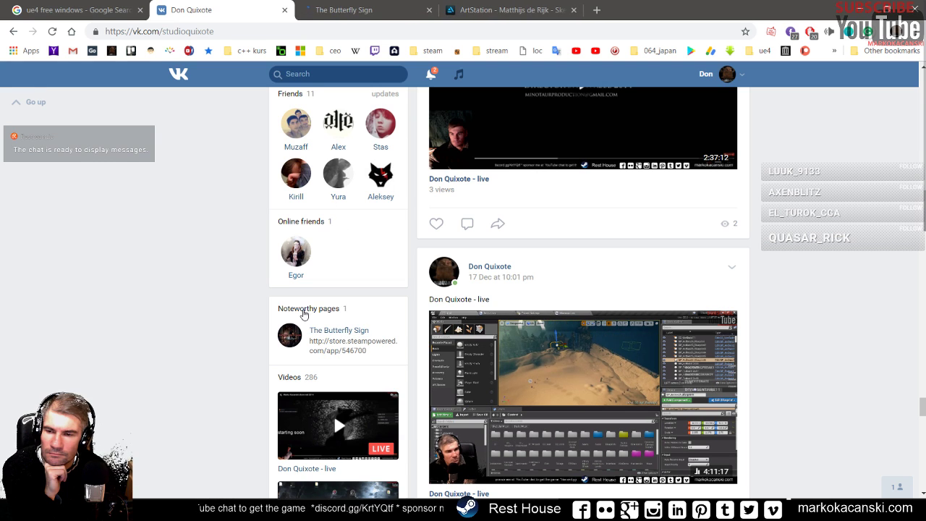
- Translate the VK profile page into English
scroll(304, 314, down, 3)
scroll(593, 302, down, 3)
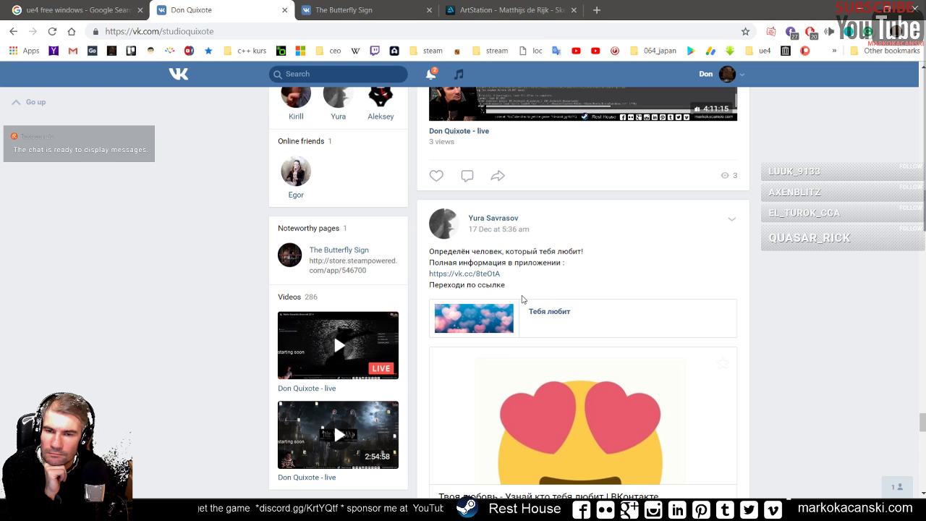
scroll(586, 275, down, 3)
scroll(591, 259, up, 3)
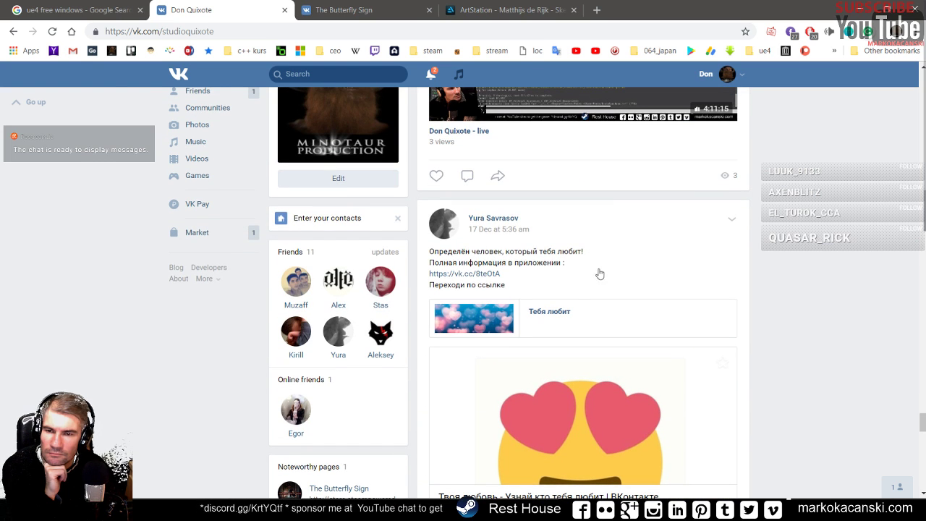
right_click(644, 250)
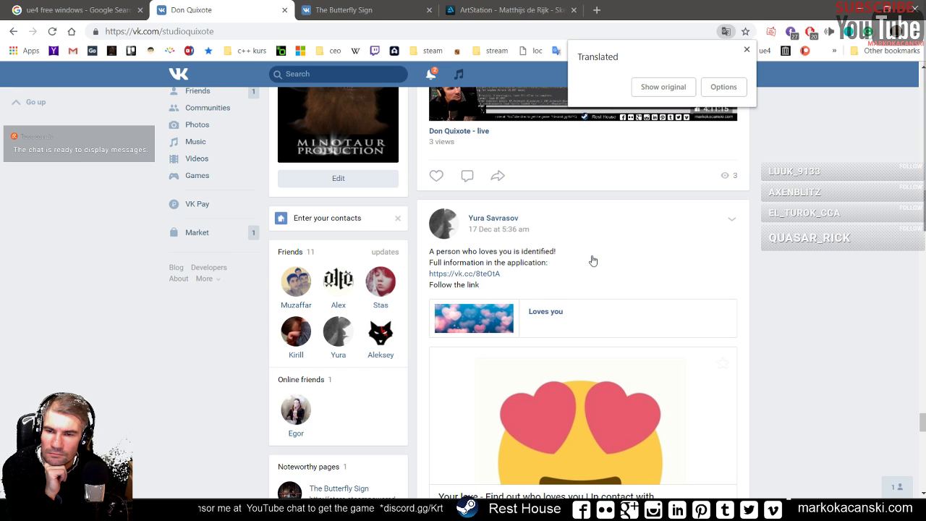
- Open the post's vk.cc love-app link in a new tab and keep scrolling the feed
right_click(480, 276)
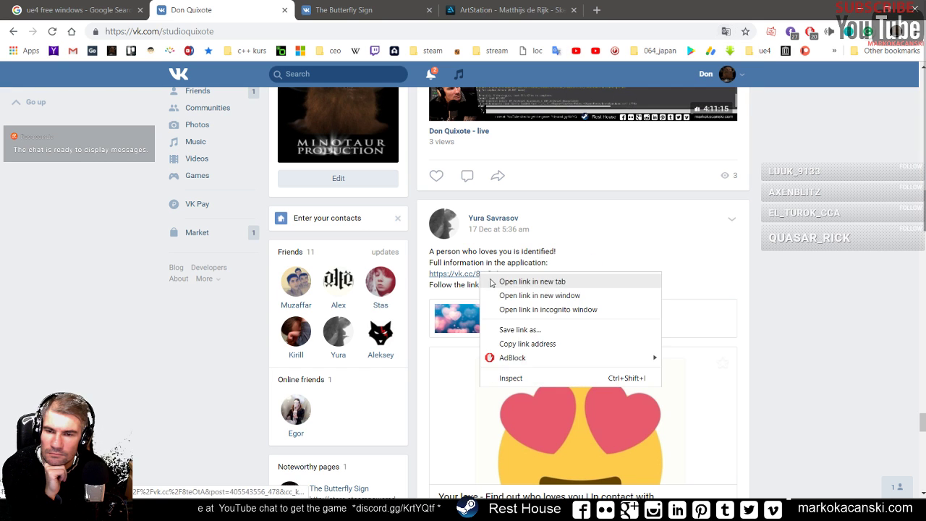
click(521, 283)
scroll(591, 244, down, 4)
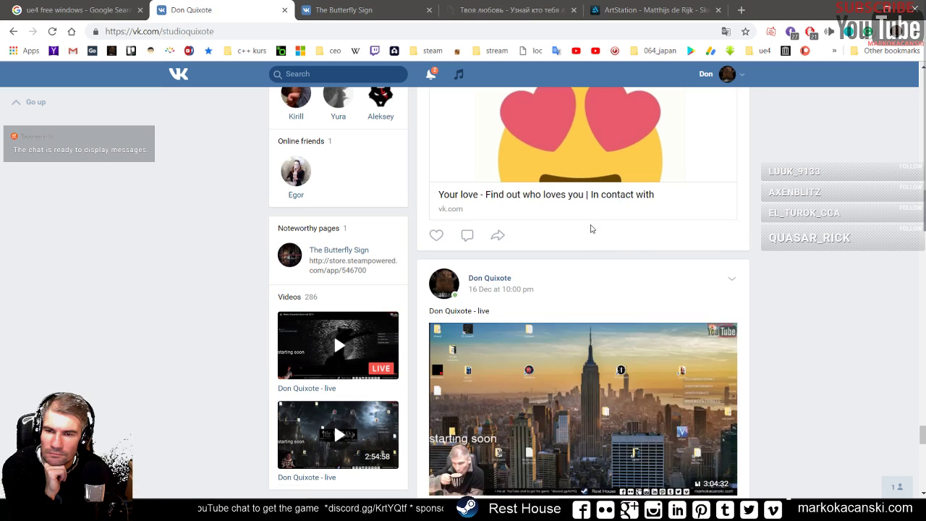
scroll(591, 230, down, 3)
scroll(591, 229, down, 2)
scroll(591, 229, down, 4)
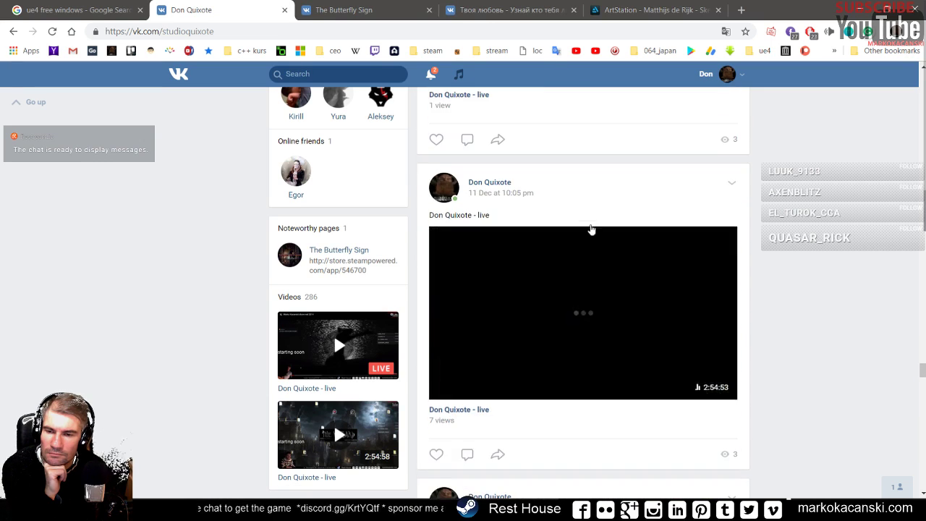
scroll(724, 217, down, 3)
scroll(772, 224, down, 4)
scroll(785, 192, down, 4)
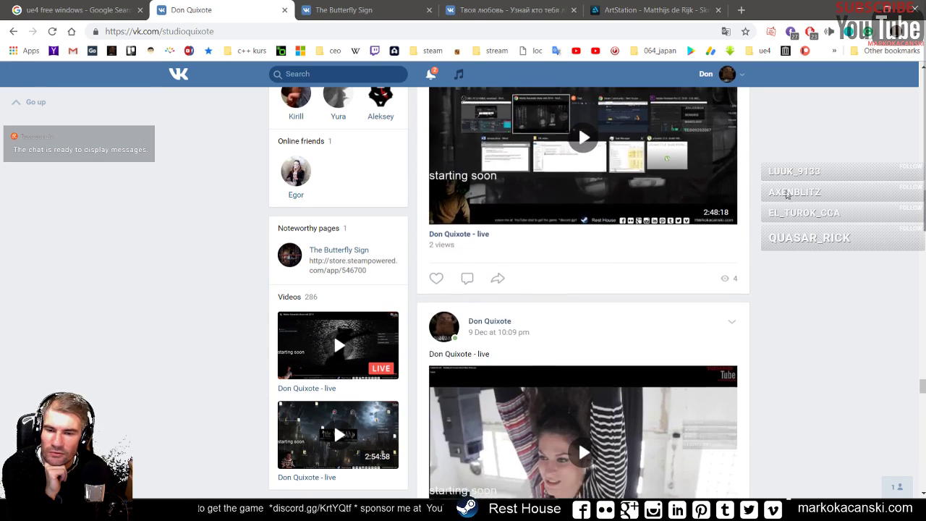
scroll(785, 192, down, 4)
scroll(786, 193, down, 4)
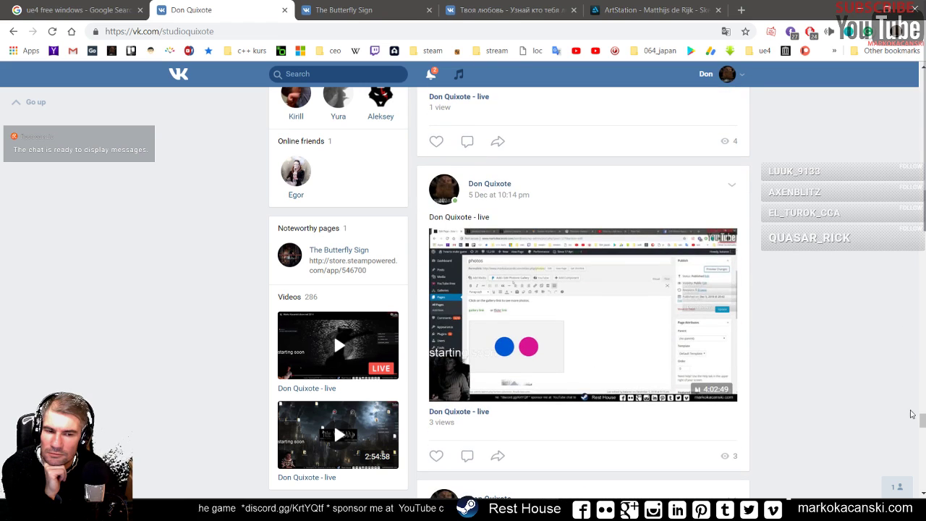
drag(922, 423, 917, 482)
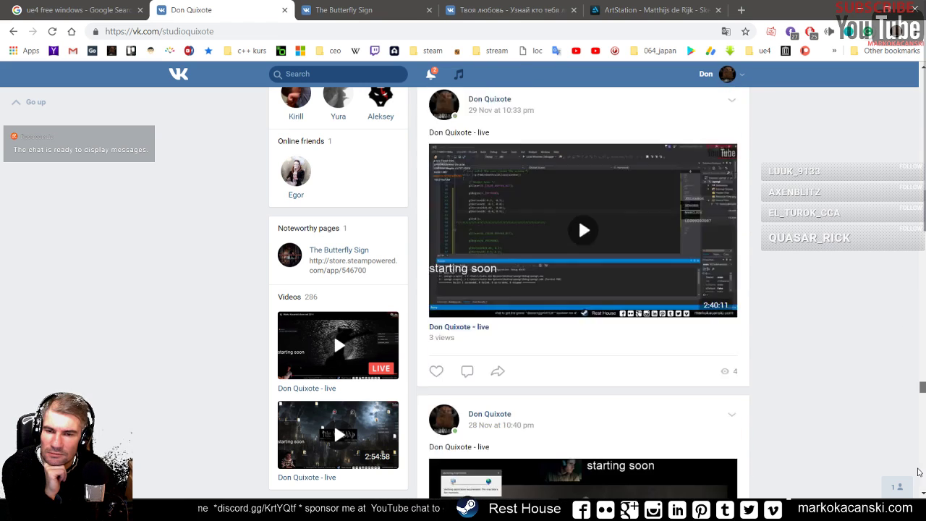
scroll(918, 484, down, 2)
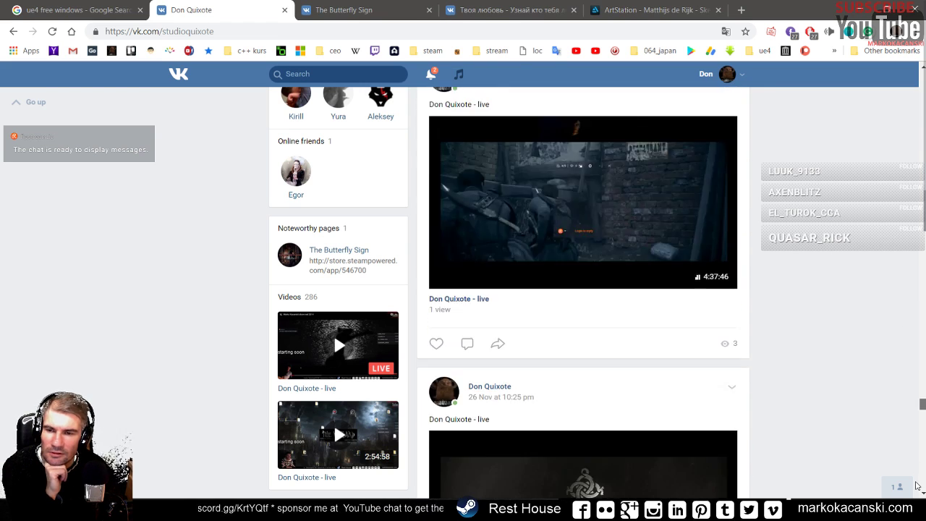
scroll(917, 489, down, 2)
- Look over The Butterfly Sign community tab, then close it
click(334, 5)
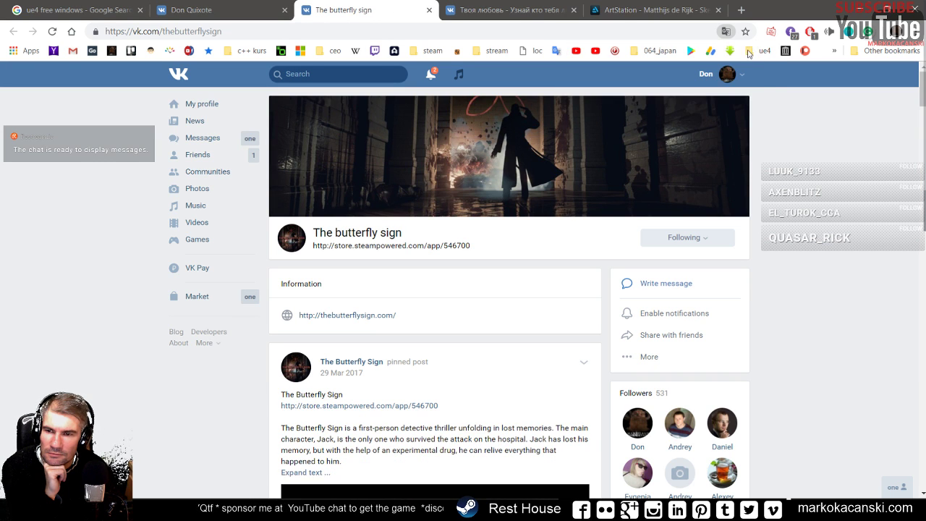
scroll(780, 189, down, 3)
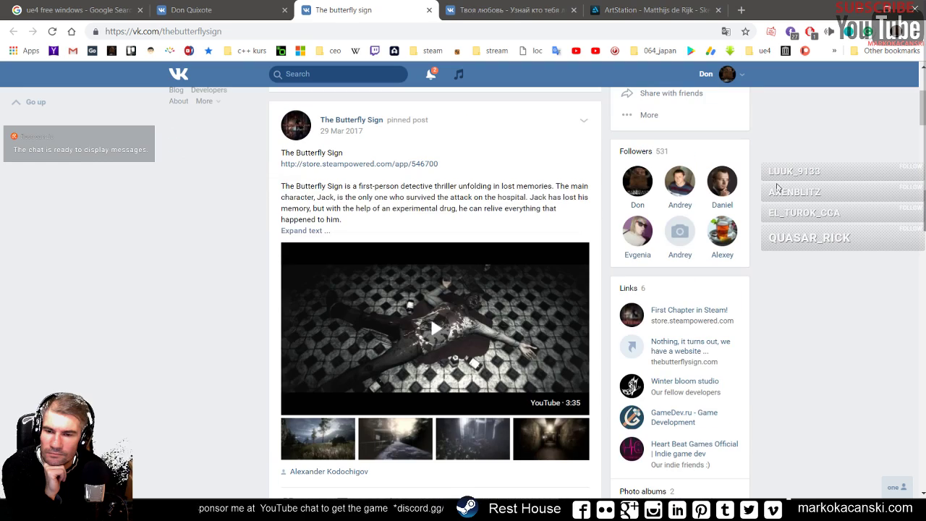
scroll(777, 187, down, 5)
scroll(771, 182, down, 4)
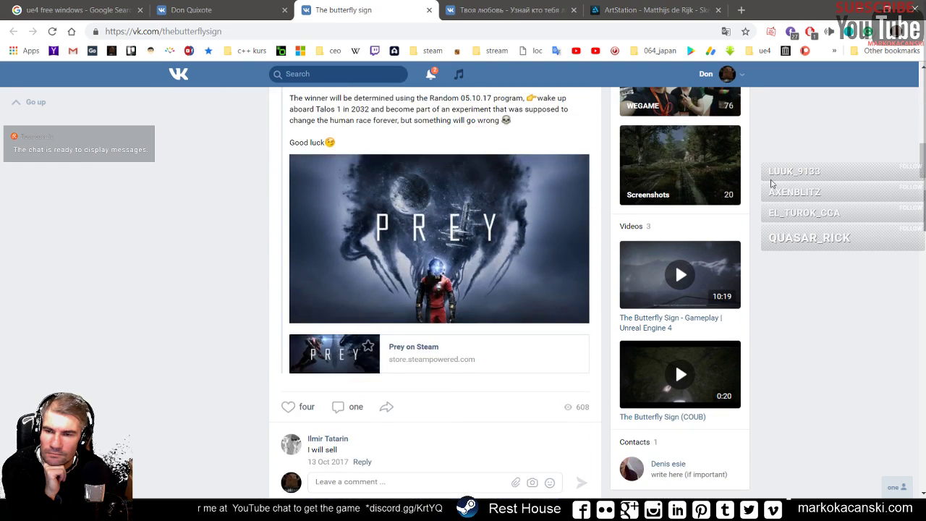
scroll(770, 181, down, 5)
scroll(769, 180, down, 5)
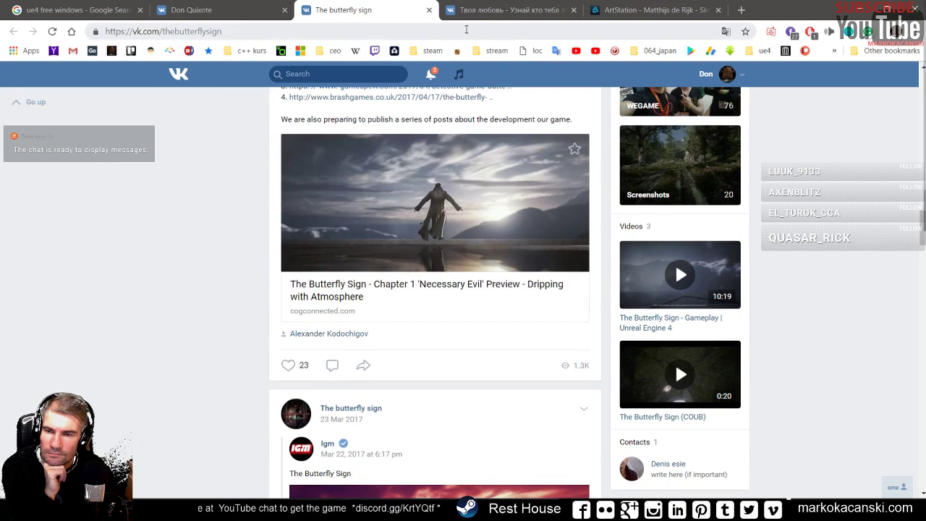
click(429, 11)
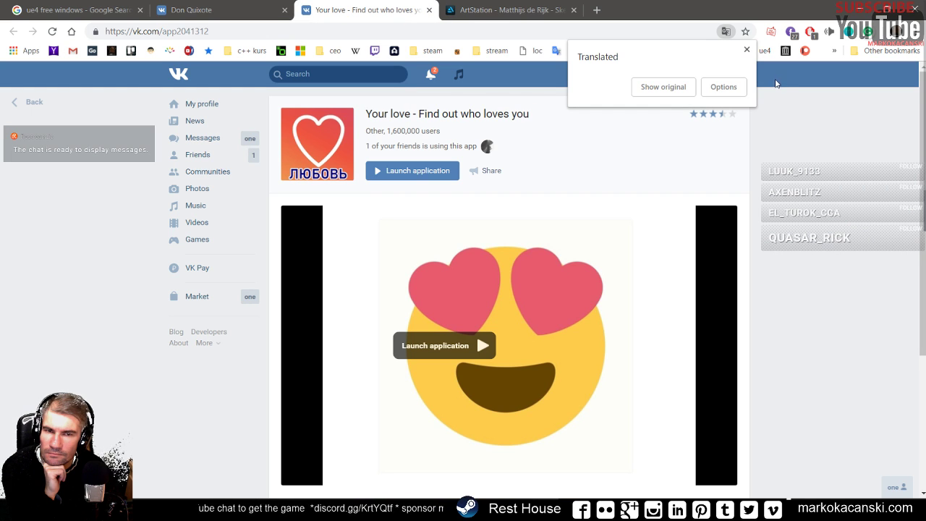
- Dismiss the Translated notice, close the Your love app tab, and scroll back to the top
click(745, 51)
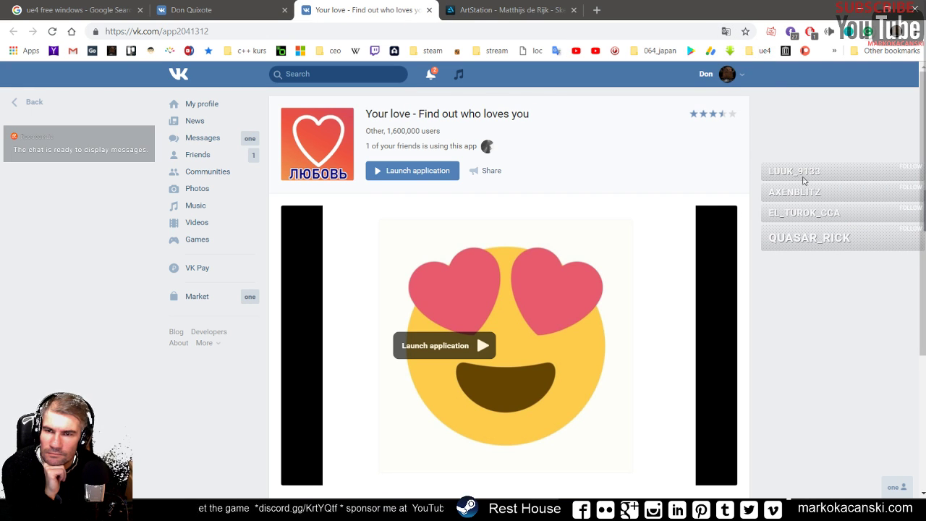
scroll(798, 181, down, 3)
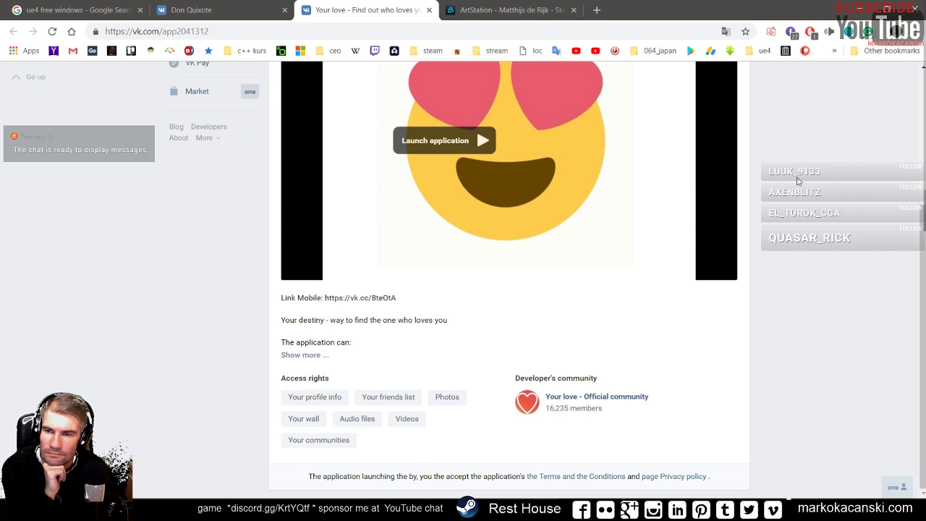
click(428, 10)
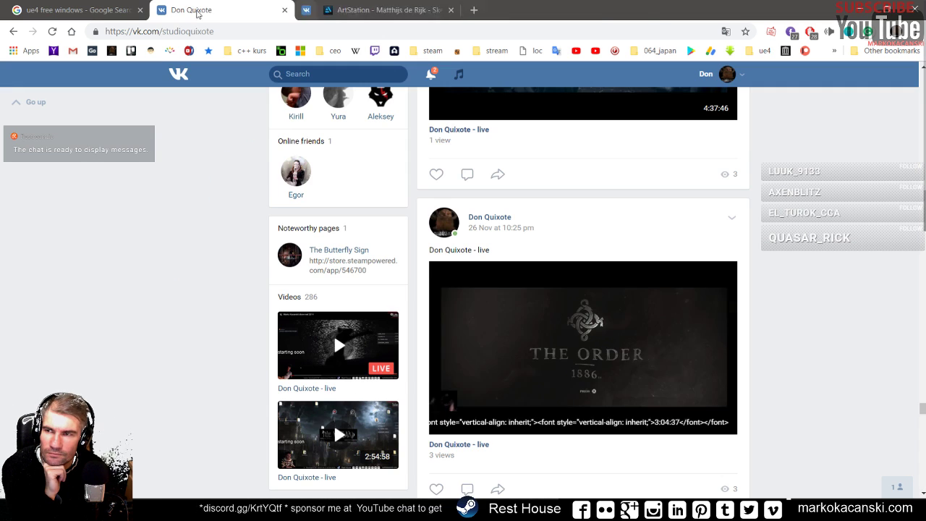
scroll(353, 141, up, 3)
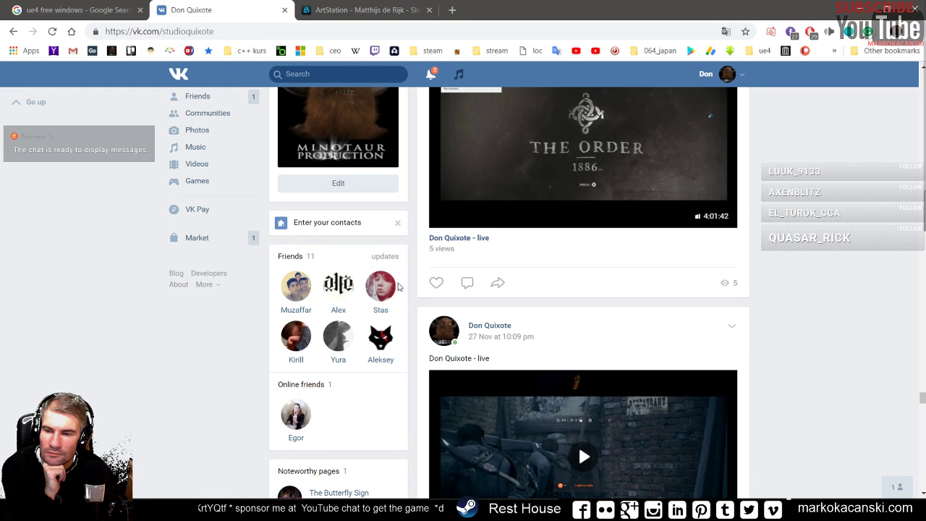
scroll(395, 190, up, 3)
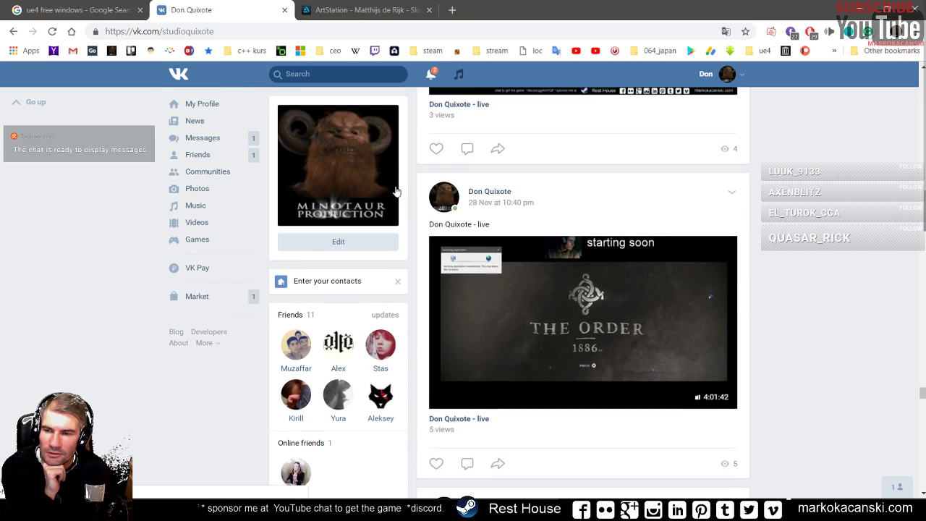
scroll(221, 140, up, 1)
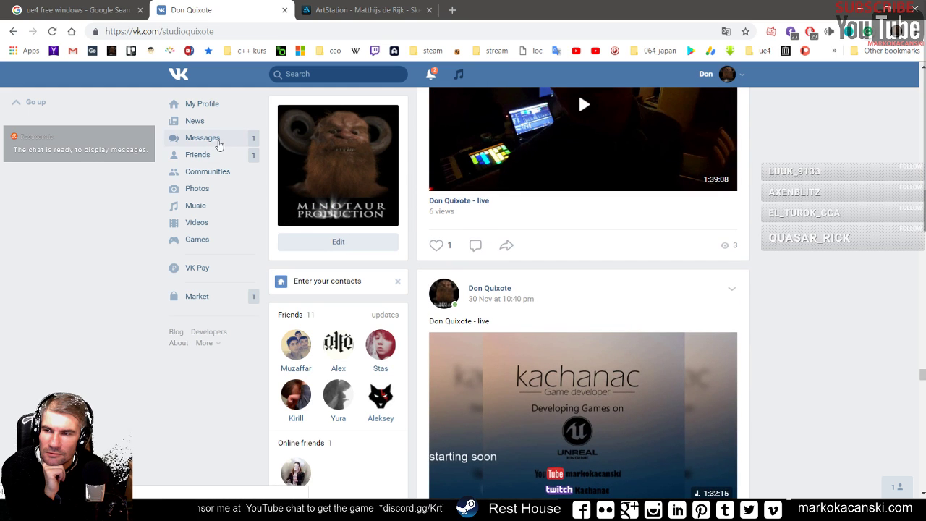
- Split the Don Quixote VK tab into its own window and focus the ArtStation window
drag(243, 9, 243, 89)
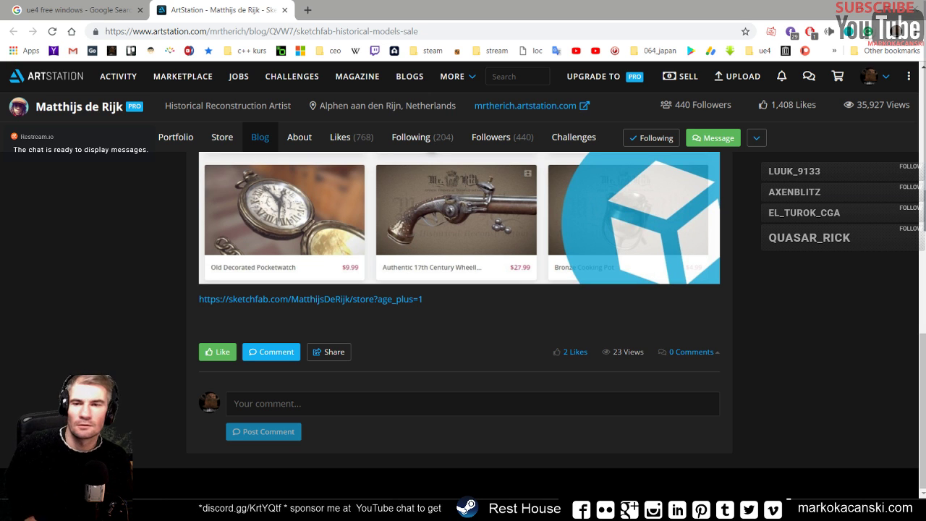
click(834, 5)
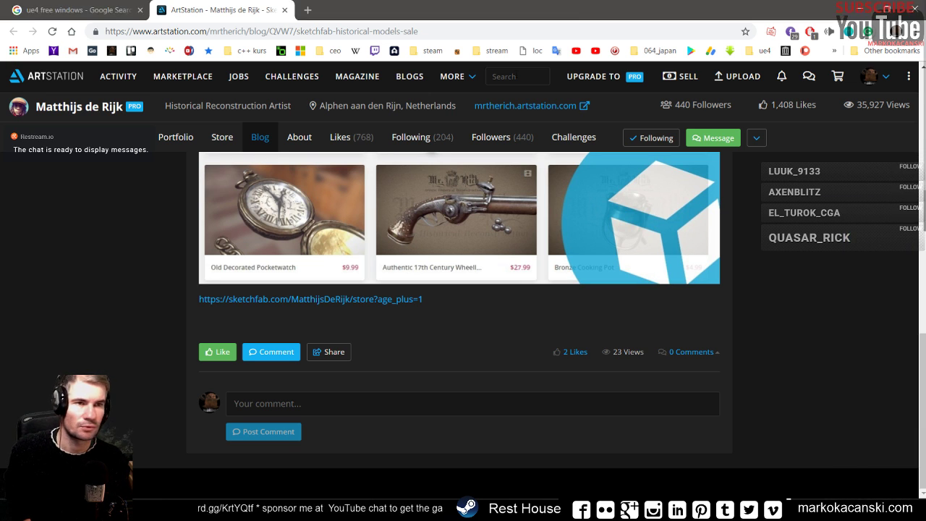
- Return to Unreal, leave immersive mode, and show the top-level Content folder
click(858, 10)
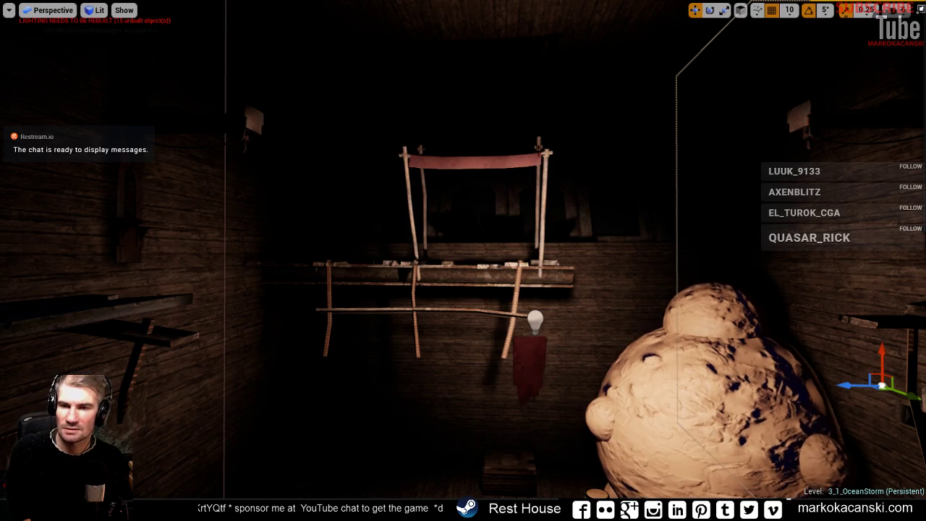
scroll(463, 261, up, 5)
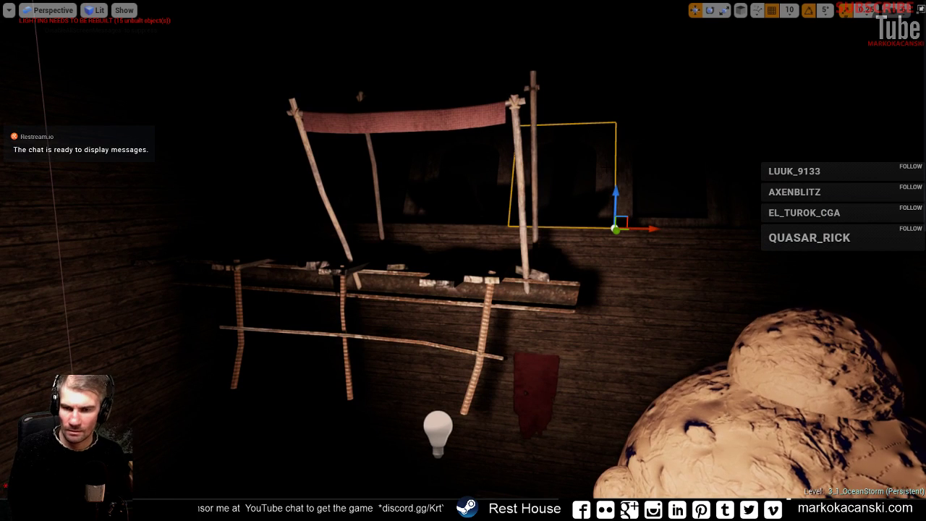
key(F11)
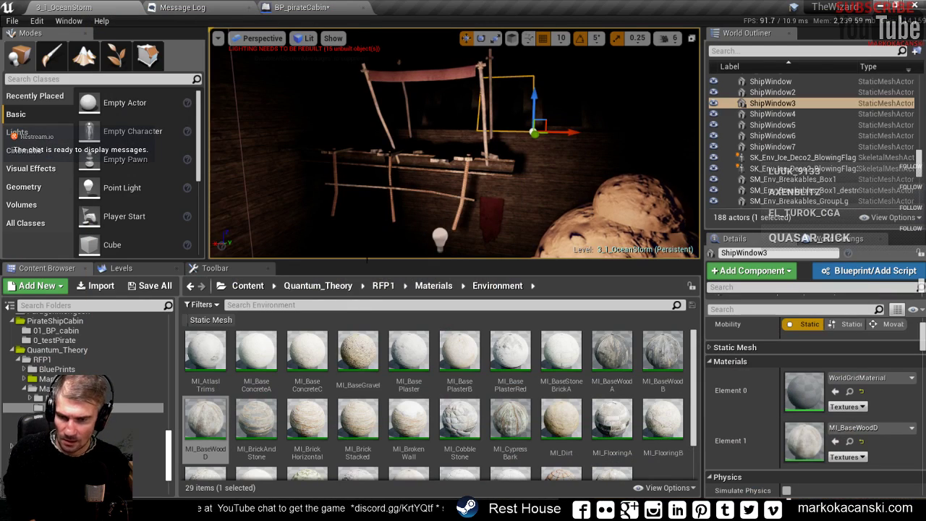
drag(173, 466, 172, 335)
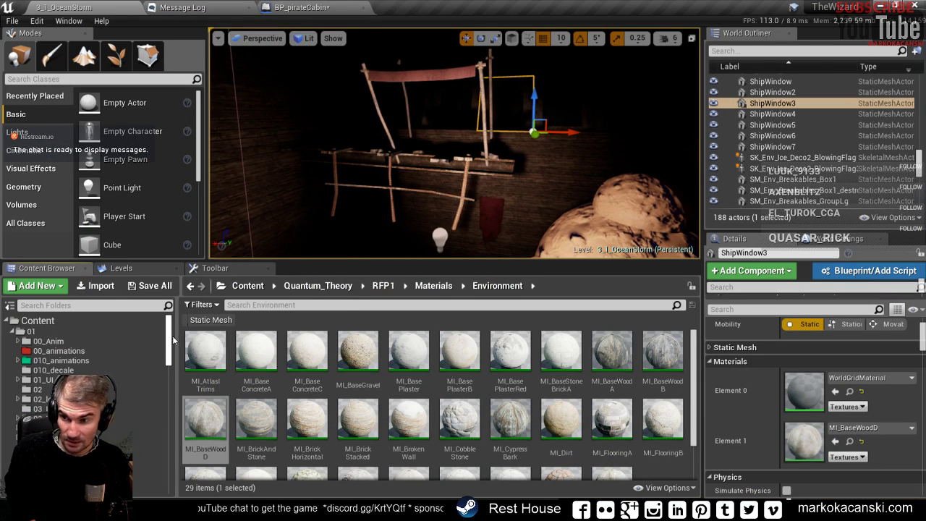
click(38, 320)
- Search 'glass', filter to Materials, and select M_Statue_Glass2
click(317, 305)
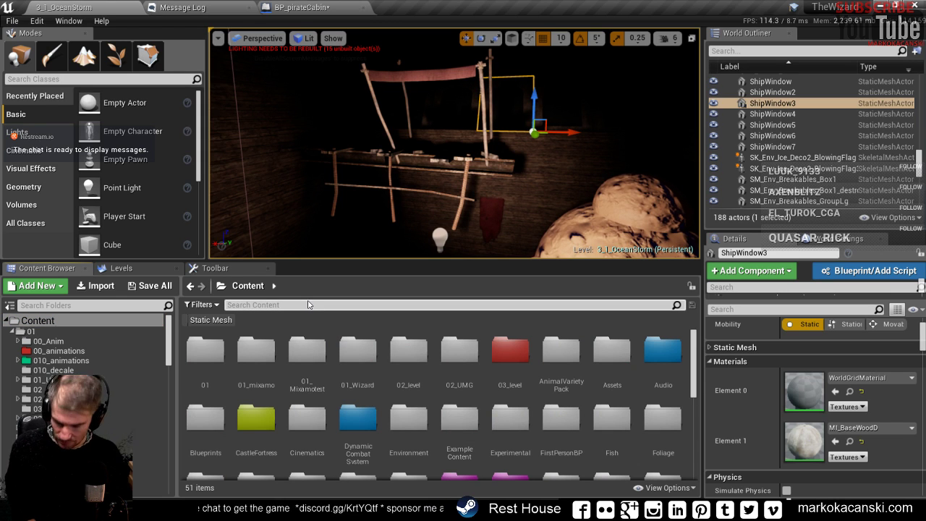
text(glas)
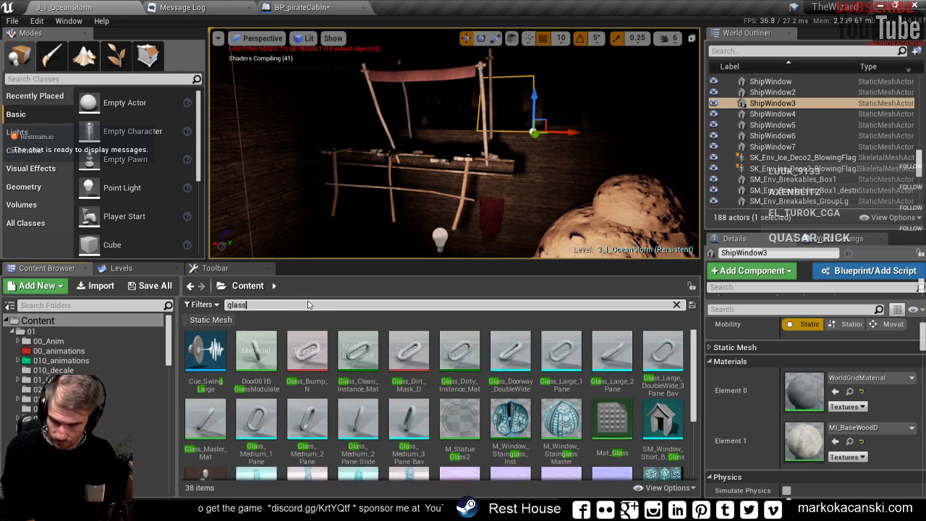
text(s)
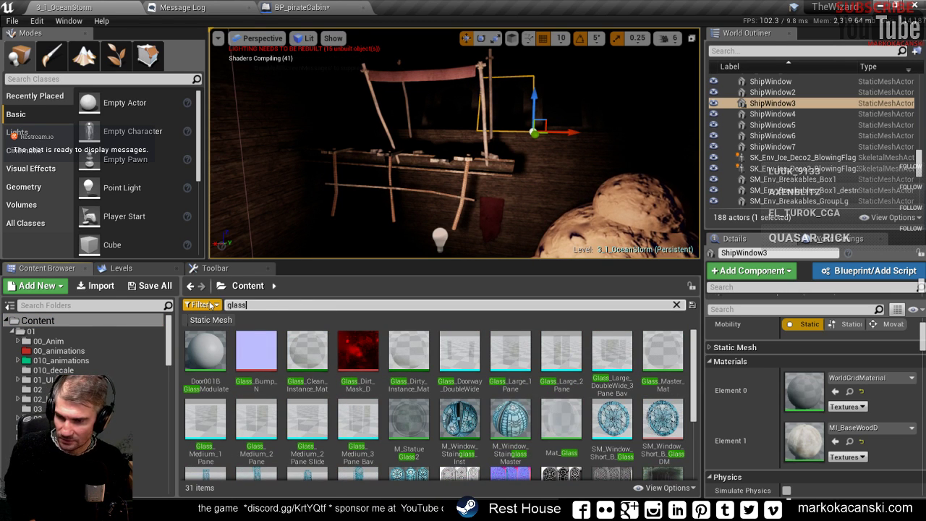
click(210, 304)
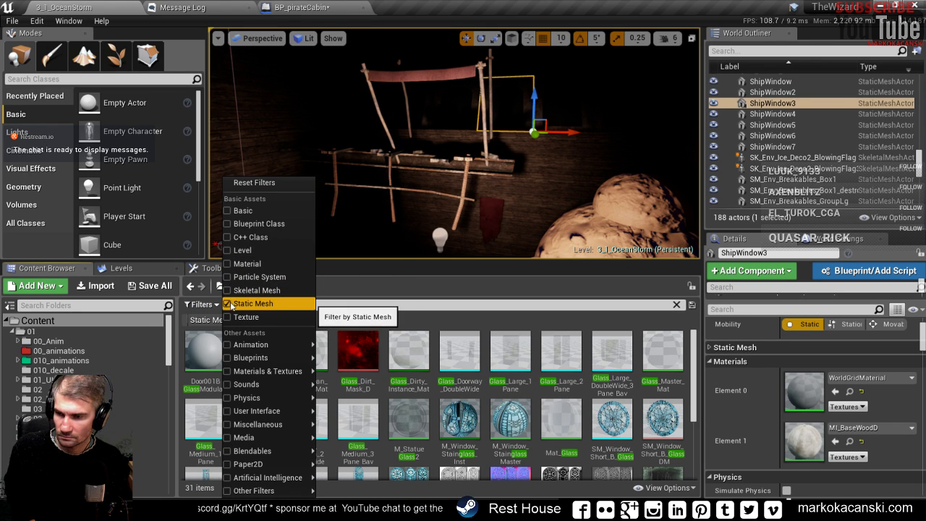
click(242, 263)
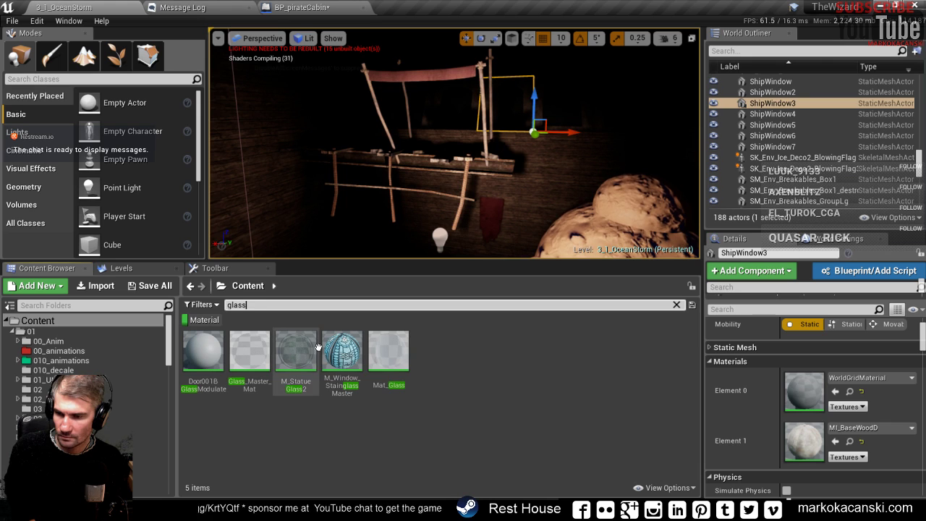
click(295, 353)
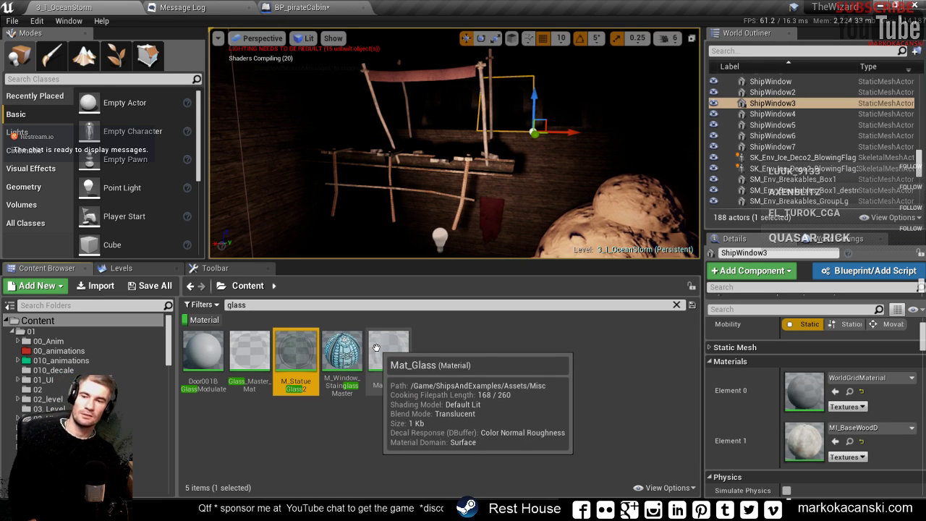
- Apply the chosen glass to the selected window, then give ShipWindow2 Mat_Glass
click(836, 392)
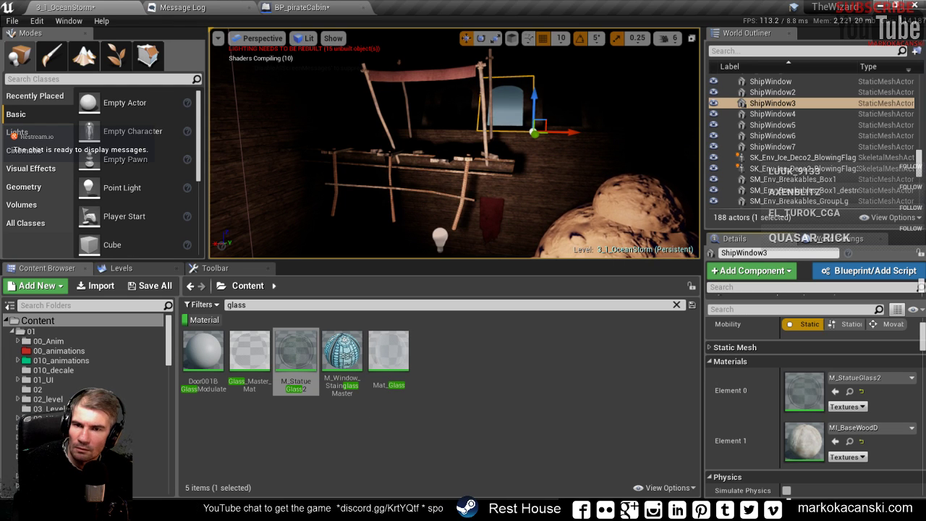
click(561, 103)
click(389, 352)
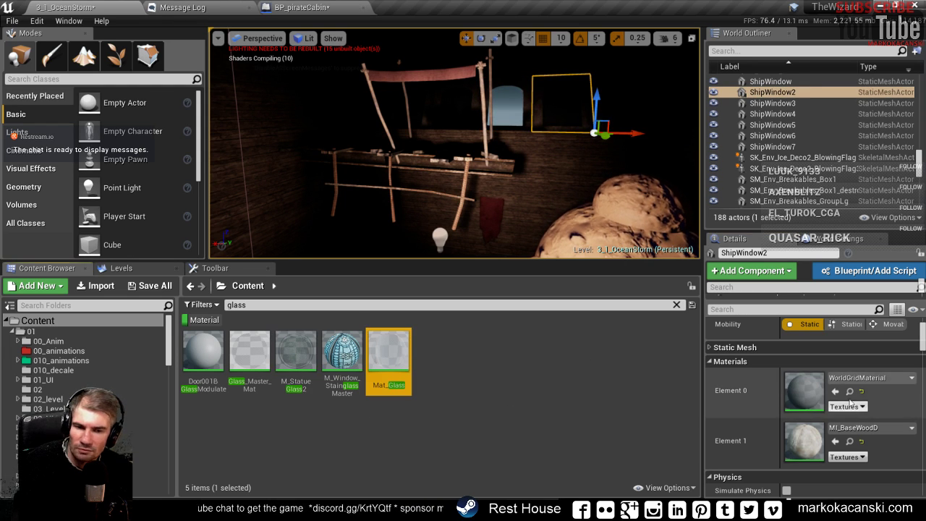
click(836, 392)
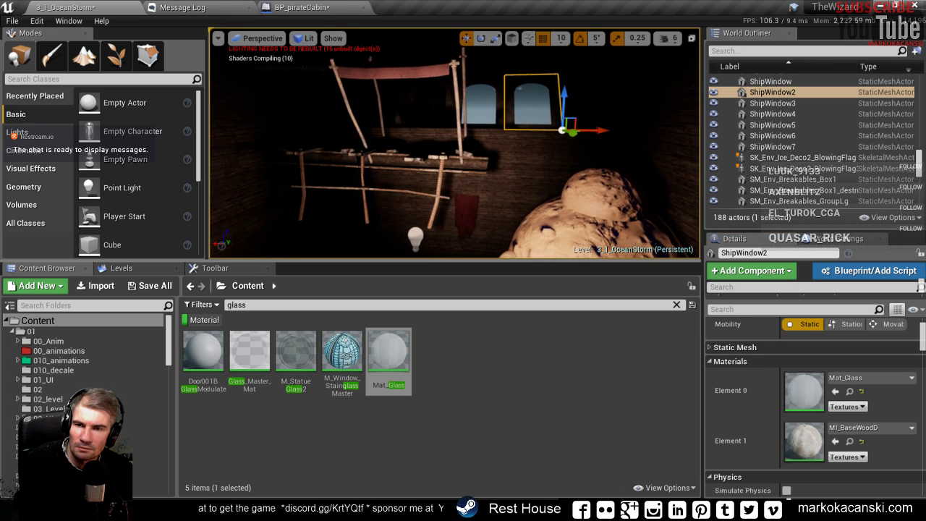
right_drag(455, 145, 455, 145)
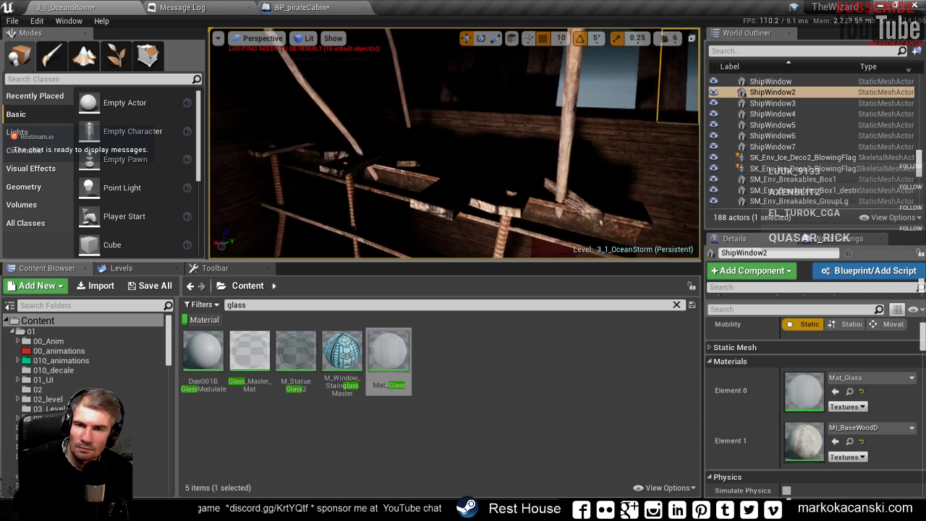
right_drag(594, 143, 516, 199)
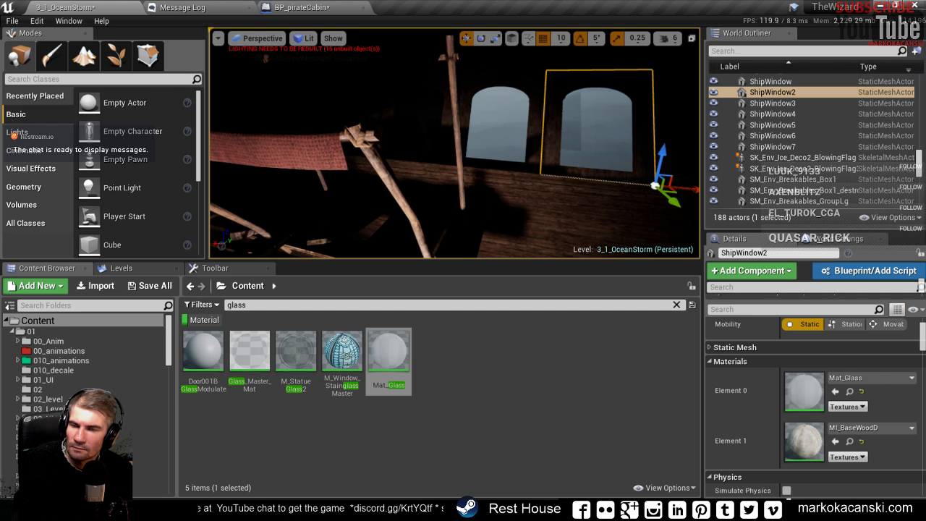
- Assign the M_Window_StainglassMaster stained-glass material to ShipWindow4
click(427, 123)
click(343, 354)
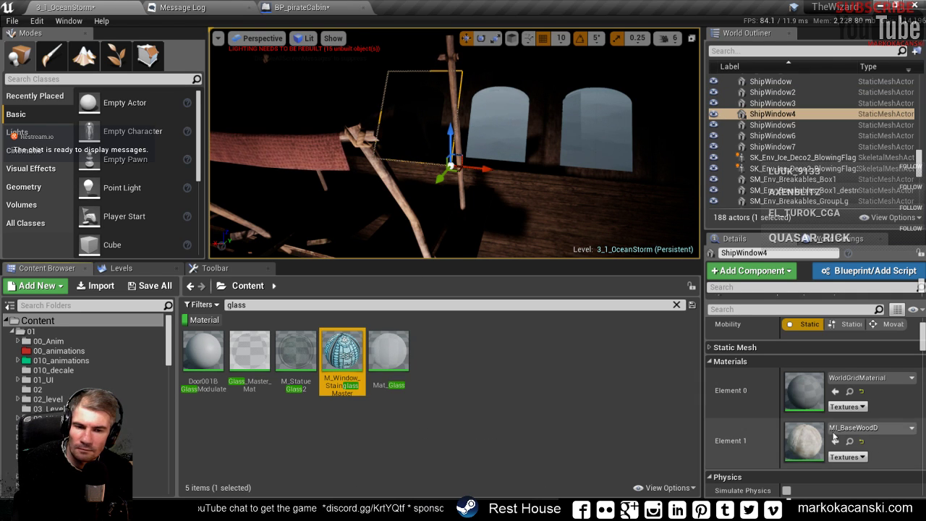
click(835, 390)
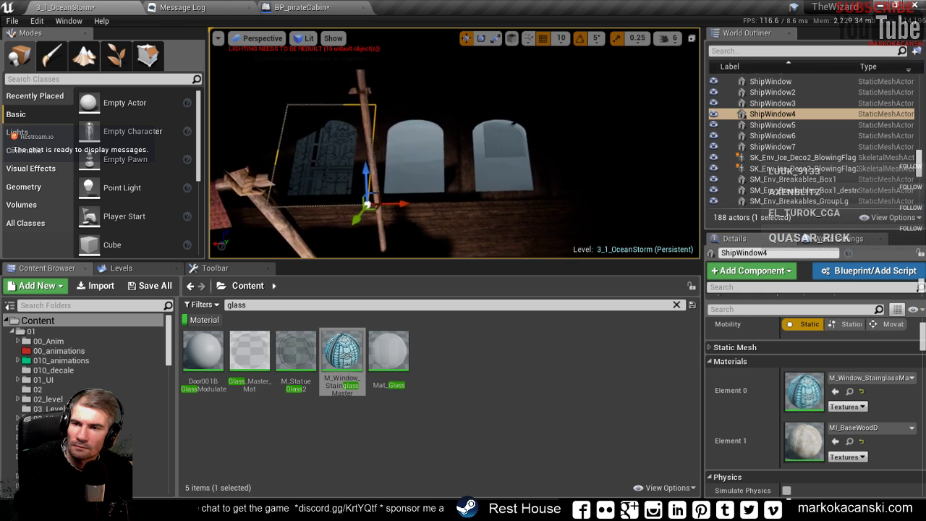
right_drag(456, 145, 405, 145)
- Search 'glass' and apply Glass_Dirty_Instance_Mat to ShipWindow5's Element 0
click(521, 137)
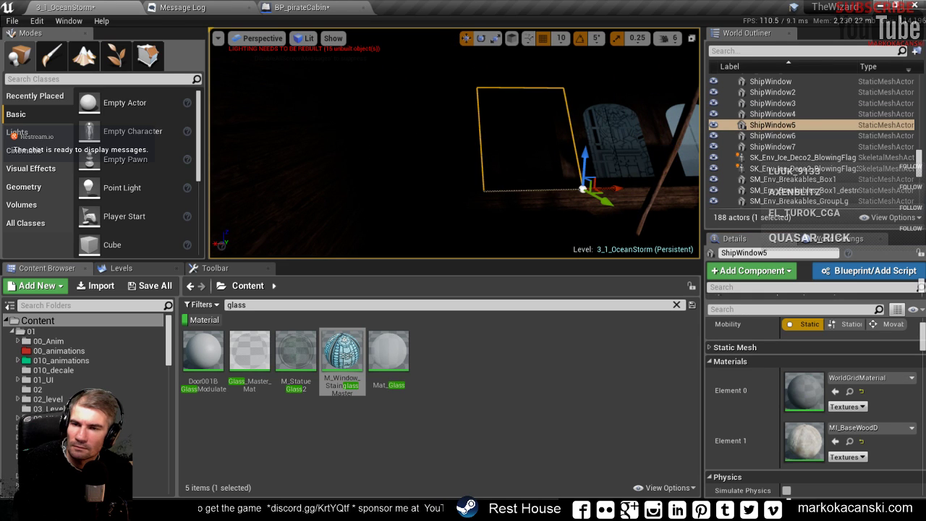
click(204, 352)
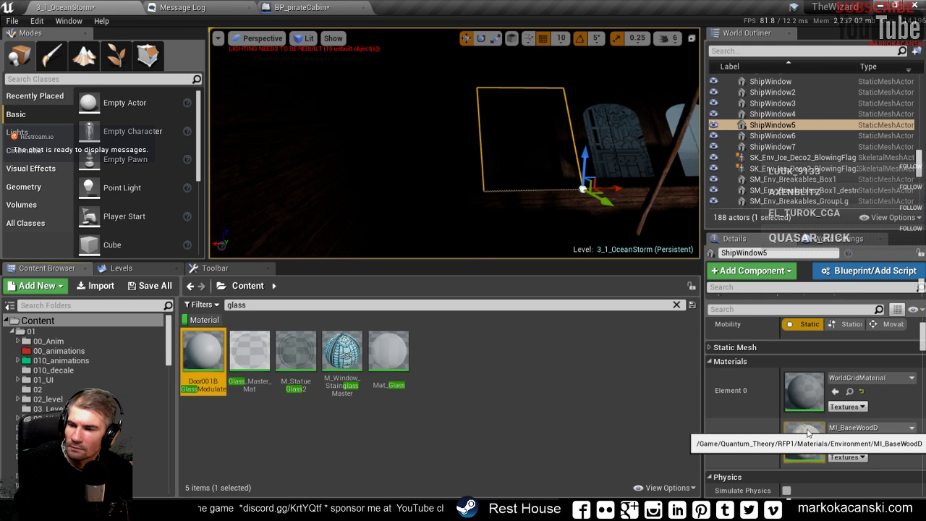
click(267, 304)
key(ctrl+a)
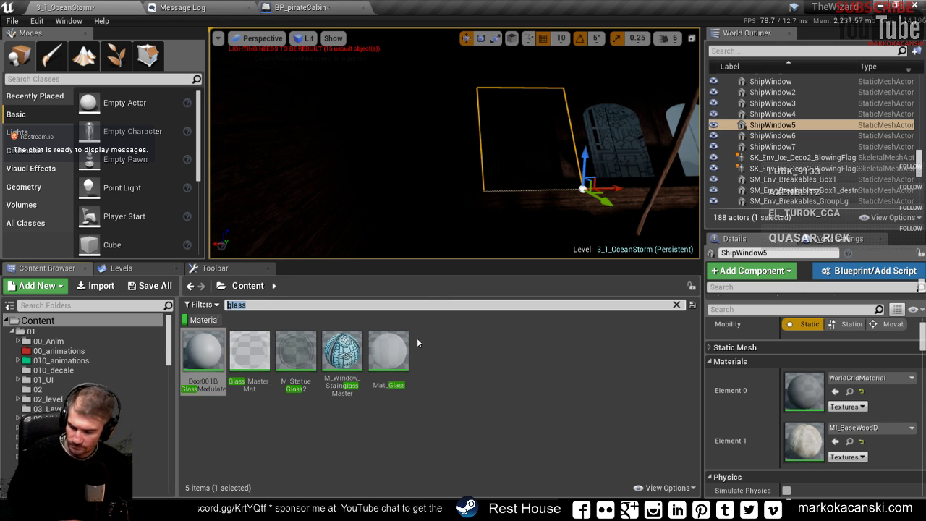
text(window)
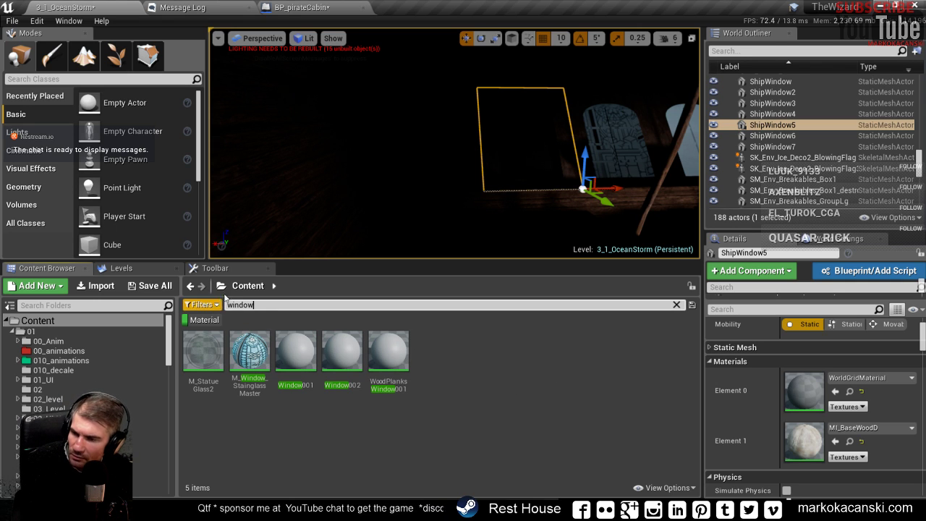
click(676, 305)
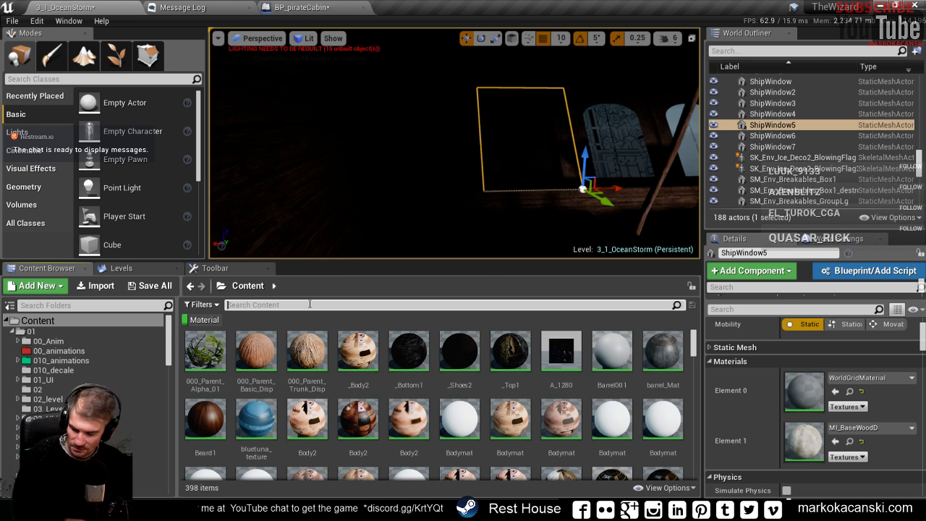
text(glass)
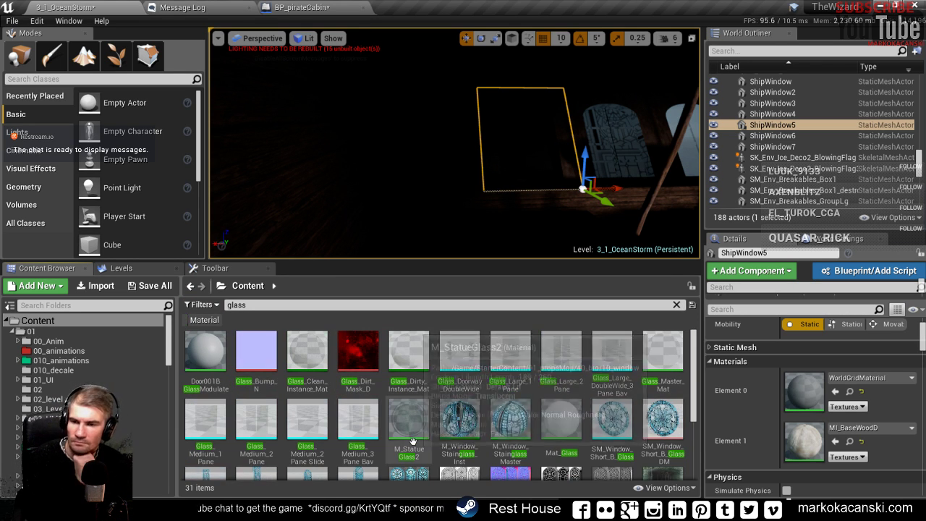
scroll(604, 438, down, 3)
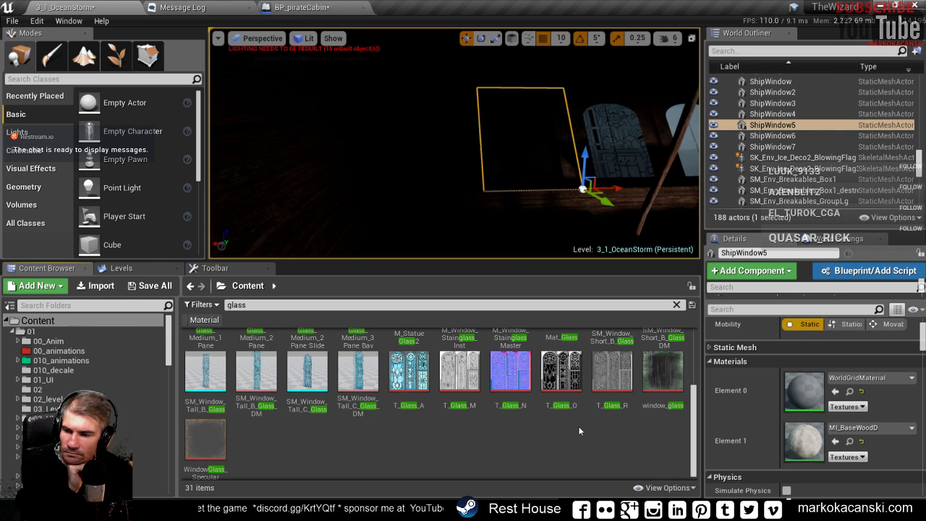
scroll(550, 453, up, 3)
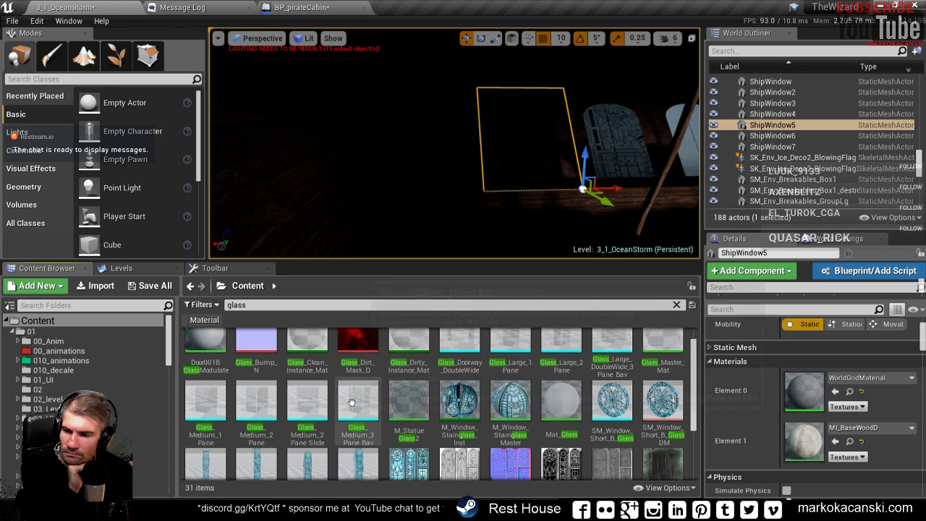
scroll(373, 404, up, 1)
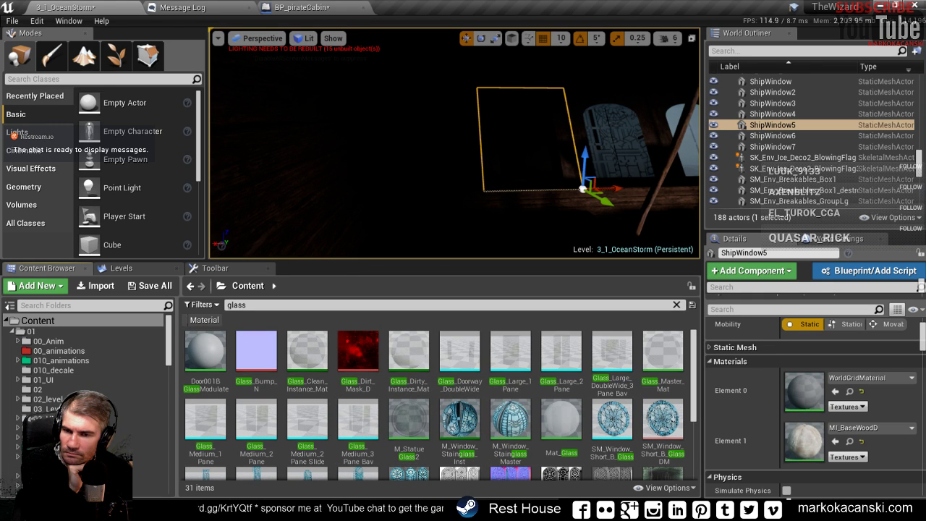
click(193, 287)
click(193, 287)
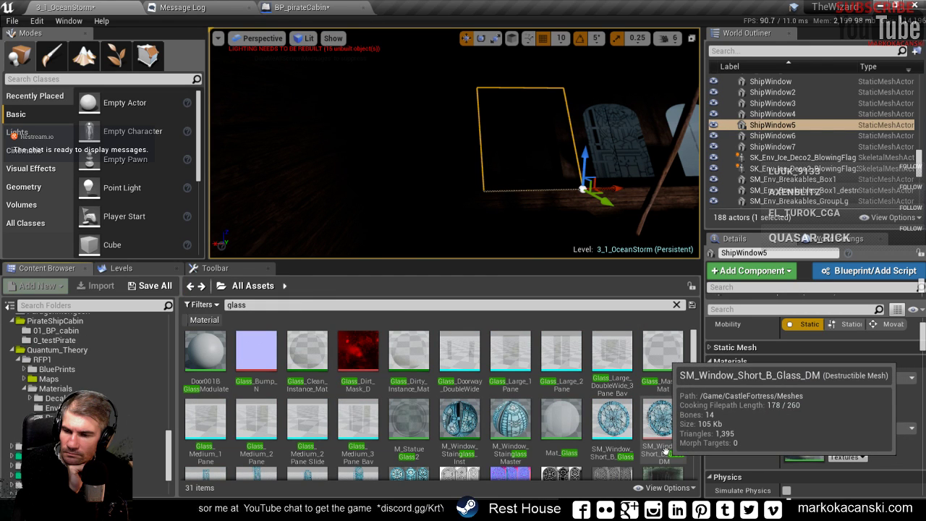
click(408, 354)
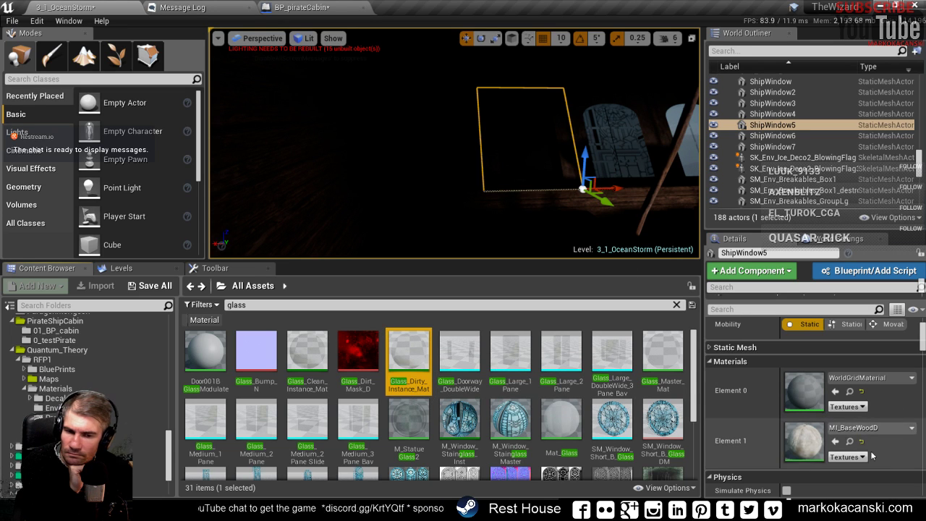
click(837, 392)
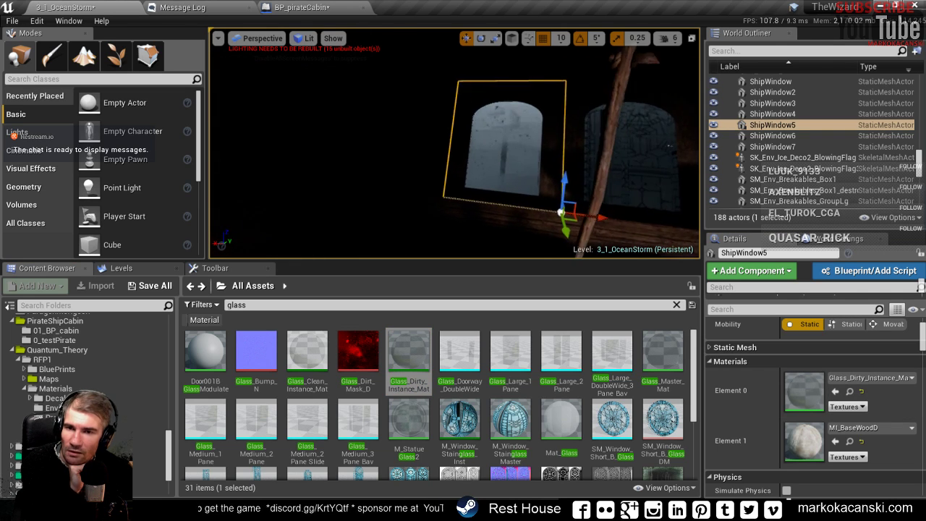
- Reframe the viewport on the row of cabin windows and deselect everything
scroll(454, 144, up, 2)
scroll(455, 143, up, 2)
scroll(454, 143, up, 2)
scroll(454, 143, up, 2)
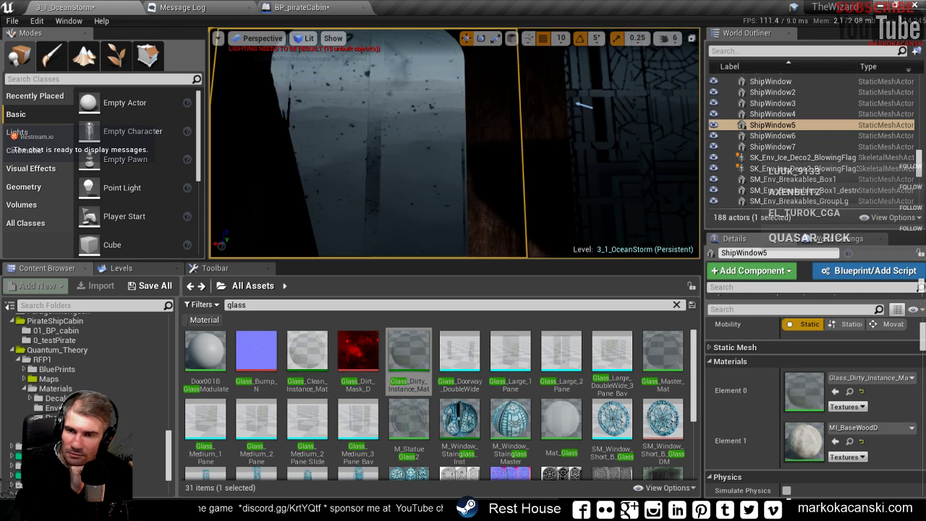
right_drag(584, 105, 584, 105)
scroll(507, 434, down, 3)
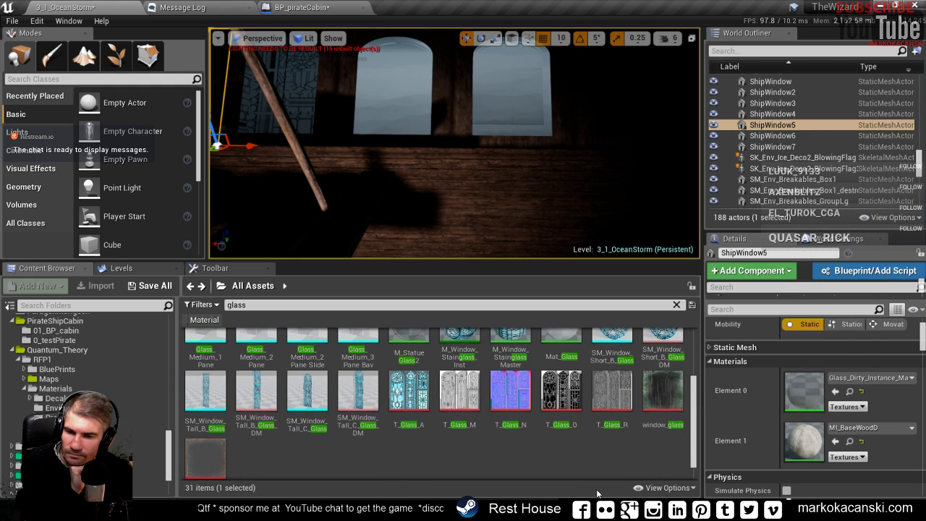
scroll(561, 402, up, 2)
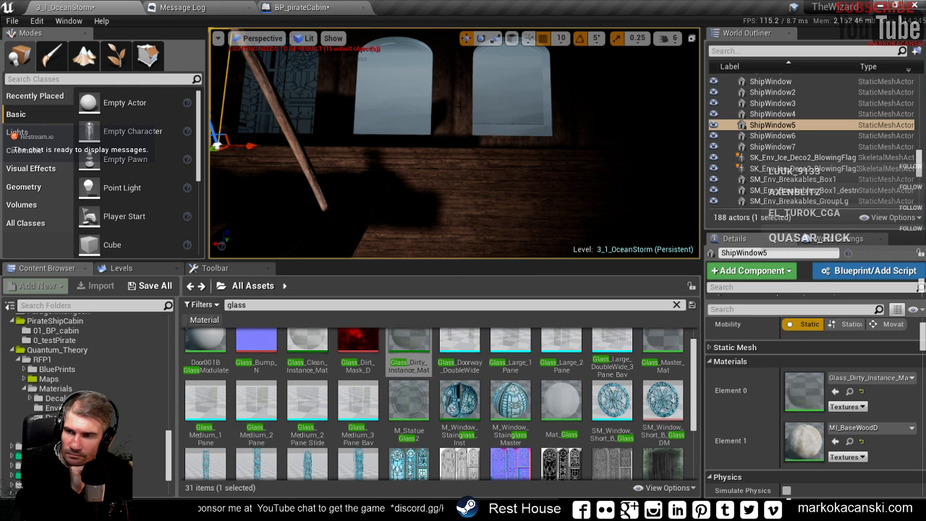
click(304, 91)
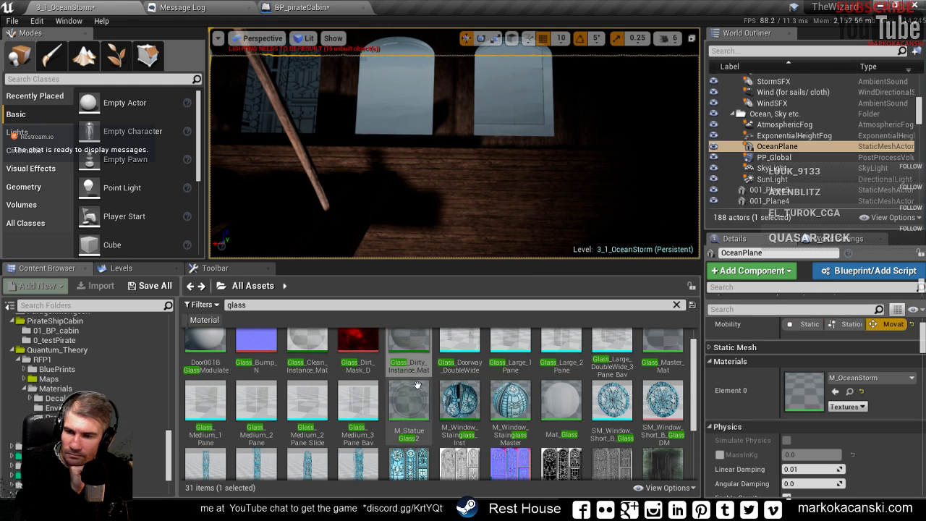
scroll(445, 371, up, 1)
click(419, 354)
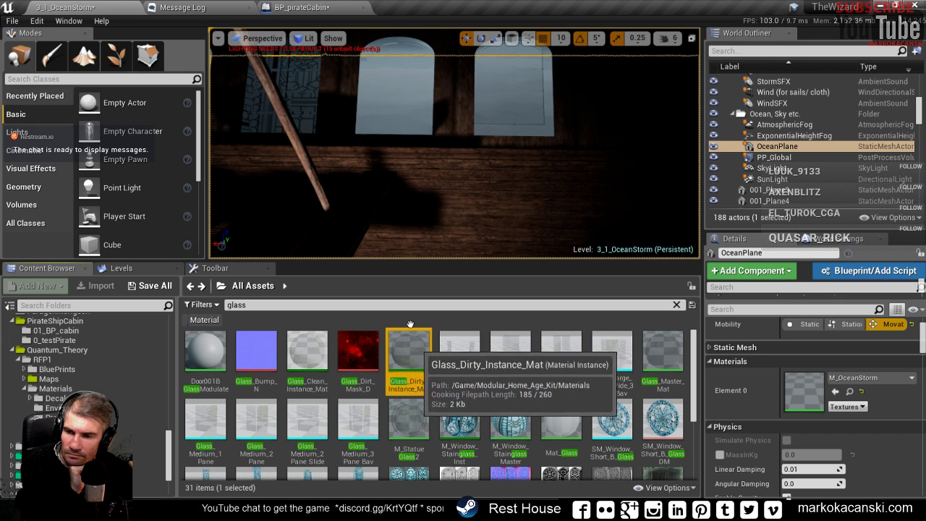
drag(303, 89, 303, 92)
click(303, 92)
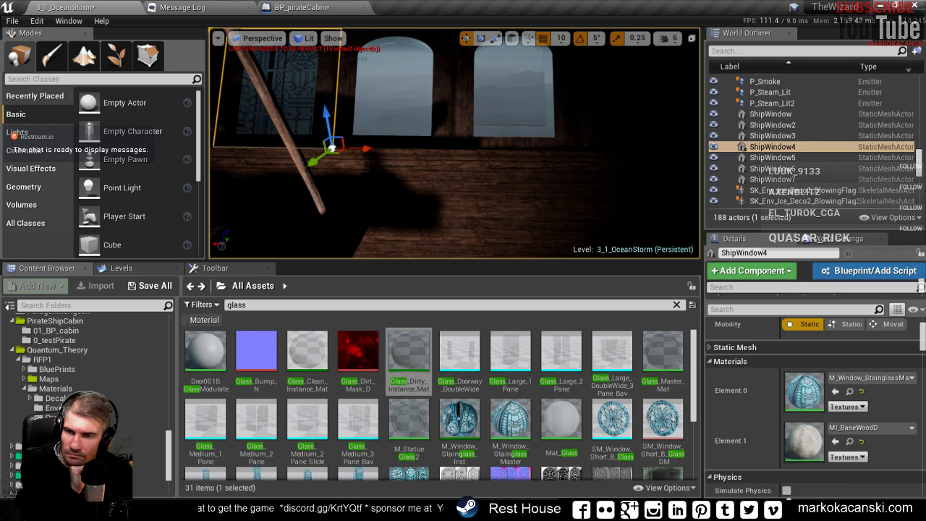
click(500, 72)
drag(500, 73, 564, 133)
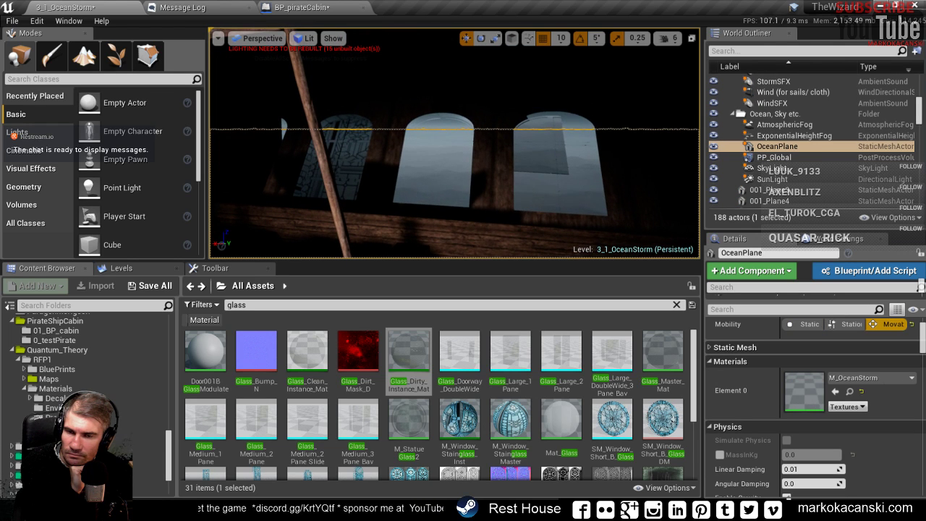
key(Escape)
drag(454, 145, 434, 152)
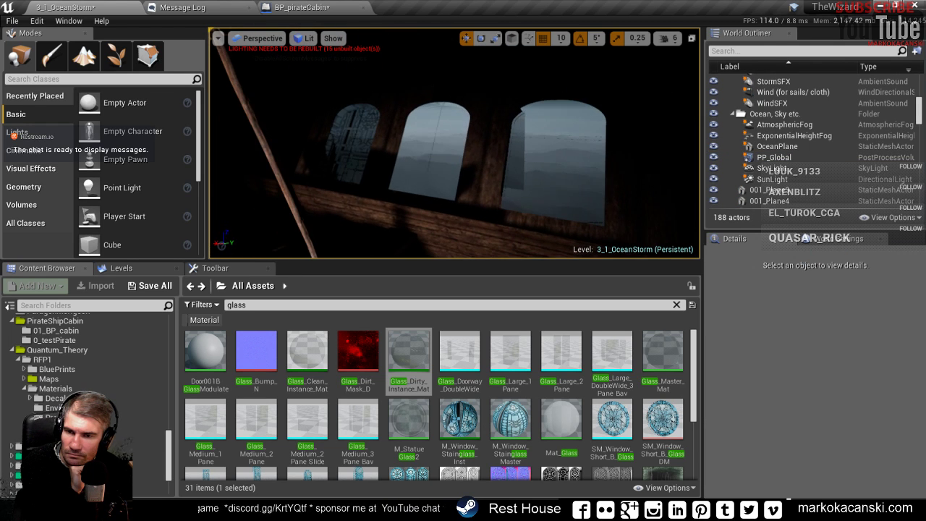
drag(547, 119, 547, 119)
- Replace ShipWindow2's Mat_Glass with Glass_Dirty_Instance_Mat
click(546, 119)
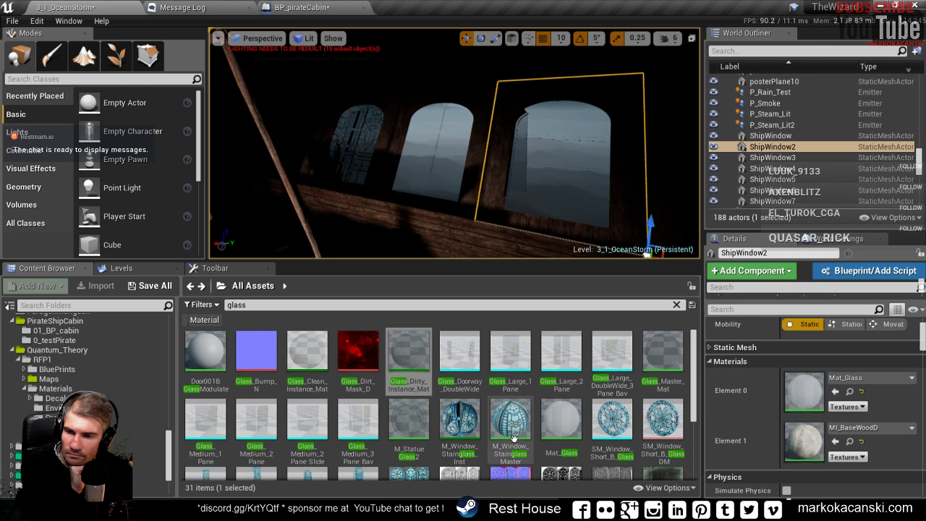
click(407, 355)
click(834, 391)
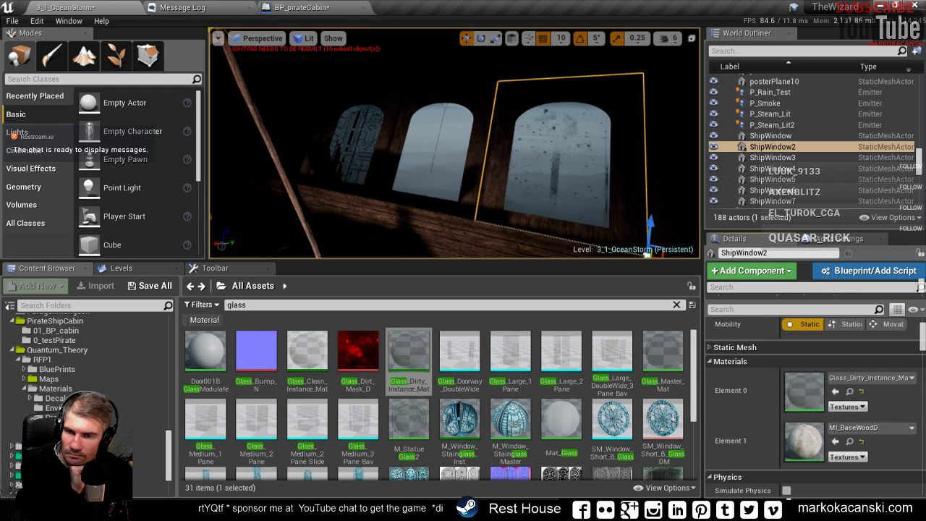
- Focus the view on ShipWindow2 with F and orbit to a closer angle
mouse_move(463, 145)
right_down()
mouse_move(587, 166)
mouse_move(396, 190)
right_up()
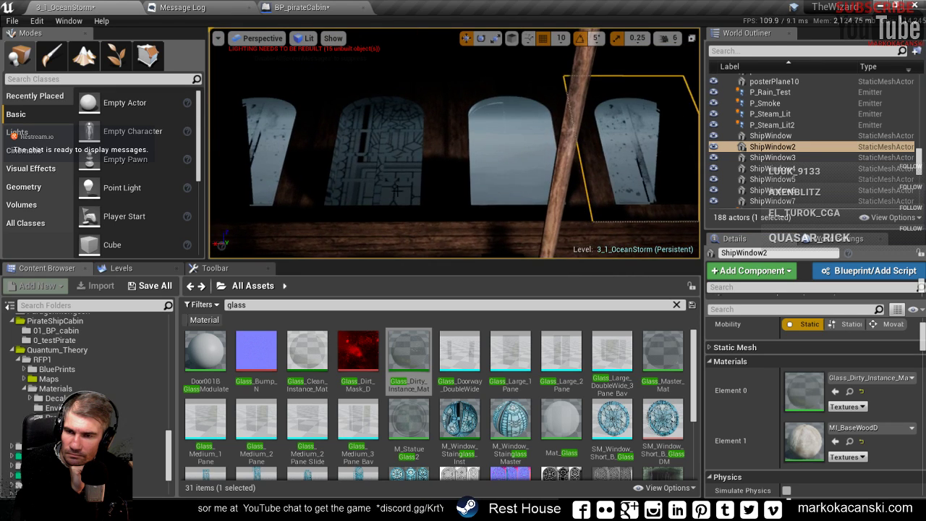
mouse_move(396, 190)
right_down()
mouse_move(432, 110)
mouse_move(405, 145)
right_up()
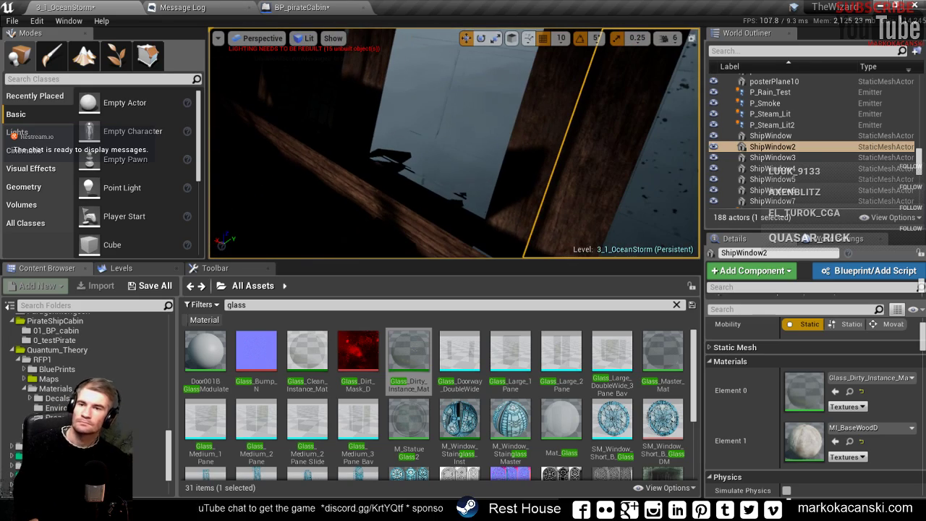
key(F11)
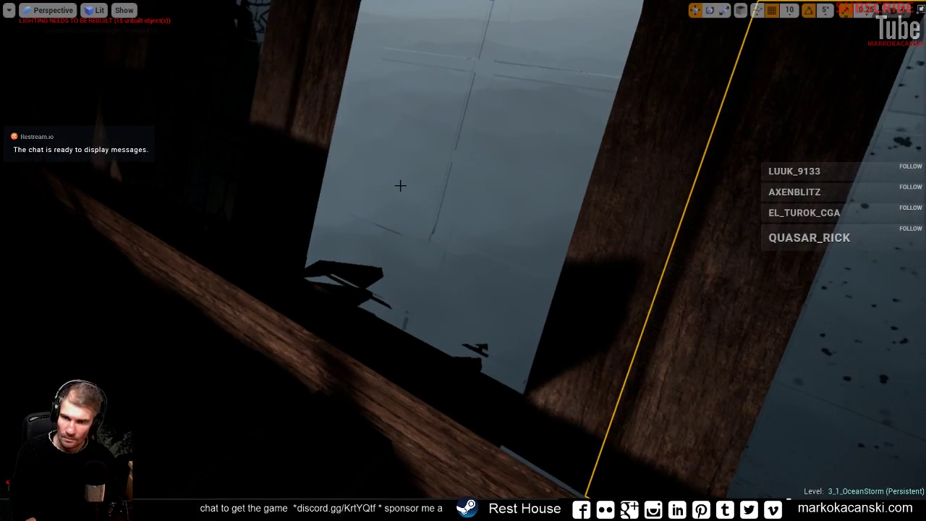
key(F11)
key(f)
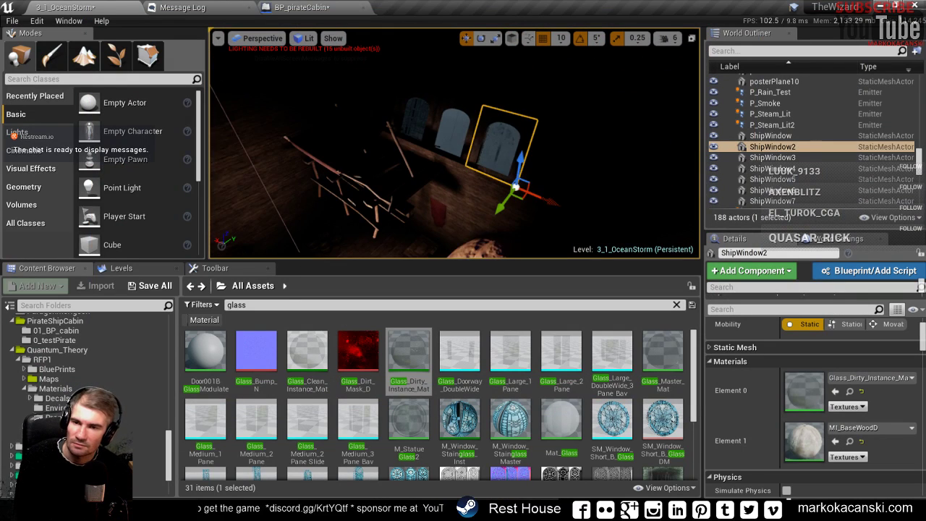
right_drag(448, 145, 427, 152)
- Browse the Modes panel actor categories: Lights, Volumes, Geometry, Visual Effects, Cinematic, Basic
scroll(99, 194, down, 5)
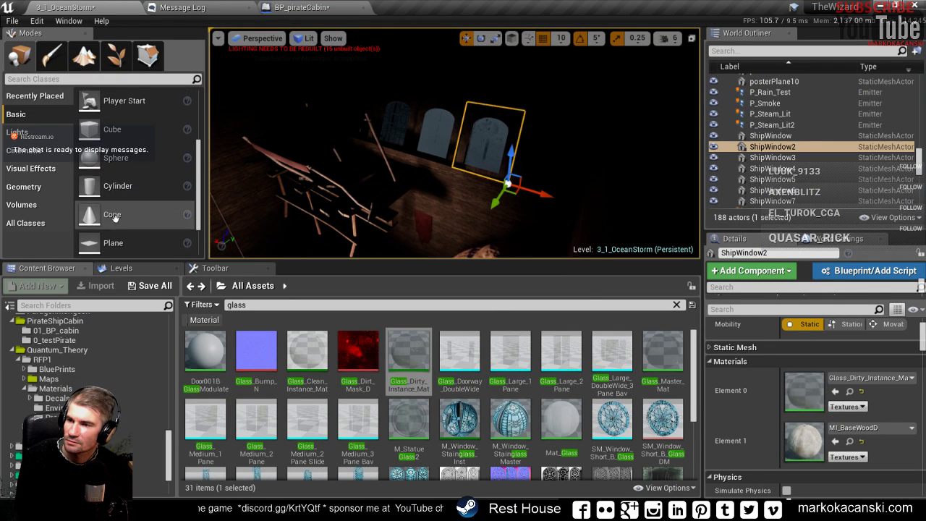
click(15, 132)
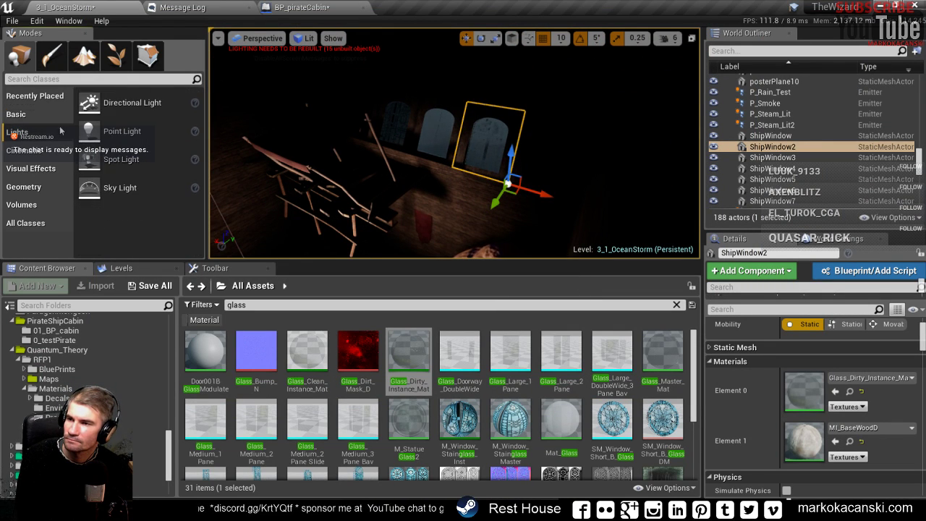
click(28, 205)
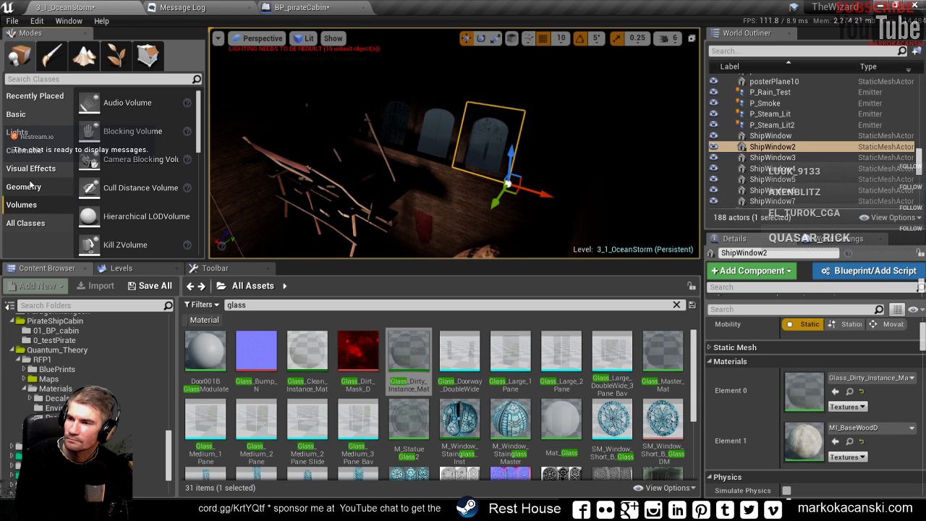
click(31, 188)
click(30, 169)
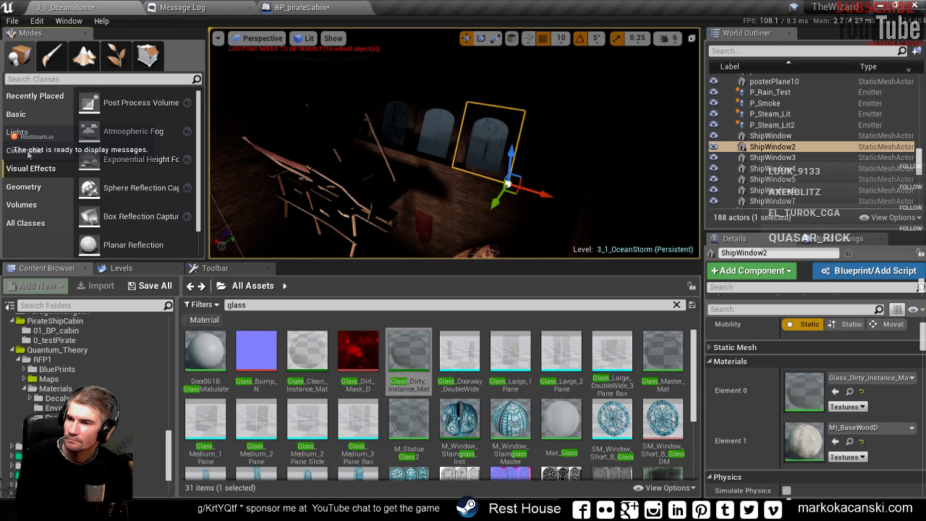
click(27, 151)
click(17, 132)
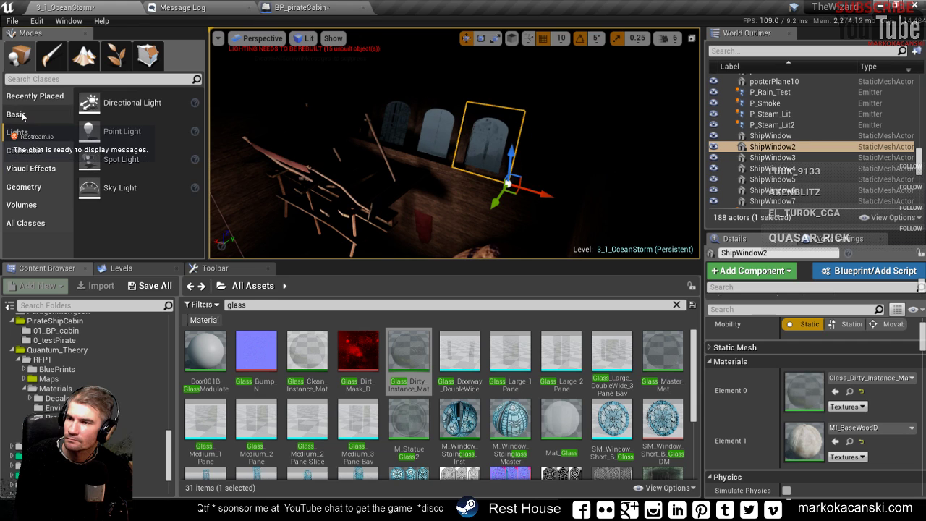
click(23, 116)
scroll(26, 127, down, 5)
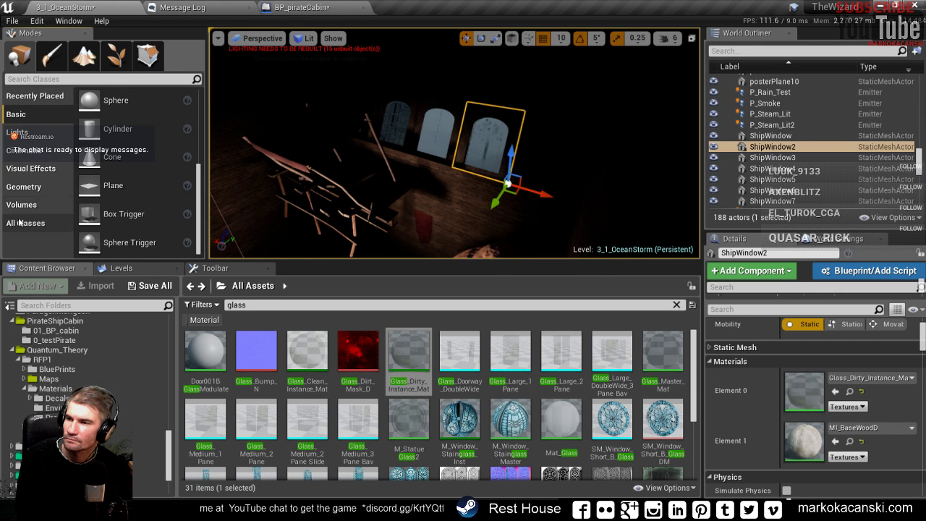
- Search 'ref', drop a Sphere Reflection Capture beside the windows, then clear the search
click(52, 78)
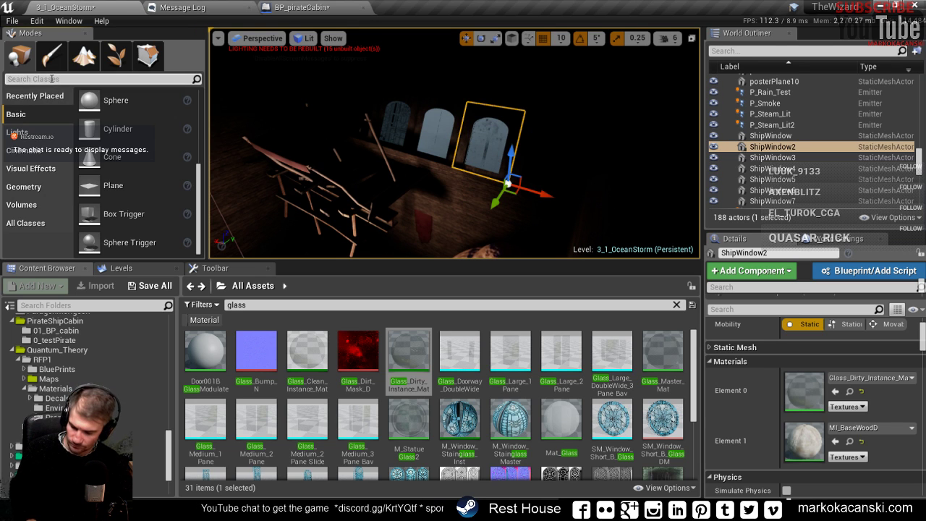
text(ref)
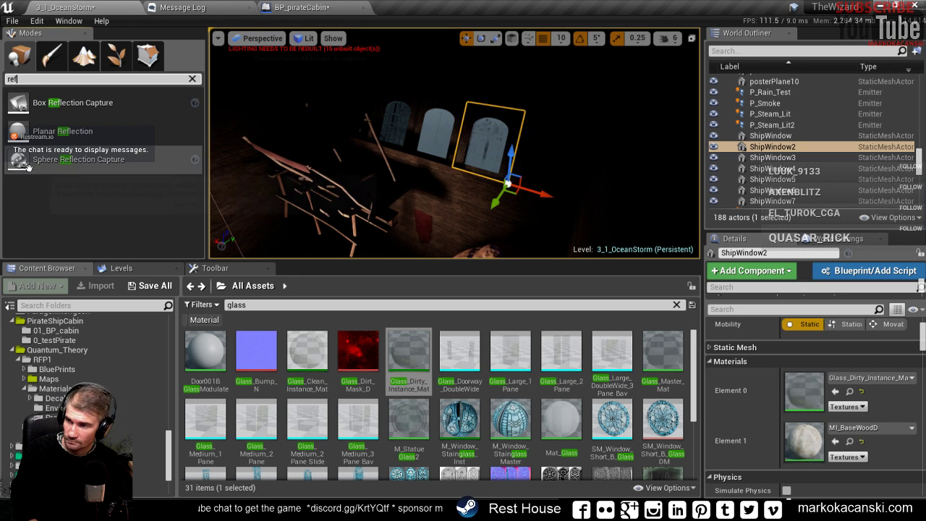
drag(26, 166, 510, 200)
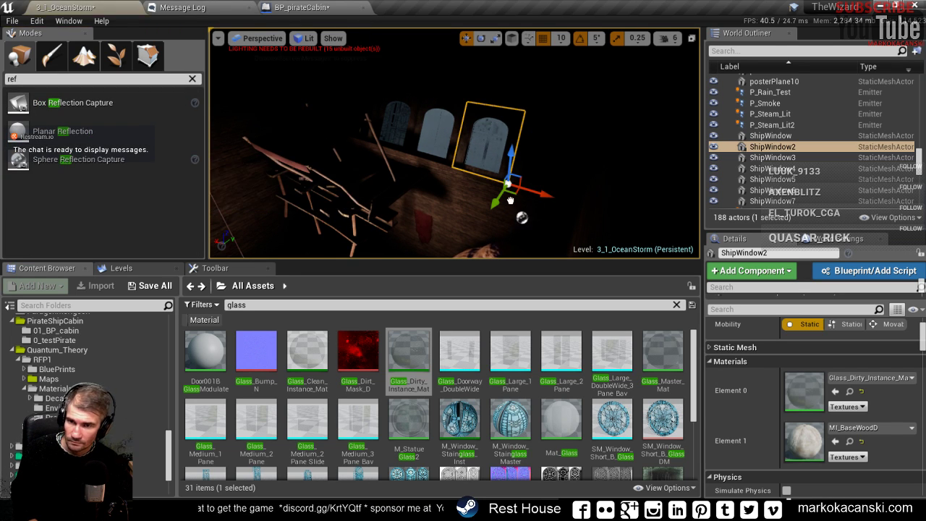
drag(447, 189, 446, 190)
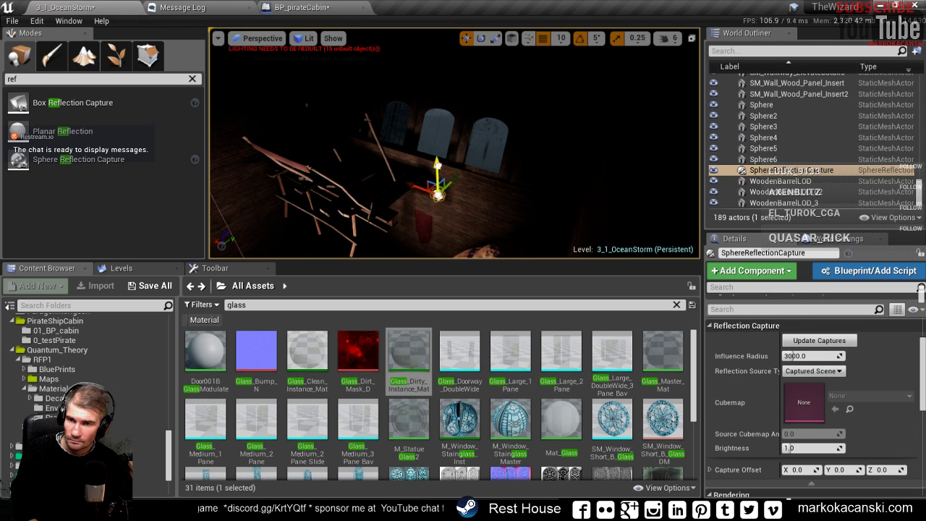
right_drag(446, 190, 463, 181)
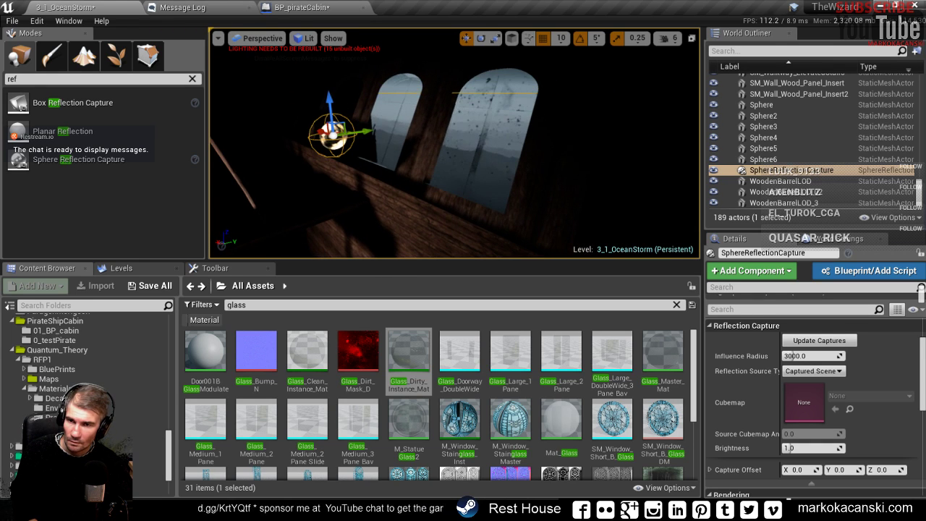
click(192, 78)
- Drag a Point Light from the Lights list into the viewport by the window wall and focus on it
click(43, 132)
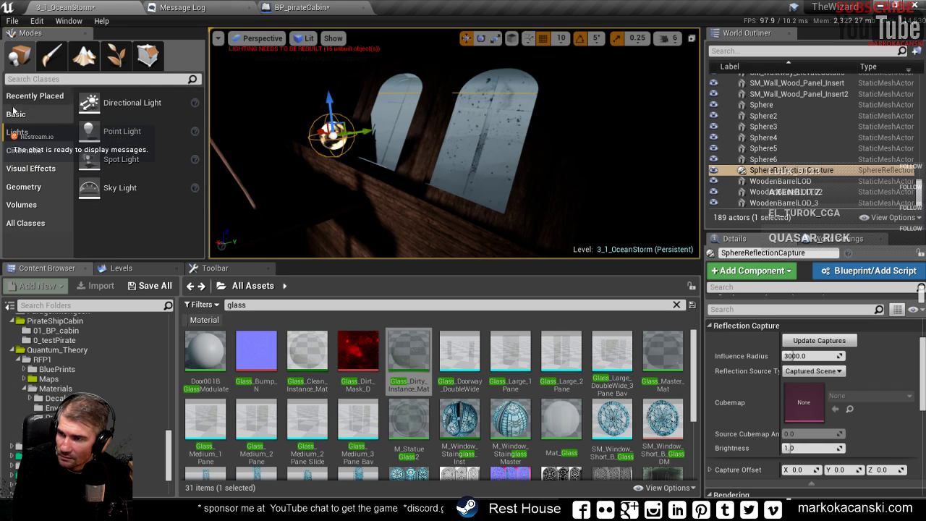
drag(85, 124, 572, 120)
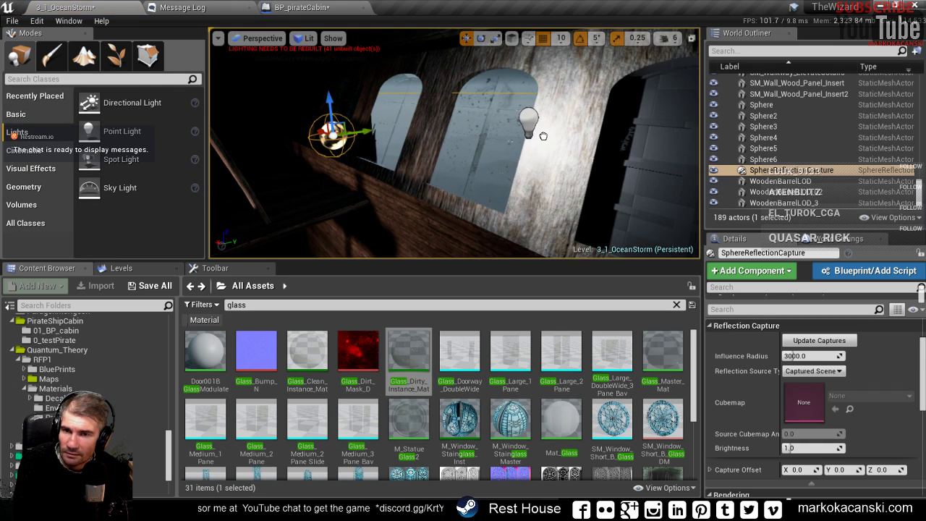
key(f)
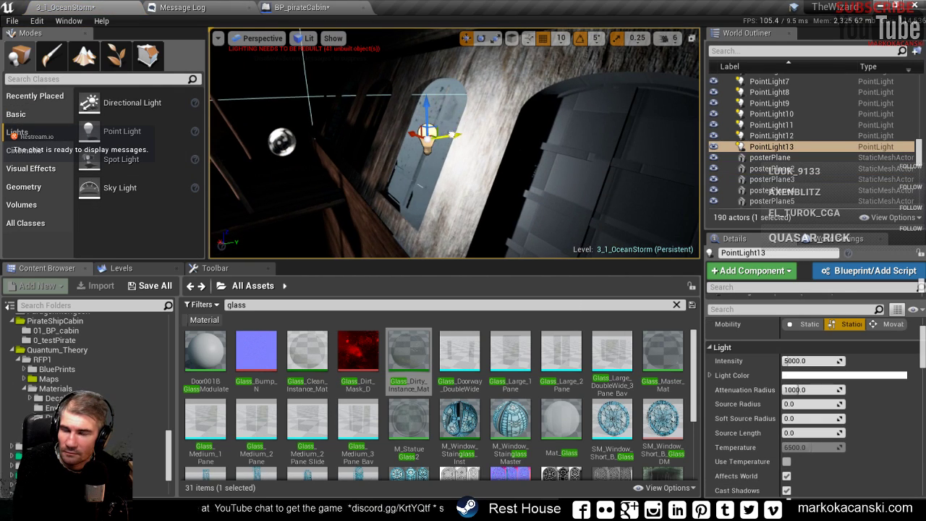
- Move PointLight13 with the translate gizmo to sit just below the arched windows
mouse_move(429, 133)
mouse_down()
mouse_move(518, 121)
mouse_move(437, 107)
mouse_up()
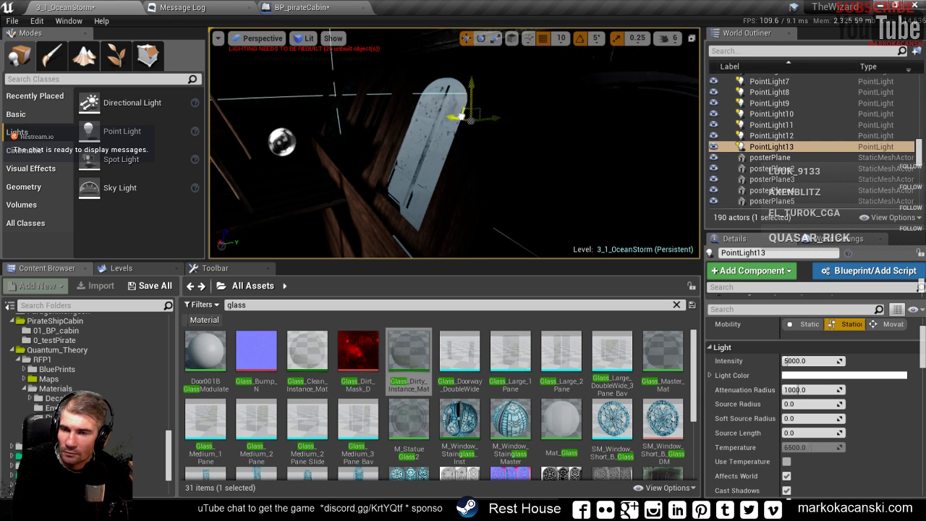
drag(440, 73, 440, 127)
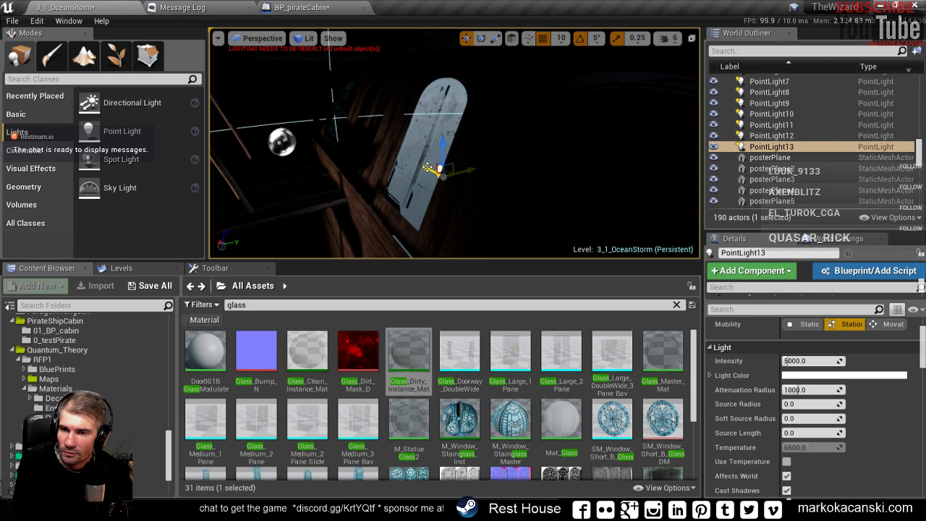
drag(428, 167, 369, 126)
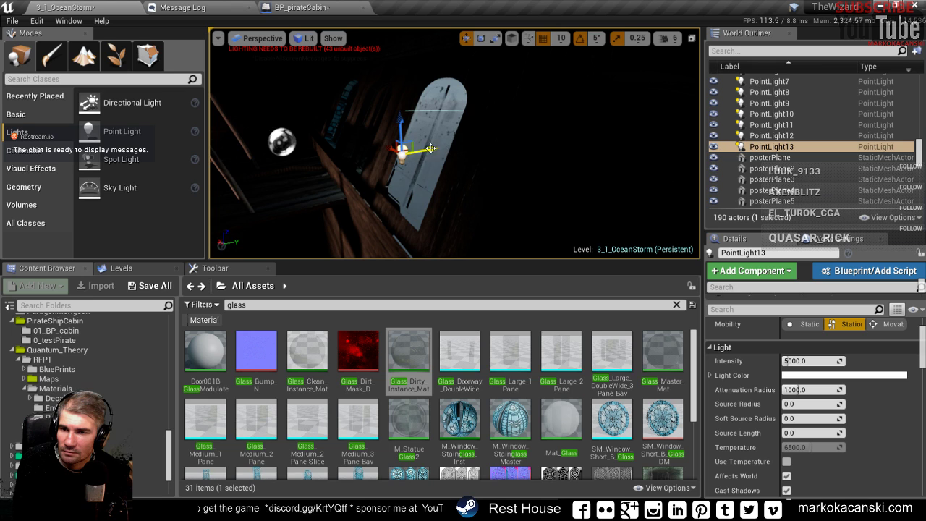
mouse_move(474, 139)
right_down()
mouse_move(463, 145)
mouse_move(451, 119)
right_up()
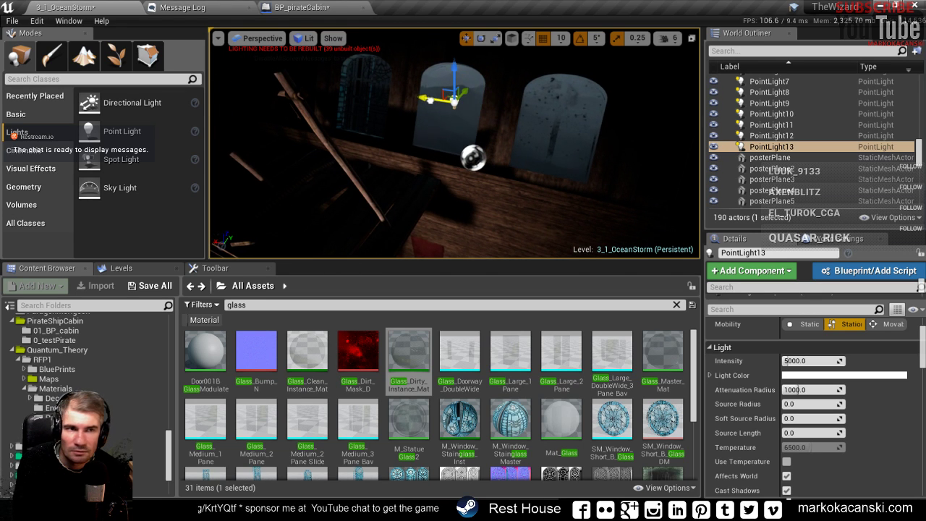
right_drag(451, 120, 451, 119)
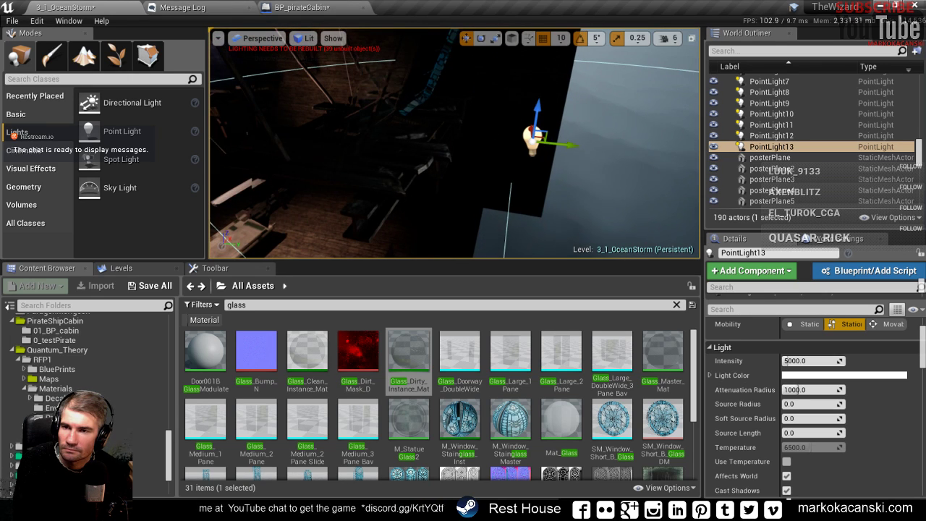
drag(558, 142, 472, 124)
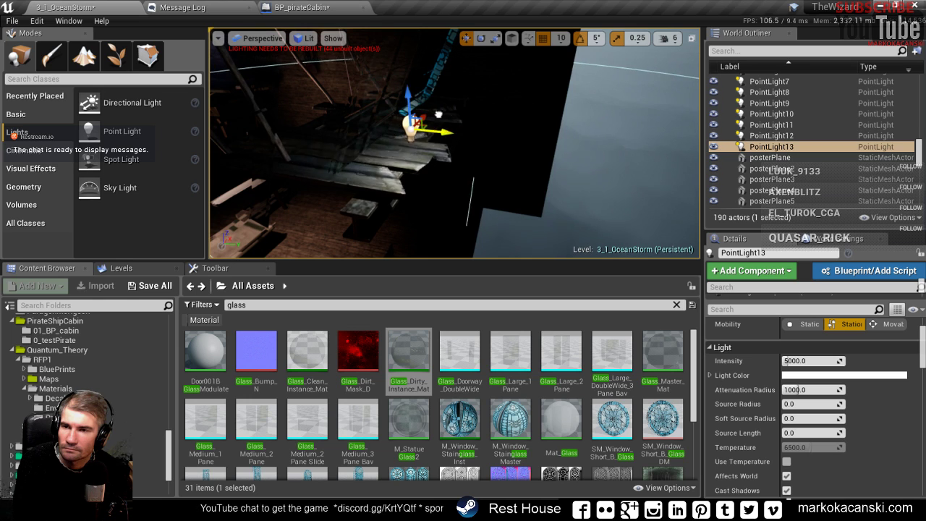
right_drag(472, 125, 472, 124)
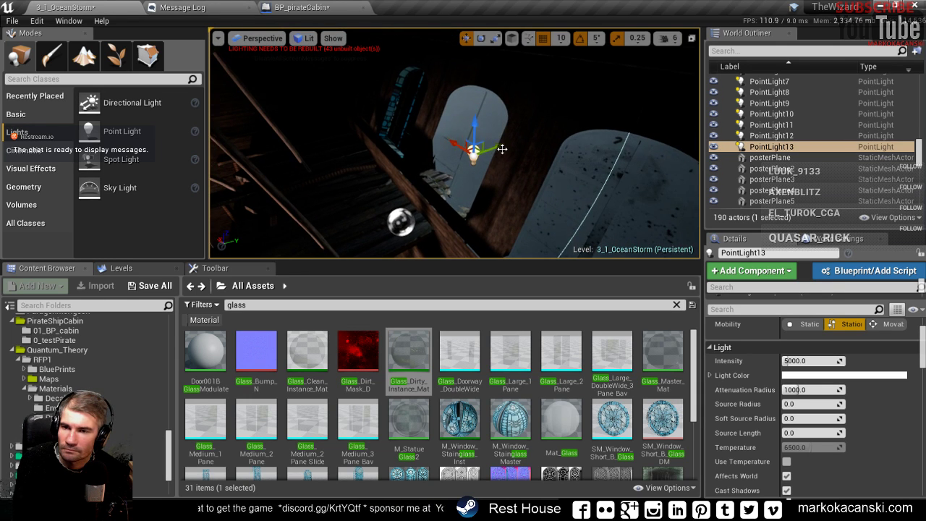
drag(502, 149, 423, 155)
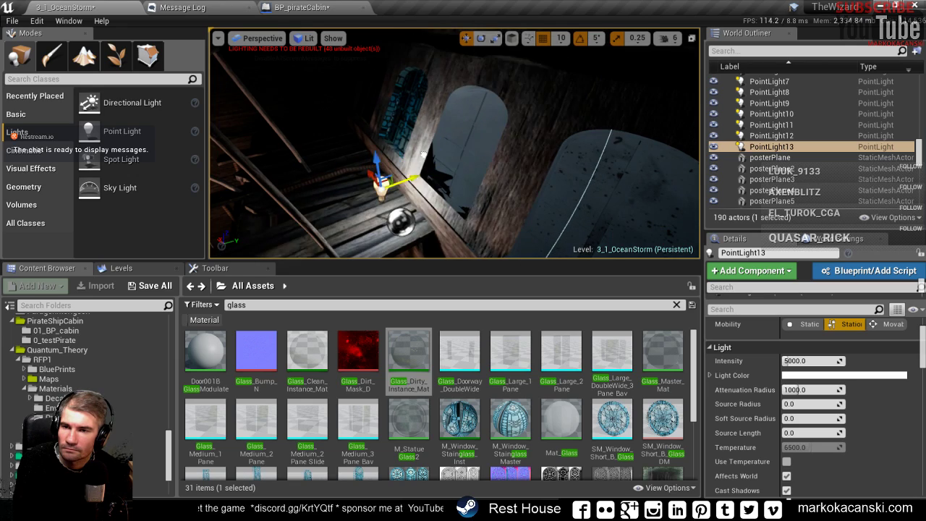
mouse_move(424, 154)
right_down()
mouse_move(416, 165)
mouse_move(419, 149)
right_up()
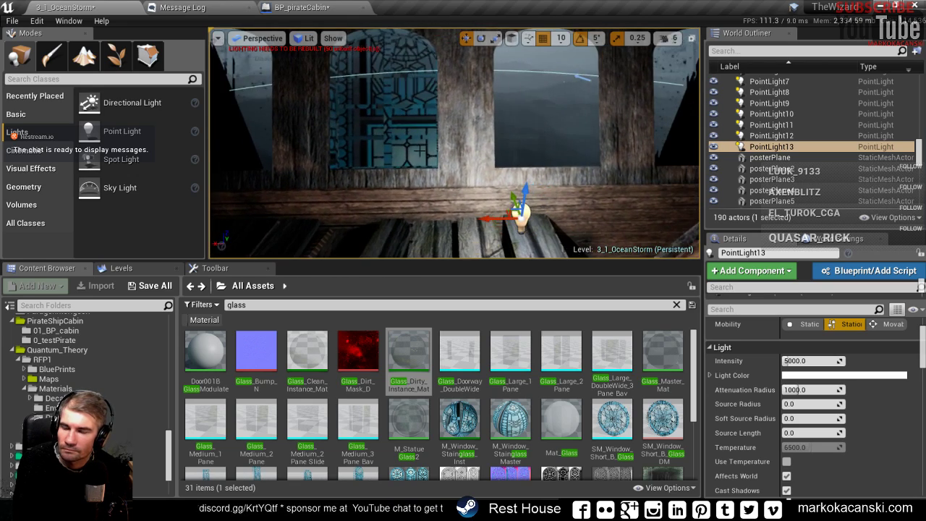
- Return to Maya and switch the menu set to Modeling
key(alt+Tab)
key(alt+Tab)
key(alt+Tab)
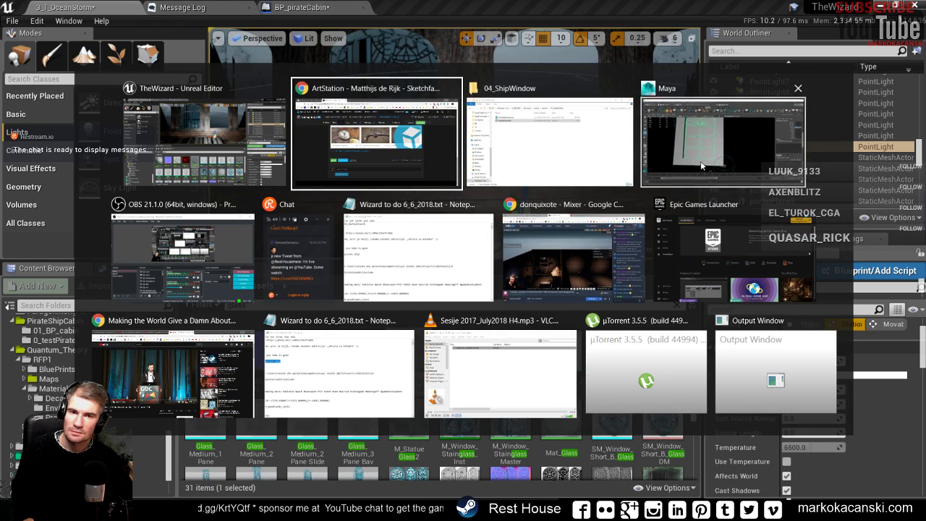
click(285, 22)
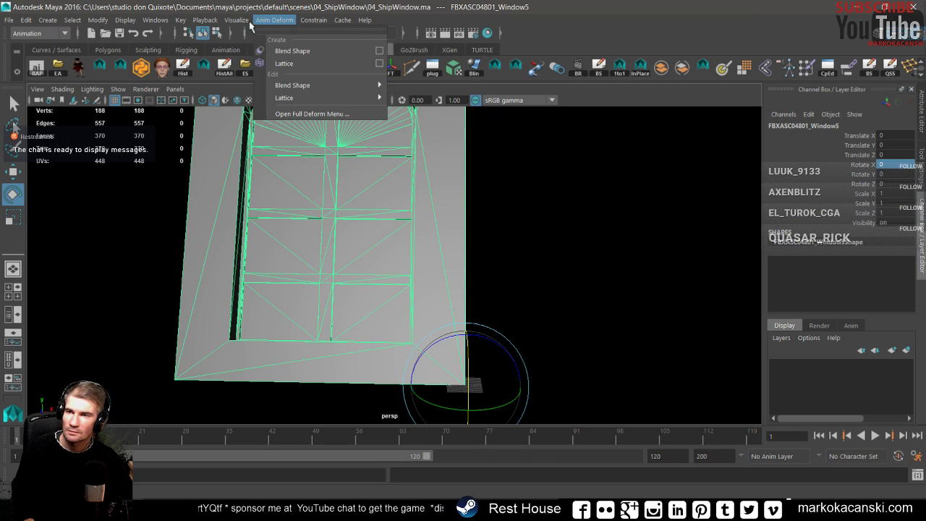
click(40, 33)
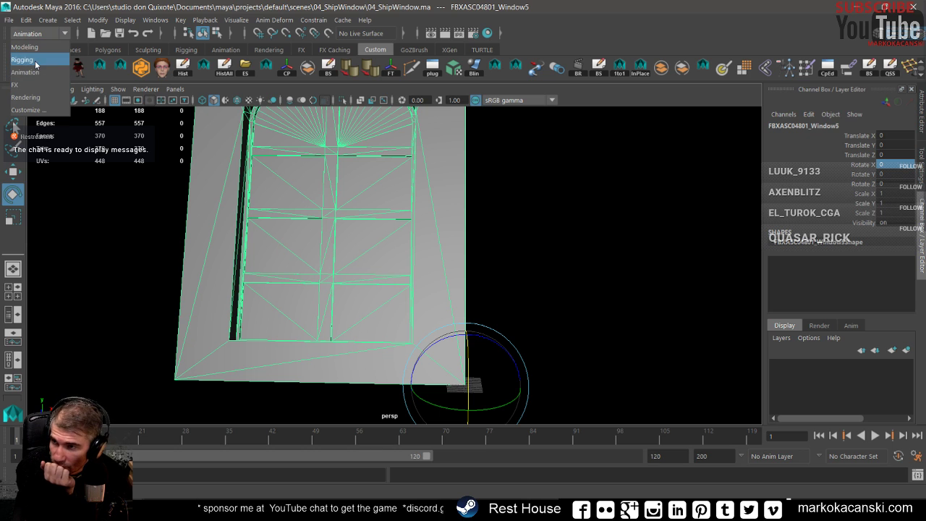
click(25, 47)
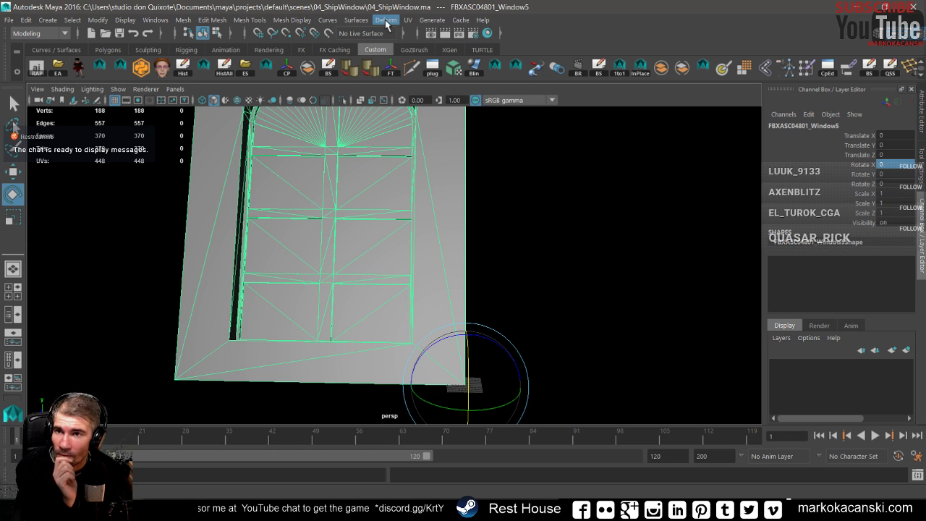
- Open the UV Editor for the window model, maximize it, and zoom out to show the 0–1 layout
click(409, 21)
click(434, 29)
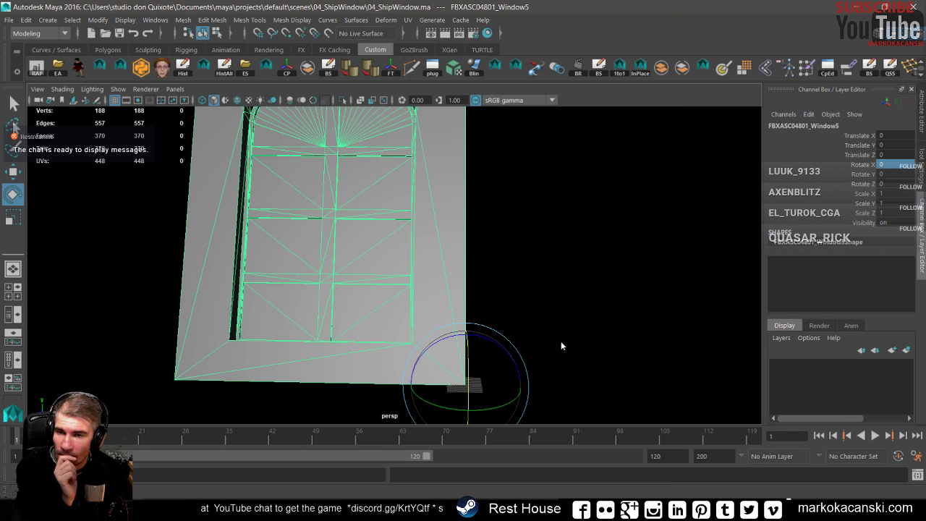
click(796, 208)
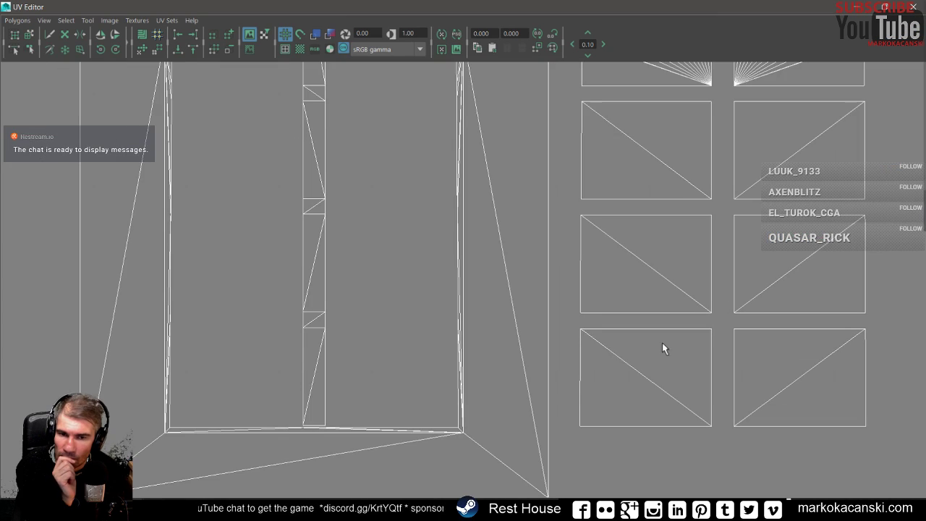
scroll(633, 256, down, 2)
scroll(633, 250, down, 2)
scroll(633, 246, down, 2)
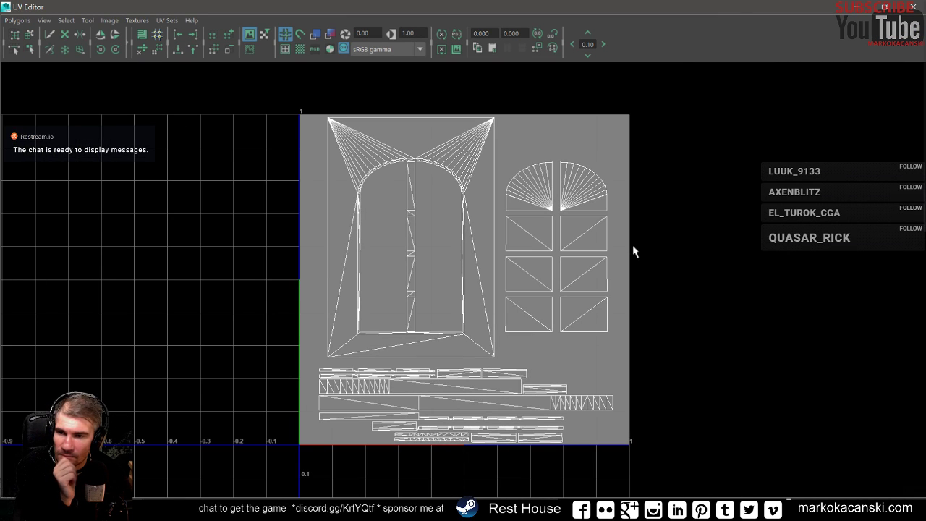
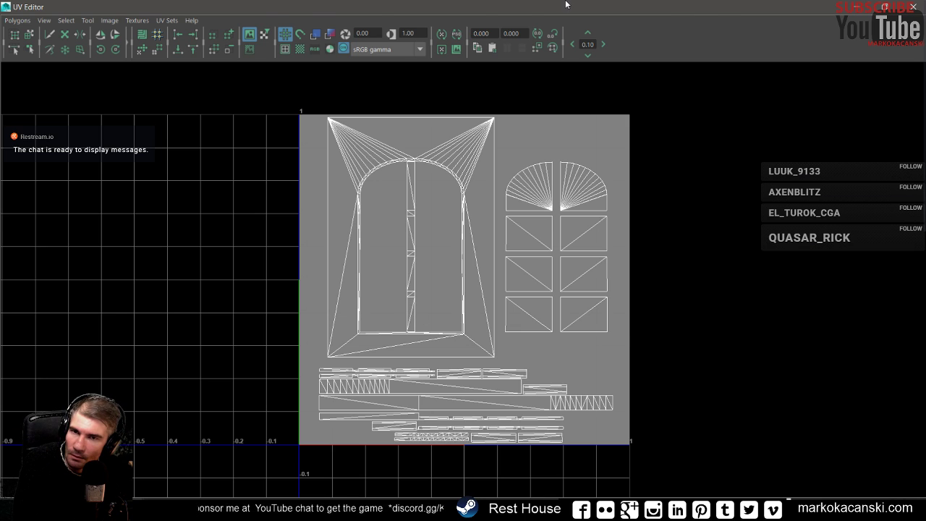
- Close Maya's UV Editor and minimize Maya to bring the Unreal 3_1_OceanStorm level forward
drag(566, 4, 470, 196)
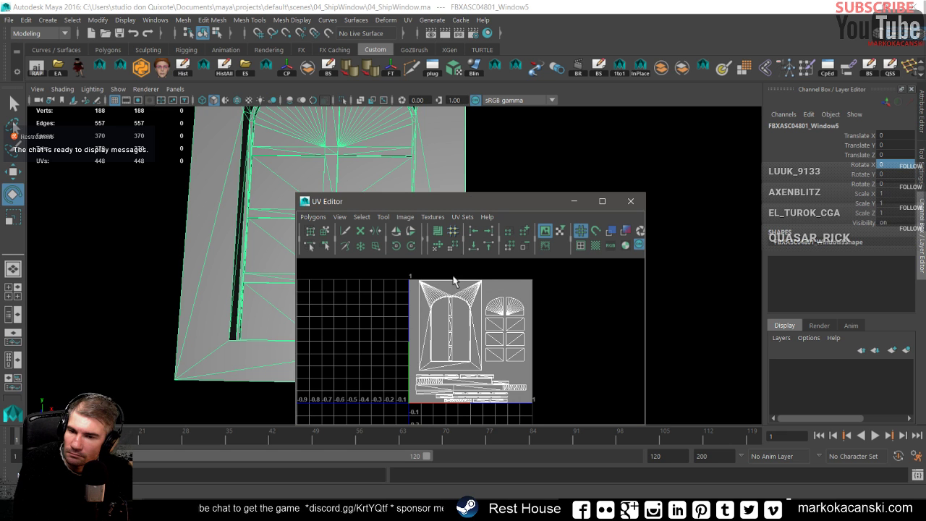
click(630, 202)
click(859, 5)
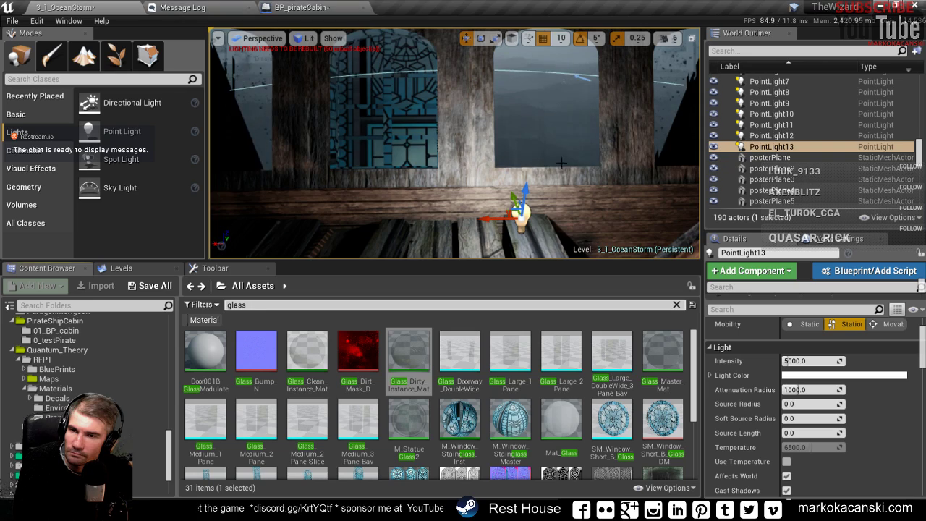
- Give ShipWindow4's glass Glass_Dirty_Instance_Mat, undoing an accidental assignment to the ocean plane
mouse_move(454, 144)
right_down()
mouse_move(507, 144)
mouse_move(528, 161)
mouse_move(528, 142)
right_up()
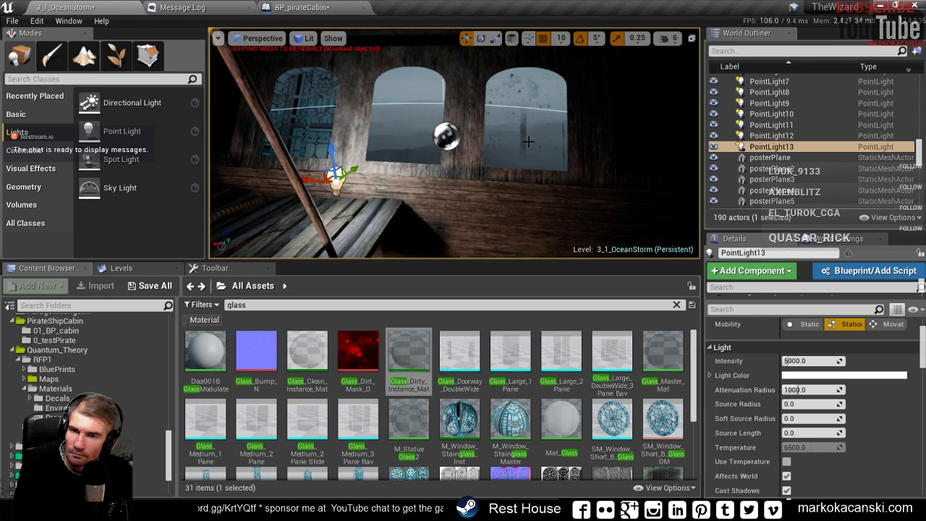
click(529, 84)
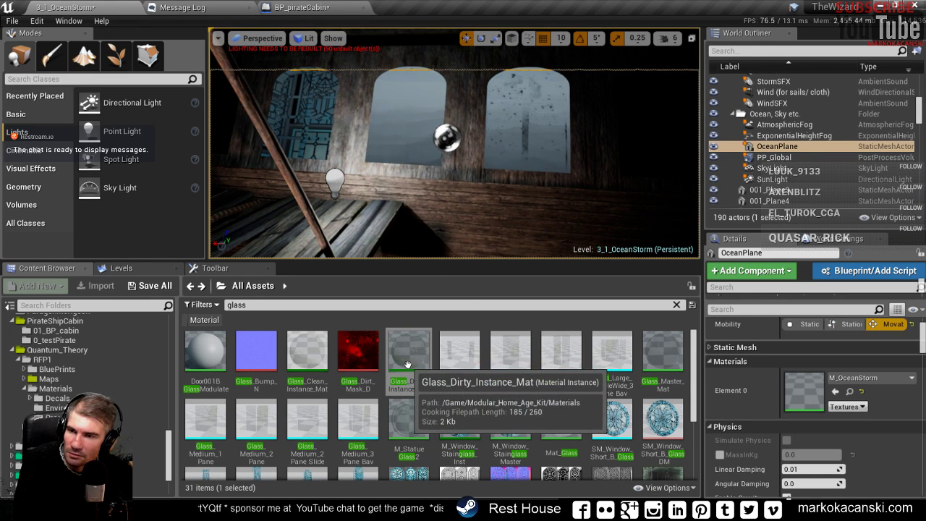
drag(408, 370, 302, 109)
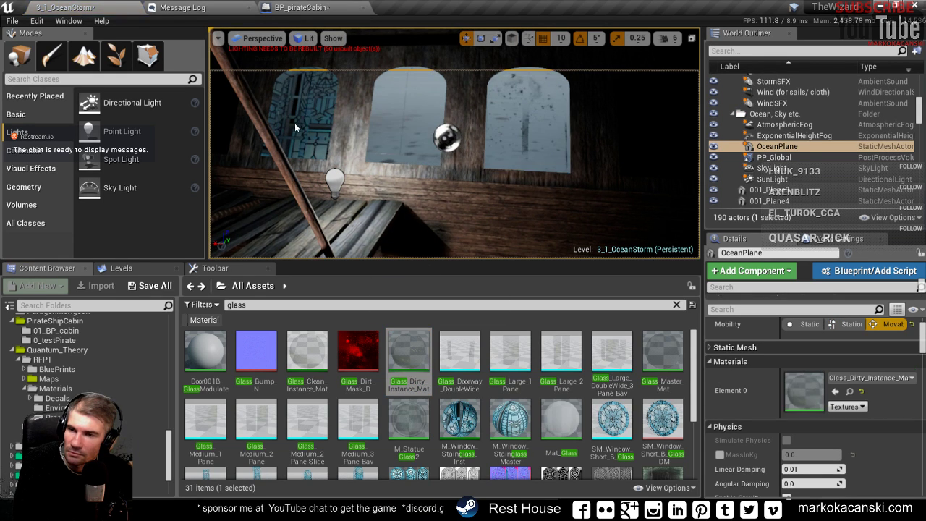
right_drag(295, 123, 267, 125)
key(ctrl+z)
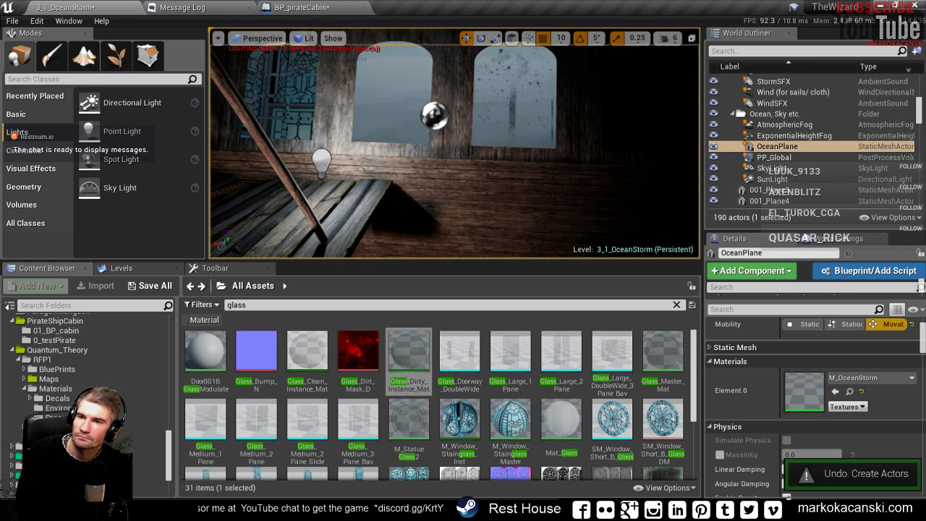
click(267, 124)
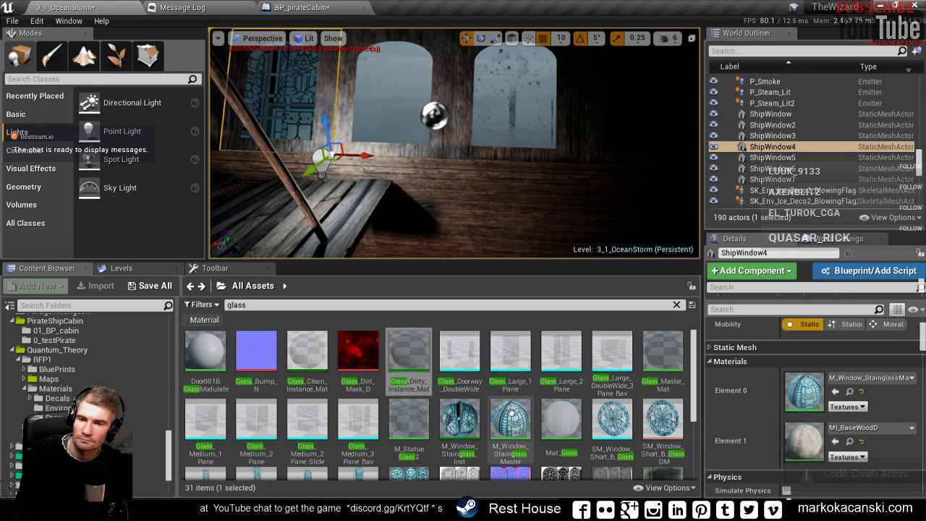
drag(409, 364, 803, 390)
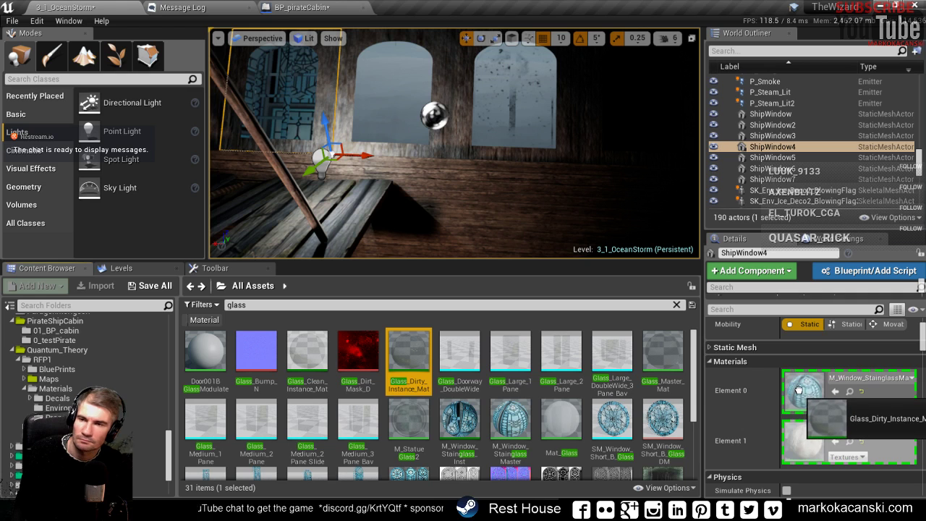
- Assign Glass_Dirty_Instance_Mat to ShipWindow's Element 0 glass slot as well
key(Down)
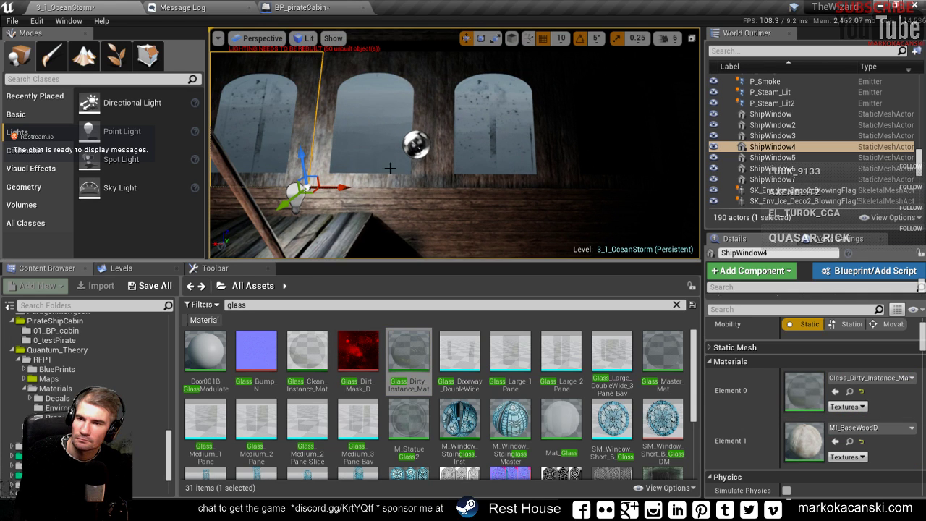
key(Up)
key(Right)
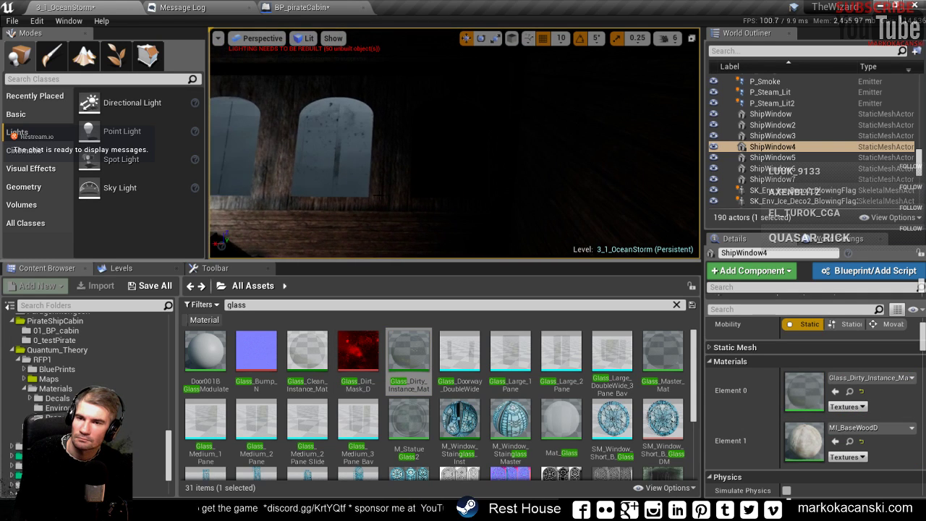
click(451, 145)
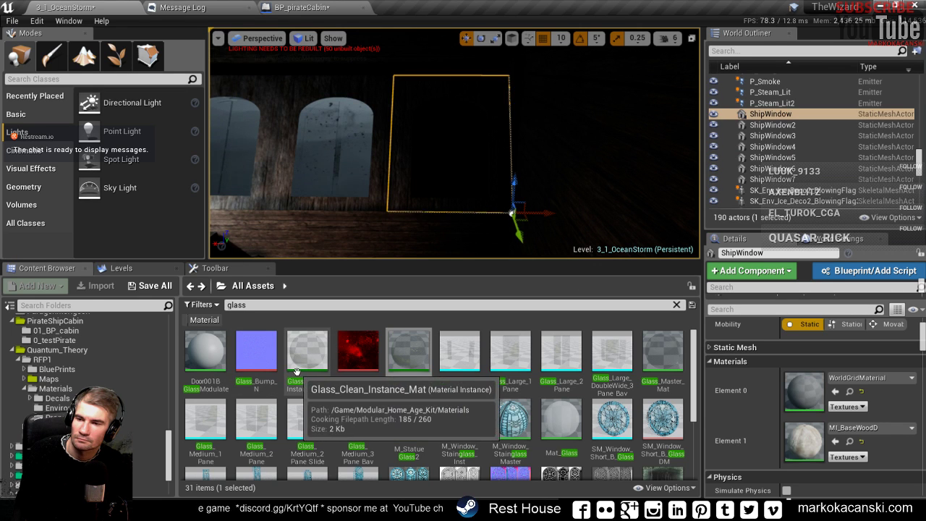
drag(405, 352, 810, 391)
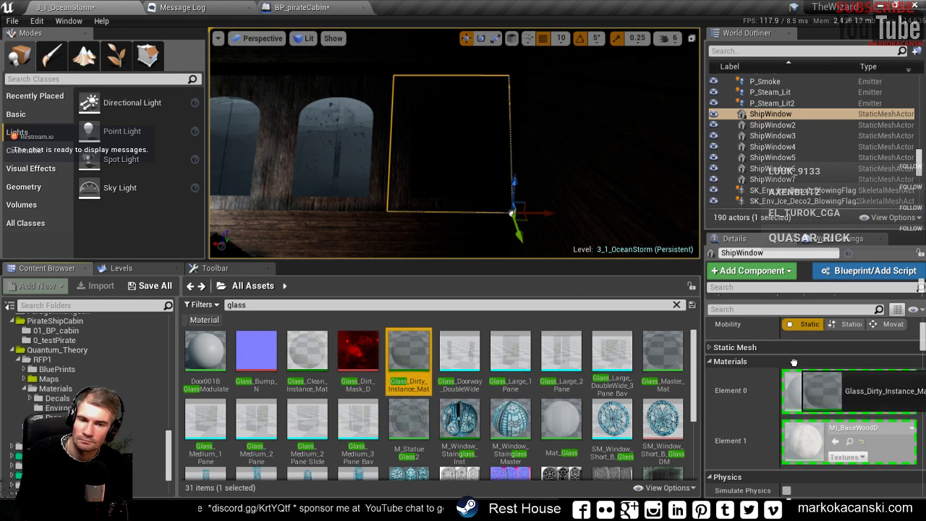
mouse_move(494, 180)
right_down()
mouse_move(419, 161)
mouse_move(470, 181)
right_up()
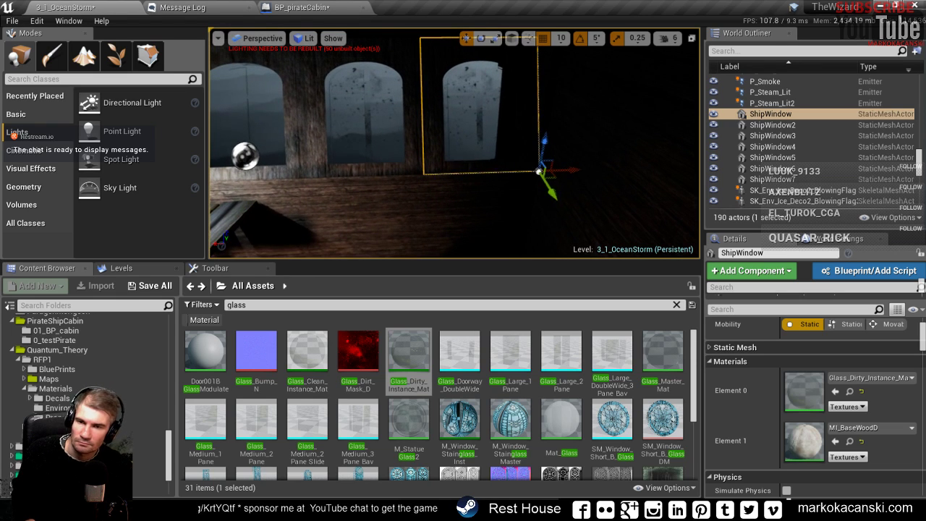
- Mirror ShipWindow to X scale -1.25 and slide it along X to -17000
key(e)
key(r)
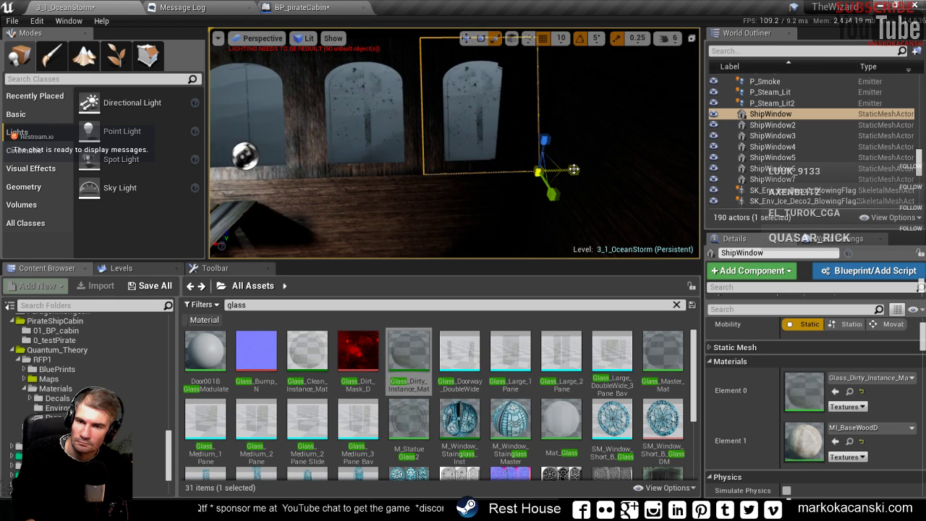
drag(573, 169, 583, 171)
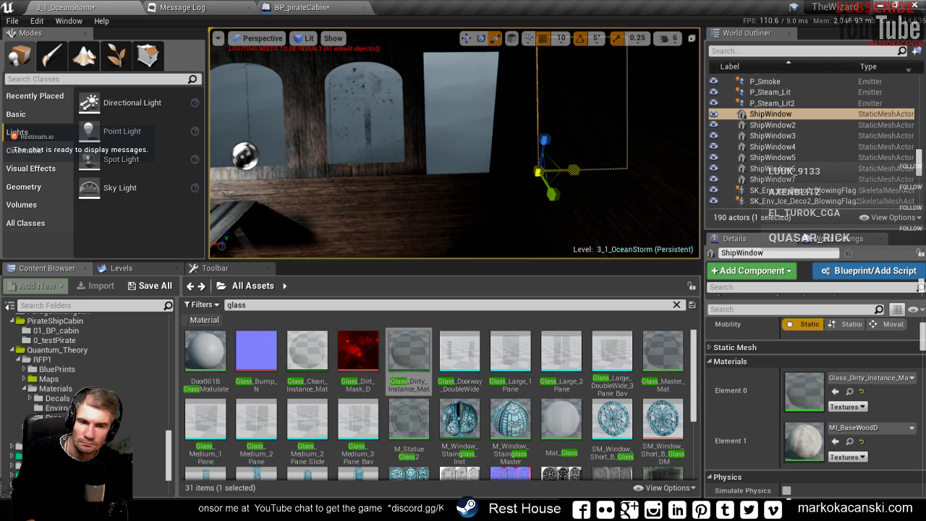
key(ctrl+z)
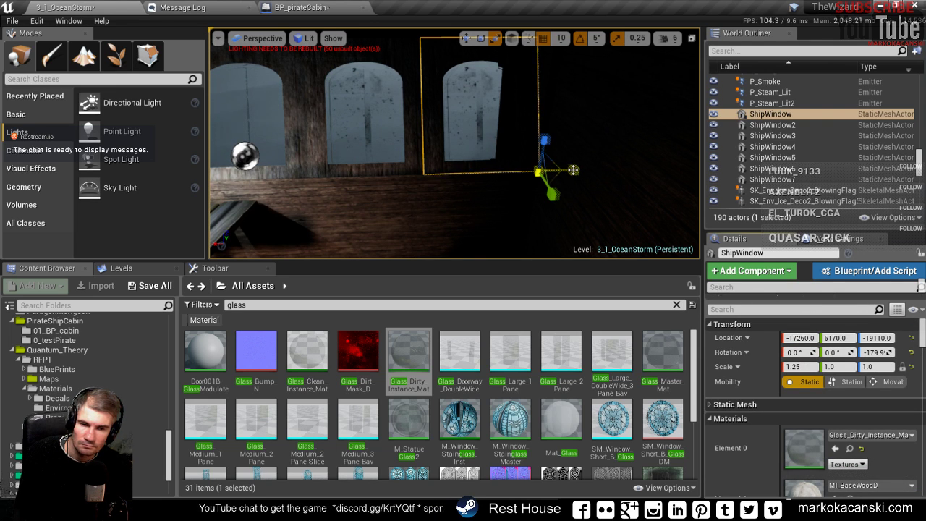
drag(573, 170, 550, 171)
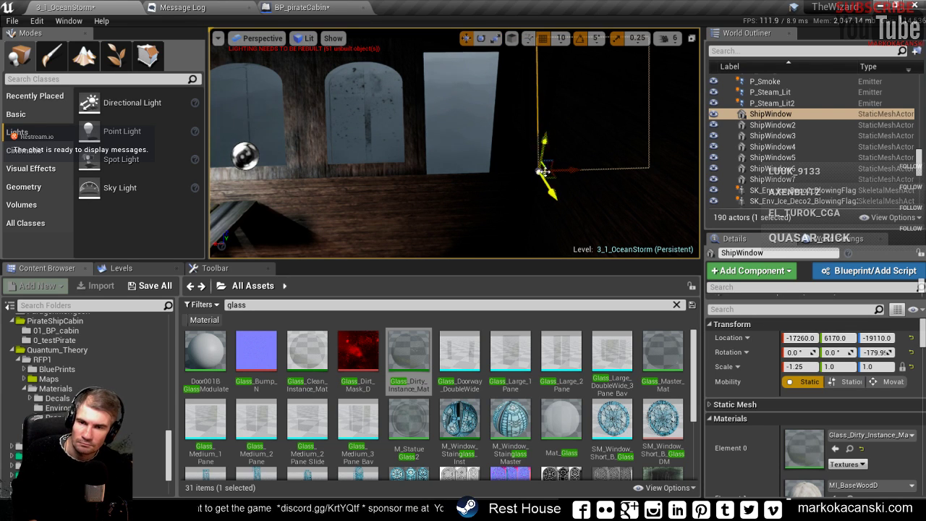
drag(569, 169, 453, 171)
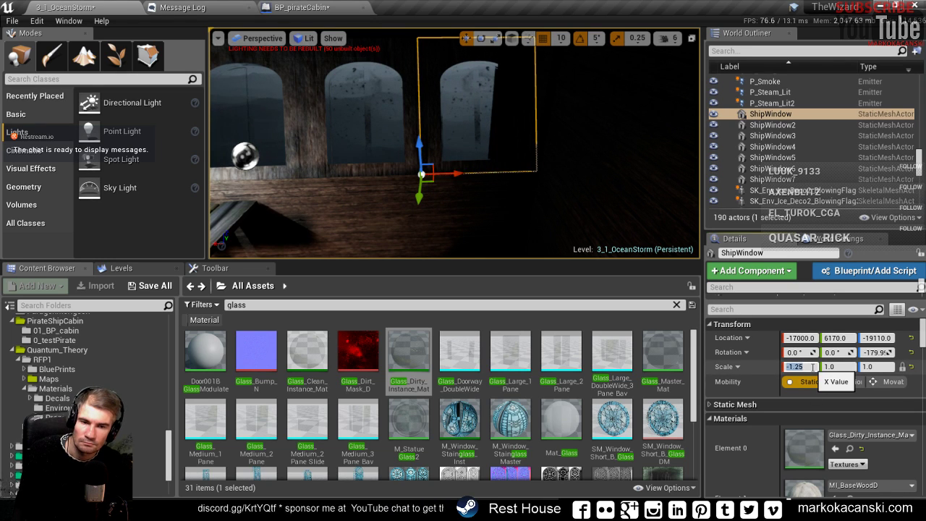
text(-1)
- Try a 0.8 scale on ShipWindow, undo back to -1.25, 1.0, 1.0, and deselect
key(Tab)
text(0.8)
key(Tab)
text(0.8)
key(Return)
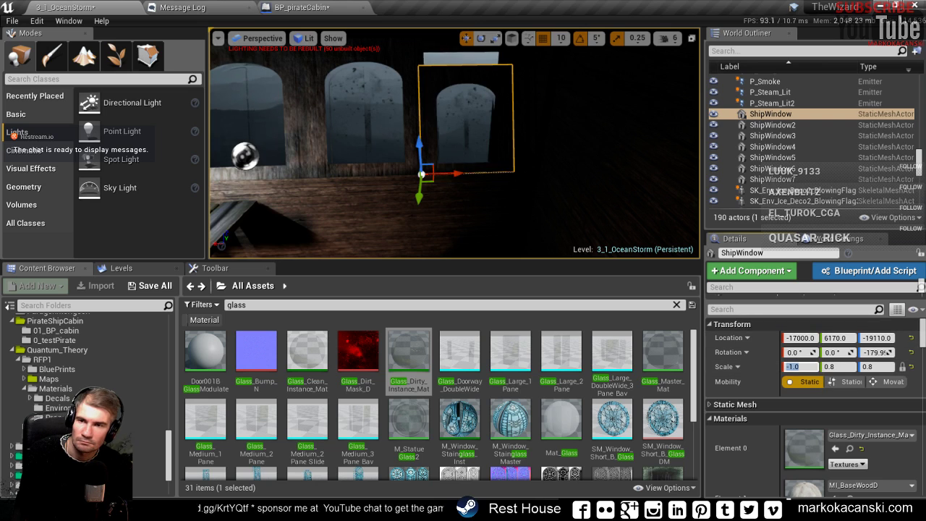
scroll(369, 159, up, 2)
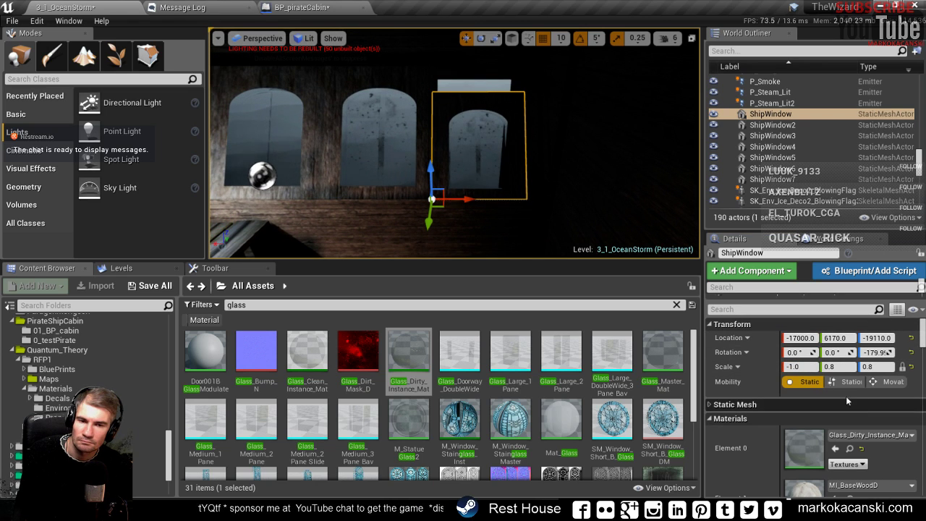
key(ctrl+z)
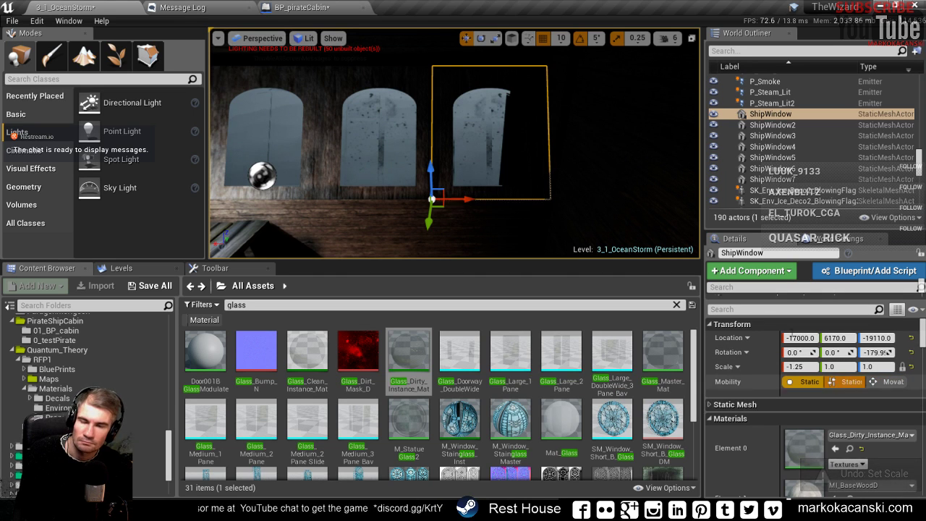
mouse_move(463, 145)
right_down()
mouse_move(478, 174)
mouse_move(401, 115)
right_up()
key(Escape)
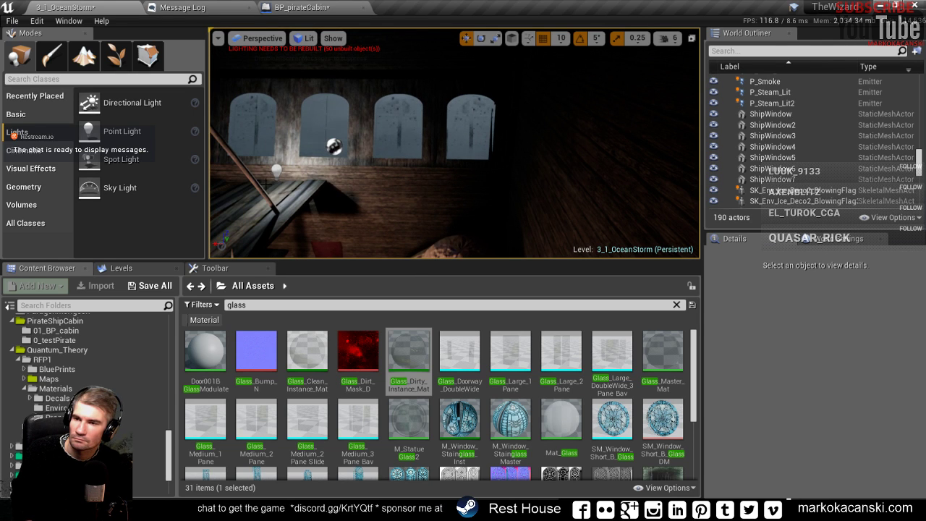
click(332, 146)
mouse_move(333, 146)
right_down()
mouse_move(423, 114)
mouse_move(389, 141)
mouse_move(394, 155)
right_up()
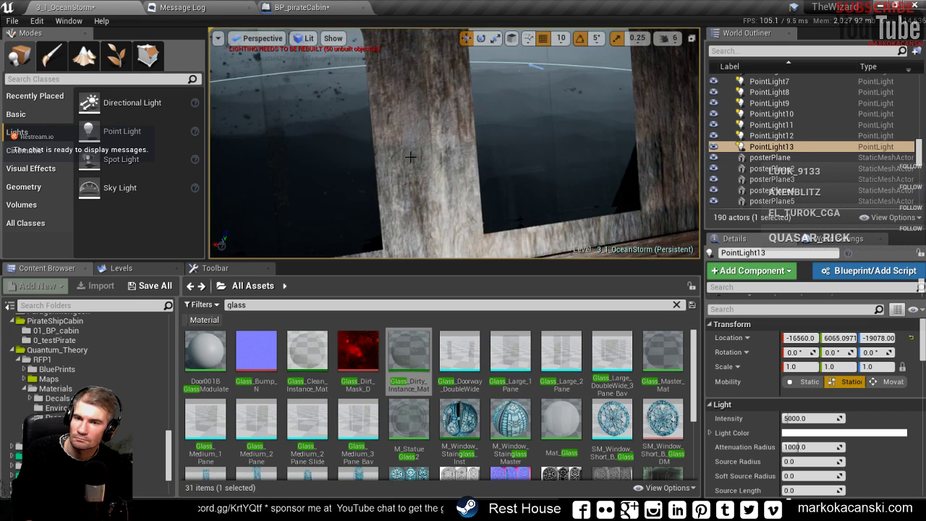
right_drag(394, 156, 418, 162)
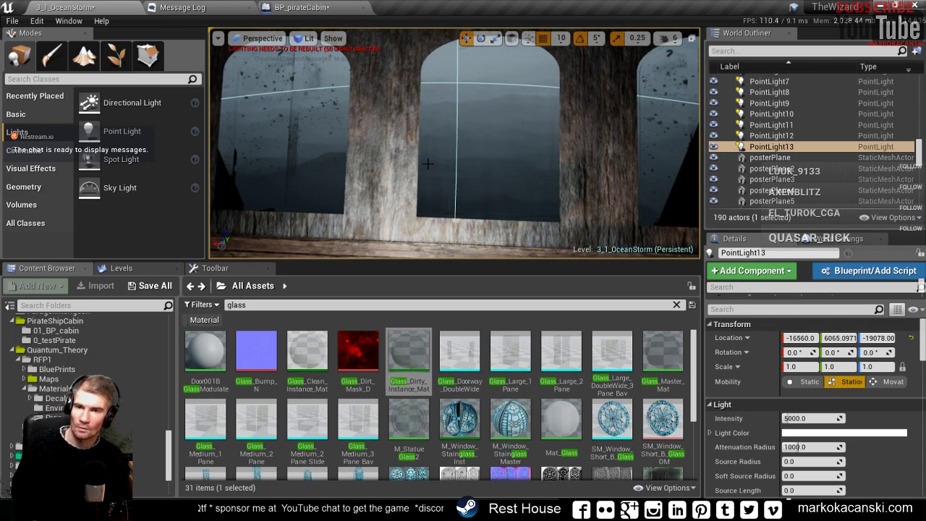
- Play the level full screen and walk up to the window wall to inspect the frames
key(alt+p)
key(F11)
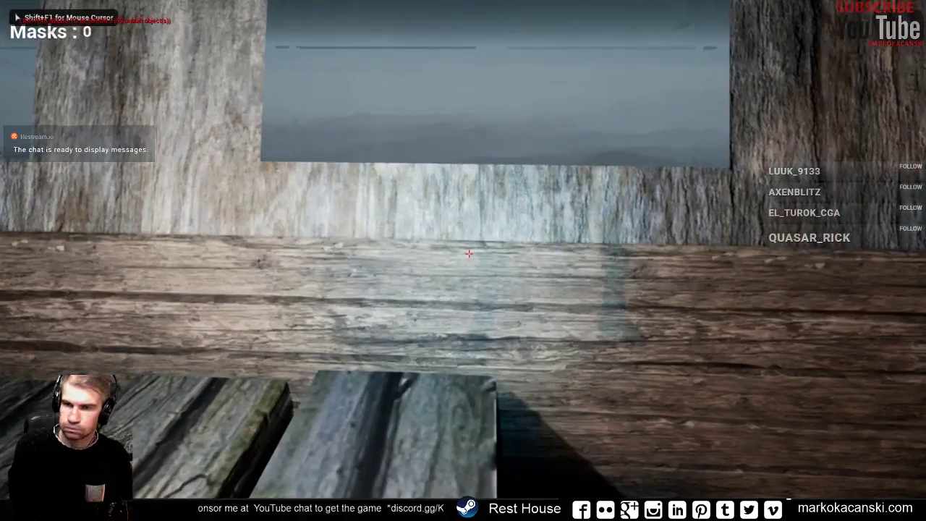
key(w)
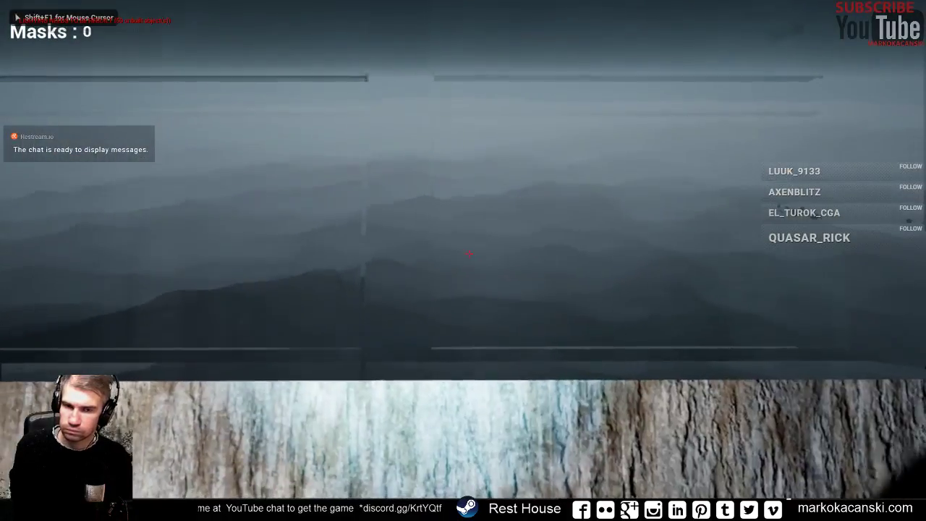
key(w)
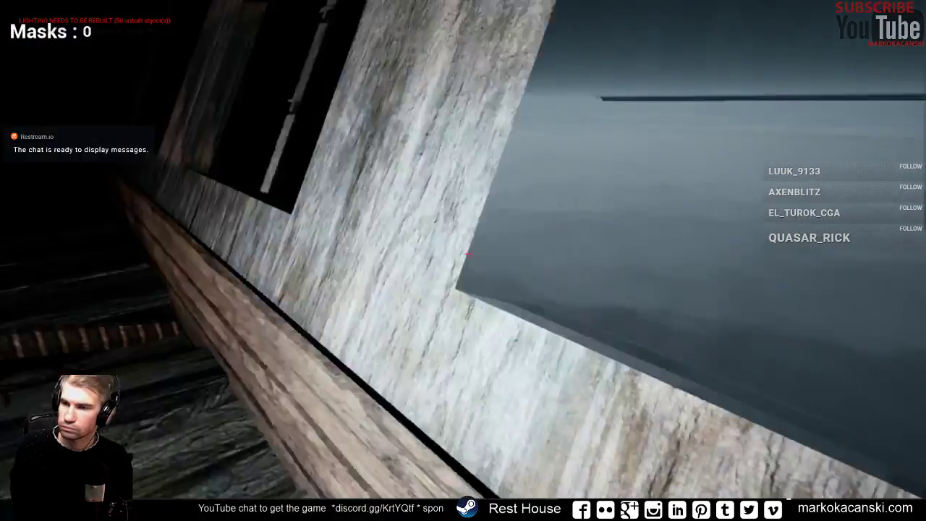
key(w)
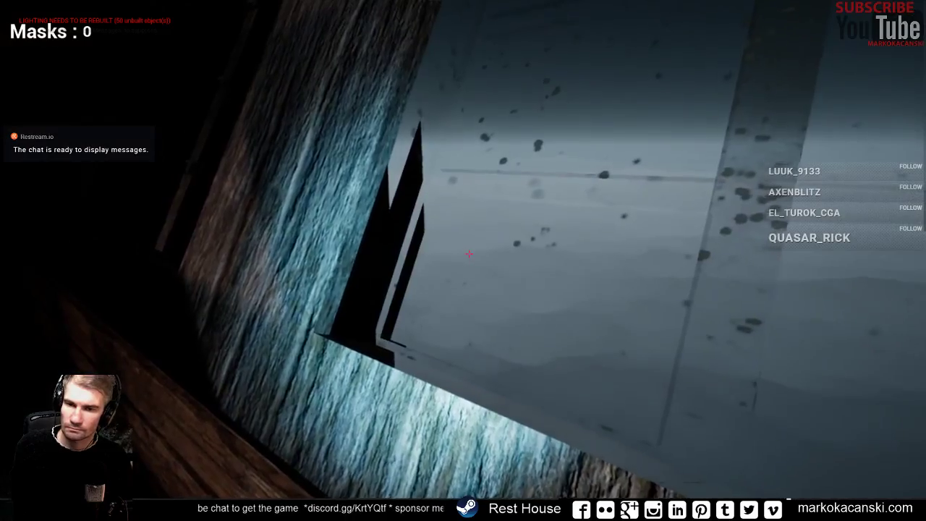
key(w)
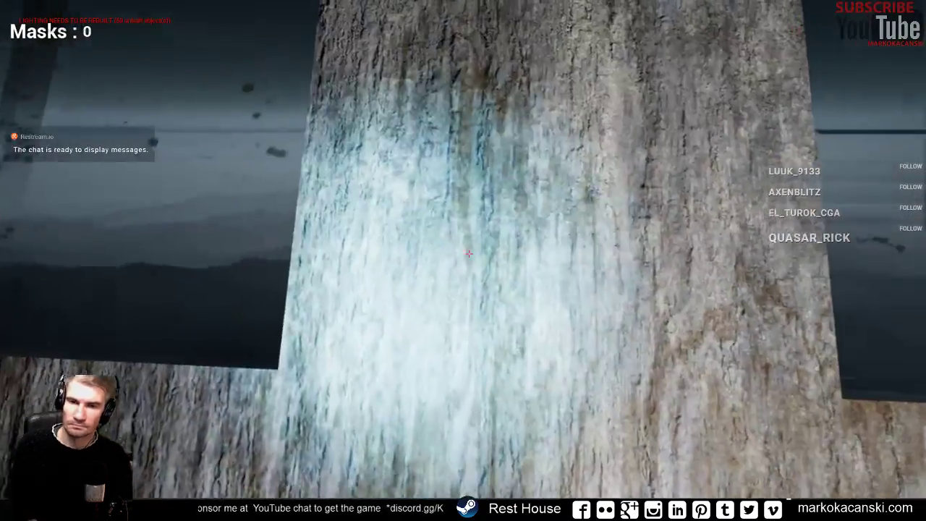
- Stop play, select the arched window wall section and nudge it slightly left along X
key(Escape)
scroll(565, 412, down, 5)
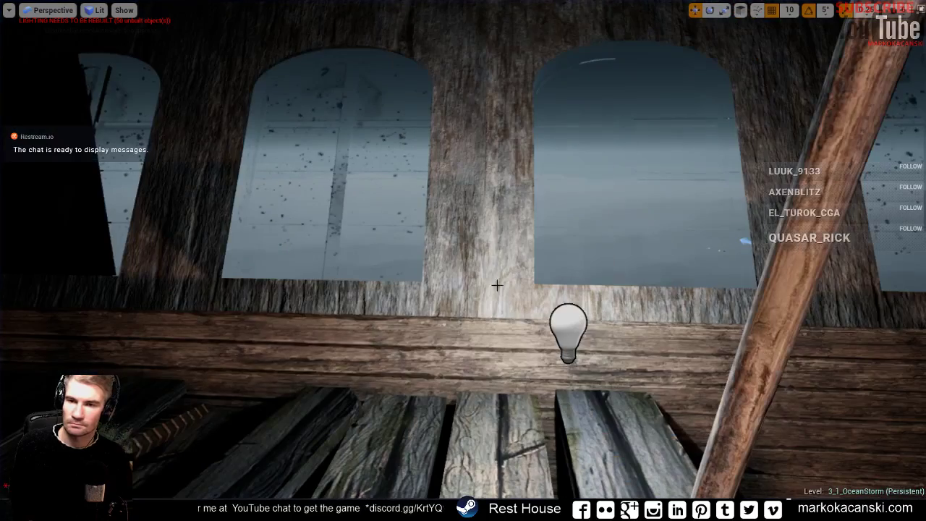
click(447, 245)
mouse_move(506, 320)
mouse_down()
mouse_move(492, 324)
mouse_move(505, 321)
mouse_up()
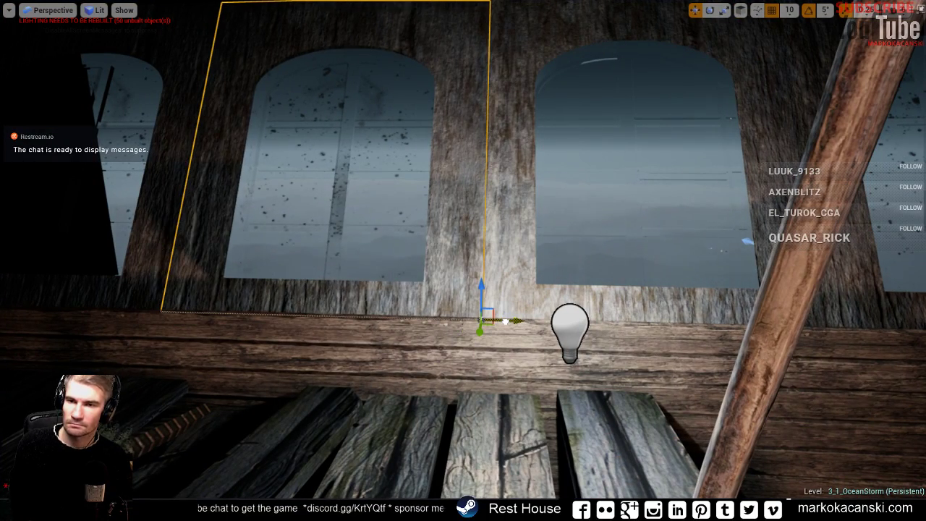
scroll(523, 321, up, 5)
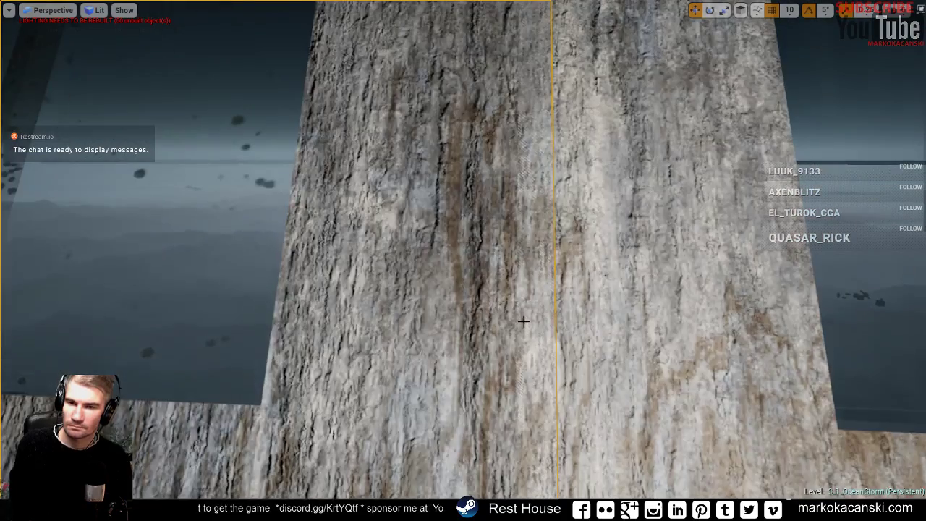
scroll(523, 321, down, 5)
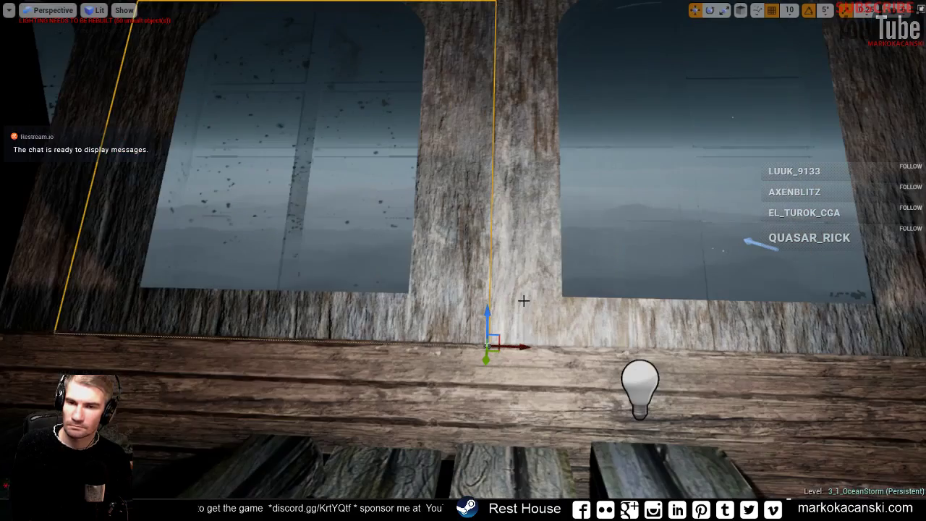
- Set grid snap to 5 and move the window wall further left along X, checking its edges
click(789, 11)
click(796, 47)
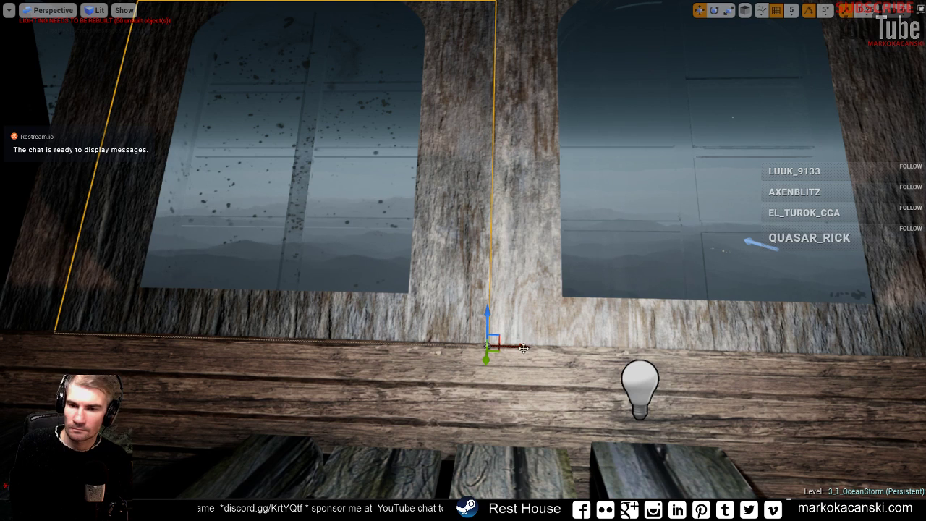
mouse_move(523, 349)
mouse_down()
mouse_move(499, 348)
mouse_move(507, 347)
mouse_up()
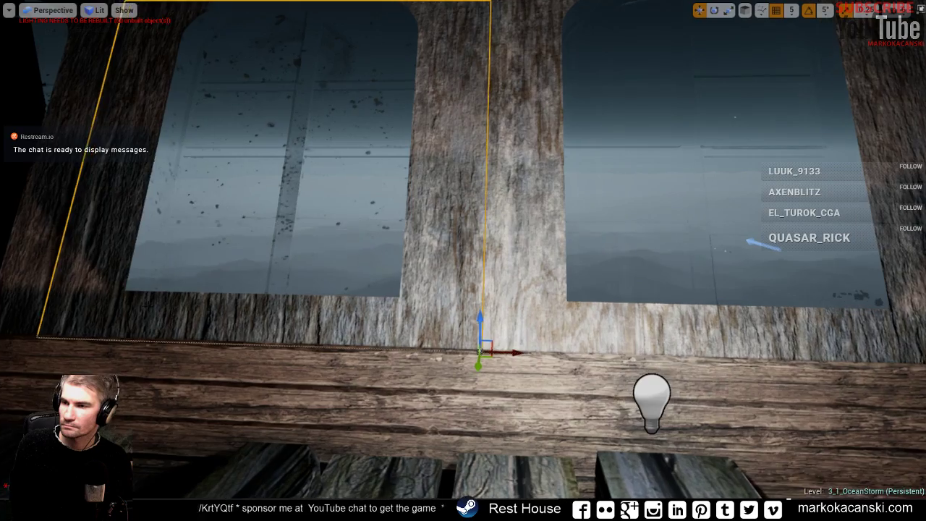
right_drag(507, 348, 405, 341)
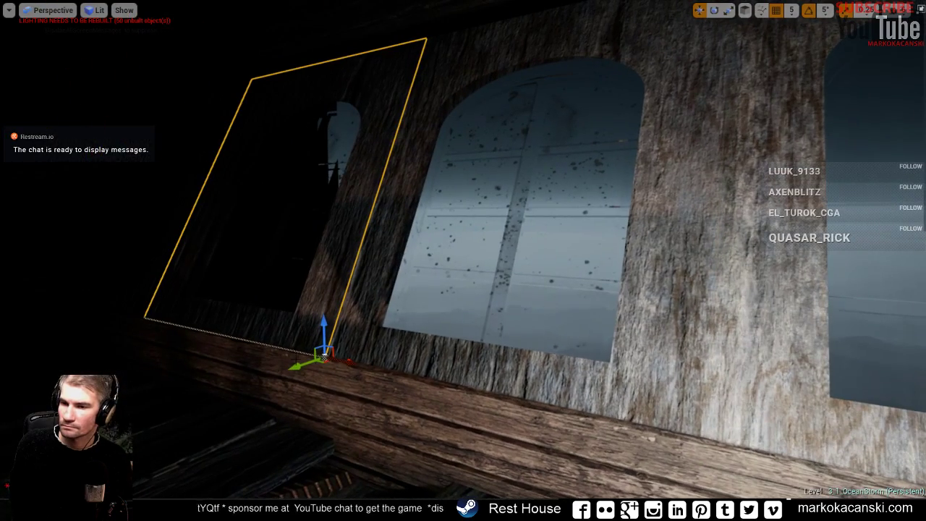
drag(350, 365, 338, 363)
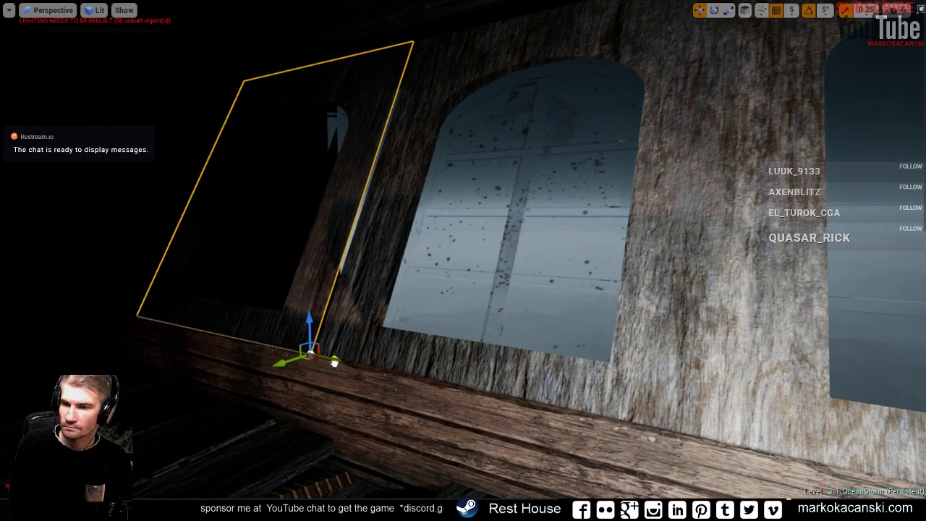
mouse_move(339, 363)
right_down()
mouse_move(77, 331)
mouse_move(44, 376)
right_up()
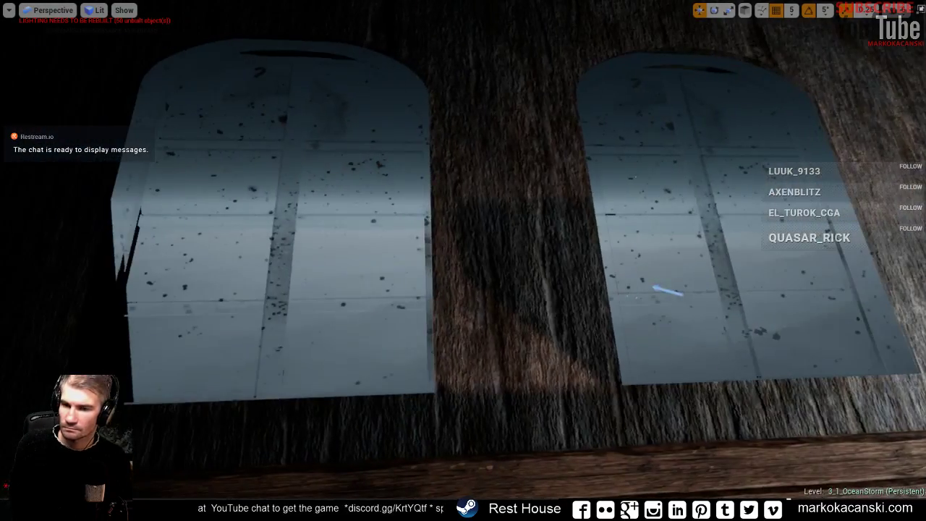
mouse_move(335, 335)
right_down()
mouse_move(304, 362)
mouse_move(275, 340)
mouse_move(318, 332)
mouse_move(333, 347)
right_up()
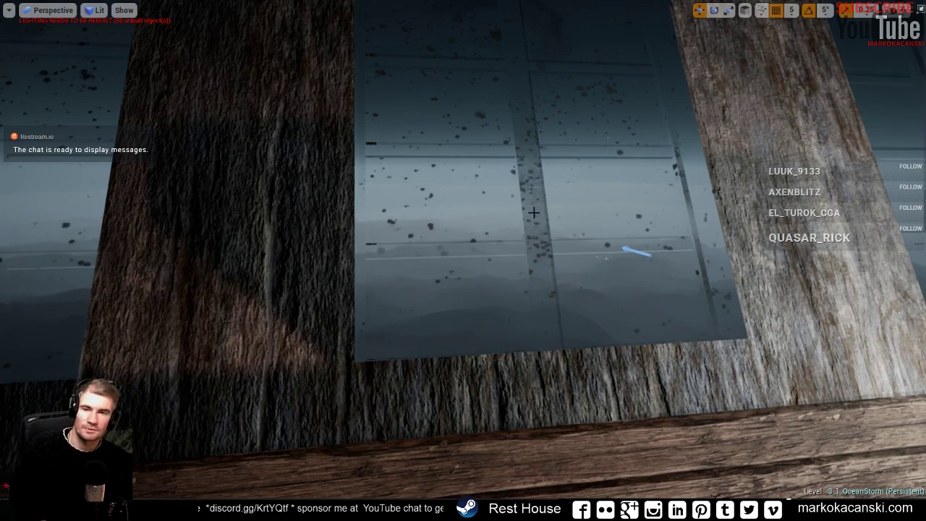
right_drag(358, 248, 336, 223)
right_drag(491, 260, 470, 249)
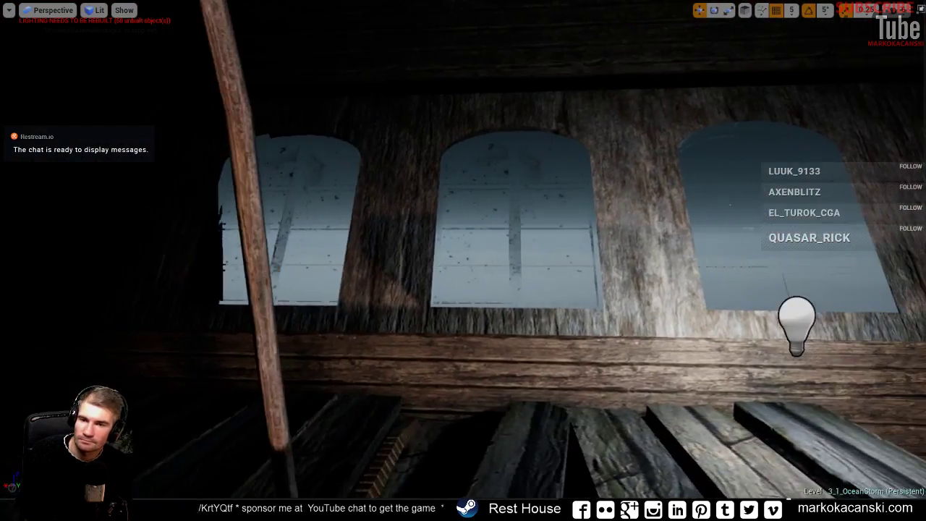
right_drag(486, 287, 478, 283)
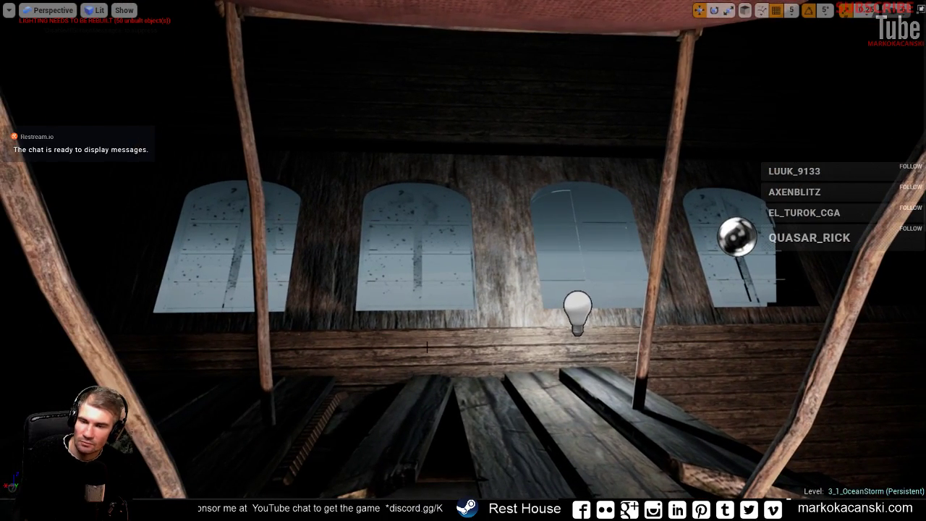
right_drag(427, 346, 425, 347)
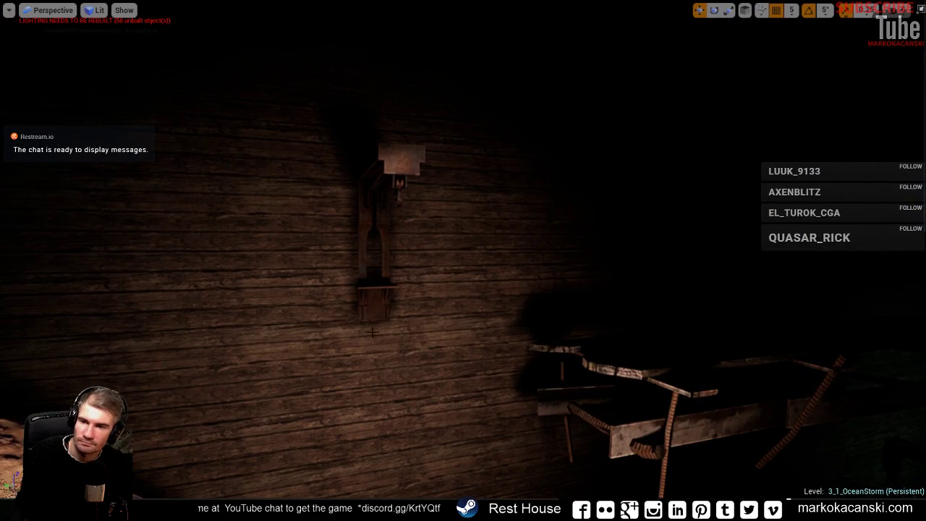
- Leave the full-screen viewport and switch to the BP_pirateCabin blueprint
key(F11)
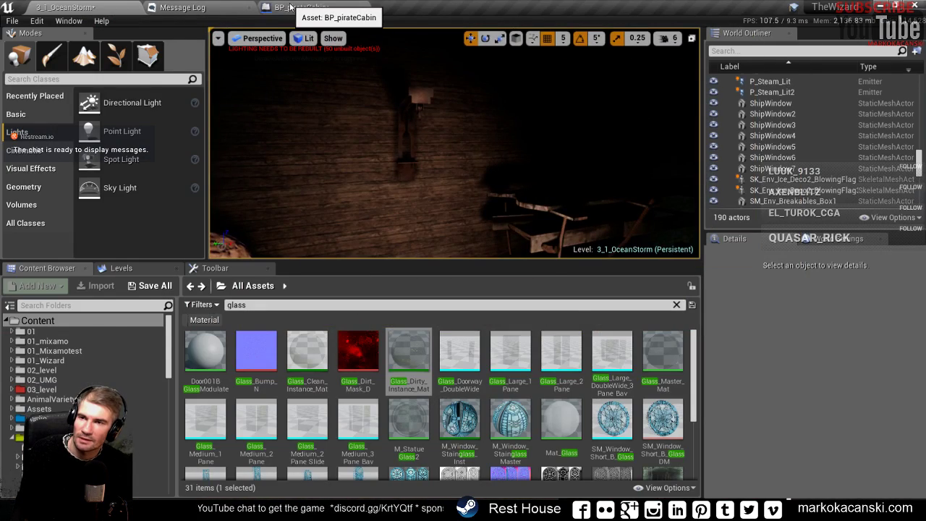
click(289, 8)
right_drag(504, 293, 508, 260)
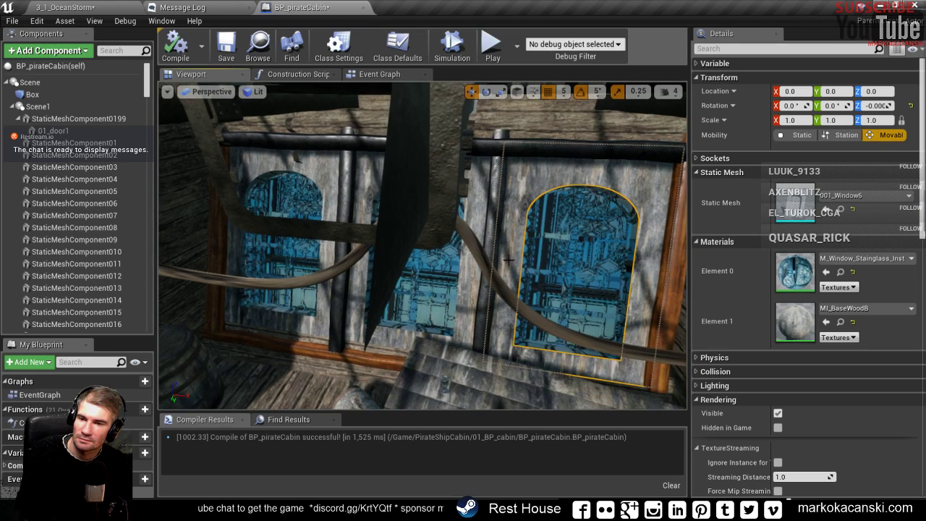
- Locate the beam's 001_WoodenBeam9_109 mesh in the 0_testPirate folder from the blueprint
click(284, 136)
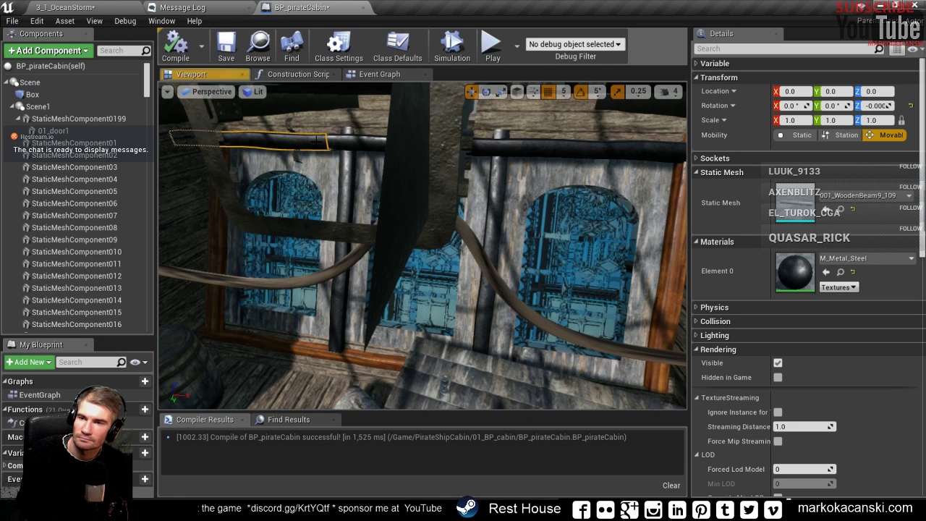
click(840, 209)
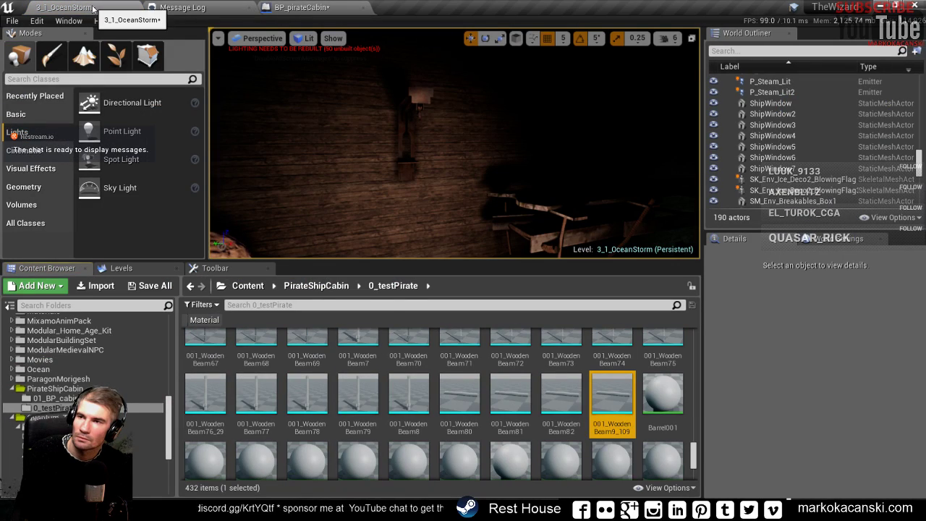
click(330, 6)
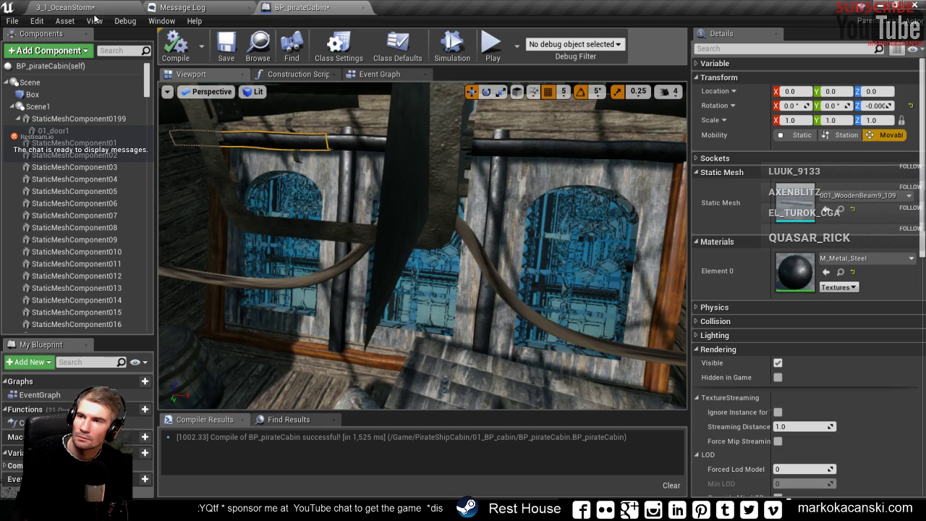
- Back in 3_1_OceanStorm, place a trial wooden beam in the level and delete it again
click(101, 8)
right_drag(471, 177, 470, 175)
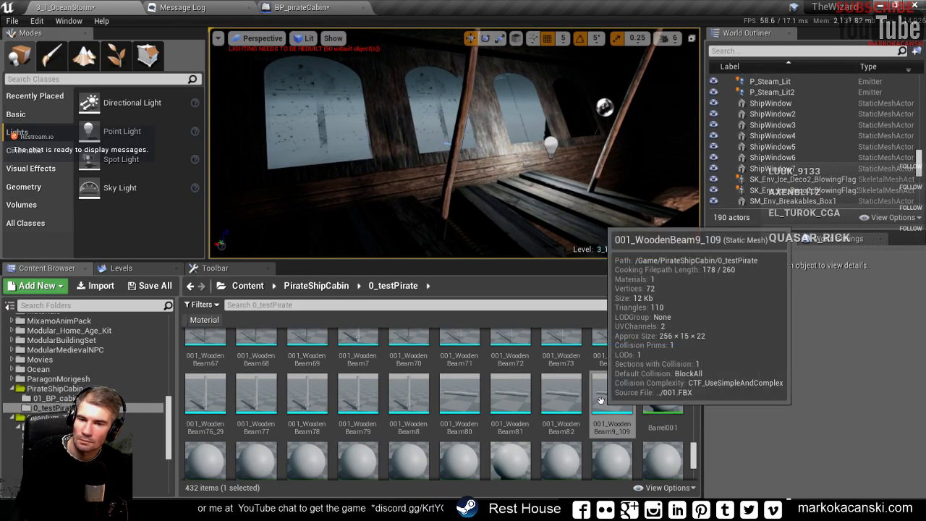
drag(344, 196, 340, 199)
key(f)
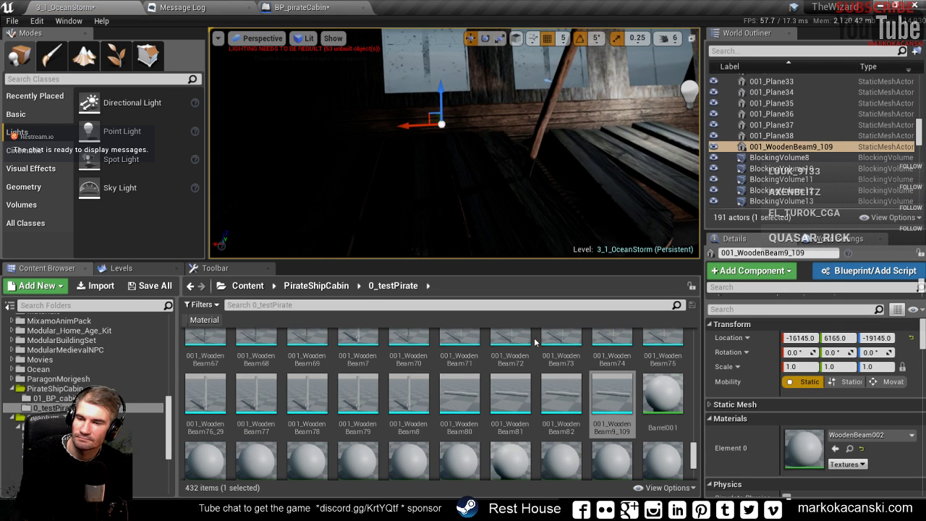
key(Delete)
drag(693, 455, 678, 344)
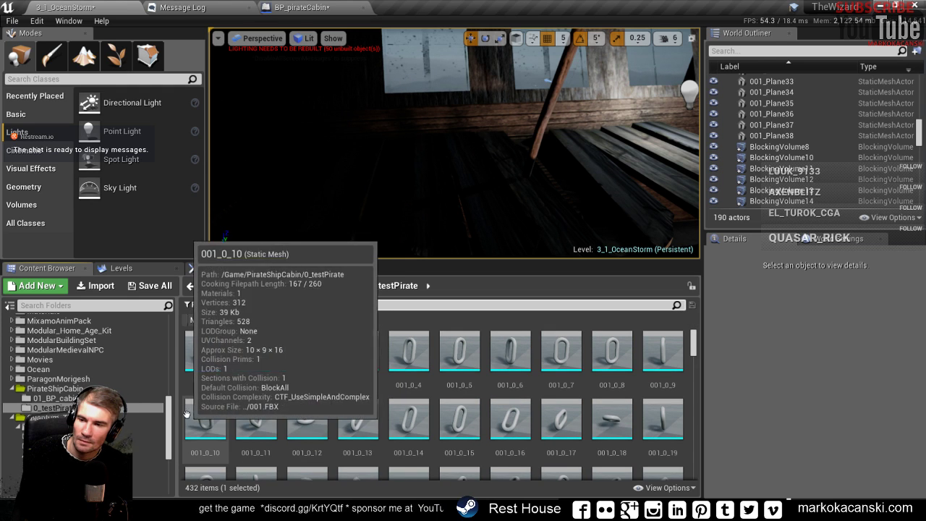
- Search all Content for 'wood' (295 assets) and scroll the results to SM_SimpleWoodPost
drag(172, 387, 167, 318)
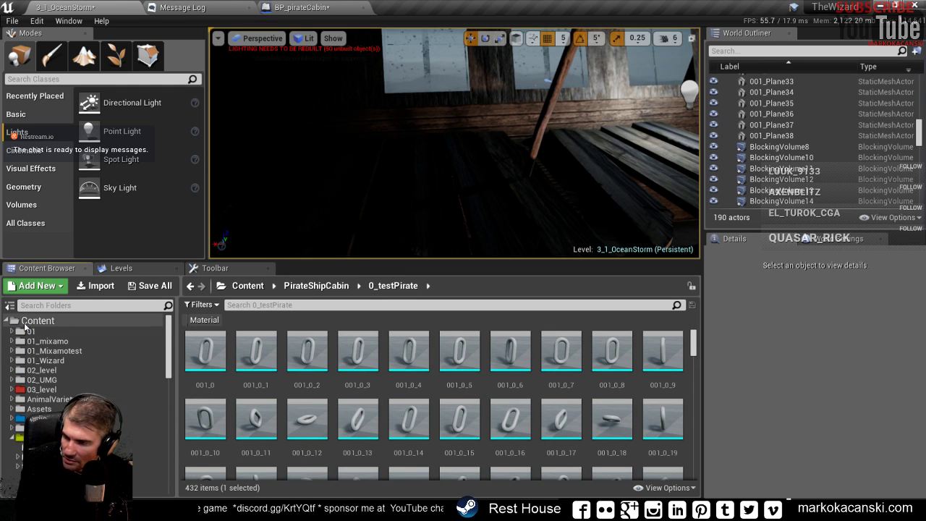
click(27, 322)
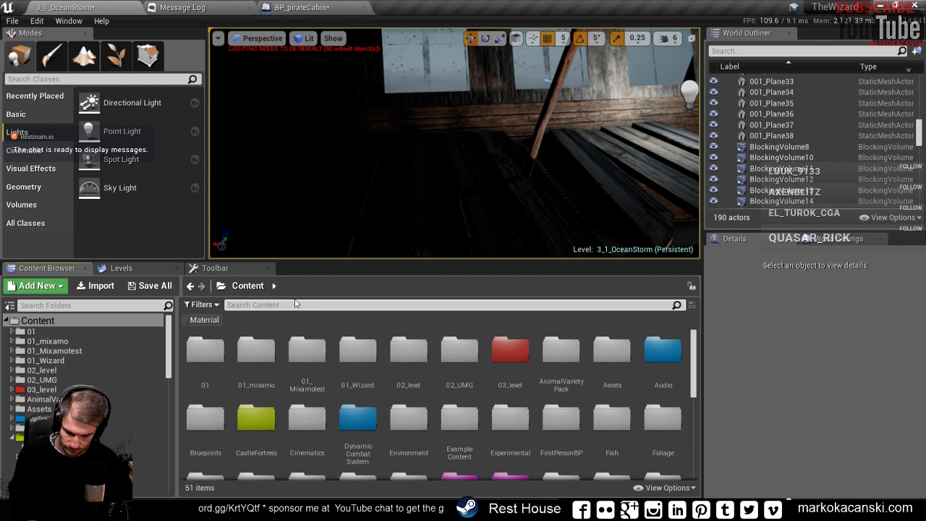
text(plank)
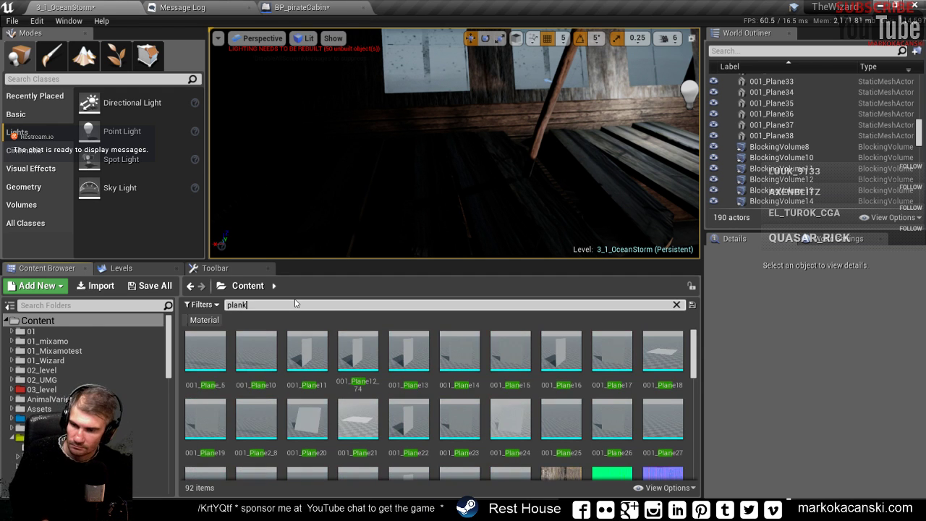
click(203, 304)
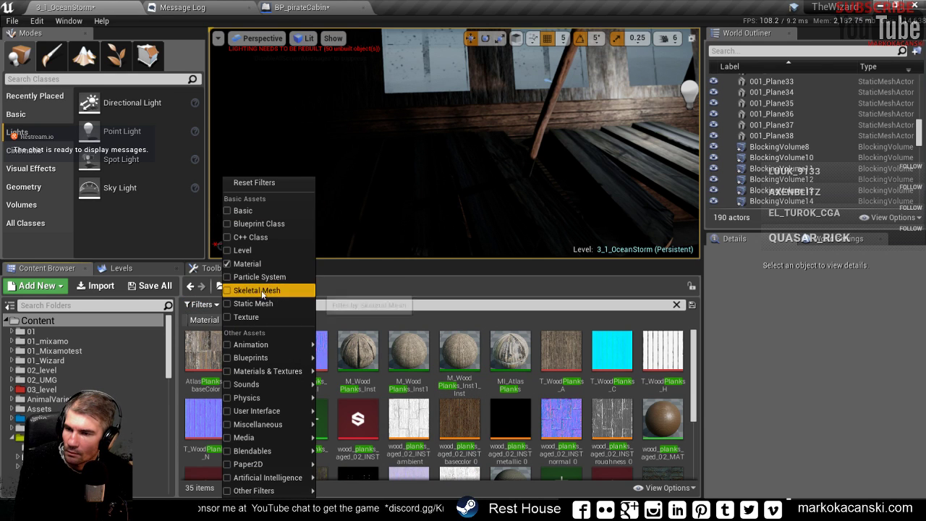
click(239, 303)
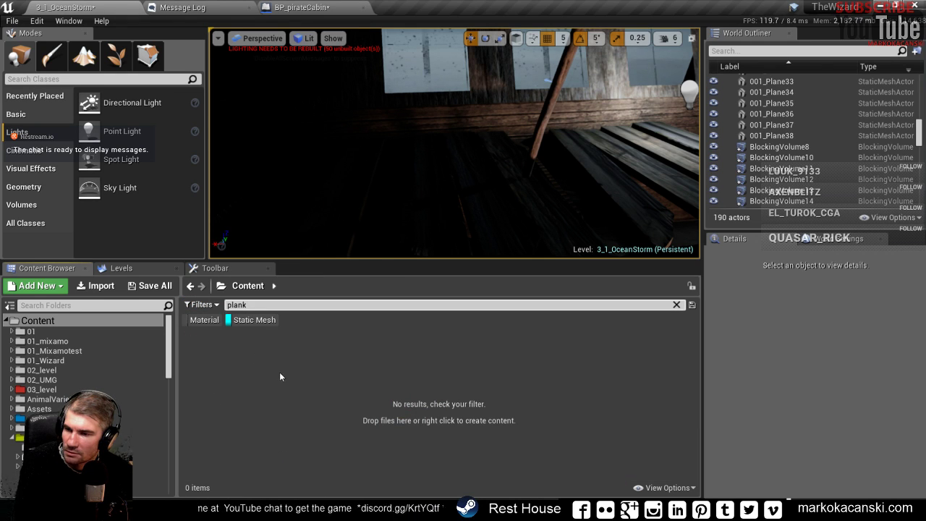
click(228, 321)
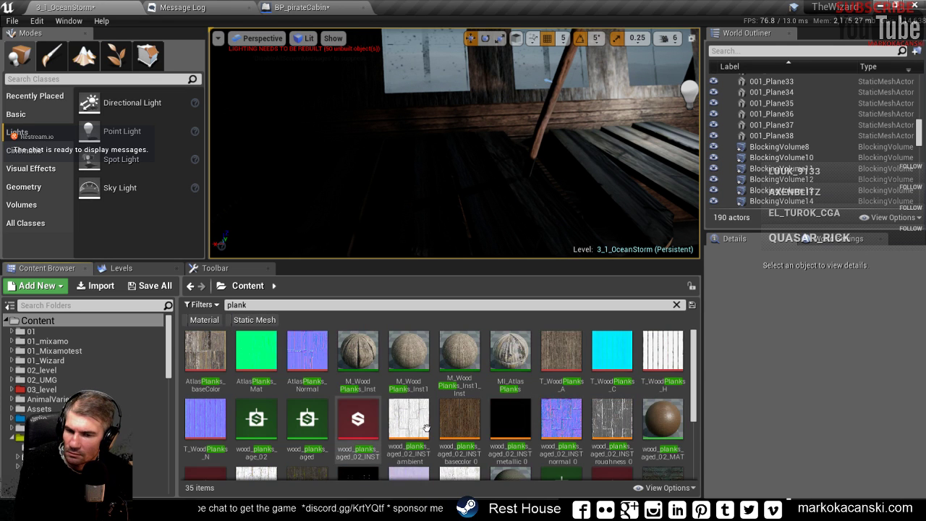
scroll(427, 427, down, 2)
scroll(452, 403, up, 2)
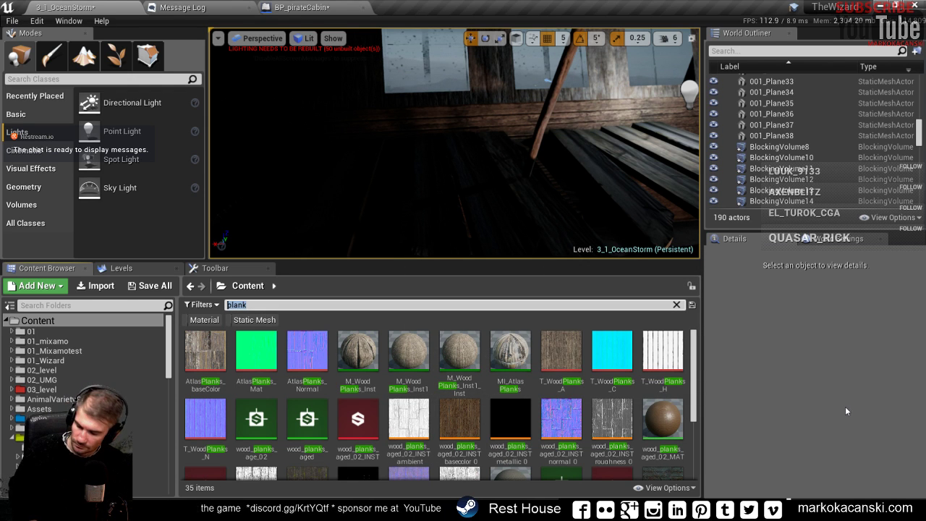
text(wood)
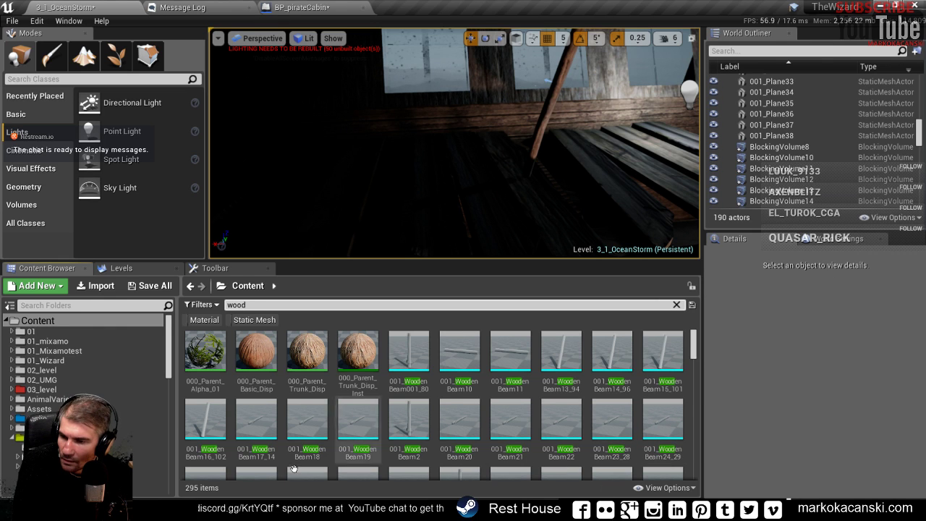
scroll(614, 405, down, 5)
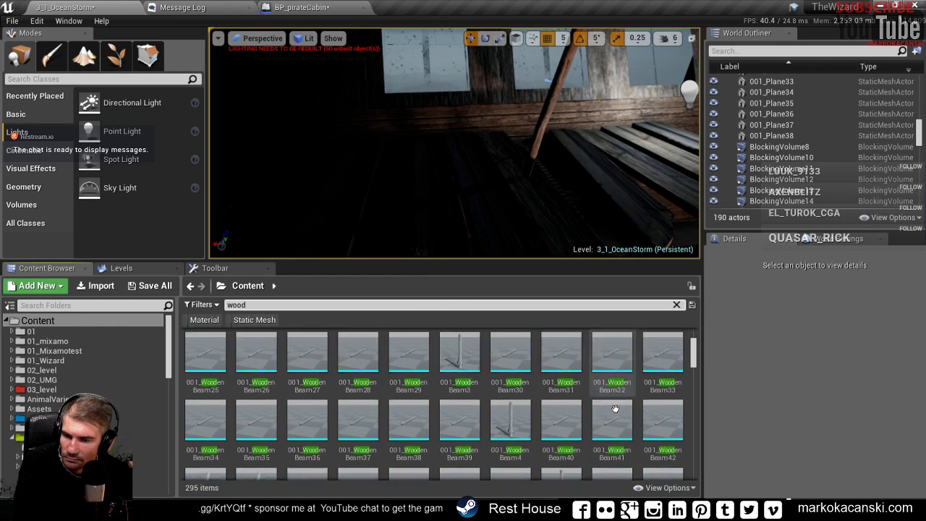
drag(694, 369, 700, 437)
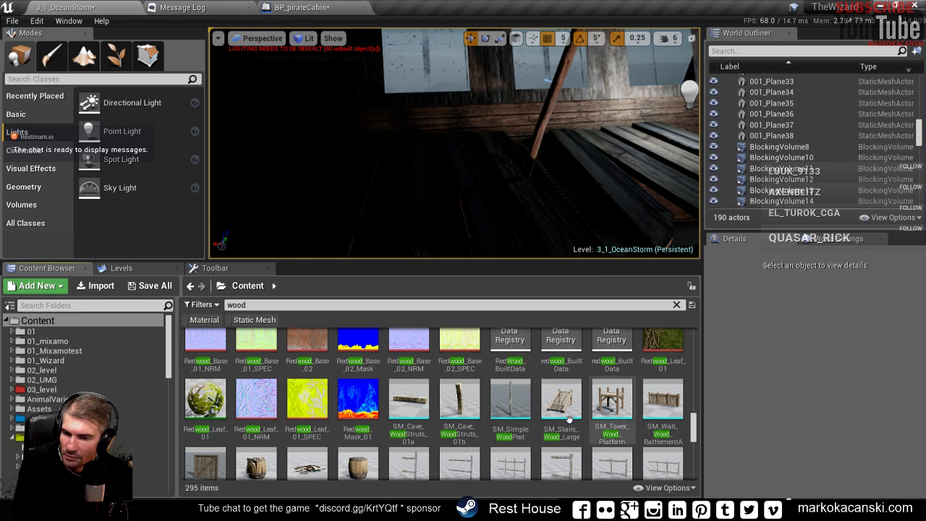
- Place SM_SimpleWoodPost in the cabin and rotate it to lie flat along the wall
drag(510, 402, 514, 139)
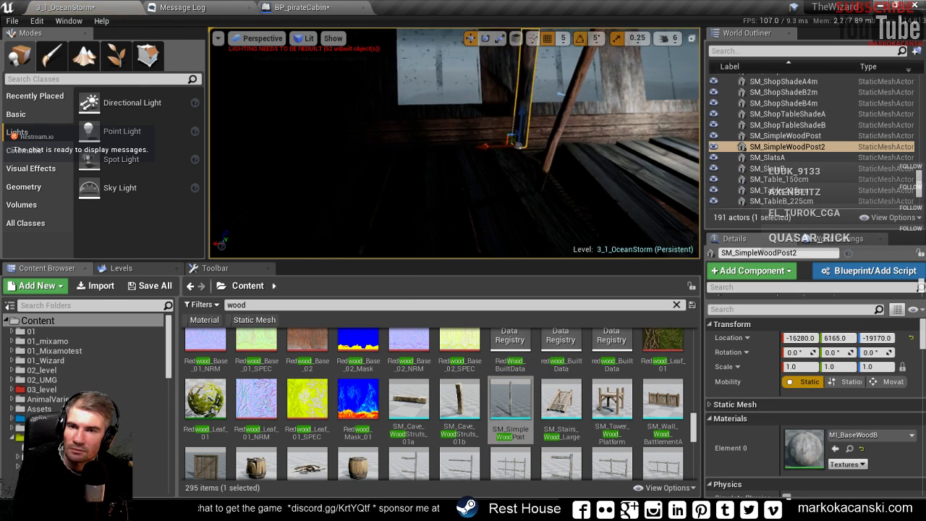
right_drag(513, 139, 542, 203)
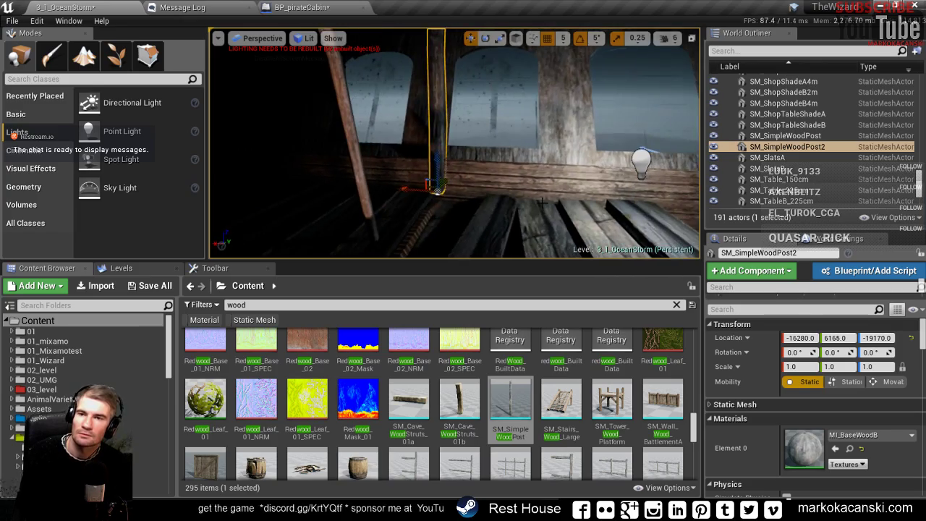
key(F11)
key(e)
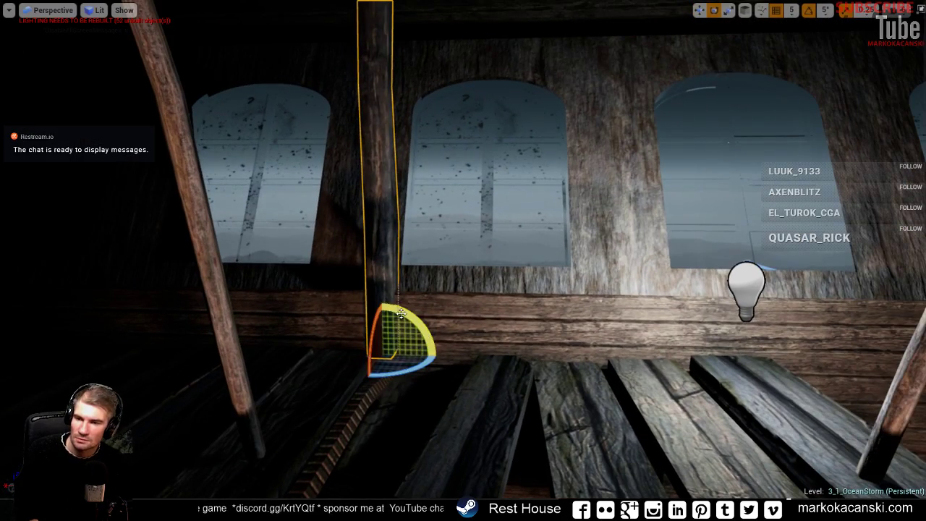
drag(402, 313, 434, 345)
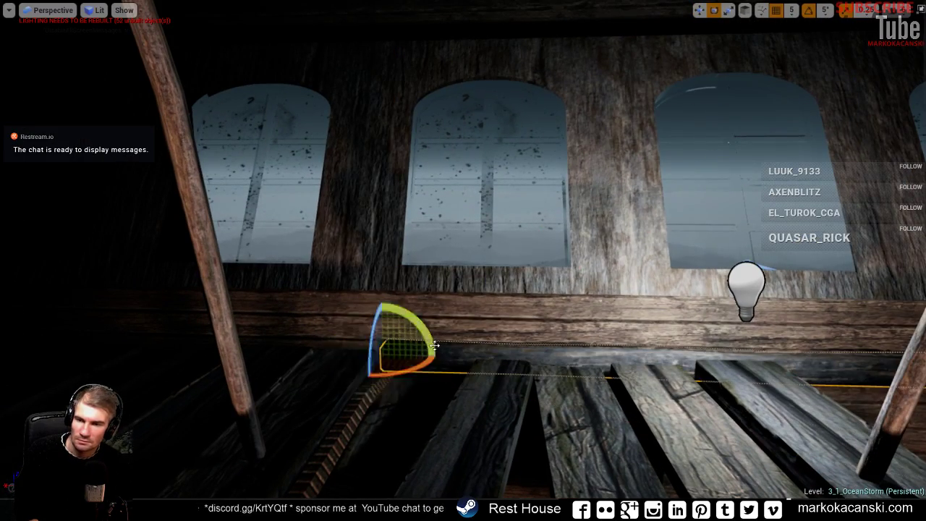
- Raise the horizontal beam up the wall and slide it left along the wall
key(w)
drag(382, 322, 369, 217)
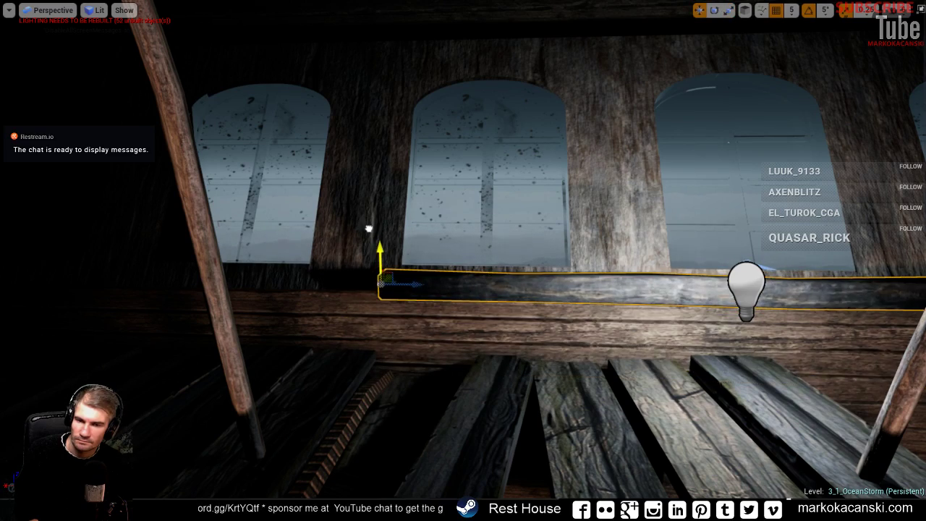
right_drag(368, 217, 498, 334)
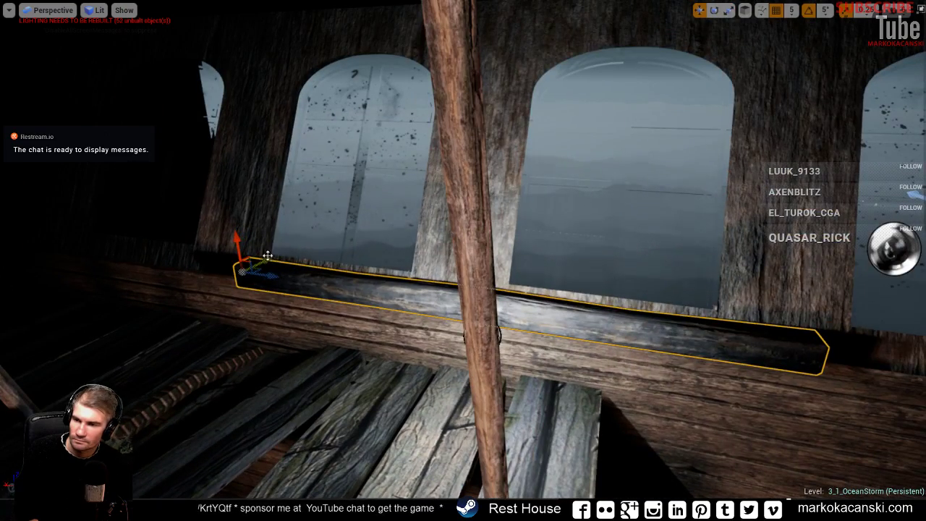
drag(268, 255, 259, 258)
mouse_move(259, 258)
right_down()
mouse_move(304, 238)
mouse_move(274, 261)
right_up()
drag(392, 331, 61, 330)
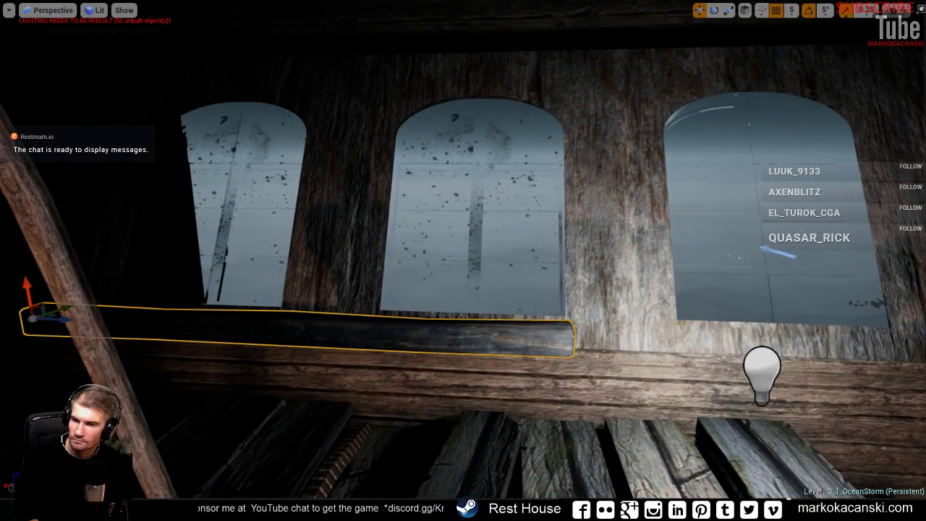
right_drag(61, 330, 29, 340)
- Settle the beam along the window ledge, just beneath the arched windows
drag(411, 270, 411, 282)
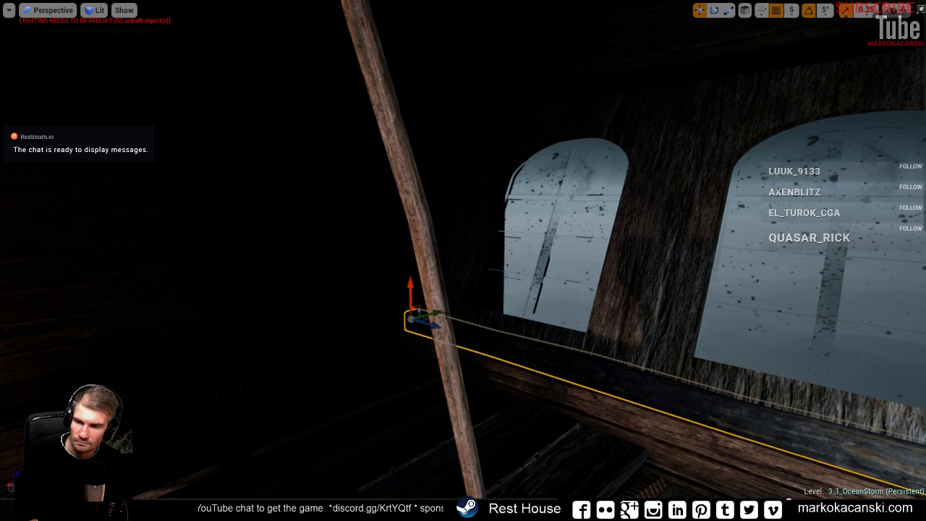
drag(432, 325, 332, 296)
right_drag(332, 296, 275, 298)
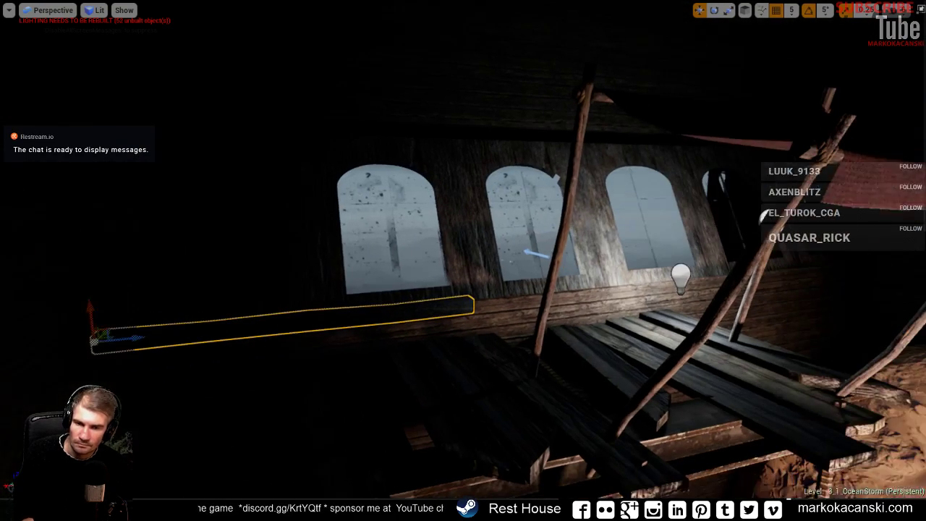
right_drag(275, 298, 42, 354)
drag(42, 354, 434, 303)
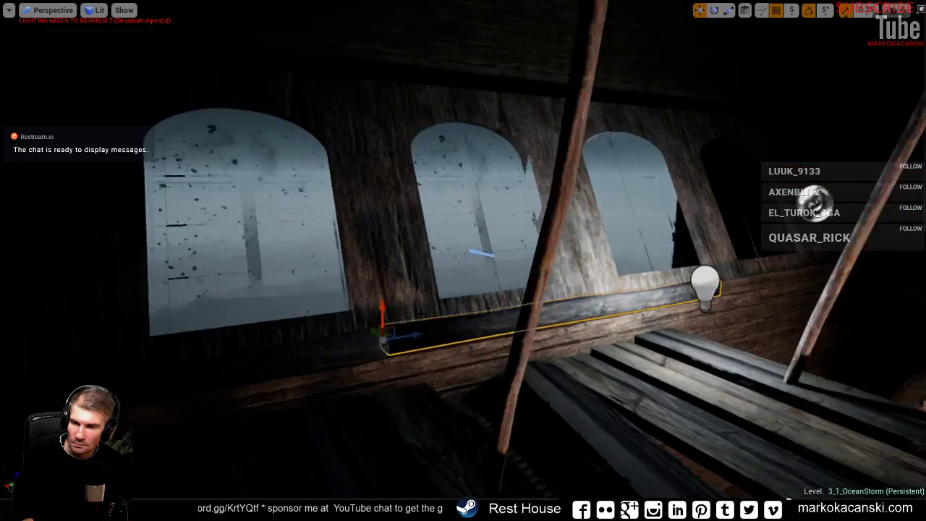
scroll(434, 303, up, 5)
mouse_move(434, 302)
right_down()
mouse_move(405, 303)
mouse_move(434, 318)
right_up()
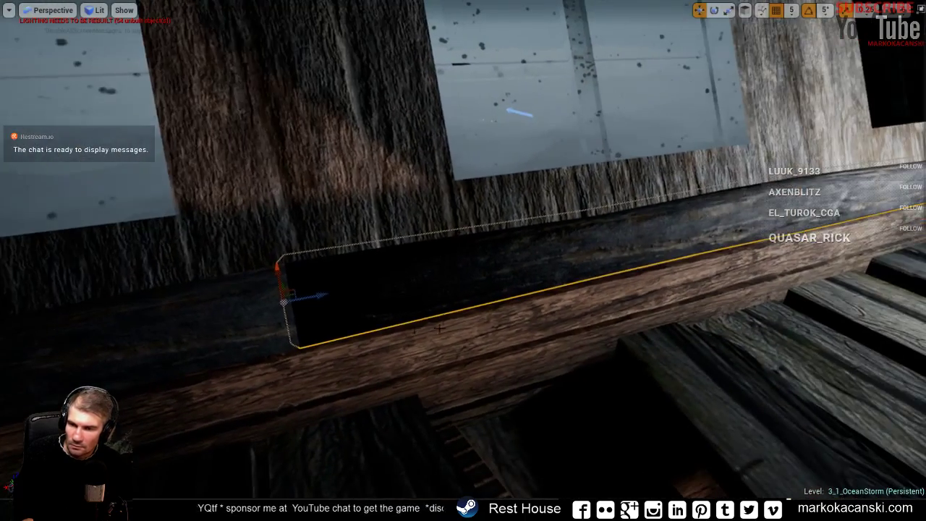
drag(319, 296, 332, 291)
right_drag(332, 291, 333, 293)
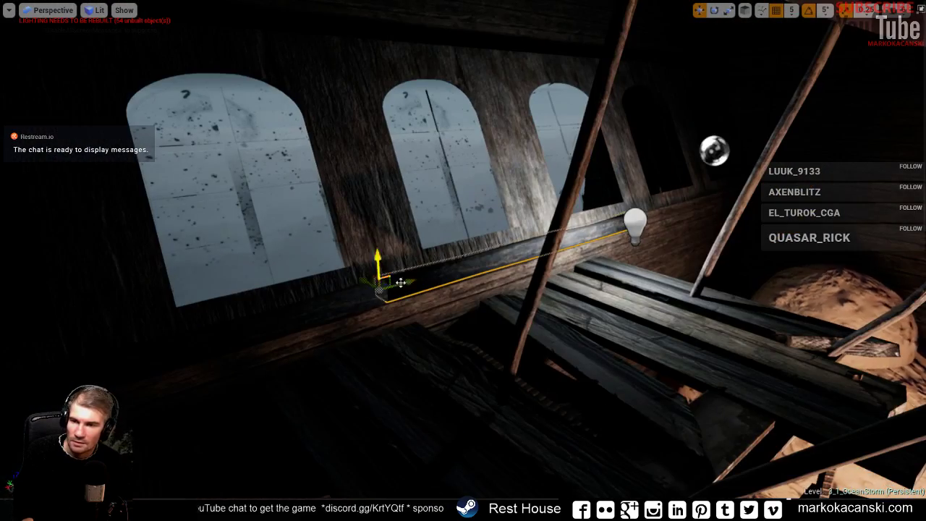
drag(380, 286, 659, 214)
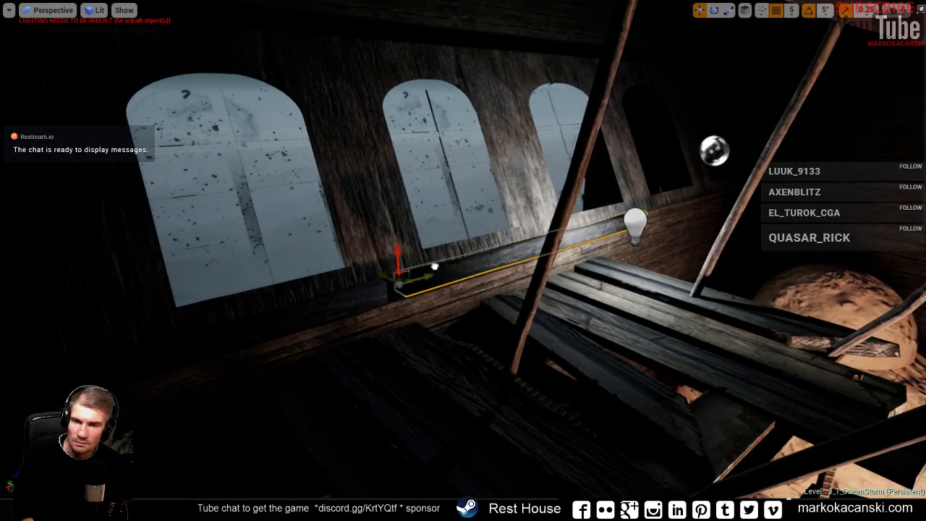
right_drag(659, 213, 659, 214)
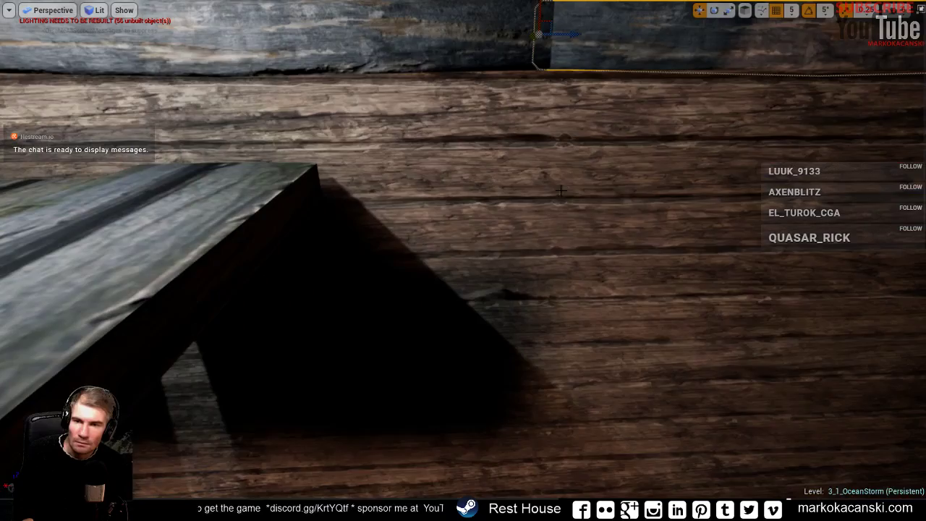
right_drag(560, 191, 561, 145)
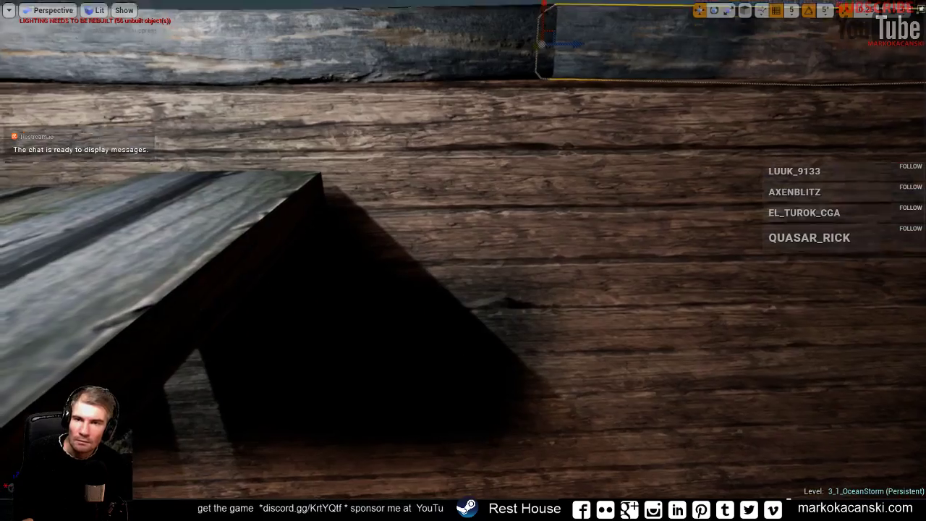
scroll(511, 212, down, 5)
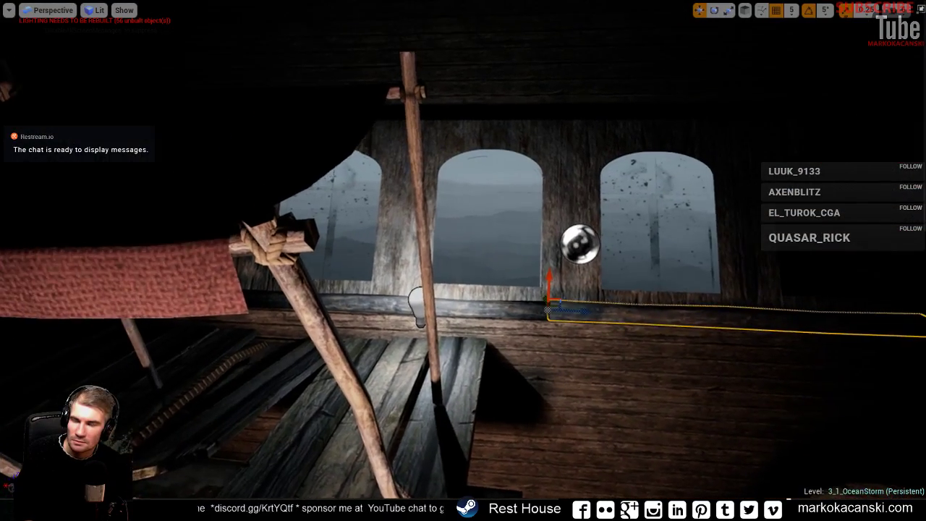
middle_drag(347, 290, 412, 290)
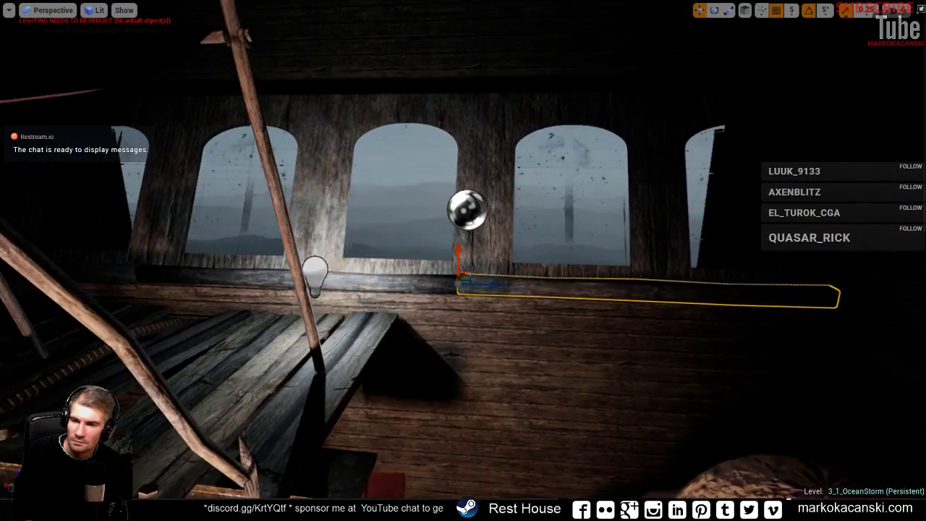
ctrl+click(412, 290)
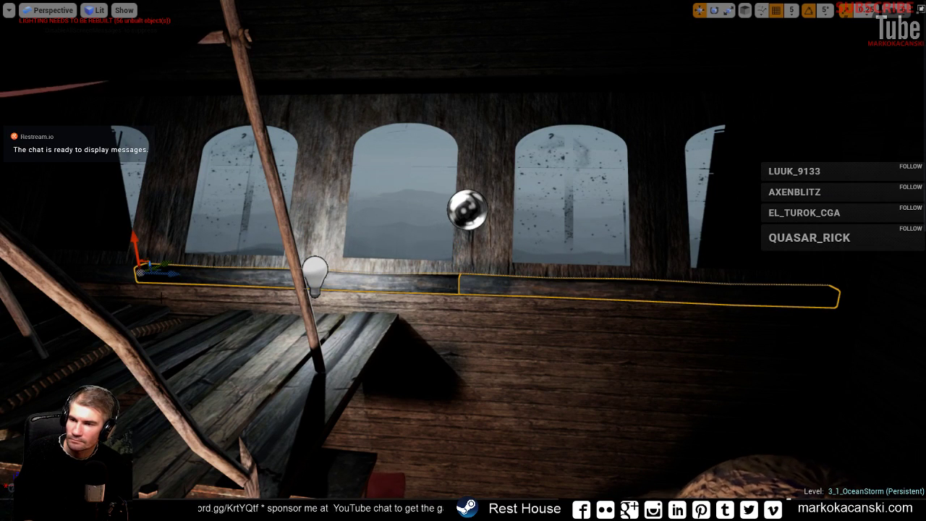
right_drag(412, 290, 87, 271)
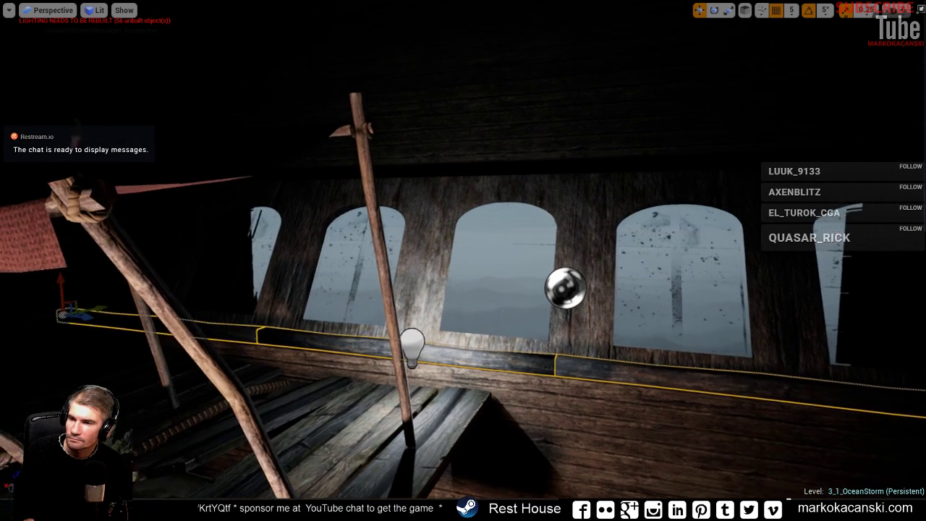
drag(87, 271, 117, 139)
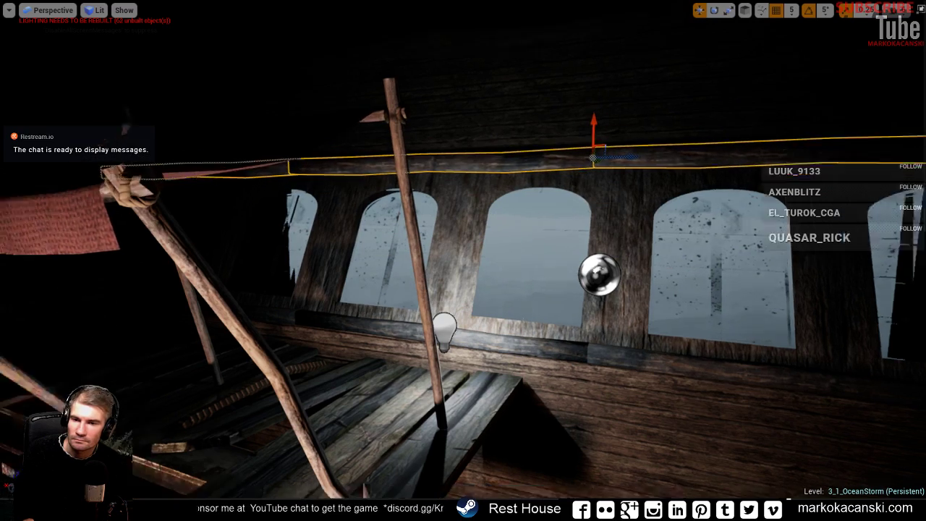
mouse_move(117, 140)
right_down()
mouse_move(115, 164)
mouse_move(399, 308)
right_up()
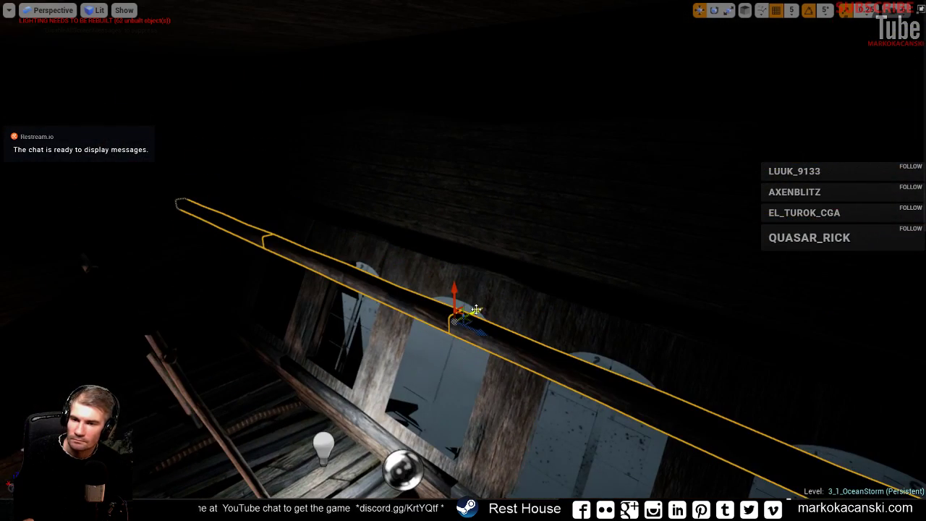
drag(476, 310, 541, 274)
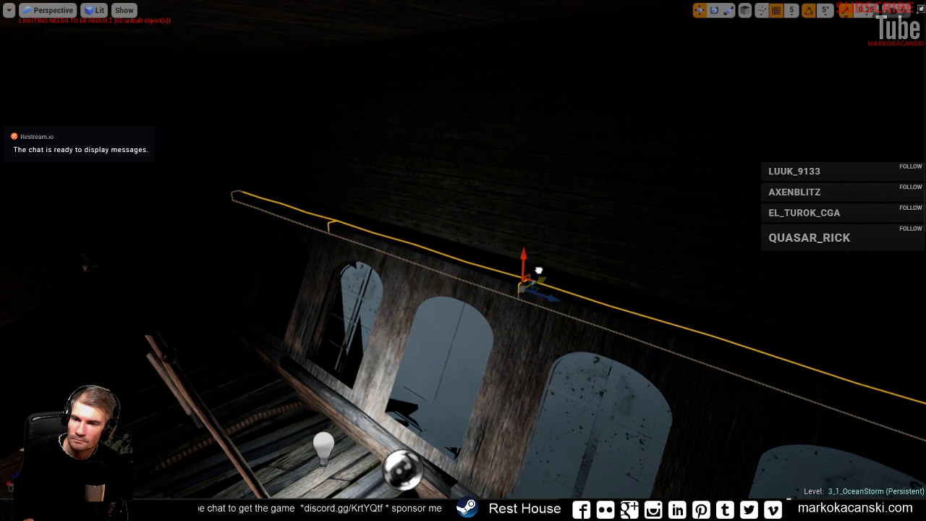
drag(541, 274, 519, 264)
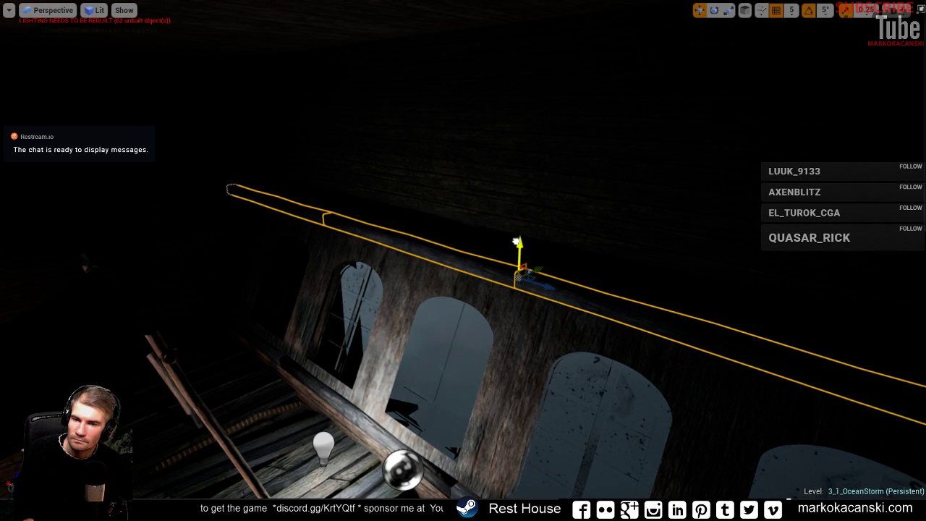
mouse_move(519, 261)
right_down()
mouse_move(550, 289)
mouse_move(550, 319)
right_up()
drag(497, 238, 366, 266)
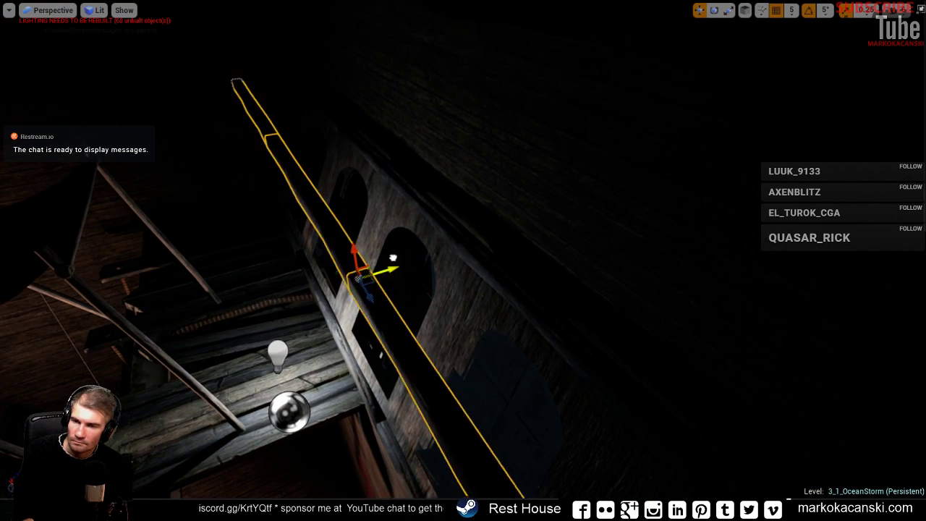
right_drag(366, 266, 366, 304)
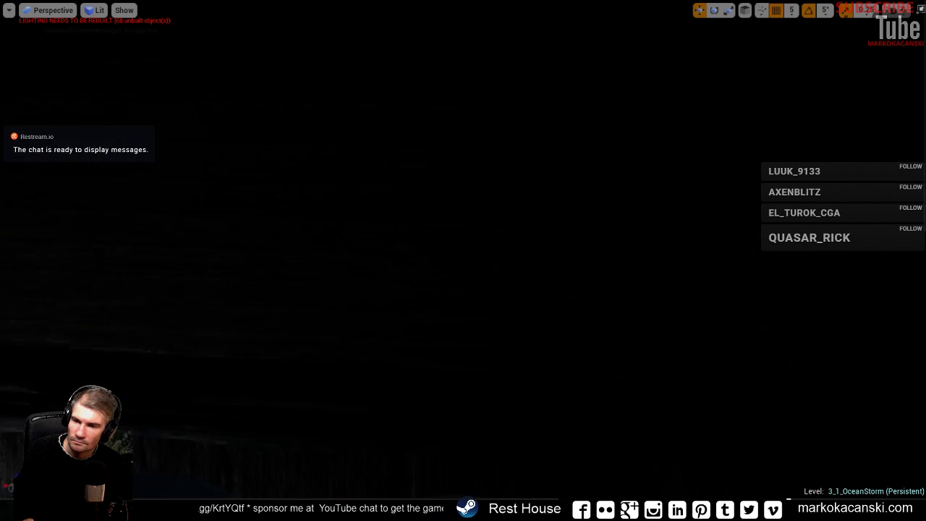
right_drag(235, 273, 235, 304)
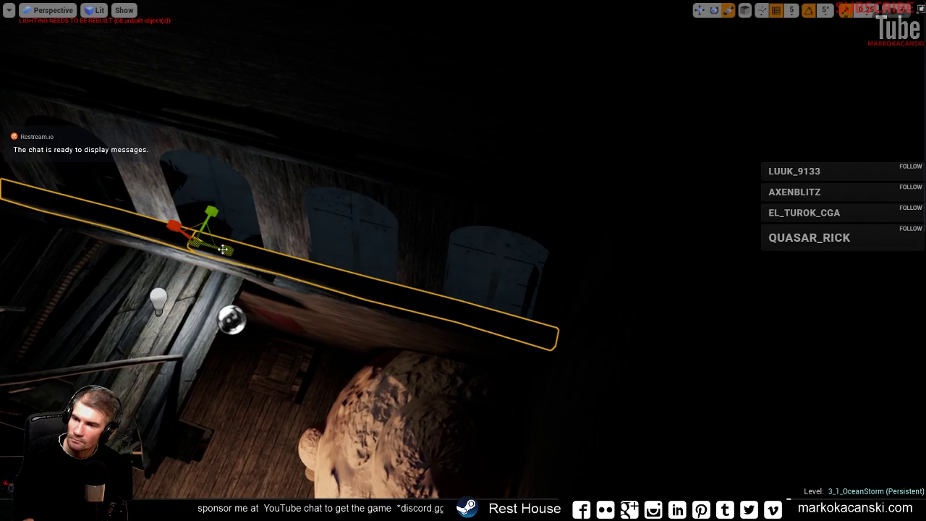
mouse_move(463, 290)
right_down()
mouse_move(463, 246)
mouse_move(463, 304)
right_up()
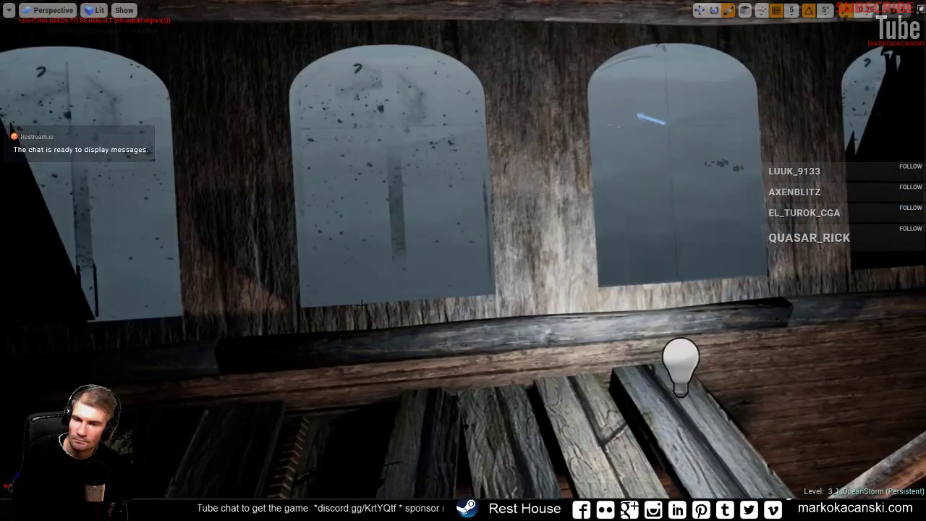
right_drag(463, 261, 463, 217)
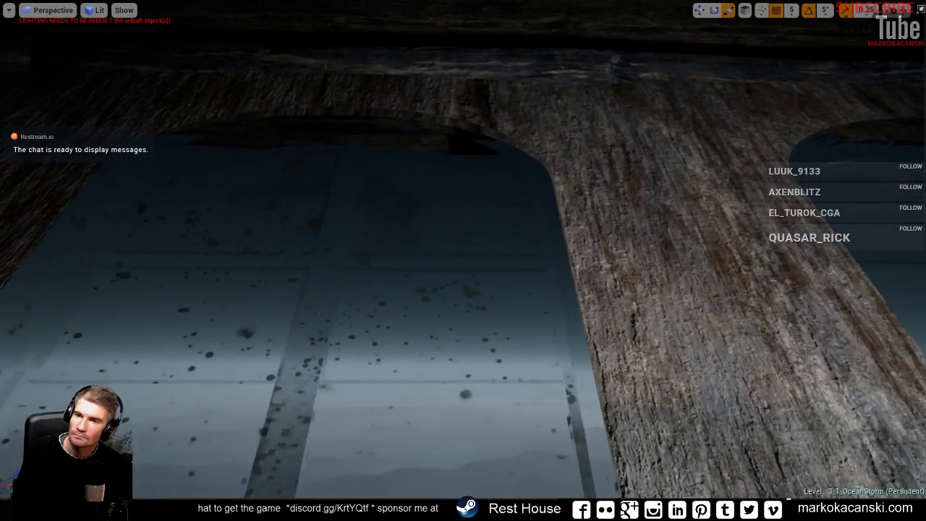
mouse_move(463, 260)
right_down()
mouse_move(469, 302)
mouse_move(427, 297)
right_up()
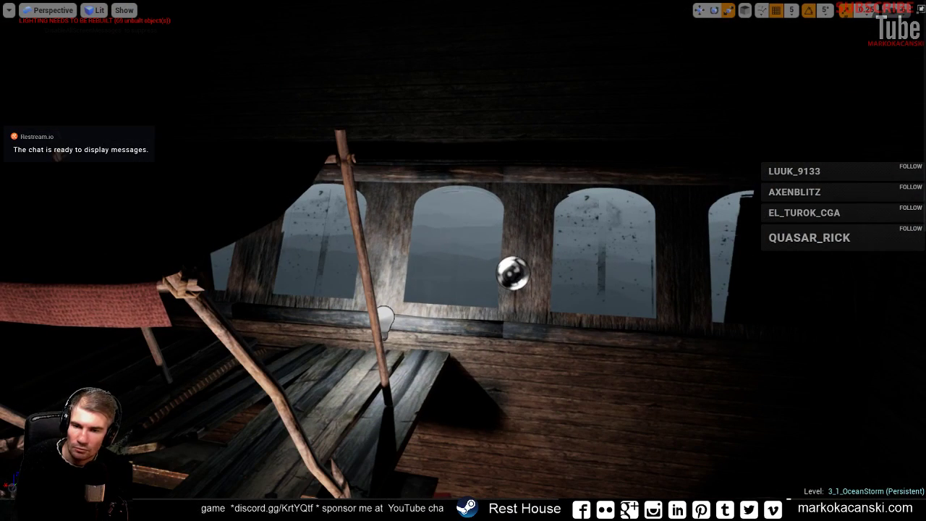
click(673, 351)
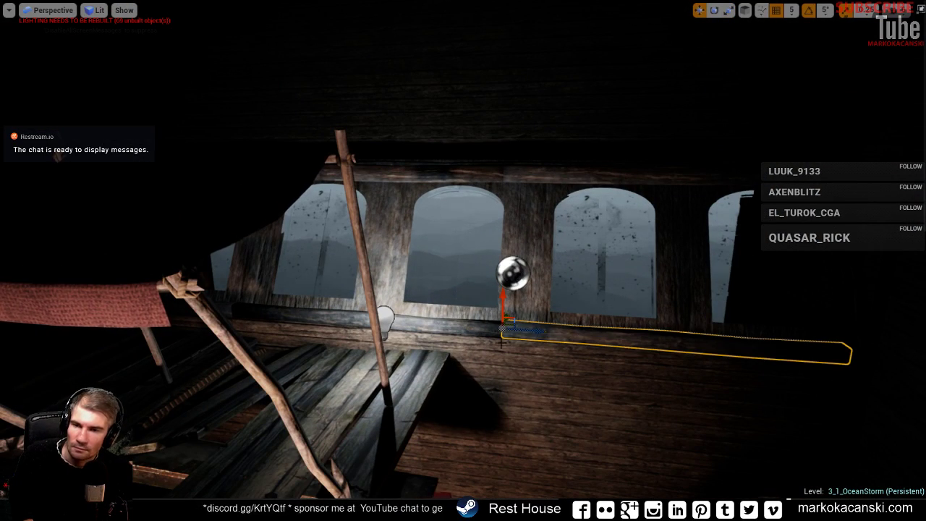
- Rotate the beam -90° to stand upright and resize it into a vertical post
right_drag(502, 342, 506, 340)
key(e)
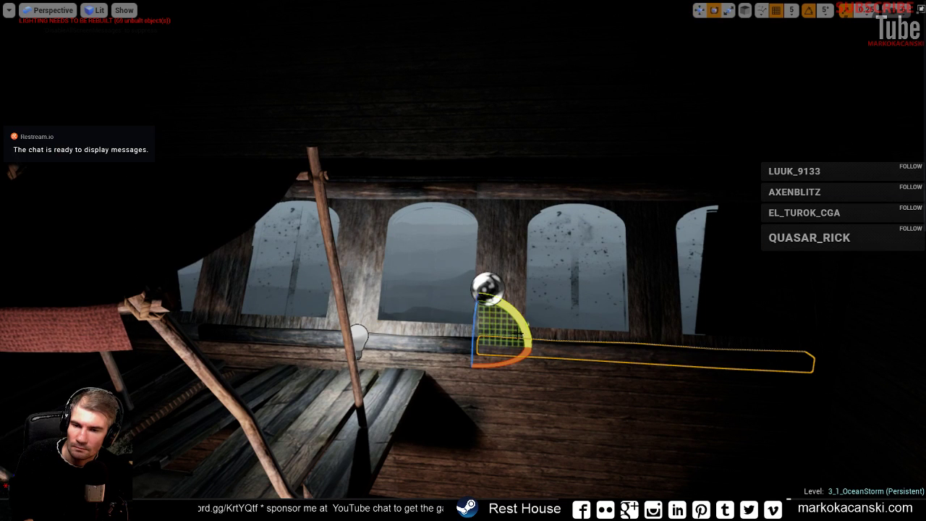
drag(522, 324, 434, 340)
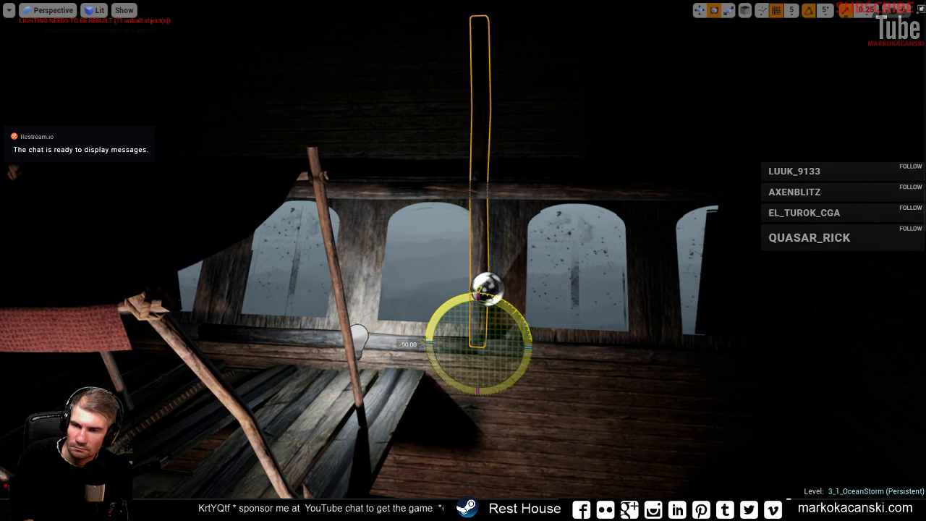
key(r)
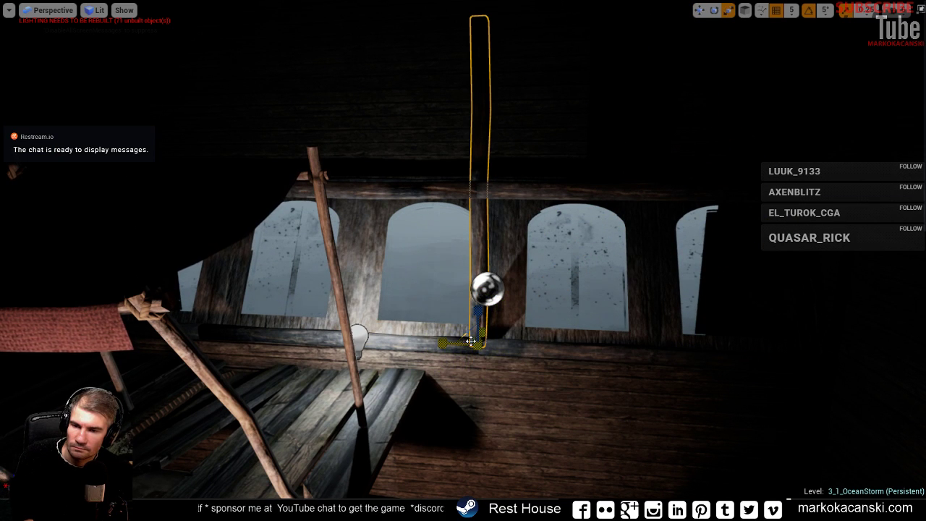
key(w)
drag(457, 344, 466, 346)
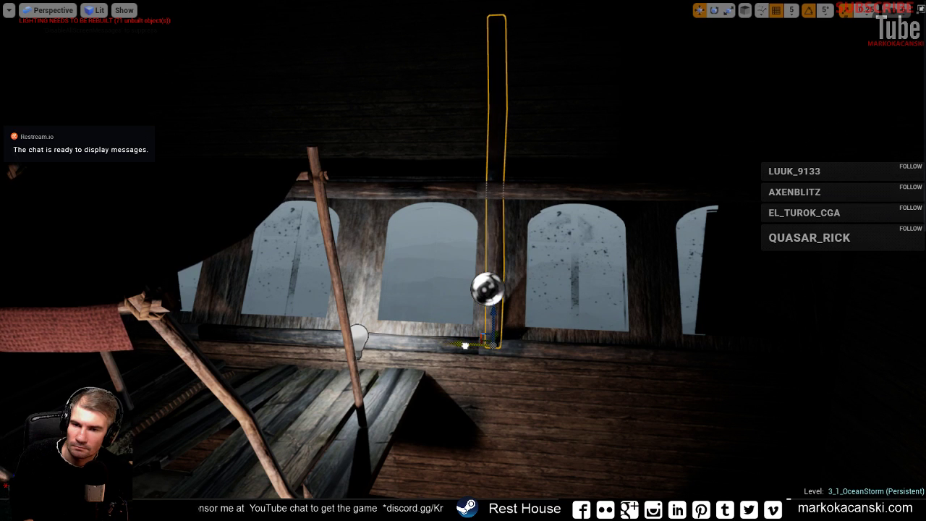
key(e)
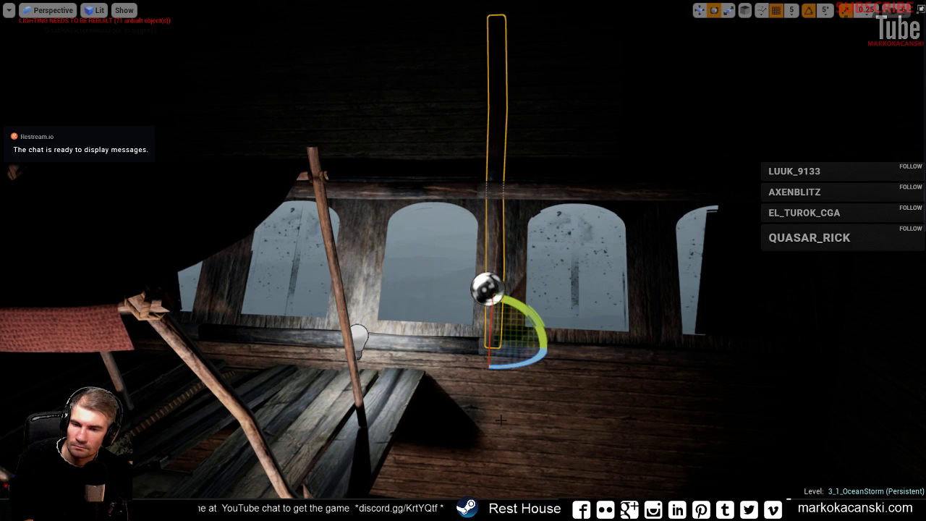
alt+drag(501, 419, 520, 346)
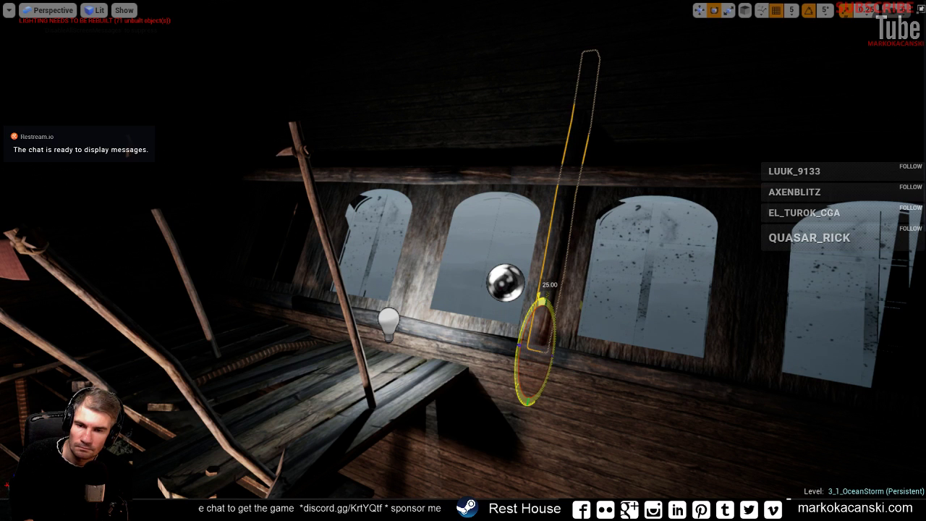
key(r)
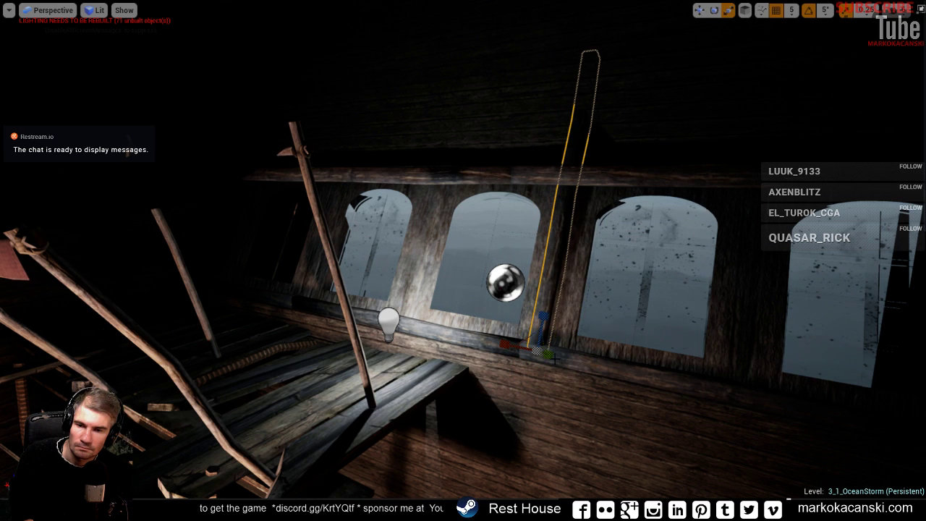
drag(528, 345, 510, 349)
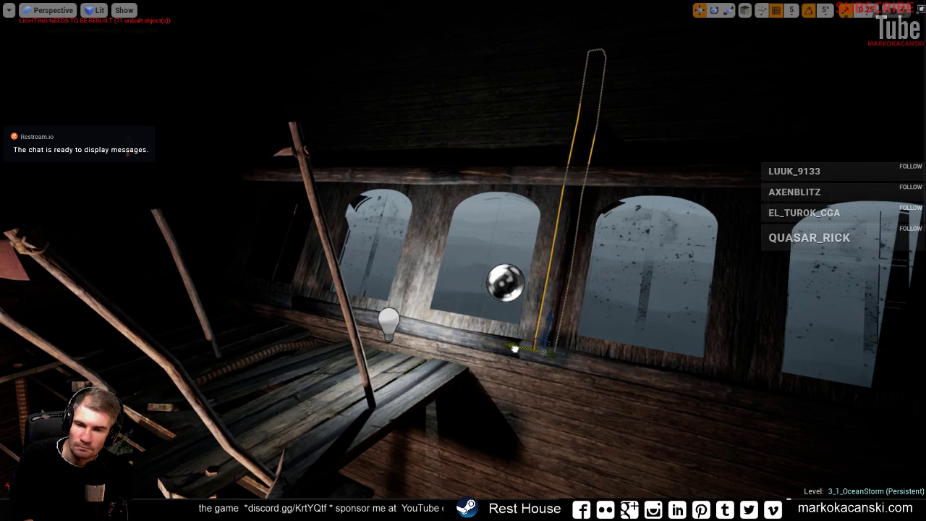
- Move the upright post along the window wall to the wall's left edge
right_drag(510, 349, 463, 405)
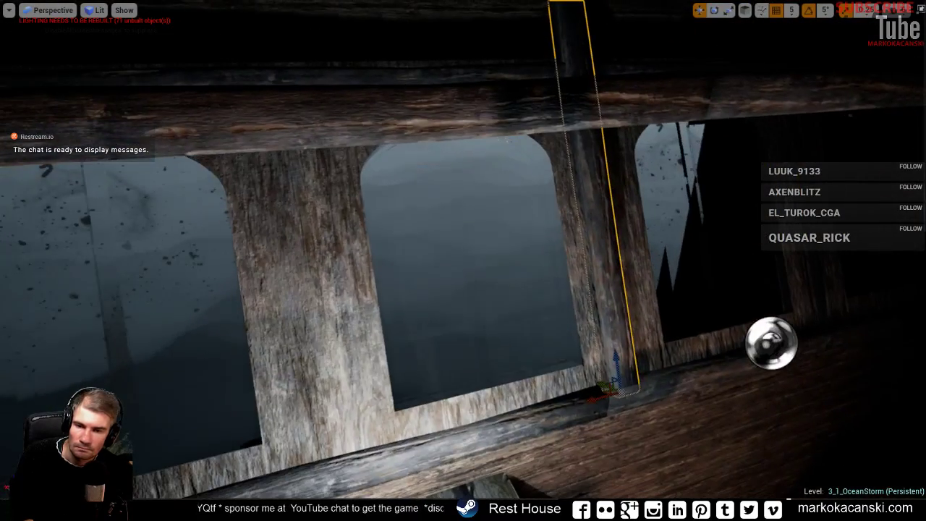
drag(591, 397, 602, 356)
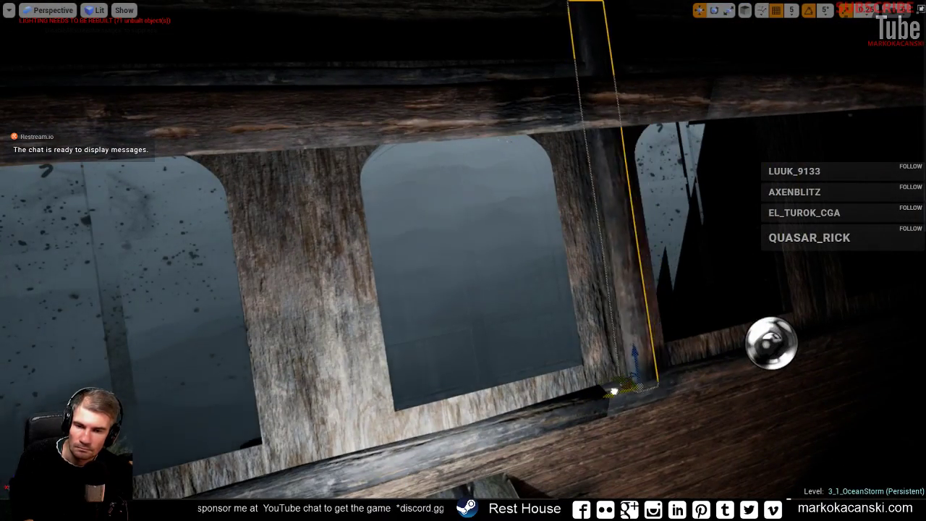
right_drag(602, 356, 602, 355)
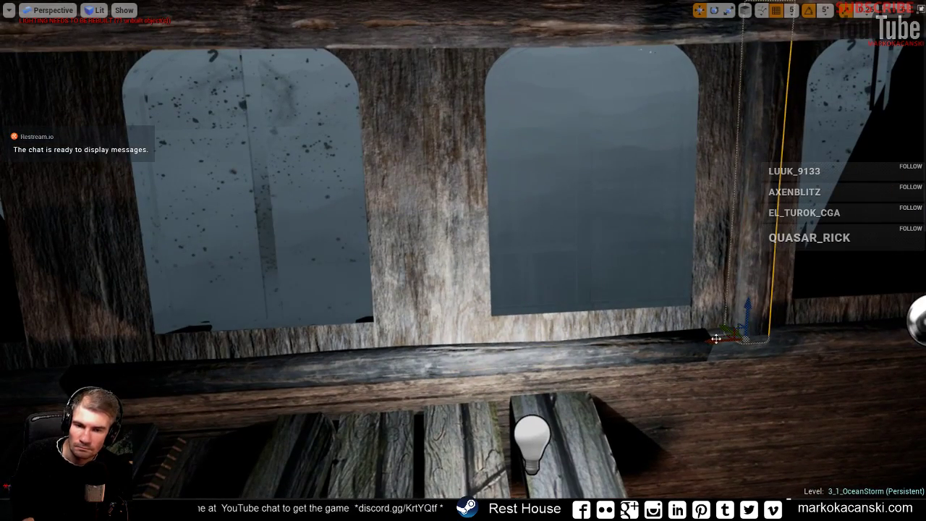
drag(716, 338, 439, 334)
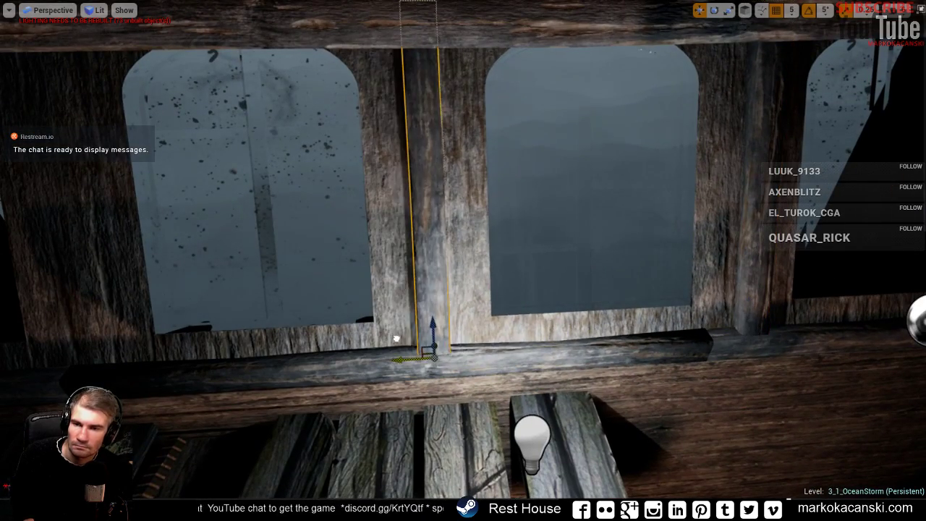
right_drag(439, 334, 439, 334)
right_drag(464, 379, 464, 380)
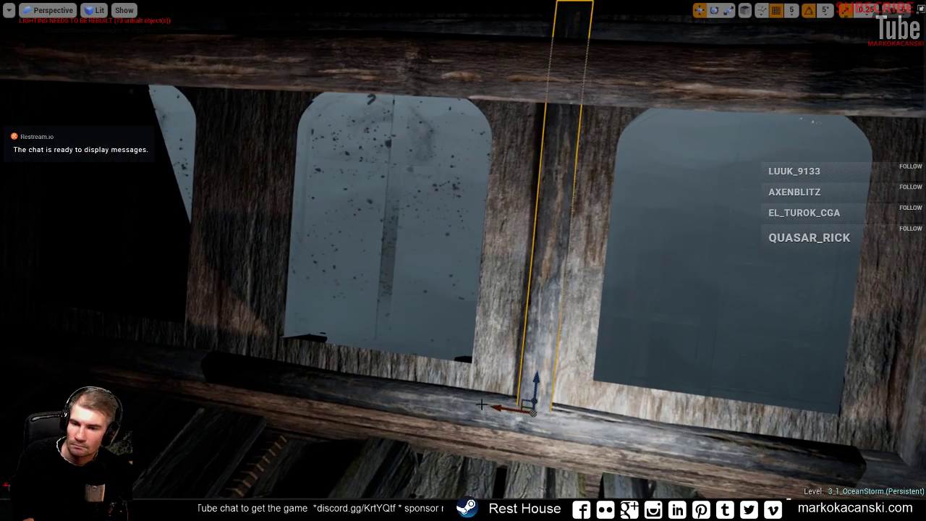
drag(497, 404, 193, 319)
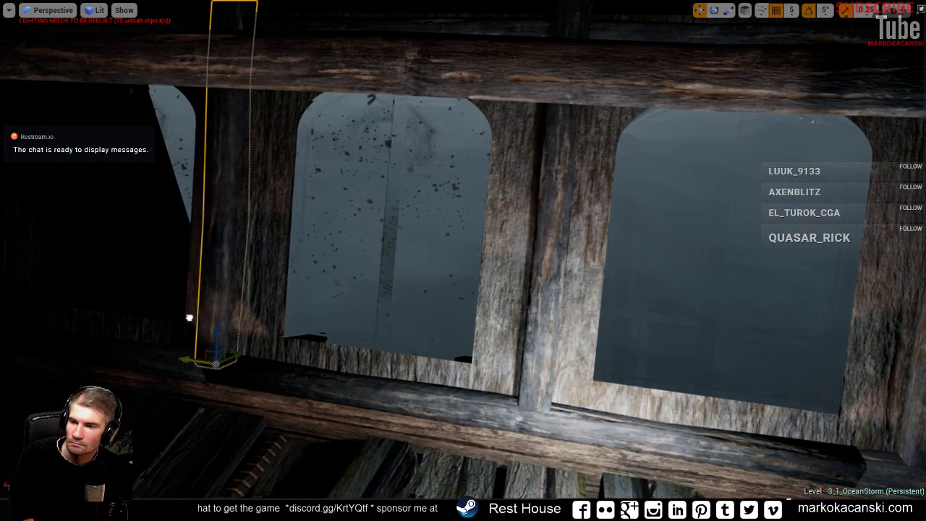
right_drag(765, 306, 729, 313)
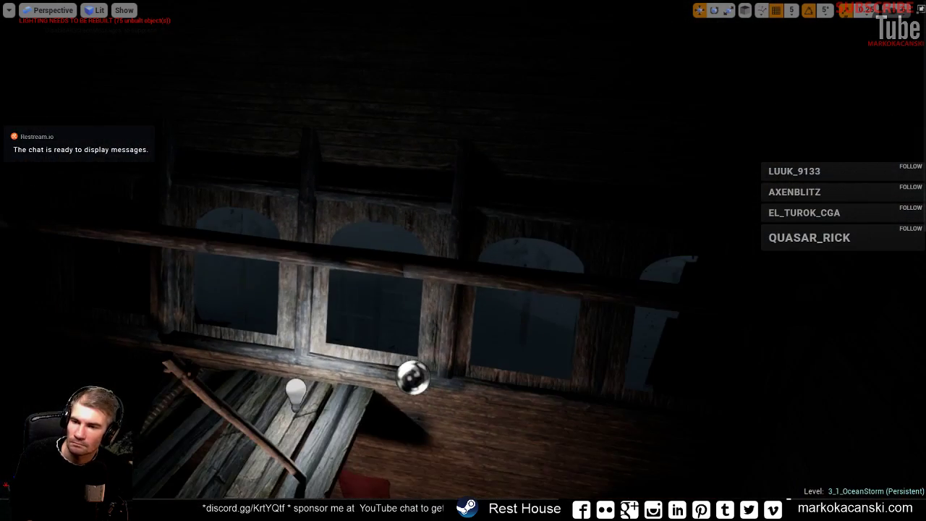
- Slide the vertical post right beside the rightmost window, fixing the move with undo/redo
click(272, 217)
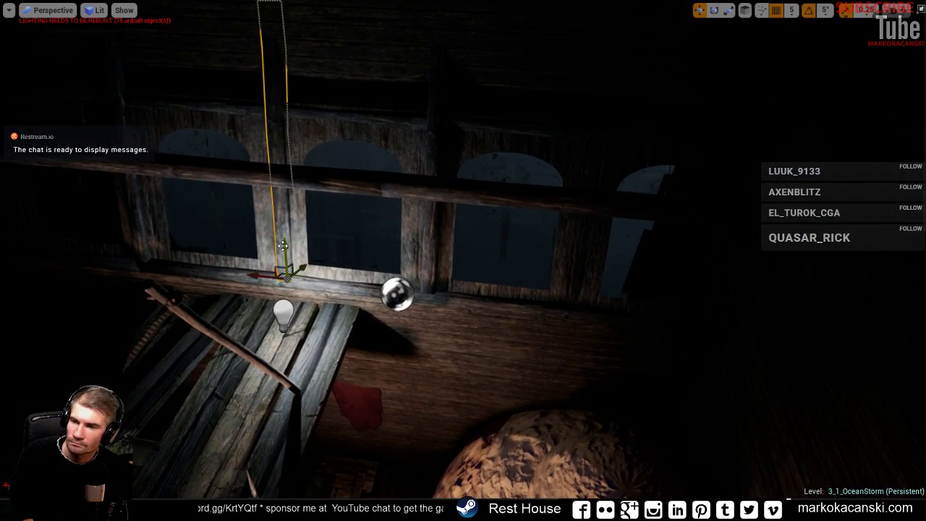
drag(286, 272, 531, 311)
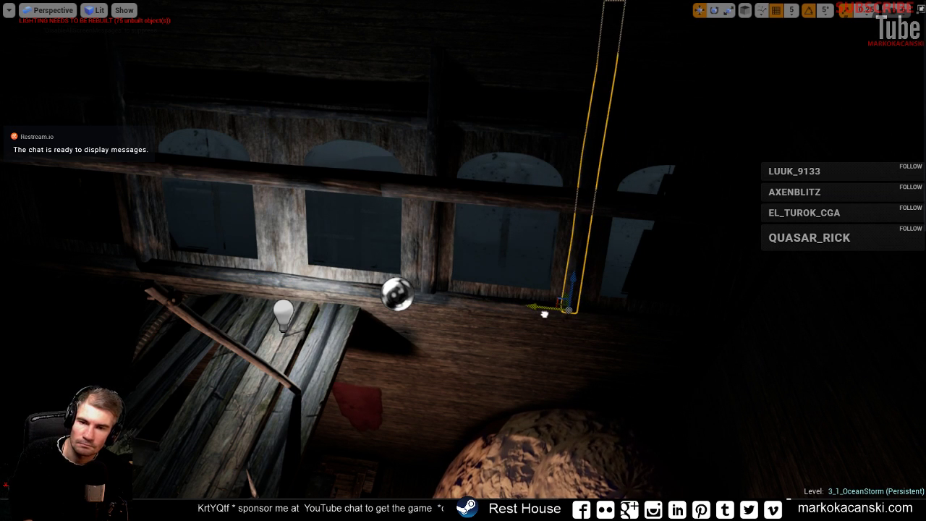
right_drag(529, 329, 529, 330)
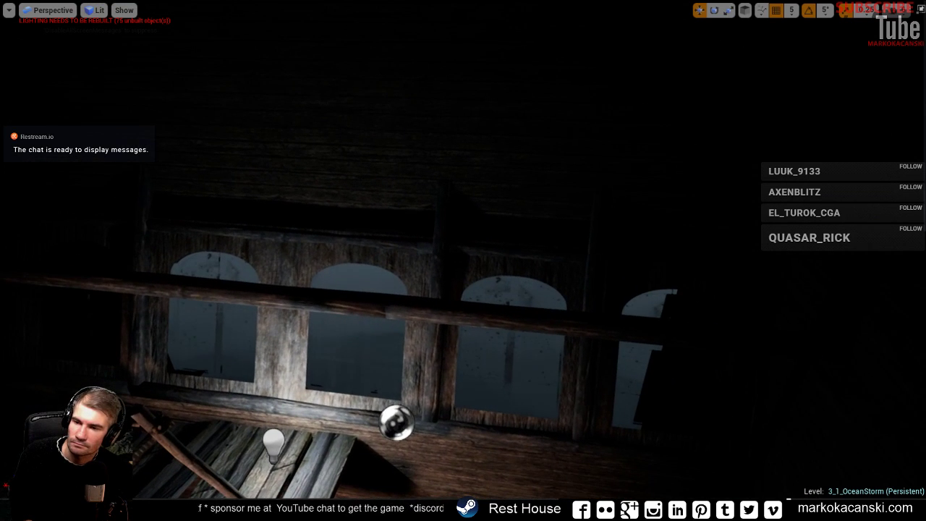
key(ctrl+z)
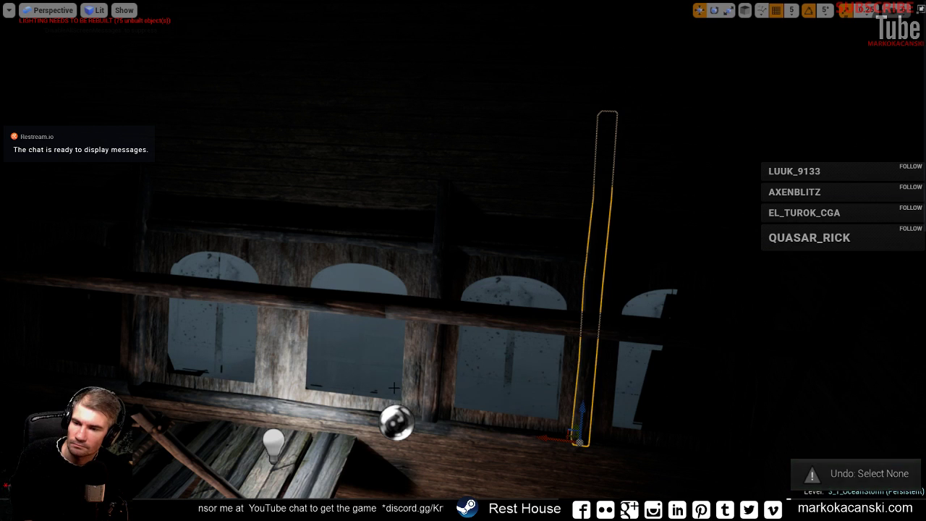
key(ctrl+z)
key(ctrl+y)
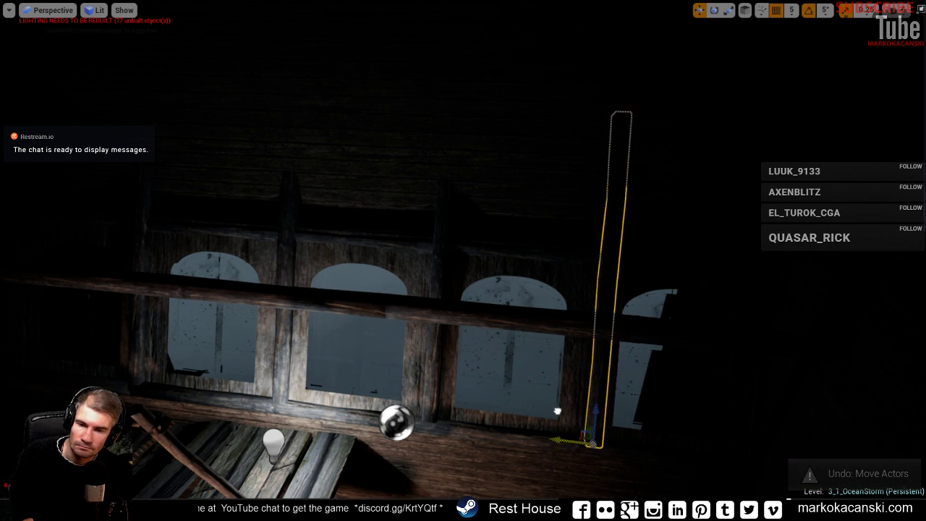
drag(557, 411, 541, 412)
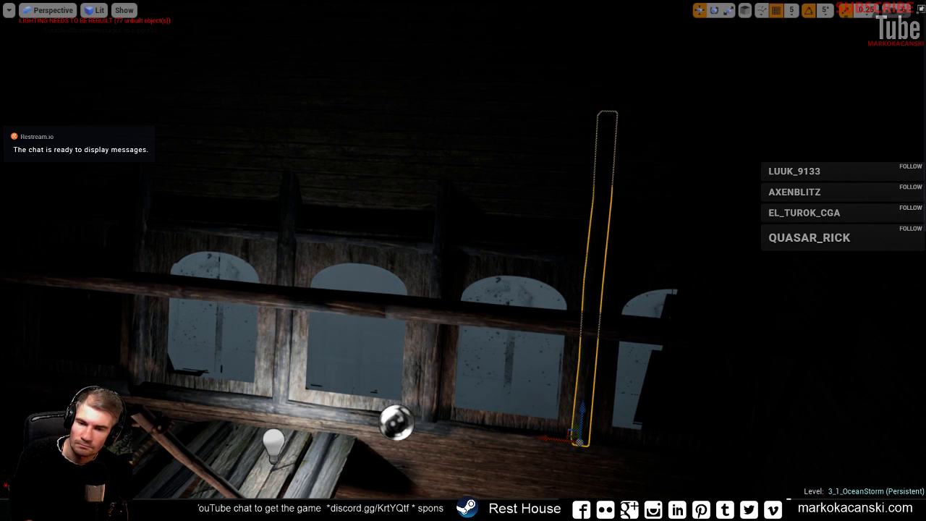
mouse_move(500, 396)
right_down()
mouse_move(501, 304)
mouse_move(452, 366)
mouse_move(463, 347)
mouse_move(405, 319)
mouse_move(503, 282)
right_up()
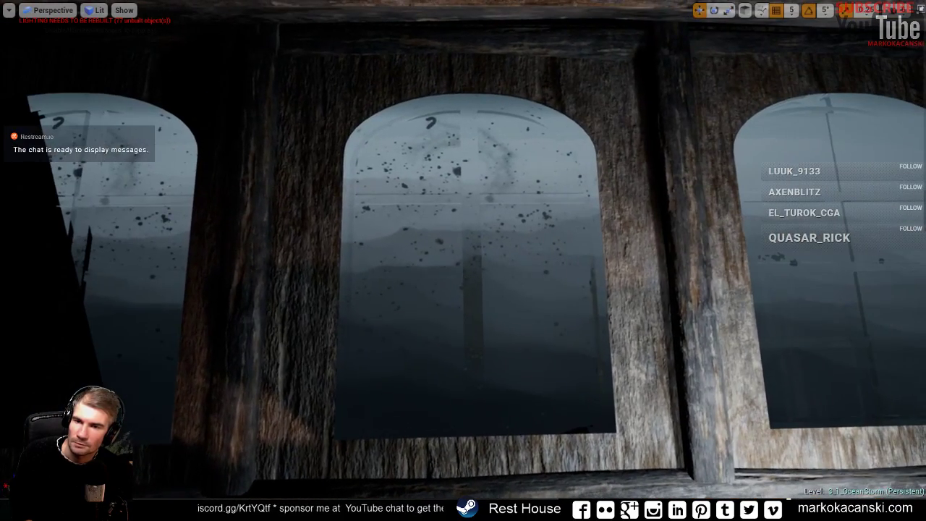
- Save the 3_1_OceanStorm map and fly the camera up close to the arched windows
key(ctrl+s)
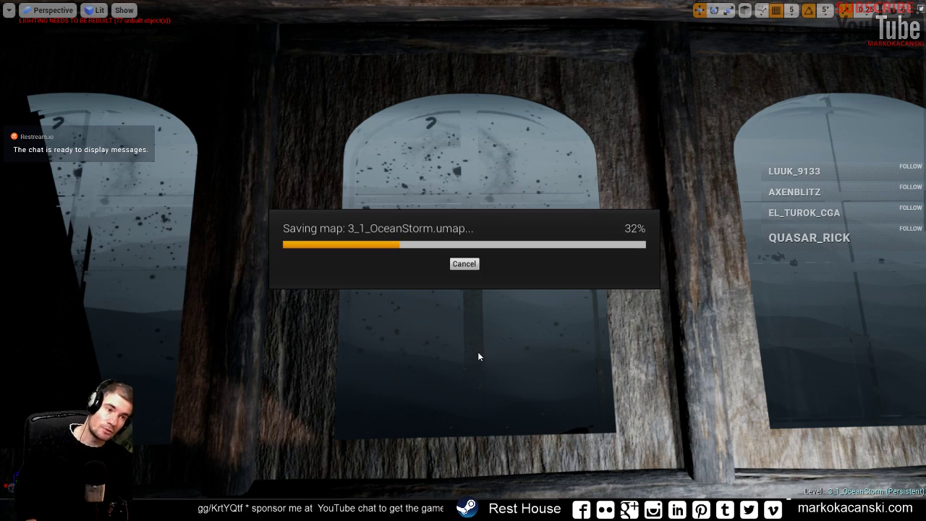
right_drag(479, 352, 427, 340)
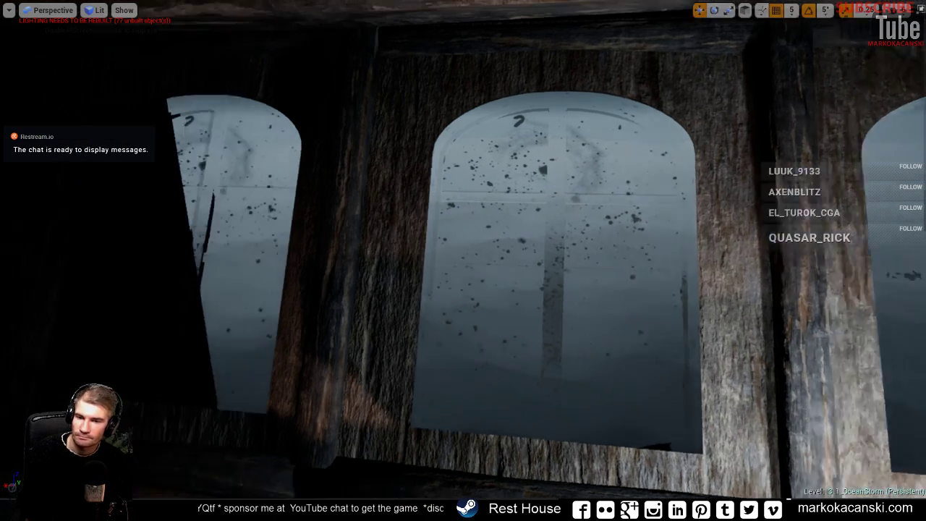
mouse_move(463, 260)
right_down()
mouse_move(507, 257)
mouse_move(499, 264)
right_up()
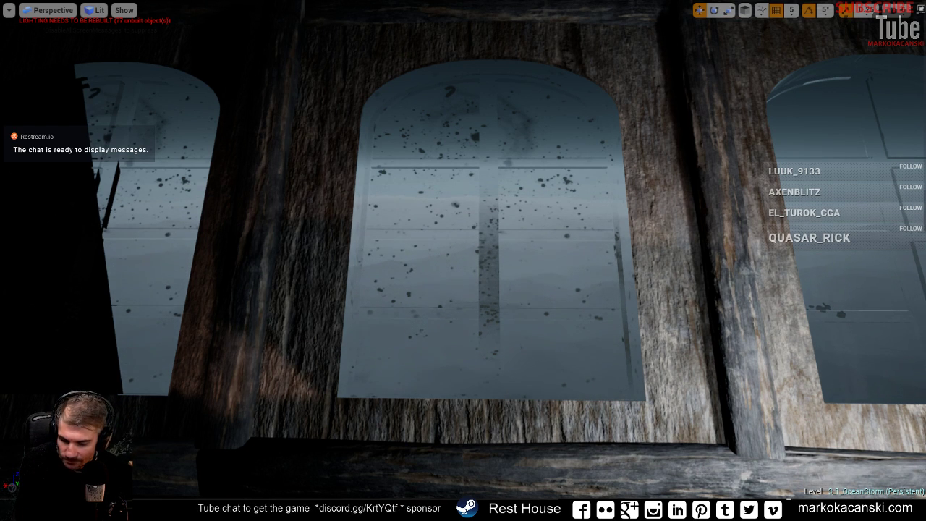
mouse_move(766, 515)
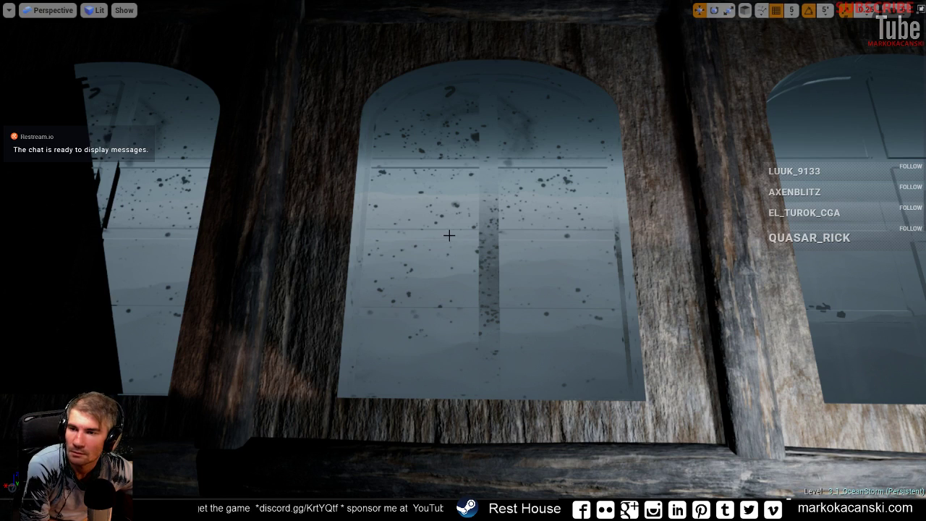
right_drag(449, 235, 463, 189)
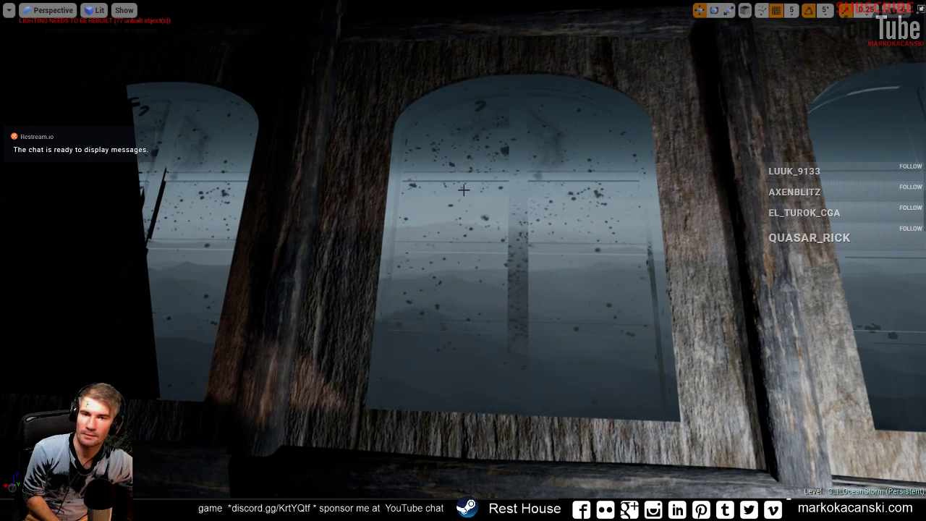
- Leave immersive viewport mode and switch over to Maya
key(F11)
key(alt+Tab)
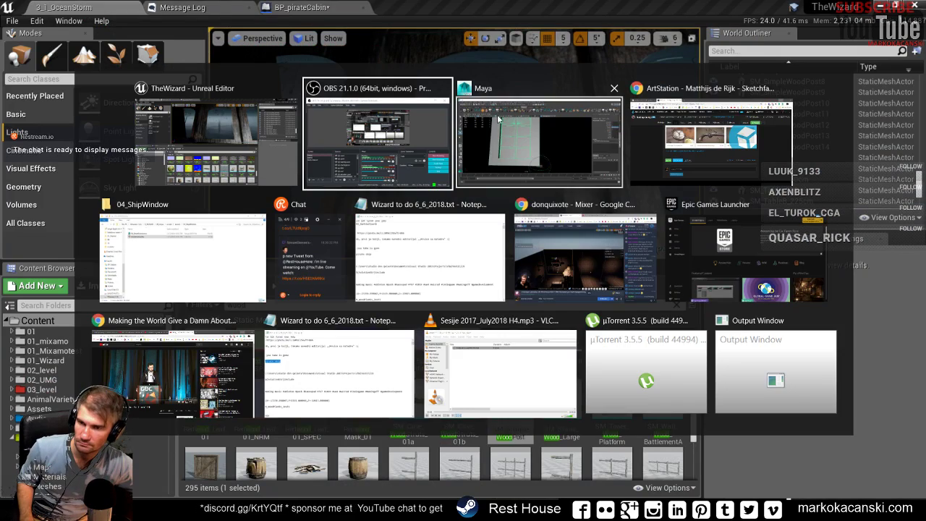
click(580, 146)
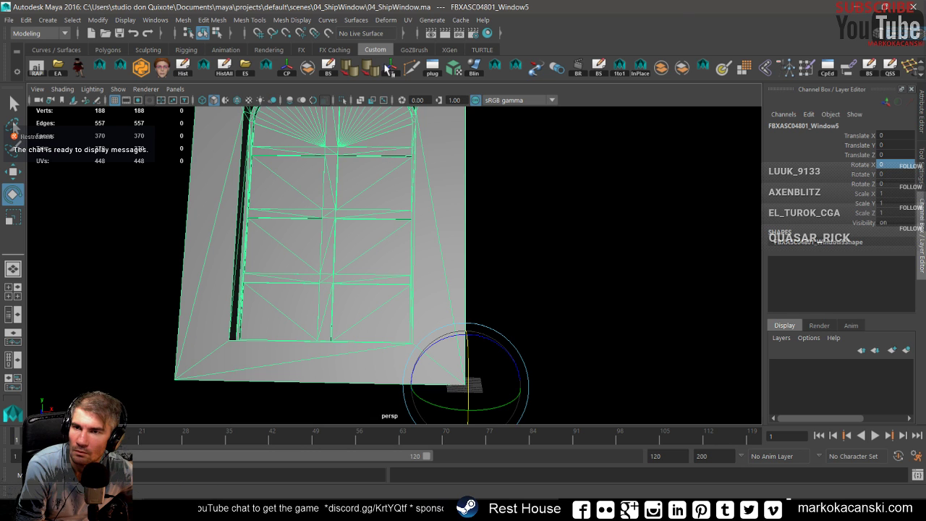
- Open the UV Editor and place it beside the window model in the viewport
click(408, 21)
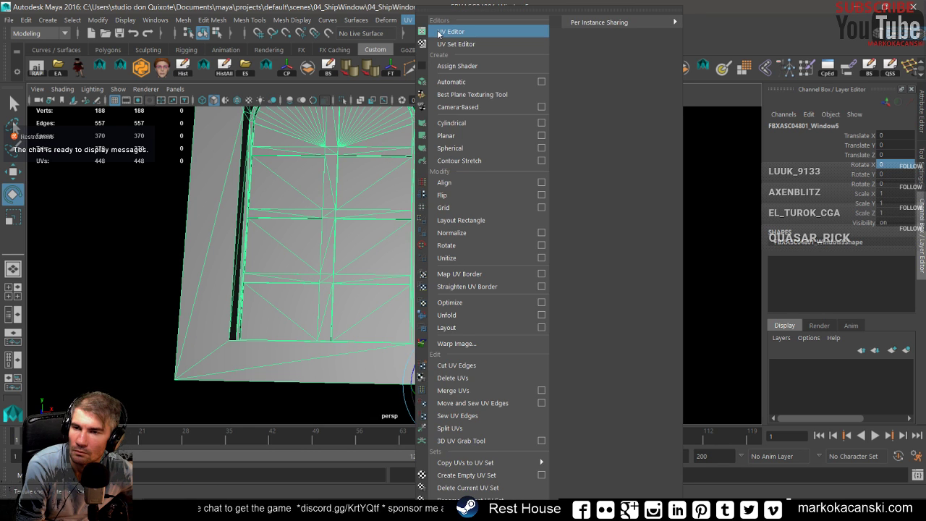
click(443, 32)
click(603, 199)
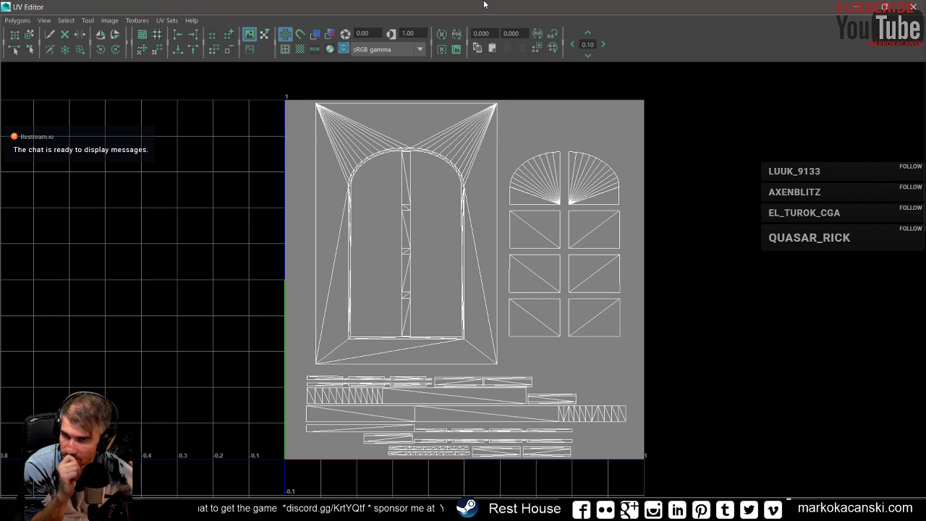
drag(485, 5, 651, 152)
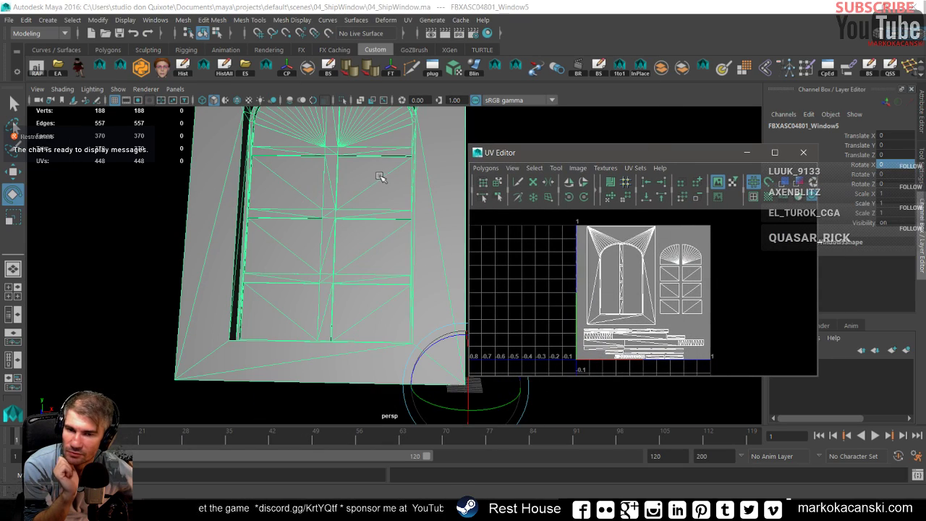
- Put the window mesh in face selection mode and reposition the UV Editor to reveal it
right_drag(381, 177, 378, 207)
click(388, 198)
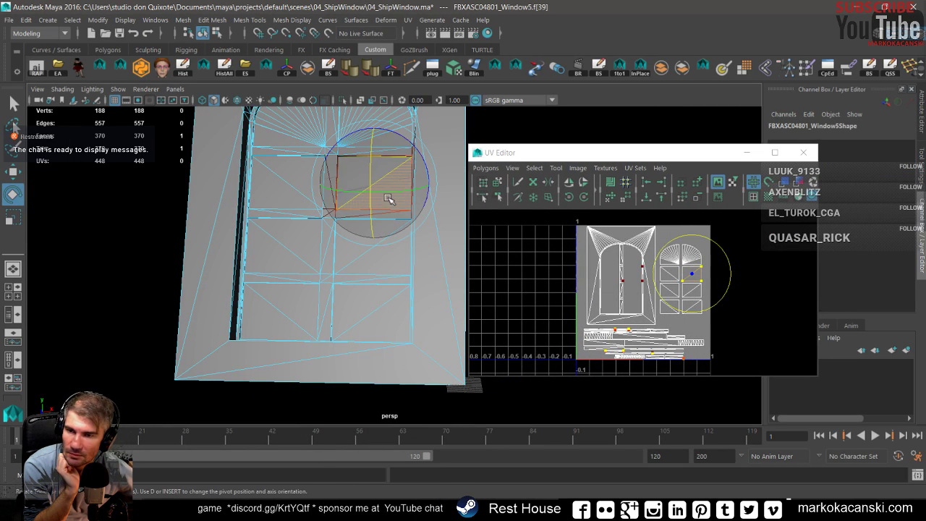
double_click(12, 105)
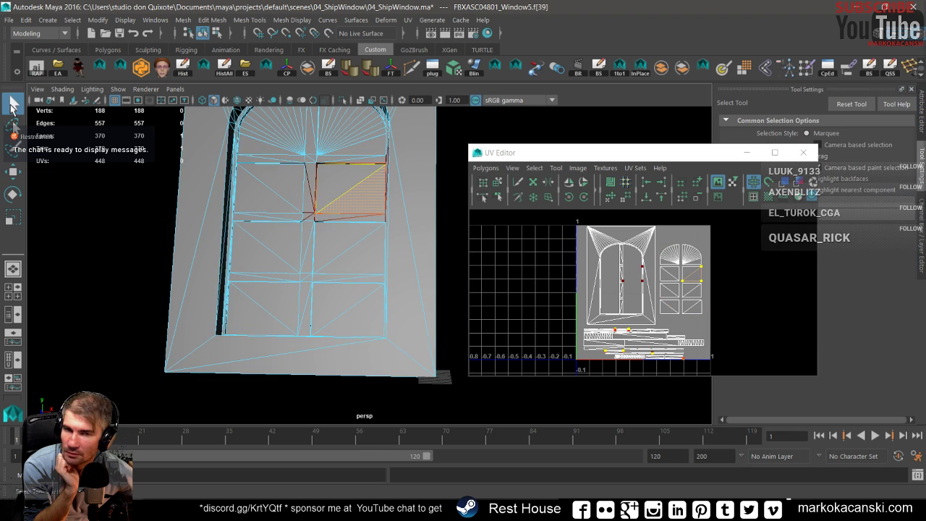
drag(688, 152, 391, 207)
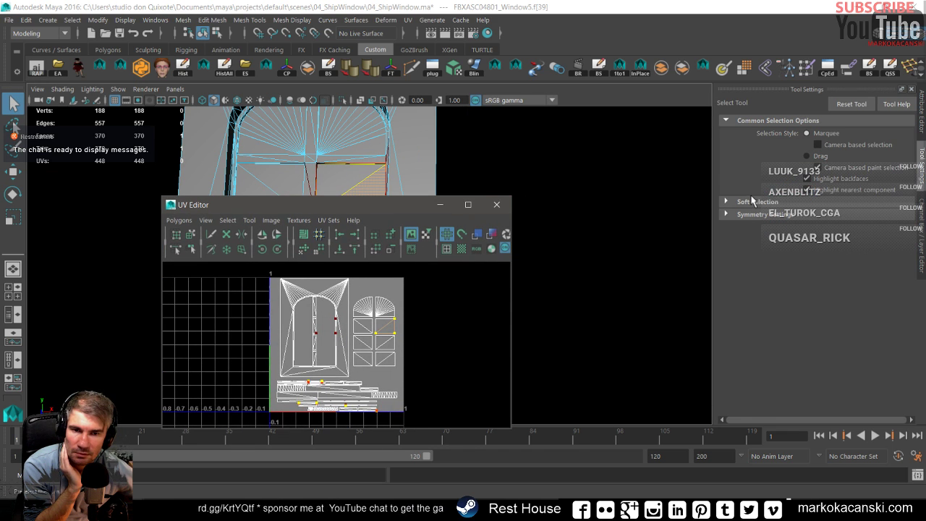
click(726, 202)
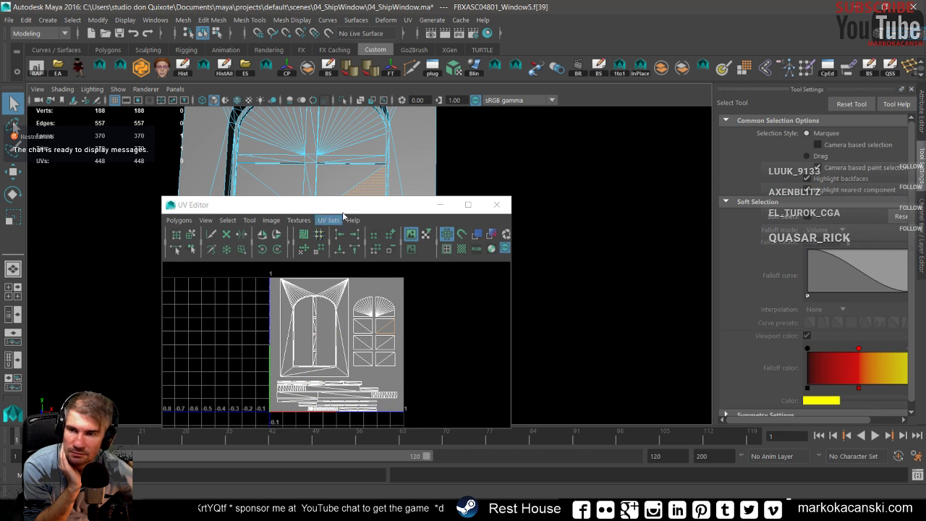
drag(342, 205, 669, 128)
scroll(731, 252, up, 2)
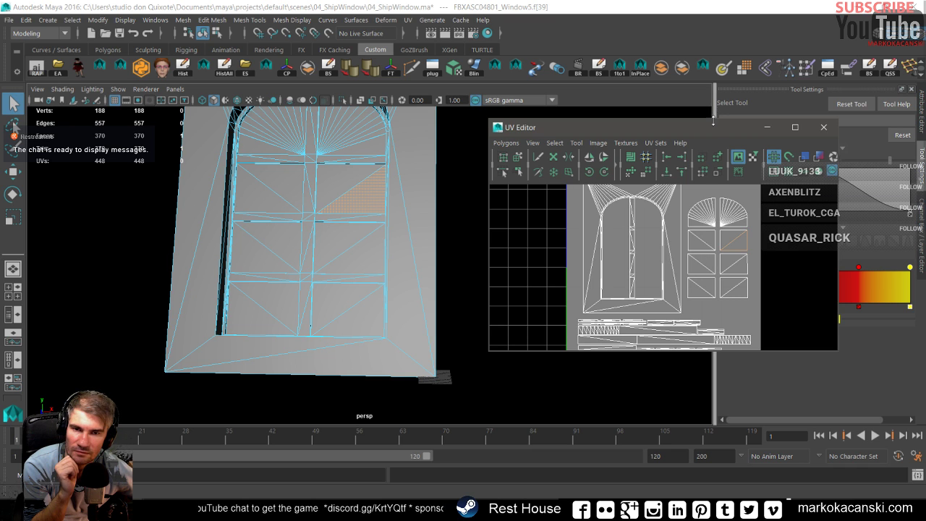
drag(717, 128, 702, 124)
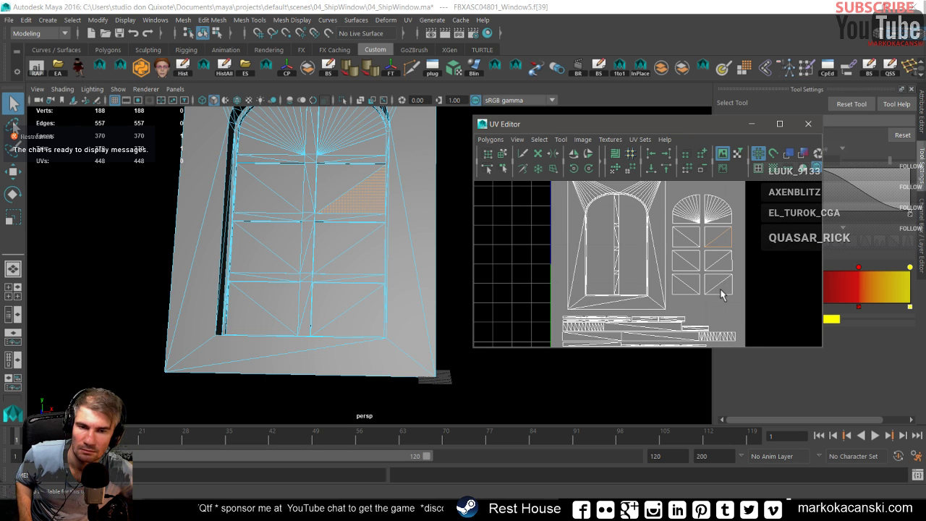
- In the UV Editor, select the bottom and middle-row glass pane faces
right_drag(721, 293, 730, 334)
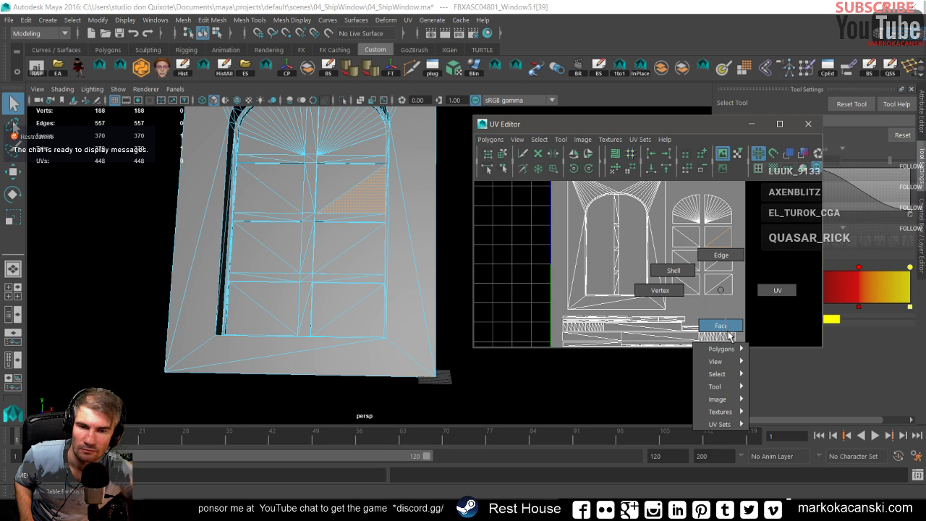
click(720, 283)
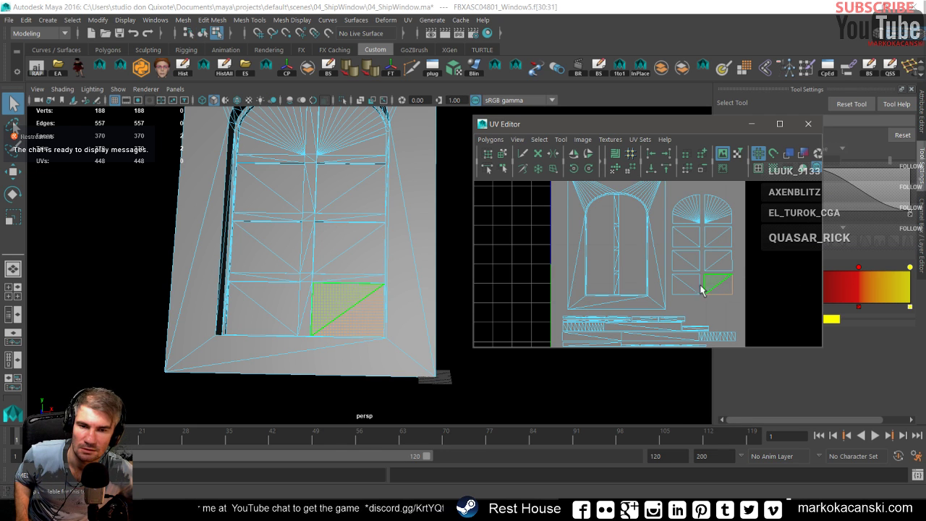
shift+click(701, 288)
shift+click(684, 283)
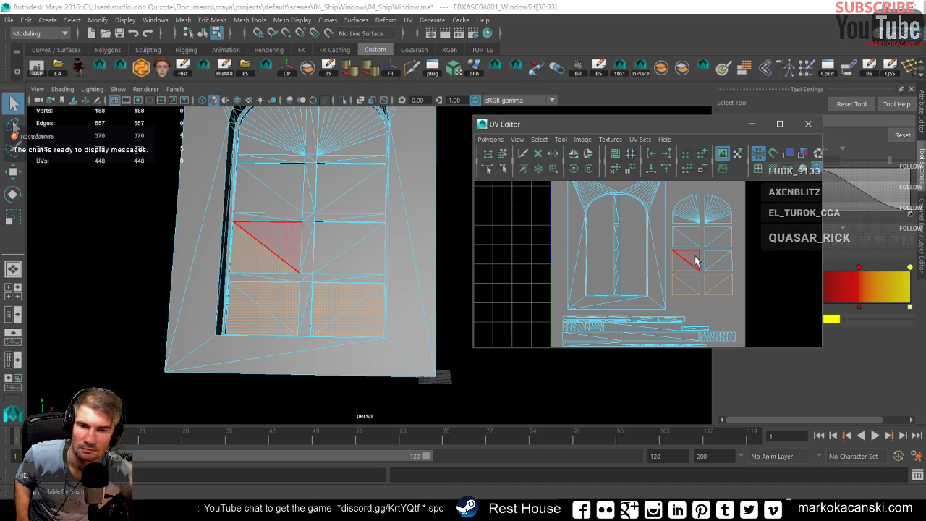
shift+click(693, 259)
shift+click(713, 257)
shift+click(724, 267)
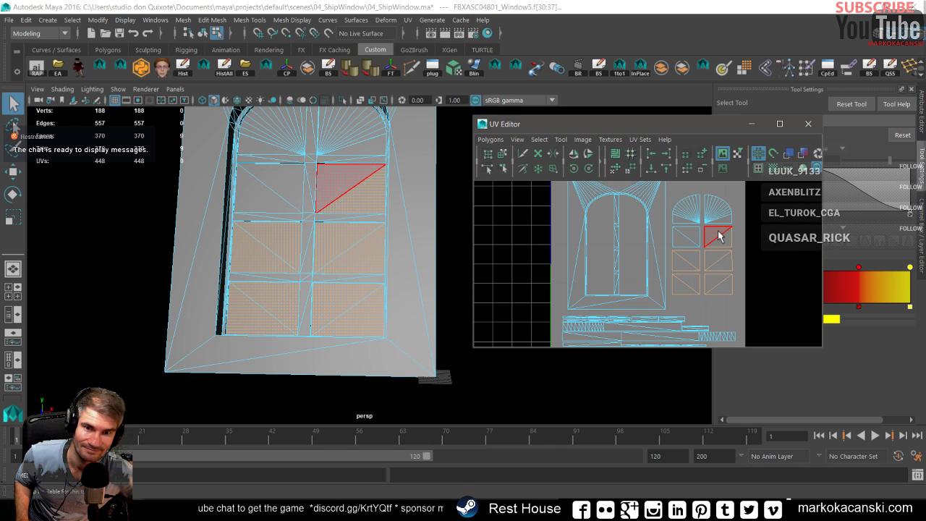
- Add the second-row panes and the arch fan faces to the selection
shift+click(719, 236)
shift+click(697, 235)
shift+click(680, 233)
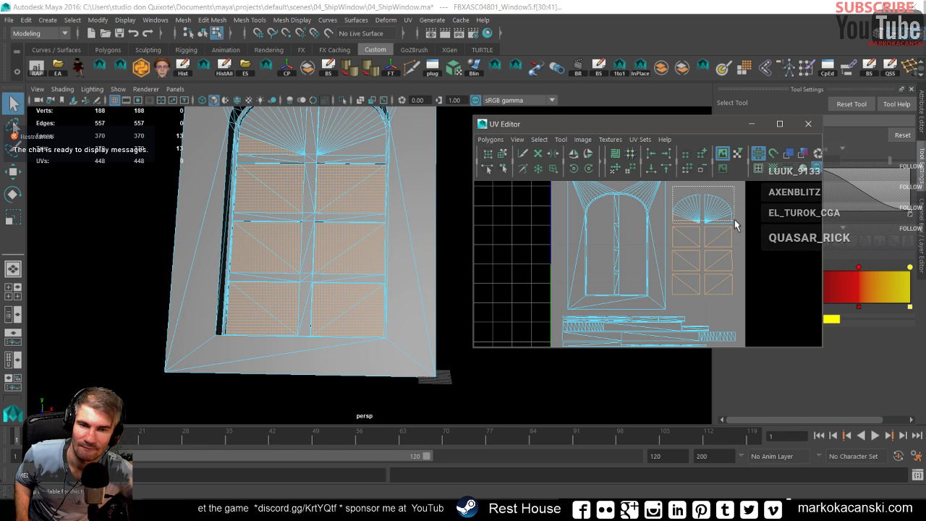
shift+click(699, 228)
shift+click(682, 223)
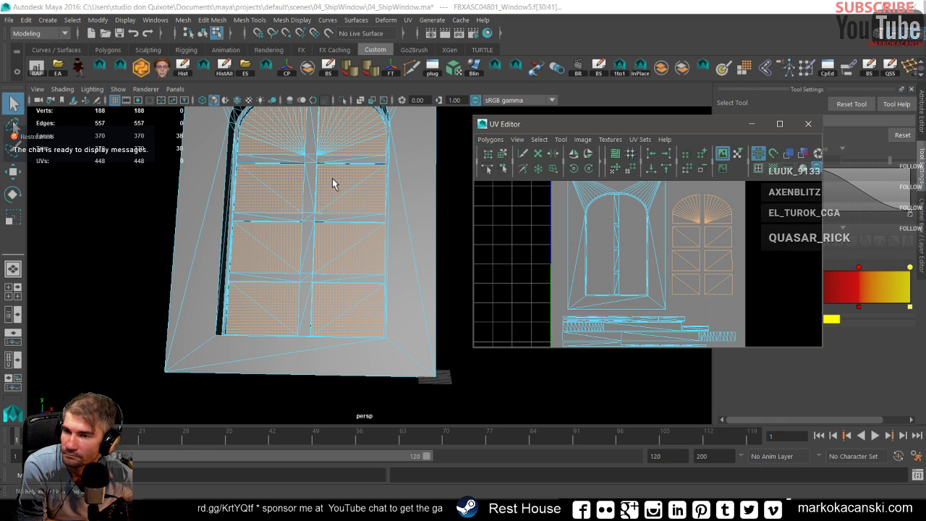
right_drag(332, 179, 351, 439)
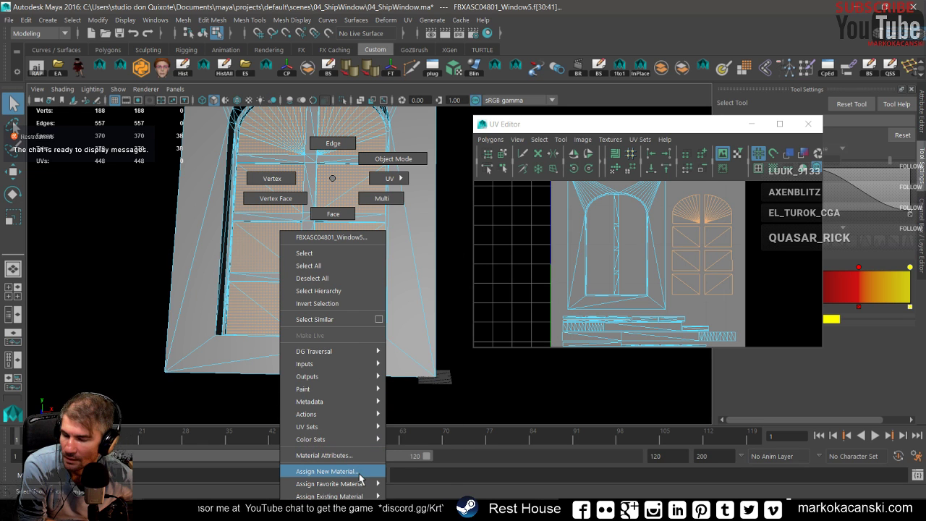
- Assign a new Lambert material to the selected pane faces and close the UV Editor
click(325, 471)
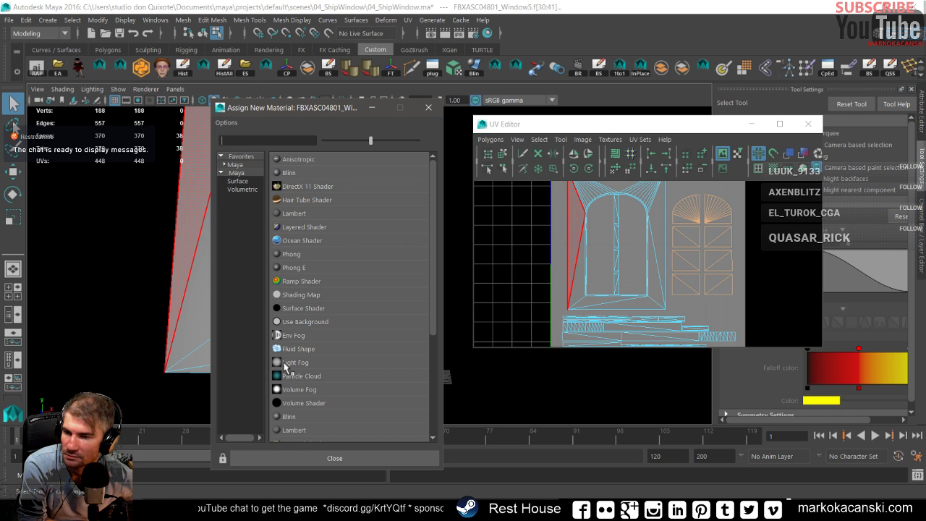
click(293, 430)
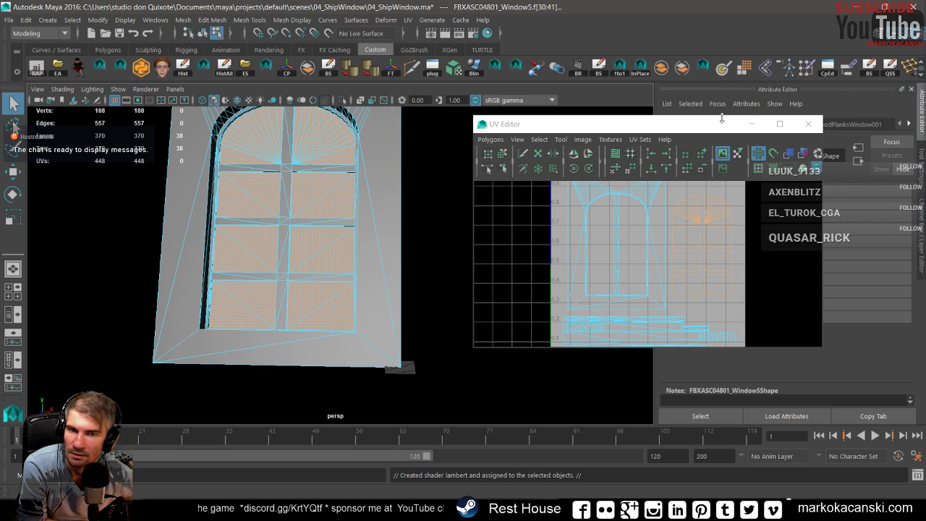
drag(715, 130, 634, 139)
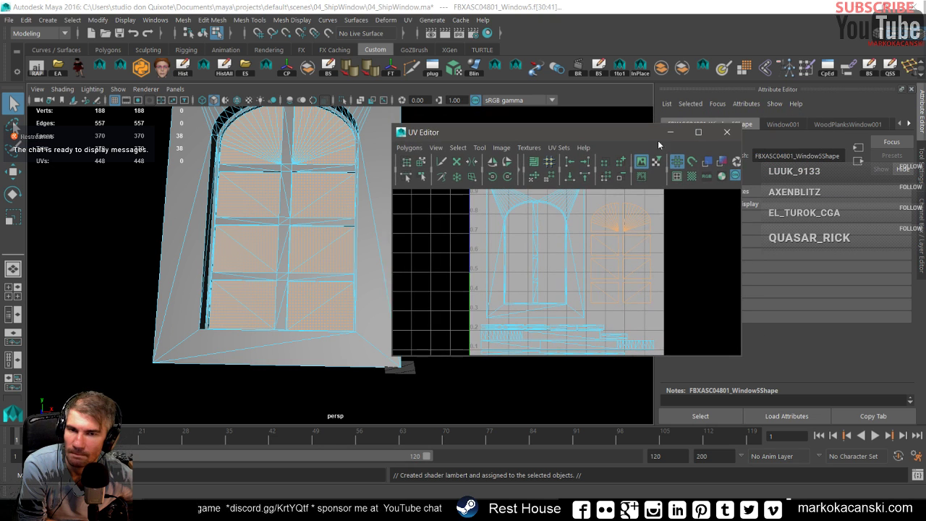
click(727, 132)
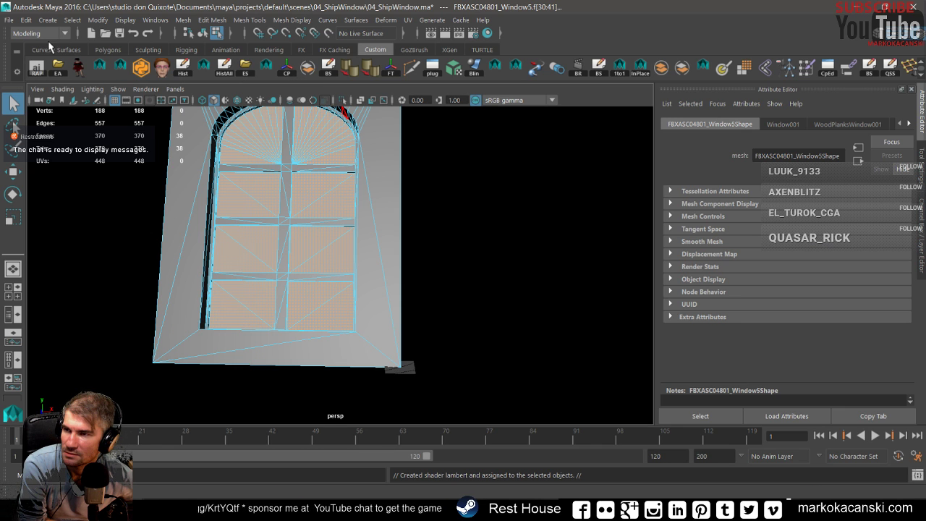
- Save the scene over 04_ShipWindow.ma, using the folder path copied from Explorer
click(7, 20)
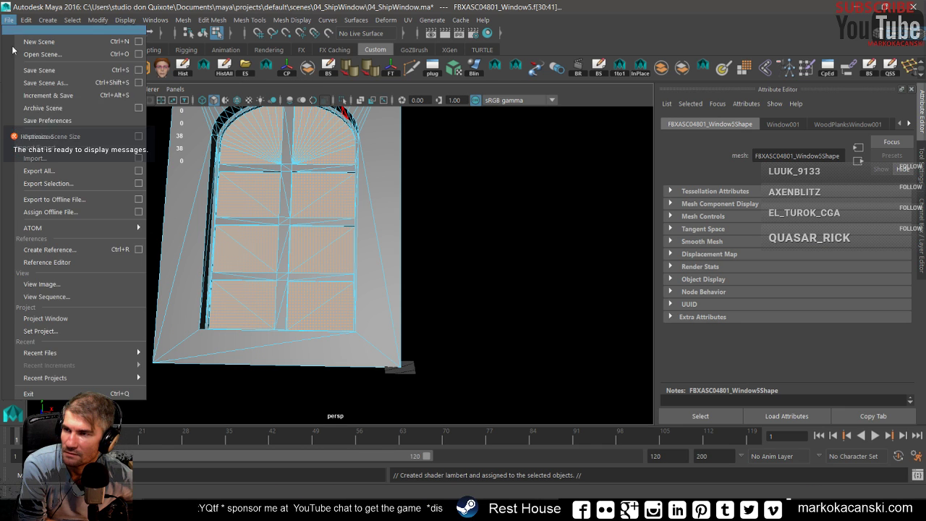
click(44, 84)
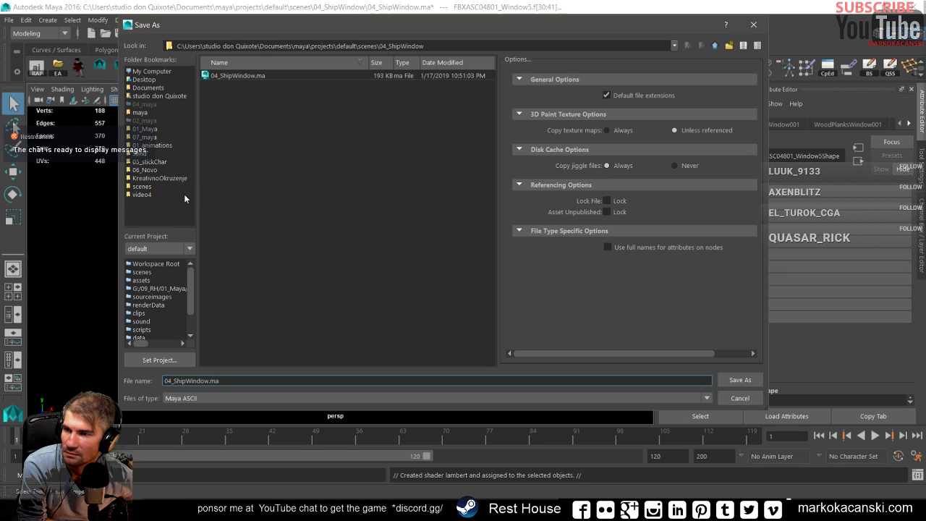
key(alt+Tab)
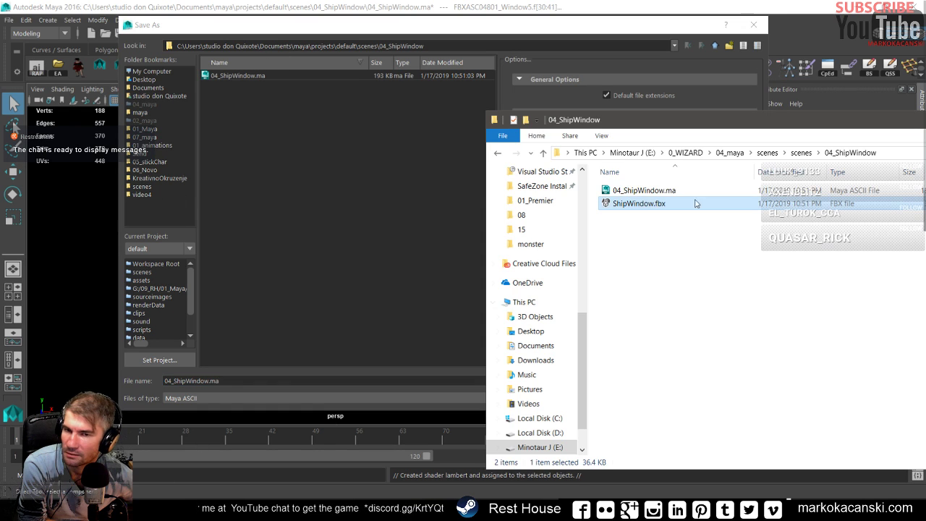
click(888, 157)
right_click(887, 155)
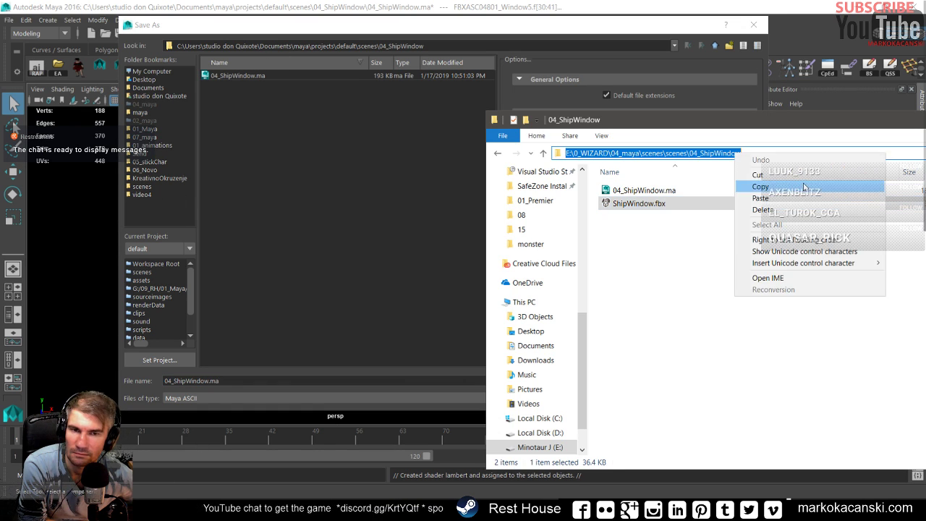
click(832, 186)
click(516, 48)
triple_click(516, 45)
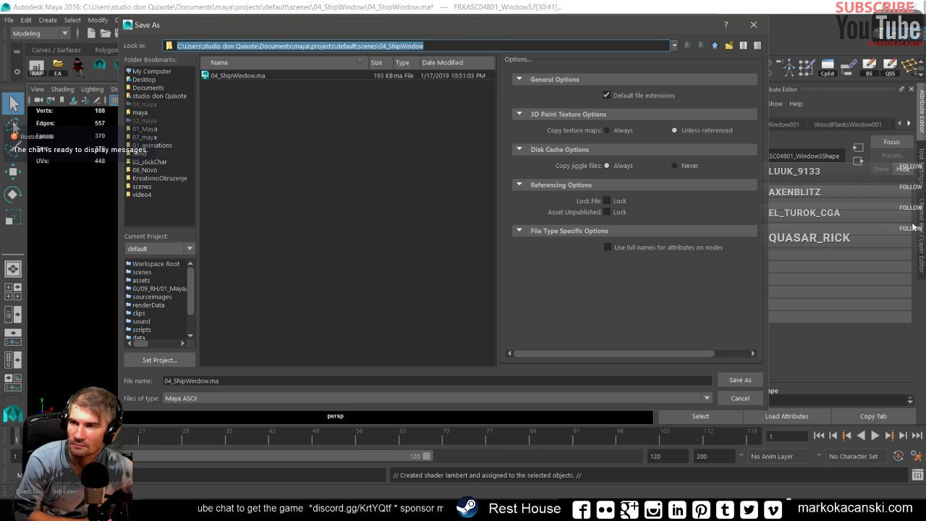
key(ctrl+v)
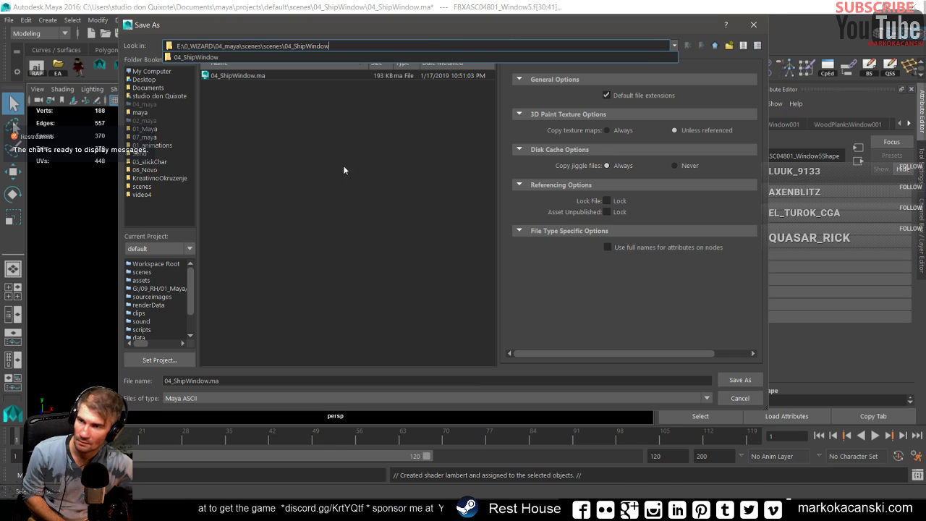
click(246, 76)
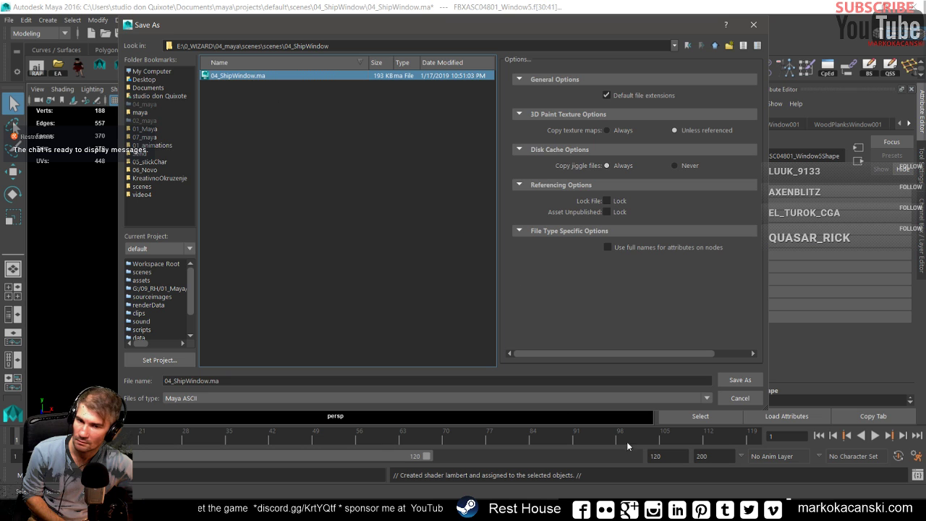
click(748, 379)
click(425, 236)
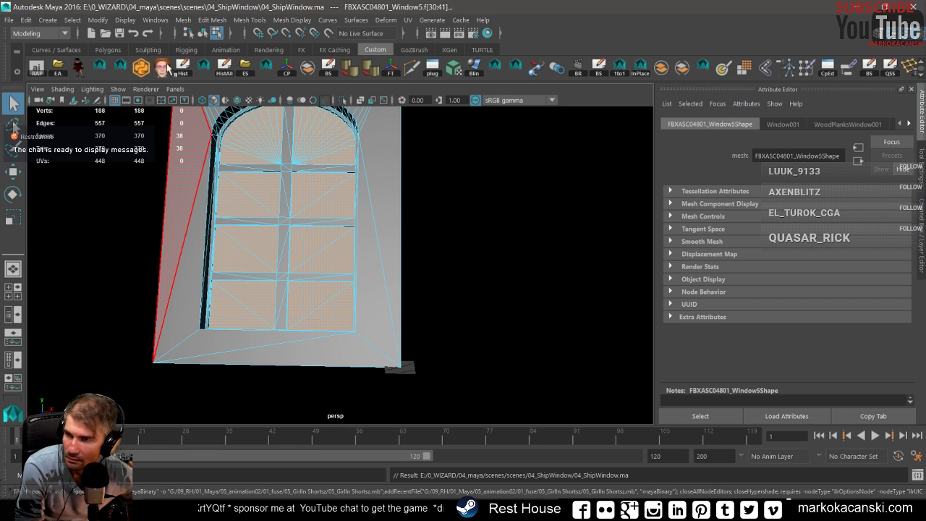
- Export the selected window mesh over ShipWindow.fbx and return to Unreal
click(183, 67)
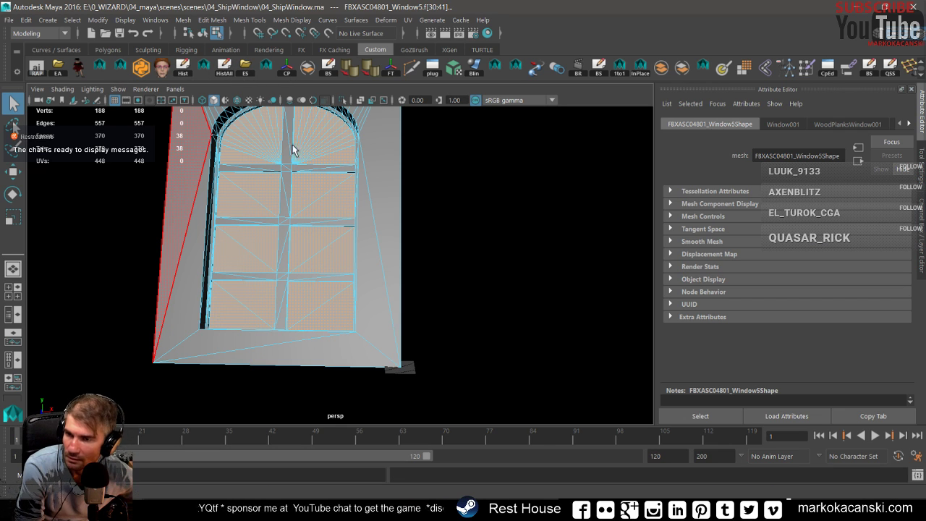
click(910, 125)
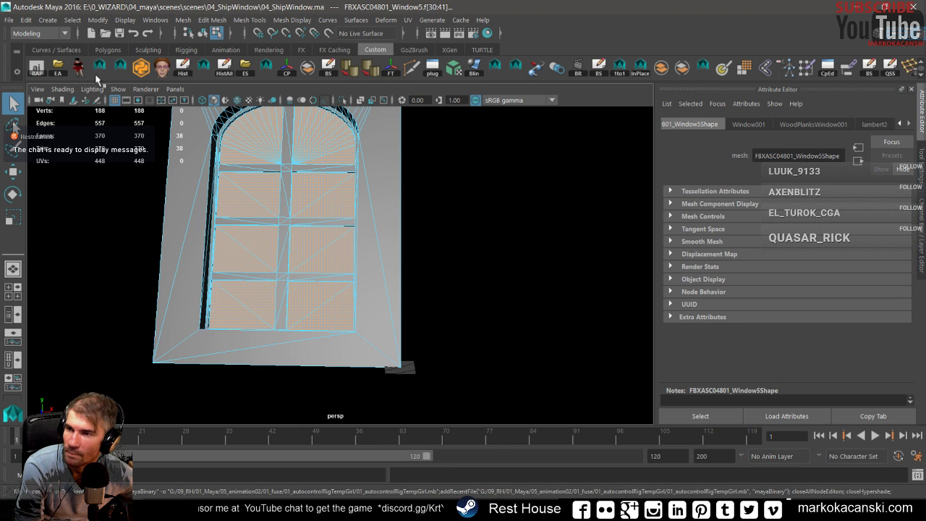
right_drag(397, 168, 455, 142)
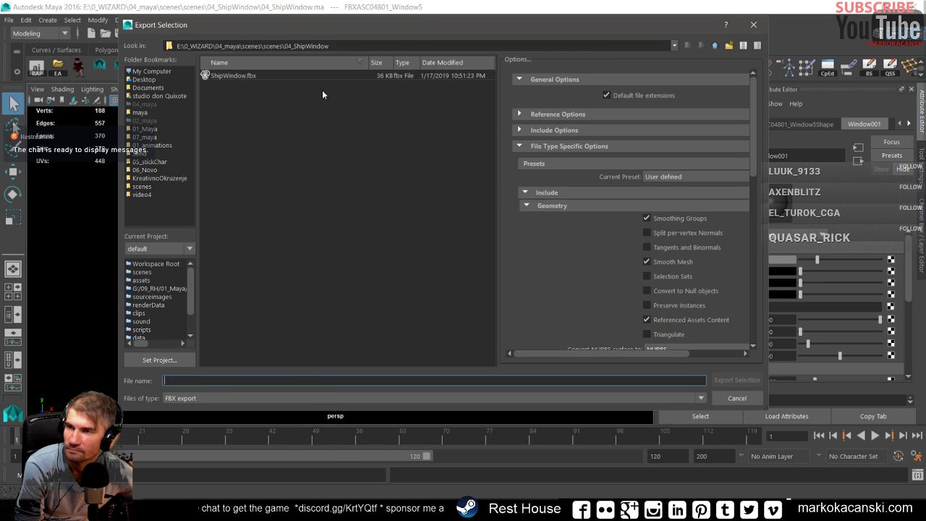
click(233, 75)
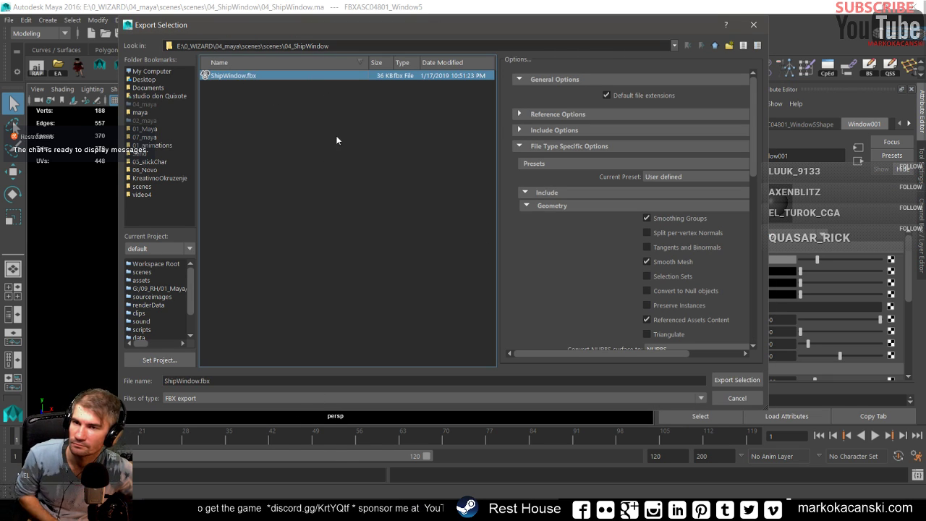
click(735, 380)
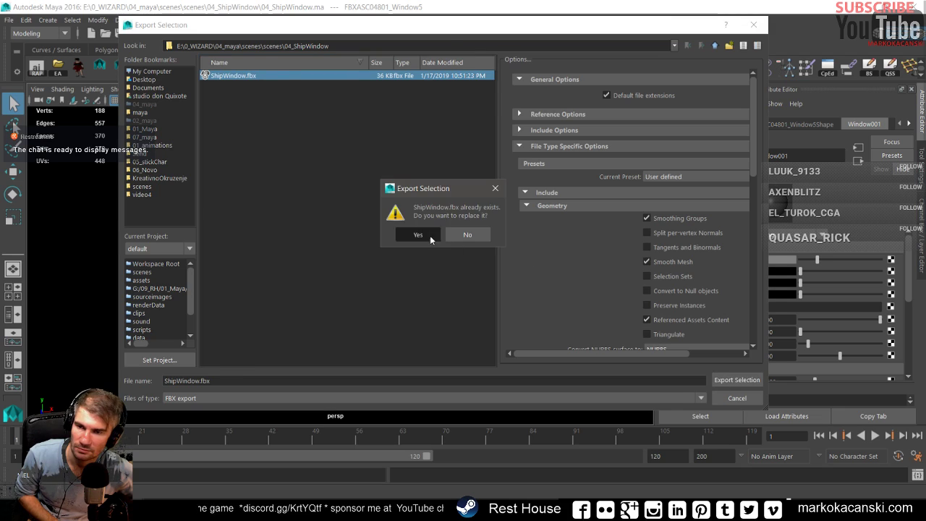
click(416, 234)
key(alt+Tab)
key(alt+Tab)
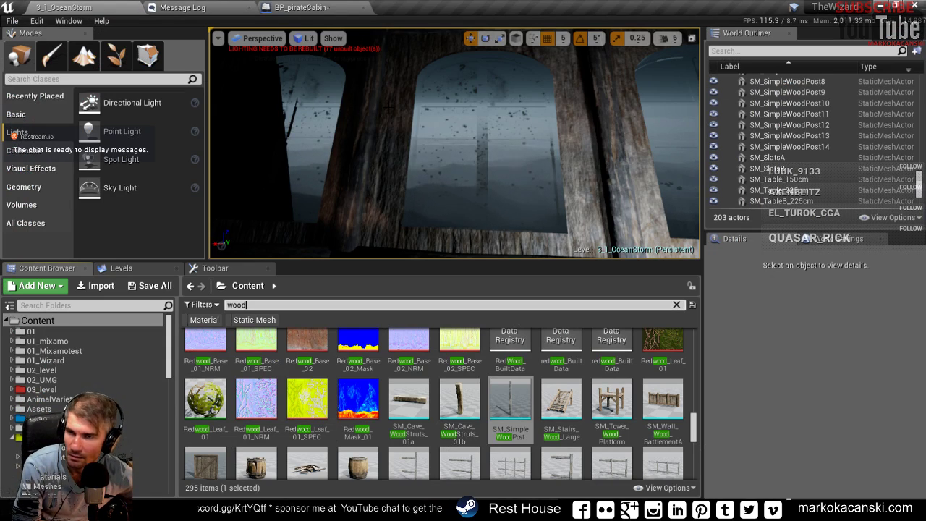
- Browse from ShipWindow4 to its mesh asset, reimport it from ShipWindow.fbx, and frame the windows
click(391, 107)
right_click(391, 107)
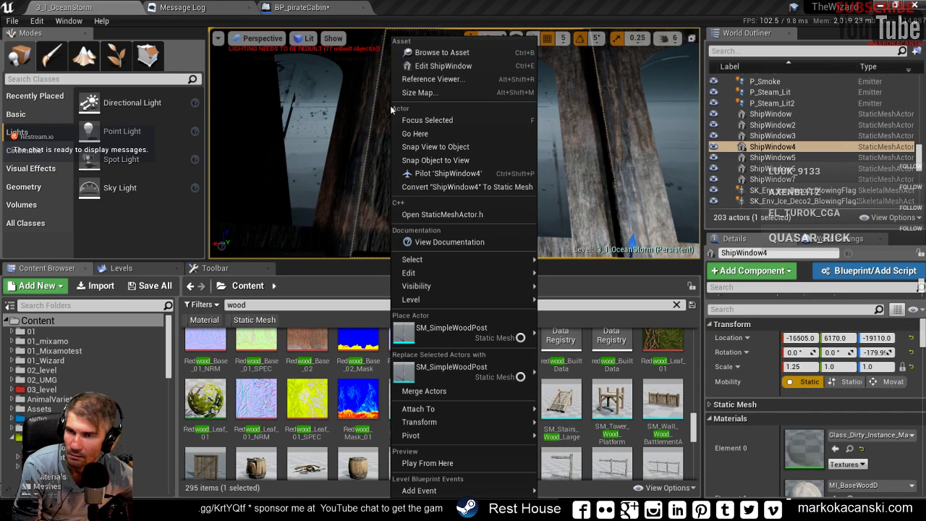
click(441, 52)
right_click(206, 364)
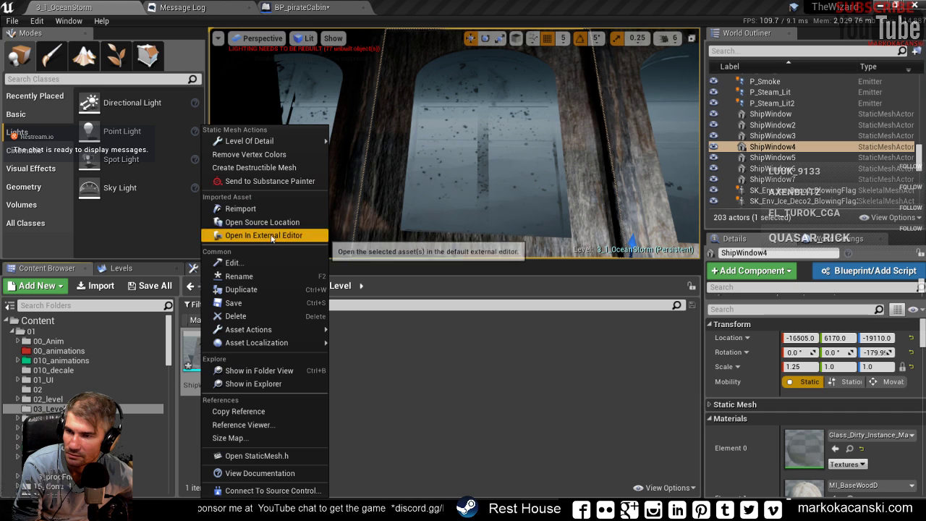
click(242, 208)
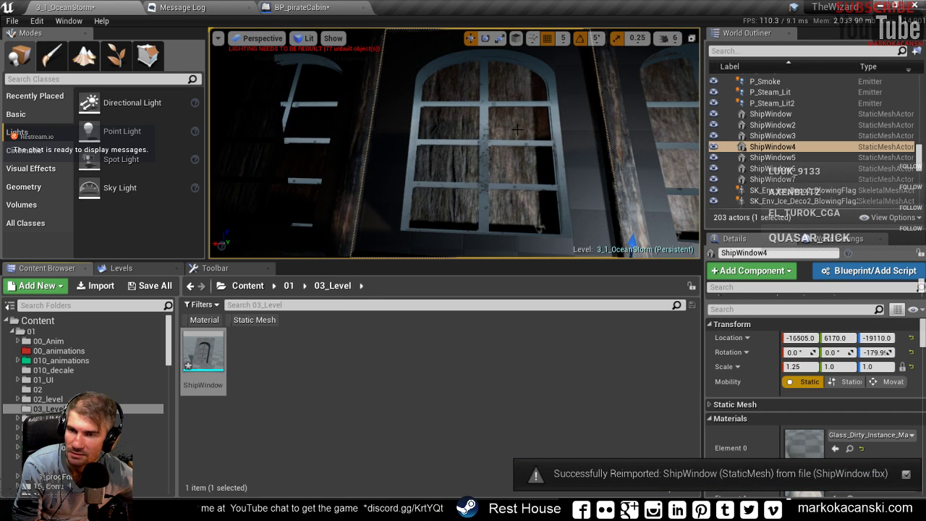
scroll(518, 130, down, 3)
scroll(508, 126, down, 1)
right_drag(482, 118, 521, 123)
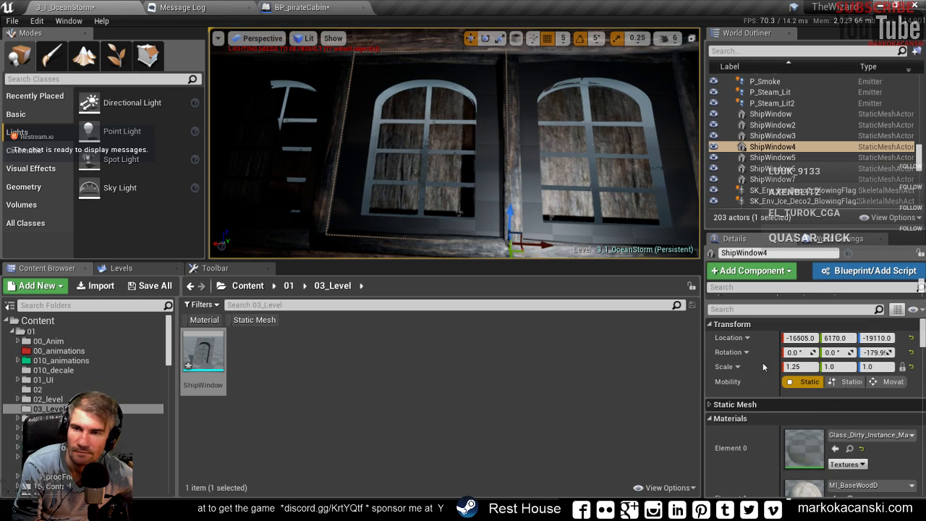
scroll(840, 436, down, 1)
scroll(857, 438, down, 1)
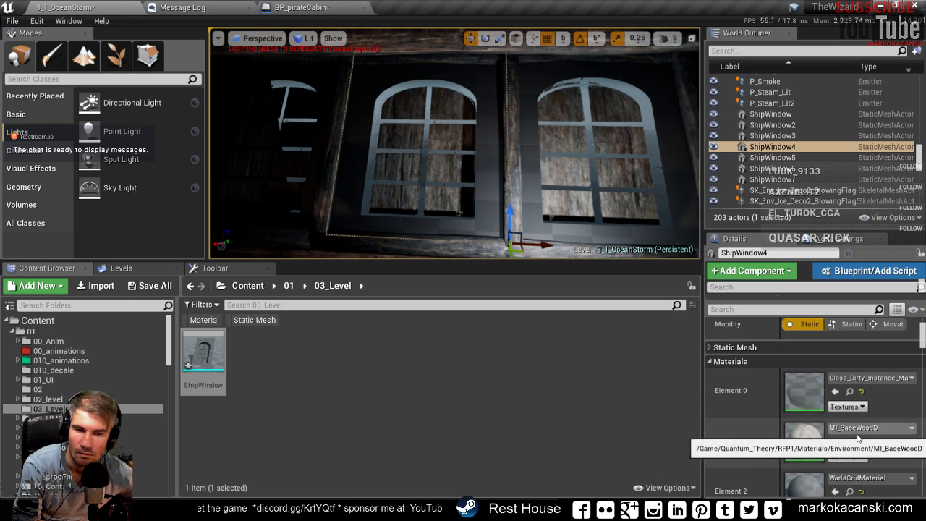
- Try putting the dirty glass material on Element 2, then undo it
click(849, 391)
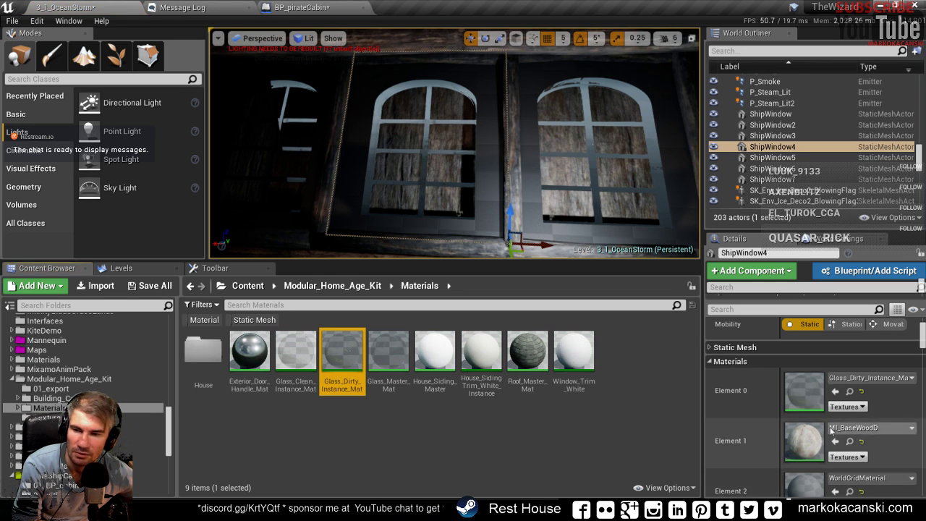
scroll(836, 412, down, 1)
click(834, 413)
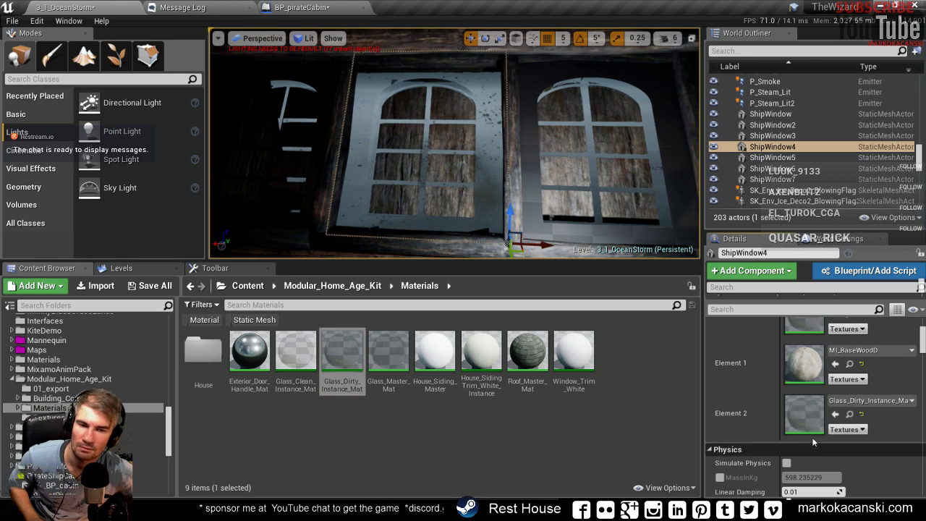
key(ctrl+z)
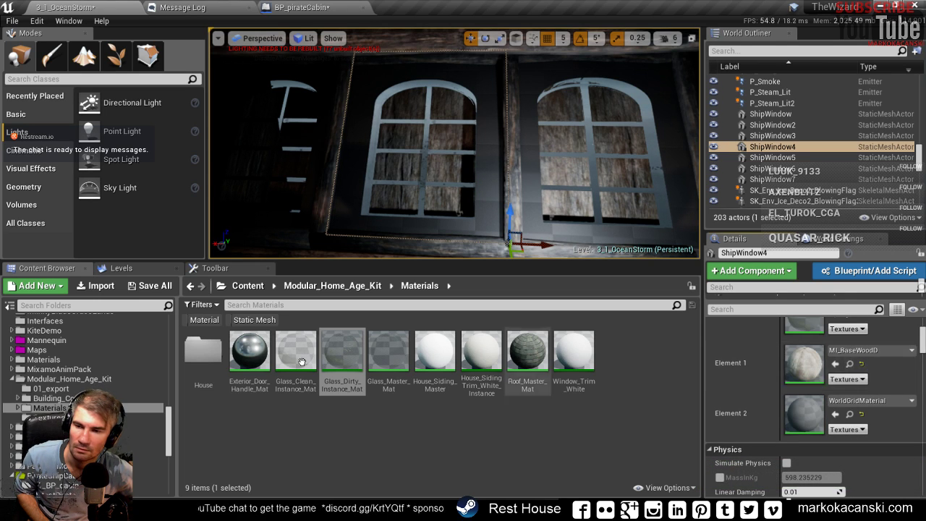
- Copy the Glass_Dirty_Instance_Mat name into the to-do notes
click(341, 387)
click(342, 387)
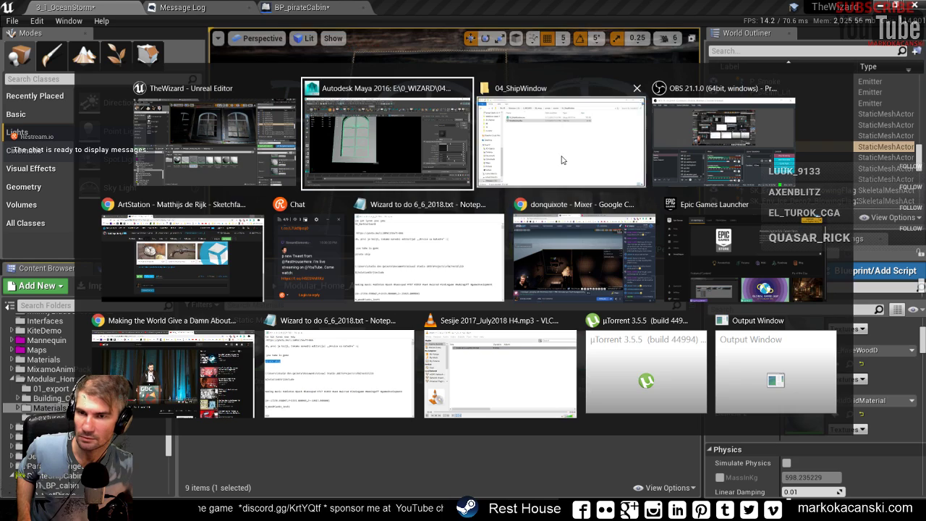
click(563, 164)
key(alt+Tab)
click(404, 270)
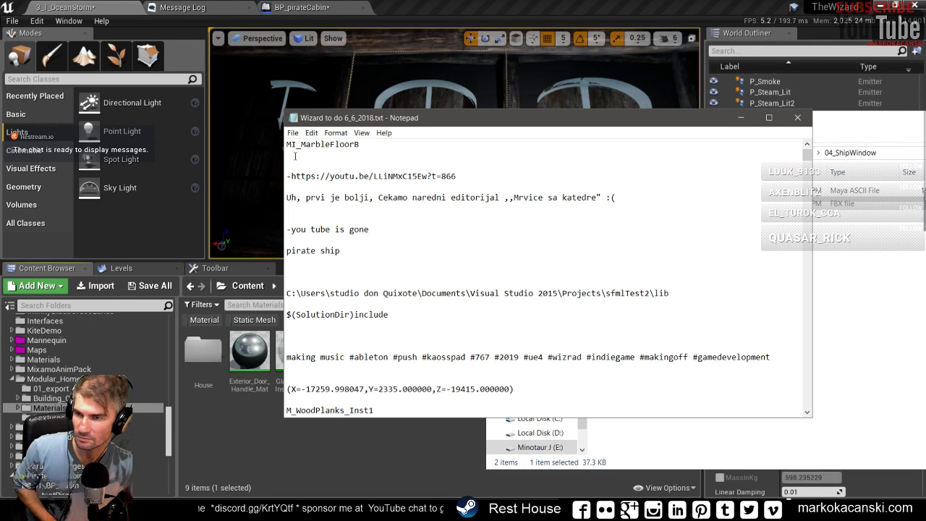
key(Return)
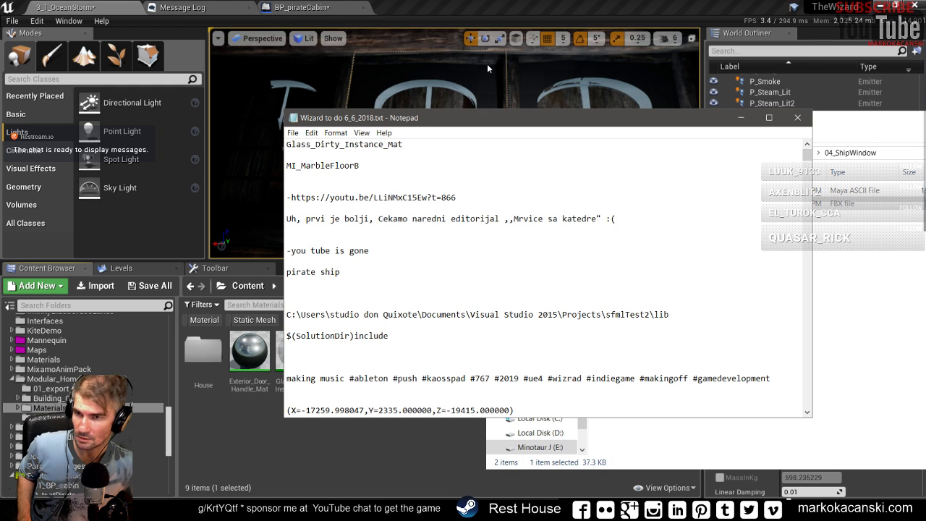
click(500, 5)
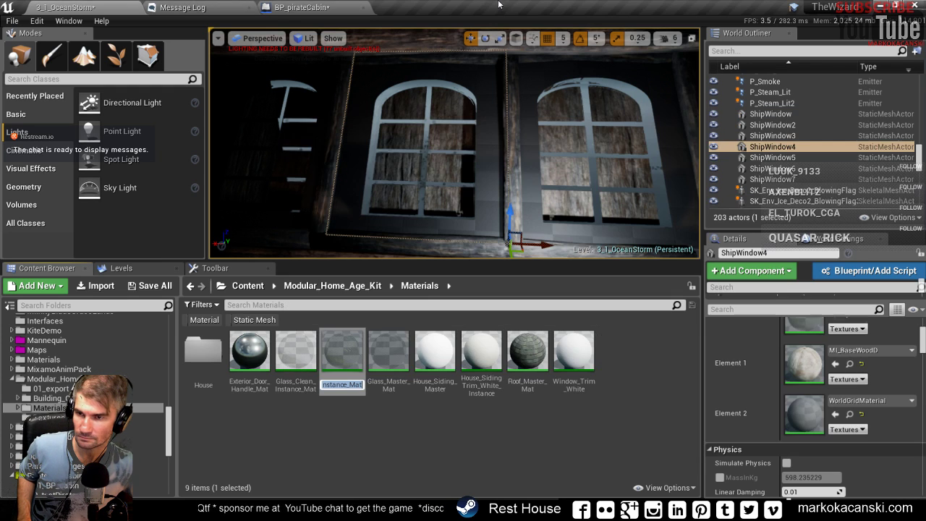
- Assign MI_BaseWoodD to Element 2 and Glass_Dirty_Instance_Mat to Element 1
click(850, 365)
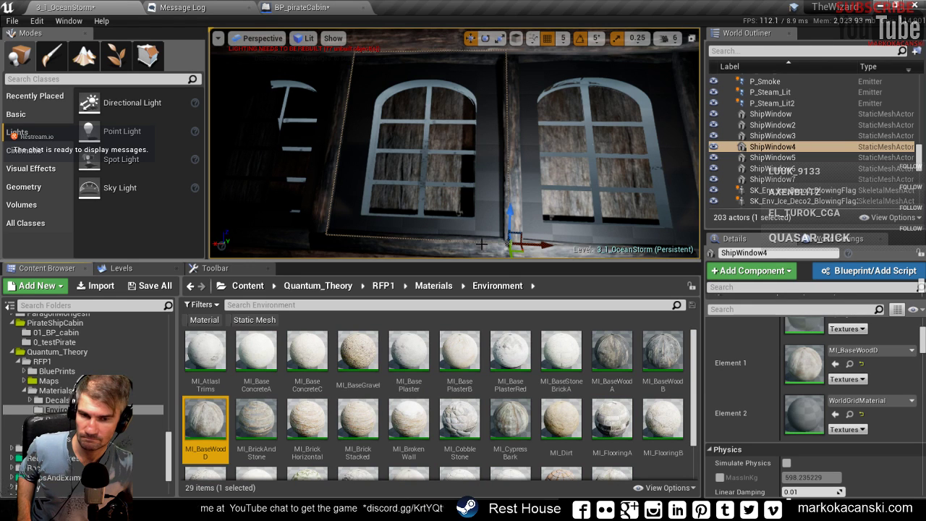
click(836, 414)
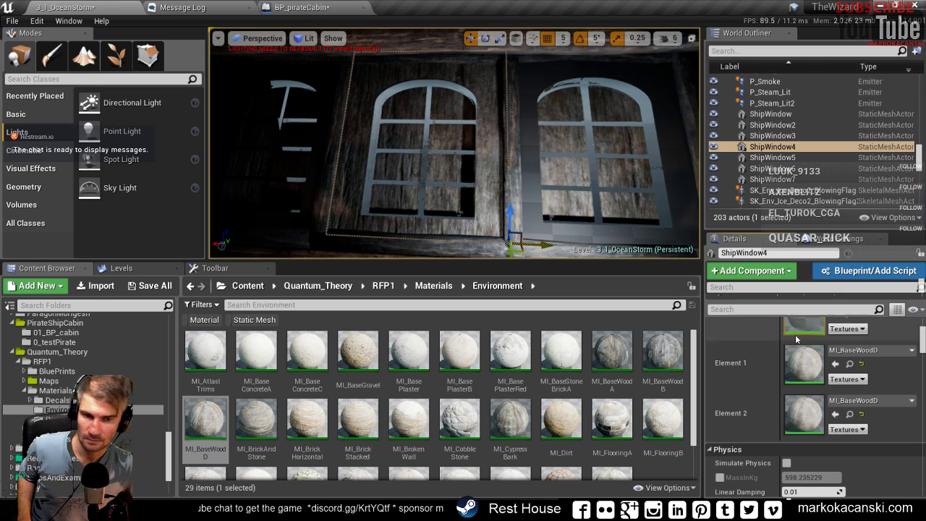
scroll(816, 372, up, 1)
click(850, 333)
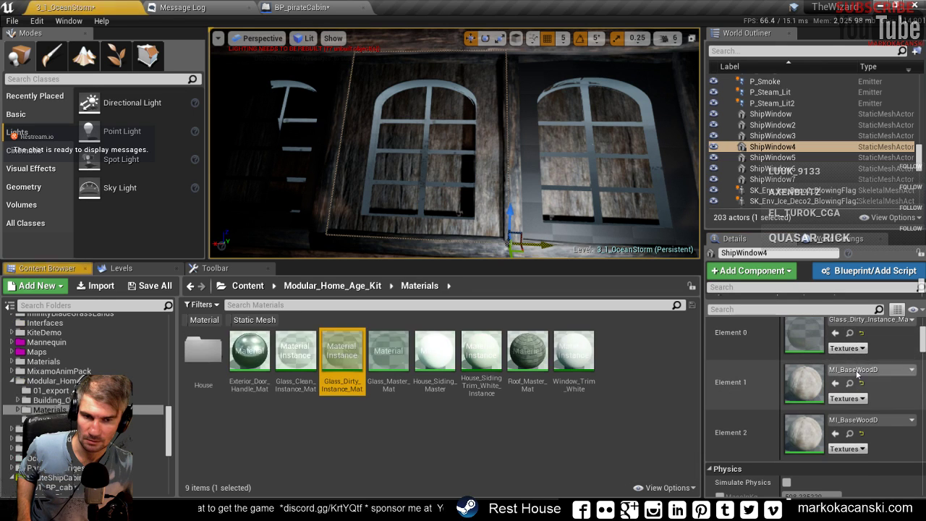
click(836, 384)
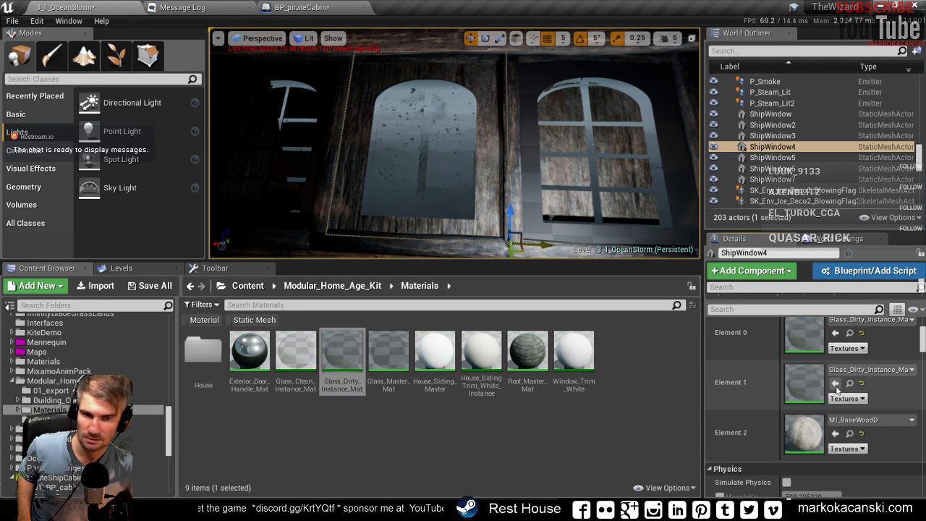
- Assign MI_BaseWoodD to Element 0 and review the material slots in Details
click(849, 433)
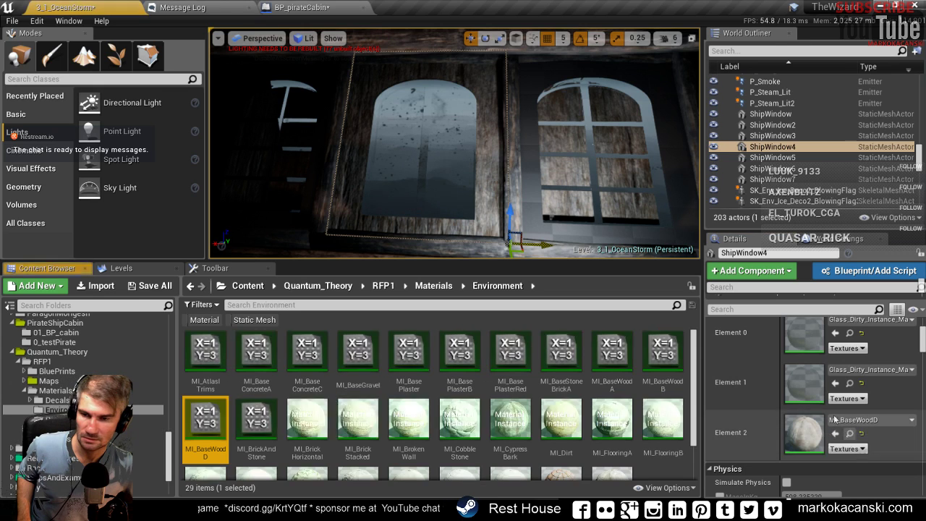
click(835, 332)
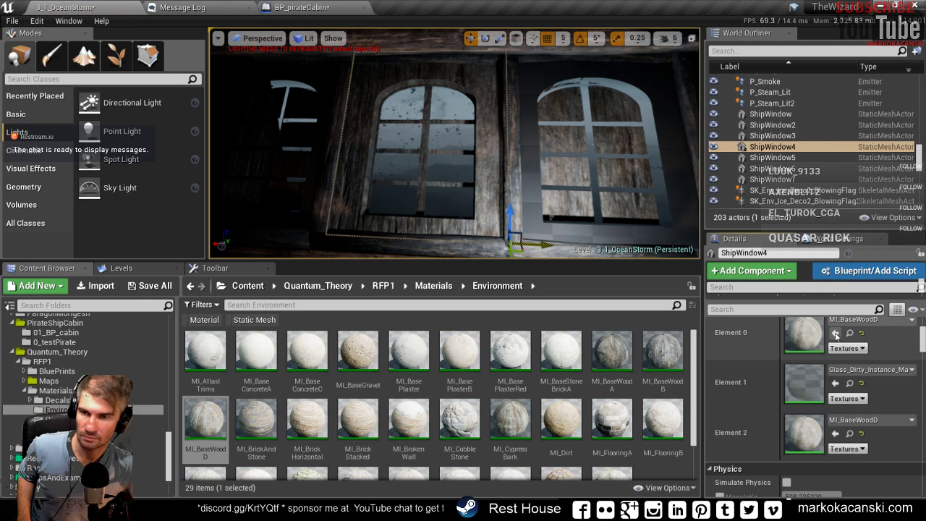
scroll(475, 151, up, 3)
scroll(474, 152, down, 1)
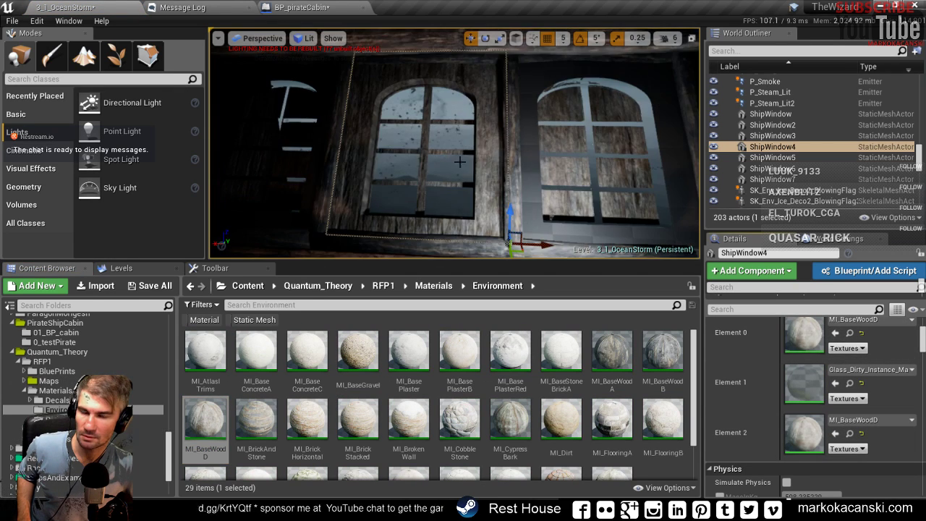
scroll(473, 152, down, 1)
scroll(474, 152, down, 1)
scroll(474, 152, down, 1)
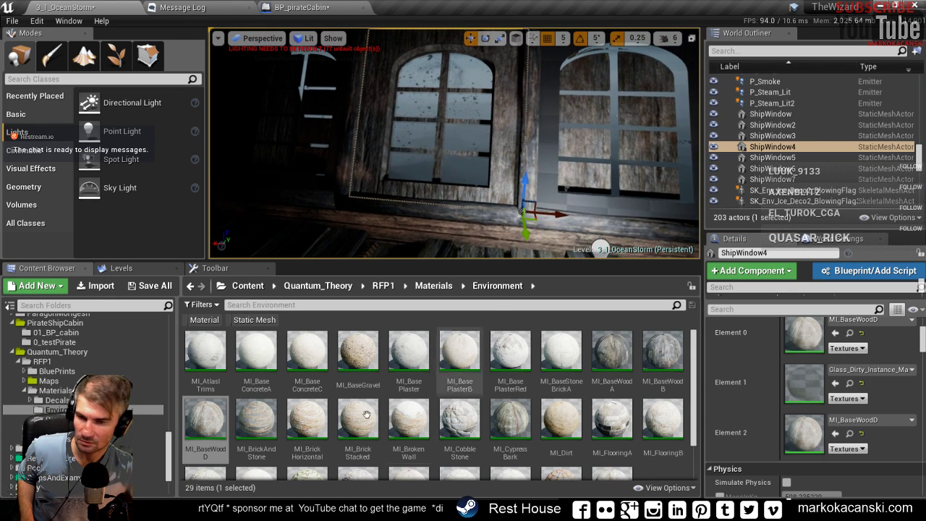
scroll(557, 434, down, 1)
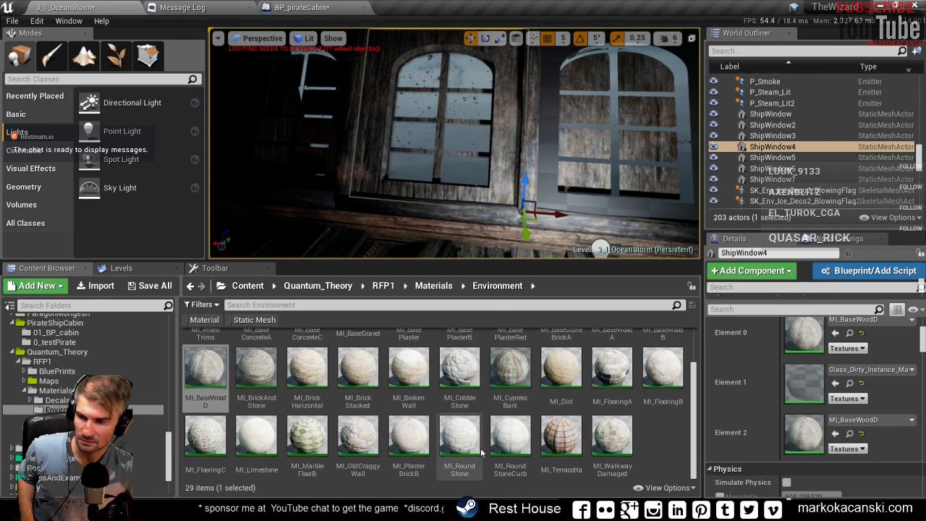
scroll(228, 361, up, 1)
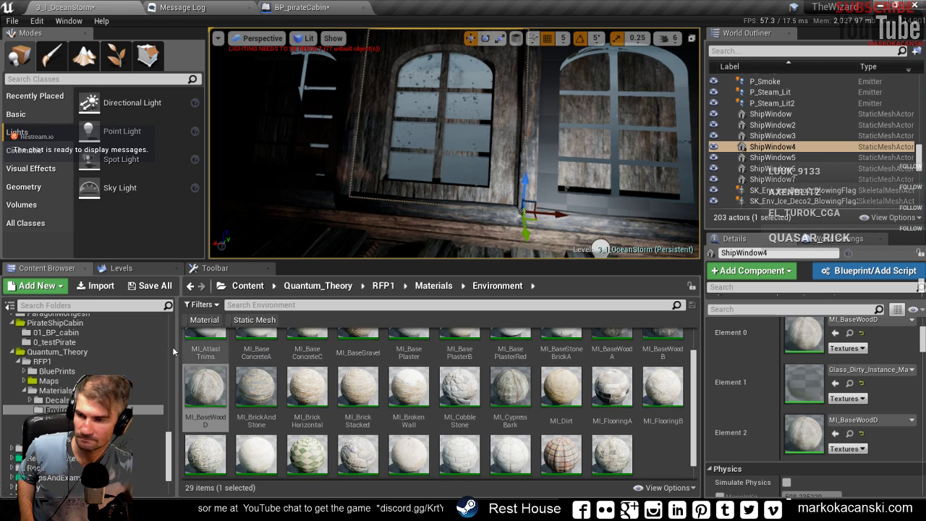
scroll(163, 355, up, 5)
scroll(152, 361, up, 4)
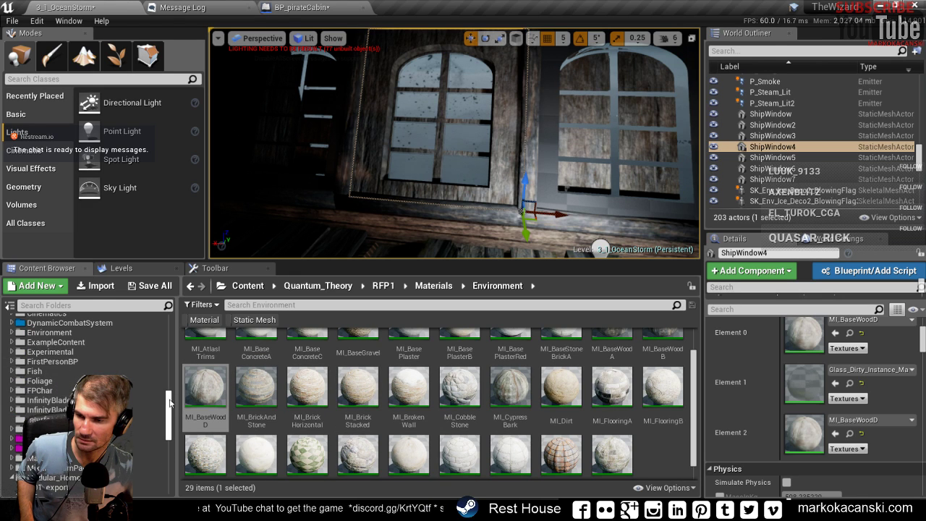
- Search all Content folders for 'metal' assets
drag(164, 403, 158, 317)
click(25, 318)
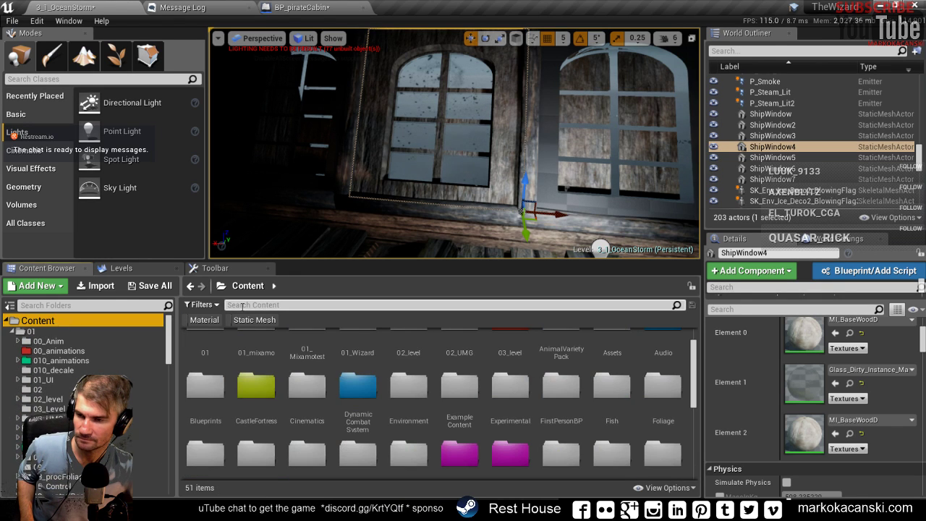
text(metal)
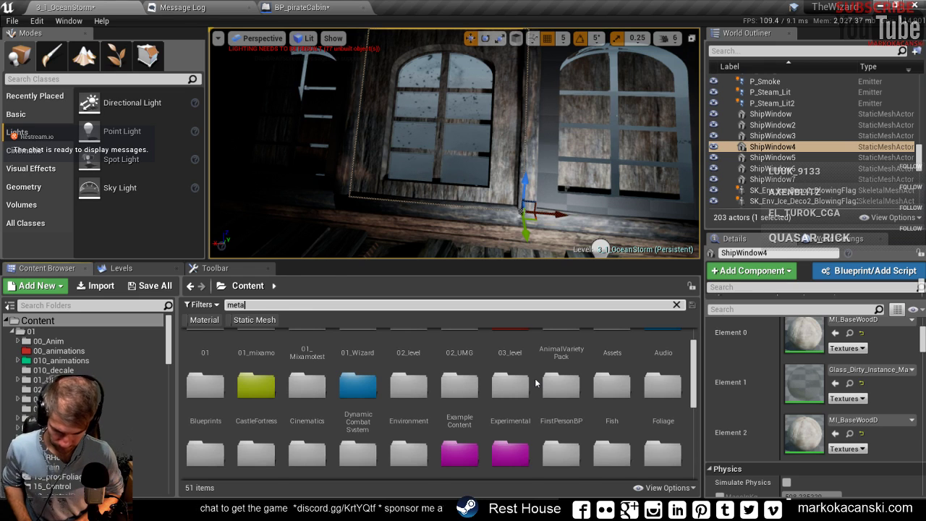
mouse_move(610, 421)
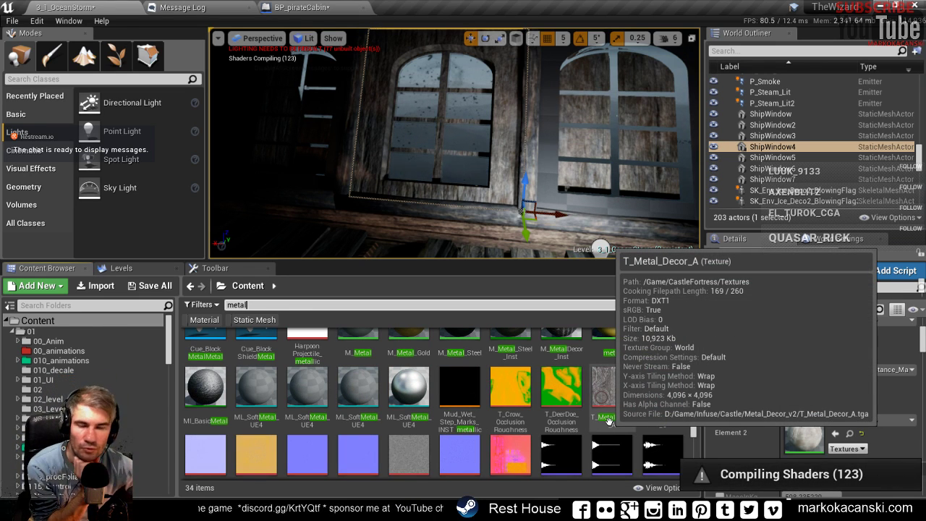
- Reframe the viewport to a wide view of the cabin and switch to immersive full-screen mode
right_drag(456, 145, 463, 109)
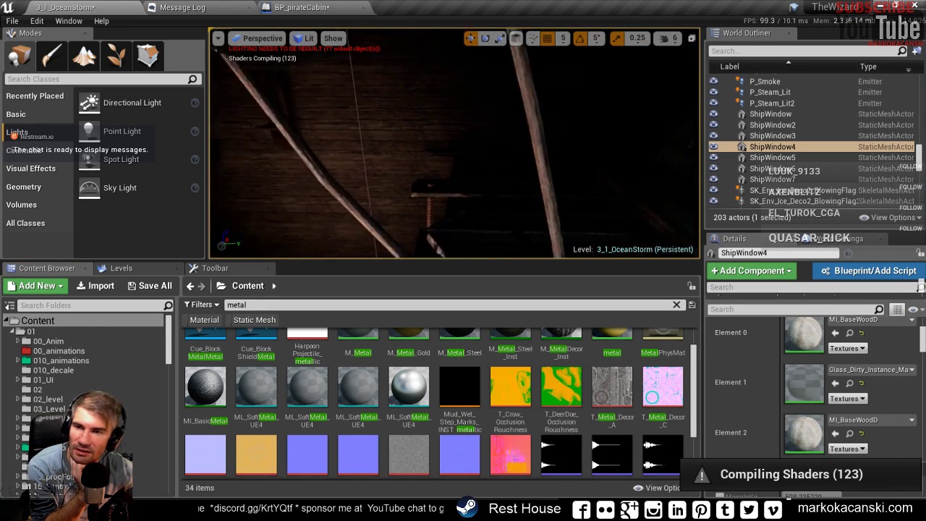
right_drag(456, 145, 456, 188)
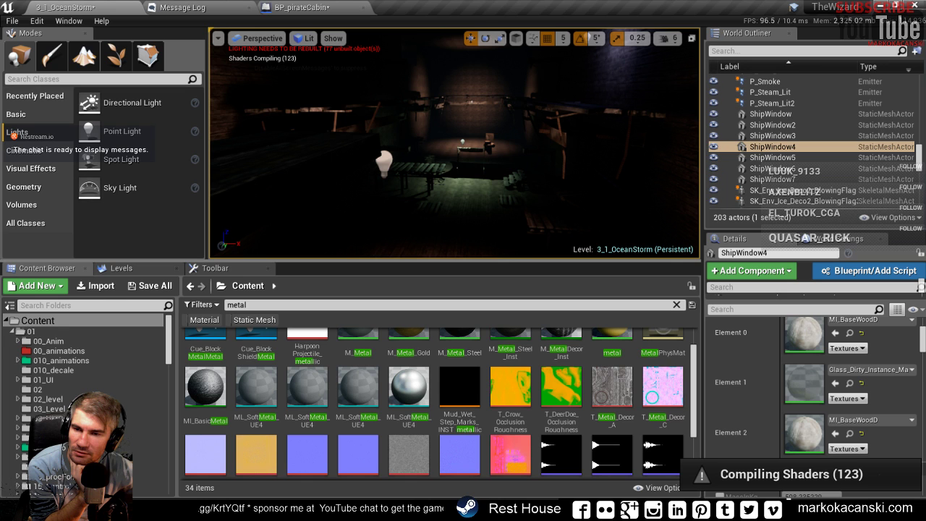
drag(456, 261, 456, 300)
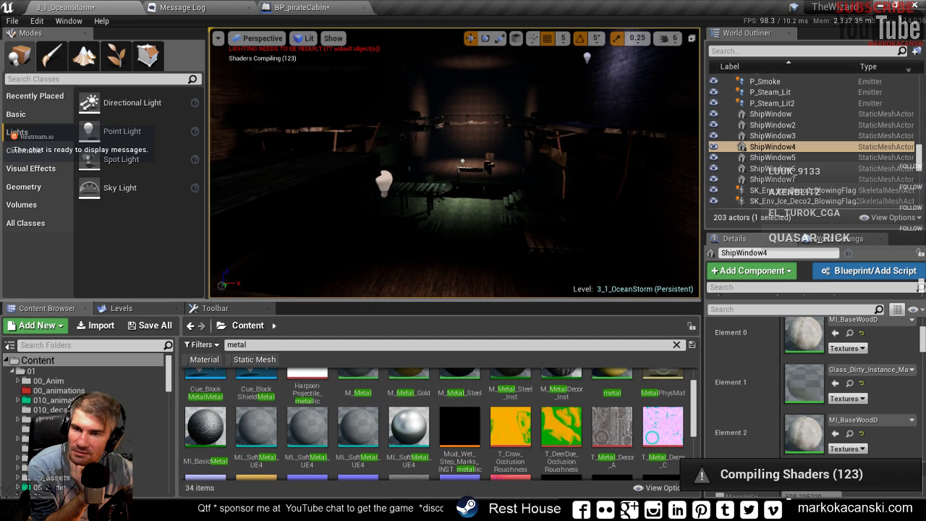
key(f)
mouse_move(456, 163)
right_down()
mouse_move(456, 188)
mouse_move(463, 162)
right_up()
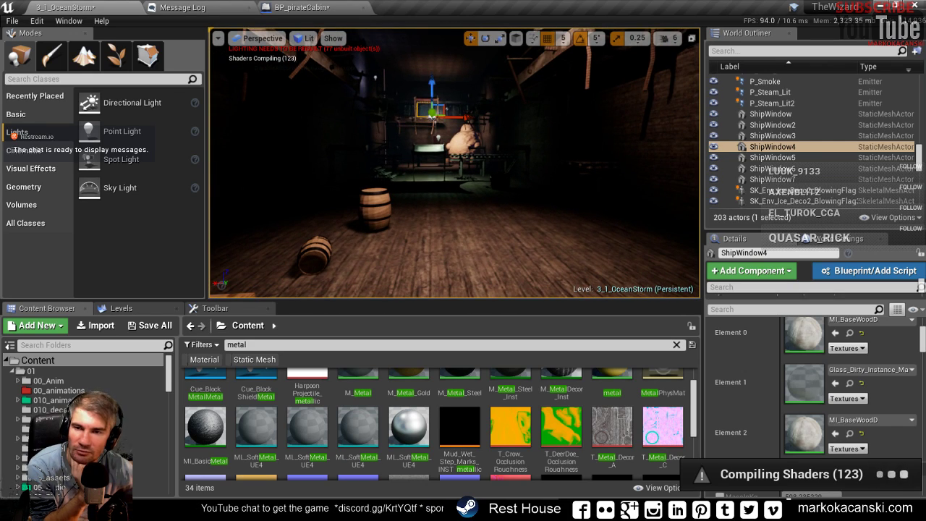
key(F11)
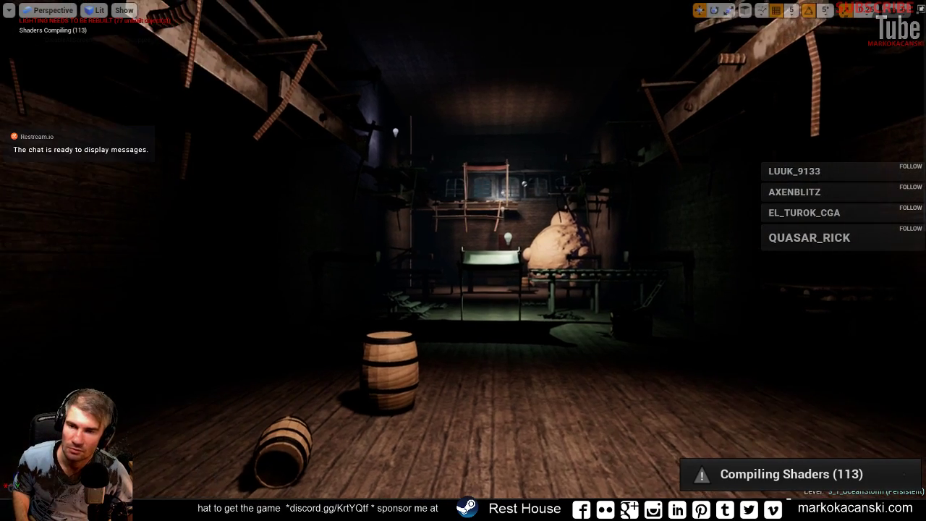
- Fly the camera through the cabin to the arched windows and start Play in Editor (Alt+P)
mouse_move(463, 163)
right_down()
mouse_move(477, 163)
mouse_move(470, 166)
right_up()
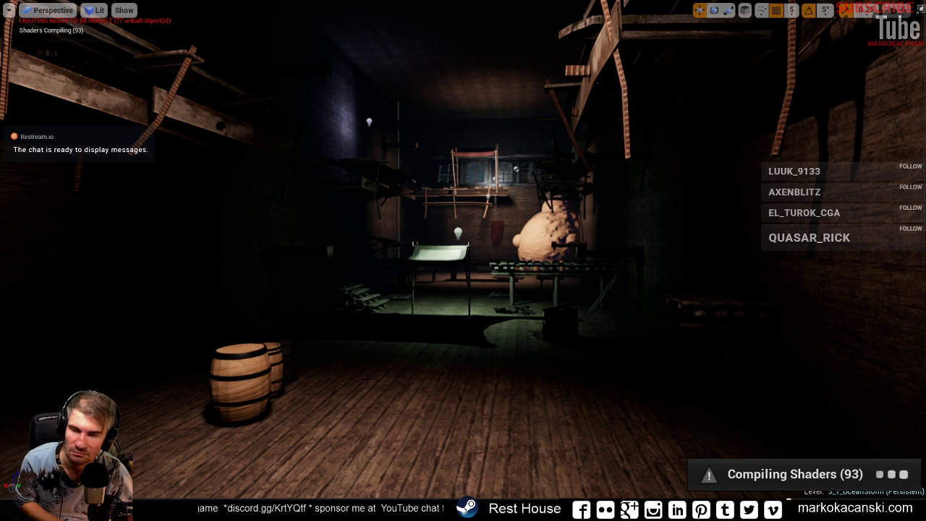
right_drag(470, 166, 456, 168)
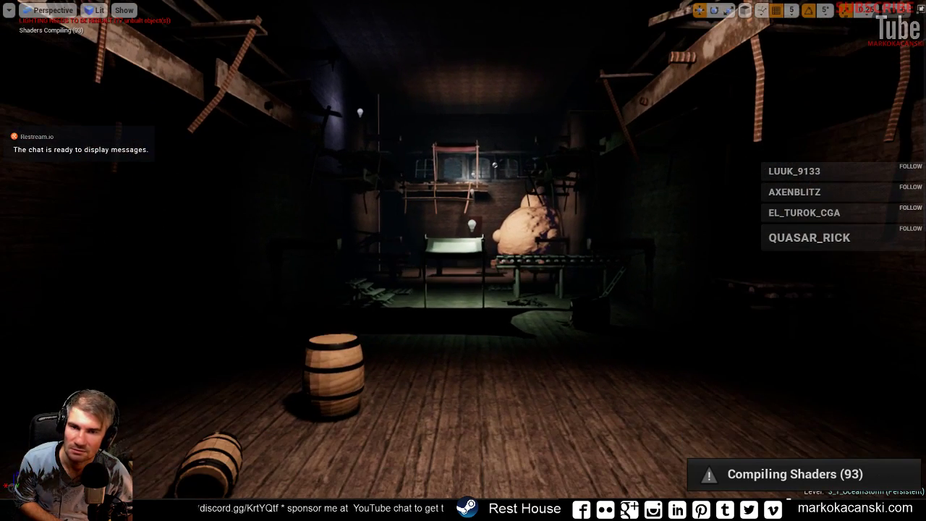
right_drag(455, 168, 456, 156)
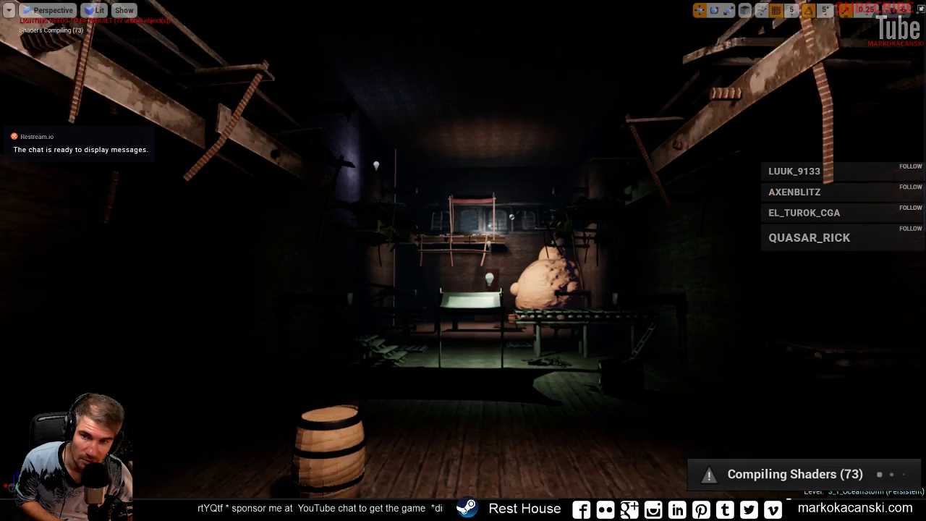
right_drag(535, 293, 531, 292)
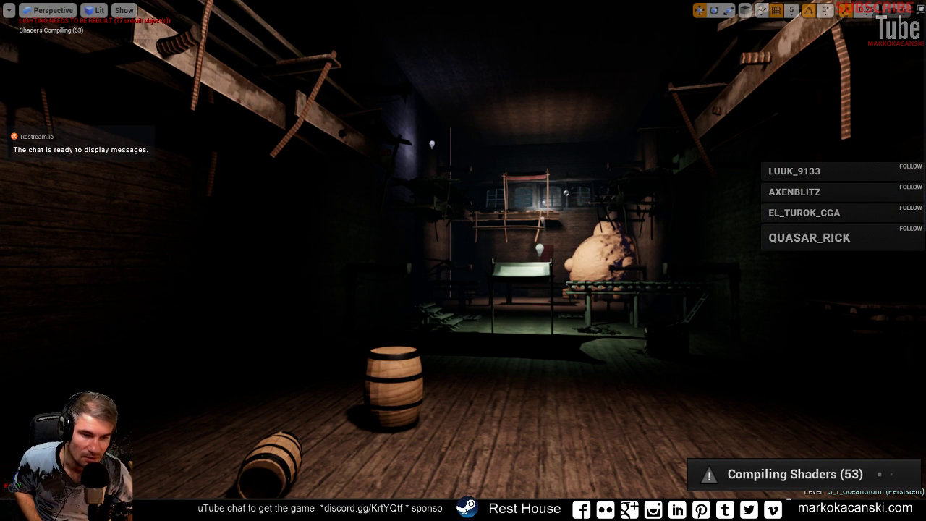
right_drag(532, 292, 499, 306)
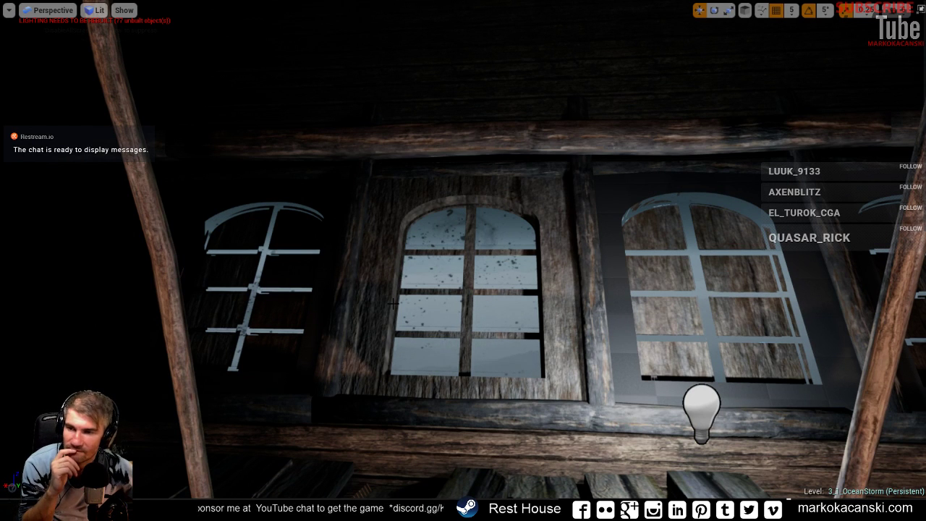
right_drag(498, 304, 497, 304)
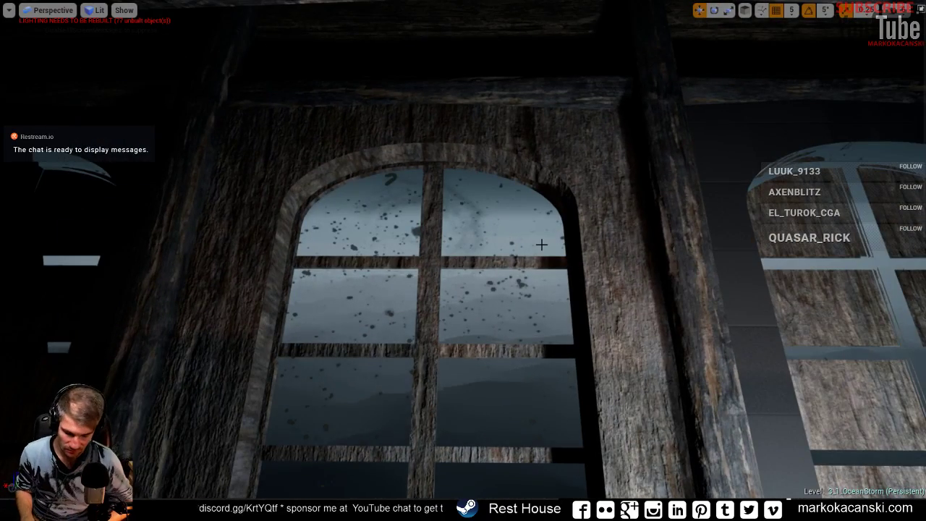
key(alt+p)
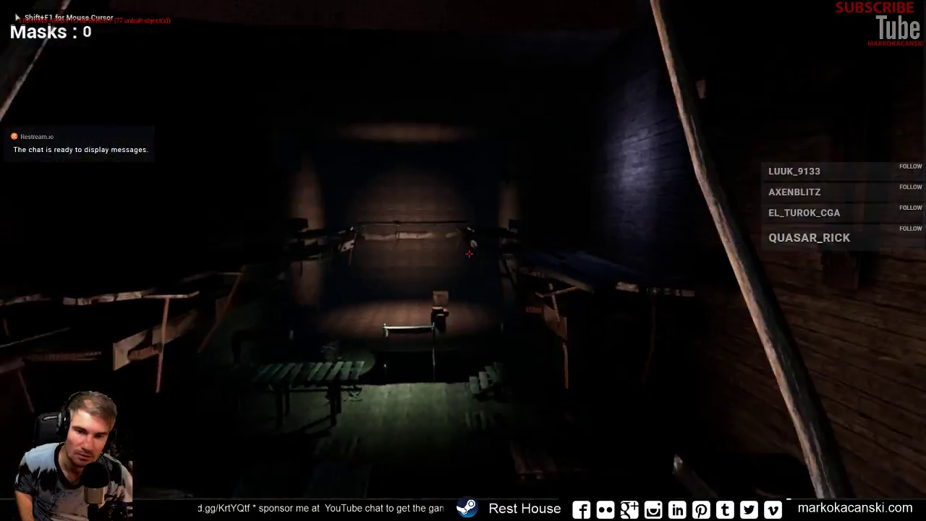
- Walk up to the window panes in game, stop playing, and frame all three arched windows
key(w)
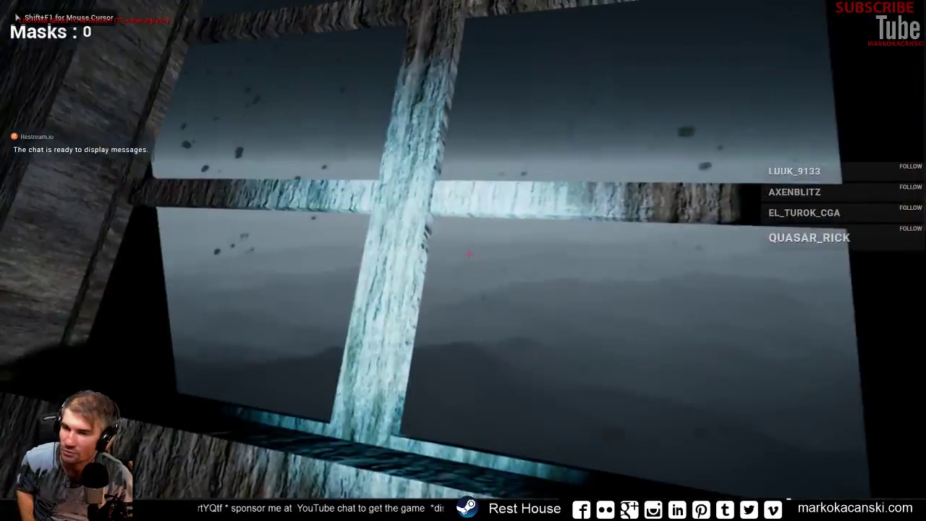
key(w)
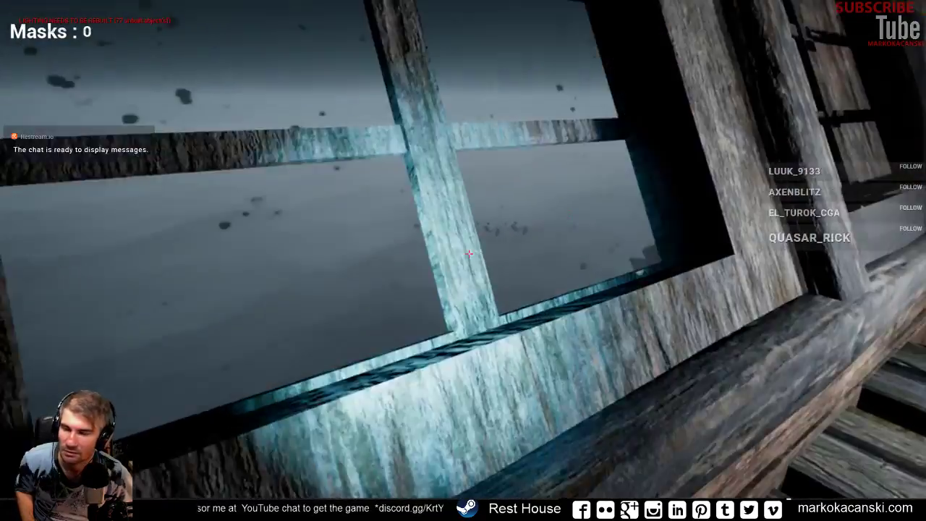
key(w)
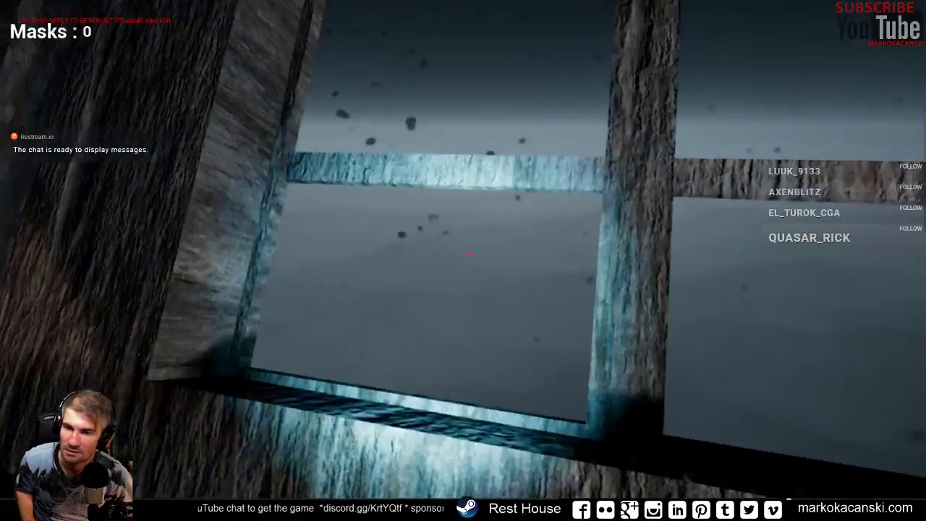
key(e)
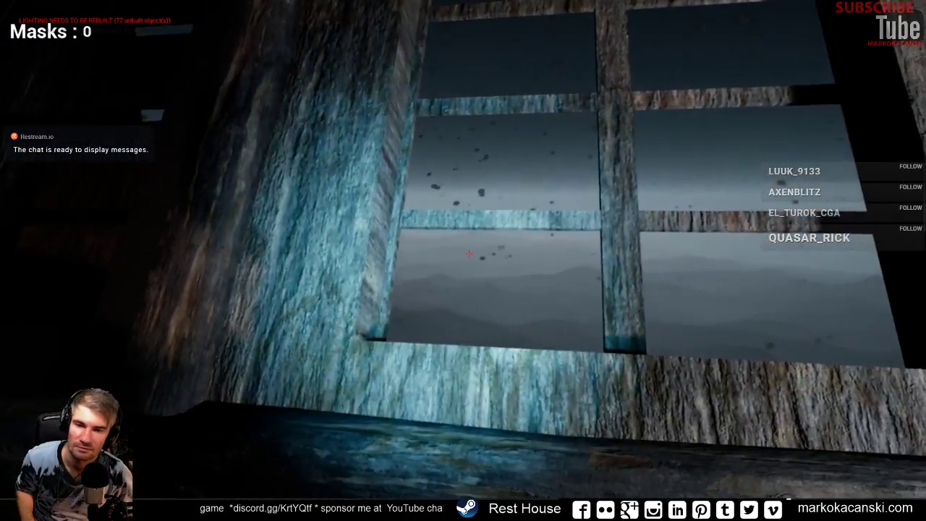
key(Escape)
right_drag(541, 277, 542, 239)
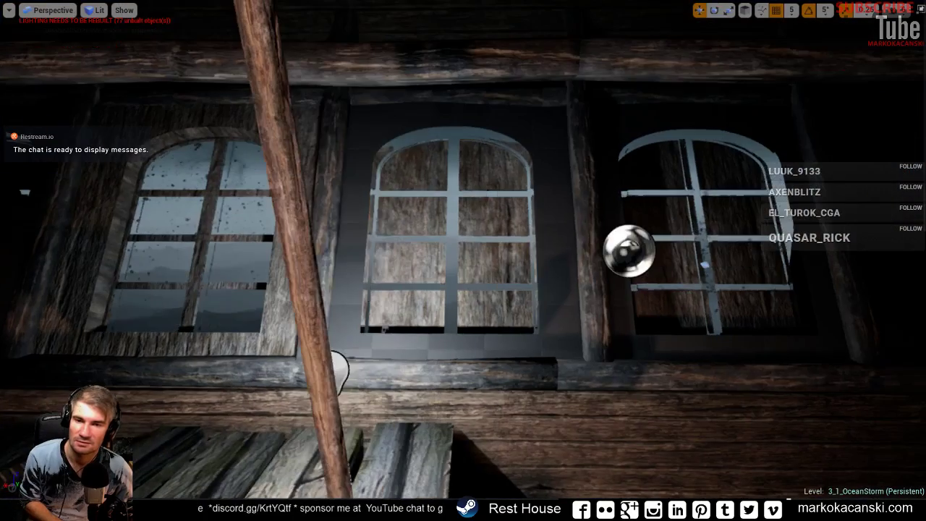
- Assign MI_BasicMetal to Element 0 of the left dirty-glass window, ShipWindow4
key(F11)
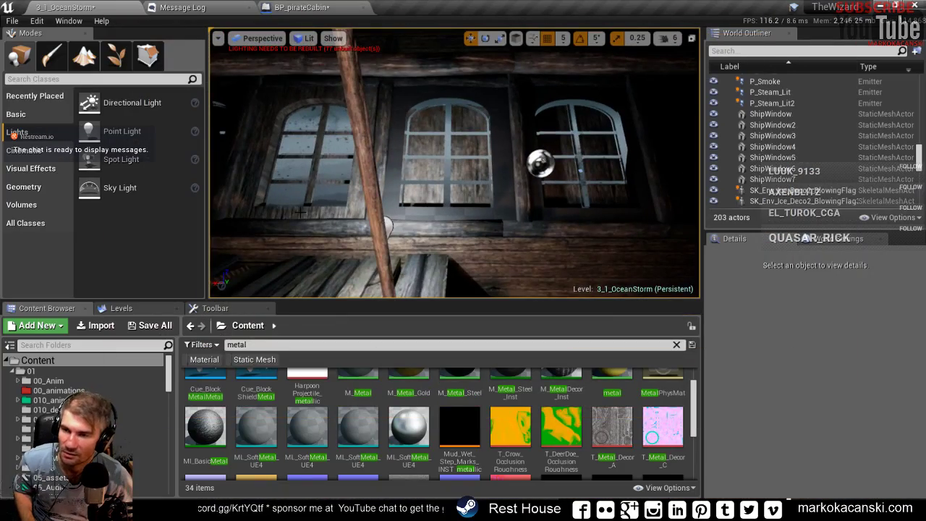
click(300, 211)
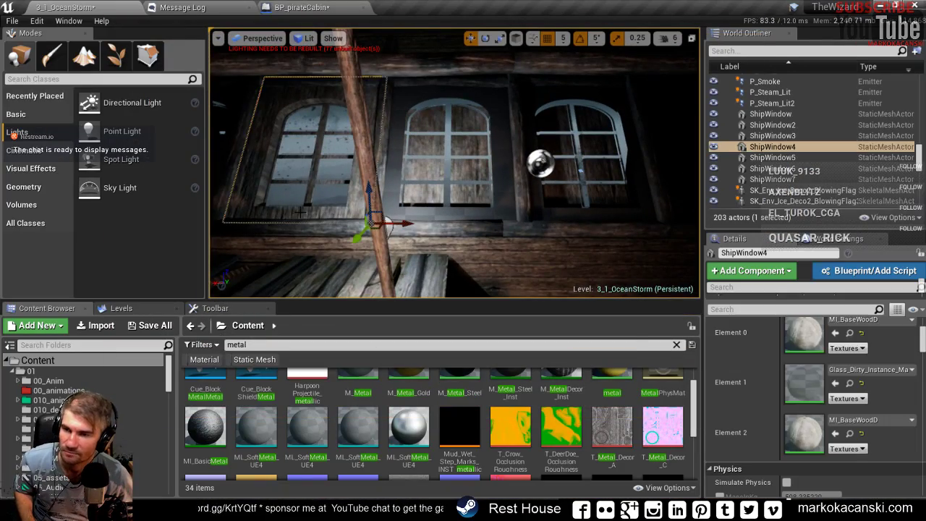
click(182, 446)
click(836, 333)
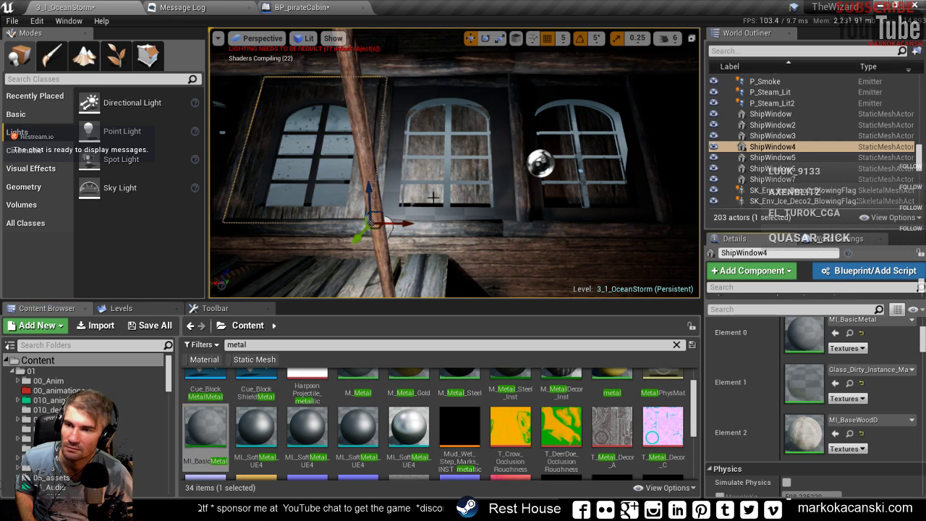
- Open the MI_BasicMetal material editor, close it again, and centre the view on ShipWindow4
key(f)
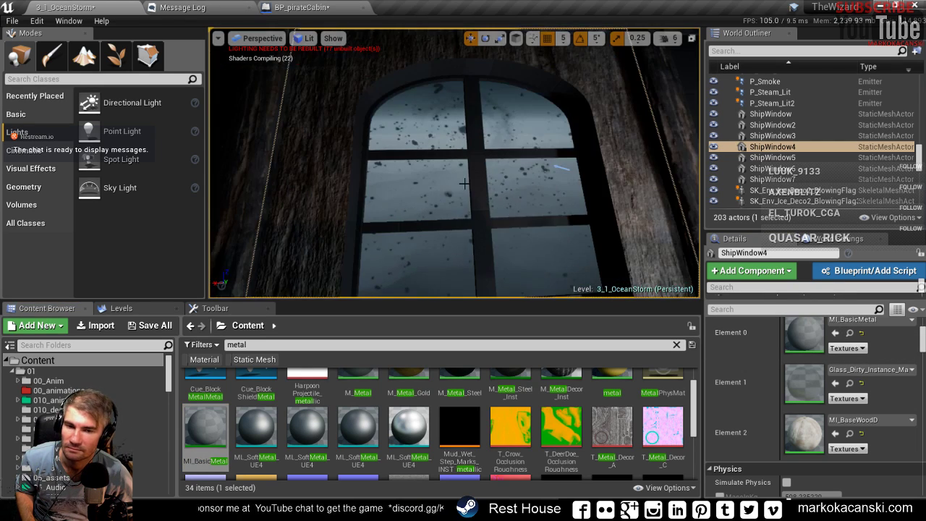
scroll(464, 183, down, 2)
scroll(464, 183, down, 2)
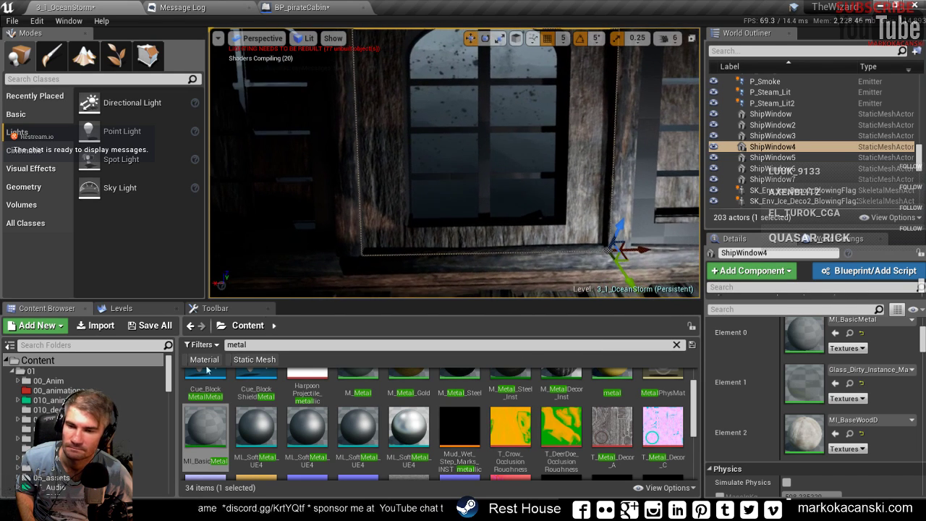
double_click(207, 426)
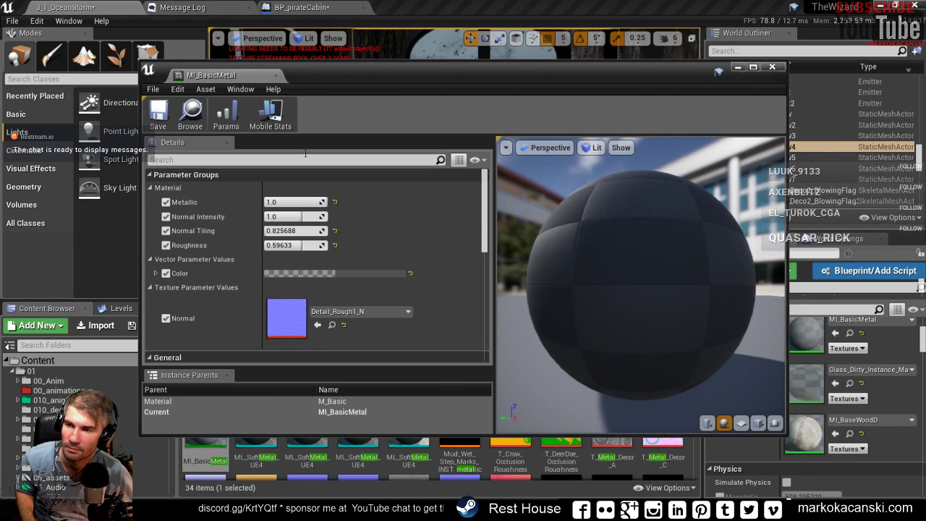
click(772, 66)
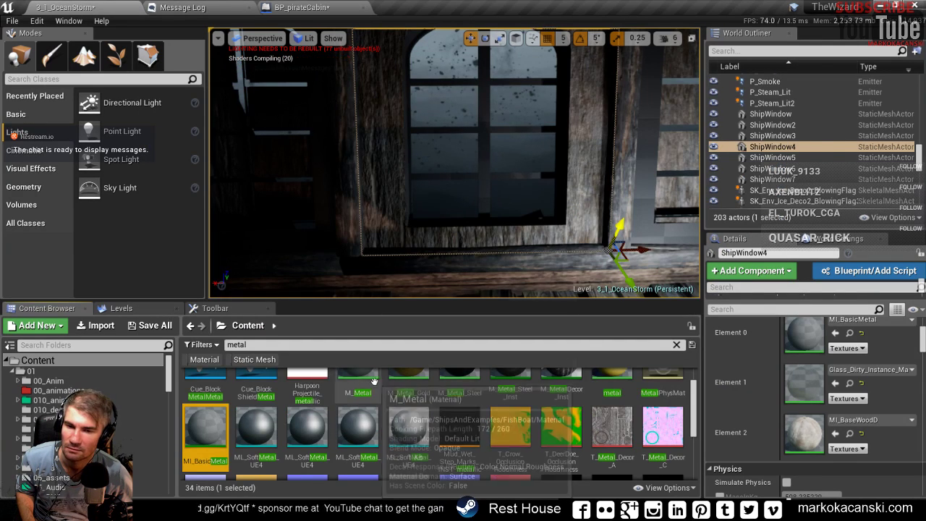
scroll(474, 422, down, 3)
scroll(350, 419, up, 3)
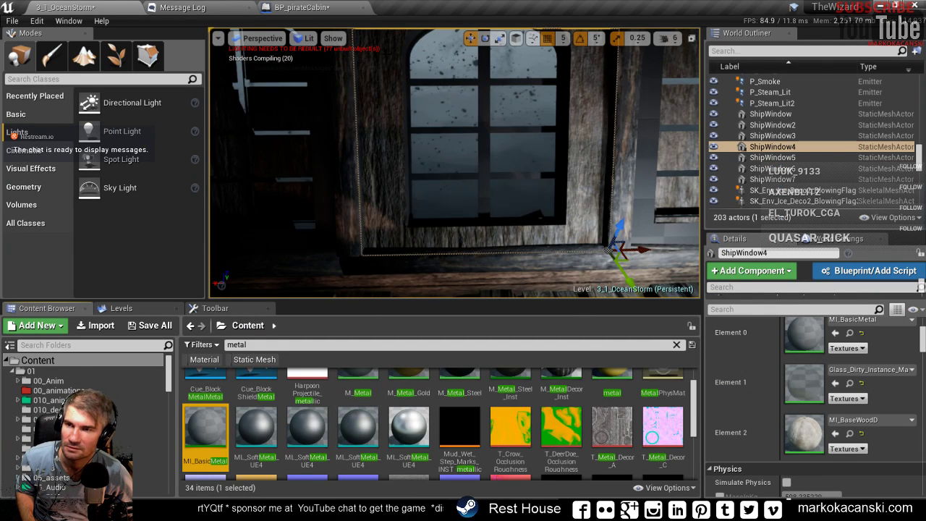
key(f)
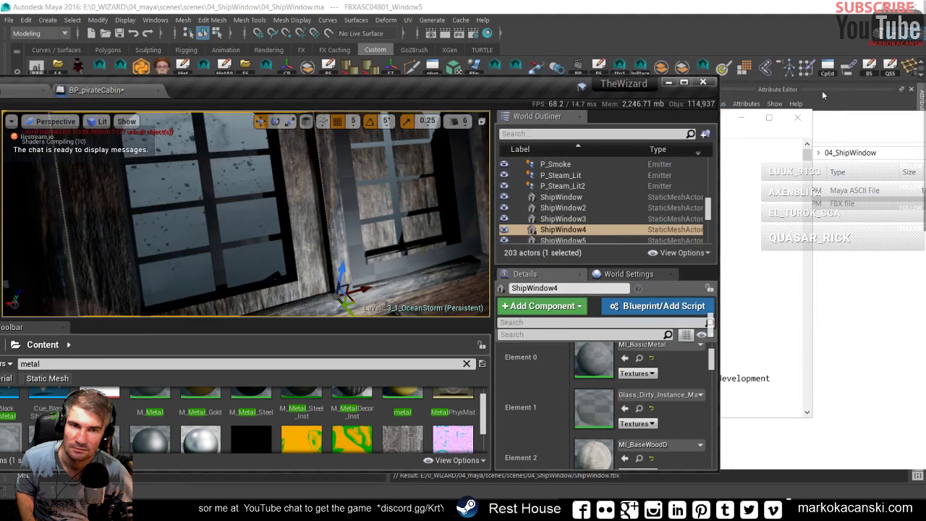
- Close the to-do notes at the save prompt and minimize the 04_ShipWindow folder and Maya
click(797, 117)
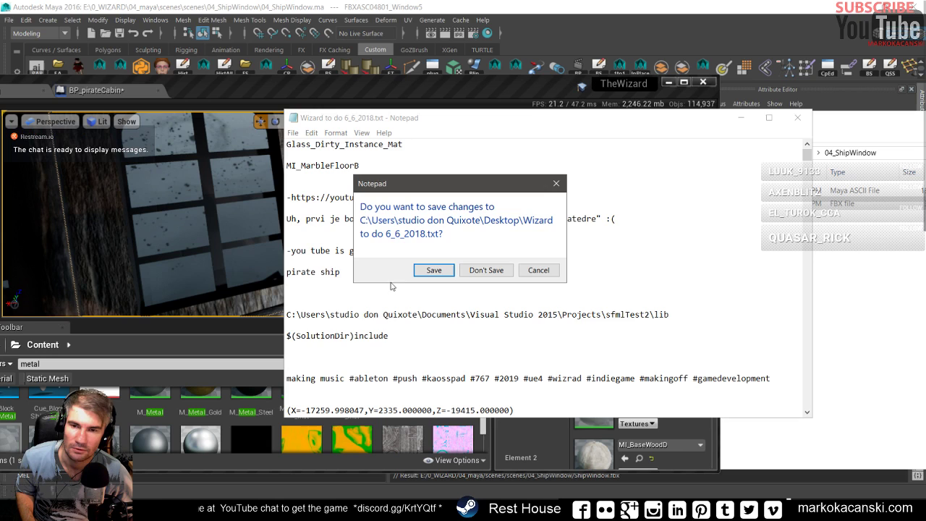
click(432, 270)
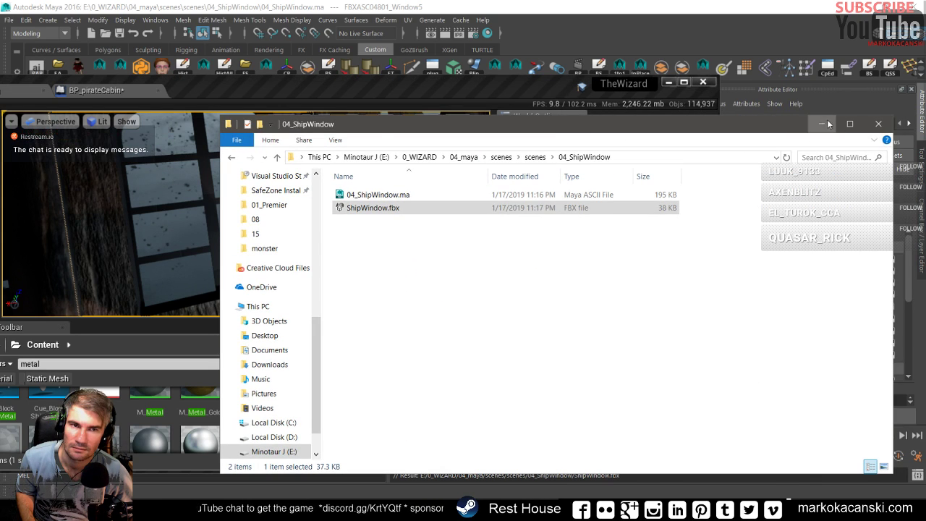
click(822, 123)
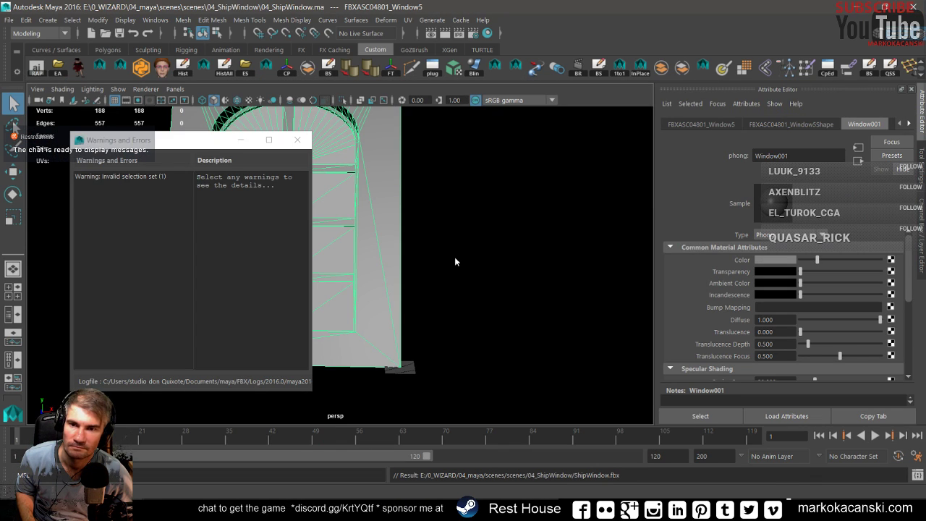
click(884, 7)
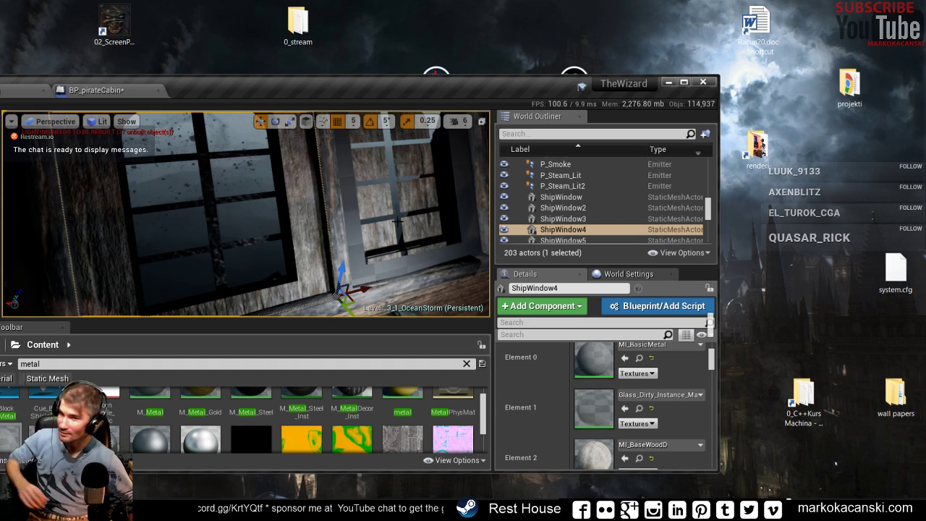
- Maximize Unreal, frame the left window, and put M_Metal_Gold on ShipWindow4's Element 0
click(683, 82)
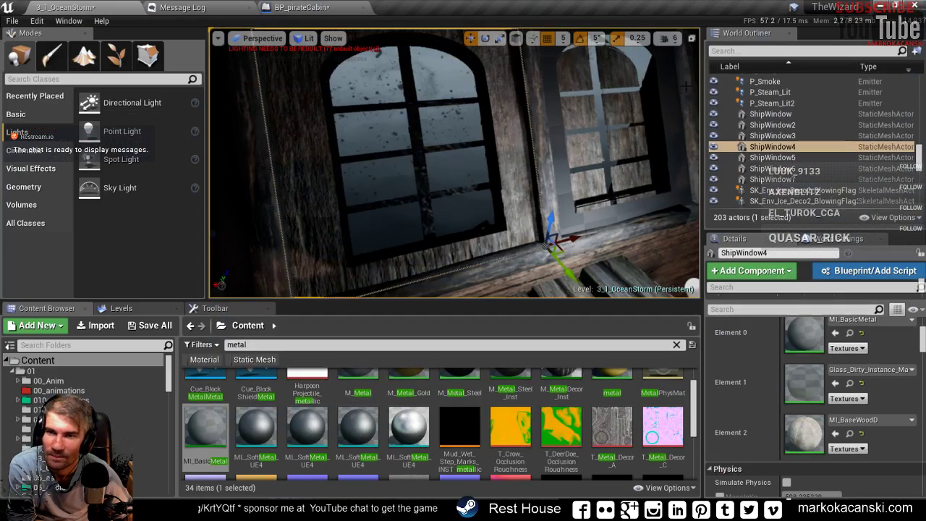
right_drag(507, 174, 529, 179)
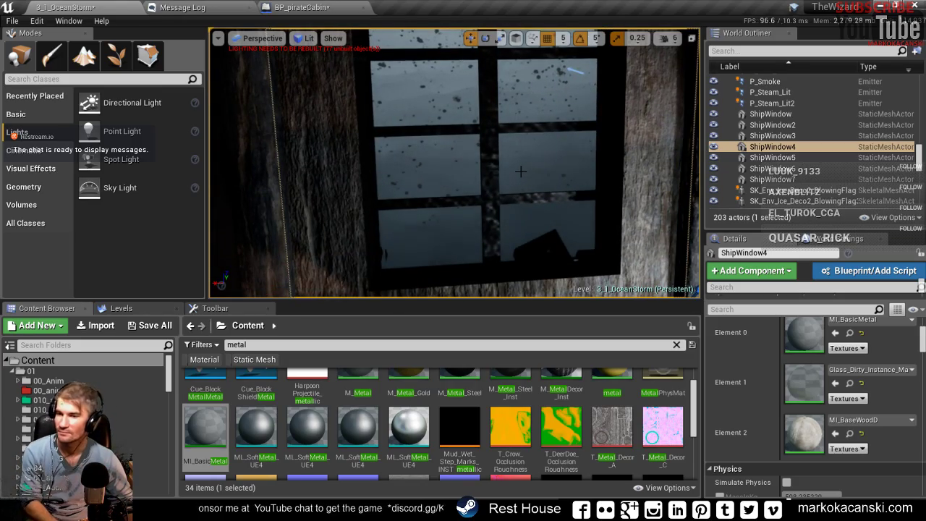
key(F11)
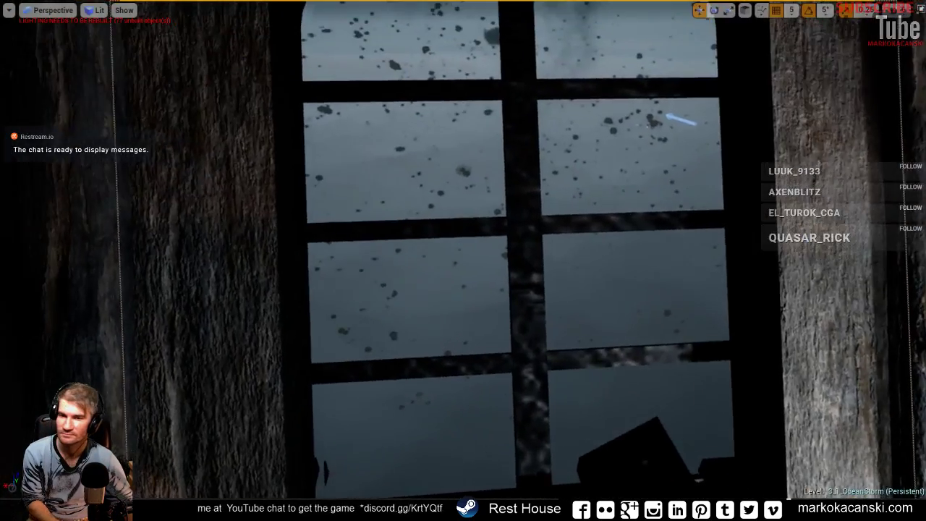
scroll(534, 194, down, 3)
scroll(534, 193, up, 5)
scroll(534, 194, down, 4)
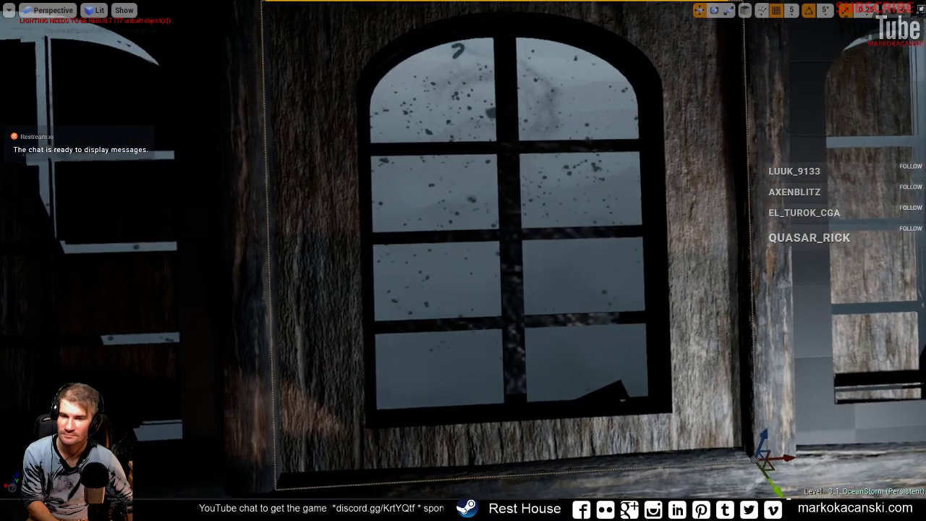
right_drag(534, 194, 538, 240)
key(F11)
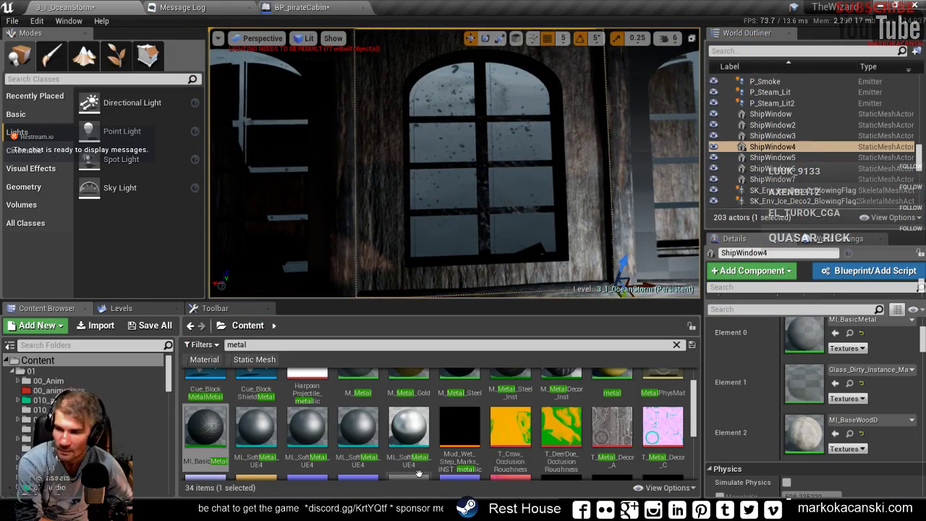
scroll(409, 427, up, 1)
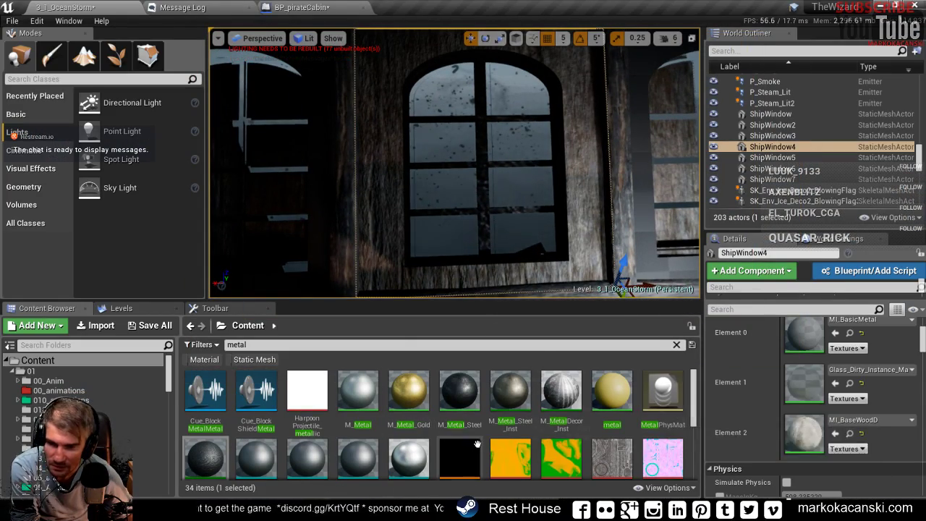
click(409, 395)
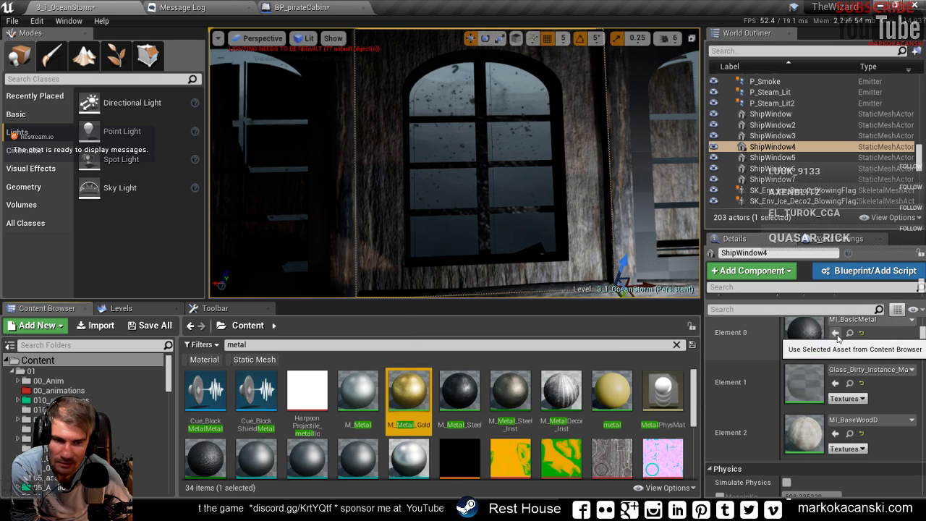
click(835, 333)
- Move over to the right window, ShipWindow3, and give its Element 0 M_Metal_Gold
mouse_move(535, 157)
right_down()
mouse_move(478, 191)
mouse_move(460, 183)
mouse_move(466, 171)
mouse_move(526, 210)
right_up()
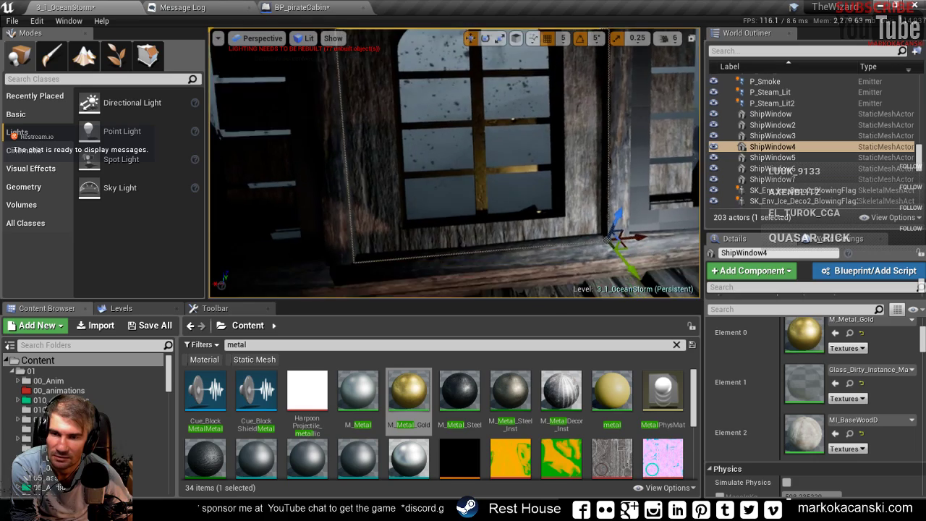
right_drag(455, 162, 434, 167)
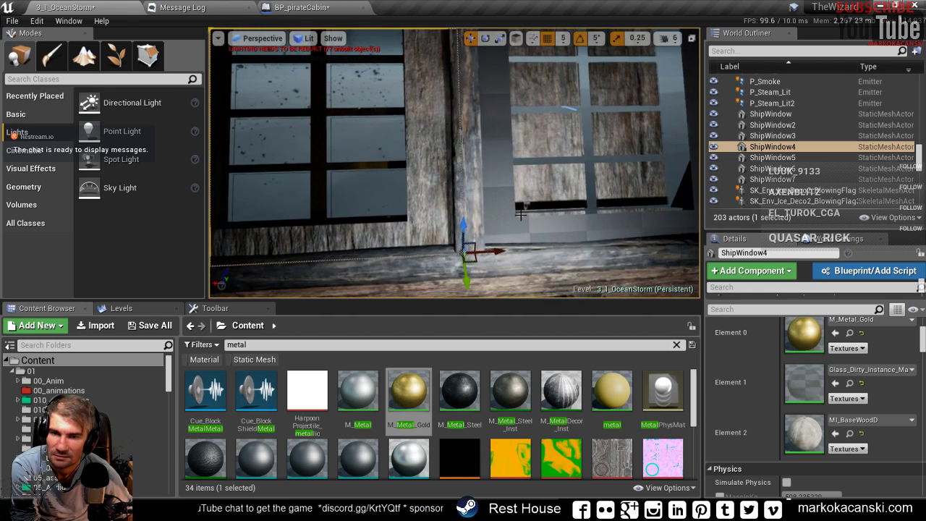
right_drag(513, 181, 512, 181)
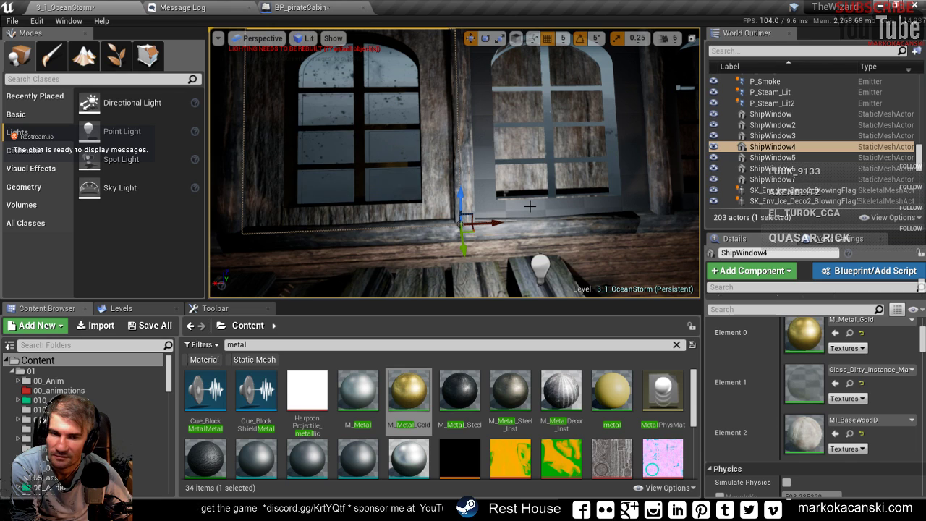
key(Up)
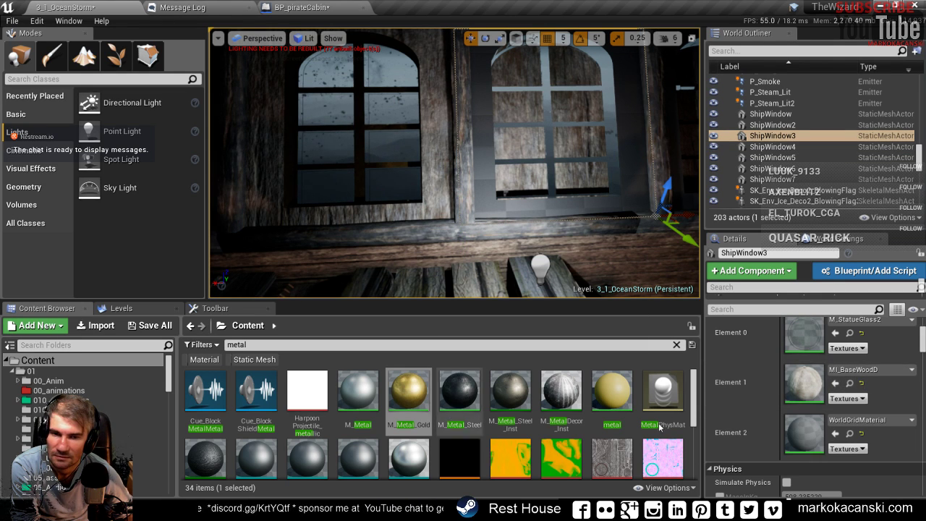
click(356, 217)
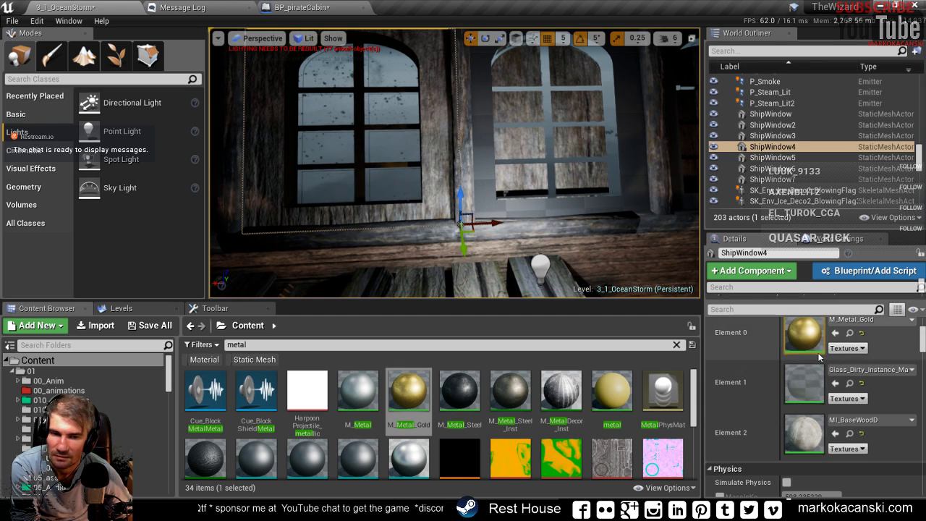
click(530, 202)
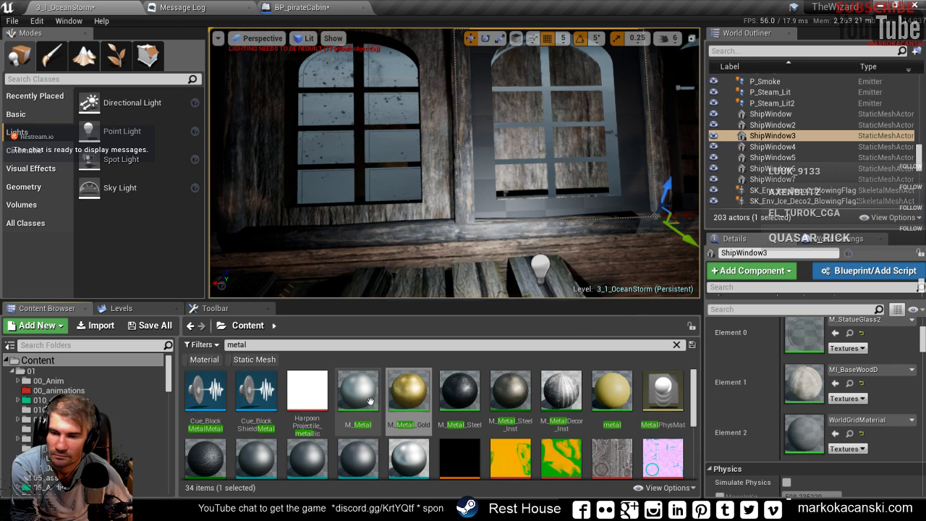
drag(409, 393, 804, 334)
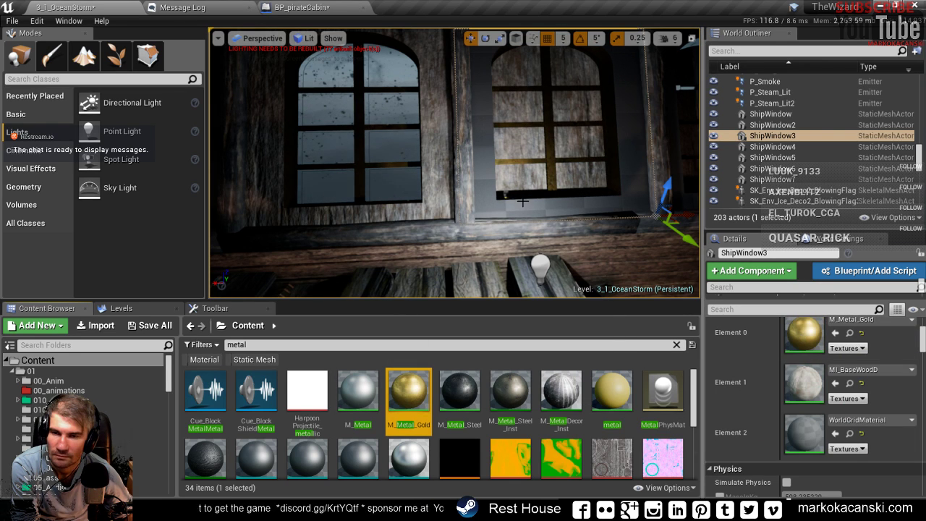
- Assign MI_BaseWoodD to ShipWindow3's Element 2 for a wooden frame
click(849, 383)
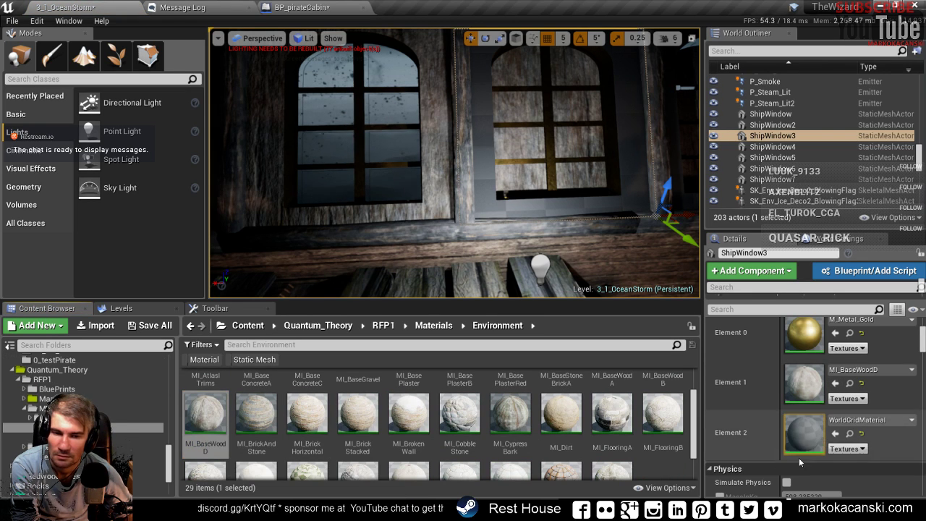
click(234, 413)
drag(234, 414, 804, 433)
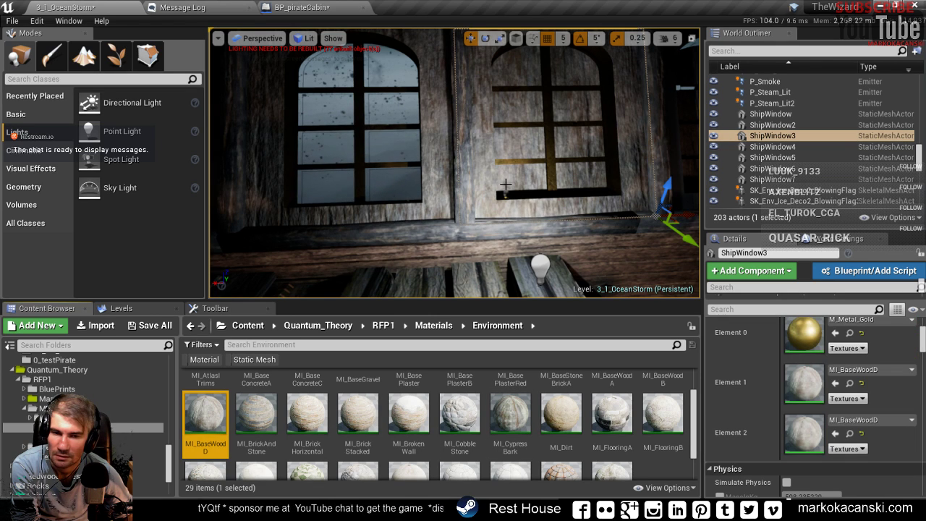
- Apply Glass_Dirty_Instance_Mat to the right window's glass panes
click(401, 188)
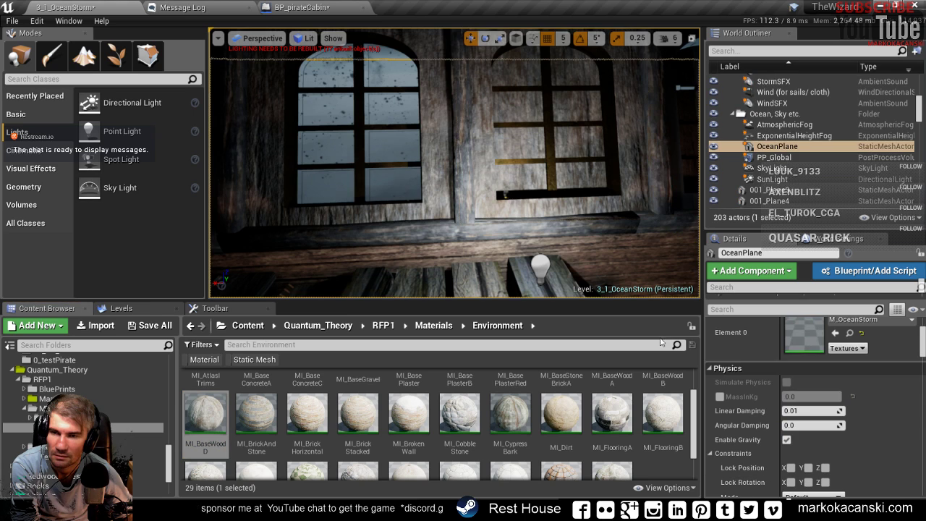
scroll(853, 352, up, 3)
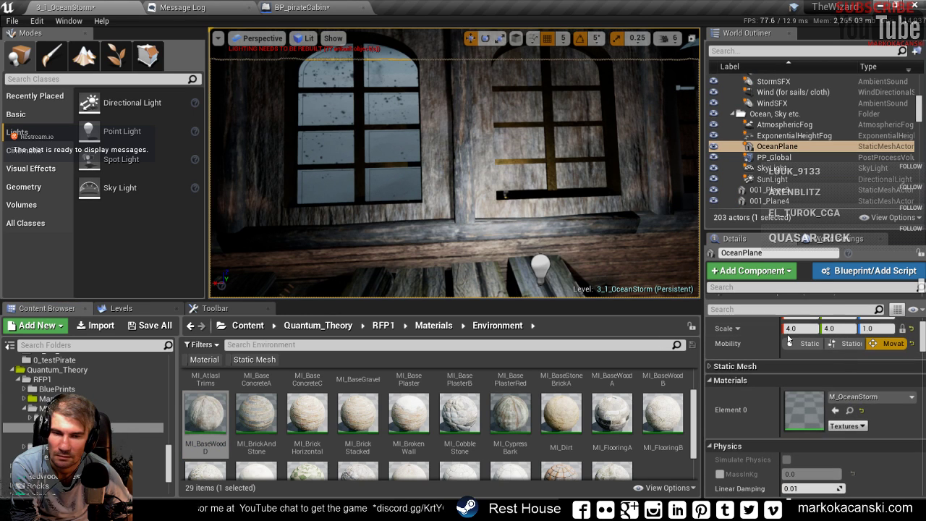
click(429, 151)
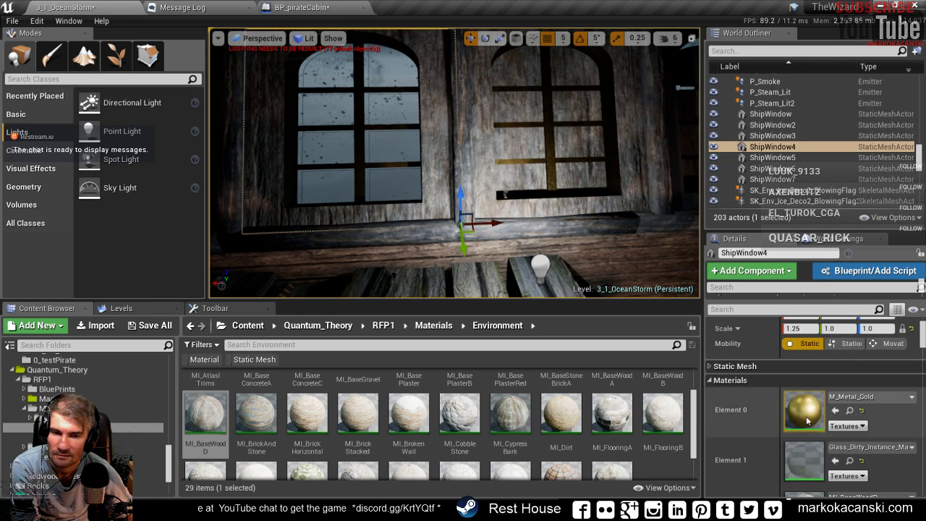
click(849, 461)
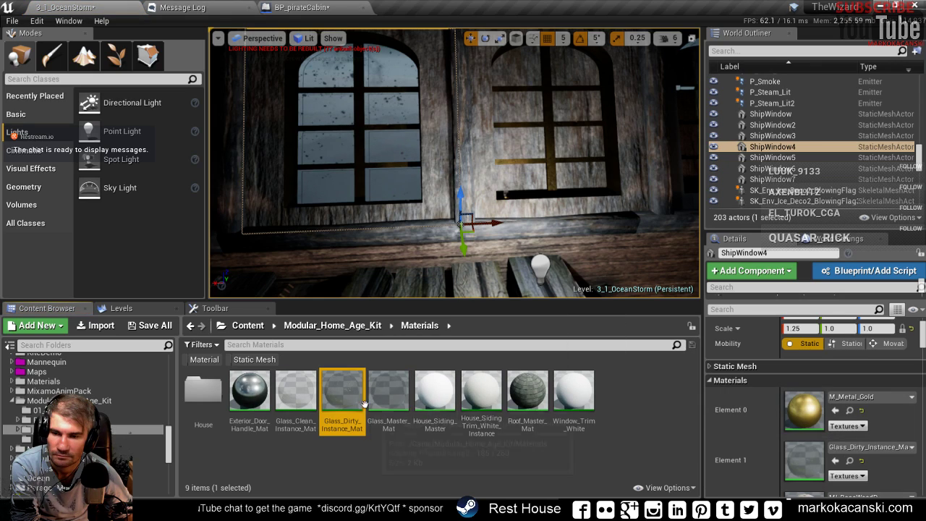
mouse_move(342, 397)
mouse_down()
mouse_move(515, 271)
mouse_move(522, 177)
mouse_up()
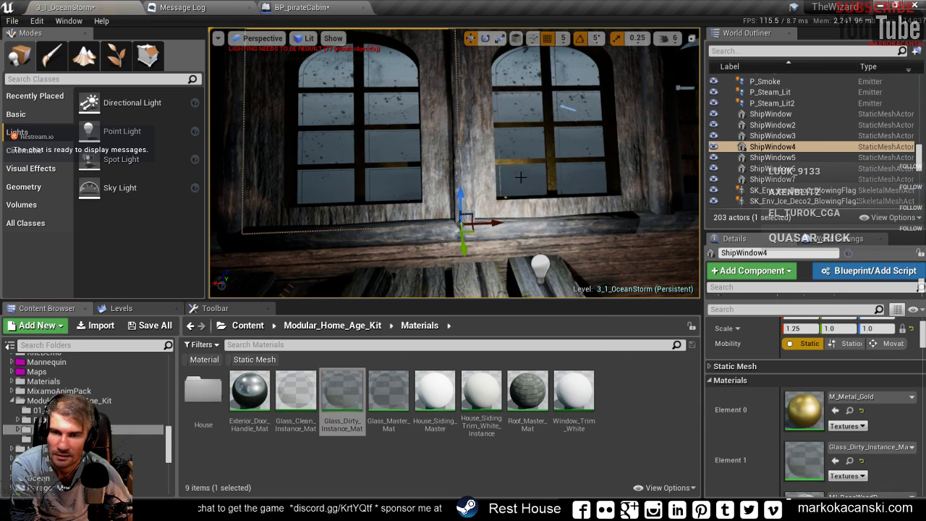
- Delete the right-hand arched window and copy the middle window into the empty opening
scroll(500, 173, up, 3)
scroll(500, 173, down, 5)
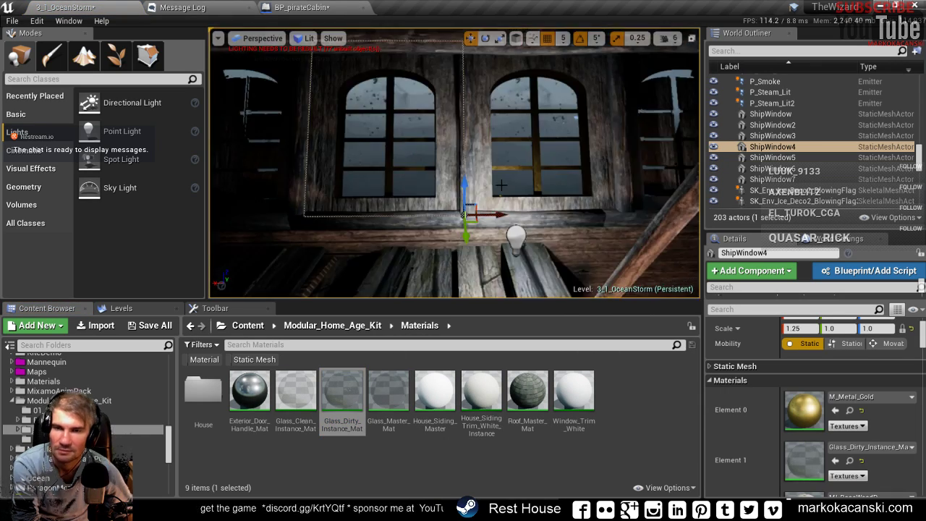
right_drag(504, 214, 504, 214)
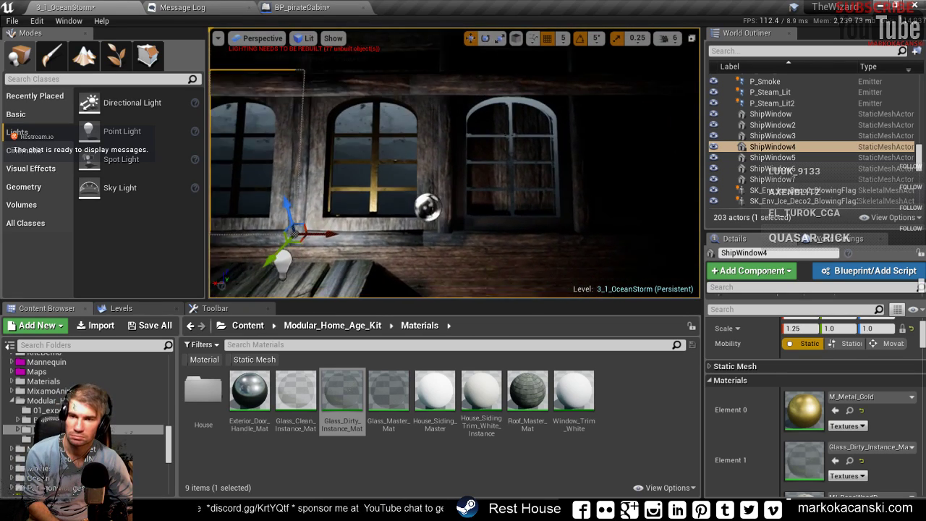
scroll(521, 187, up, 5)
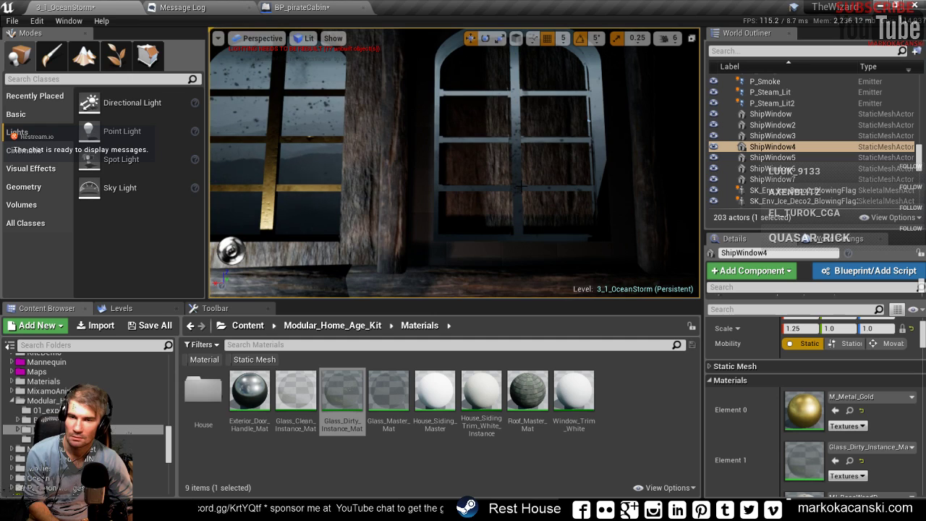
scroll(511, 172, down, 6)
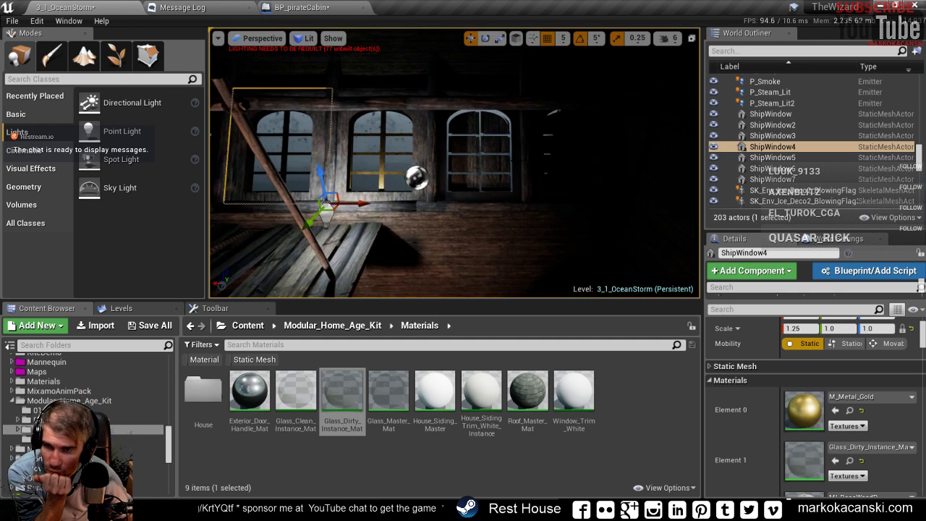
right_drag(504, 214, 505, 214)
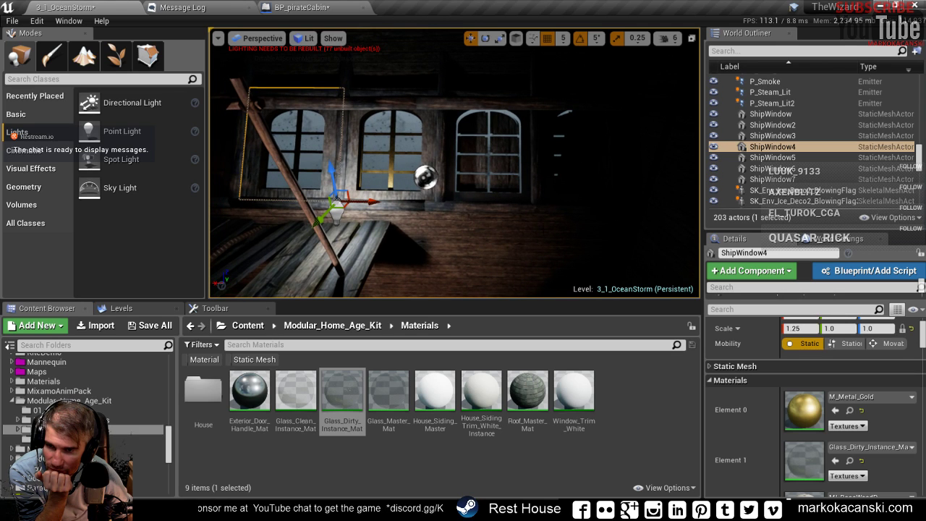
click(489, 159)
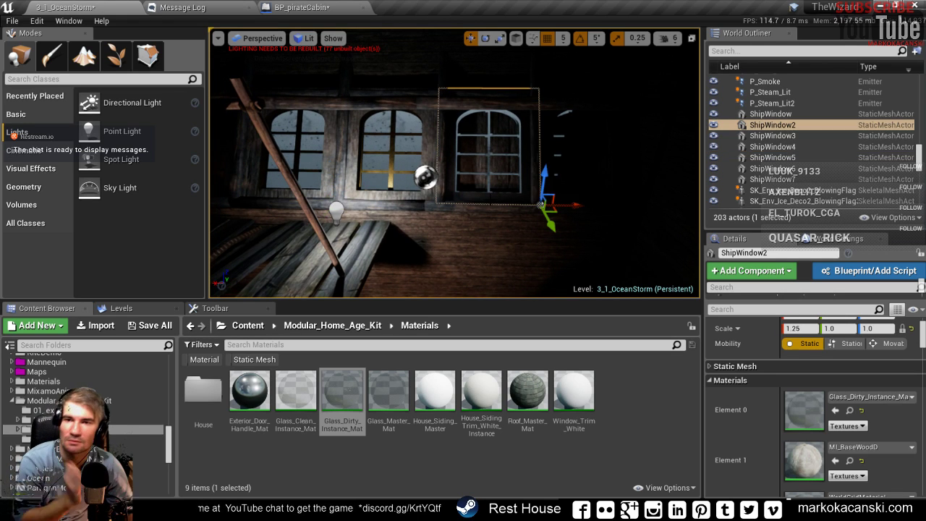
key(Delete)
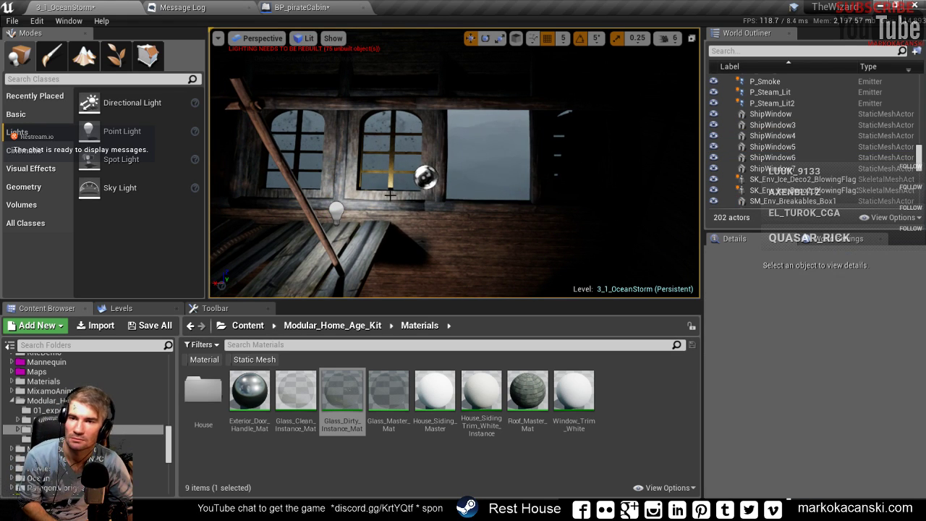
click(390, 194)
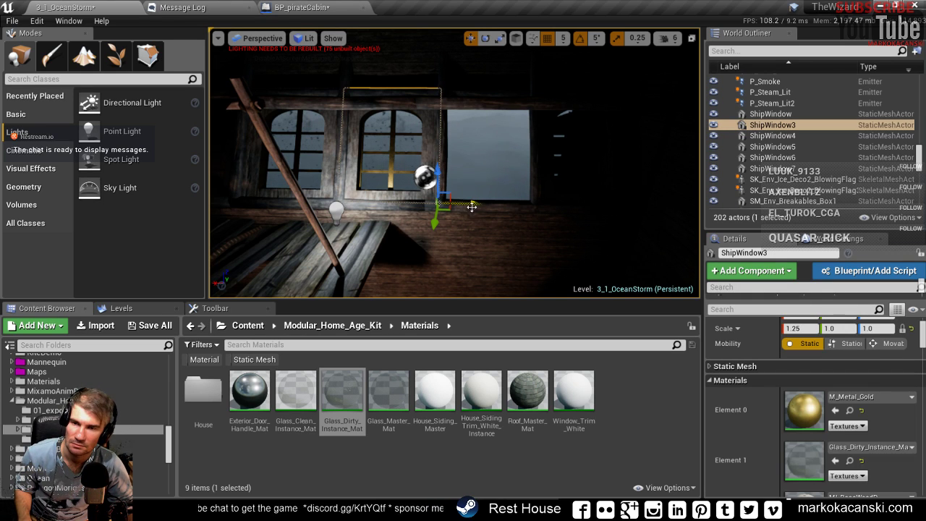
mouse_move(471, 205)
alt+mouse_down()
mouse_move(590, 204)
mouse_move(581, 204)
alt+mouse_up()
- Delete the old right-hand window and copy the new window into the next opening
right_drag(580, 203, 535, 205)
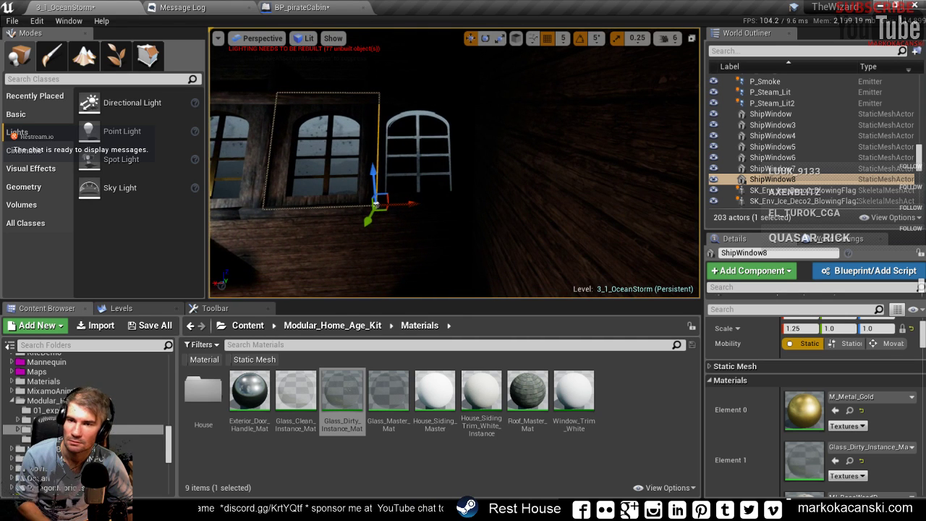
click(403, 158)
key(Delete)
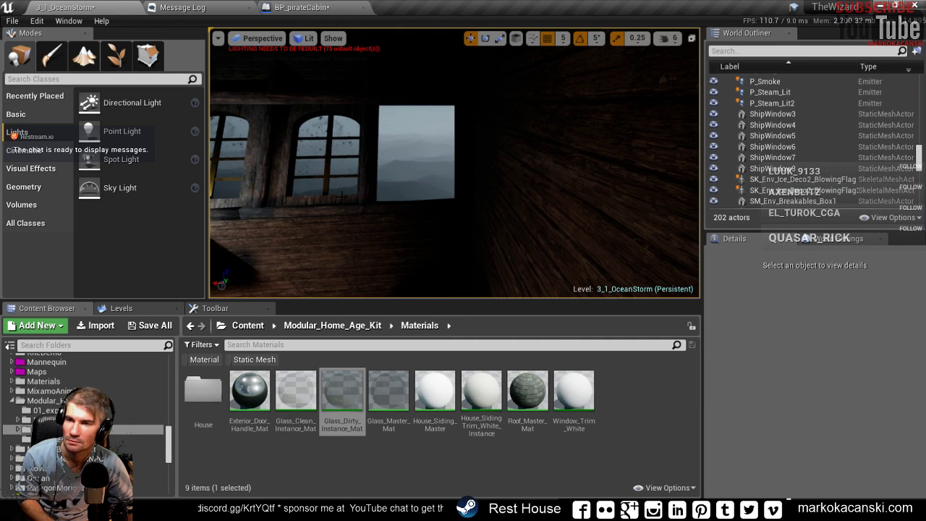
click(389, 204)
alt+drag(403, 205, 505, 209)
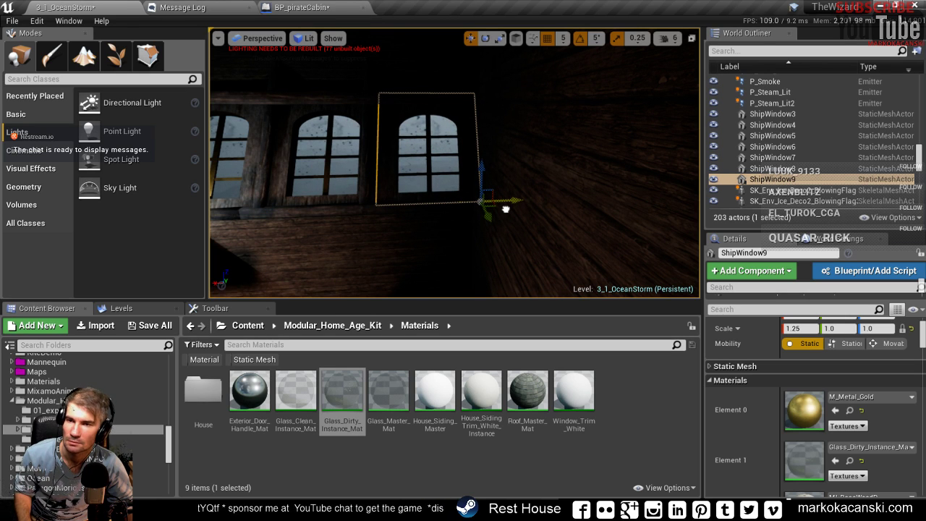
key(Escape)
- Delete the leftover flat window, then try sliding the middle window left and undo it
right_drag(454, 163, 455, 163)
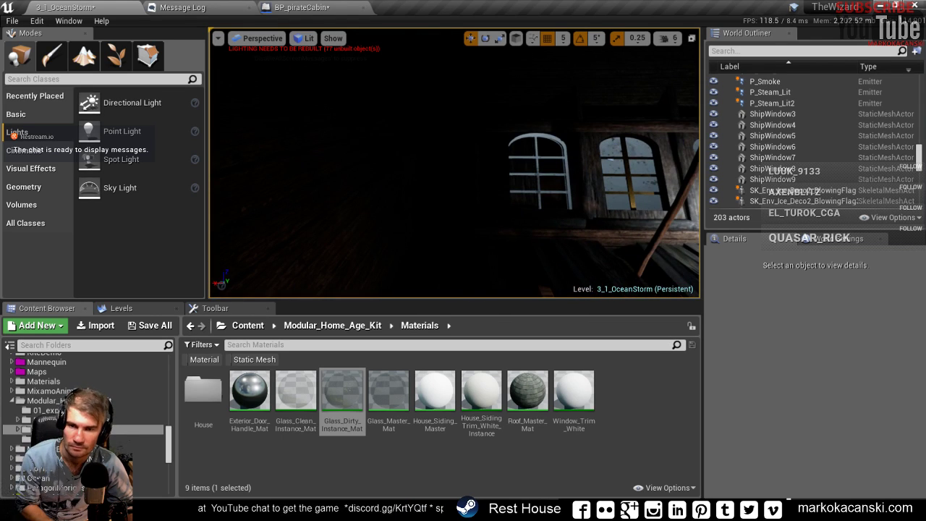
click(454, 163)
click(612, 207)
key(Delete)
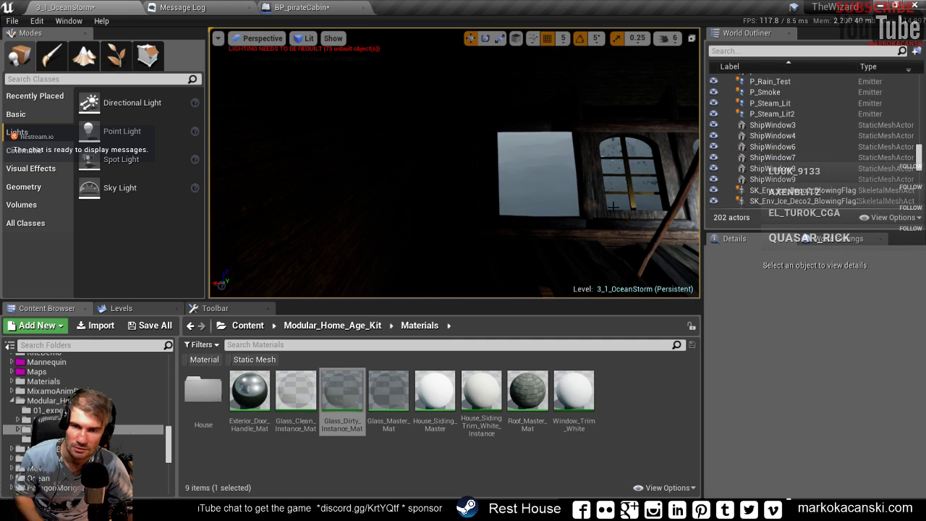
click(639, 208)
right_drag(639, 237, 636, 238)
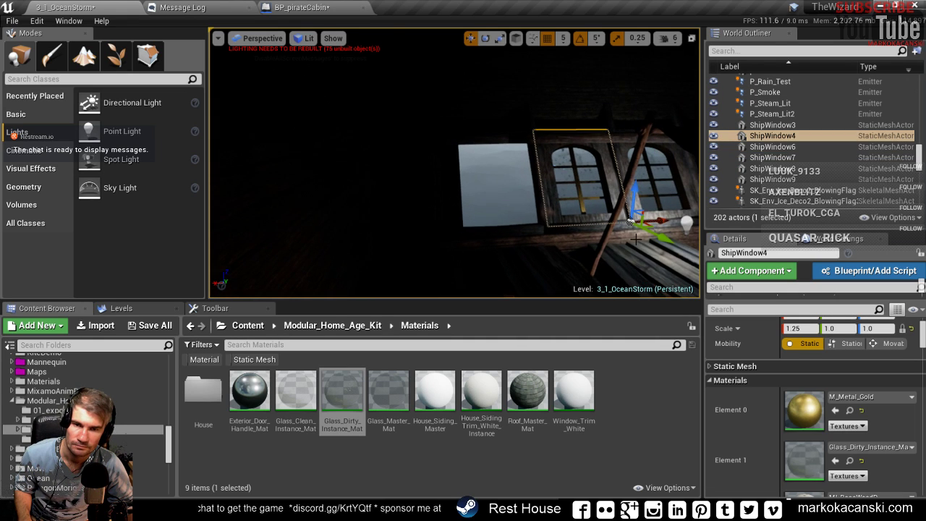
drag(665, 222, 555, 219)
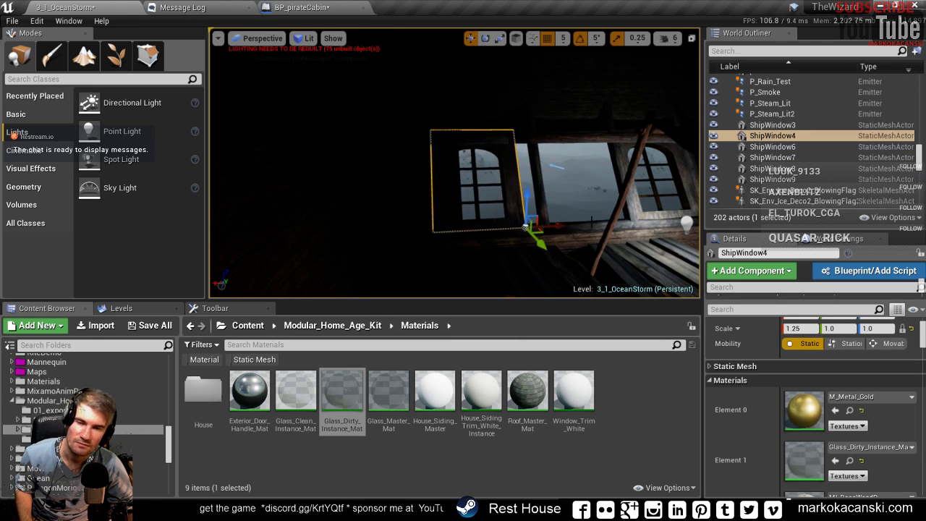
key(ctrl+z)
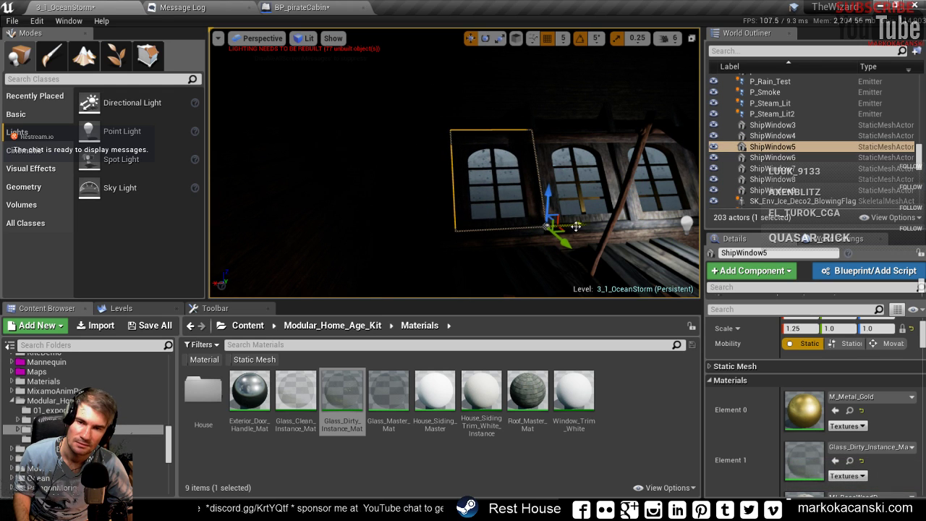
key(Escape)
- Fly the fullscreen viewport around the cabin to review the new arched windows
mouse_move(576, 226)
right_down()
mouse_move(507, 231)
mouse_move(477, 218)
right_up()
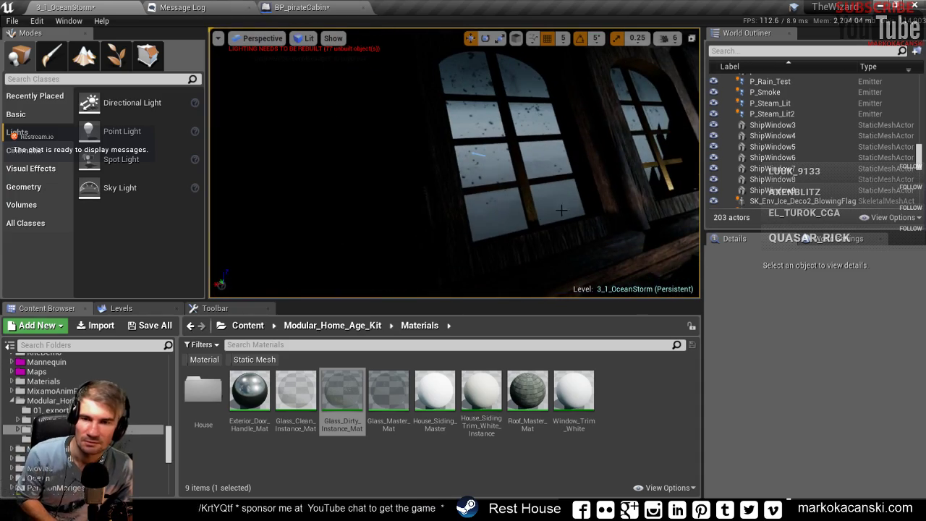
right_drag(561, 209, 542, 176)
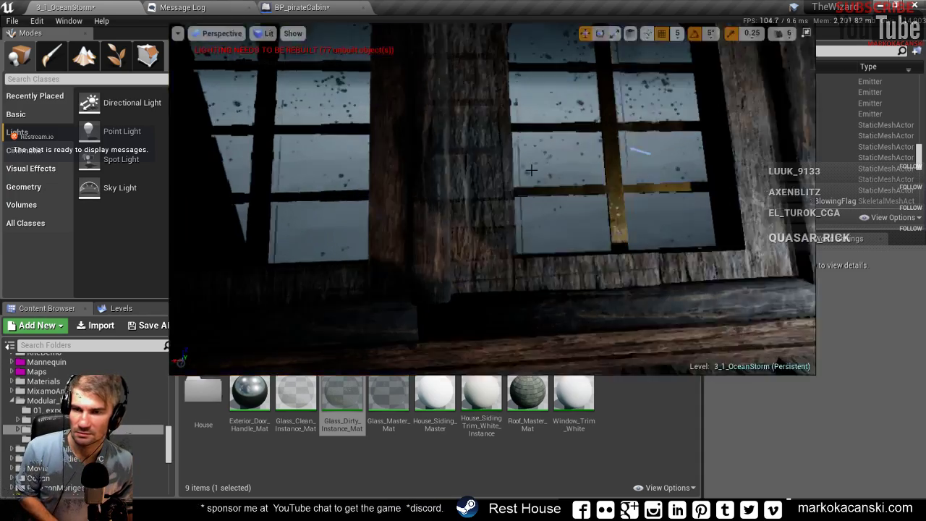
key(F11)
mouse_move(542, 175)
right_down()
mouse_move(506, 217)
mouse_move(463, 210)
mouse_move(562, 166)
mouse_move(463, 217)
mouse_move(434, 189)
mouse_move(499, 181)
right_up()
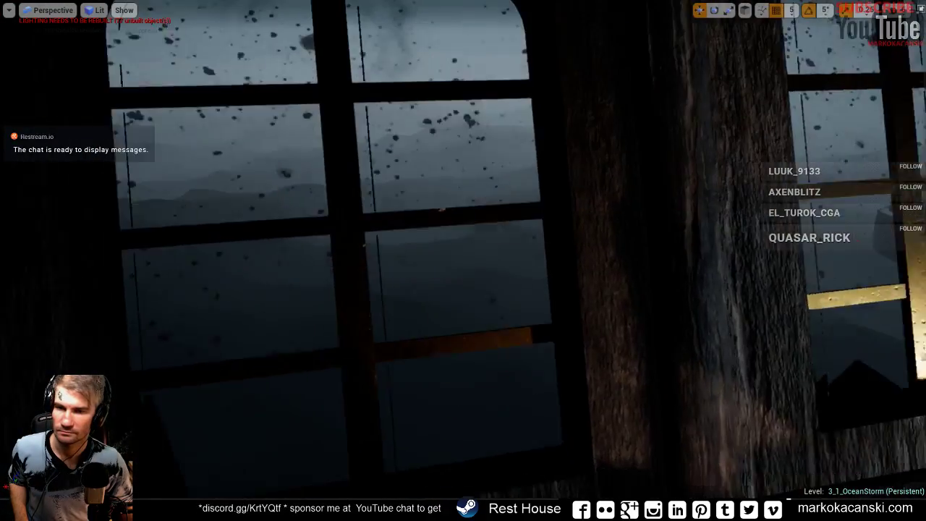
- Fly through the cabin to the windows and briefly play-test the level
mouse_move(499, 181)
right_down()
mouse_move(717, 241)
mouse_move(696, 256)
mouse_move(680, 246)
right_up()
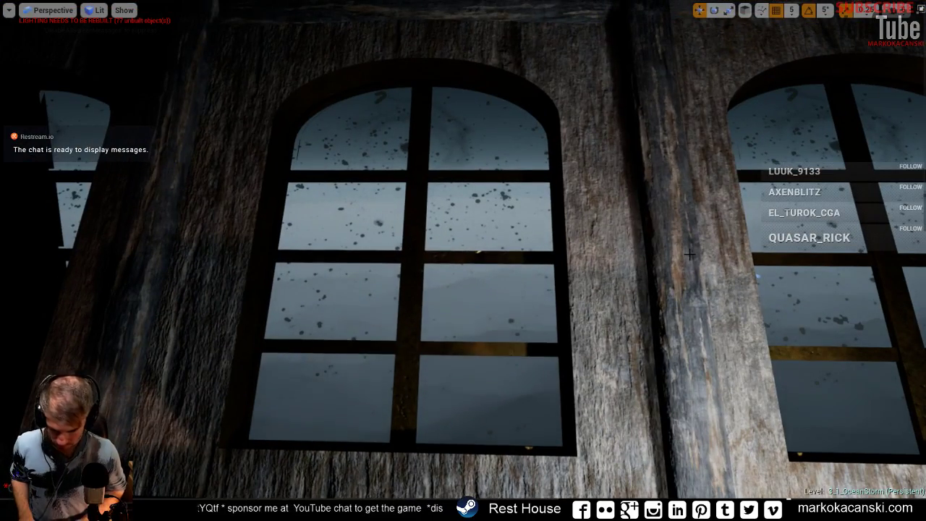
key(alt+p)
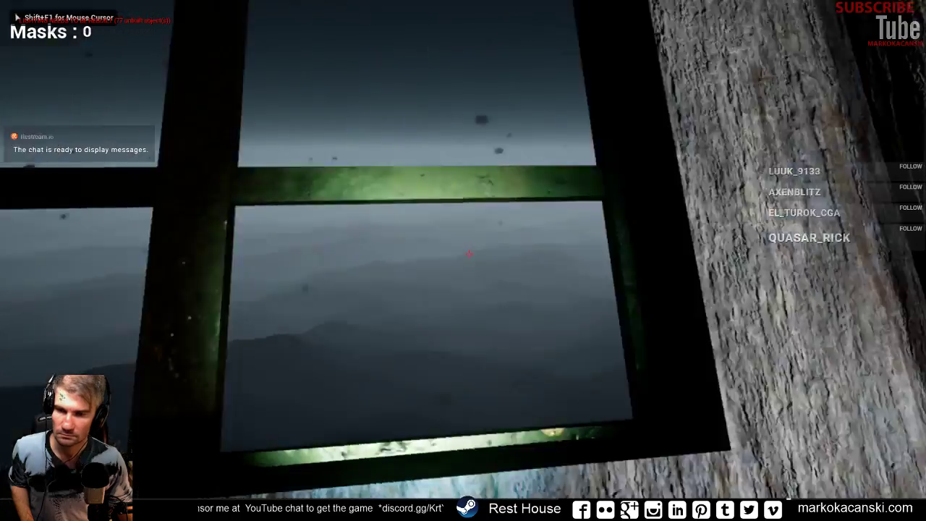
mouse_move(470, 253)
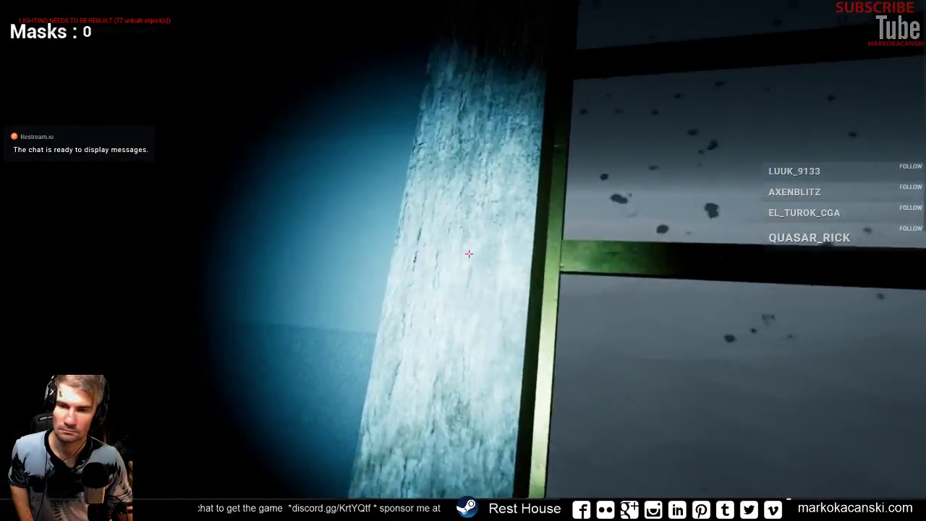
key(Escape)
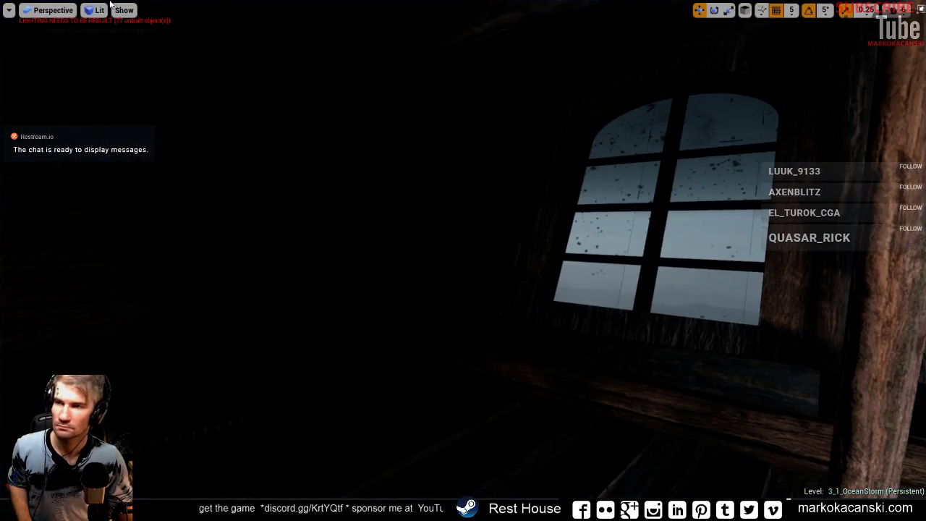
- Switch the viewport to Unlit and copy a window onto the left wall
click(95, 10)
click(105, 50)
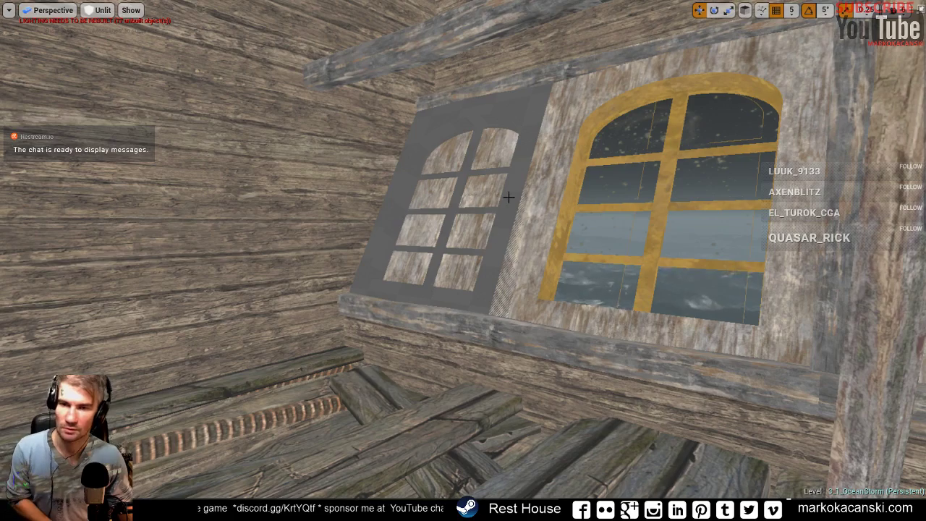
click(600, 97)
right_drag(600, 97, 742, 394)
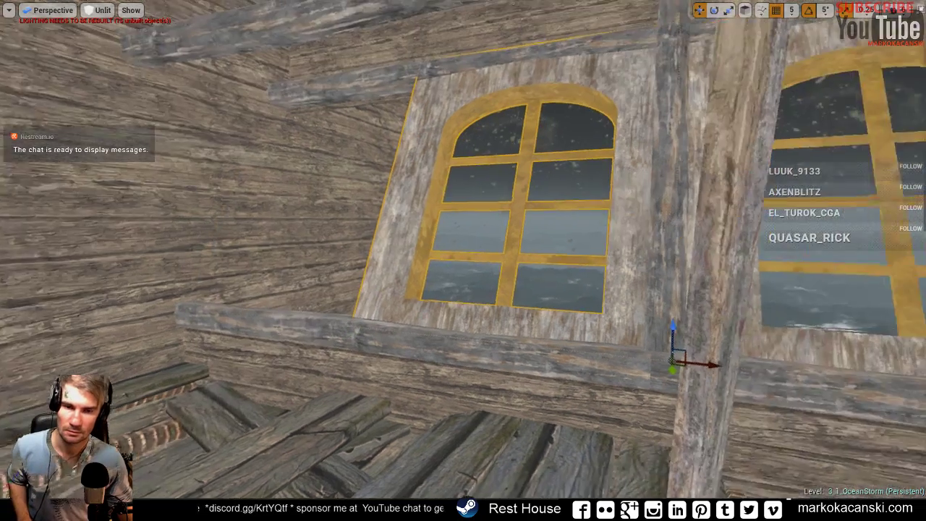
alt+drag(678, 364, 345, 322)
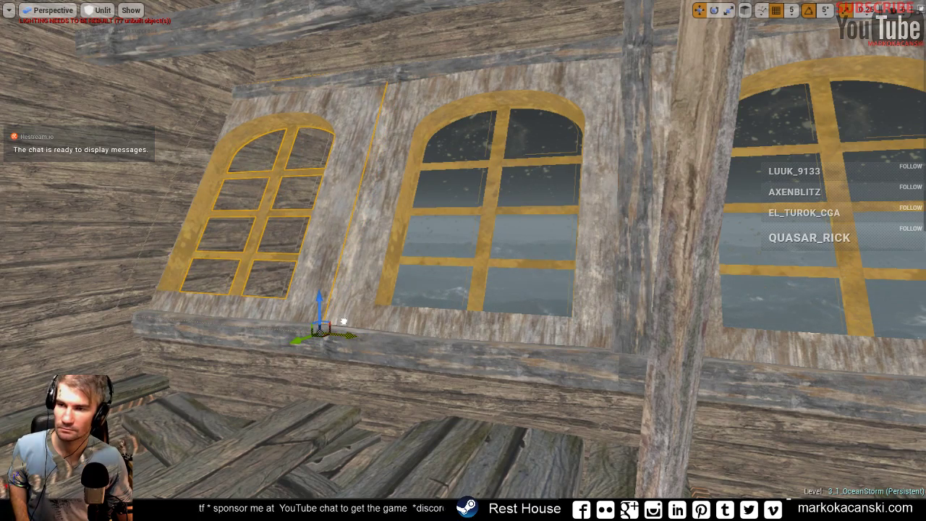
right_drag(348, 329, 348, 329)
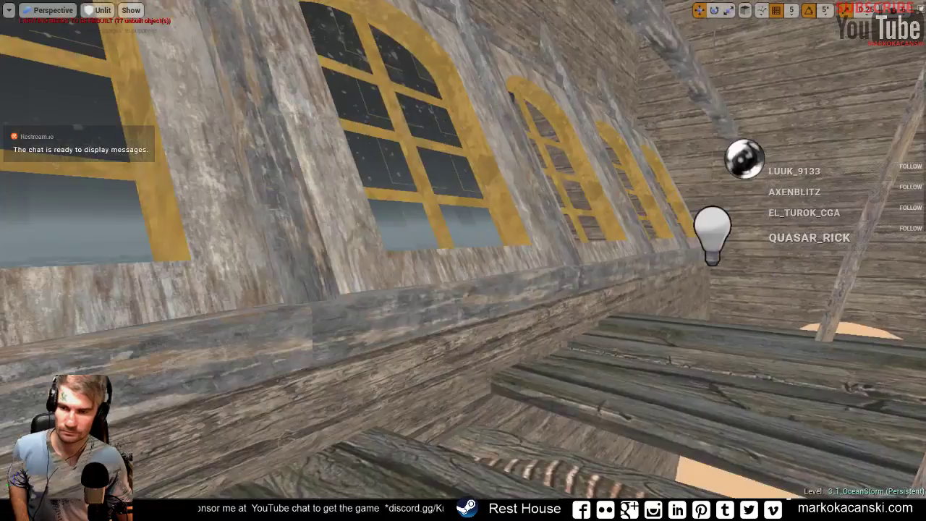
- Play the level again and walk up close to the cabin windows
key(alt+p)
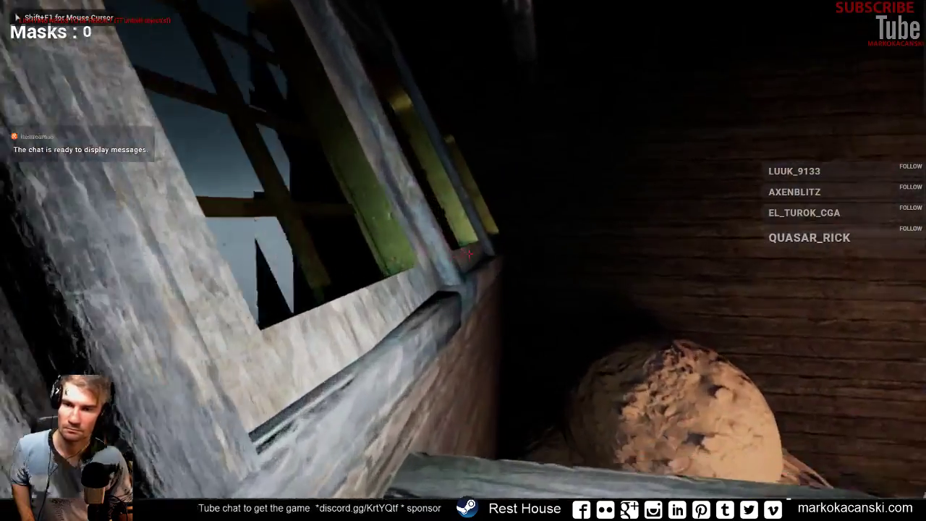
mouse_move(469, 253)
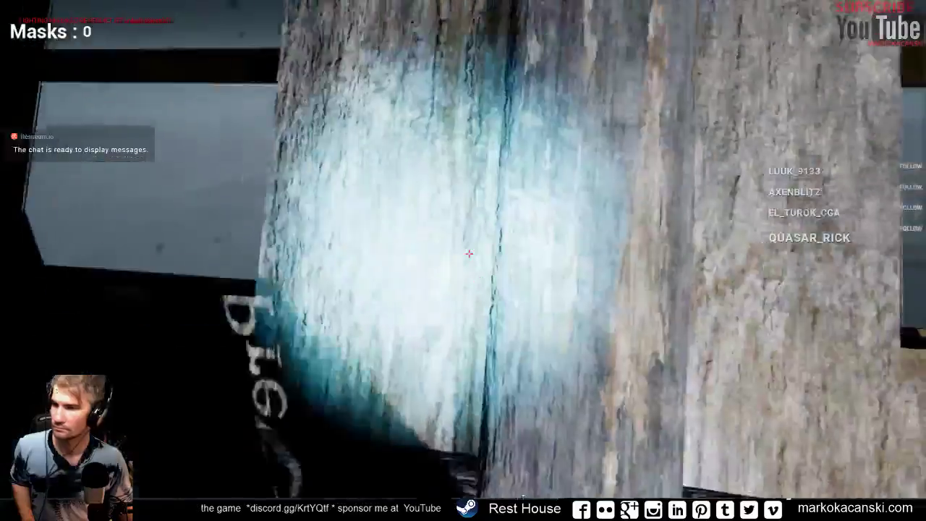
key(w)
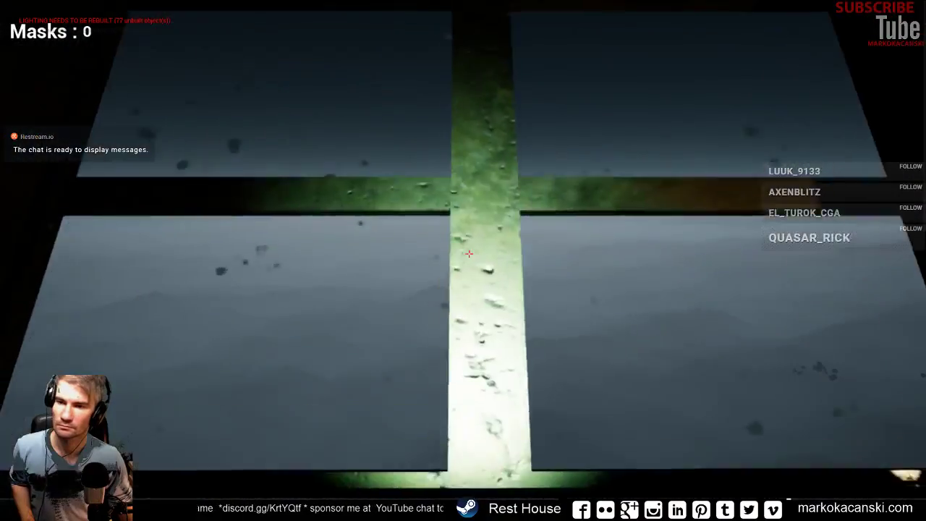
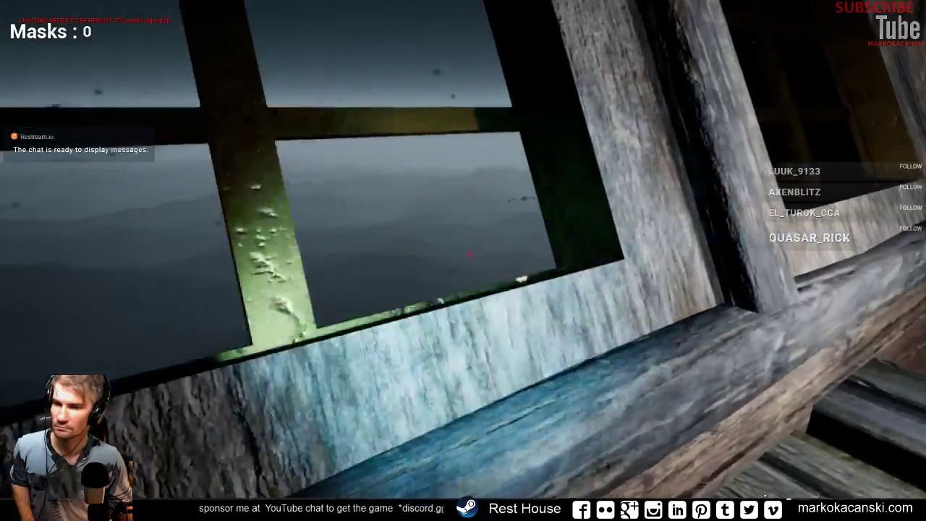
- Walk back and forth near the window and wooden beam in Play mode, then stop playtesting
key(s)
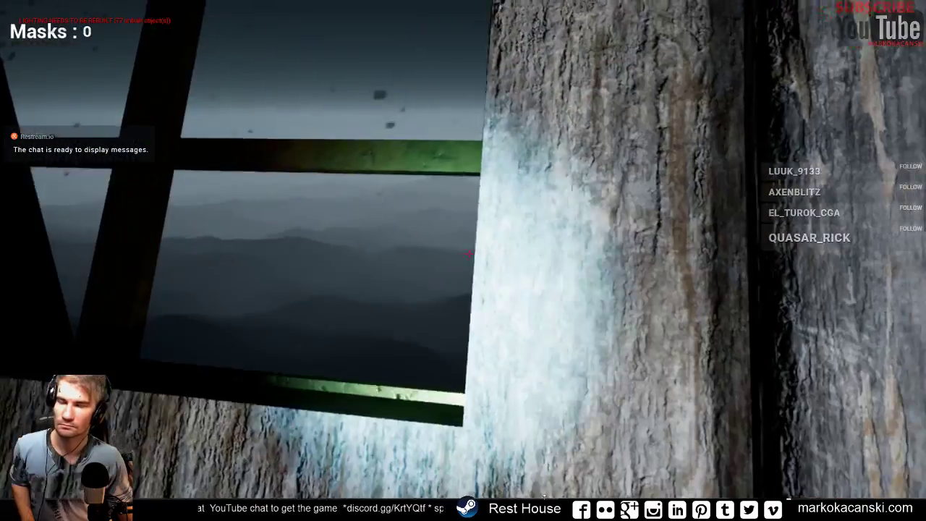
key(w)
key(s)
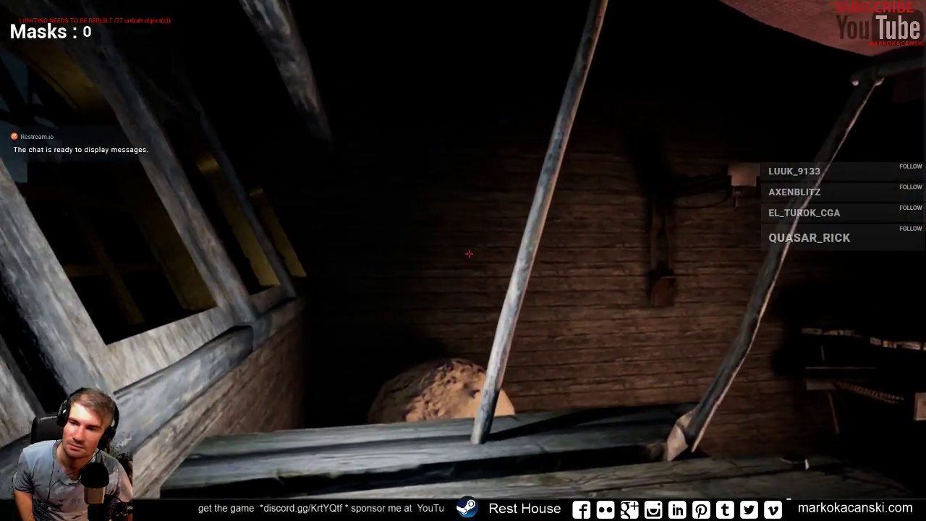
key(Escape)
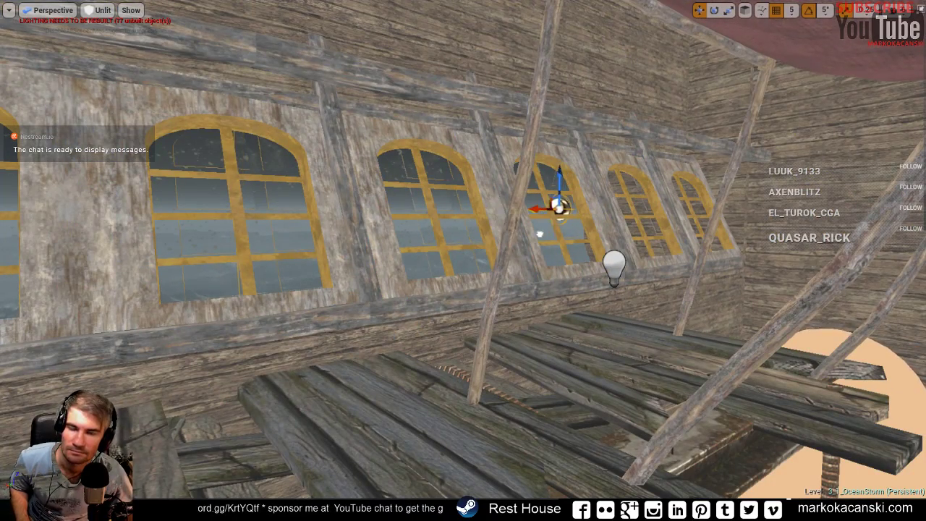
- Undo the last actor move, lower the light to the window ledge, and switch the viewport to Lit
right_drag(556, 277, 547, 301)
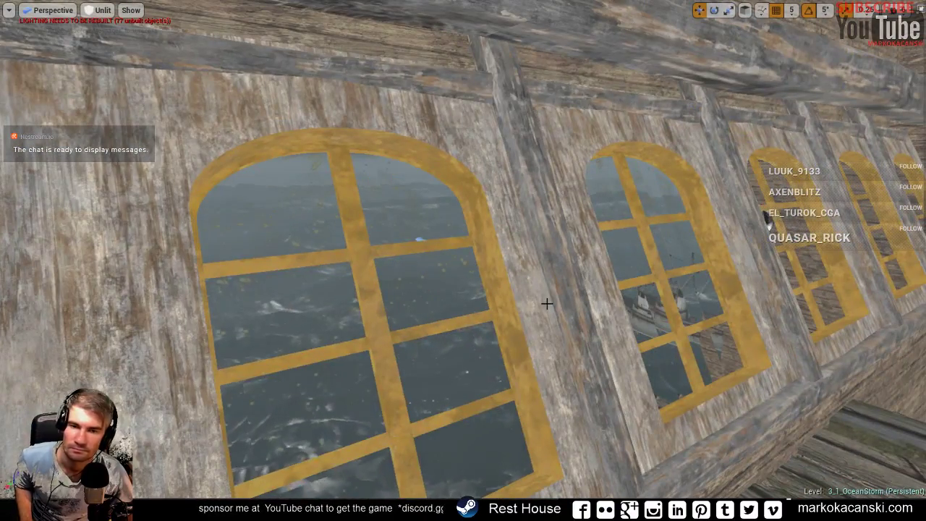
key(ctrl+z)
mouse_move(547, 301)
right_down()
mouse_move(529, 189)
mouse_move(535, 217)
right_up()
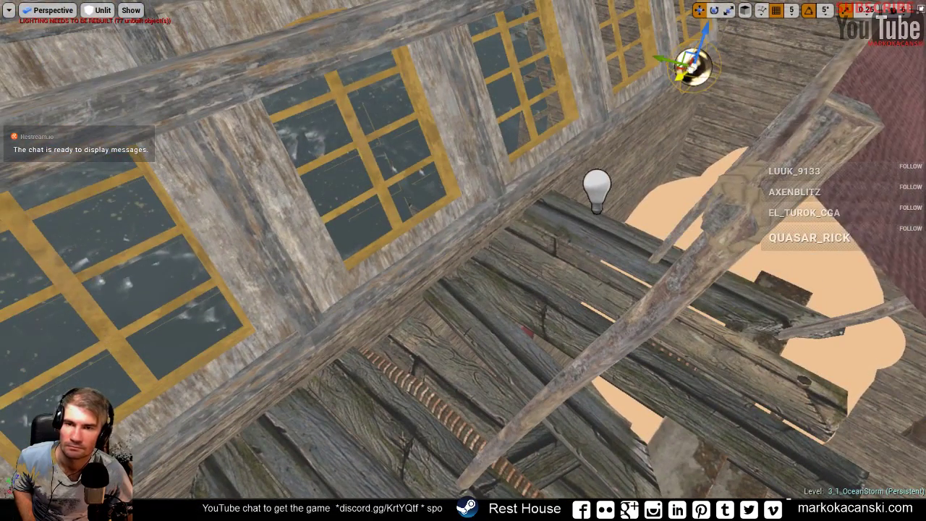
mouse_move(693, 67)
mouse_down()
mouse_move(479, 221)
mouse_move(304, 147)
mouse_move(221, 84)
mouse_move(353, 156)
mouse_up()
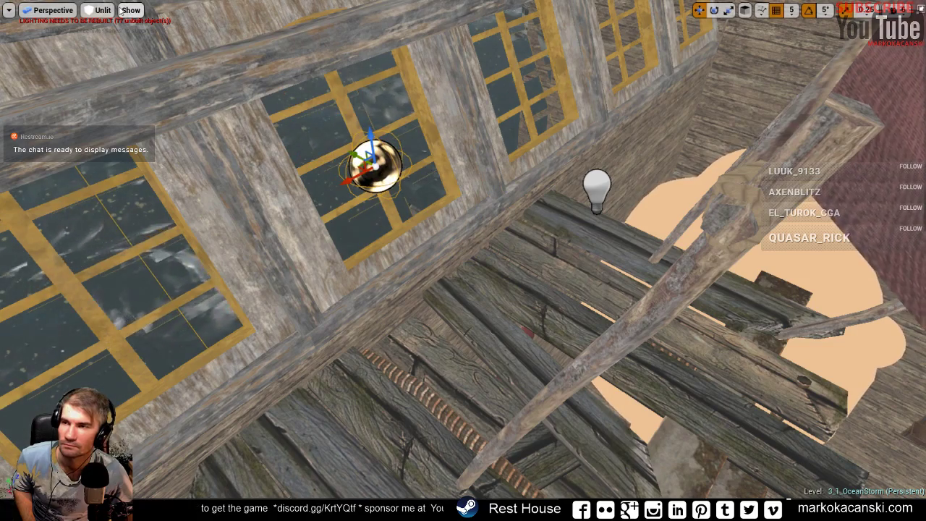
click(98, 10)
click(108, 33)
- Delete the light bulb beside the arched windows
right_drag(548, 251, 548, 188)
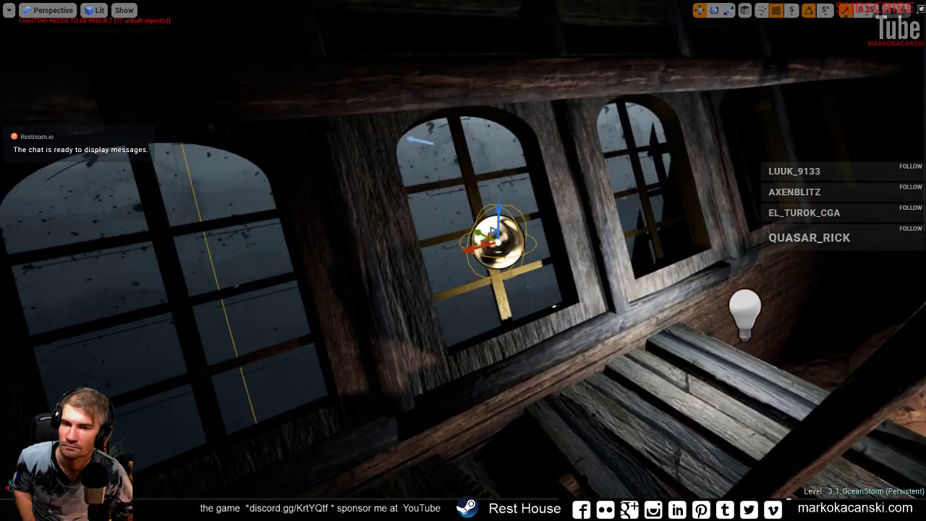
click(729, 291)
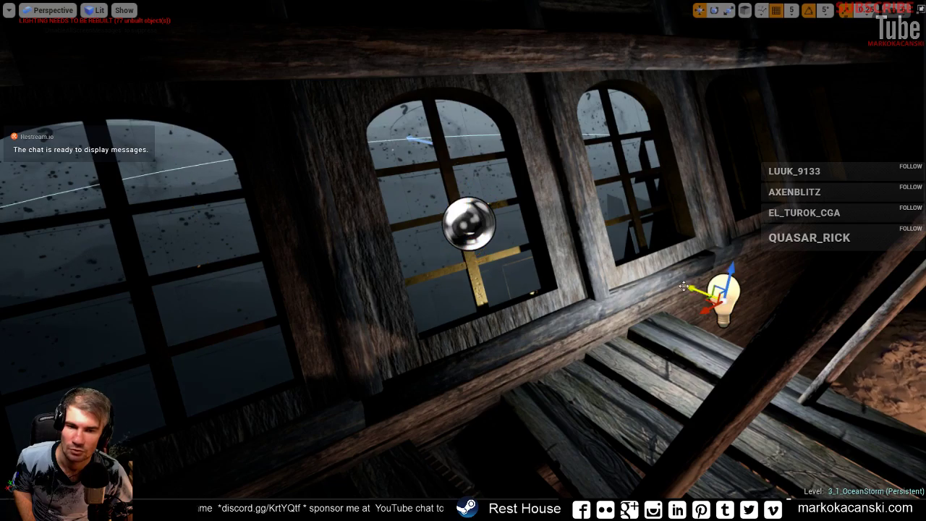
key(Delete)
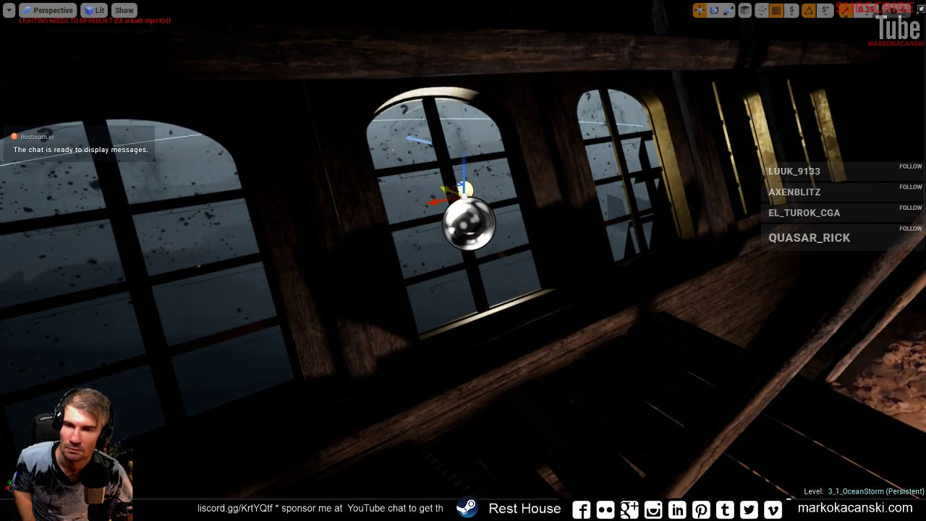
- Fly into the ship's interior and move the interior light up and to the left
right_drag(463, 261, 405, 304)
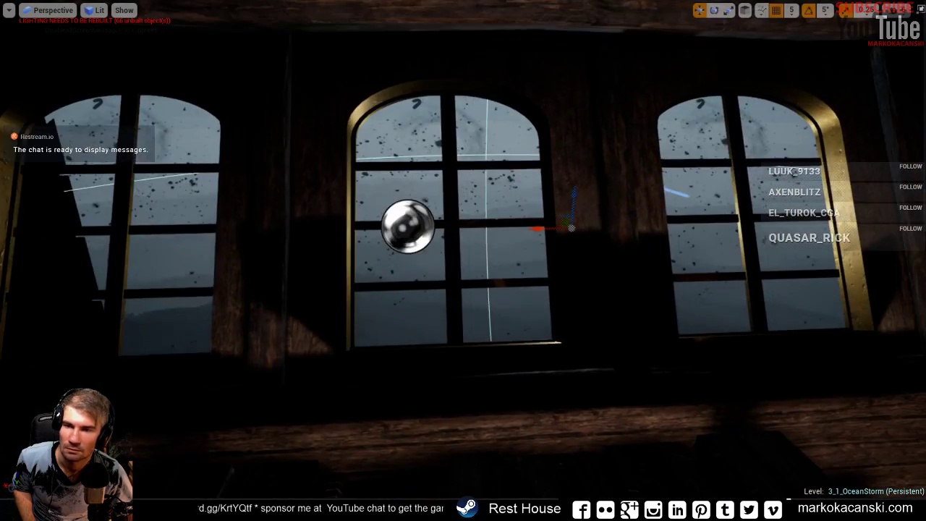
right_drag(463, 260, 390, 202)
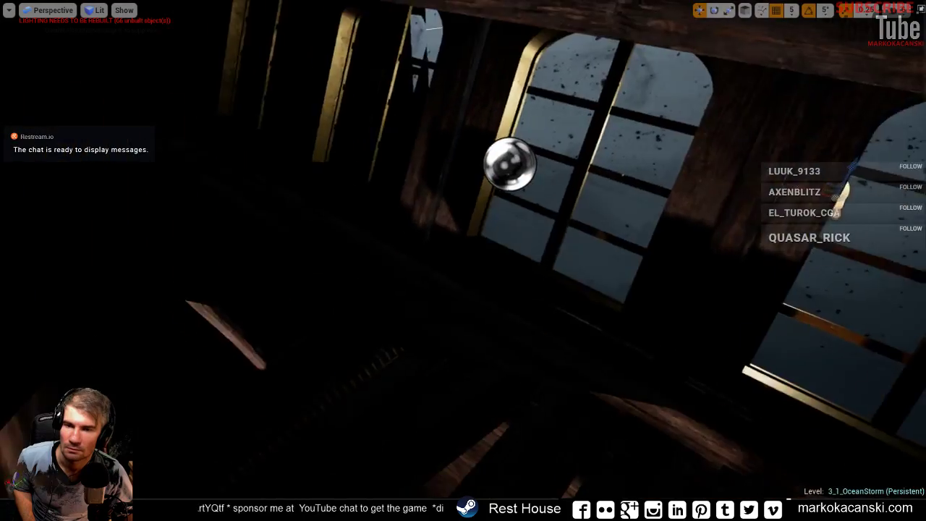
right_drag(463, 261, 521, 239)
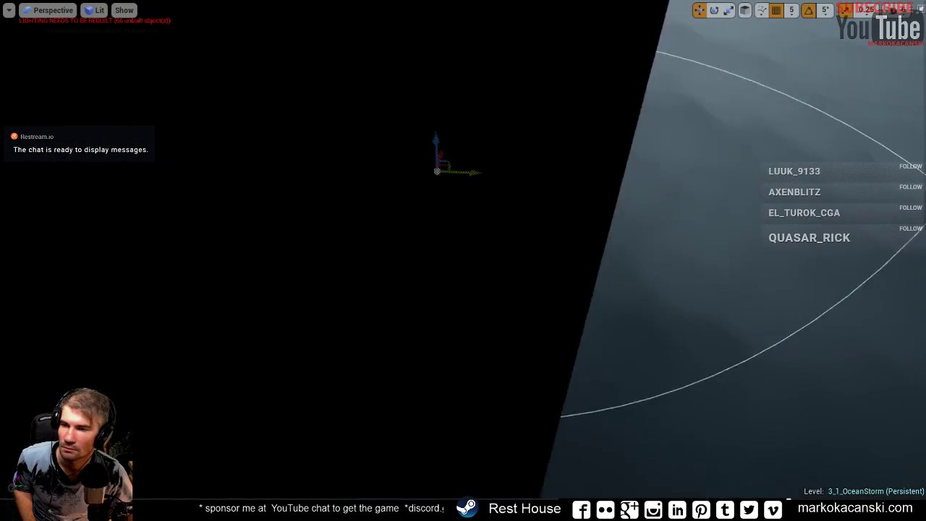
right_drag(463, 260, 434, 333)
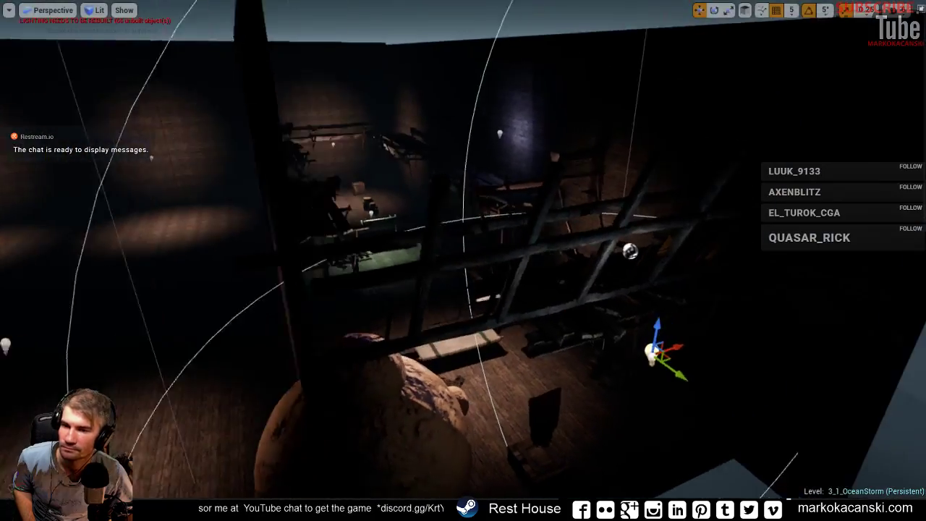
right_drag(463, 261, 506, 304)
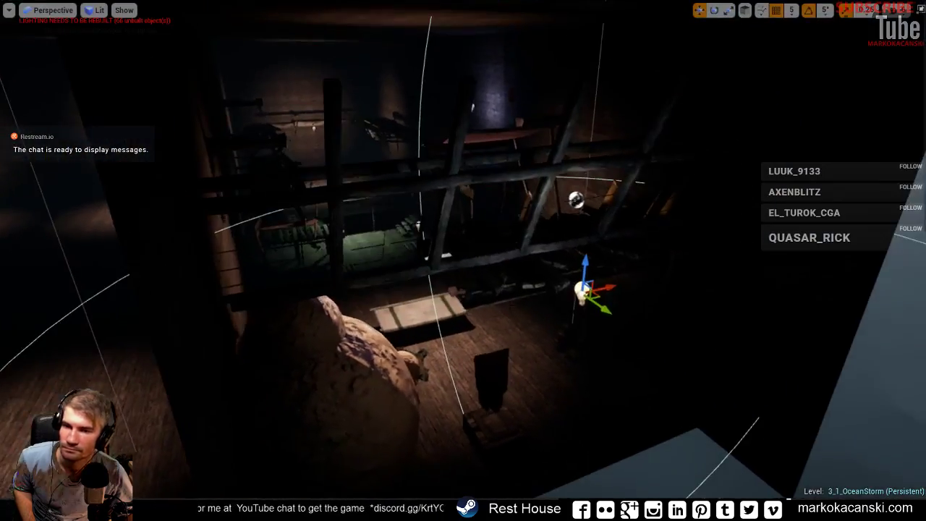
drag(606, 309, 506, 242)
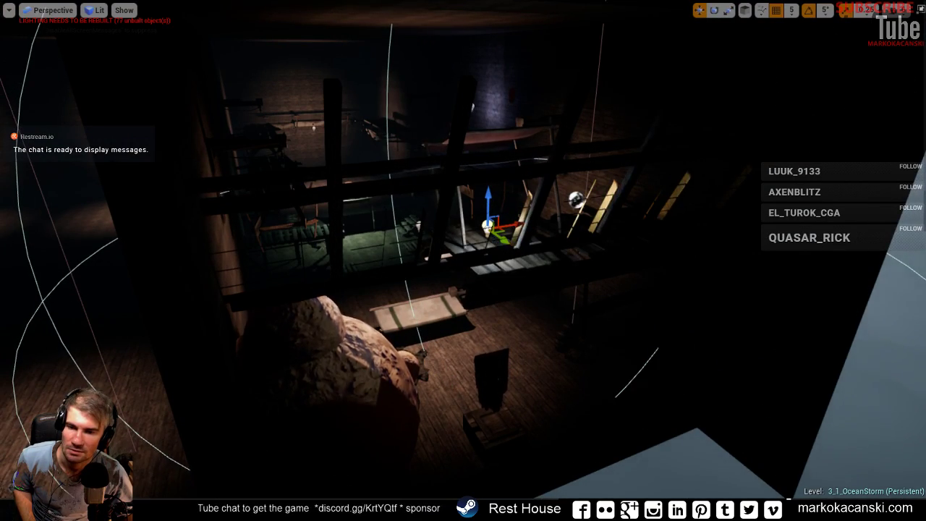
mouse_move(463, 261)
right_down()
mouse_move(506, 275)
mouse_move(483, 270)
right_up()
- Slide the sphere actor from the left window to the middle window
click(309, 150)
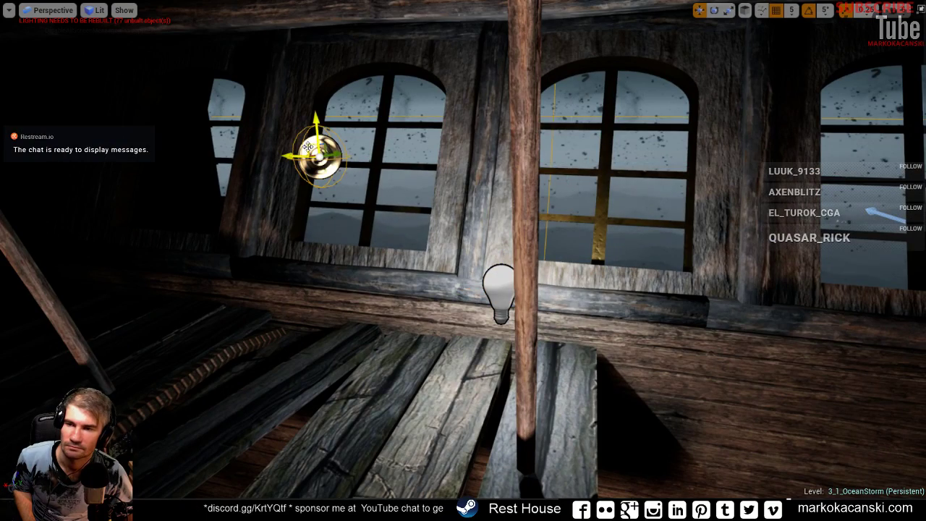
drag(297, 156, 349, 199)
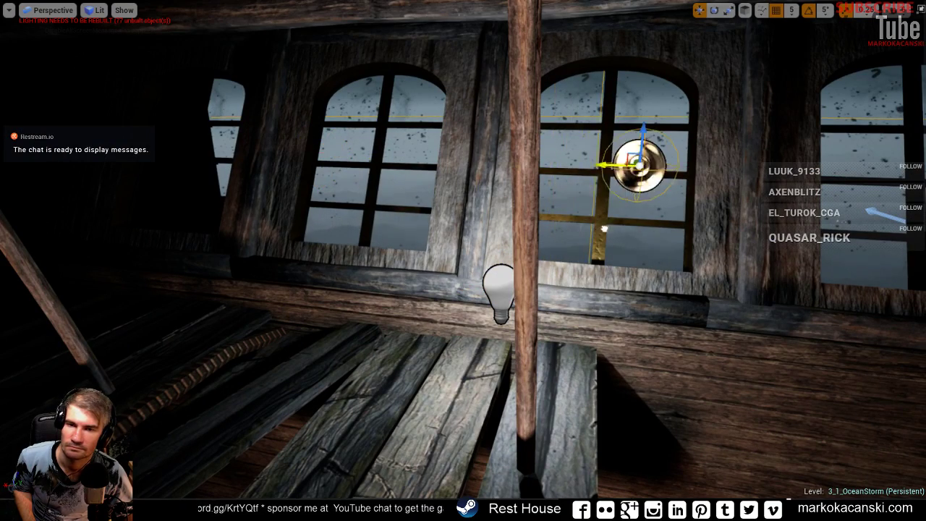
right_drag(350, 199, 350, 199)
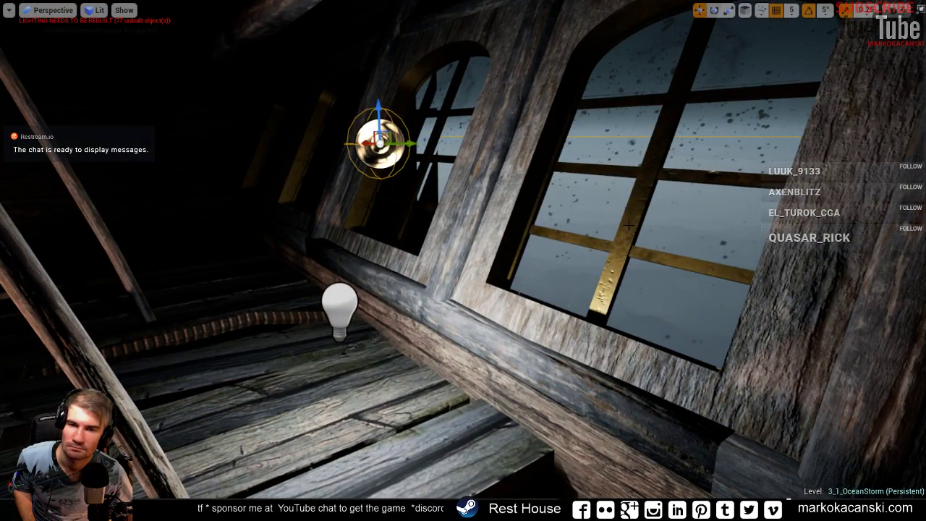
- Nudge the gold window bars left into place, then exit the maximized viewport with F11
click(629, 226)
right_drag(573, 347, 573, 347)
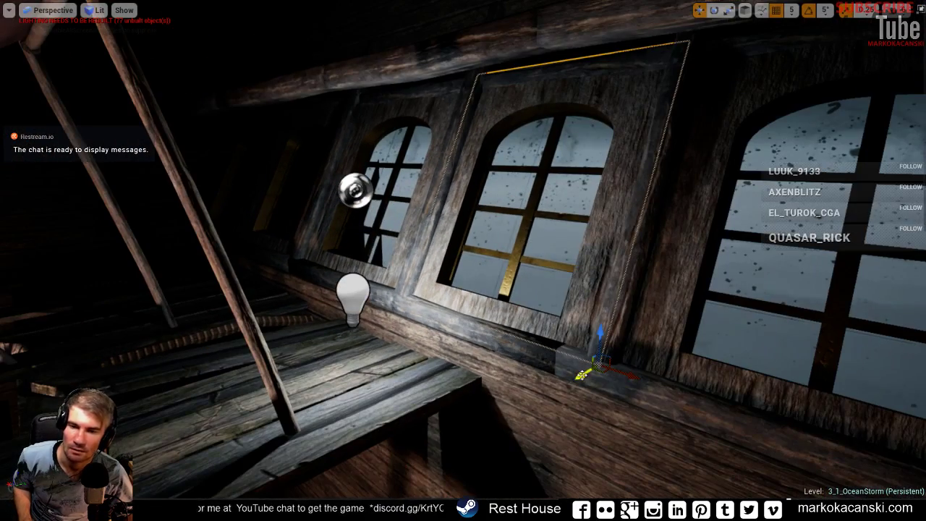
drag(581, 375, 593, 365)
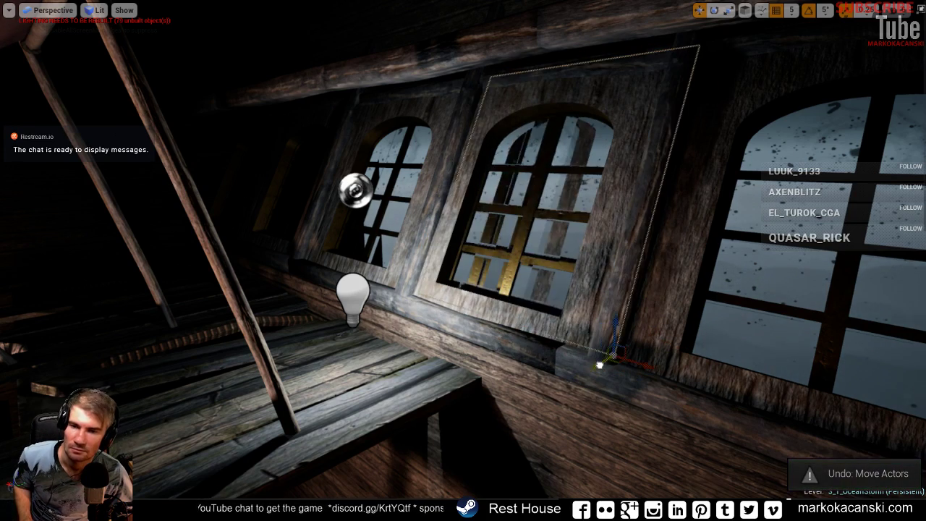
drag(594, 365, 608, 358)
right_drag(608, 358, 589, 367)
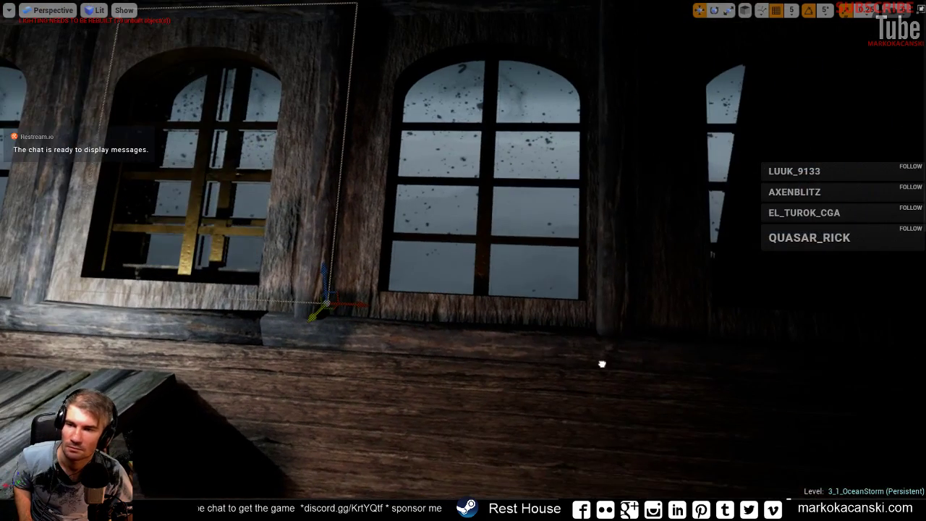
right_drag(484, 365, 484, 365)
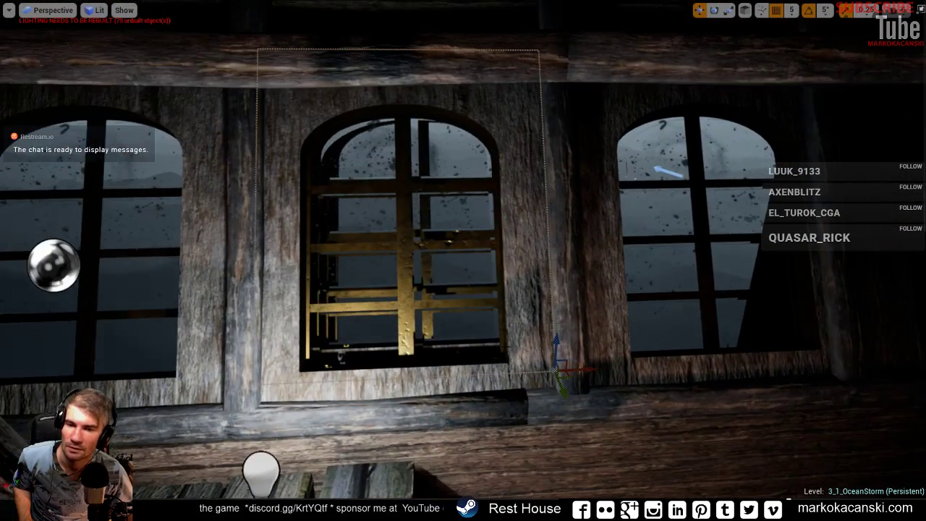
mouse_move(586, 368)
mouse_down()
mouse_move(557, 368)
mouse_move(593, 372)
mouse_up()
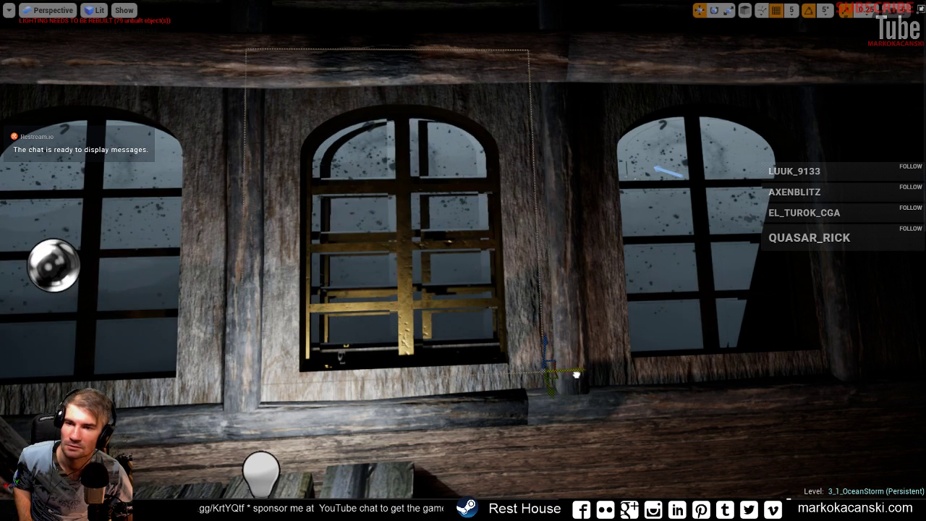
drag(588, 373, 583, 380)
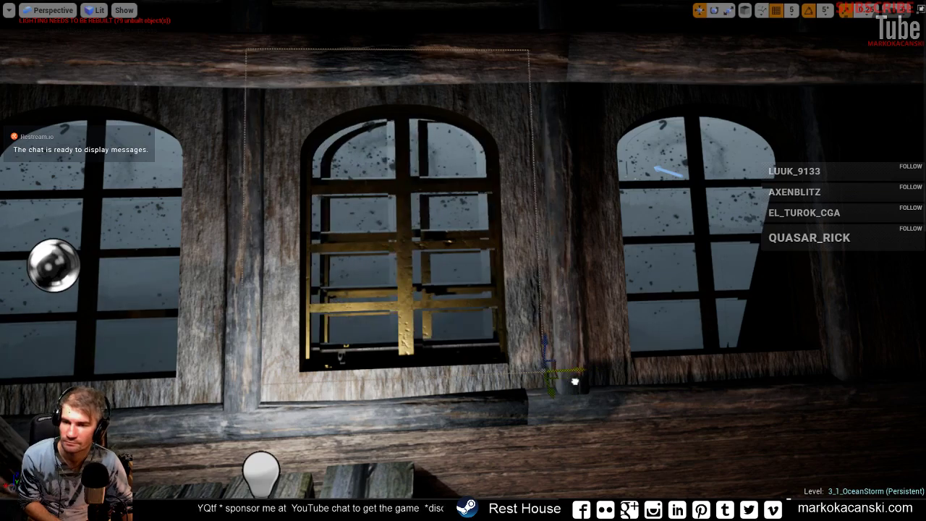
right_drag(583, 380, 506, 333)
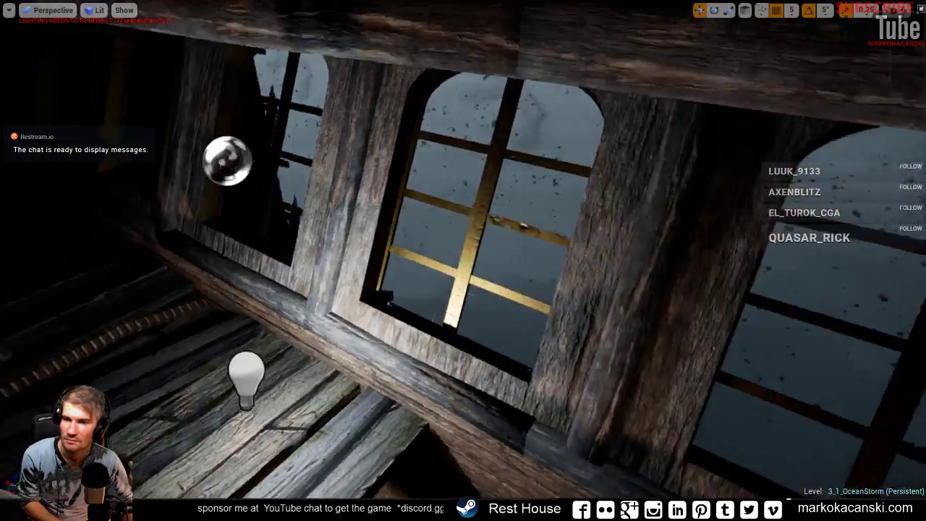
key(F11)
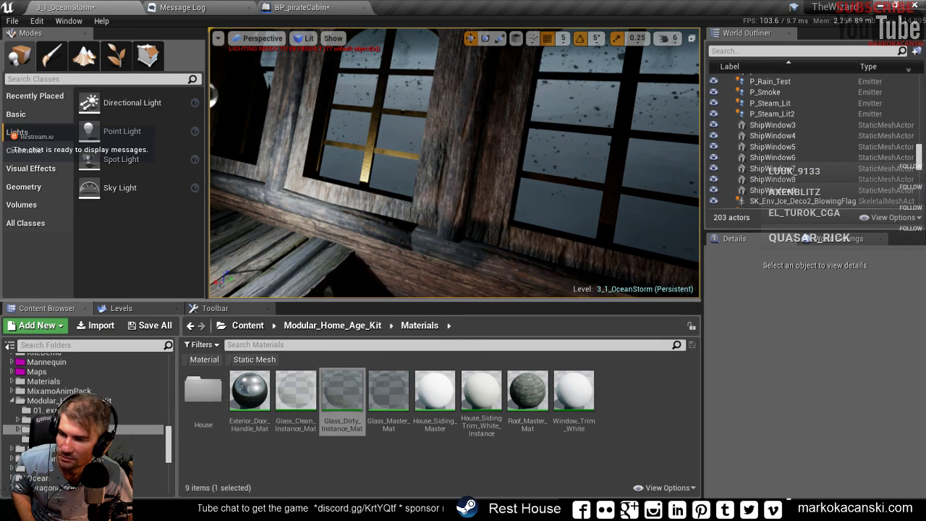
- Try Exterior_Door_Handle_Mat on ShipWindow3's frame, then revert it to M_Metal_Gold
right_drag(401, 190, 405, 173)
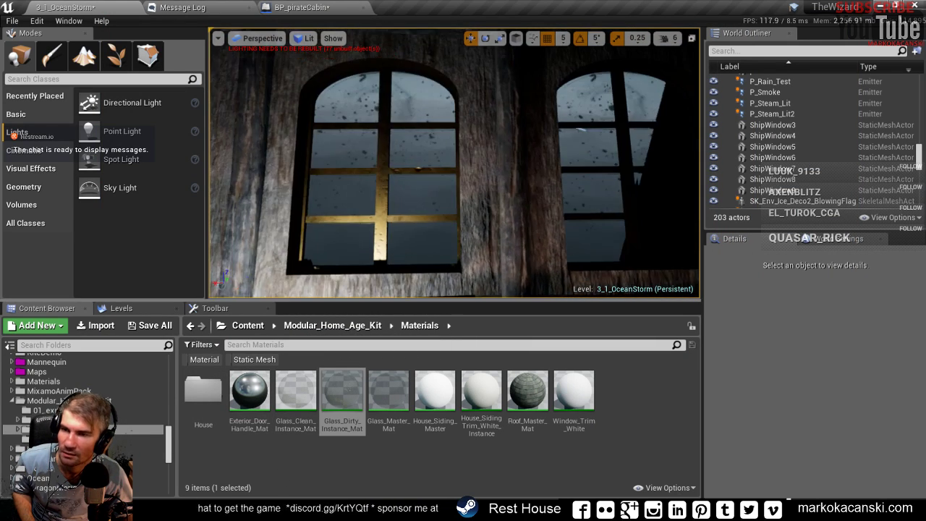
right_drag(466, 201, 468, 207)
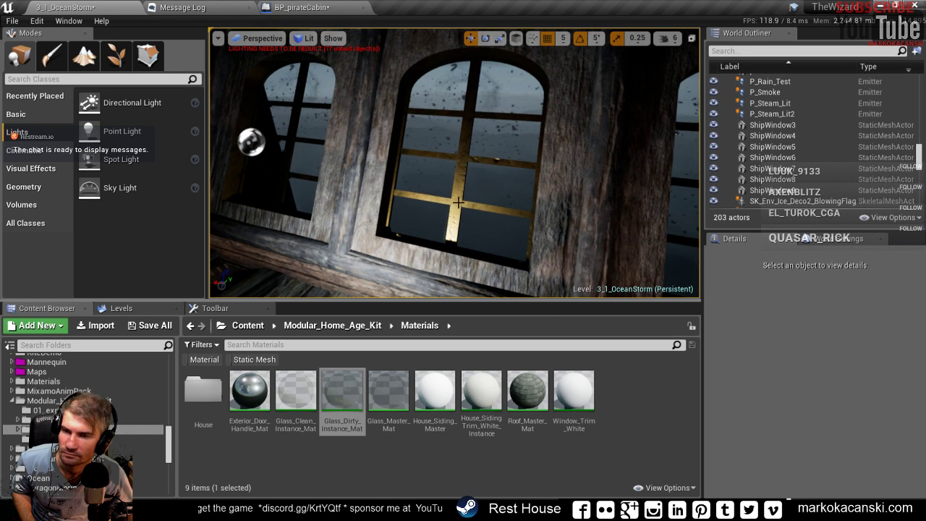
click(458, 203)
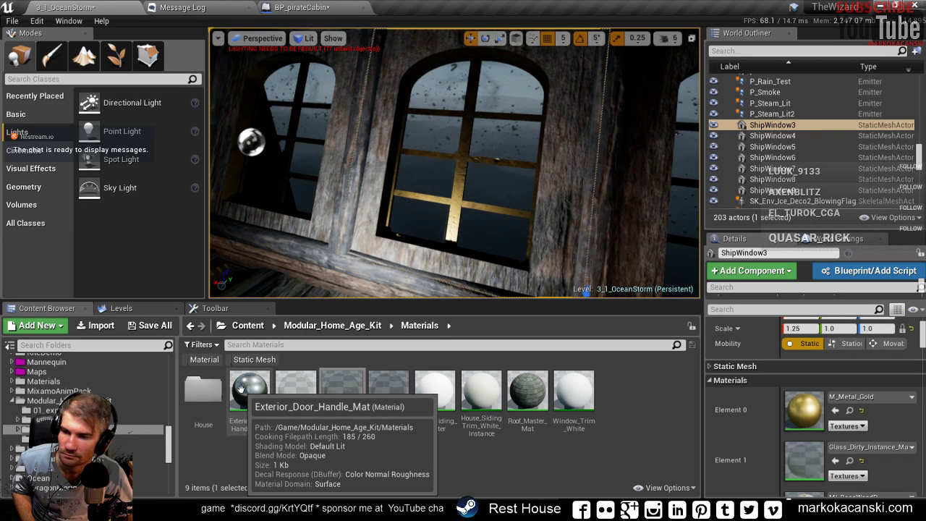
drag(241, 389, 803, 410)
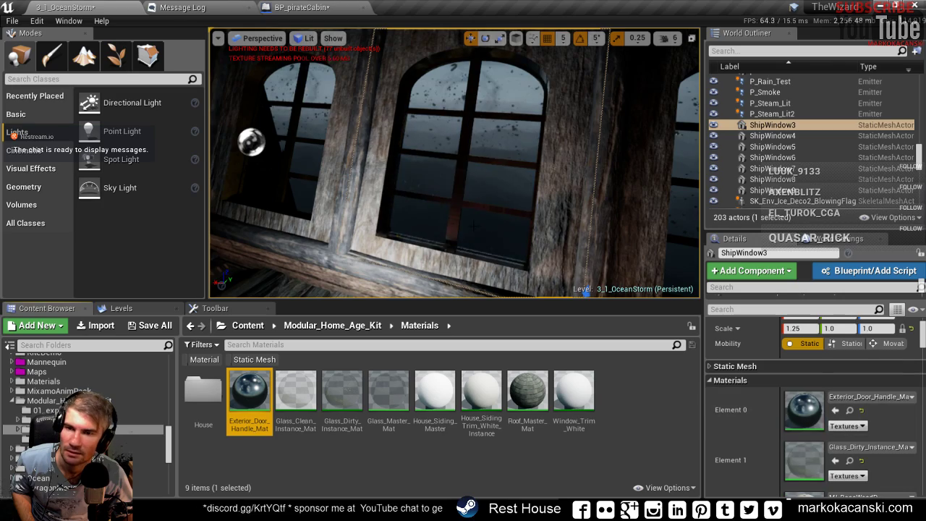
right_drag(474, 225, 479, 230)
mouse_move(424, 215)
right_down()
mouse_move(463, 217)
mouse_move(444, 233)
mouse_move(423, 230)
right_up()
key(ctrl+z)
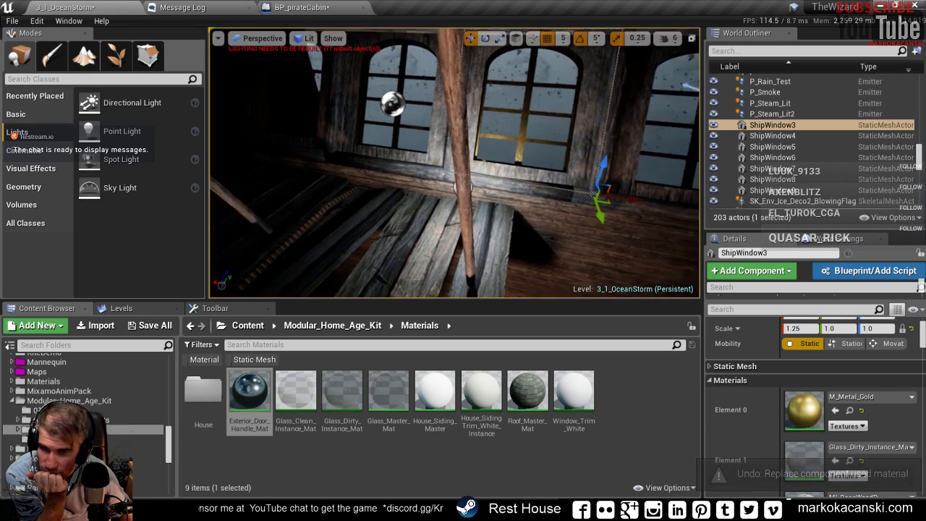
- Show the top-level Content folders and switch to the 04_ShipWindow Explorer window
right_drag(497, 248, 478, 246)
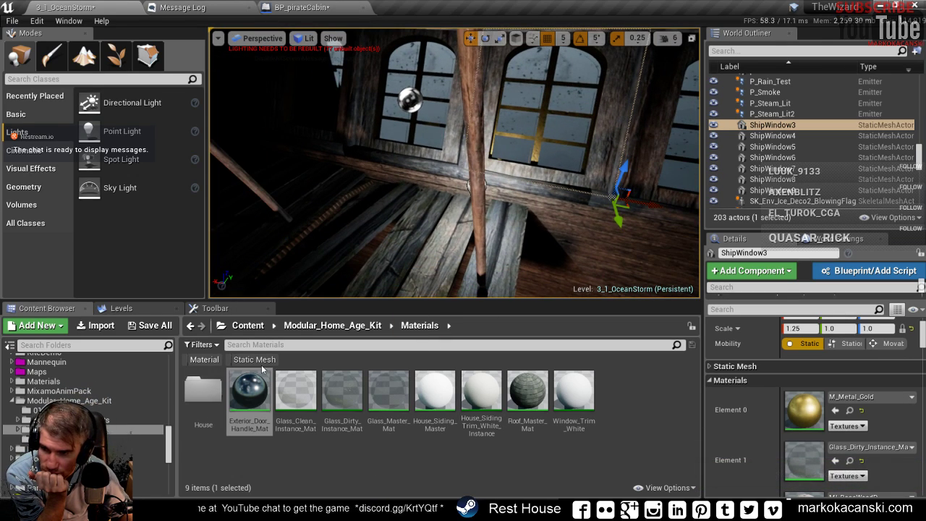
drag(169, 461, 164, 357)
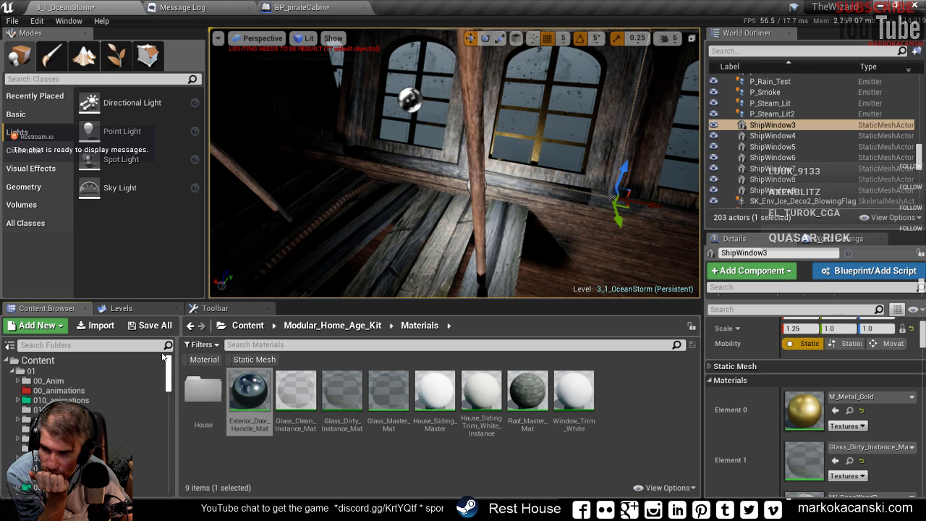
click(78, 359)
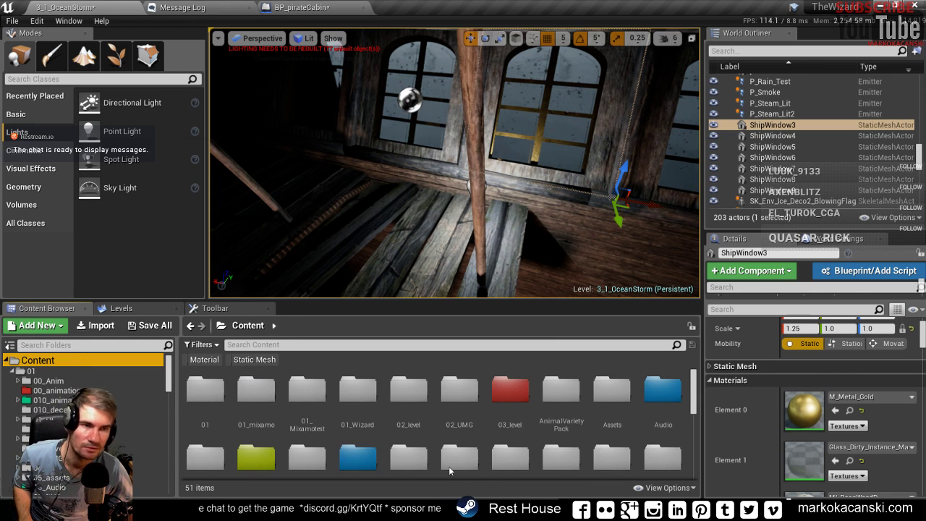
key(alt+Tab)
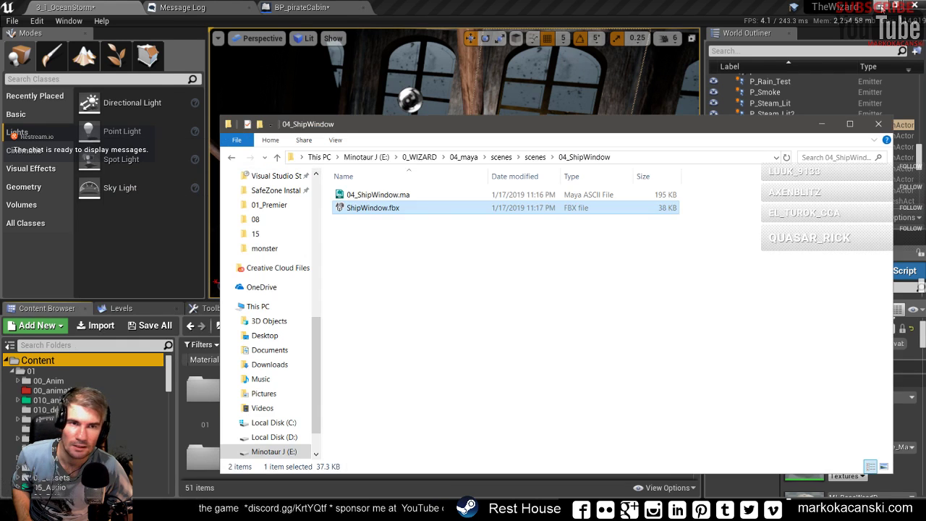
- Navigate Desktop > 0_stream > 03_Playlists > stream game songs > stream music
click(265, 335)
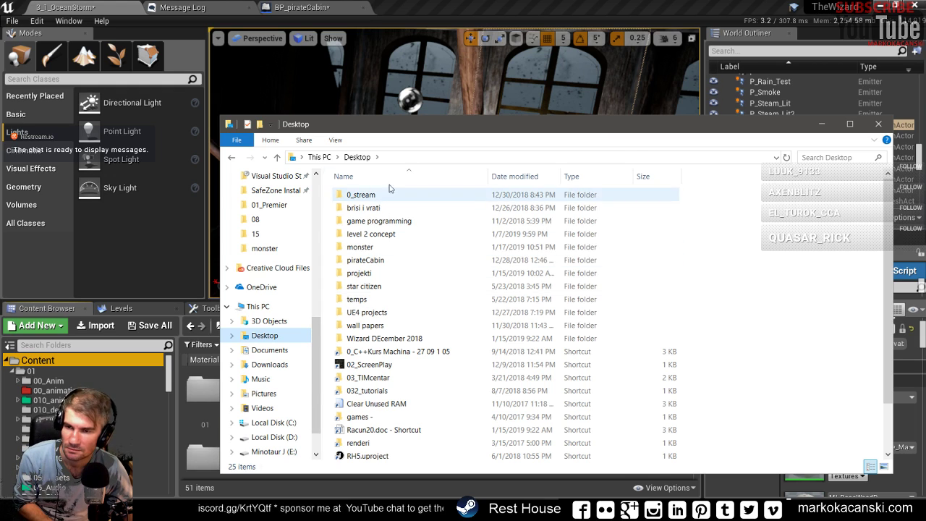
click(434, 109)
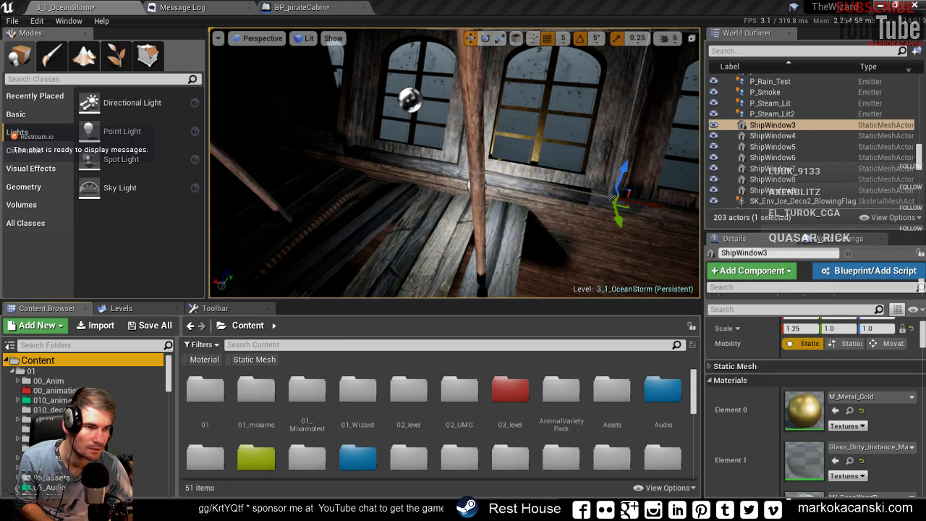
key(alt+Tab)
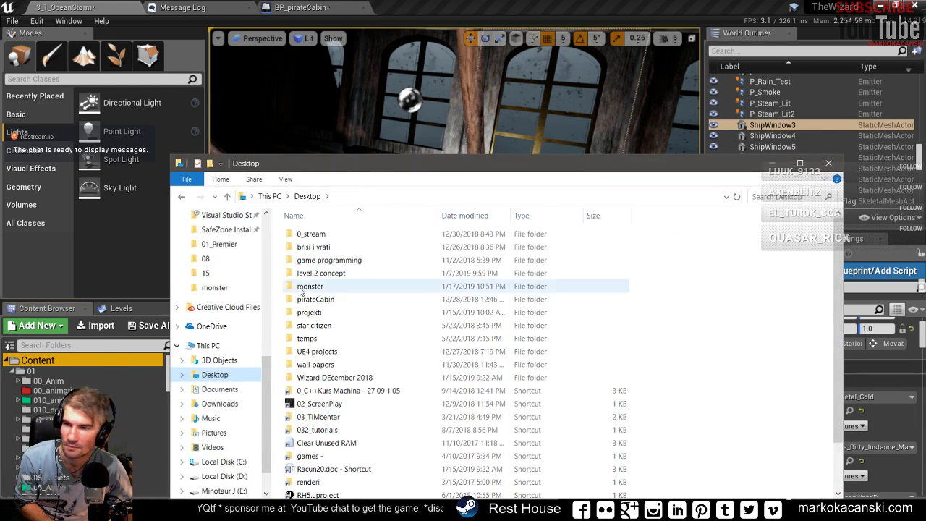
double_click(312, 234)
double_click(319, 285)
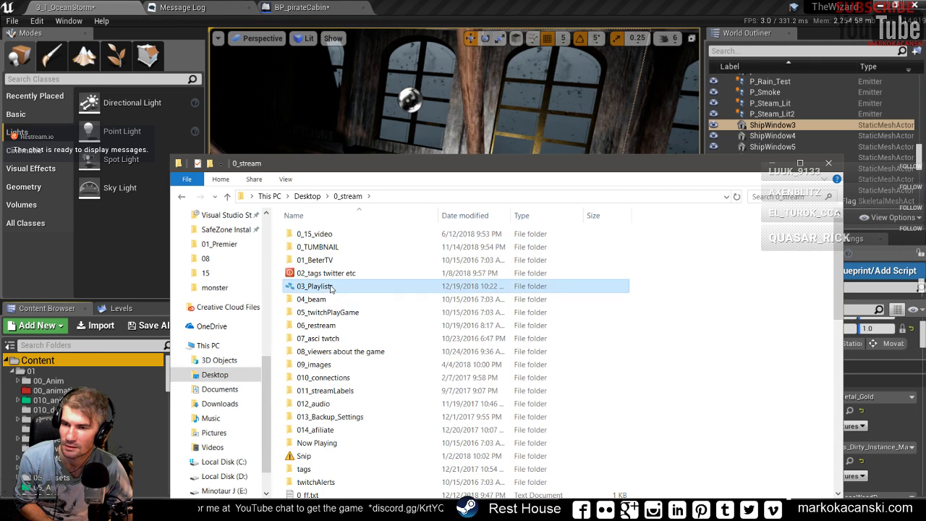
double_click(336, 233)
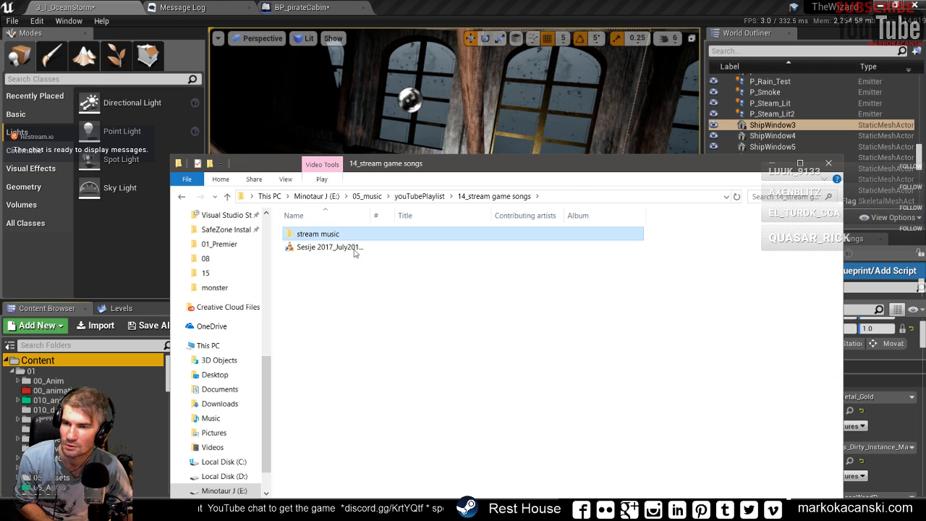
double_click(336, 233)
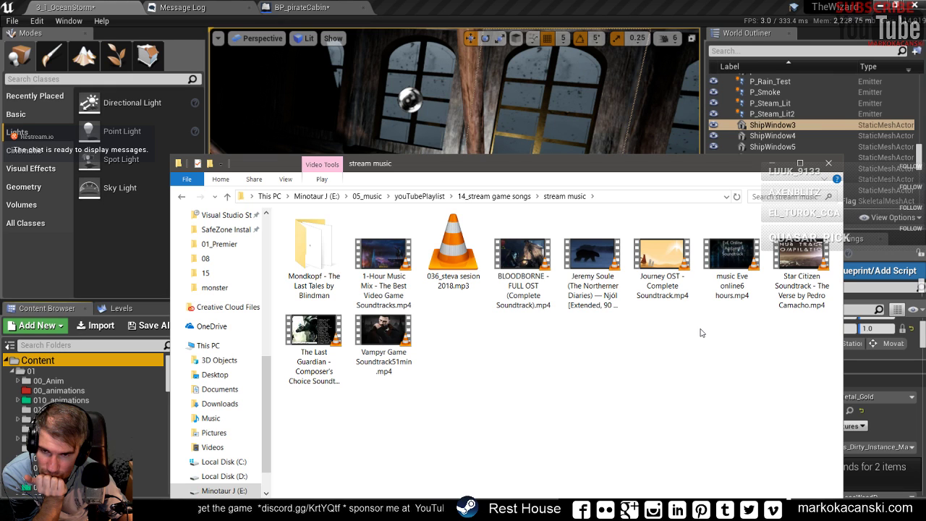
- Play the Star Citizen Soundtrack video and hide the VLC player via the tray
click(600, 286)
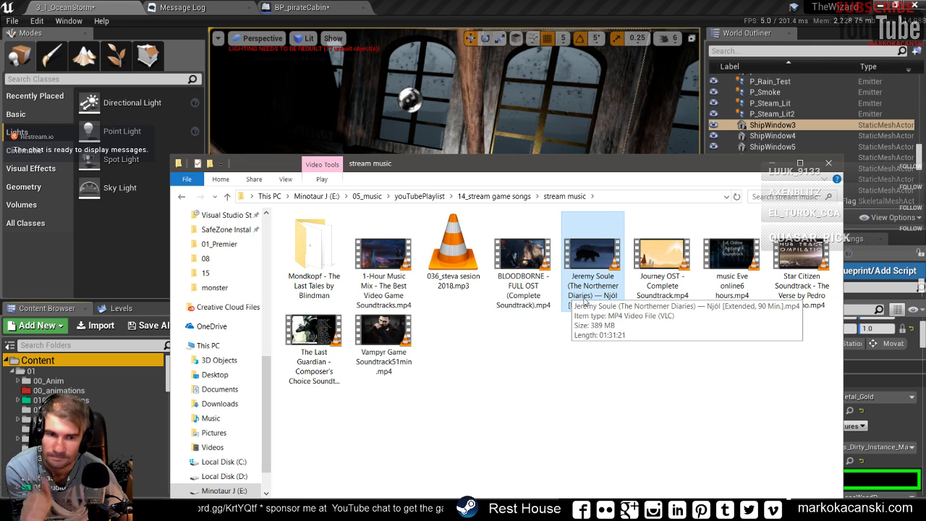
click(806, 305)
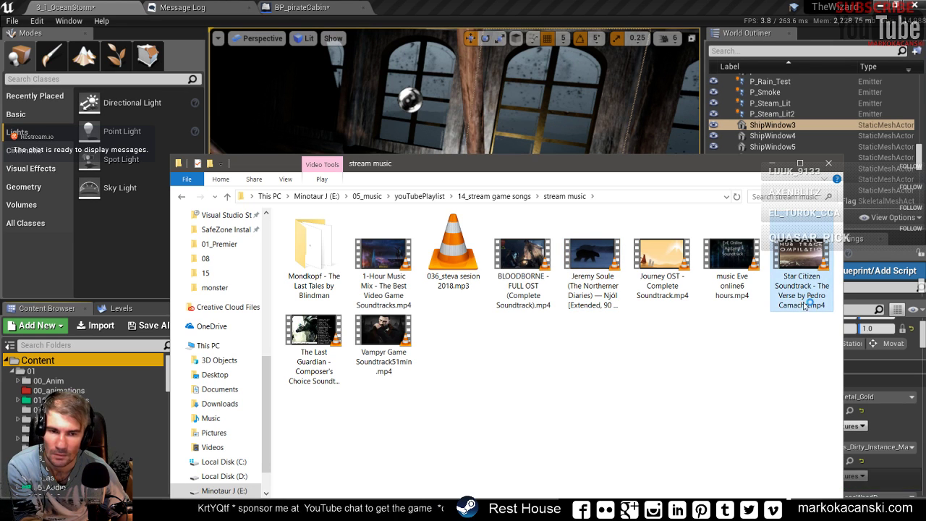
click(798, 513)
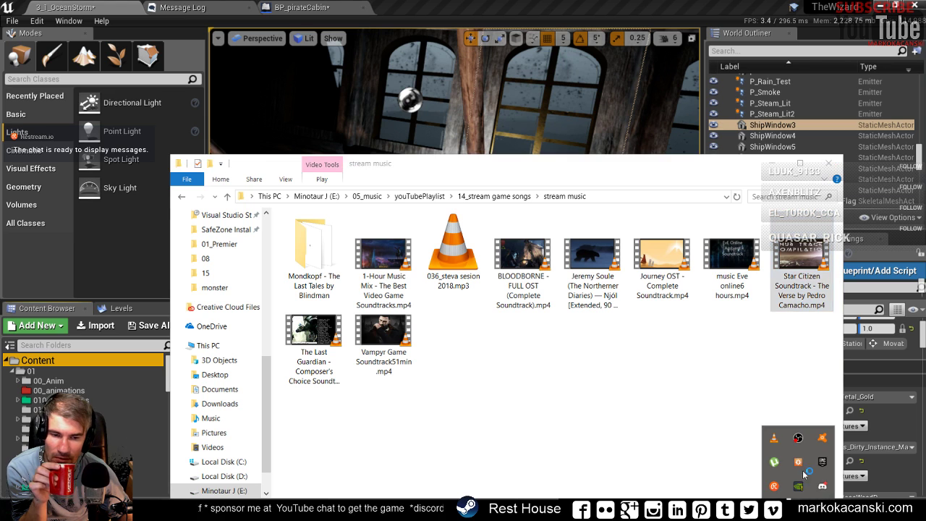
click(762, 441)
right_click(763, 444)
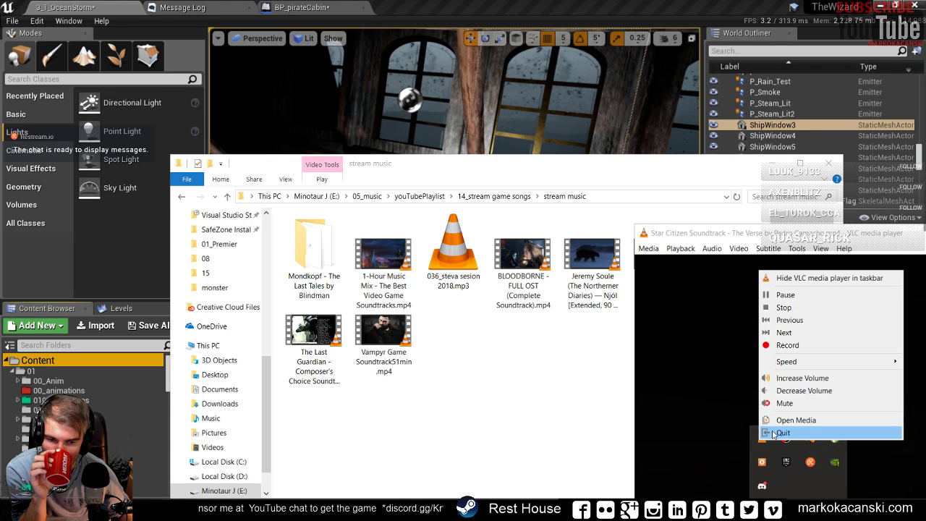
click(782, 454)
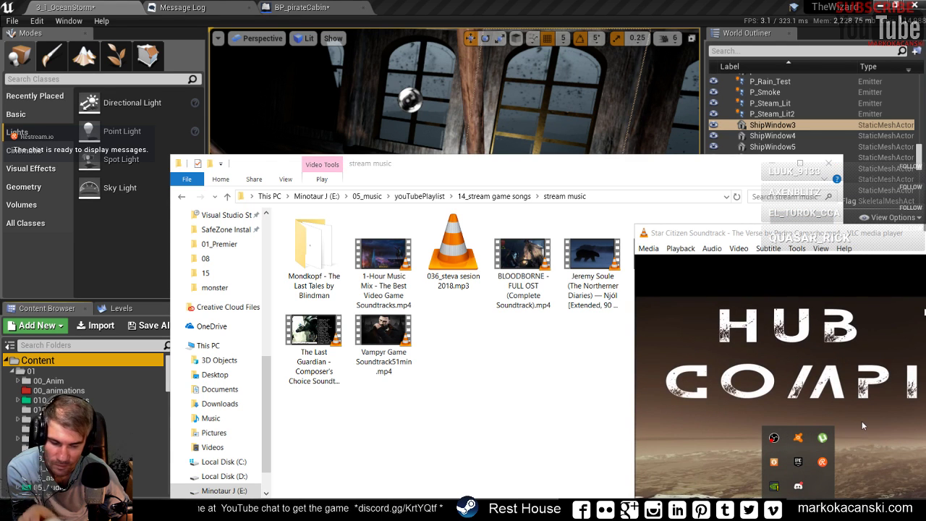
click(798, 437)
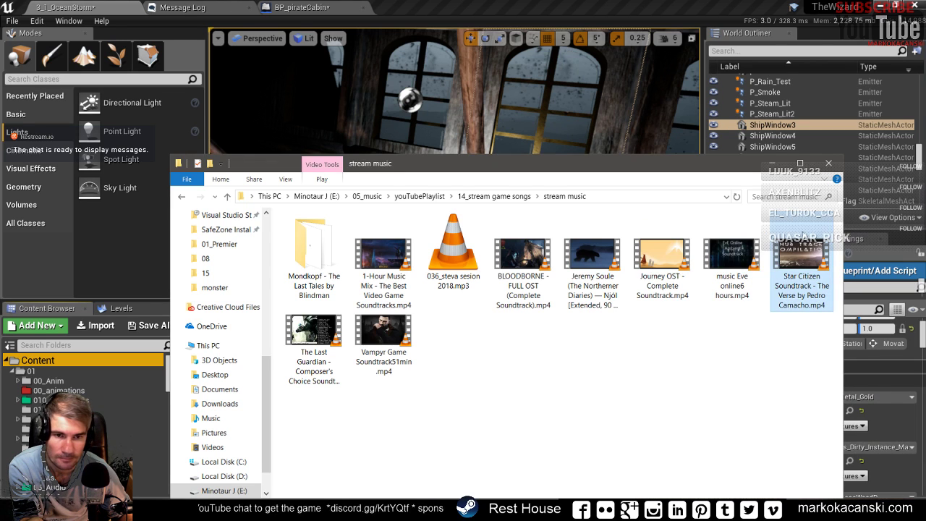
- Minimize the music folder and frame the two arched cabin windows, ready to search content
click(773, 165)
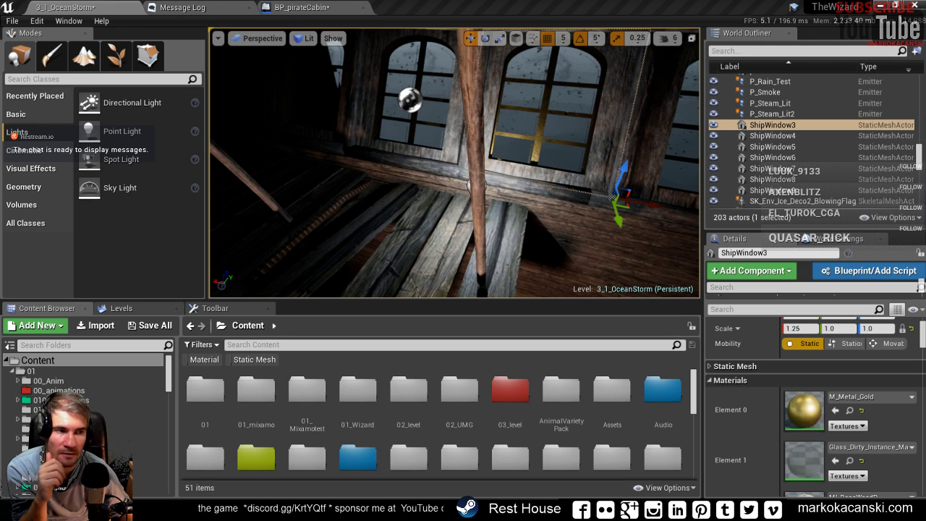
mouse_move(554, 217)
right_down()
mouse_move(536, 207)
mouse_move(509, 232)
mouse_move(463, 232)
mouse_move(449, 217)
right_up()
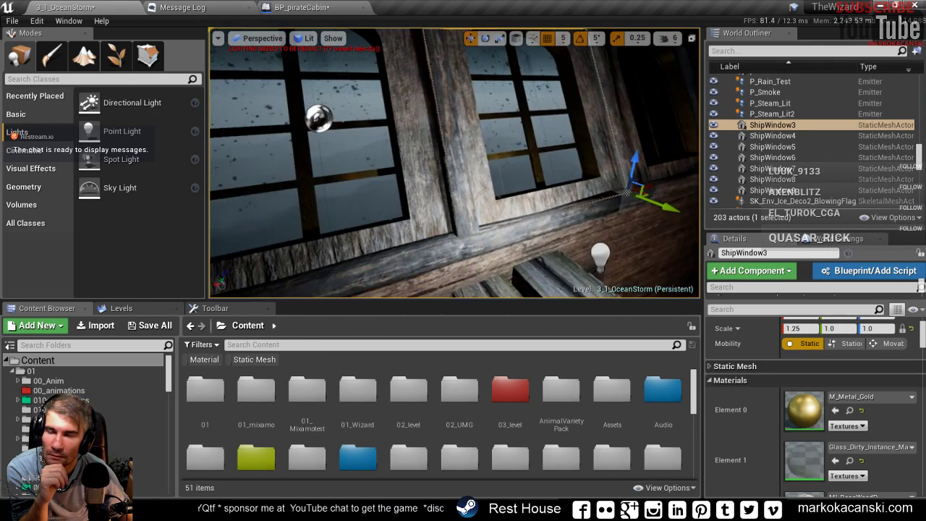
scroll(460, 220, down, 3)
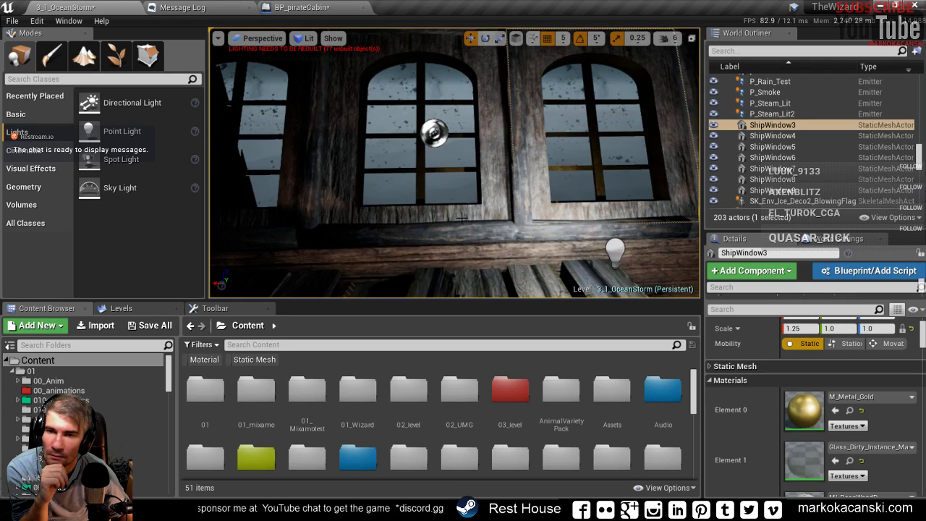
right_drag(482, 247, 448, 217)
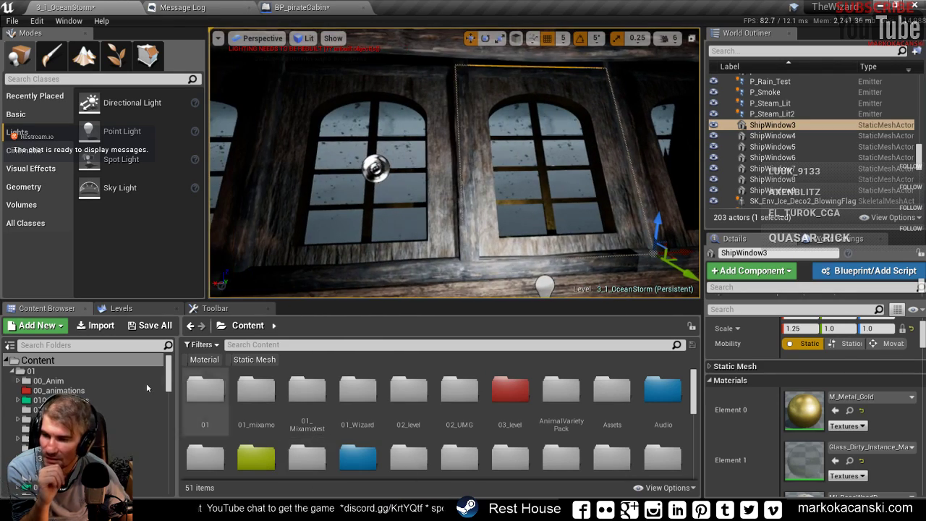
click(277, 349)
- Search the content assets for 'glass' and filter placeable actor classes by 'pla'
text(gl)
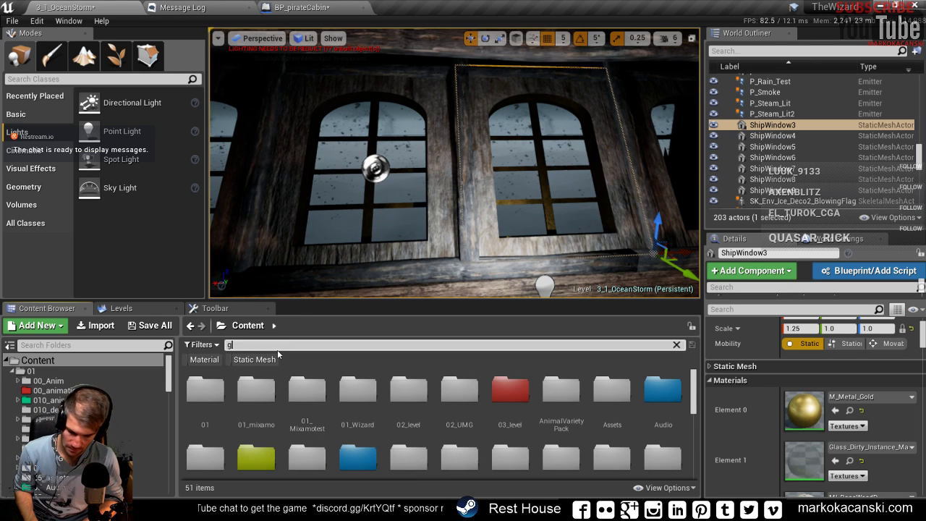
text(ass)
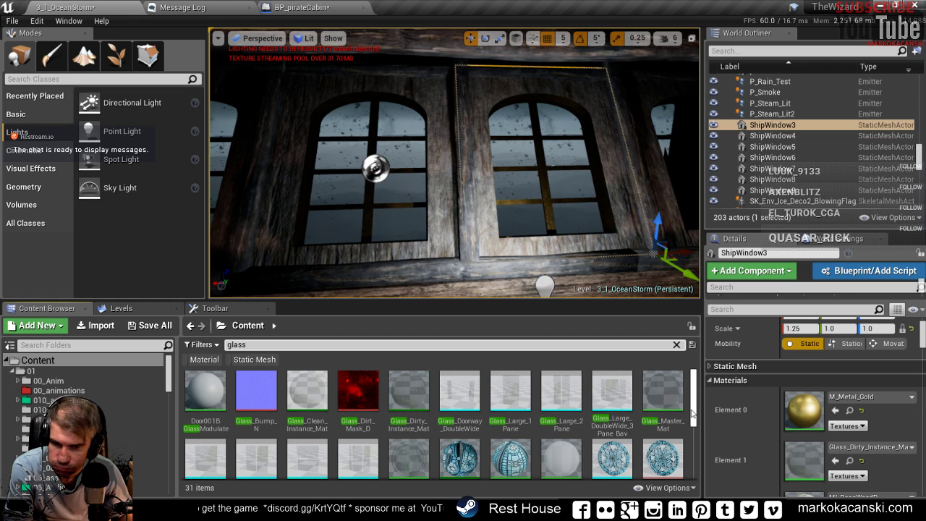
mouse_move(693, 414)
mouse_down()
mouse_move(694, 466)
mouse_move(691, 420)
mouse_move(701, 409)
mouse_up()
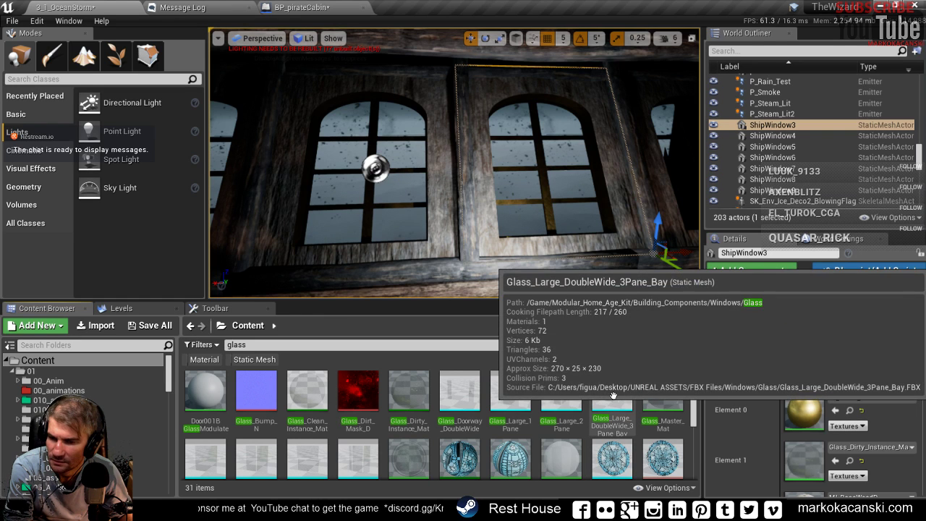
click(78, 80)
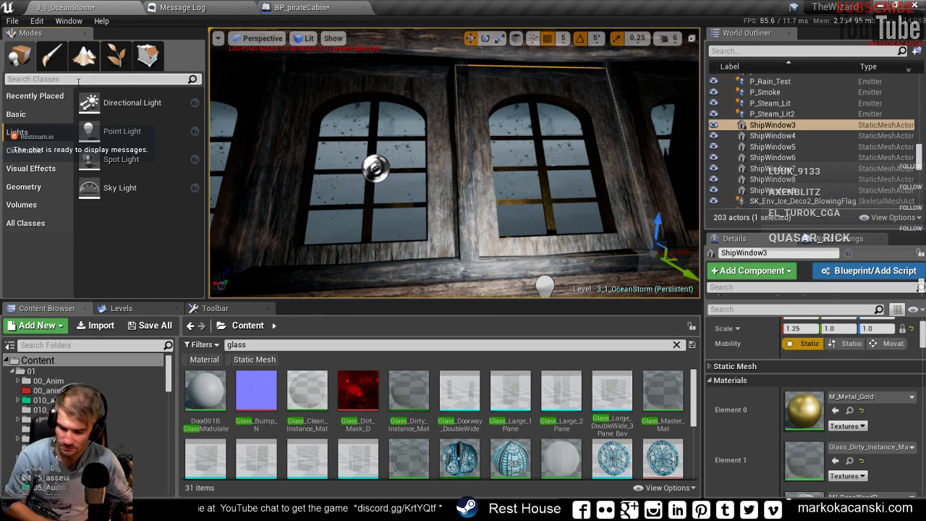
text(pl)
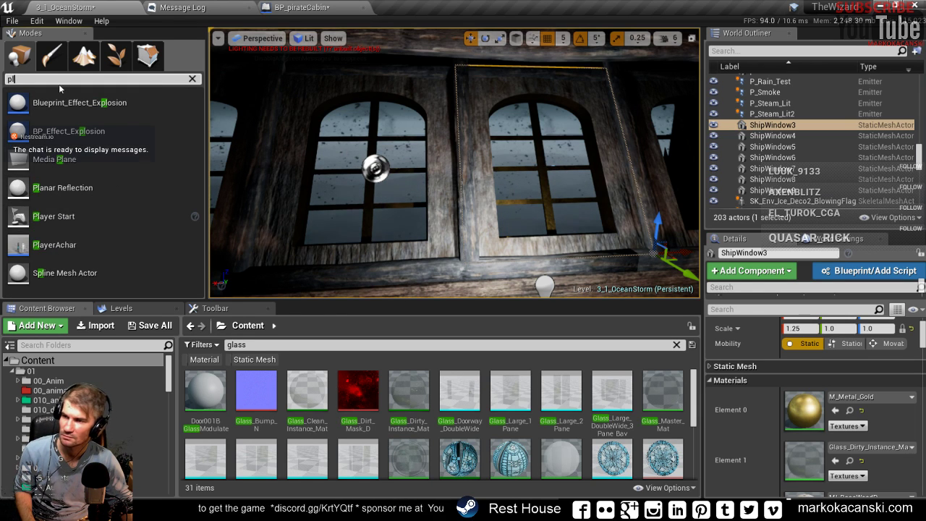
text(a)
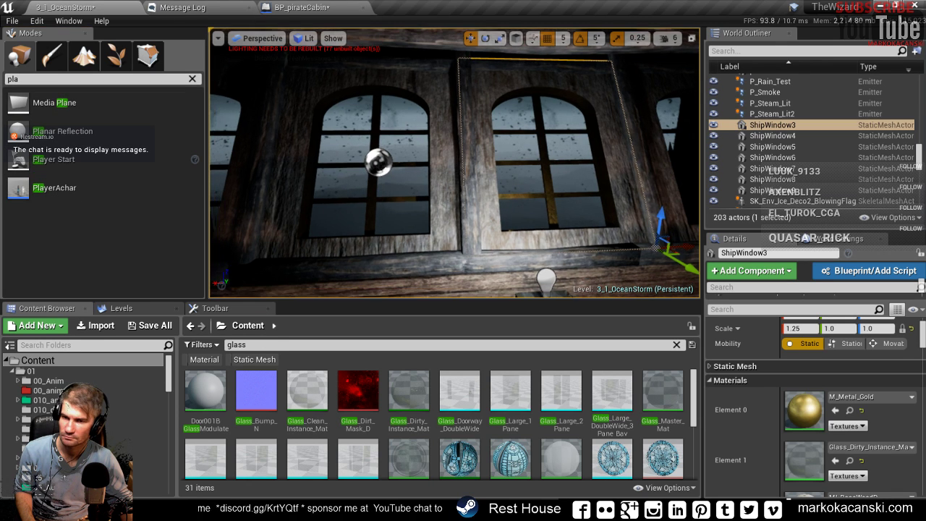
right_drag(415, 193, 420, 203)
- Duplicate 001_Plane10 rotated -90°, slide the copy toward the windows, and apply Glass_Dirty_Instance_Mat
key(f)
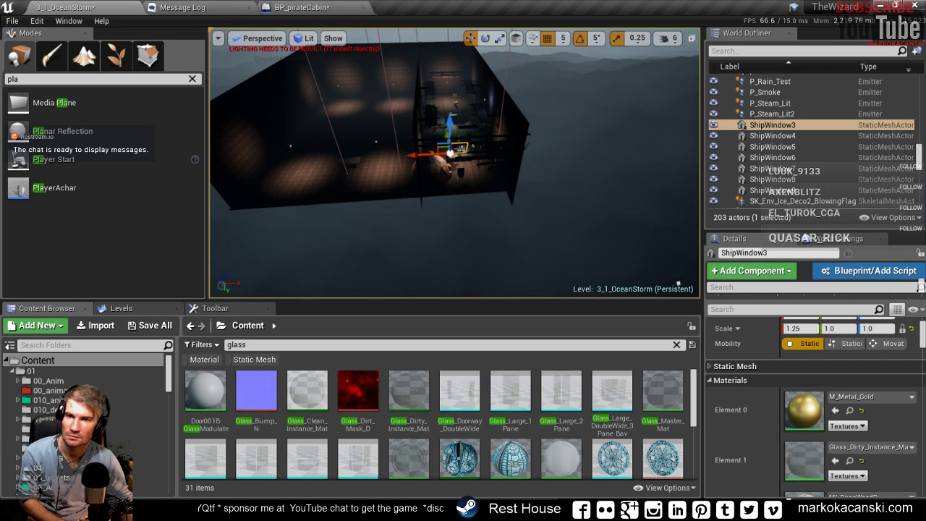
click(512, 166)
key(e)
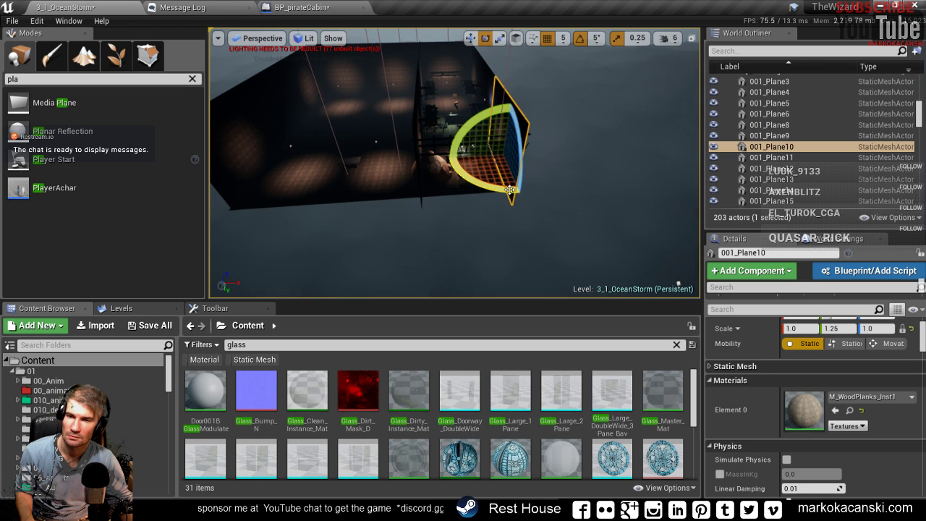
alt+drag(510, 190, 518, 190)
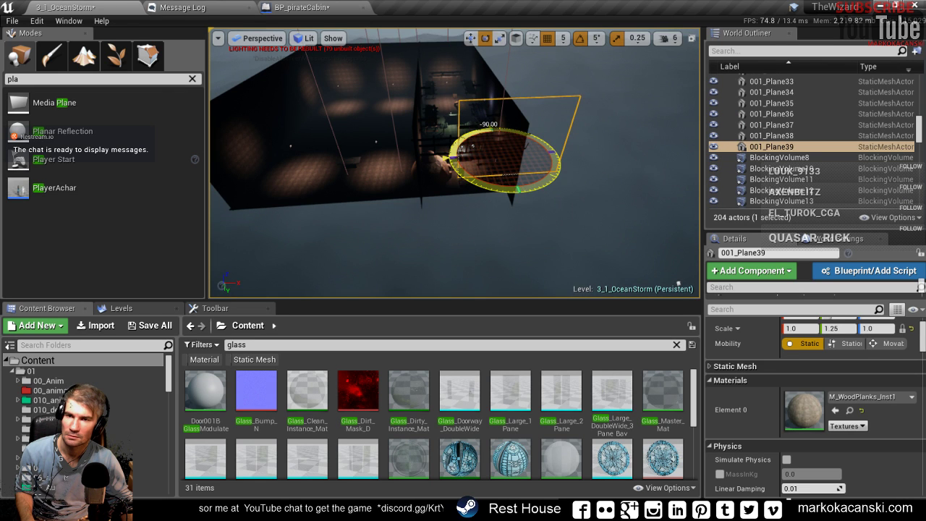
key(w)
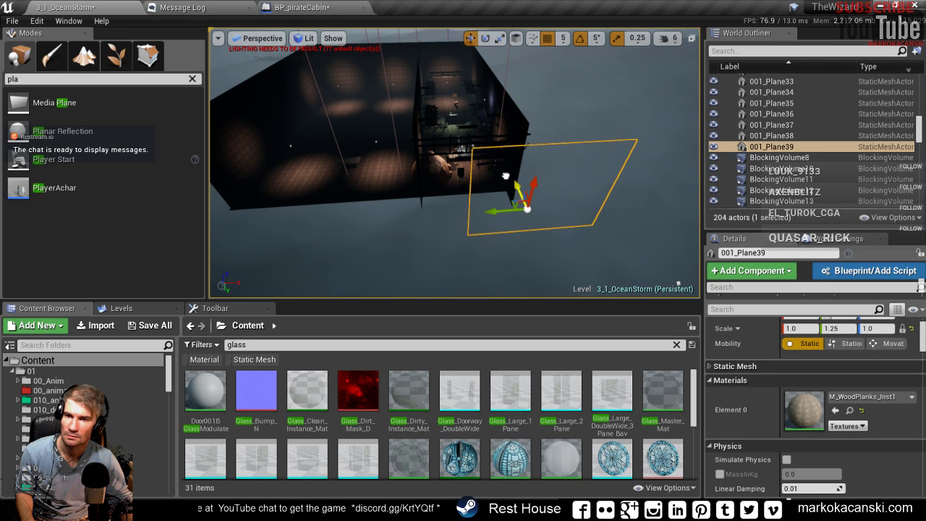
drag(481, 210, 413, 193)
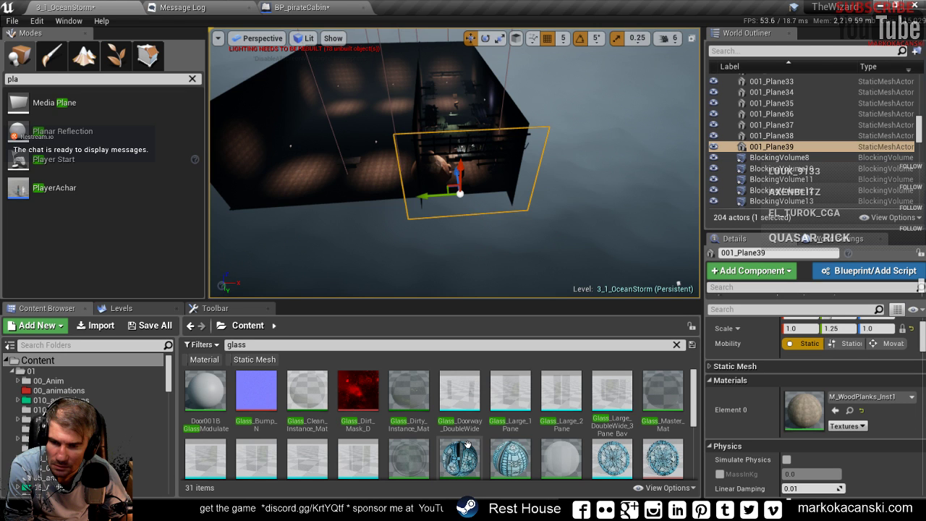
drag(409, 394, 460, 181)
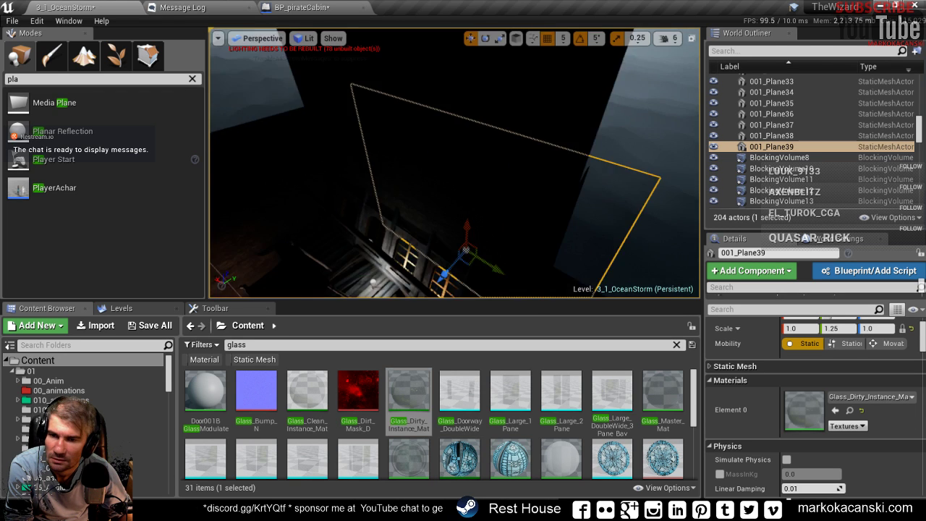
- Fly inside the cabin and lower the dirty-glass plane 001_Plane39 behind the arched windows
right_drag(460, 181, 618, 293)
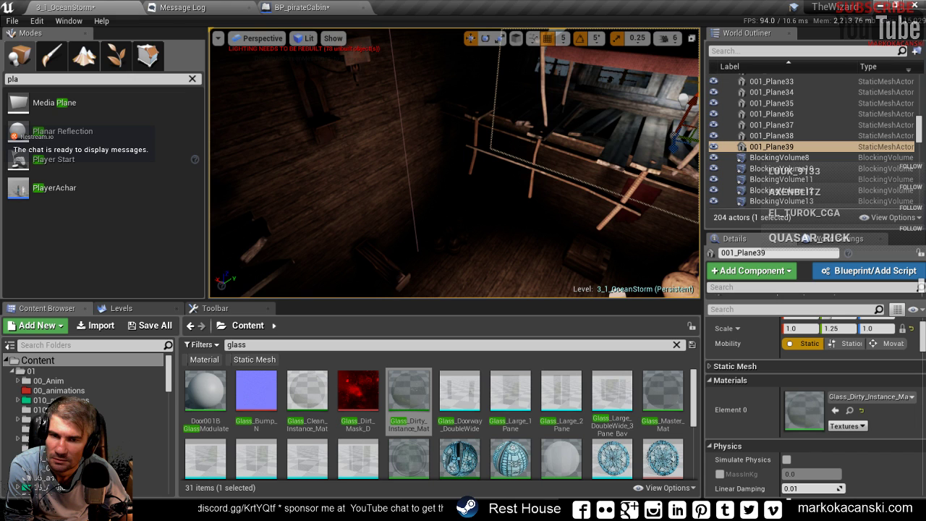
right_drag(617, 293, 507, 253)
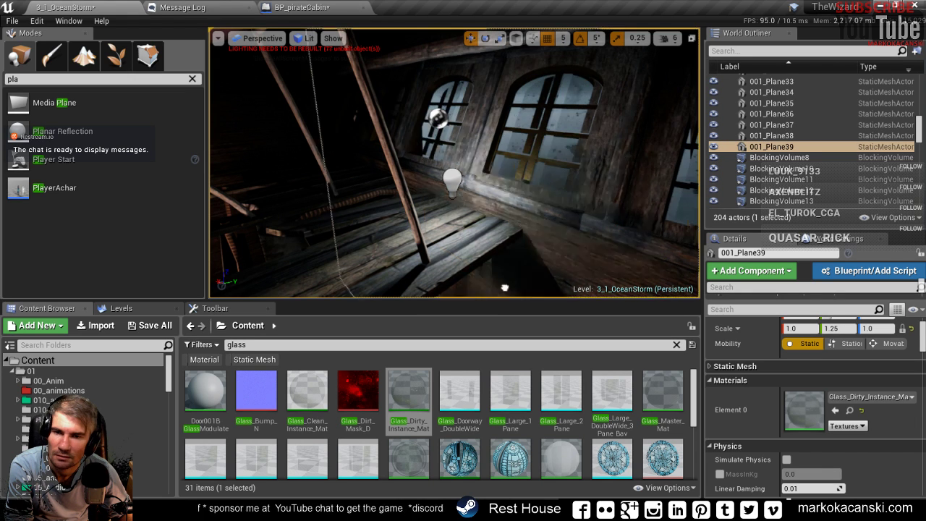
right_drag(598, 252, 506, 253)
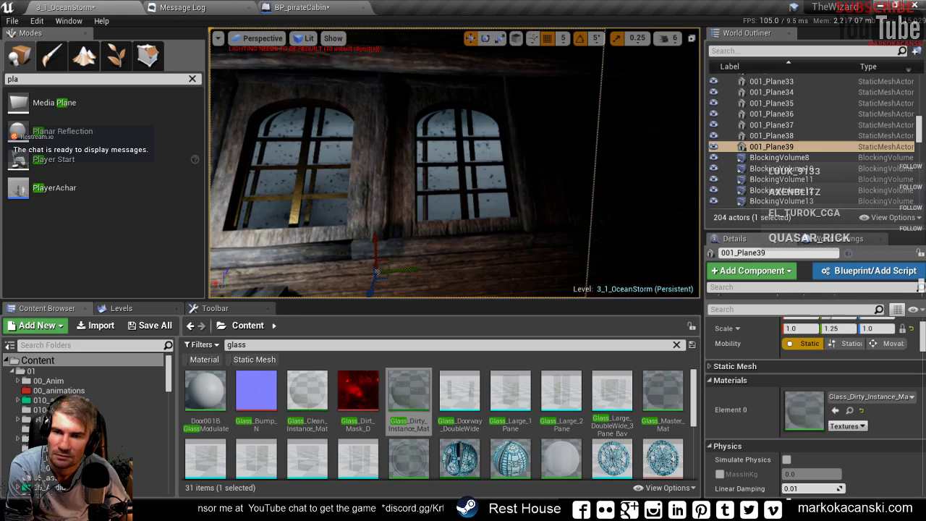
right_drag(455, 163, 454, 162)
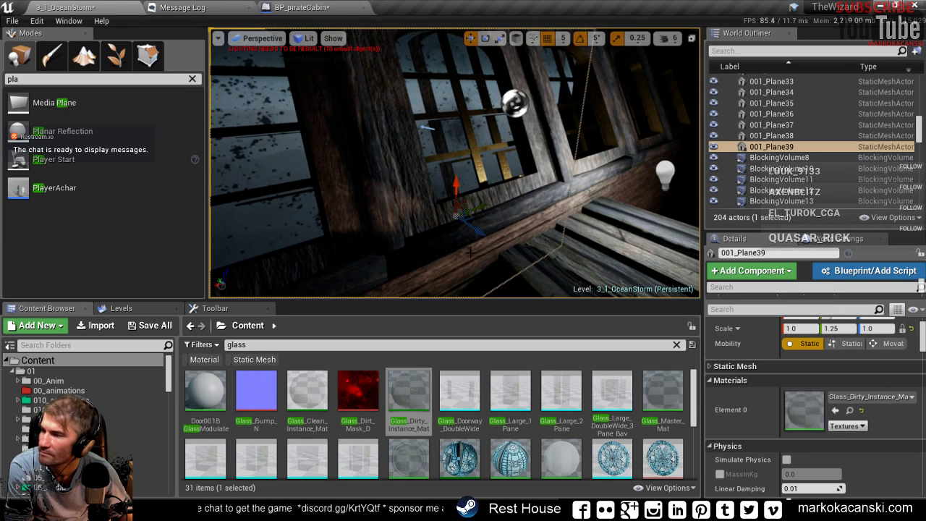
right_drag(477, 229, 469, 232)
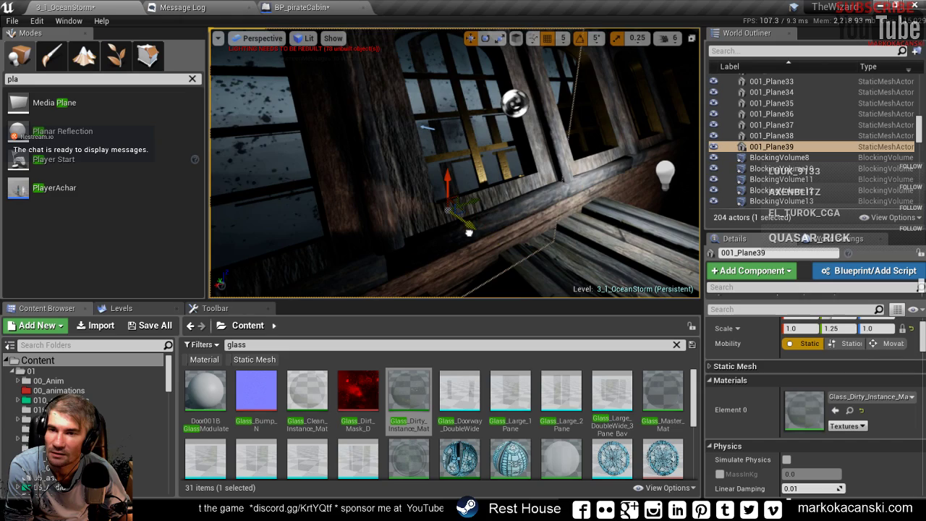
drag(468, 232, 486, 250)
right_drag(486, 249, 495, 152)
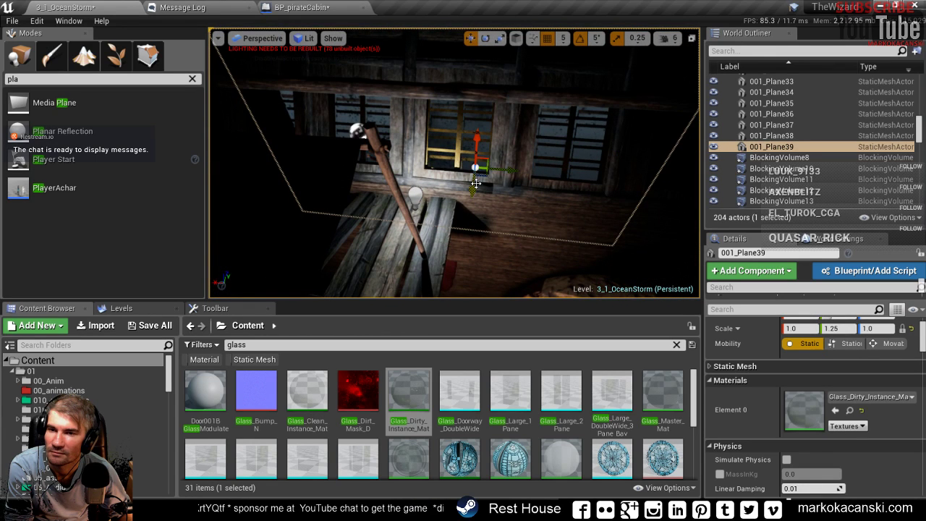
mouse_move(475, 184)
mouse_down()
mouse_move(473, 291)
mouse_move(461, 290)
mouse_up()
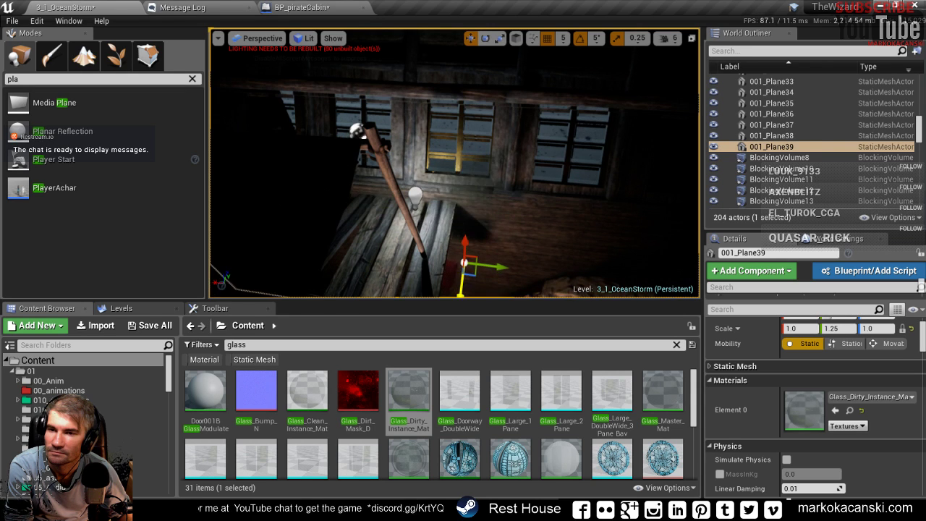
mouse_move(461, 290)
right_down()
mouse_move(537, 205)
mouse_move(460, 168)
right_up()
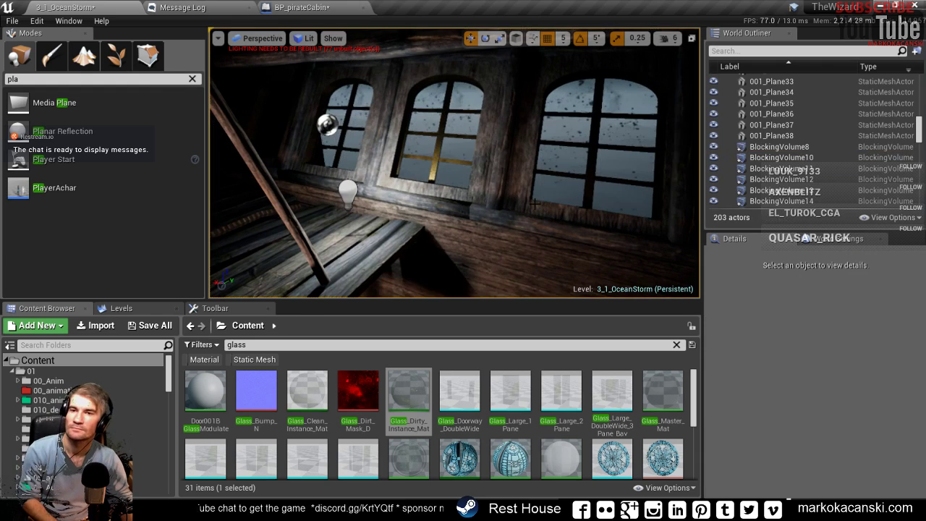
- Delete the extra glass plane, then select and frame ShipWindow8
key(Delete)
click(455, 171)
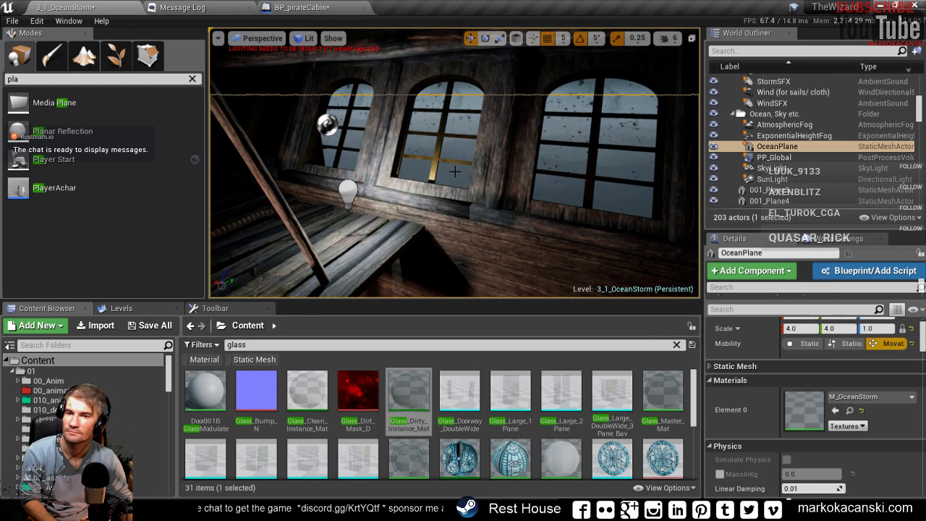
click(574, 85)
key(f)
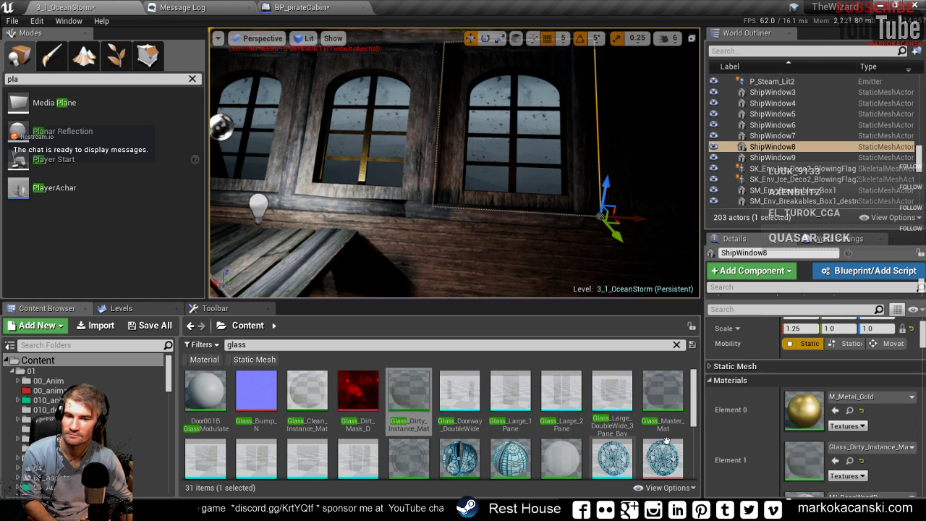
- Try M_StatueGlass2 on ShipWindow8's Element 1, then undo back to Glass_Dirty_Instance_Mat
click(204, 360)
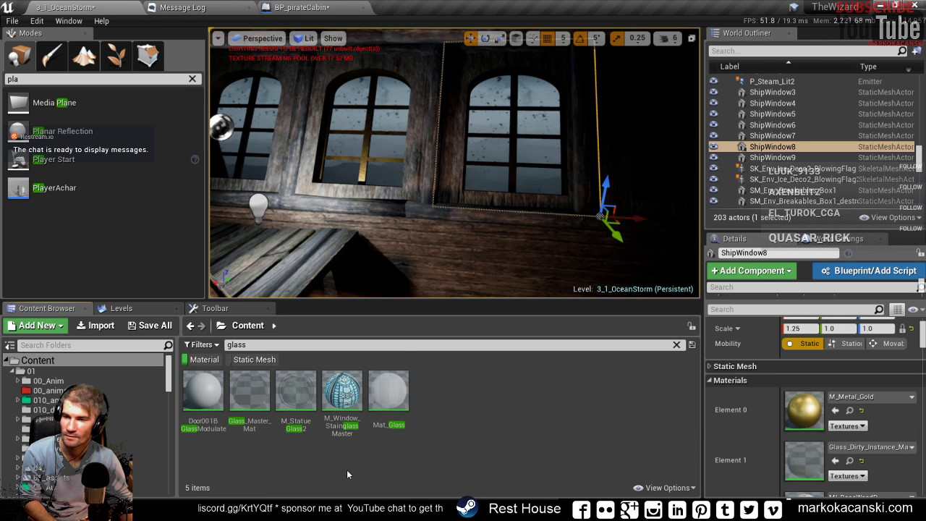
click(298, 394)
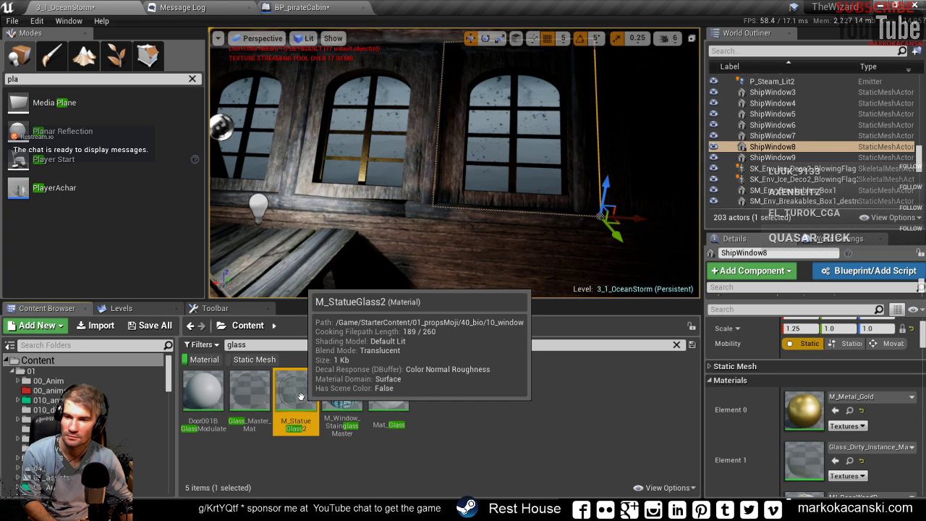
drag(301, 397, 803, 456)
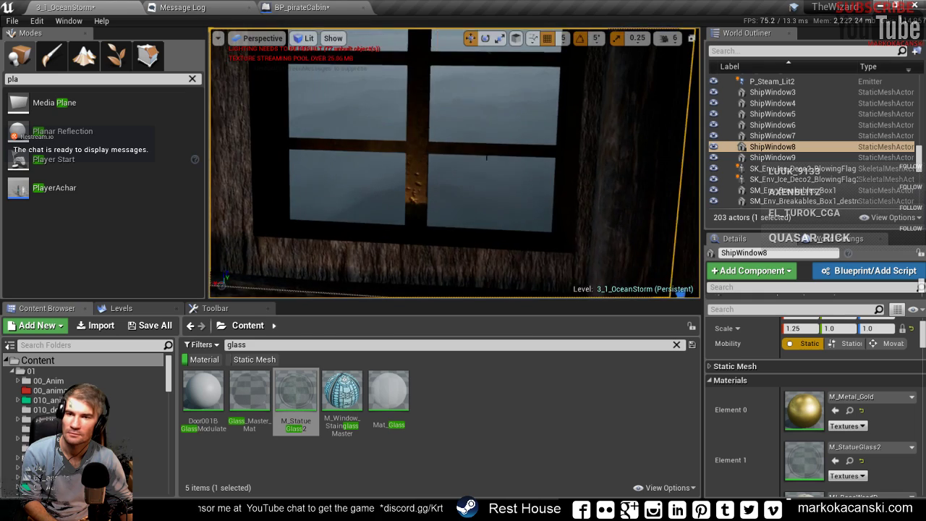
key(ctrl+z)
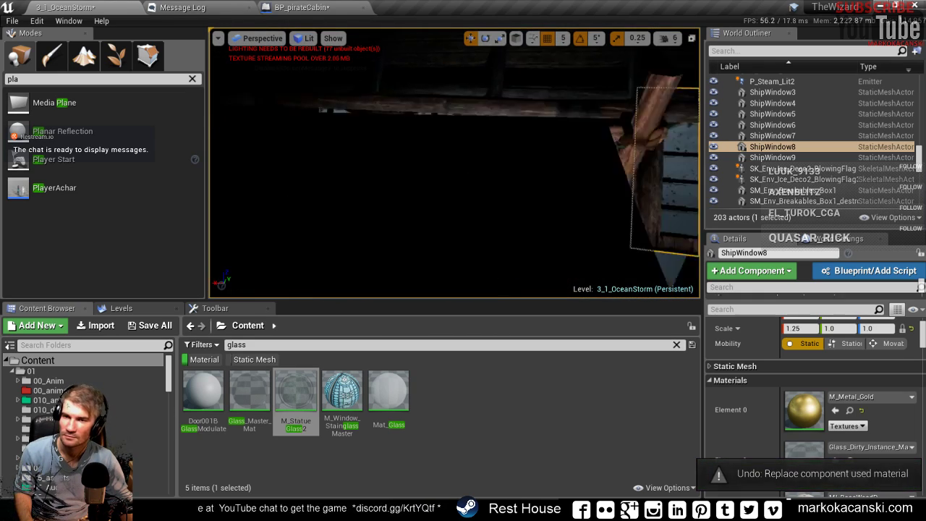
right_drag(454, 163, 454, 163)
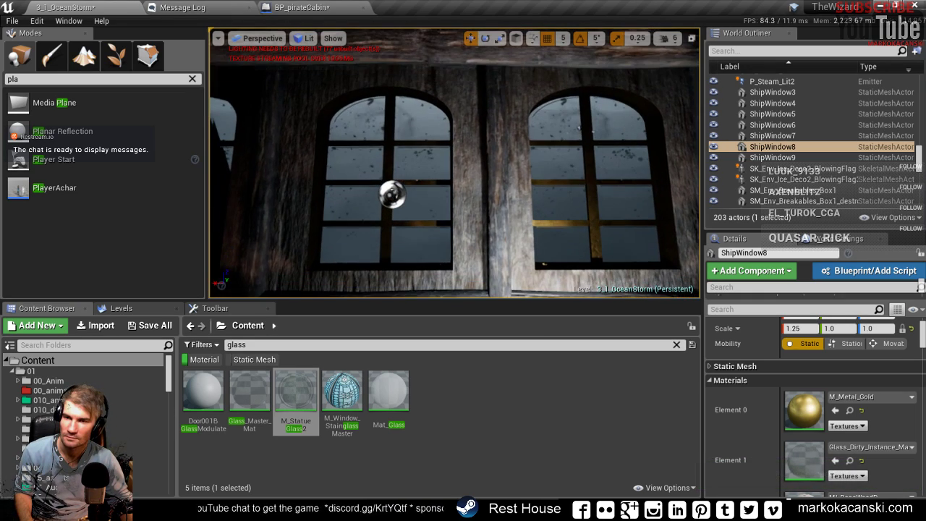
click(443, 275)
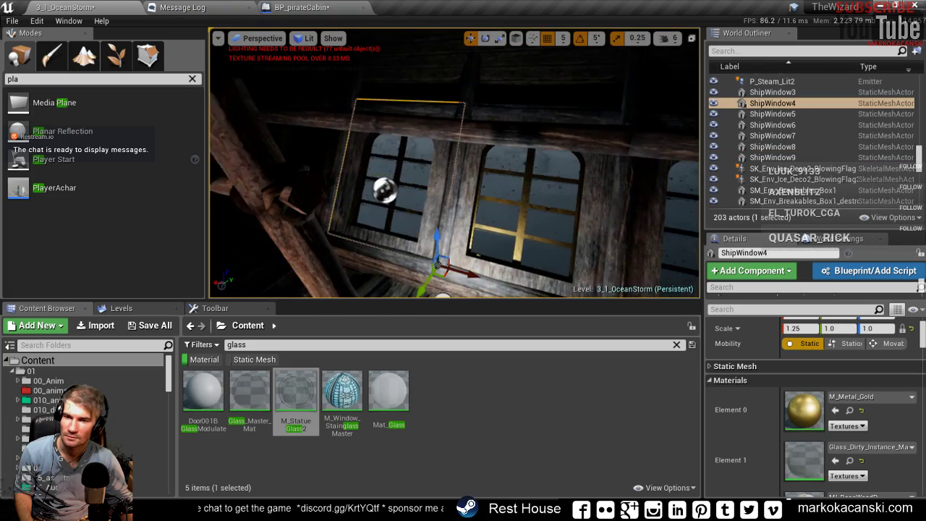
right_drag(443, 275, 414, 268)
key(F11)
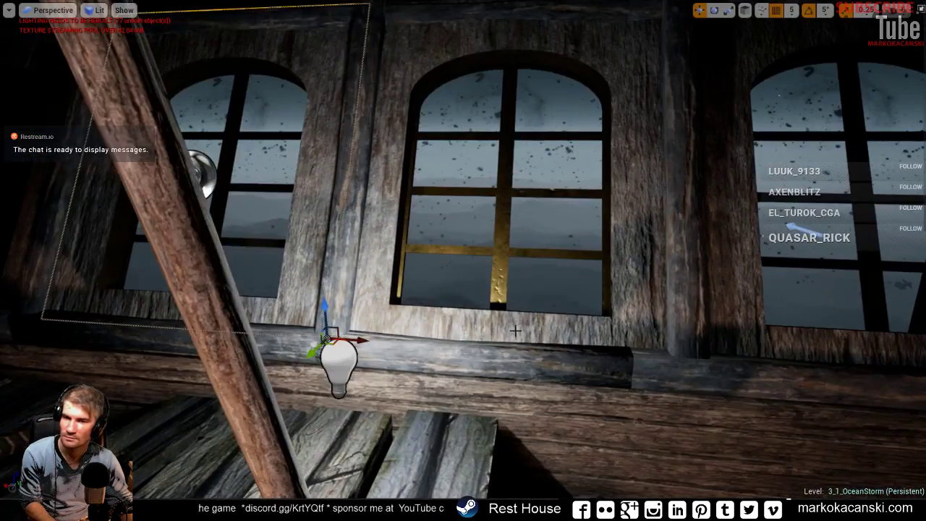
click(516, 330)
right_drag(416, 323, 446, 329)
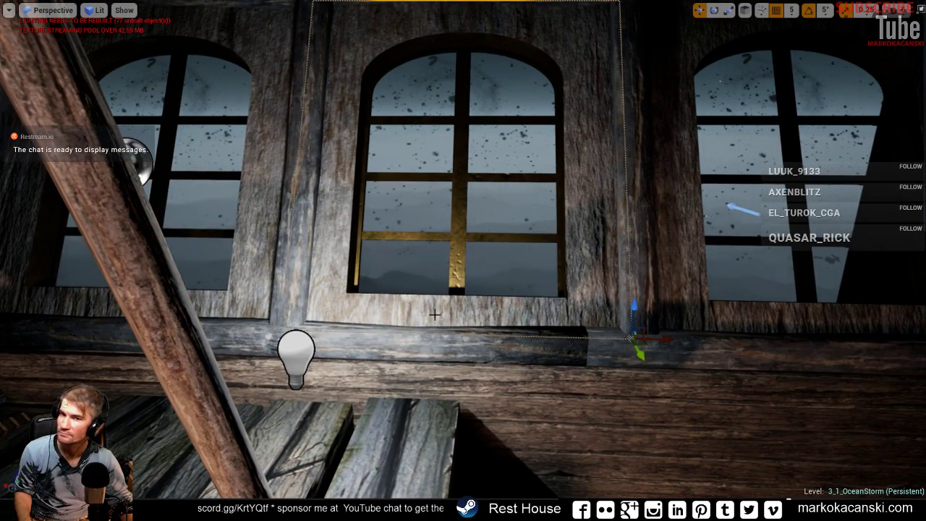
mouse_move(434, 315)
right_down()
mouse_move(430, 370)
mouse_move(418, 263)
right_up()
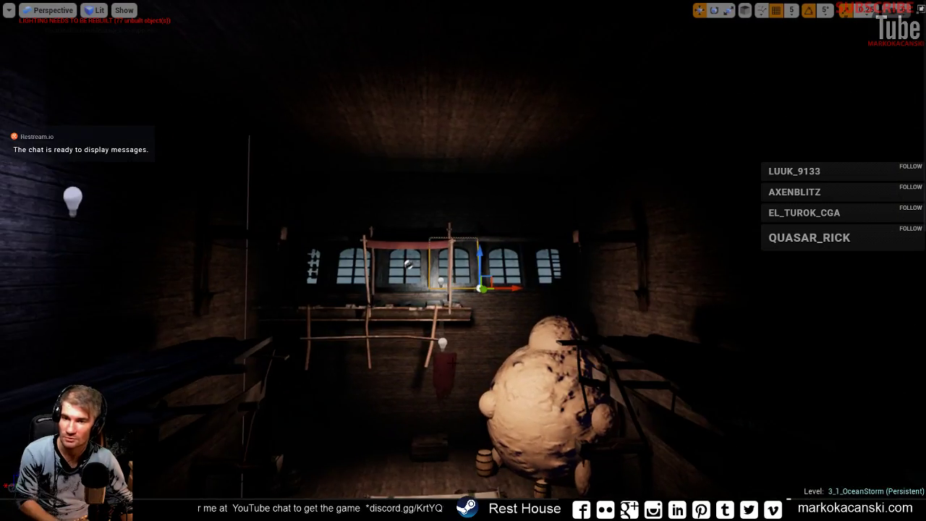
key(f)
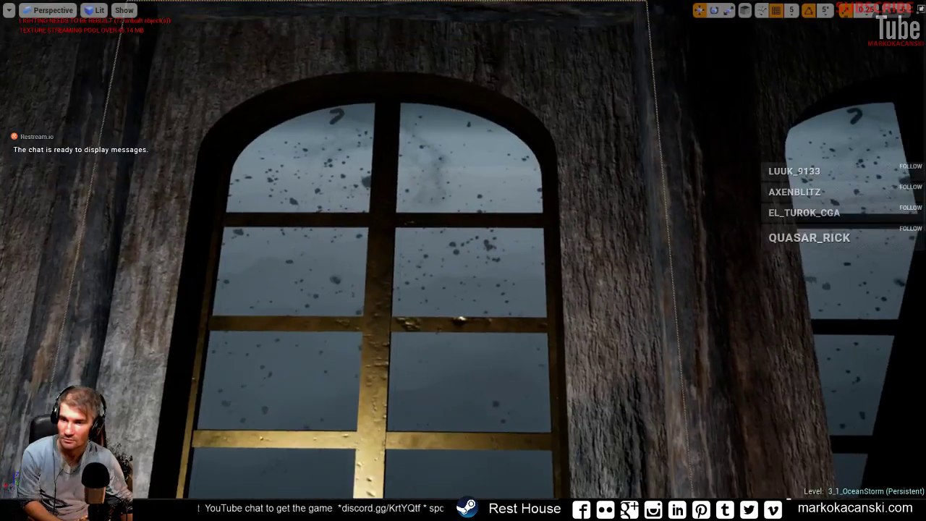
right_drag(417, 262, 418, 263)
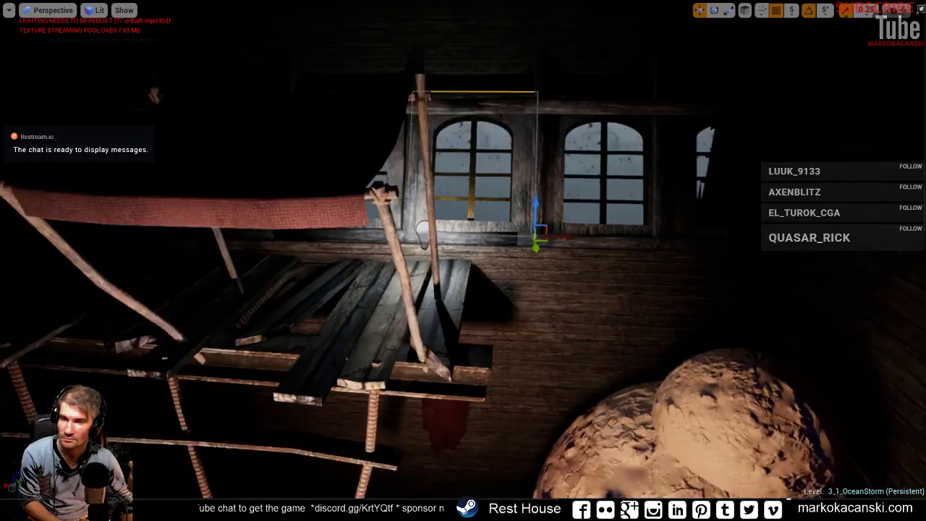
right_drag(392, 217, 392, 217)
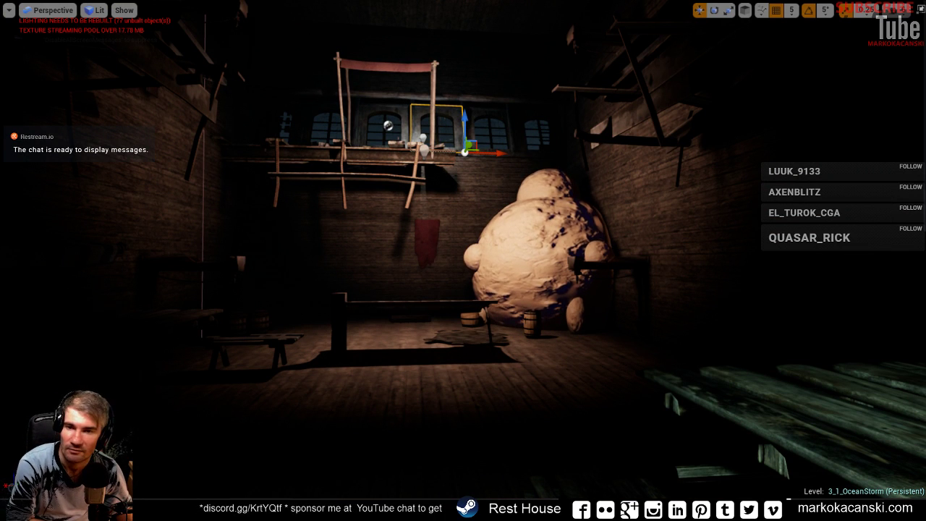
right_drag(527, 248, 431, 189)
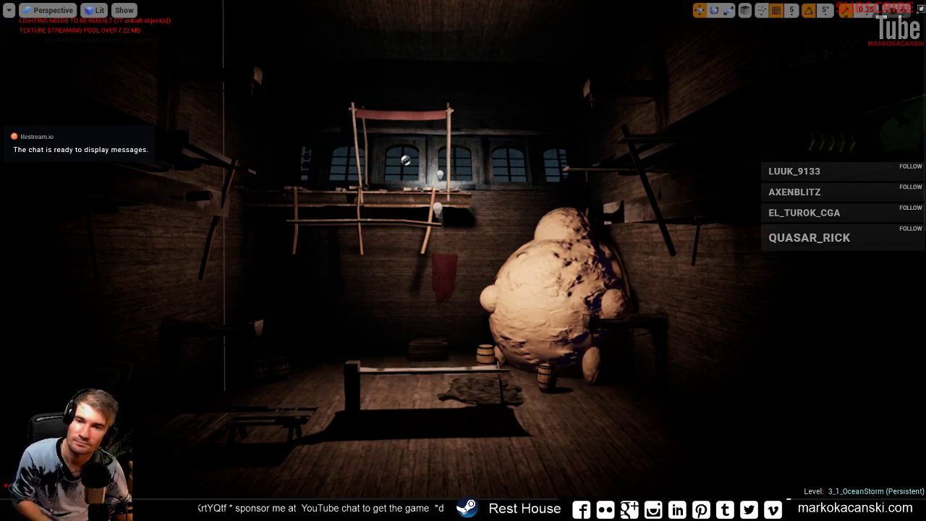
right_drag(471, 327, 472, 327)
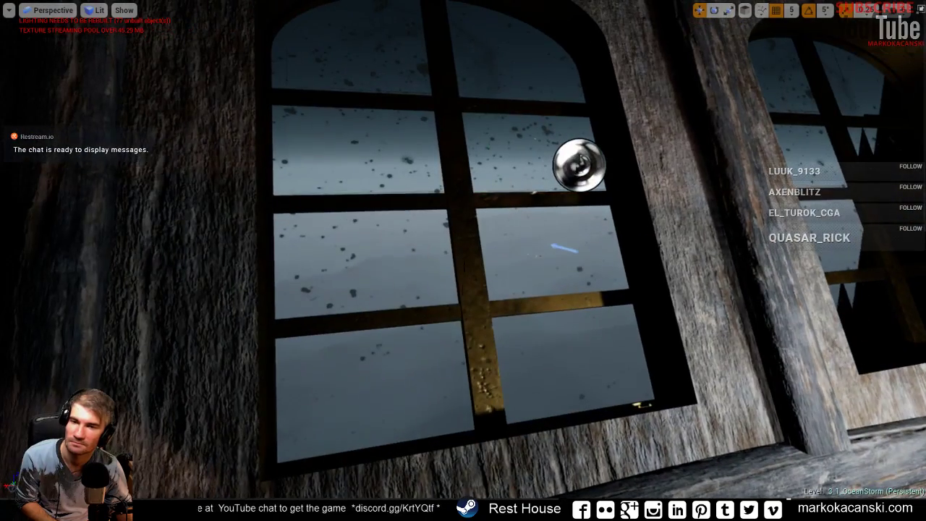
right_drag(450, 248, 453, 247)
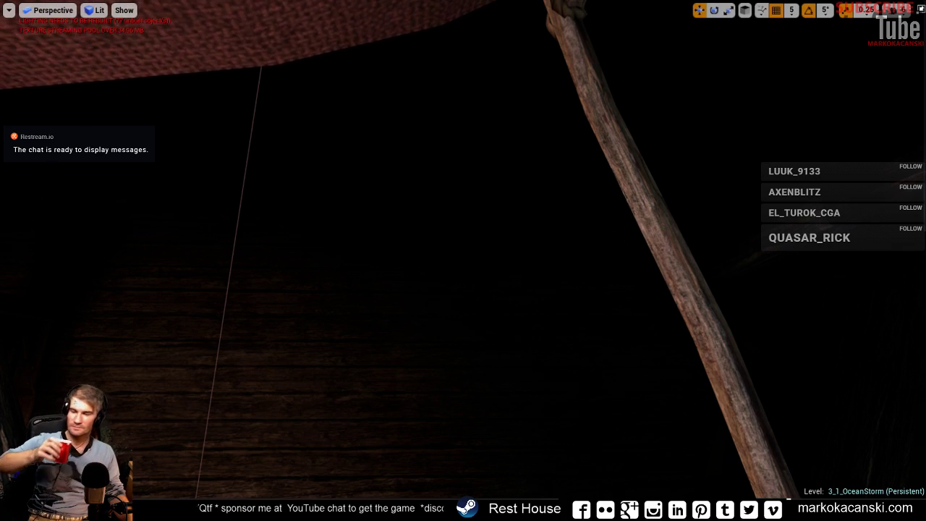
right_drag(463, 260, 521, 217)
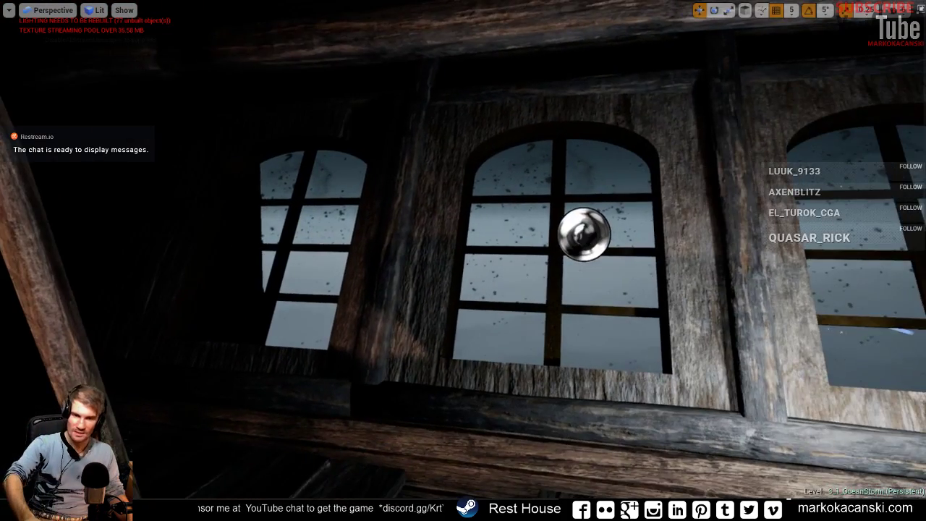
right_drag(463, 260, 506, 289)
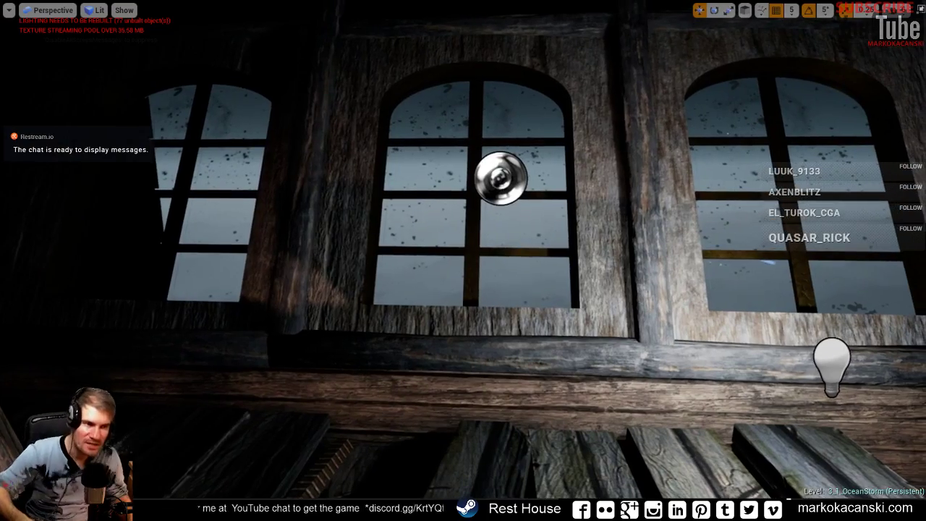
right_drag(463, 260, 452, 250)
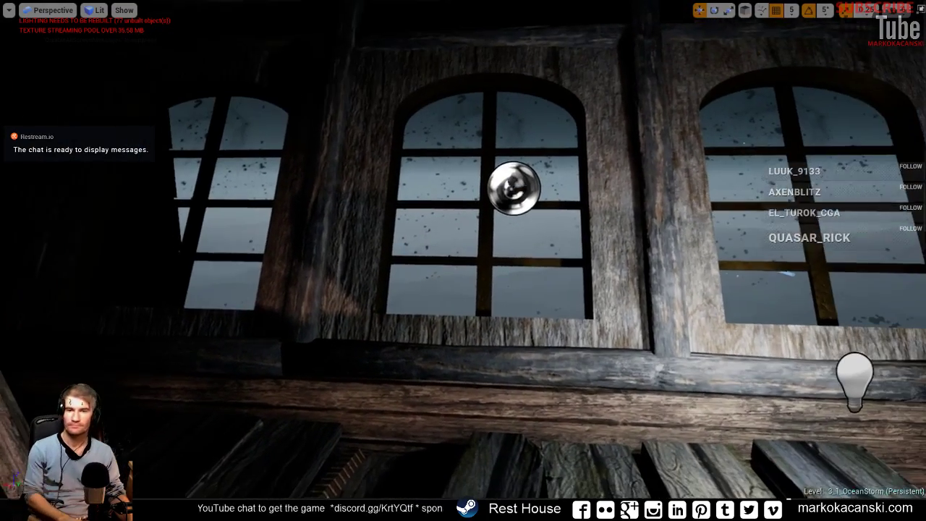
right_drag(548, 213, 548, 220)
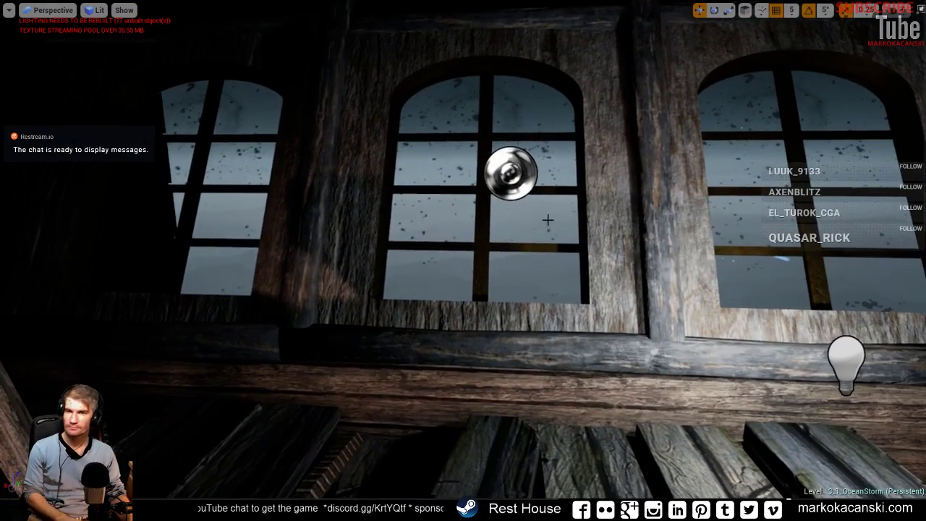
- Slide the middle window's wall panel right to open the wall, then back over the opening
click(573, 325)
right_drag(573, 323, 579, 322)
key(e)
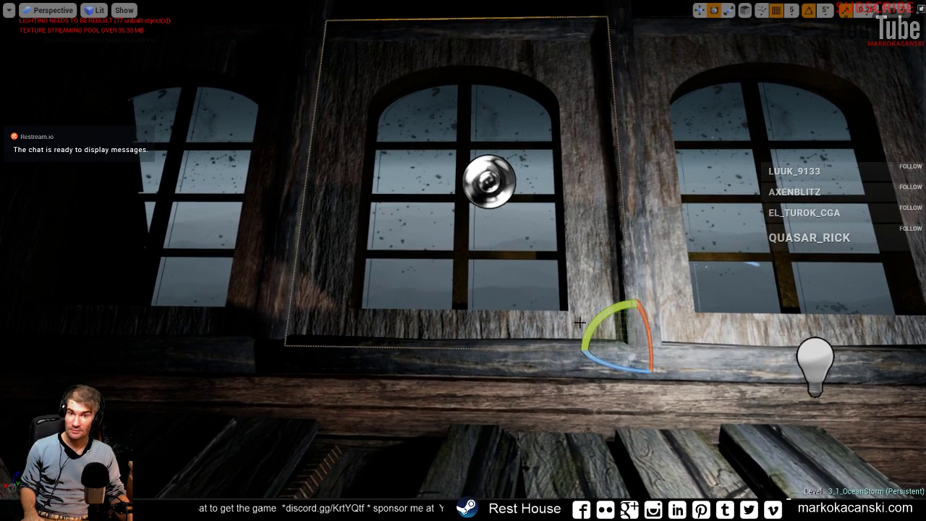
key(w)
drag(671, 351, 724, 351)
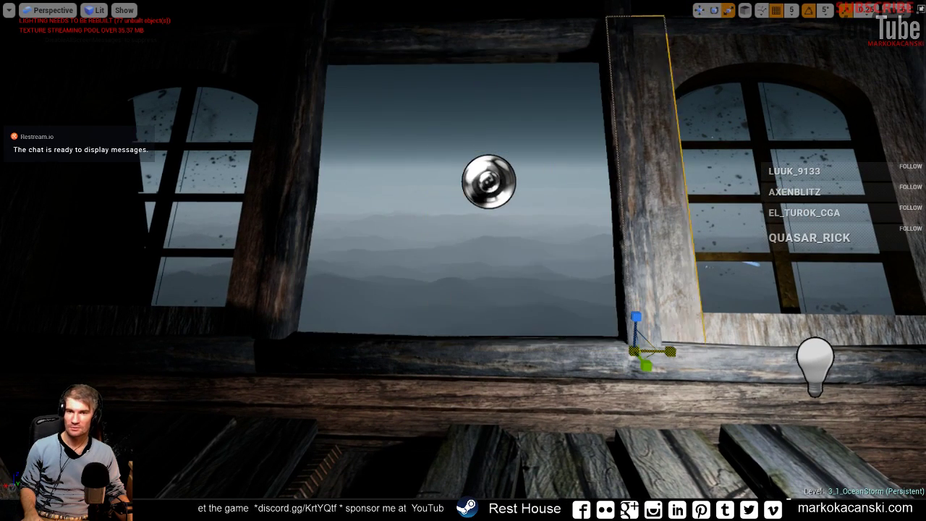
mouse_move(565, 360)
right_down()
mouse_move(616, 359)
mouse_move(560, 359)
right_up()
drag(521, 335, 117, 309)
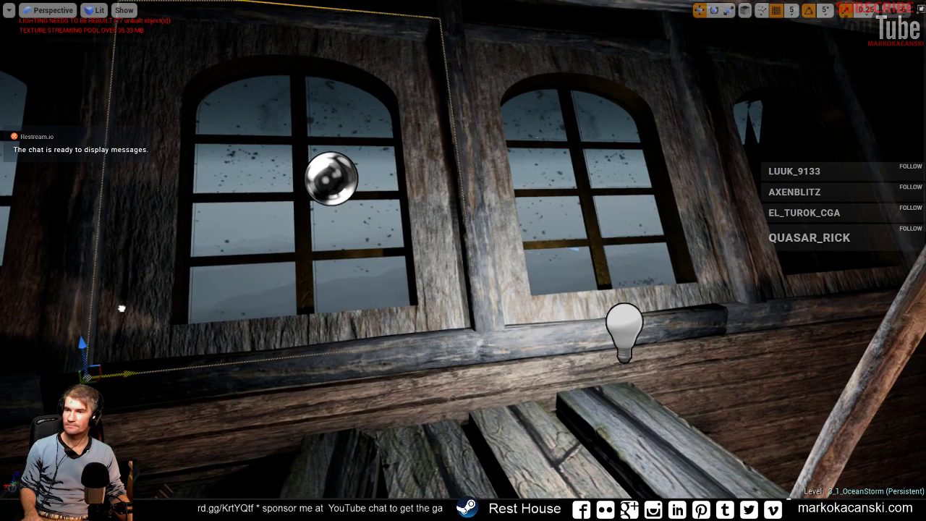
mouse_move(121, 309)
right_down()
mouse_move(111, 314)
mouse_move(259, 314)
mouse_move(209, 311)
right_up()
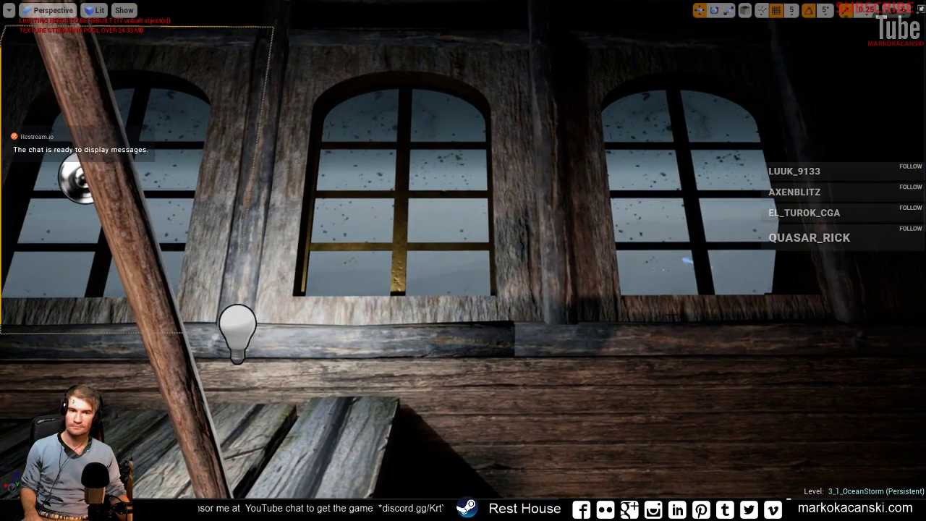
- Select and frame the right window panel and scale it across its pivot
click(640, 304)
key(f)
key(e)
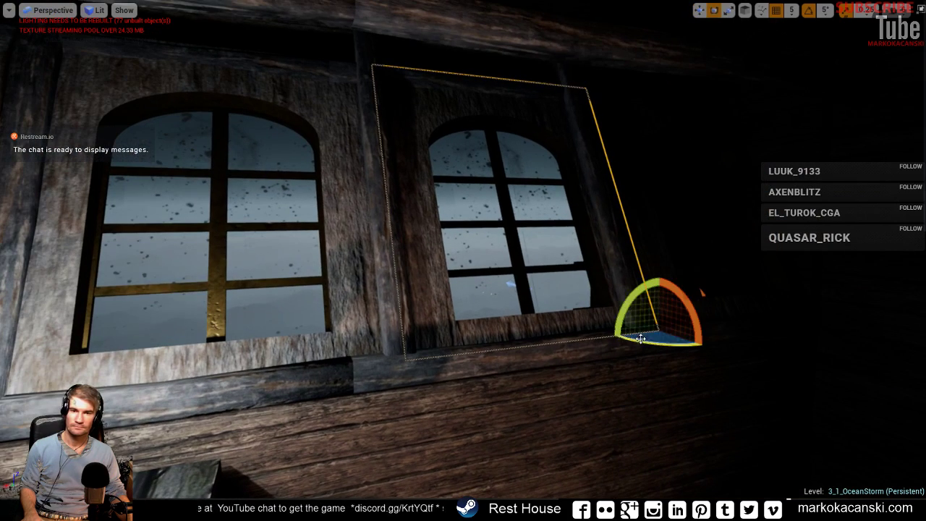
key(r)
mouse_move(684, 322)
mouse_down()
mouse_move(731, 322)
mouse_move(451, 334)
mouse_up()
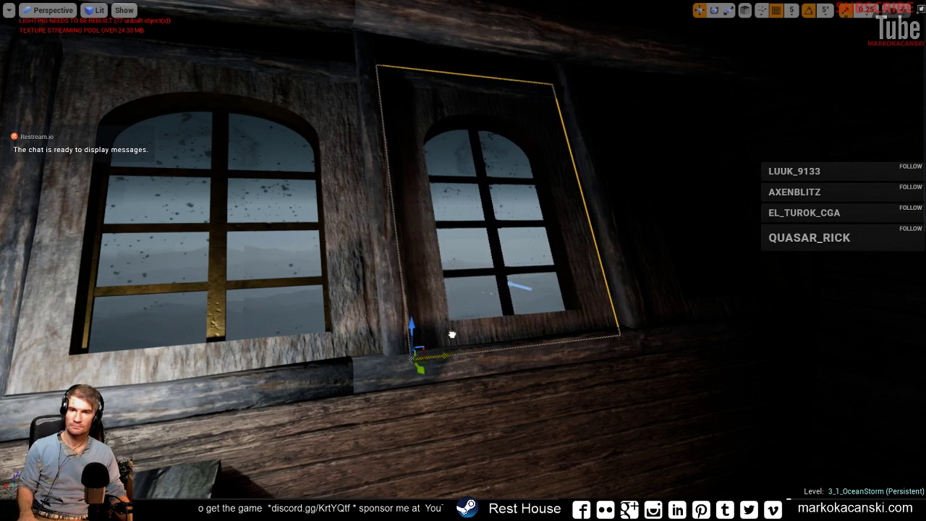
right_drag(448, 338, 405, 325)
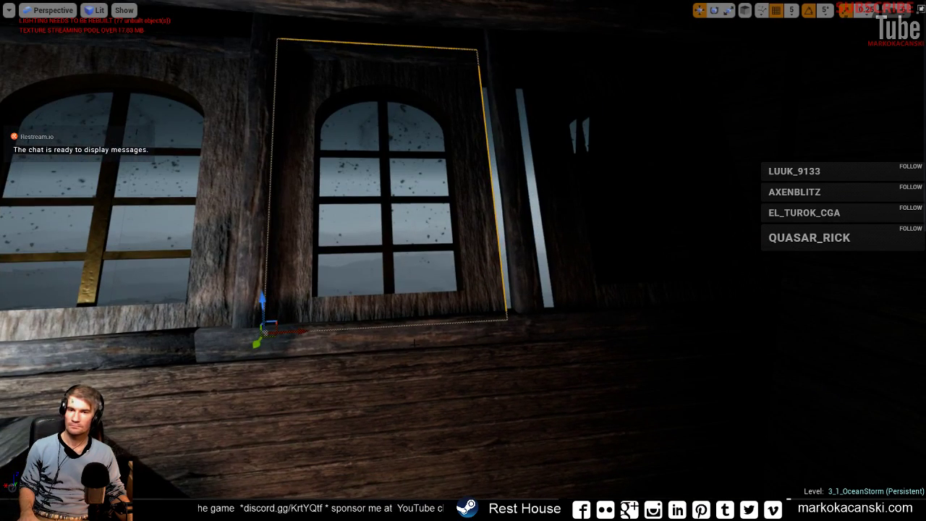
key(e)
key(w)
- Narrow the right window panel, undo, then readjust its width and nudge it left
mouse_move(303, 335)
mouse_down()
mouse_move(271, 334)
mouse_move(311, 331)
mouse_move(284, 333)
mouse_up()
key(ctrl+z)
key(ctrl+z)
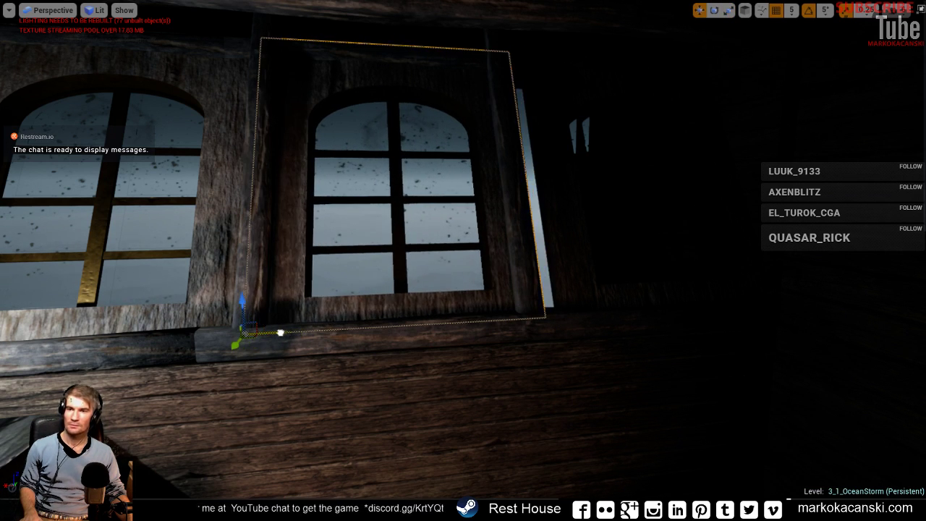
key(space)
key(space)
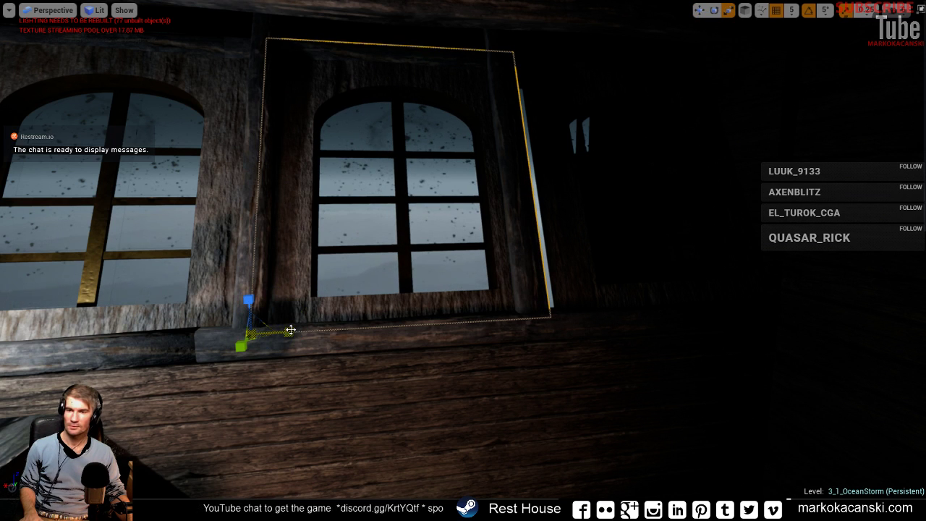
drag(290, 332, 293, 332)
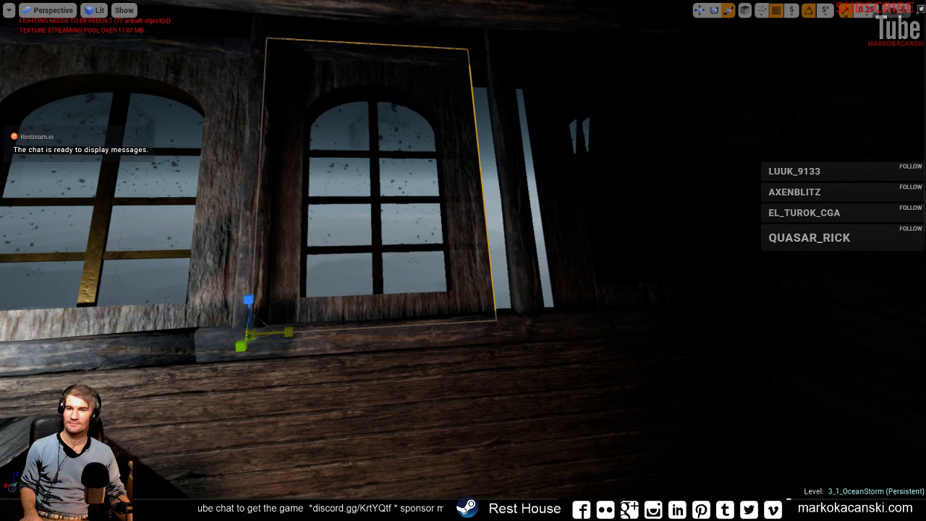
drag(286, 331, 275, 332)
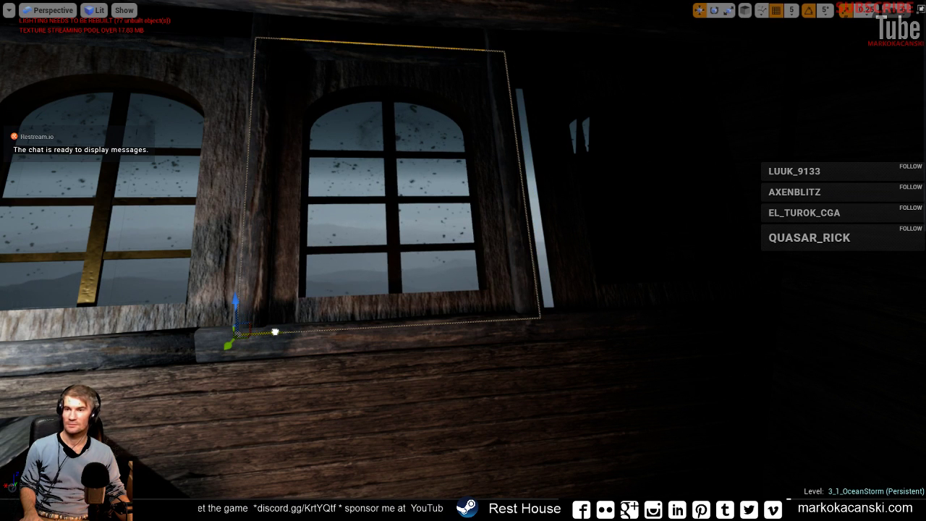
right_drag(324, 375, 383, 395)
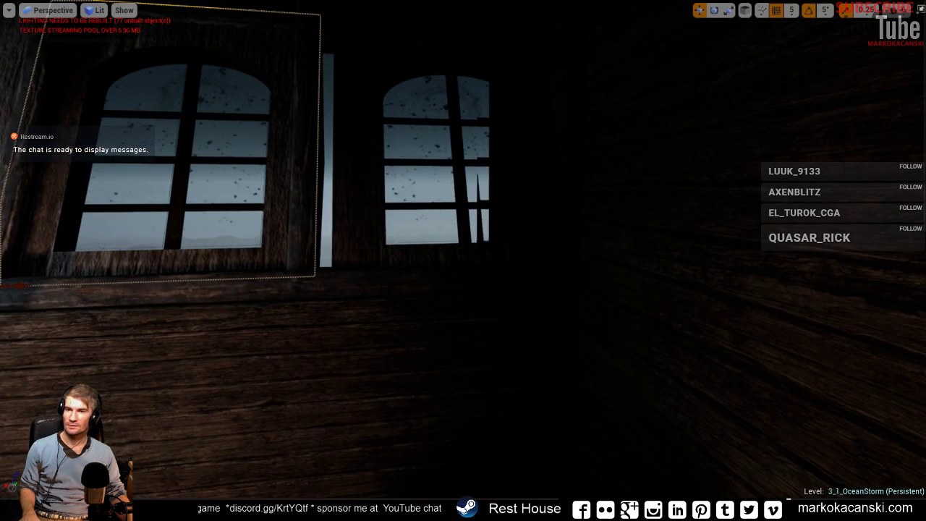
- Delete the dark panel covering the middle window
click(463, 144)
drag(627, 265, 615, 265)
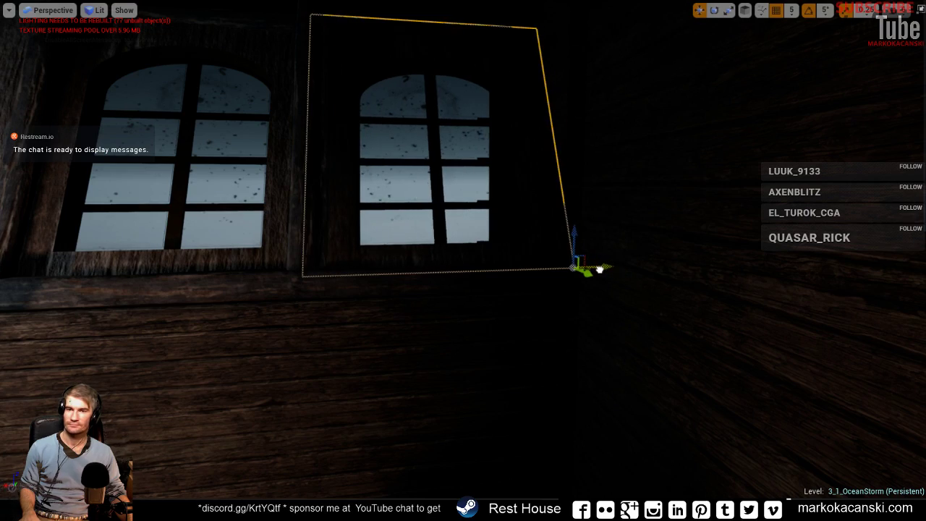
key(Delete)
- Save the 3_1_OceanStorm map and start a Play in Editor test
mouse_move(463, 289)
right_down()
mouse_move(463, 246)
mouse_move(405, 304)
mouse_move(463, 290)
mouse_move(463, 261)
mouse_move(506, 268)
right_up()
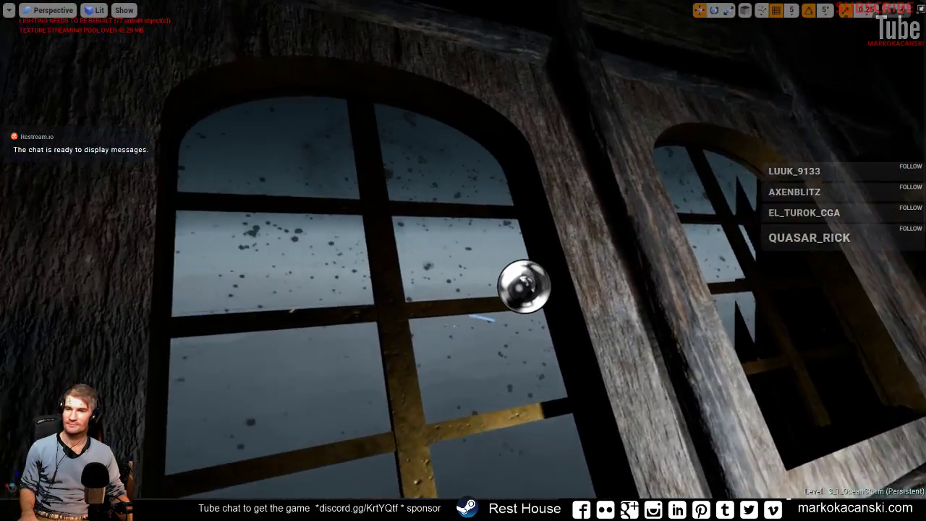
right_drag(506, 268, 434, 325)
key(ctrl+s)
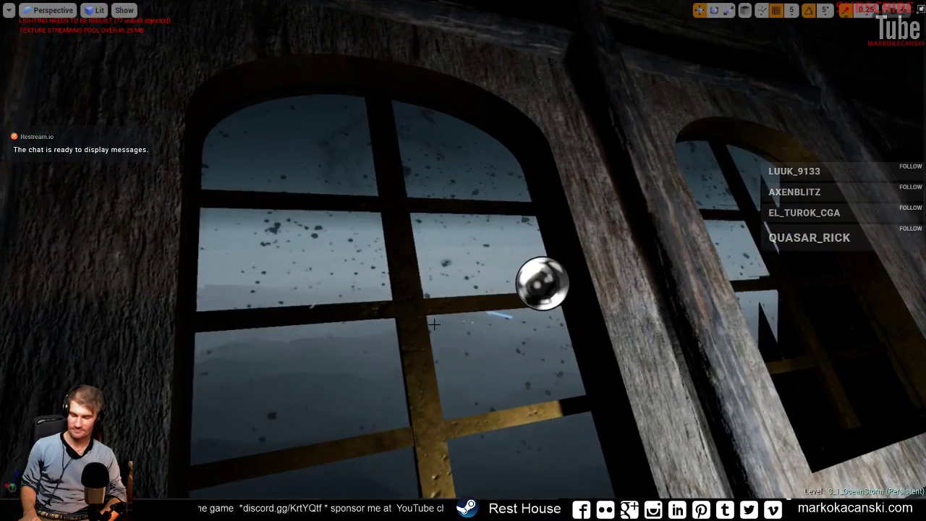
key(alt+p)
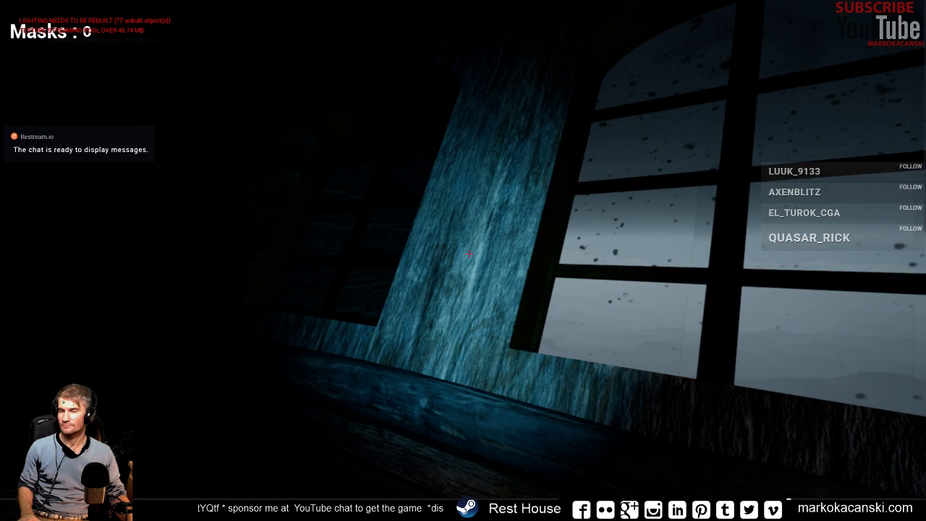
key(alt+Tab)
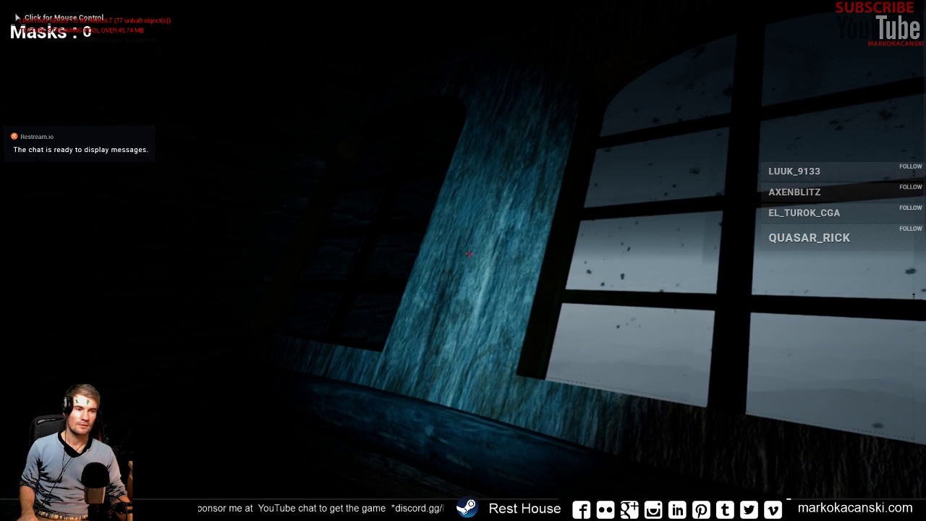
click(605, 299)
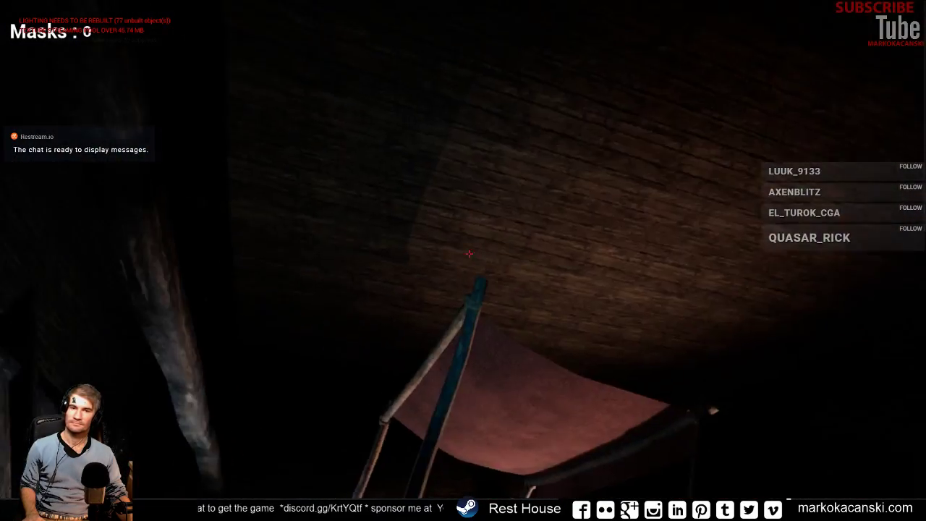
- Stop the play-test, then select and frame the slanted roof beam
key(Escape)
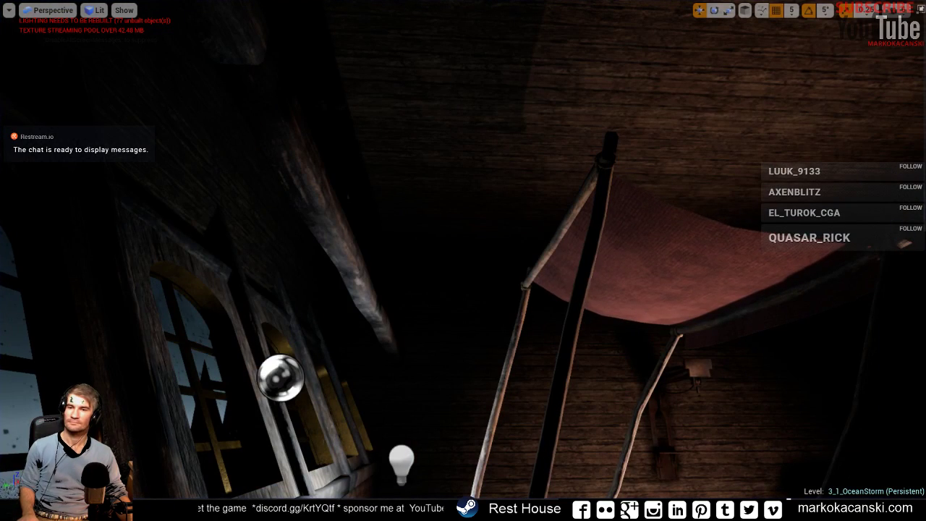
click(311, 195)
key(f)
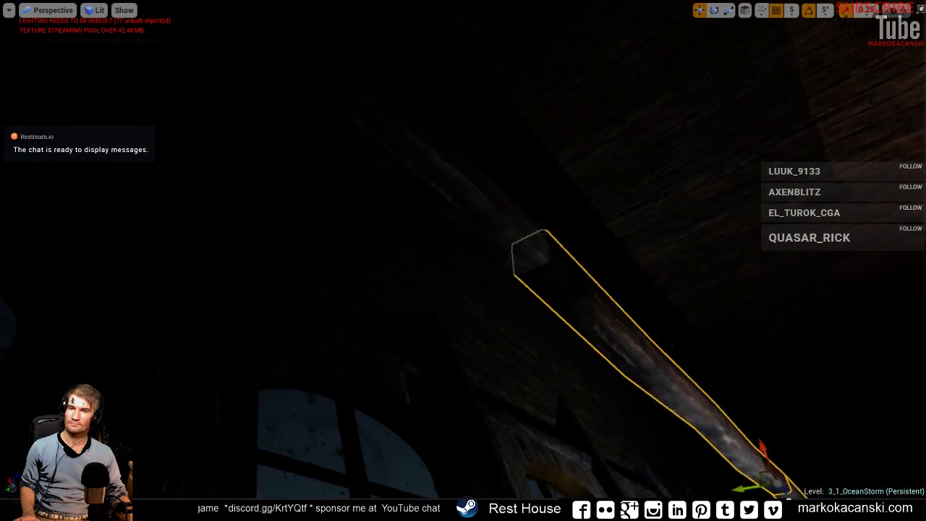
mouse_move(463, 260)
right_down()
mouse_move(405, 290)
mouse_move(463, 260)
right_up()
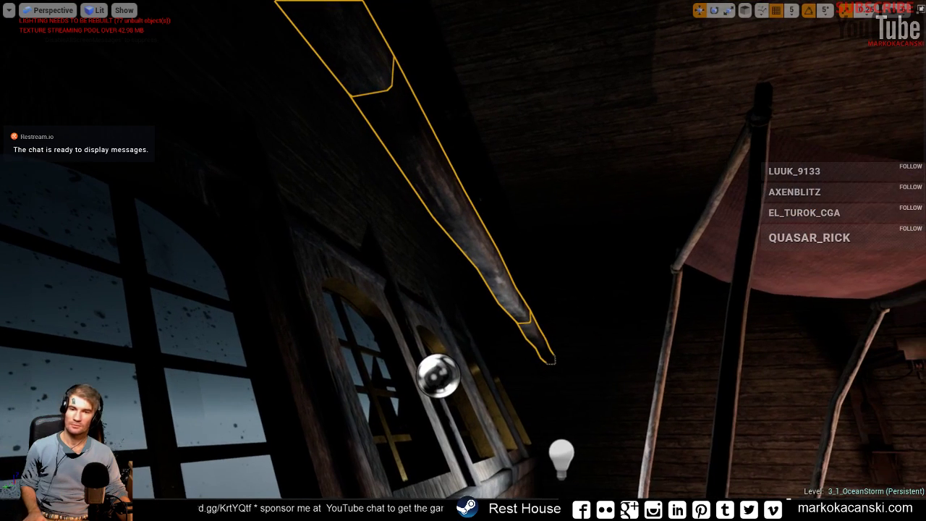
- Slide the roof beam sideways along its Y axis, undoing and redoing one move
key(w)
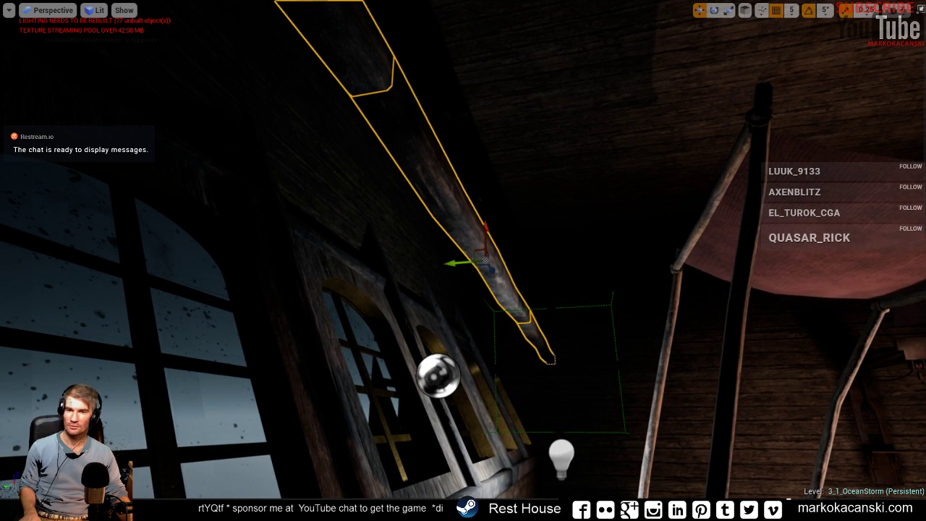
mouse_move(448, 264)
mouse_down()
mouse_move(635, 260)
mouse_move(604, 266)
mouse_up()
right_drag(603, 266, 602, 266)
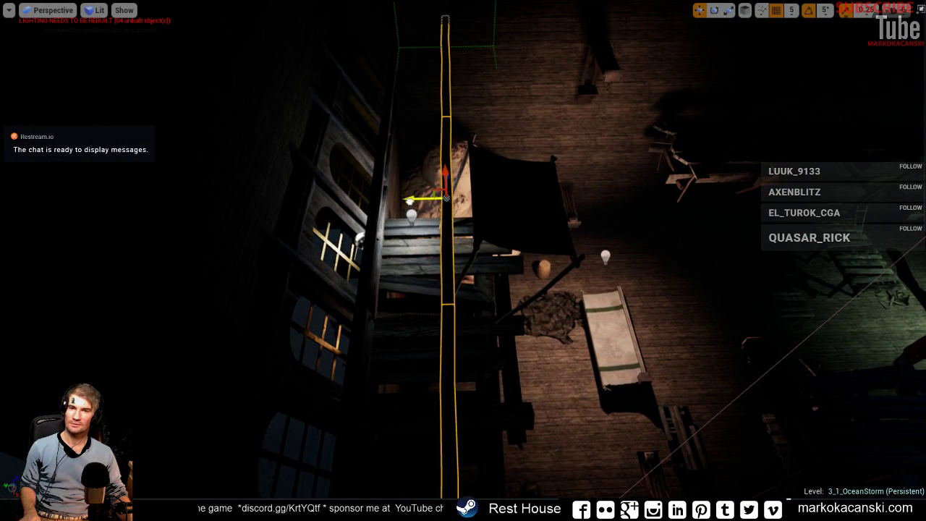
drag(409, 199, 539, 253)
key(ctrl+z)
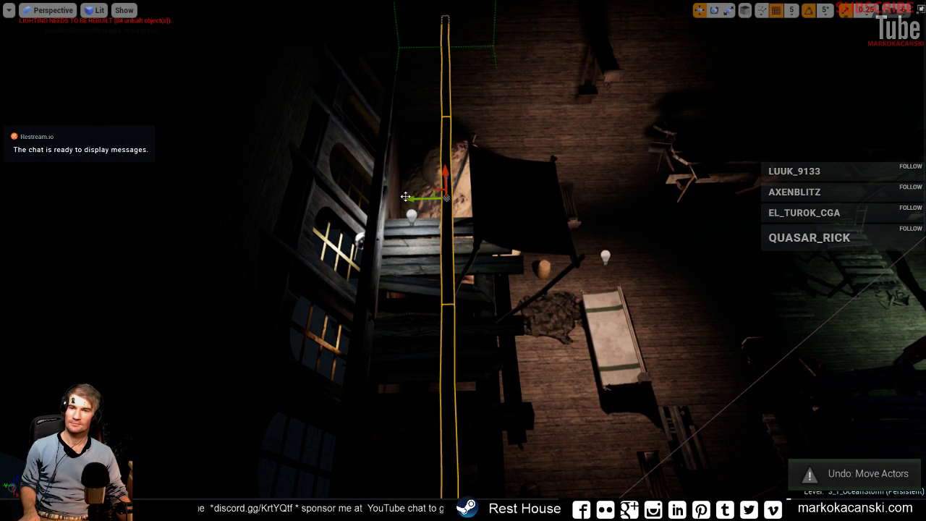
drag(405, 197, 554, 197)
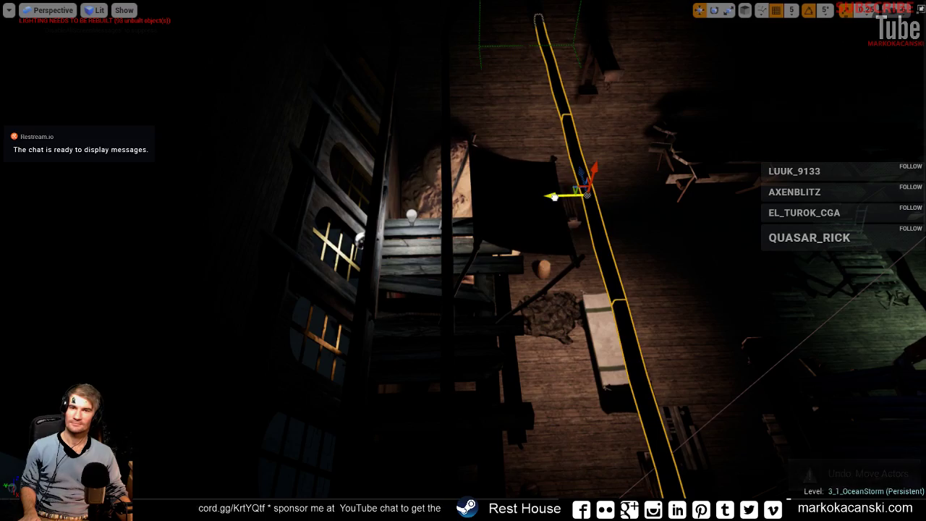
right_drag(553, 197, 553, 197)
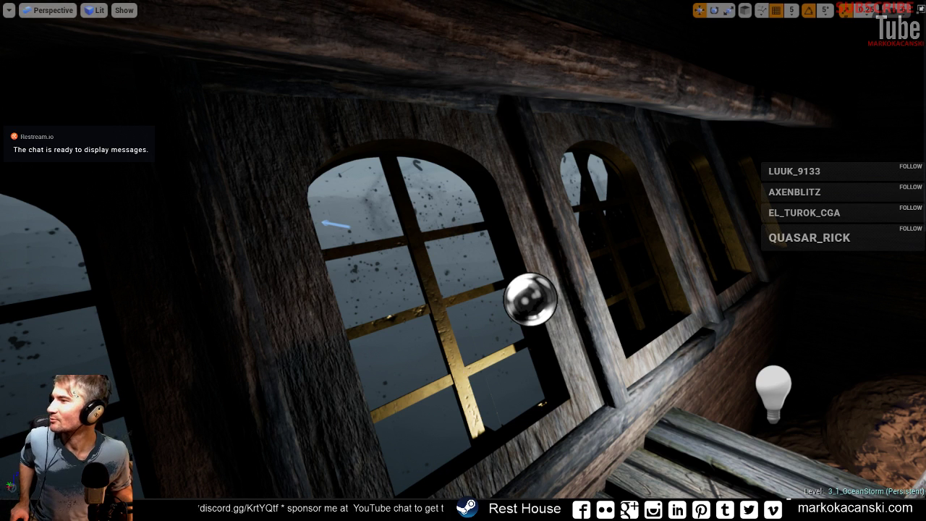
mouse_move(463, 260)
right_down()
mouse_move(477, 275)
mouse_move(507, 239)
right_up()
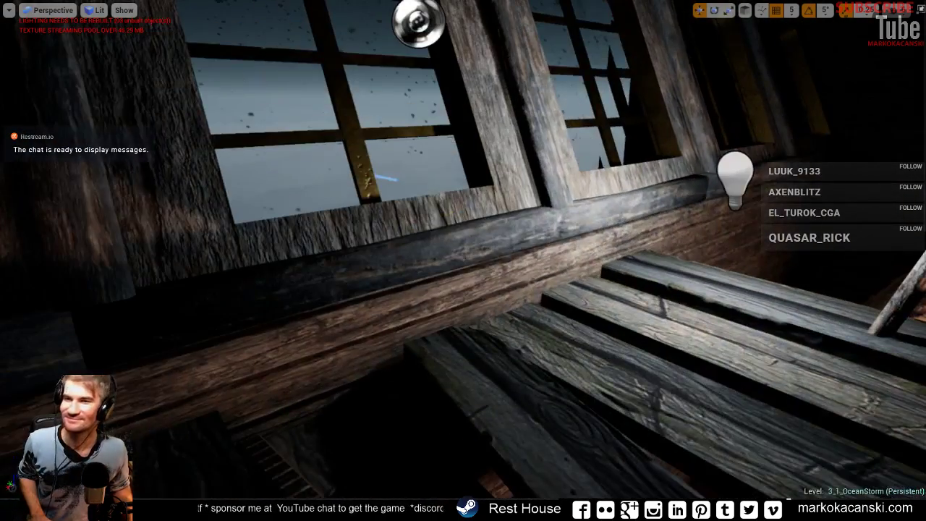
mouse_move(463, 260)
right_down()
mouse_move(434, 239)
mouse_move(449, 246)
right_up()
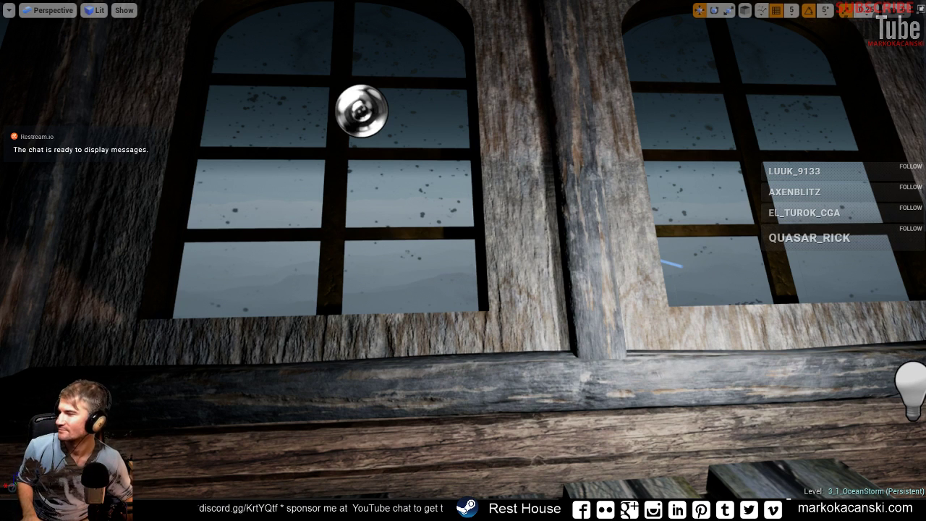
right_drag(560, 288, 436, 244)
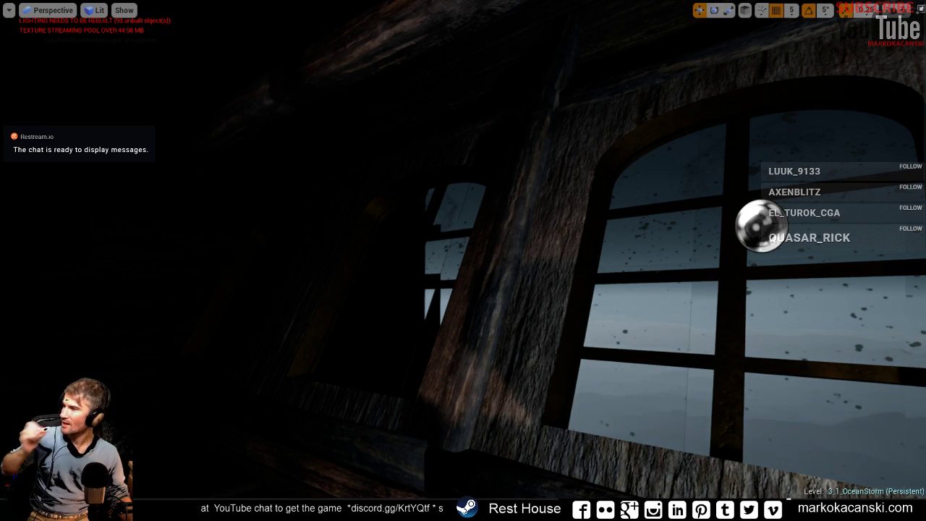
mouse_move(436, 244)
right_down()
mouse_move(434, 250)
mouse_move(511, 279)
mouse_move(550, 268)
mouse_move(460, 245)
right_up()
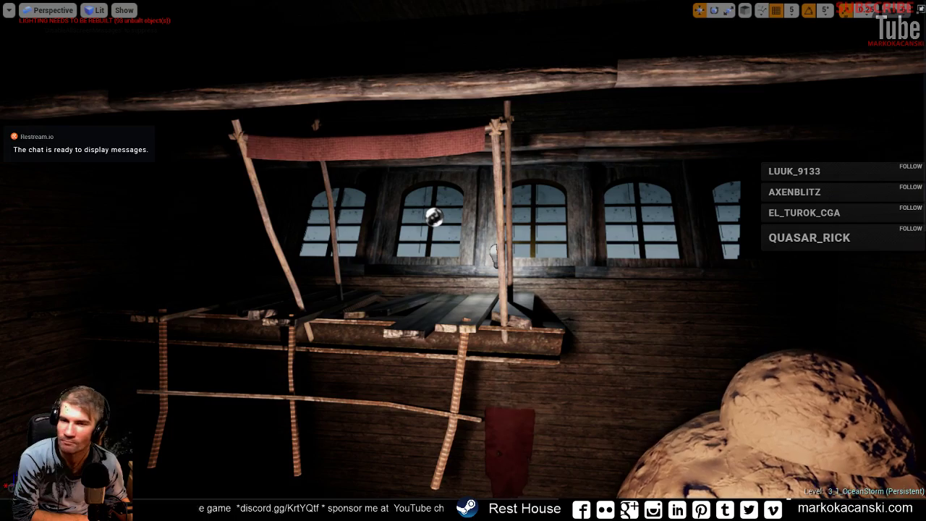
- Move the ladder platform to a new spot under the arched windows
mouse_move(460, 244)
right_down()
mouse_move(409, 235)
mouse_move(394, 251)
right_up()
click(434, 347)
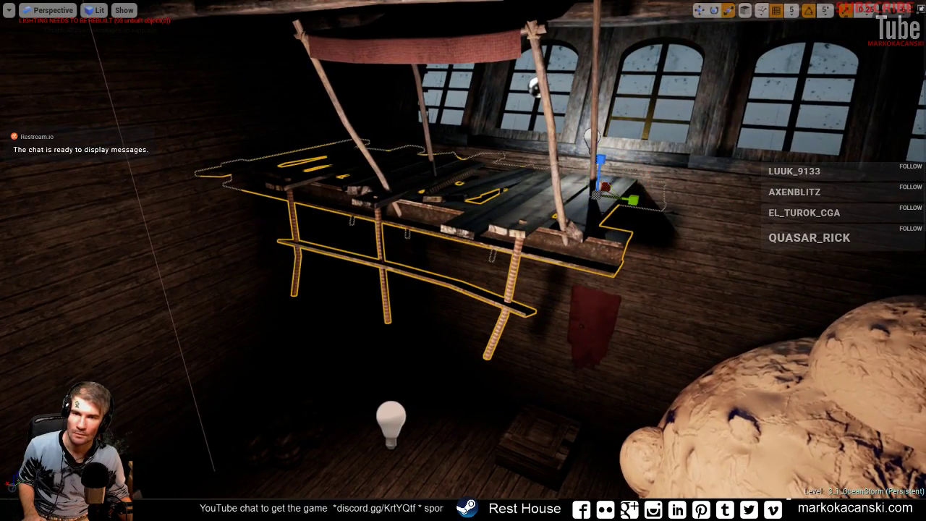
mouse_move(631, 201)
mouse_down()
mouse_move(607, 189)
mouse_move(655, 195)
mouse_up()
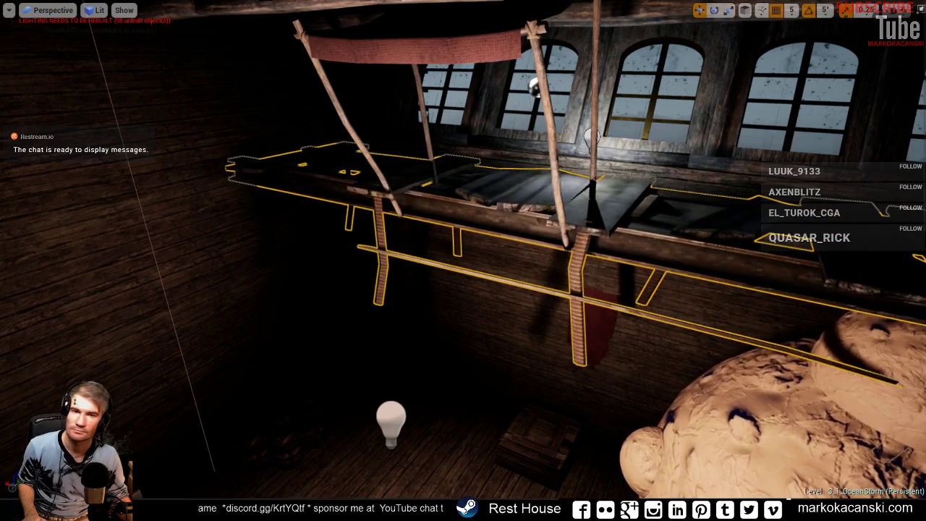
mouse_move(655, 195)
right_down()
mouse_move(695, 174)
mouse_move(506, 184)
mouse_move(463, 217)
mouse_move(521, 232)
right_up()
key(Escape)
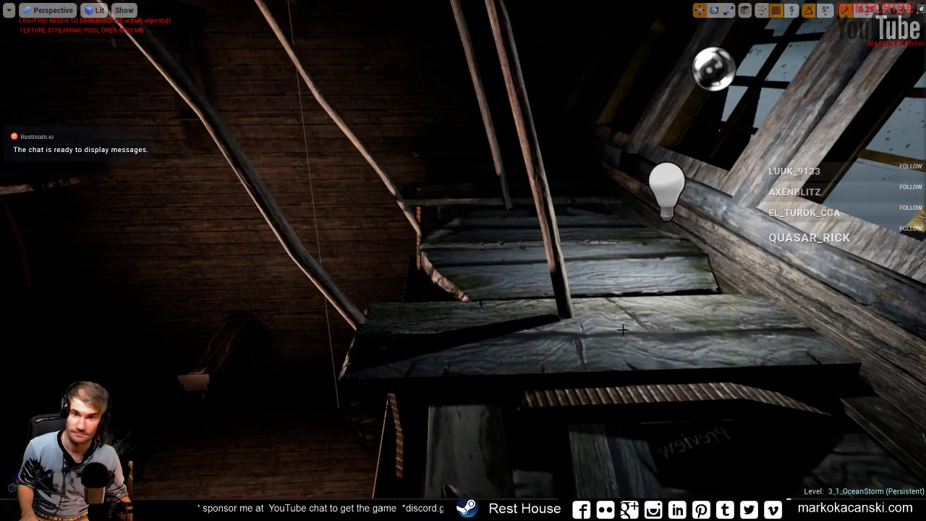
- Fly up to the arched attic windows and start a Play in Editor test
mouse_move(622, 330)
right_down()
mouse_move(574, 306)
mouse_move(652, 392)
right_up()
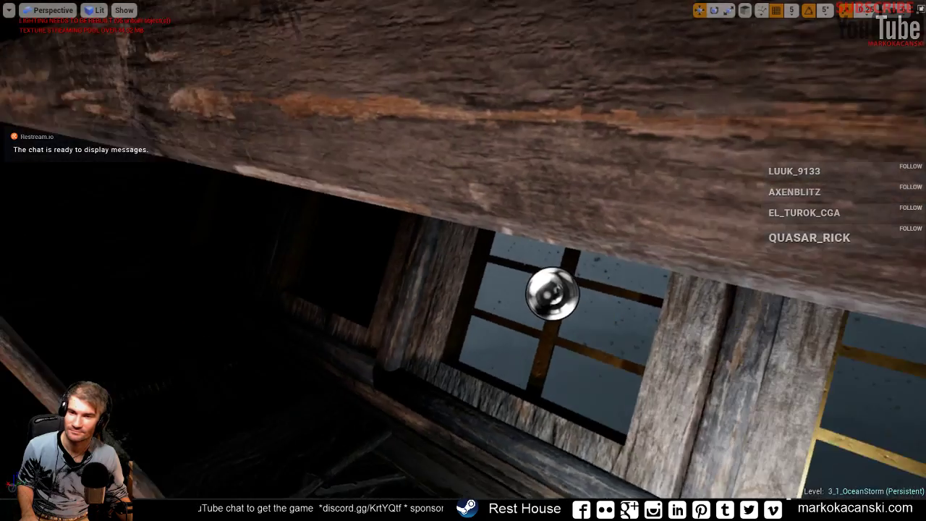
right_drag(516, 341, 516, 341)
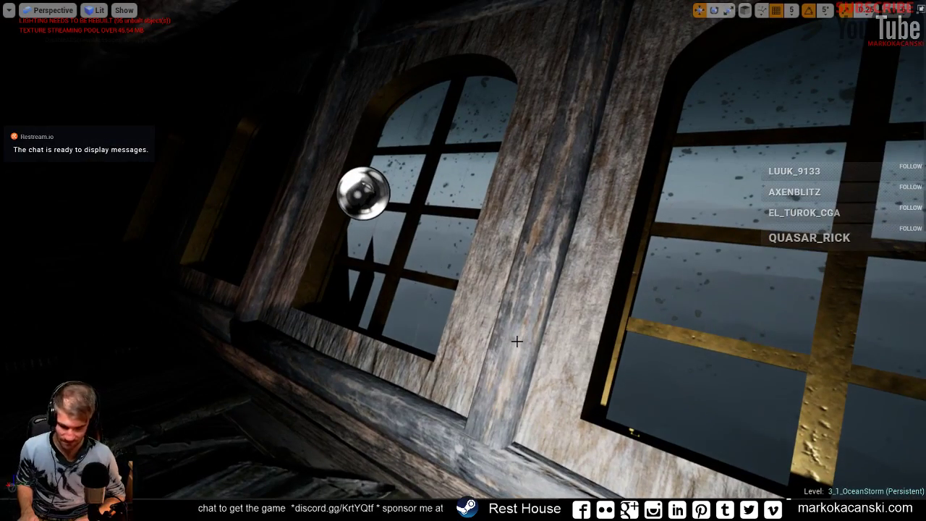
key(alt+p)
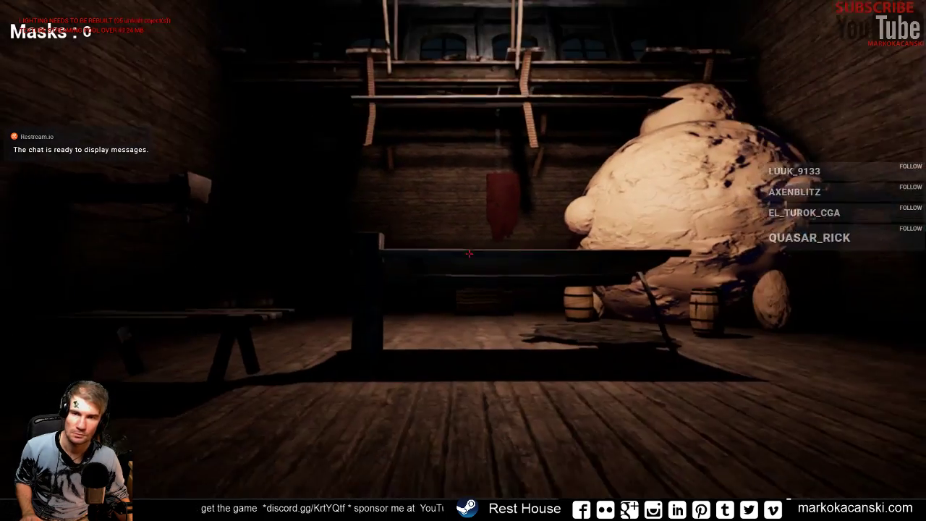
key(s)
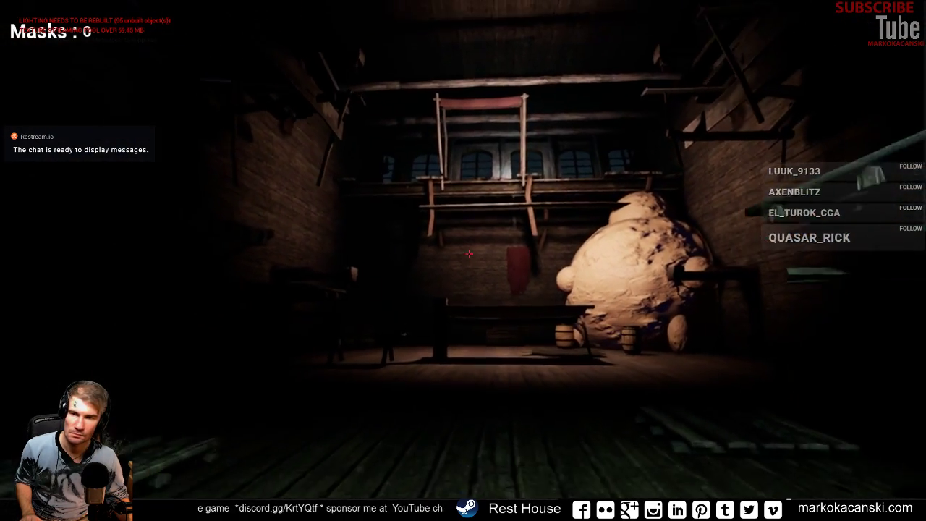
key(w)
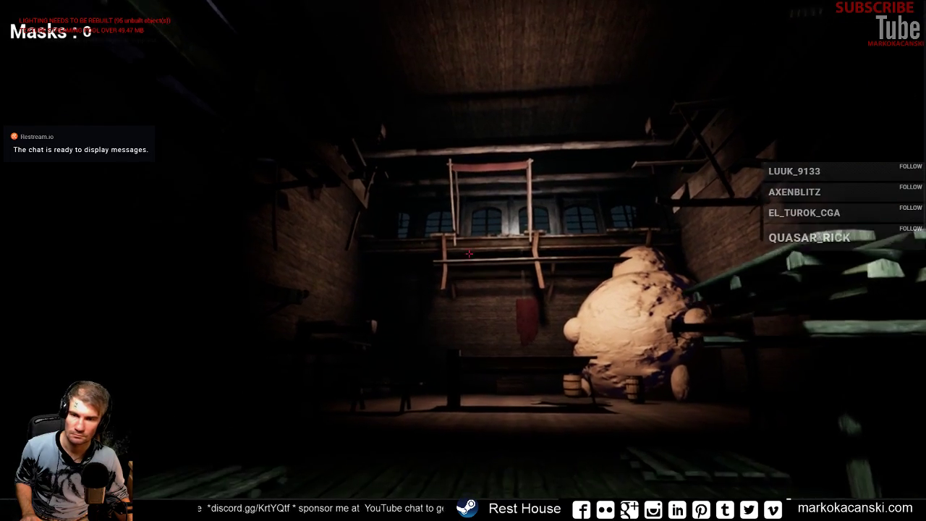
key(w)
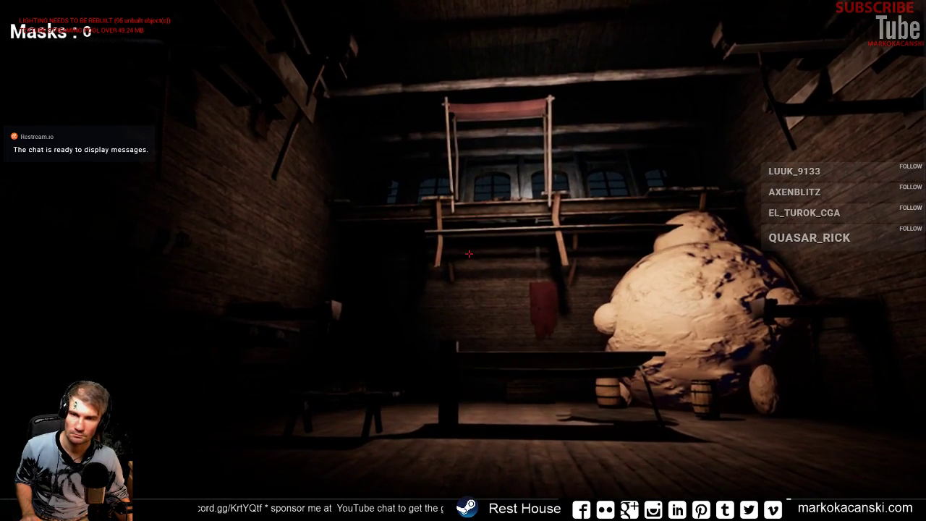
key(w)
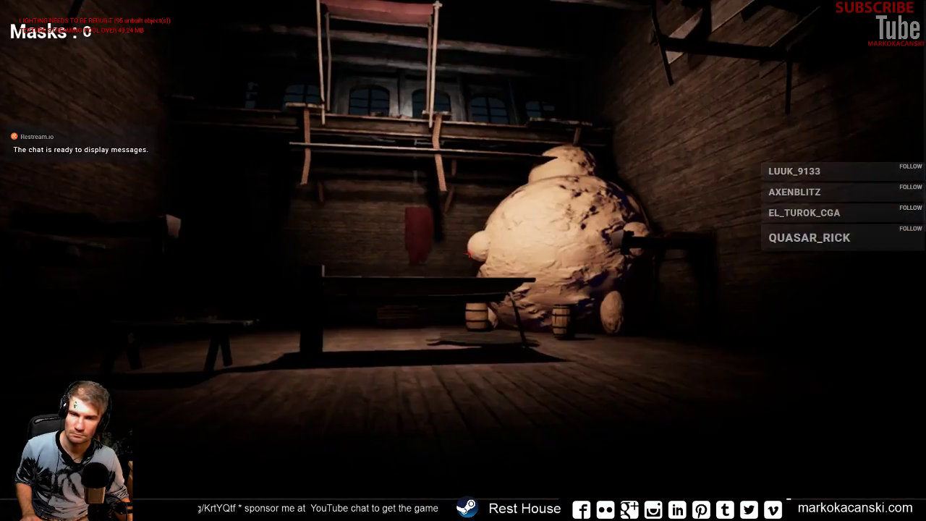
key(w)
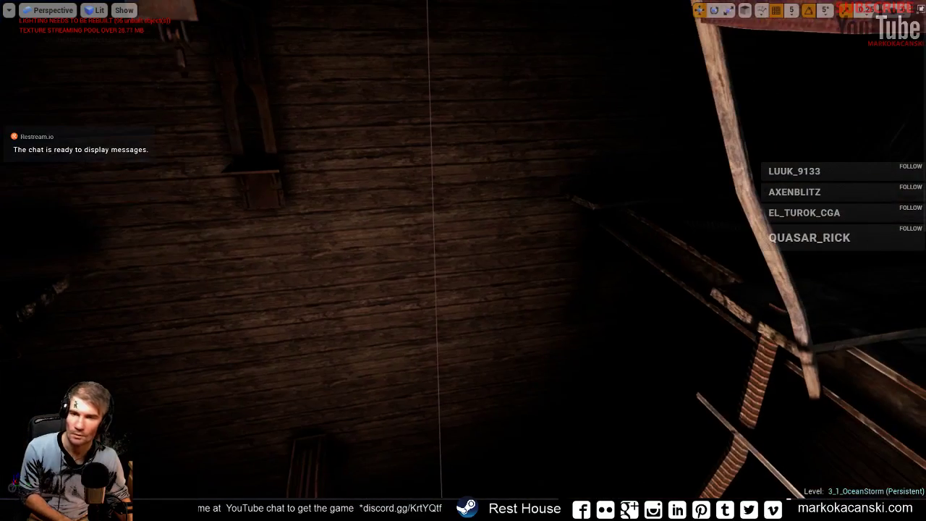
- End the play-test and search the Content Browser for 'STATue', filtered to Static Mesh
key(Escape)
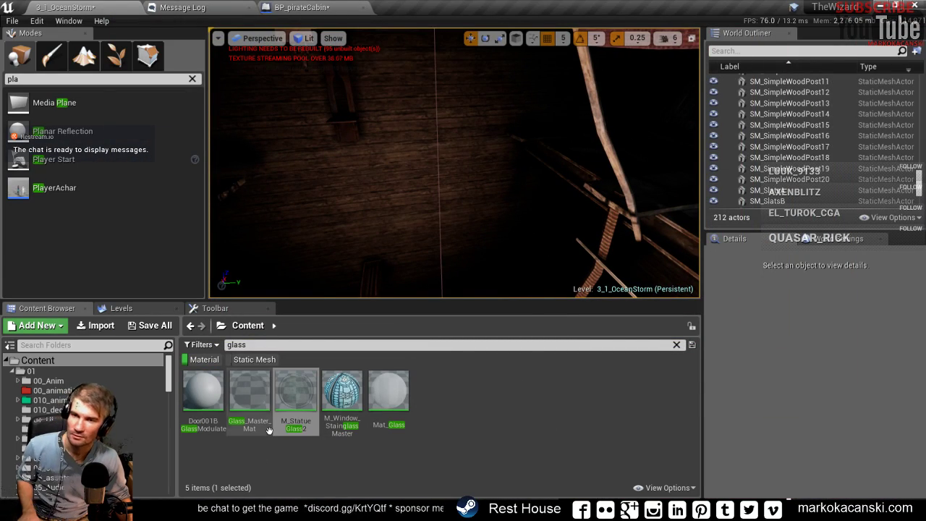
key(alt+Tab)
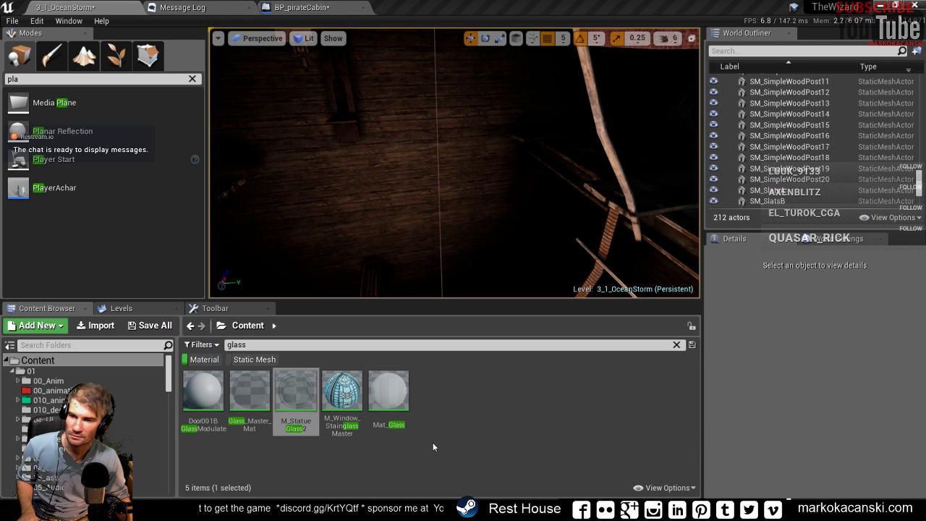
click(298, 346)
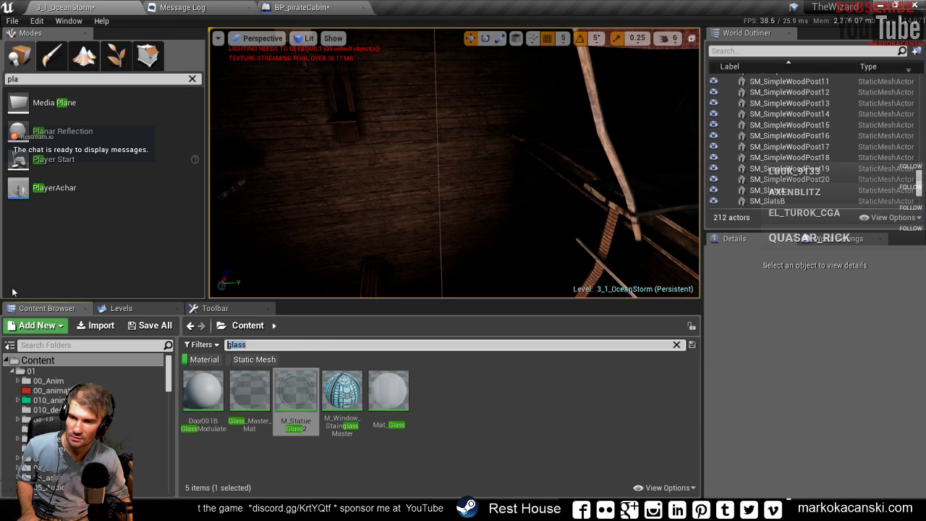
text(STAT)
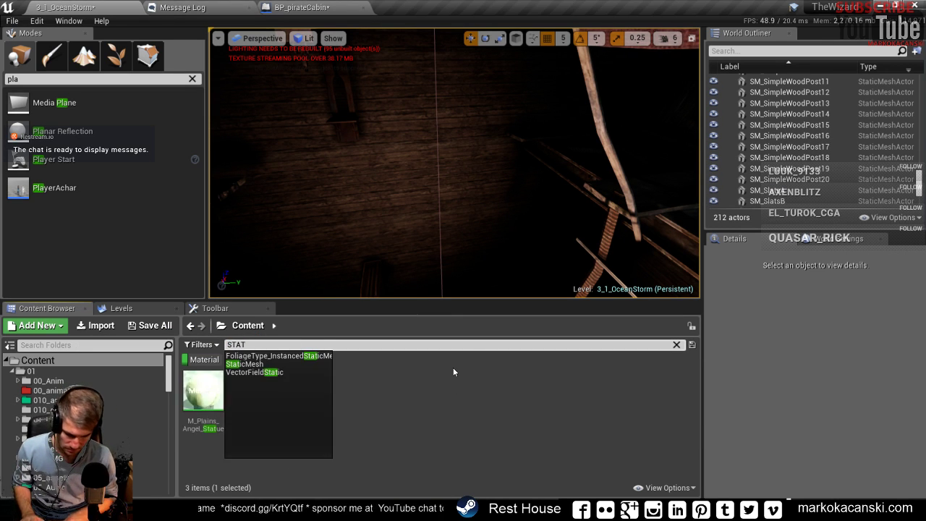
text(ue)
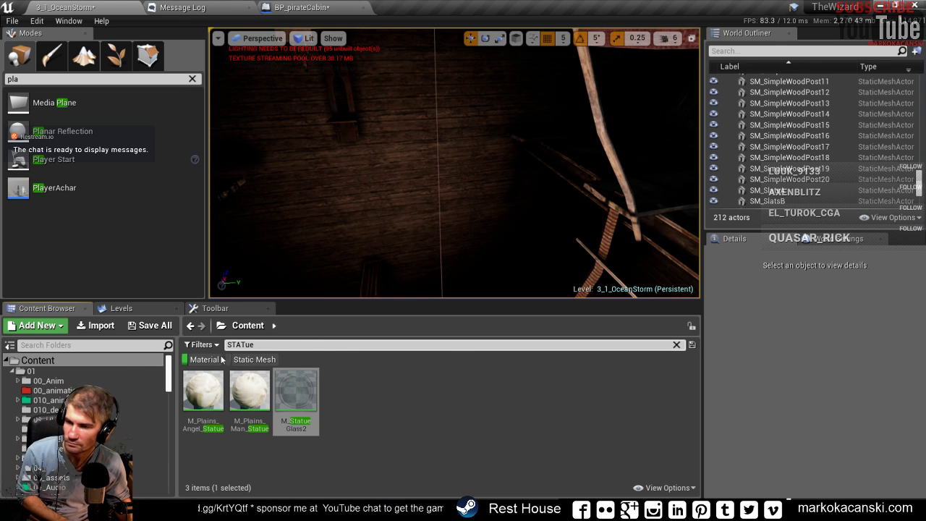
click(246, 359)
click(203, 359)
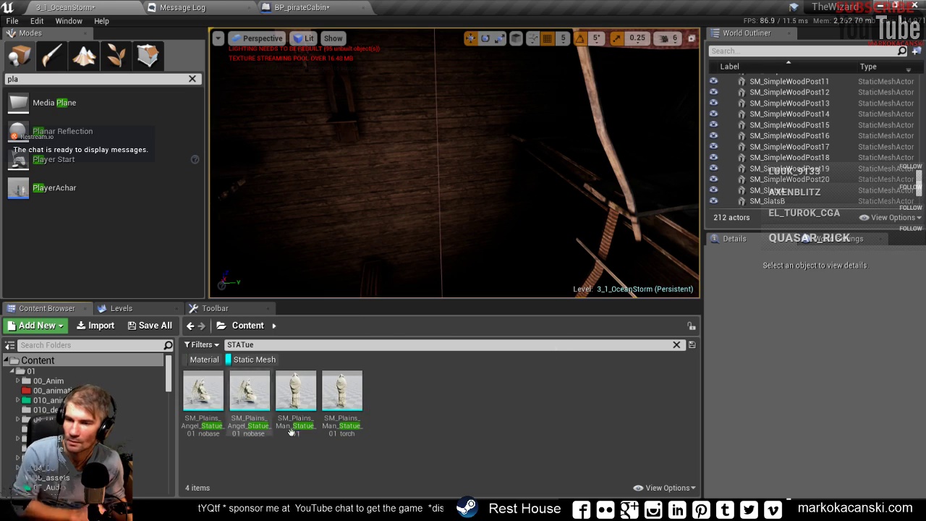
right_drag(447, 217, 447, 217)
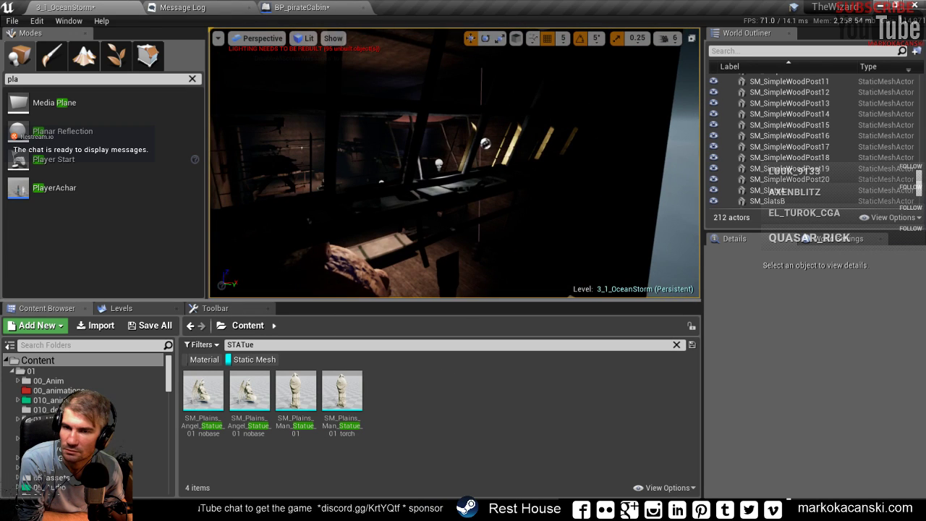
- Place SM_Plains_Man_Statue_01_torch in the level and set its scale to 1.5
mouse_move(341, 390)
mouse_down()
mouse_move(472, 272)
mouse_move(463, 282)
mouse_up()
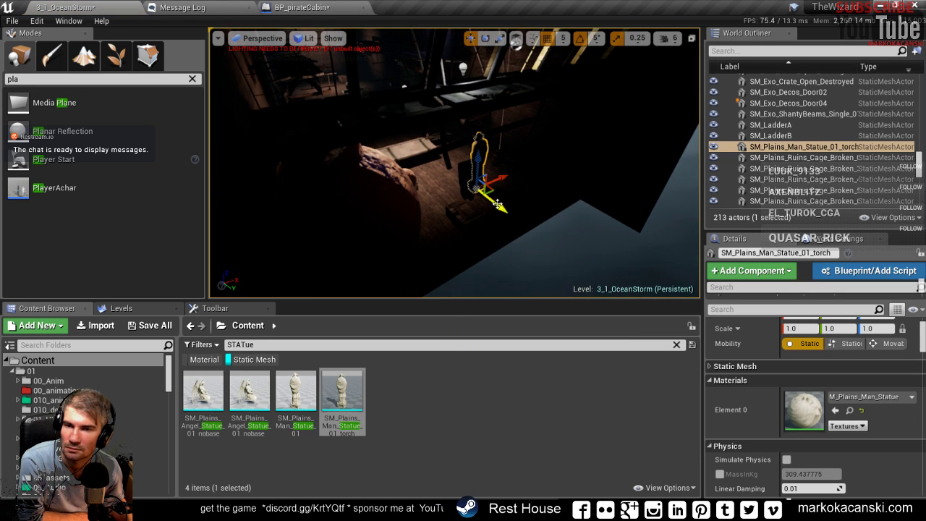
right_drag(454, 163, 454, 162)
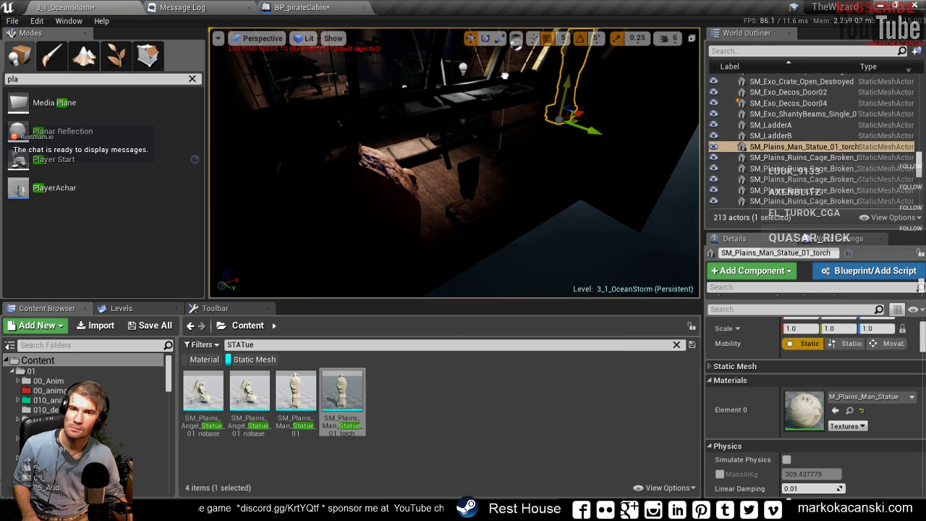
right_drag(555, 163, 554, 162)
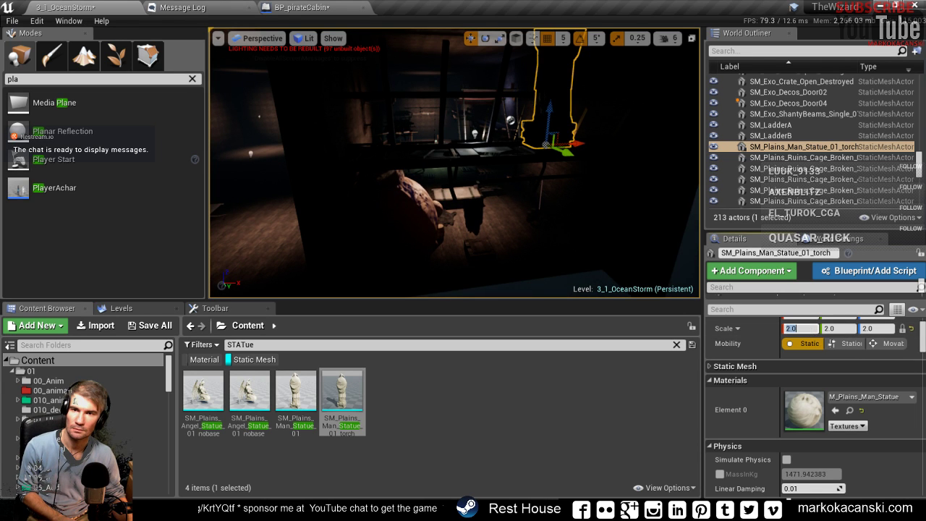
right_drag(454, 163, 454, 163)
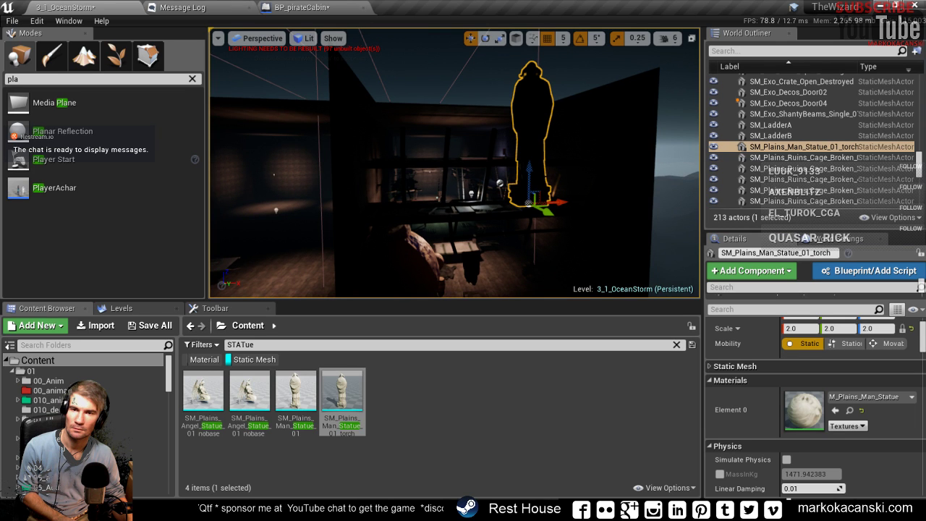
click(809, 329)
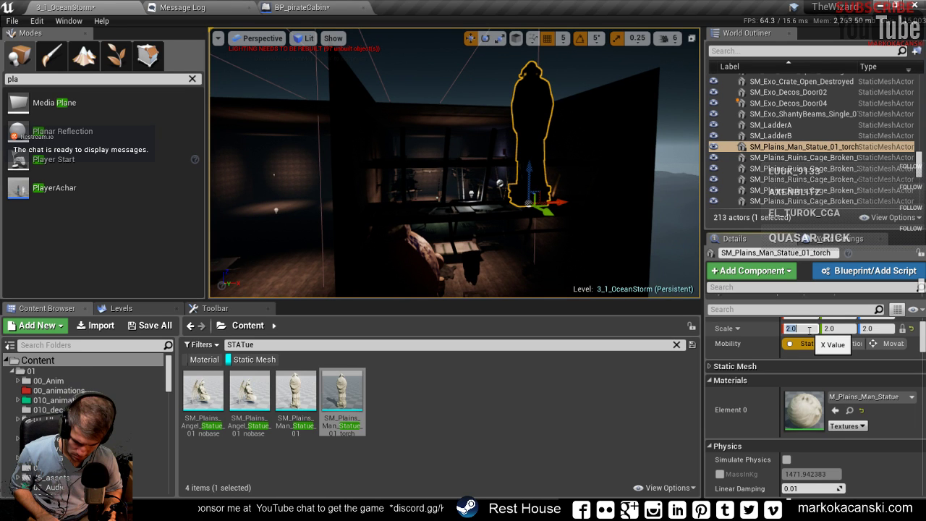
text(1.5)
key(Return)
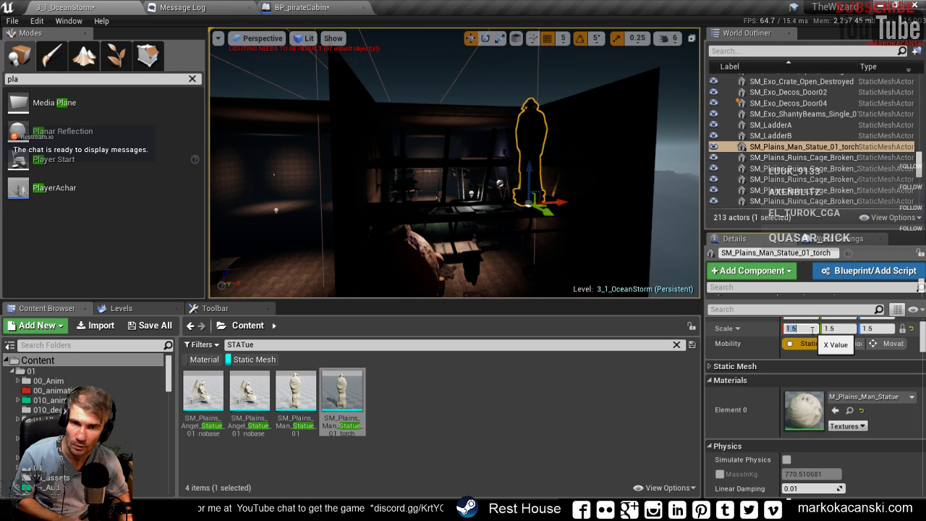
- Expand the viewport and move the statue along X onto the beam above the windows
right_drag(455, 163, 478, 163)
key(F11)
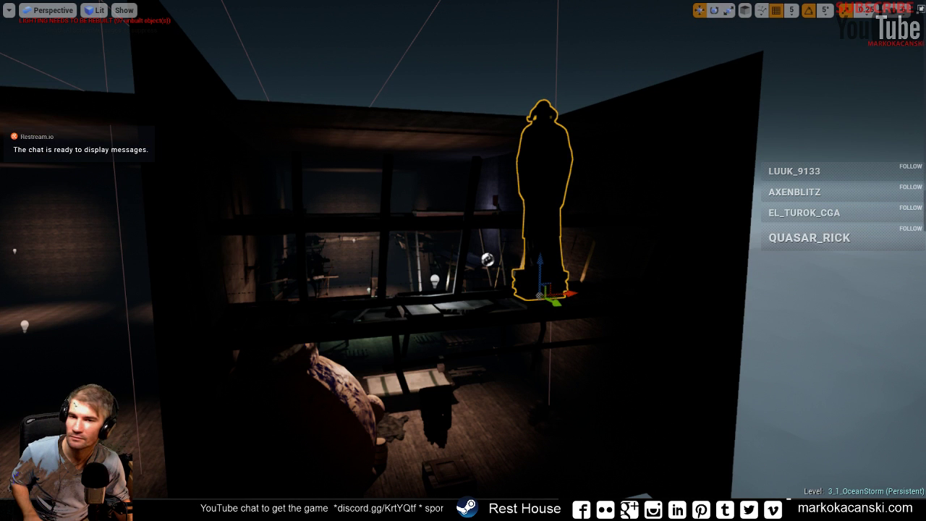
drag(568, 293, 492, 299)
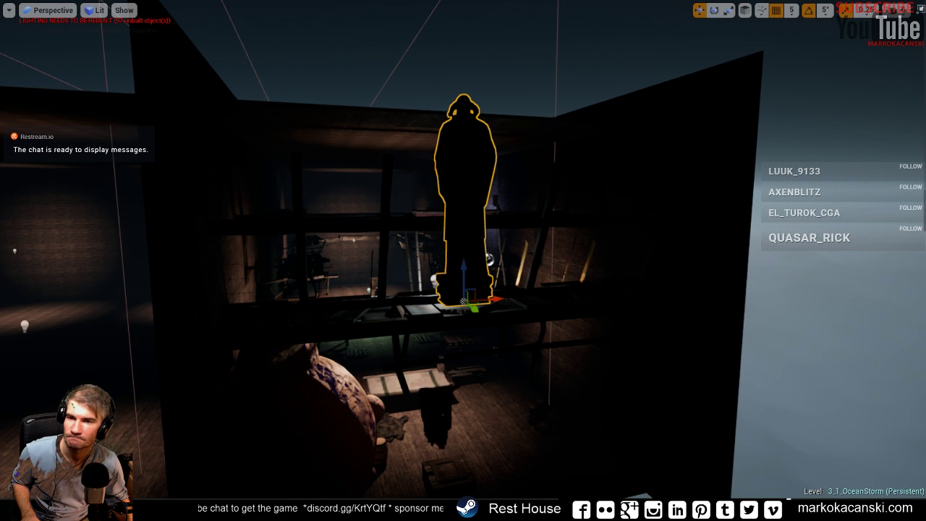
mouse_move(464, 262)
right_down()
mouse_move(506, 275)
mouse_move(376, 278)
mouse_move(463, 267)
mouse_move(434, 217)
mouse_move(463, 232)
mouse_move(453, 206)
right_up()
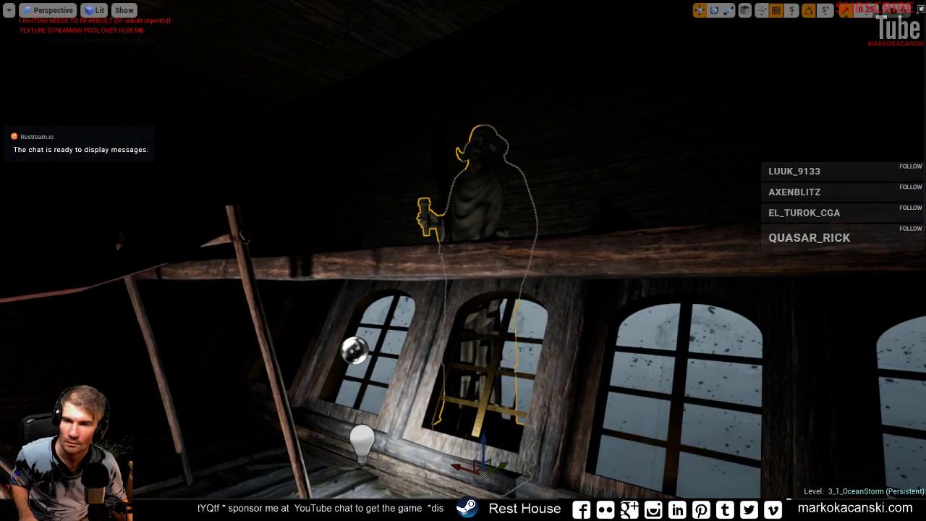
- Rotate the man statue around its vertical axis, redoing one rotation after an undo
drag(457, 493, 528, 486)
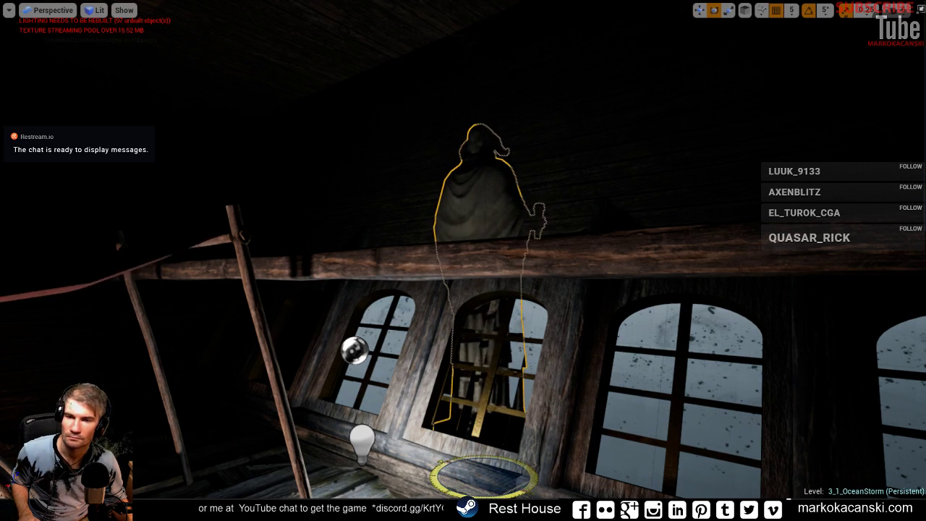
right_drag(504, 302, 504, 340)
key(ctrl+z)
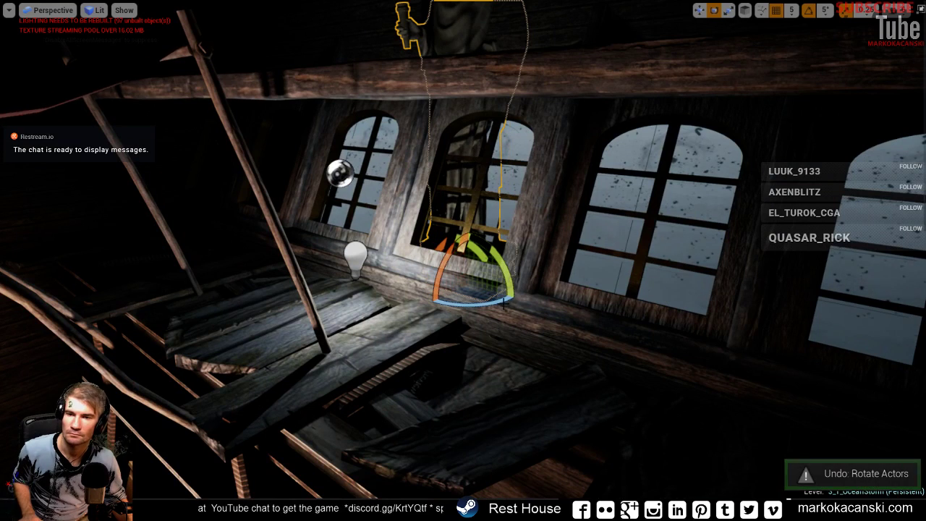
mouse_move(471, 300)
mouse_down()
mouse_move(472, 311)
mouse_move(531, 297)
mouse_up()
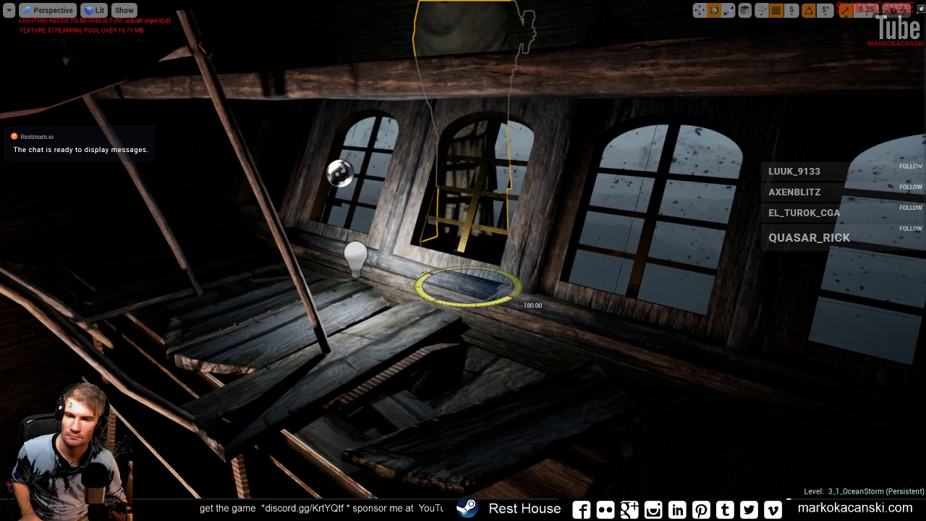
right_drag(442, 307, 550, 181)
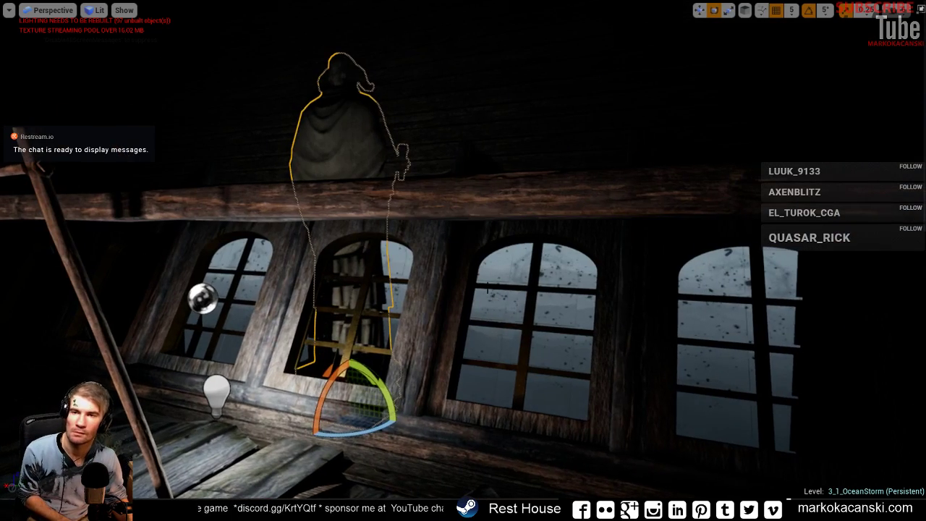
- Set the statue's scale back to 1.0
key(F11)
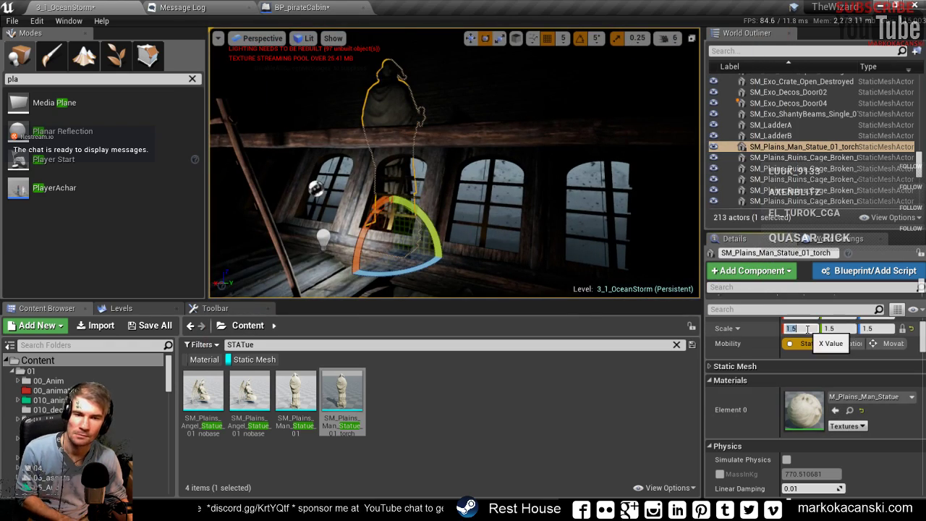
text(1)
key(Return)
right_drag(470, 181, 434, 181)
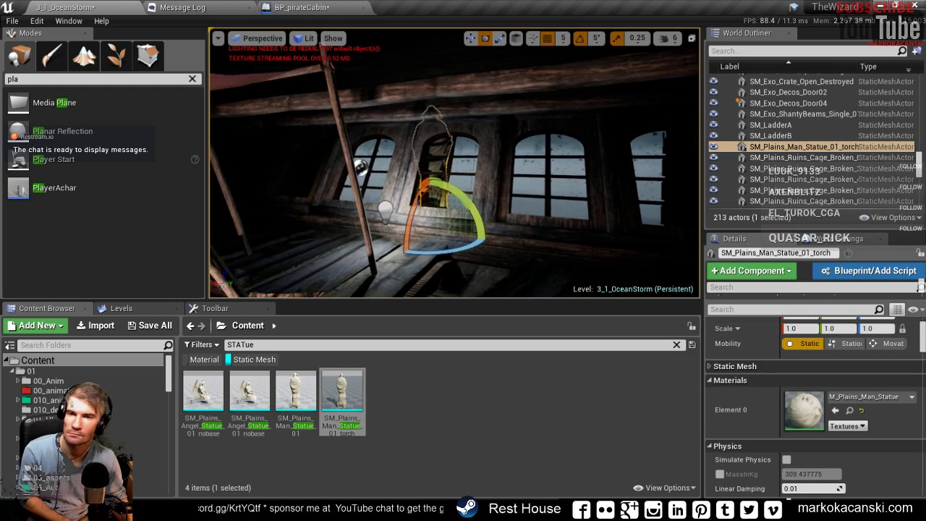
- Tilt the statue about 25 degrees into the middle arched window
key(F11)
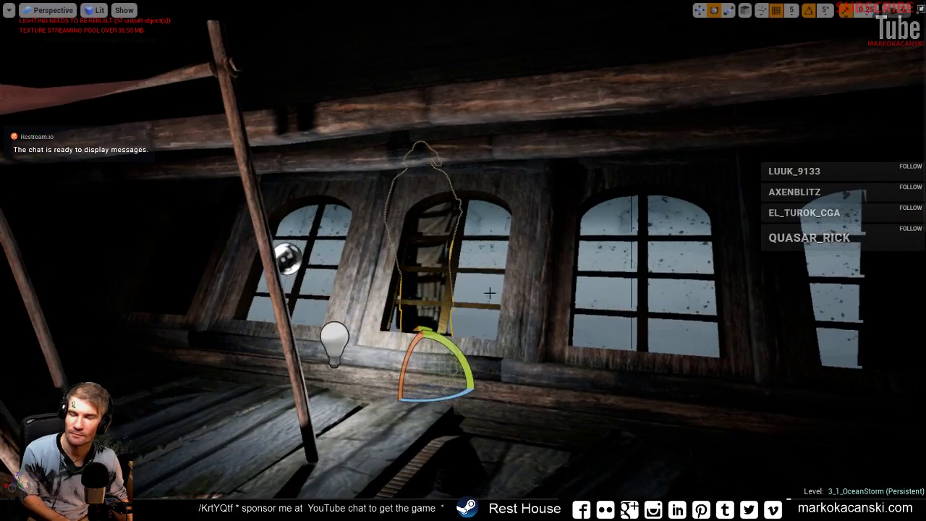
right_drag(494, 173, 407, 338)
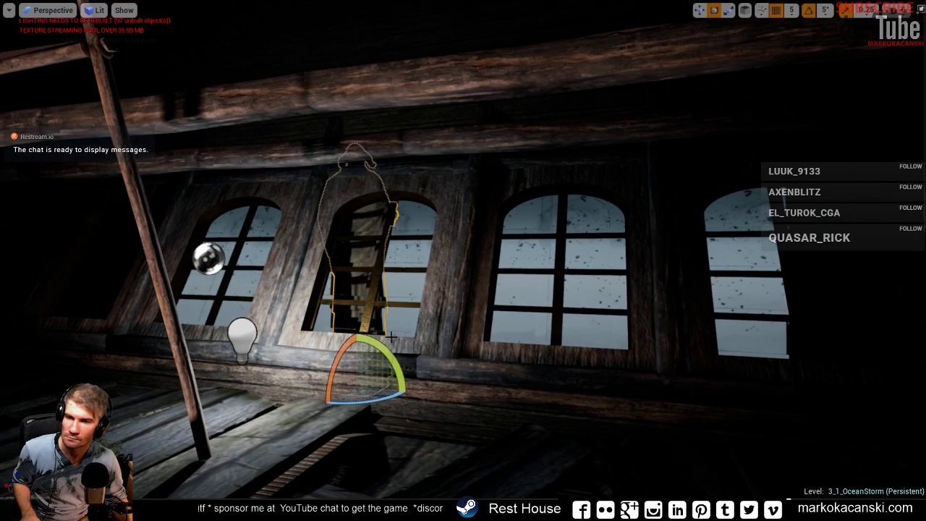
drag(331, 372, 331, 405)
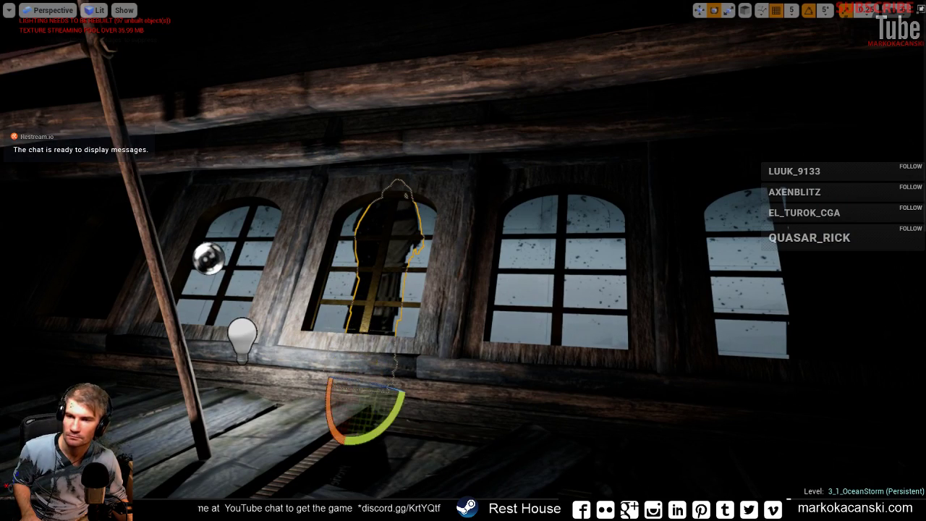
right_drag(463, 261, 405, 289)
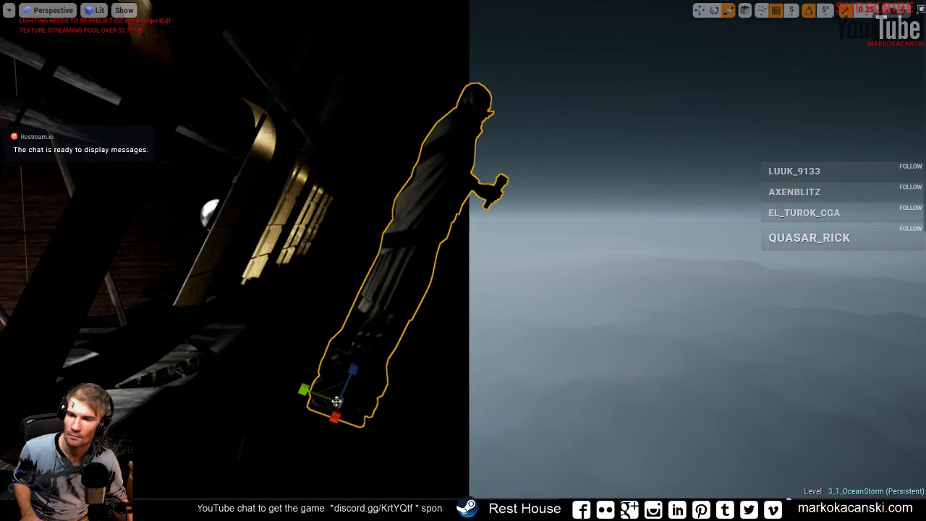
- Switch the viewport to Unlit and slide the torch statue along one axis by the windows
click(87, 11)
click(108, 46)
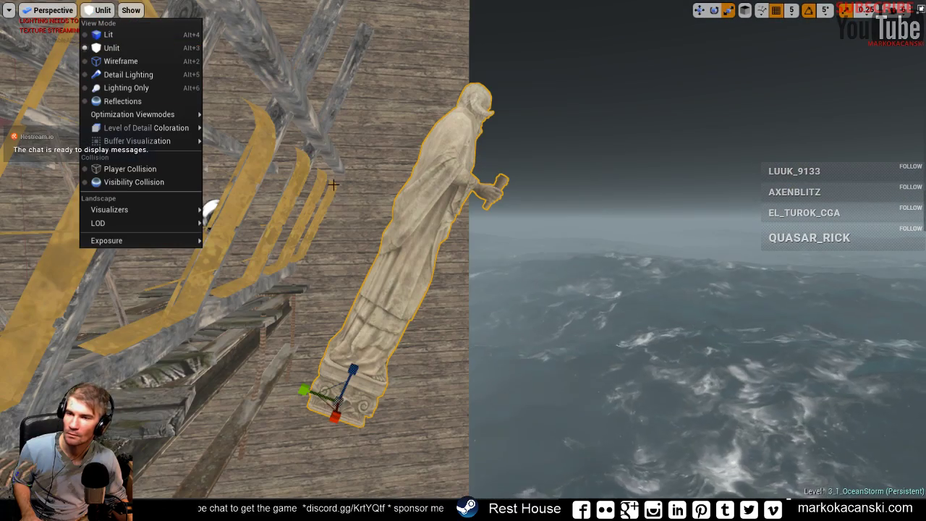
key(Escape)
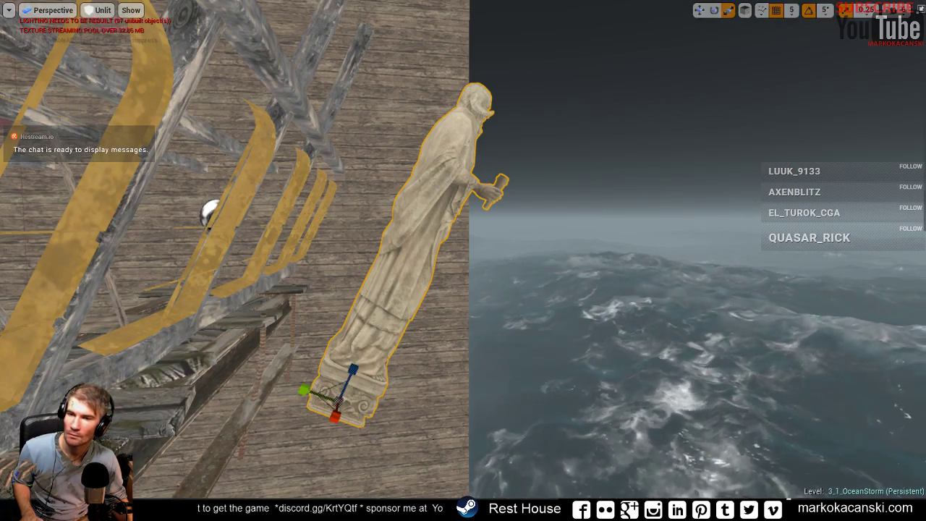
mouse_move(326, 403)
right_down()
mouse_move(371, 400)
mouse_move(434, 361)
mouse_move(550, 376)
mouse_move(506, 406)
mouse_move(463, 390)
mouse_move(608, 305)
right_up()
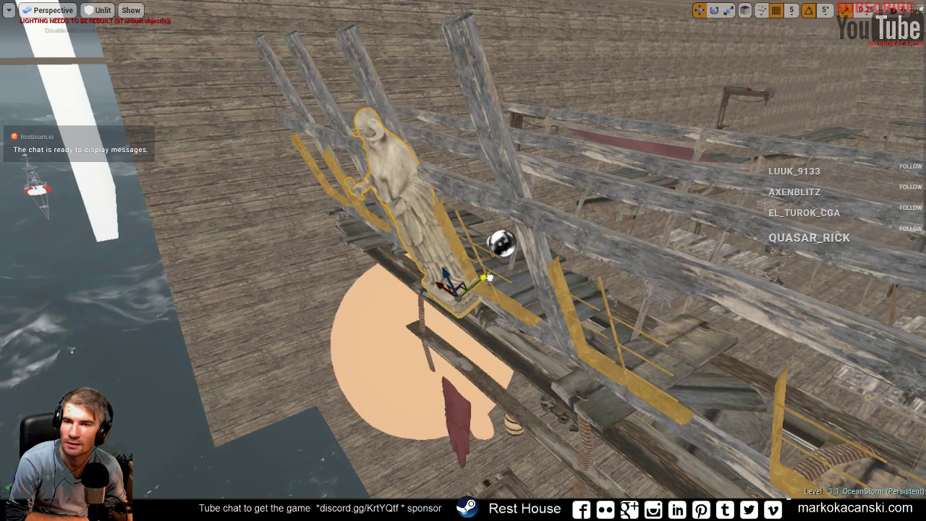
right_drag(491, 276, 490, 276)
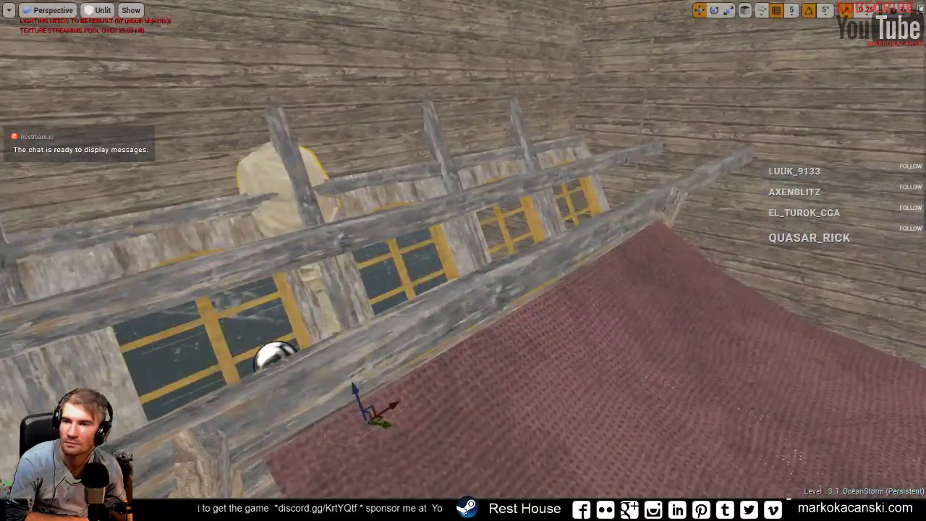
right_drag(428, 241, 428, 241)
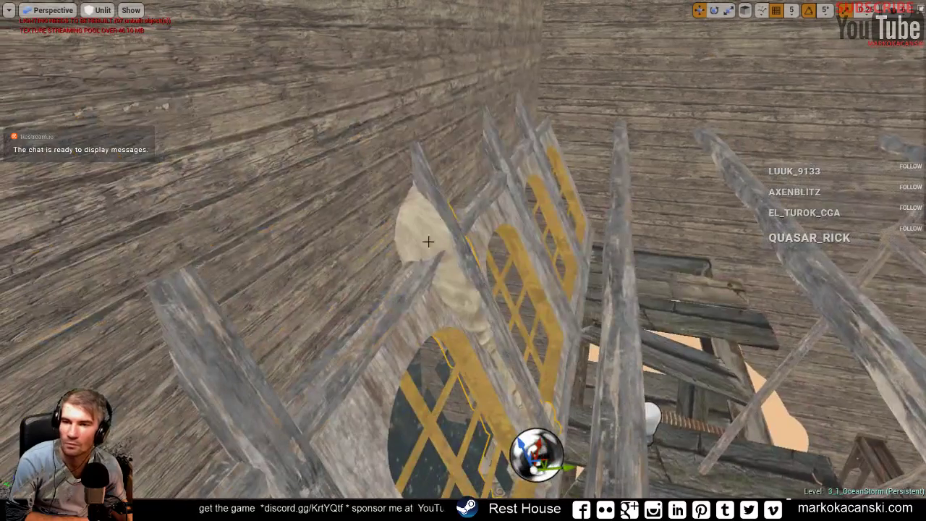
right_drag(524, 316, 524, 316)
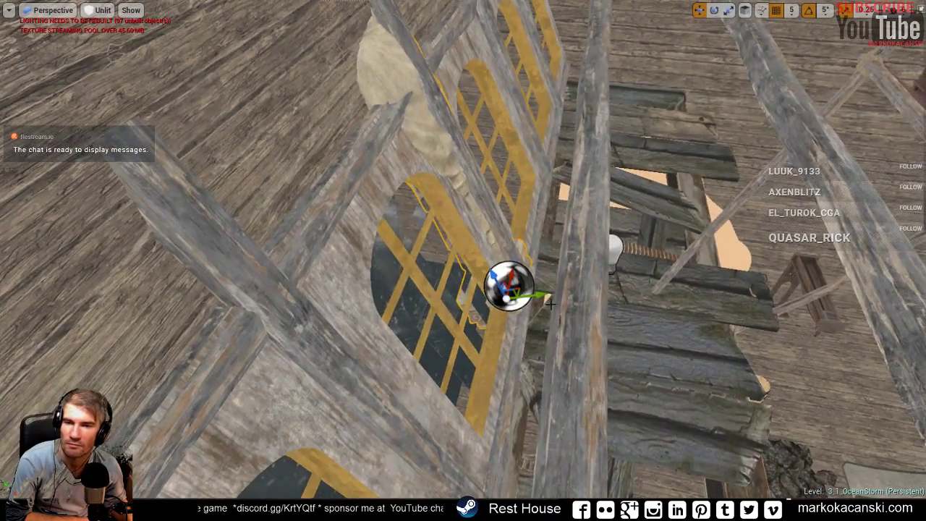
drag(546, 293, 541, 295)
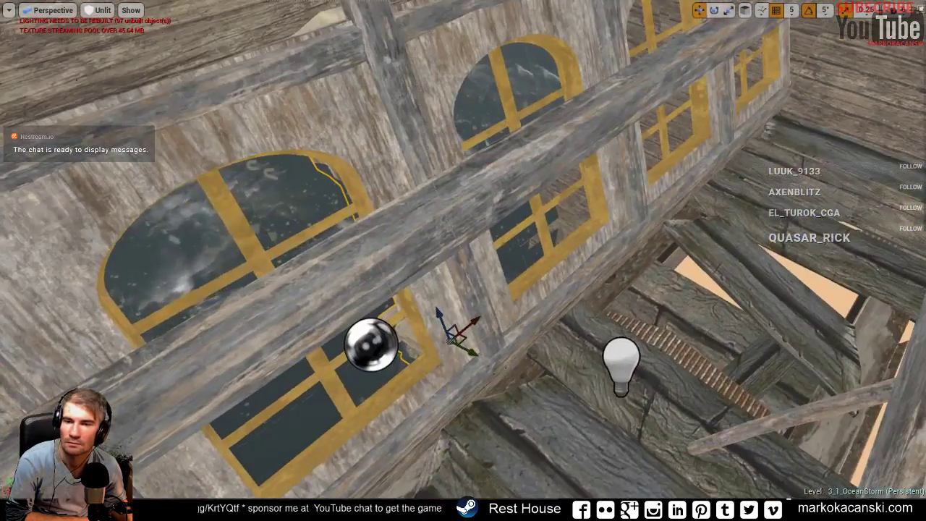
right_drag(470, 350, 470, 349)
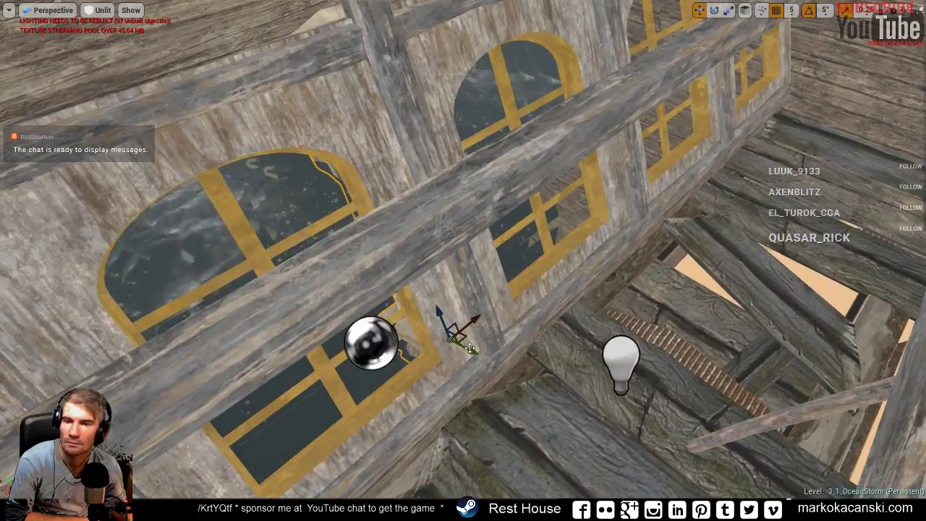
right_drag(628, 354, 628, 355)
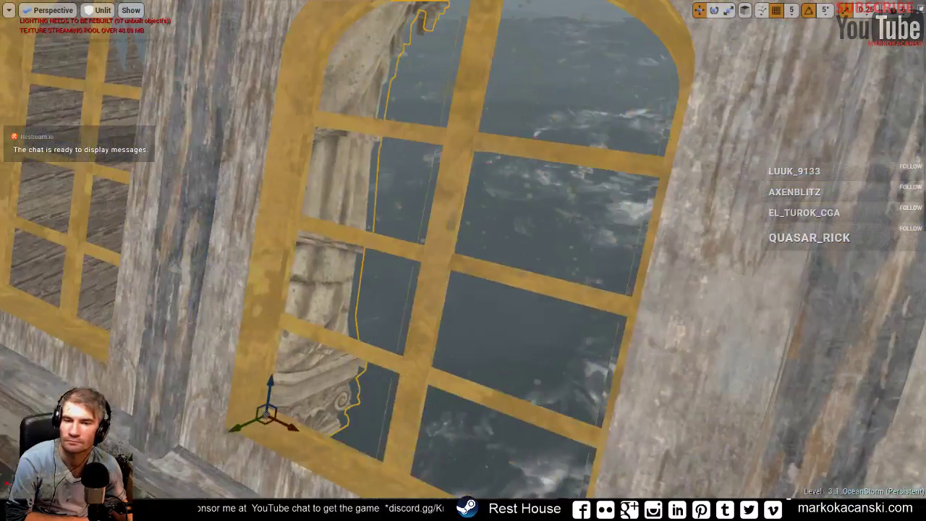
- Switch the viewport back to Lit and view the beams and arched windows
click(99, 10)
click(109, 34)
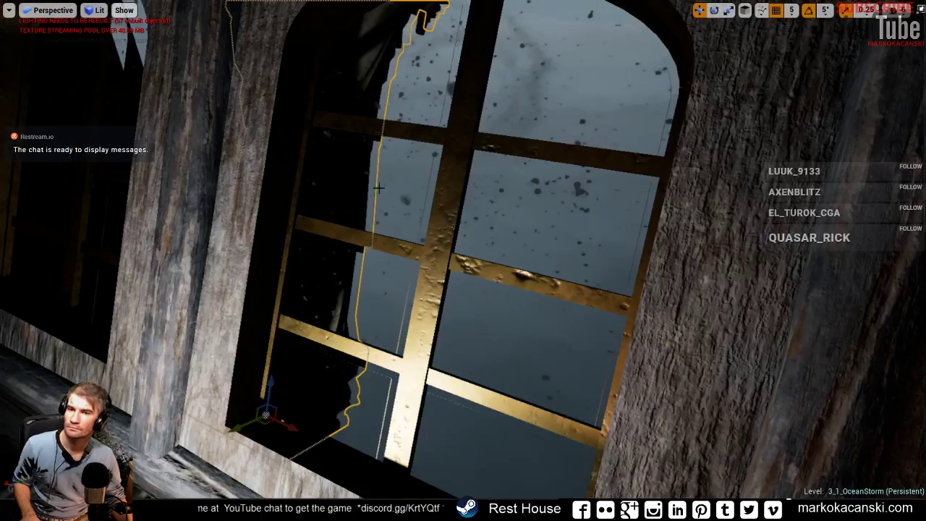
right_drag(463, 260, 463, 260)
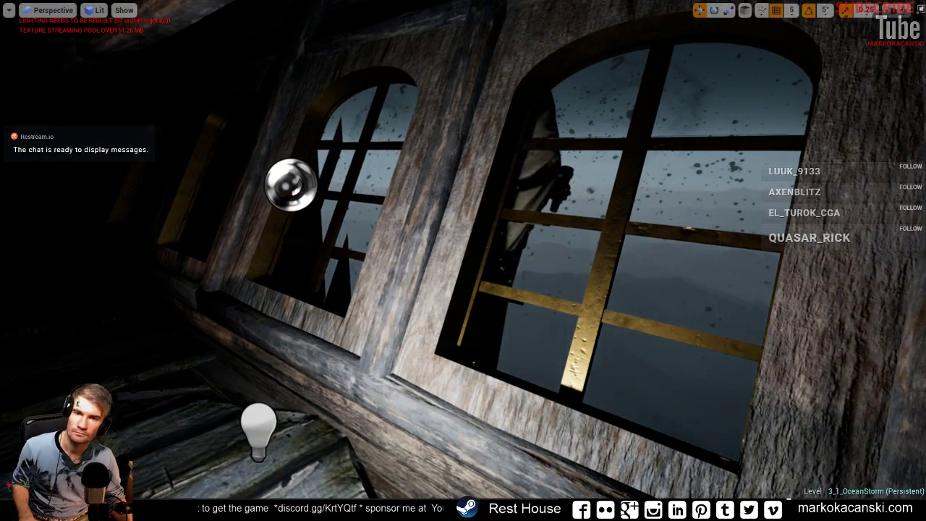
right_drag(463, 260, 463, 261)
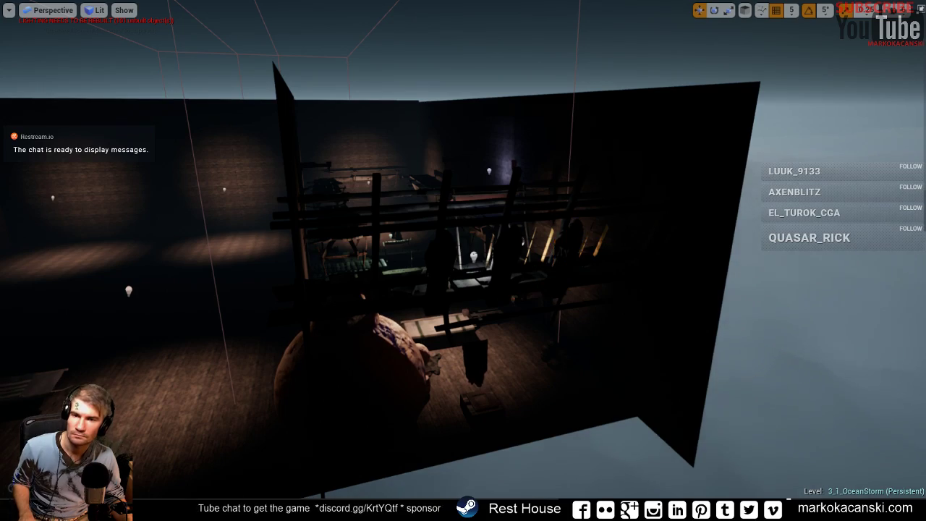
right_drag(463, 261, 550, 261)
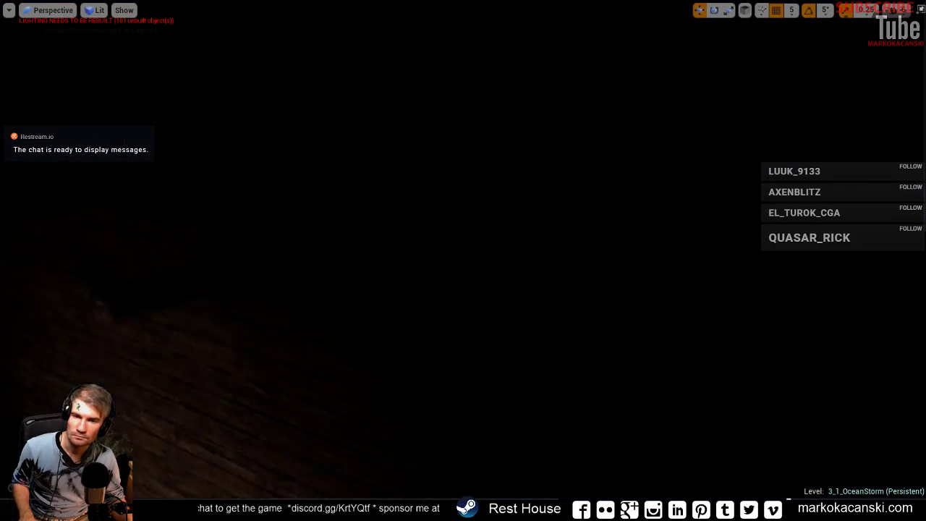
mouse_move(463, 260)
right_down()
mouse_move(434, 239)
mouse_move(516, 308)
right_up()
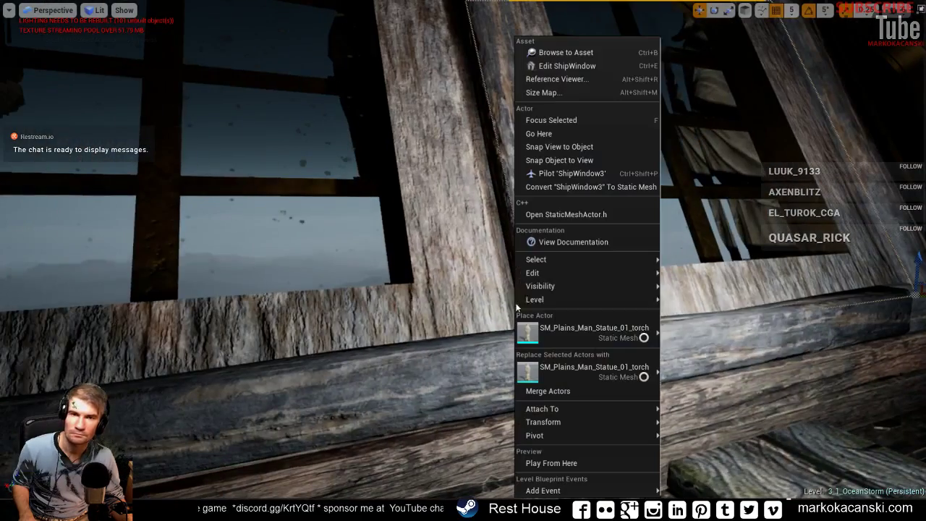
- Replace the hooded man statue with the baseless angel statue asset
mouse_move(514, 275)
right_drag(273, 313, 304, 290)
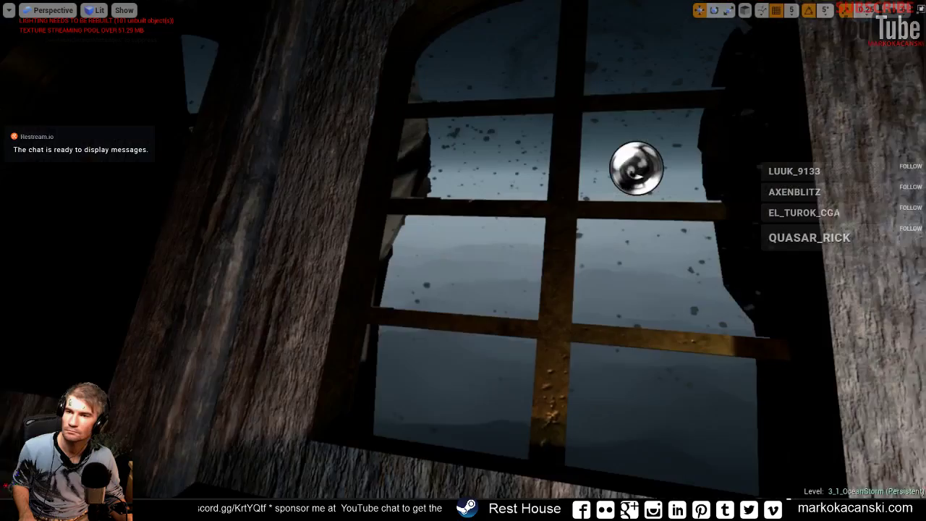
mouse_move(463, 261)
right_down()
mouse_move(310, 356)
mouse_move(463, 260)
right_up()
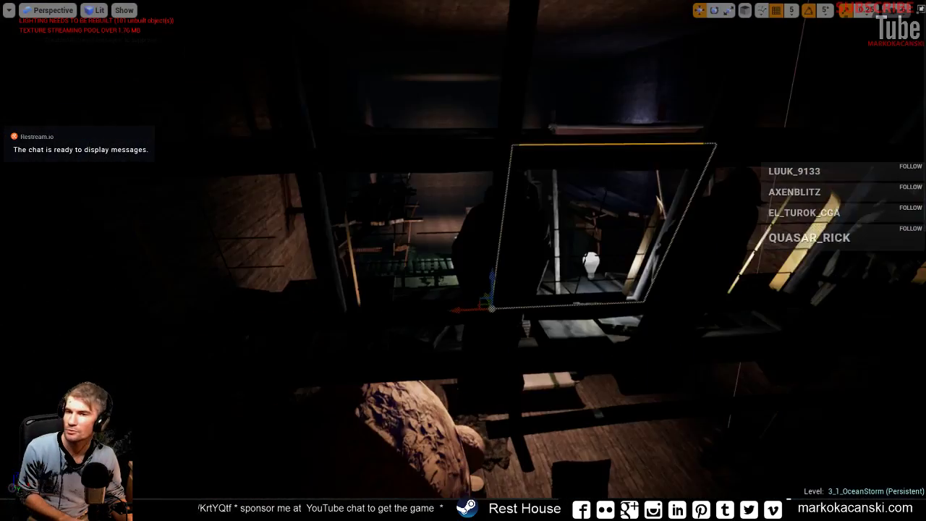
click(651, 290)
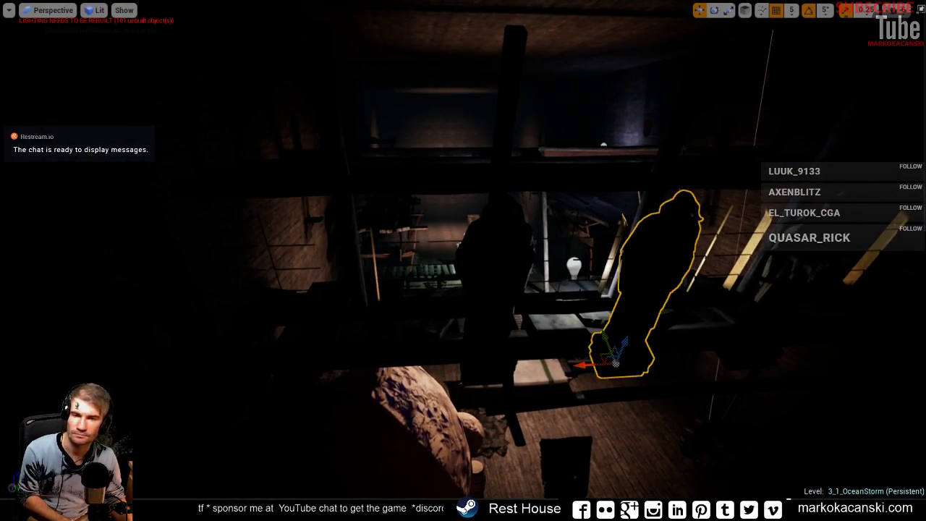
key(F11)
click(249, 395)
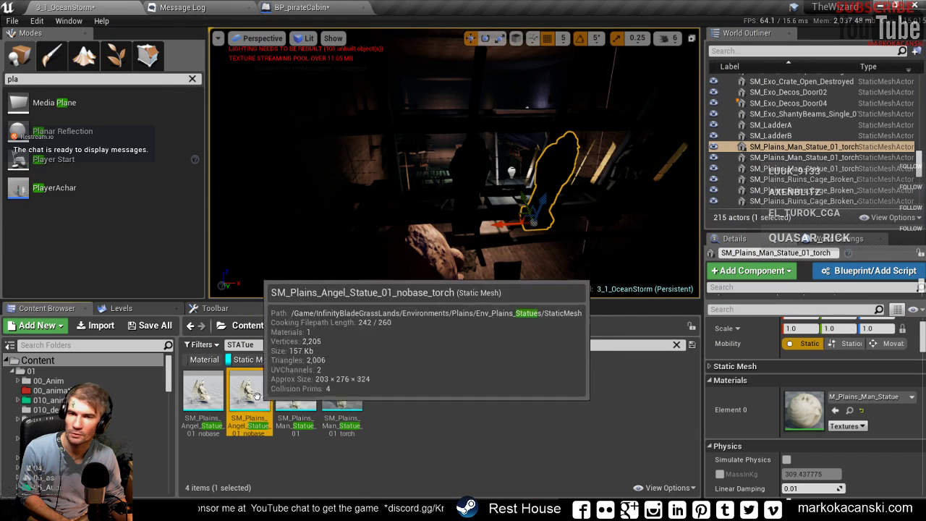
right_click(560, 156)
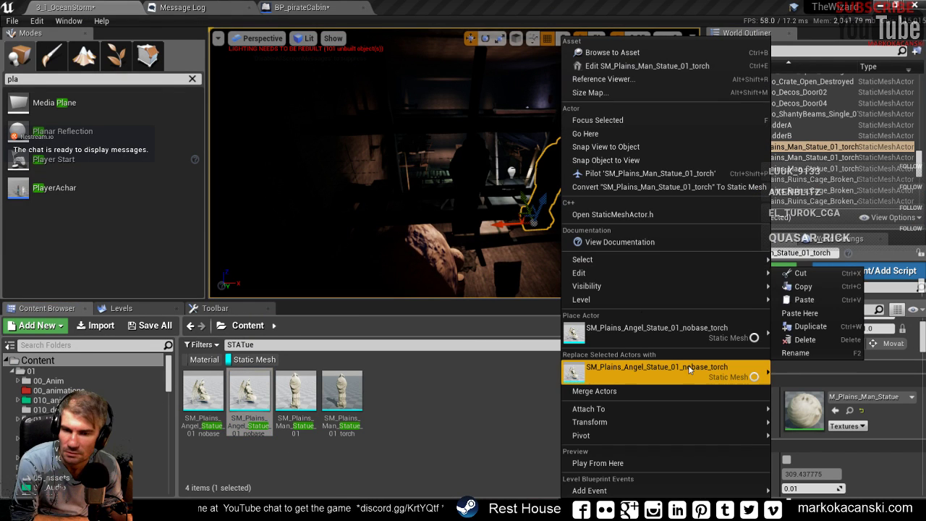
click(666, 384)
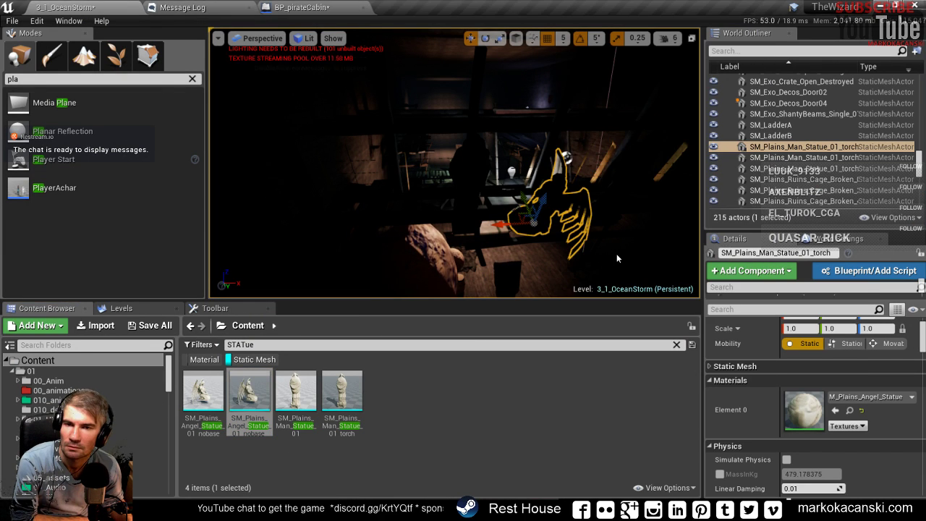
- Rotate the angel statue about 85 degrees
key(e)
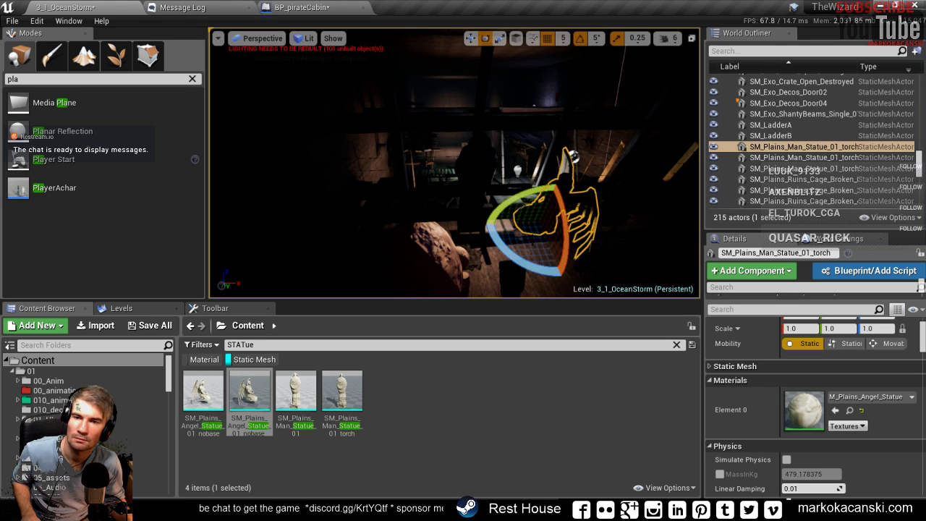
drag(499, 242, 483, 222)
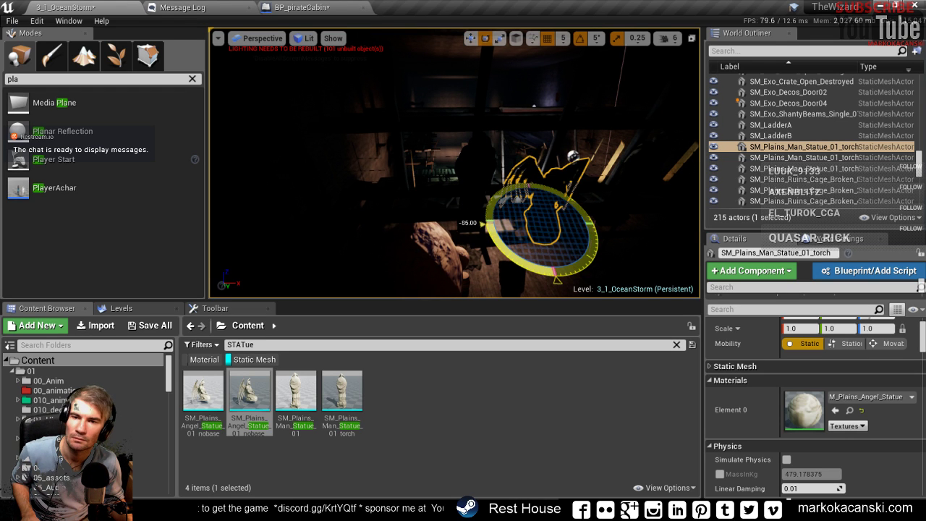
right_drag(482, 222, 483, 174)
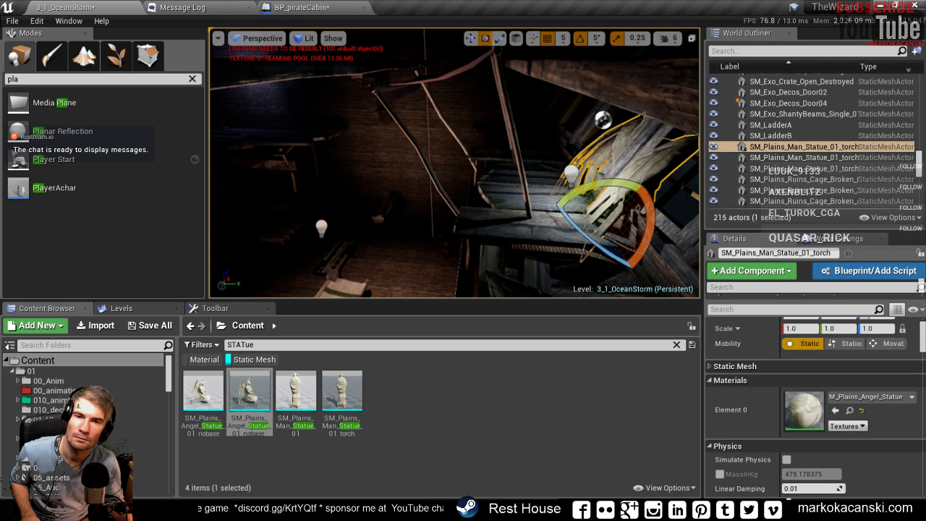
right_drag(394, 235, 394, 235)
- Move the angel statue toward the window and set its scale to 2.0
key(w)
drag(394, 235, 427, 217)
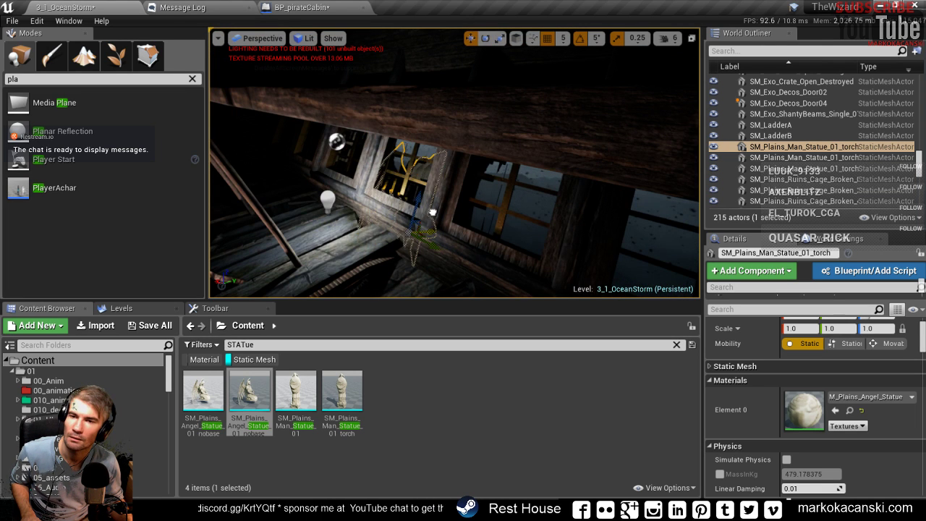
right_drag(427, 217, 434, 217)
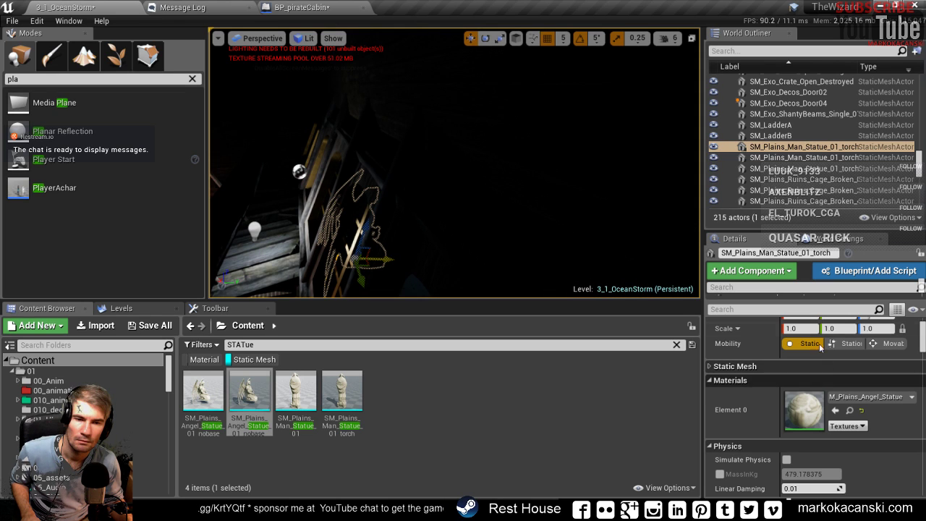
text(2)
key(Return)
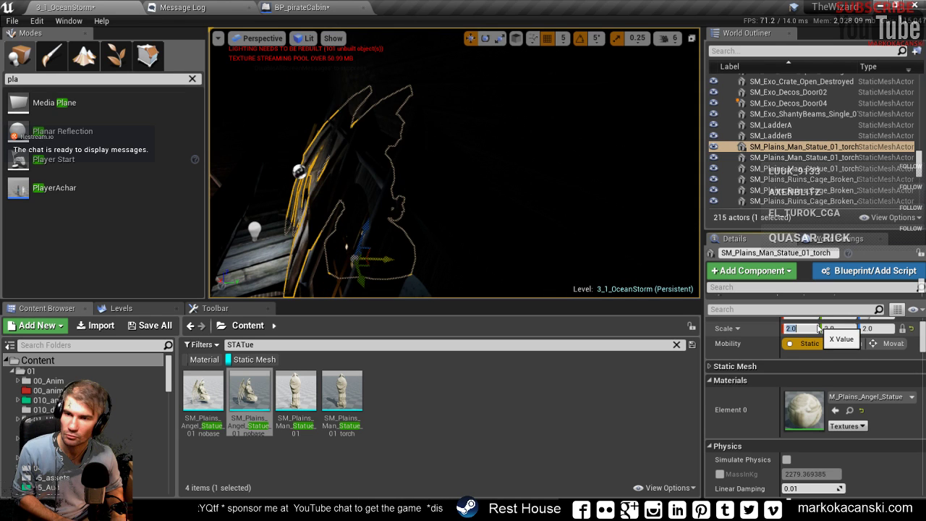
right_drag(486, 208, 486, 208)
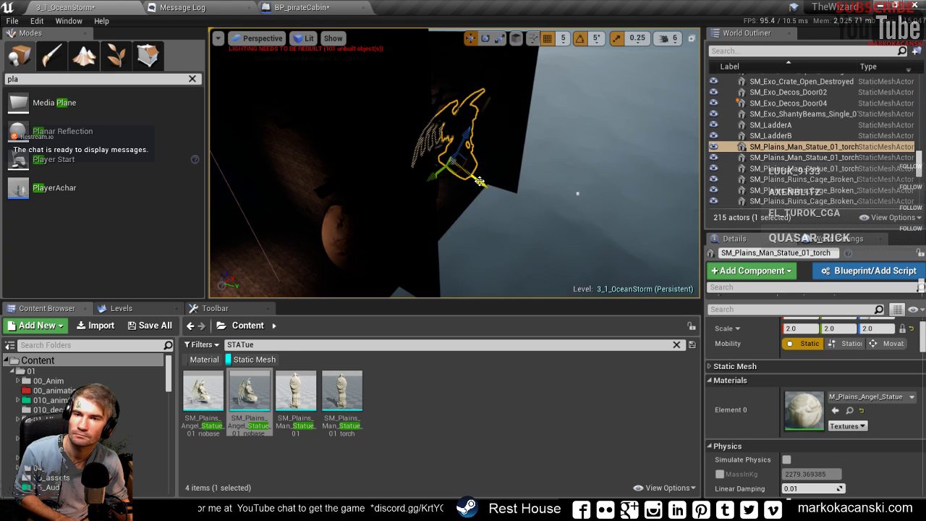
drag(492, 151, 489, 157)
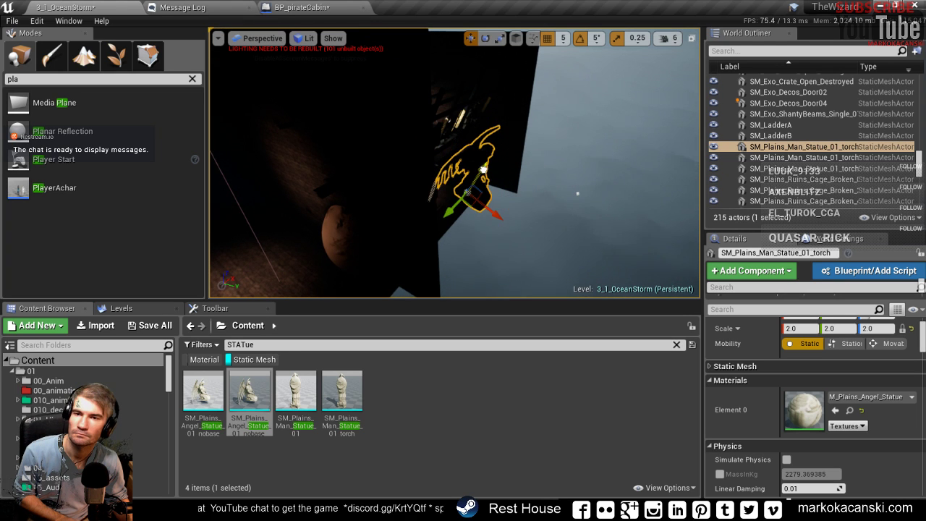
- Play-test the level in a full-screen viewport, walking up to the window frame and wooden post
key(F11)
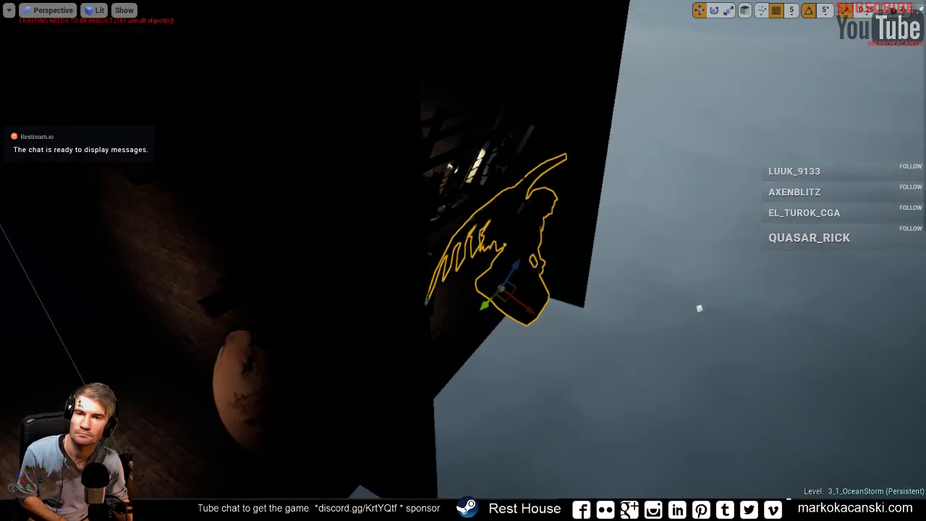
right_drag(480, 169, 481, 170)
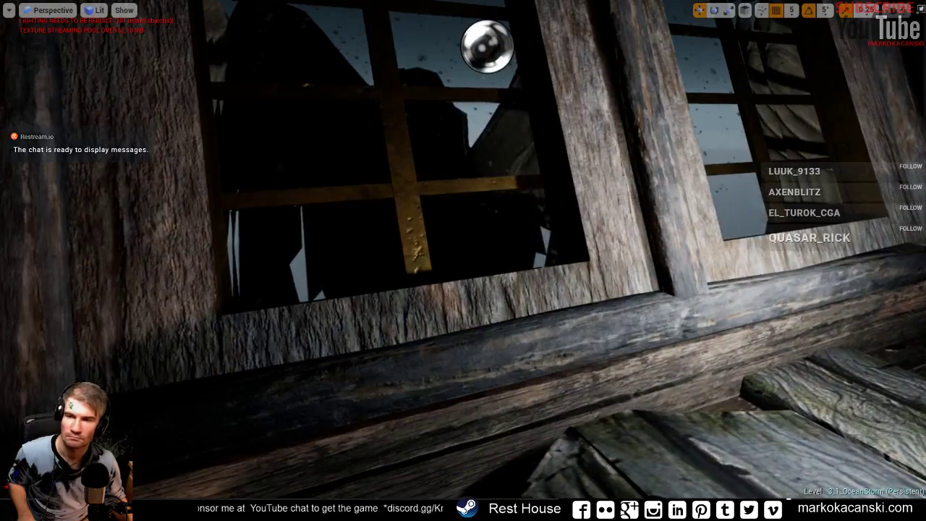
key(alt+p)
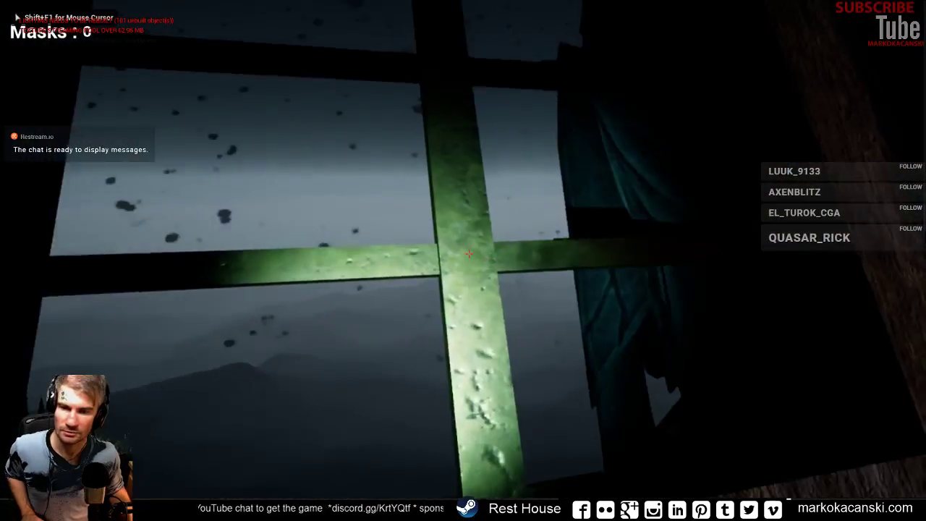
key(w)
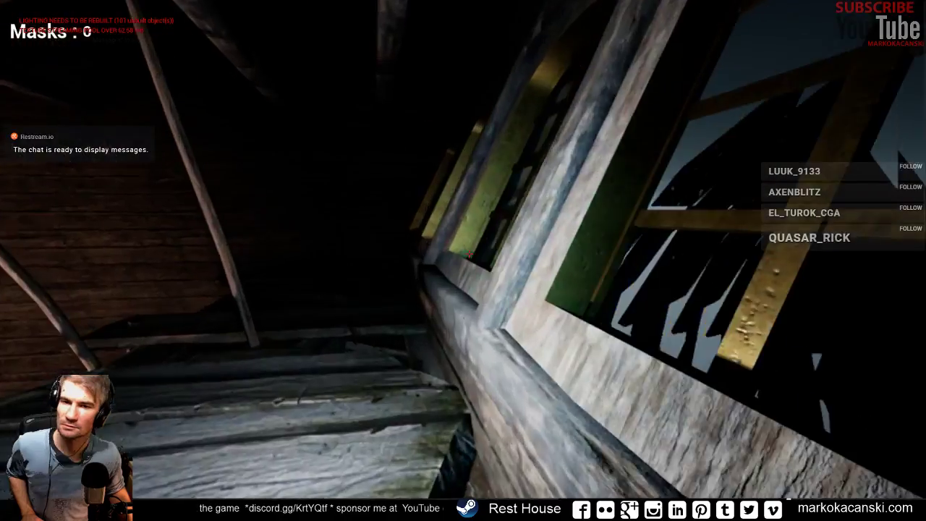
key(w)
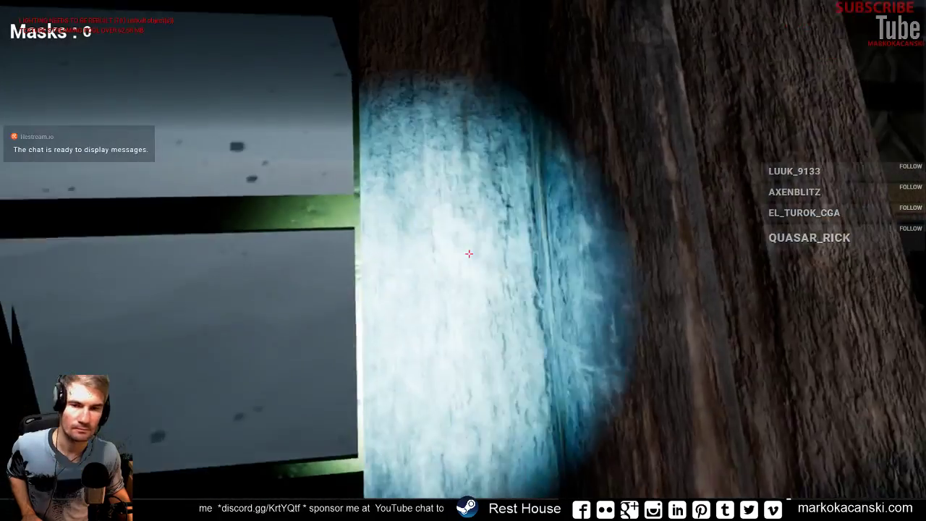
key(s)
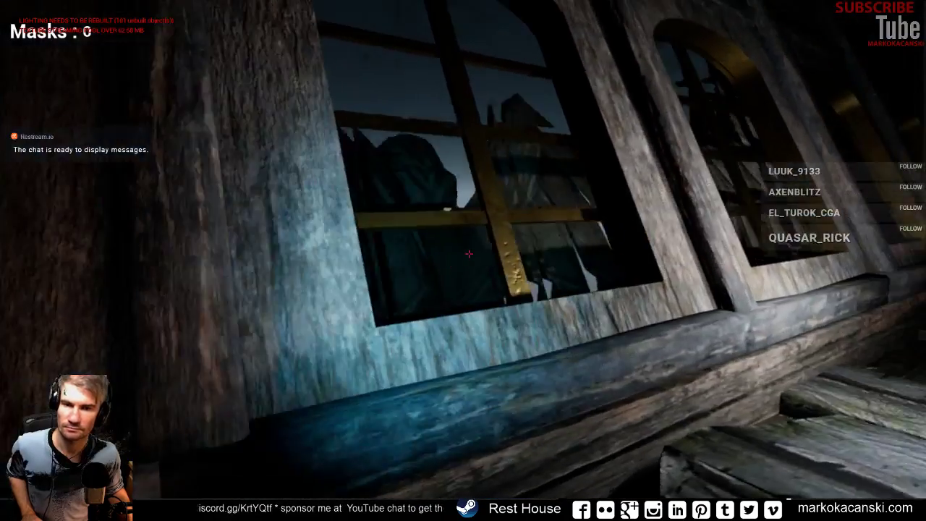
key(w)
- Walk toward the statue behind the window bars, then stop play and bring up the window switcher
key(s)
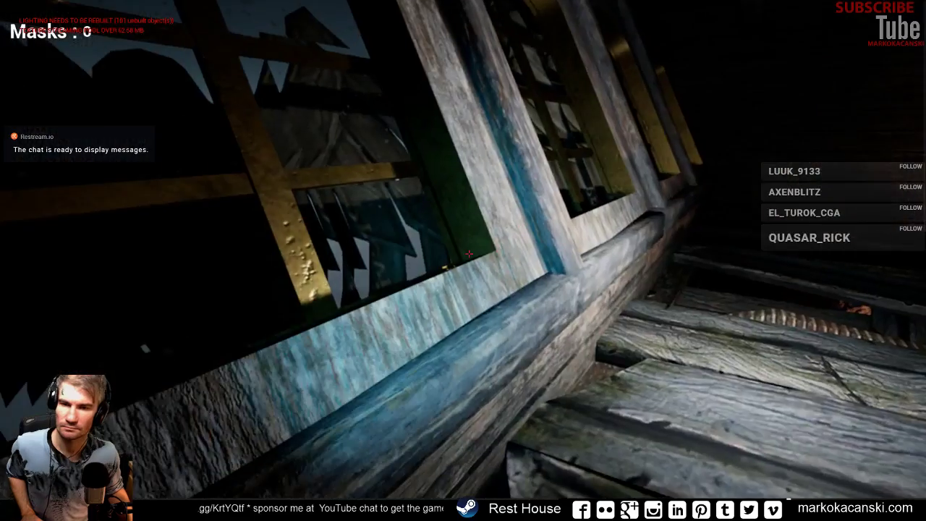
key(w)
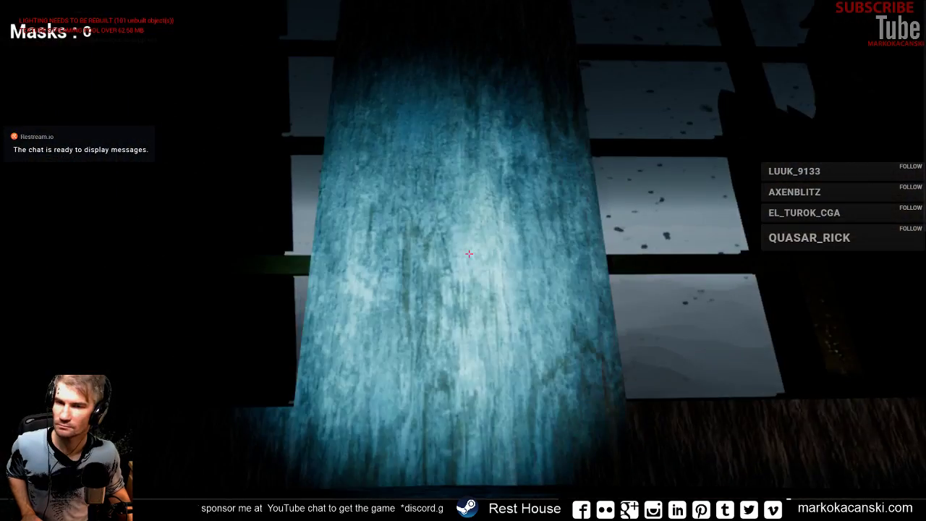
key(w)
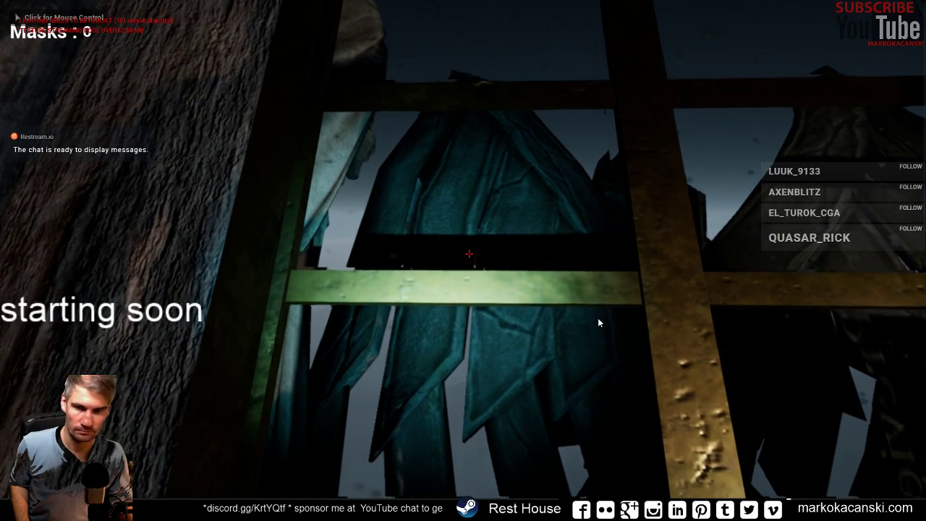
click(583, 322)
key(a)
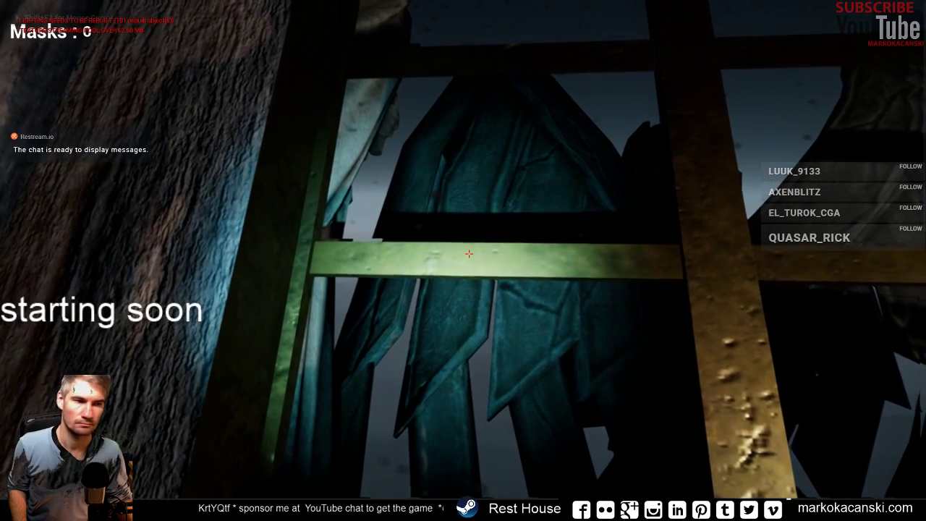
key(Escape)
key(alt+Tab)
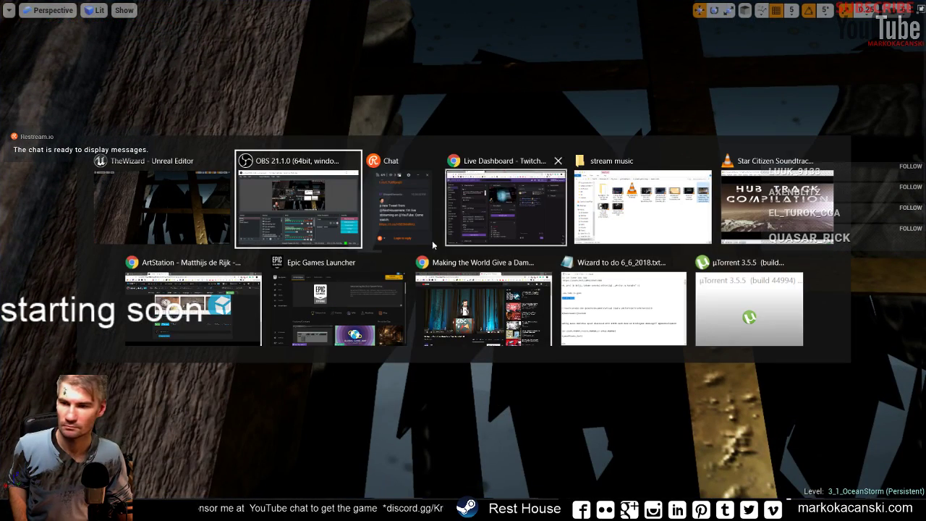
- Switch to Chrome and look through the SFML 2.4 lesson 13 and lesson 0 tabs
click(452, 311)
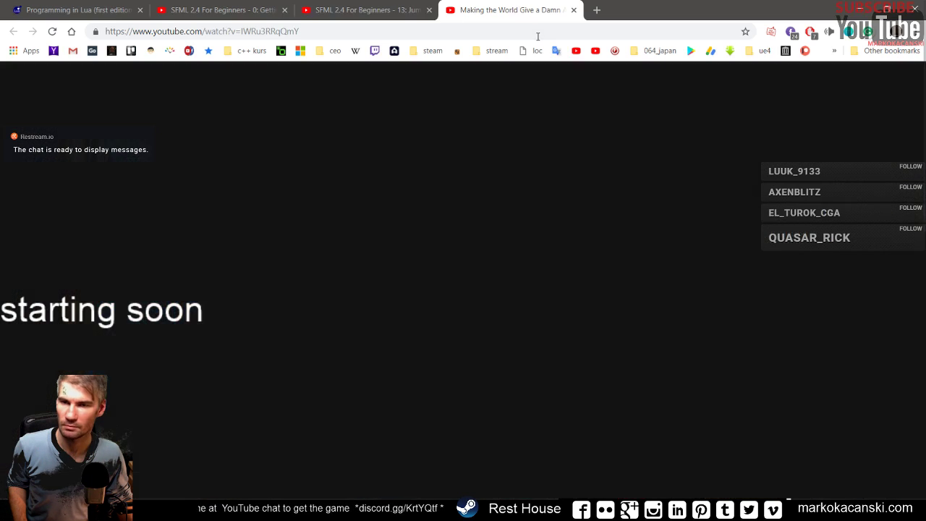
click(375, 11)
click(225, 10)
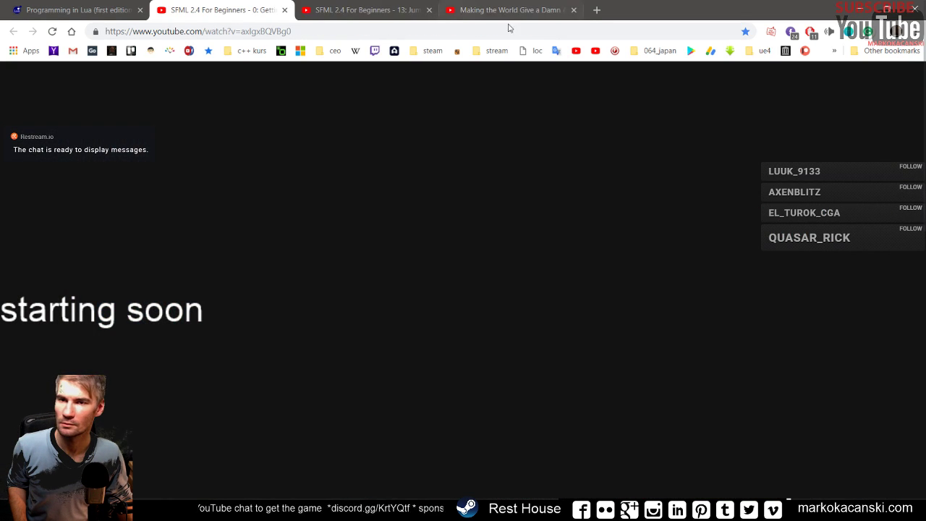
- In a new tab, open the director showreel bookmark from the 'stream' bookmarks folder
click(596, 10)
click(433, 50)
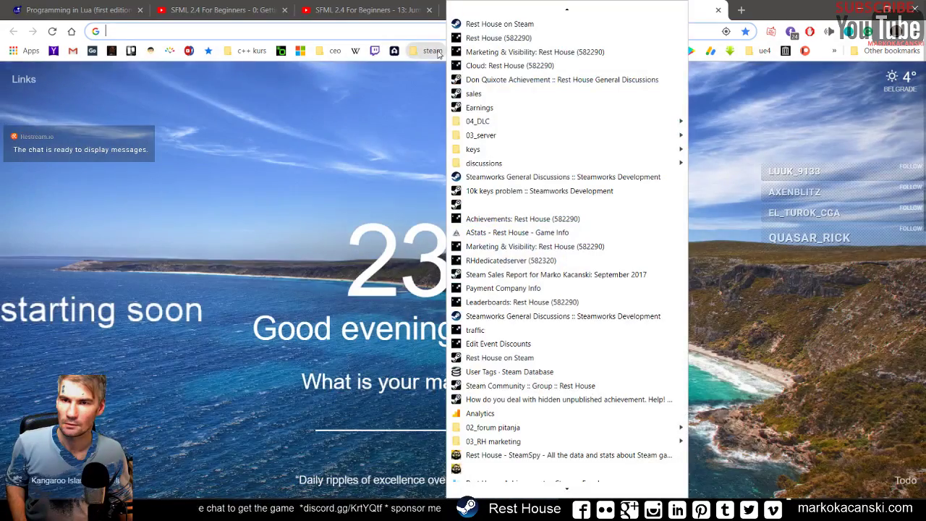
click(387, 14)
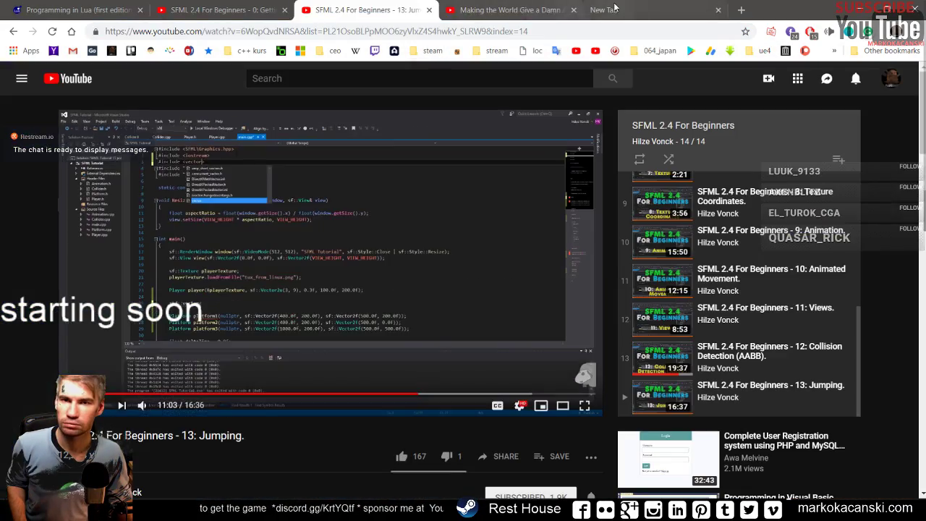
click(611, 11)
click(487, 50)
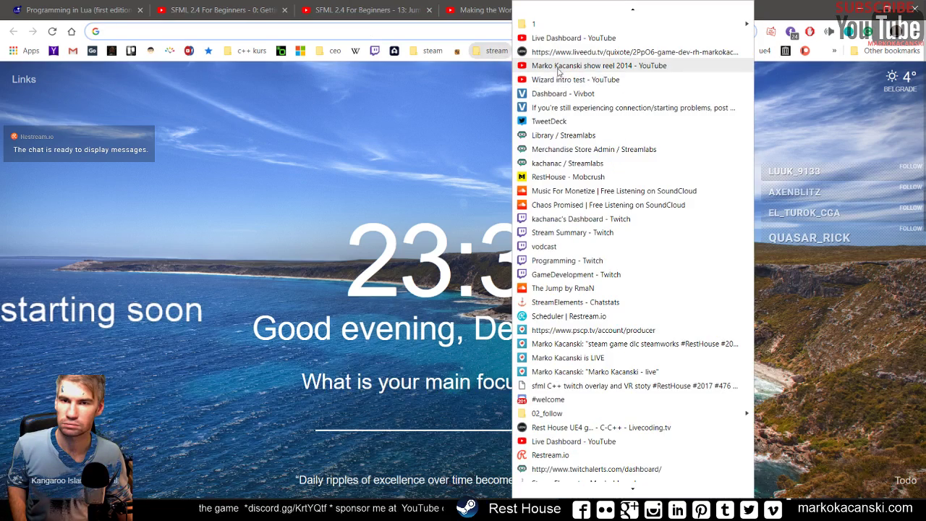
click(572, 64)
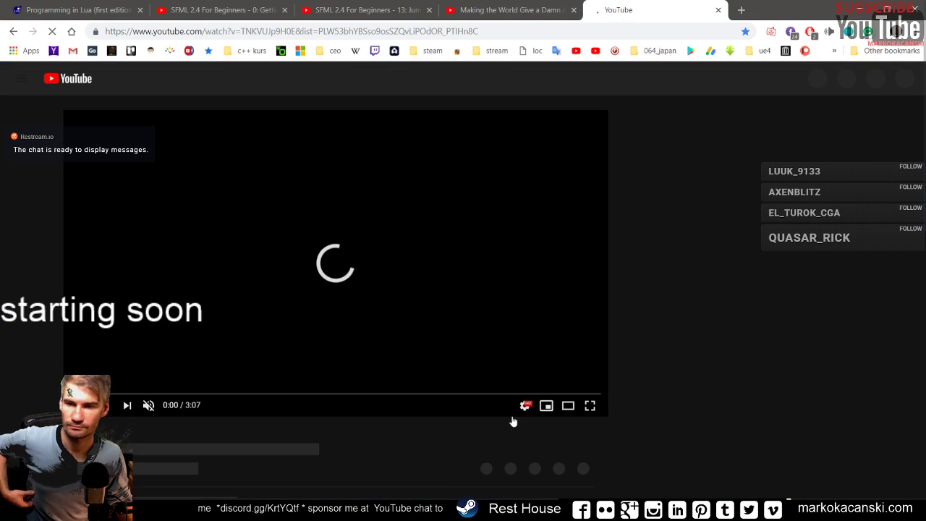
- Switch the YouTube player to full screen to watch the showreel
click(586, 407)
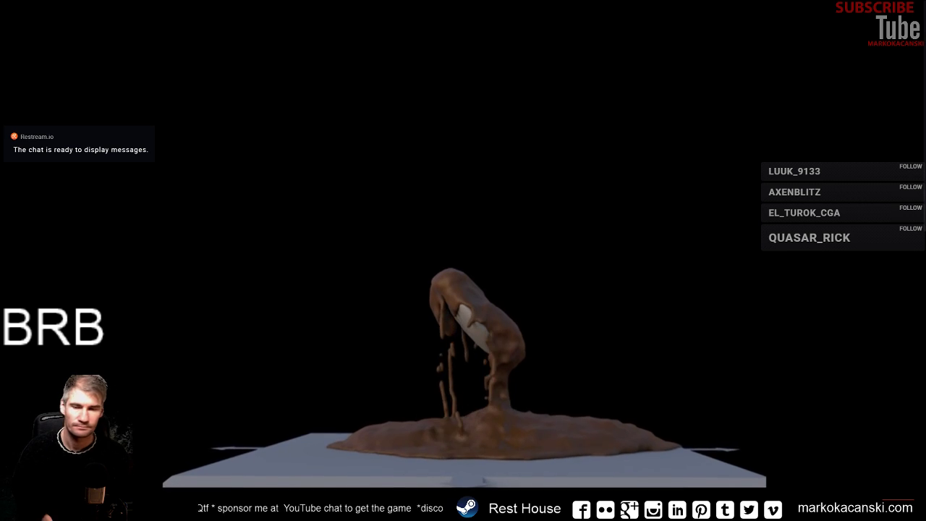
mouse_move(528, 364)
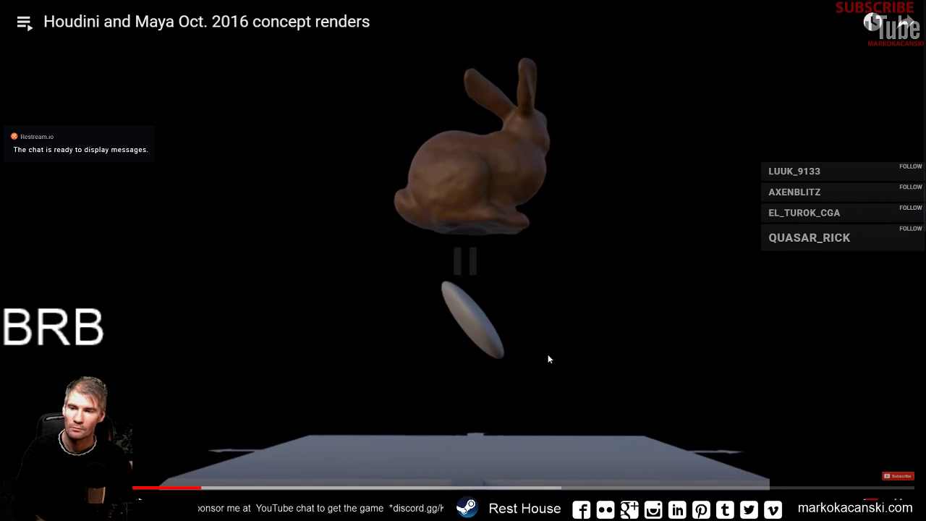
- Leave the full-screen video, minimize Chrome, and turn on Show FPS in the viewport
key(F11)
click(859, 12)
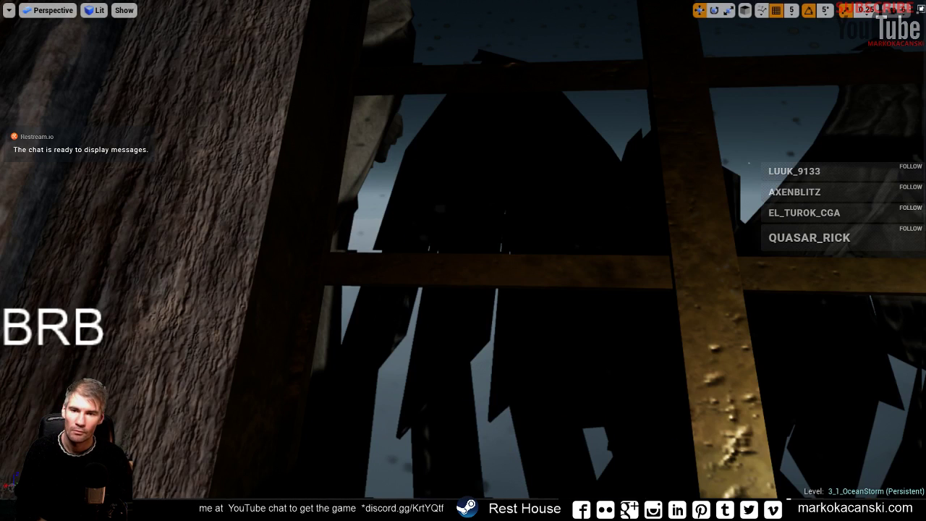
right_drag(73, 55, 74, 55)
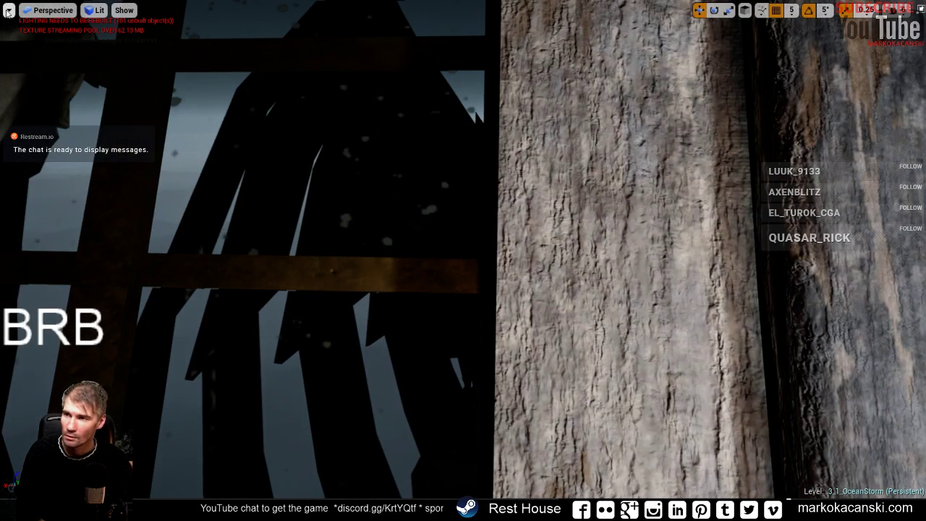
click(8, 10)
click(20, 65)
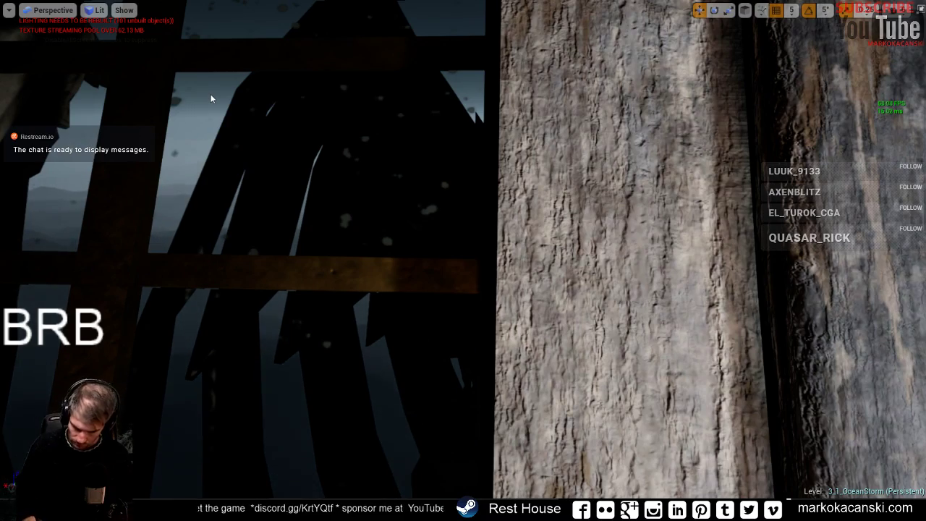
- Run a quick play test, then select the dark man statue by the window and exit fullscreen
key(alt+p)
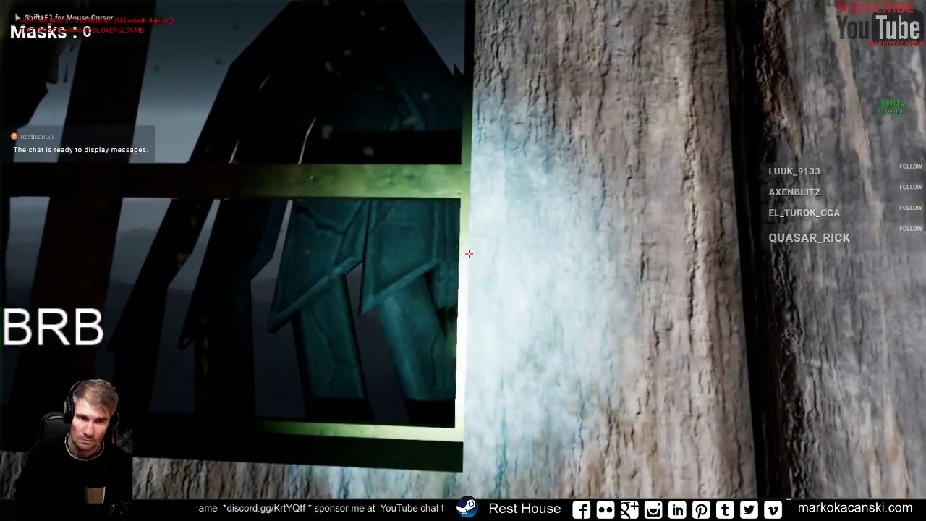
key(Escape)
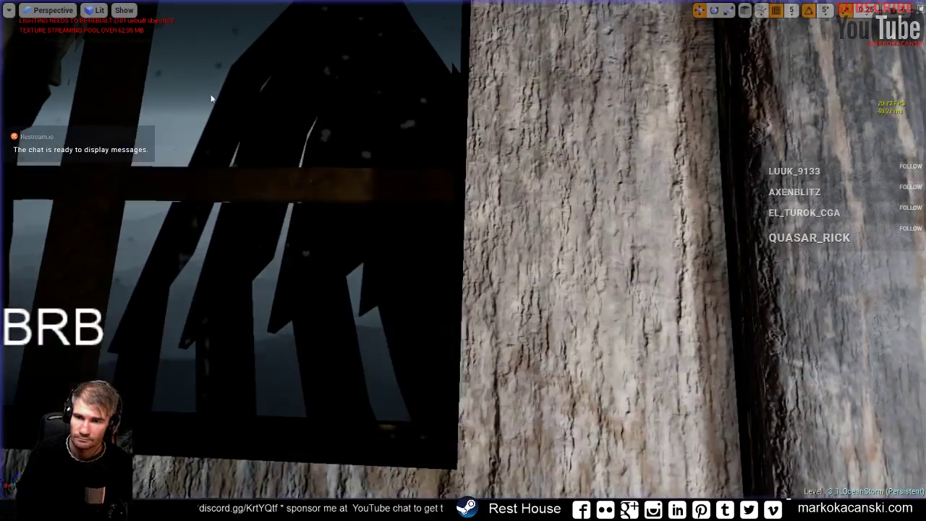
right_drag(185, 110, 185, 110)
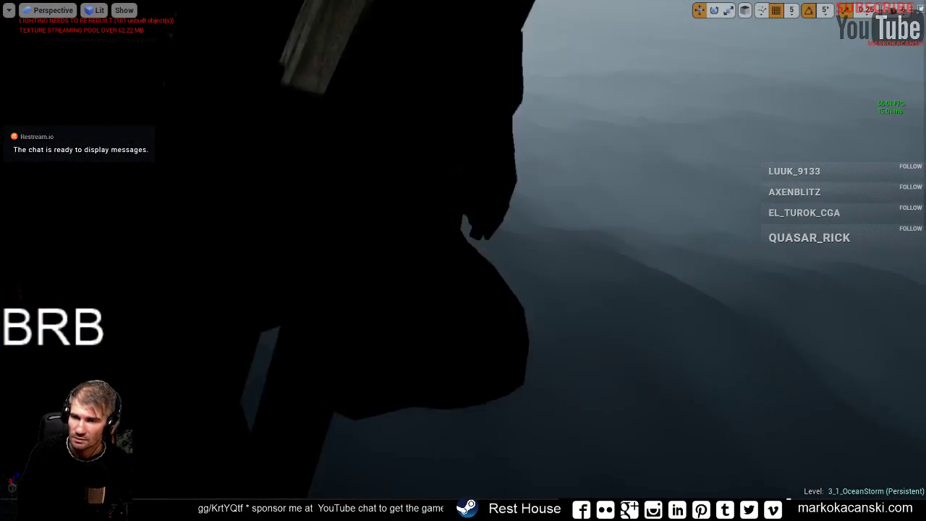
right_drag(524, 291, 524, 291)
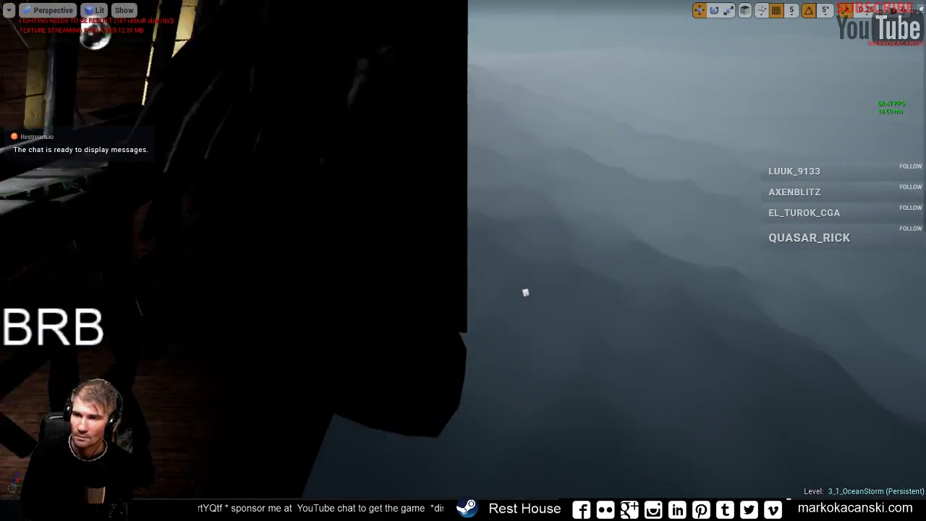
click(362, 217)
key(F11)
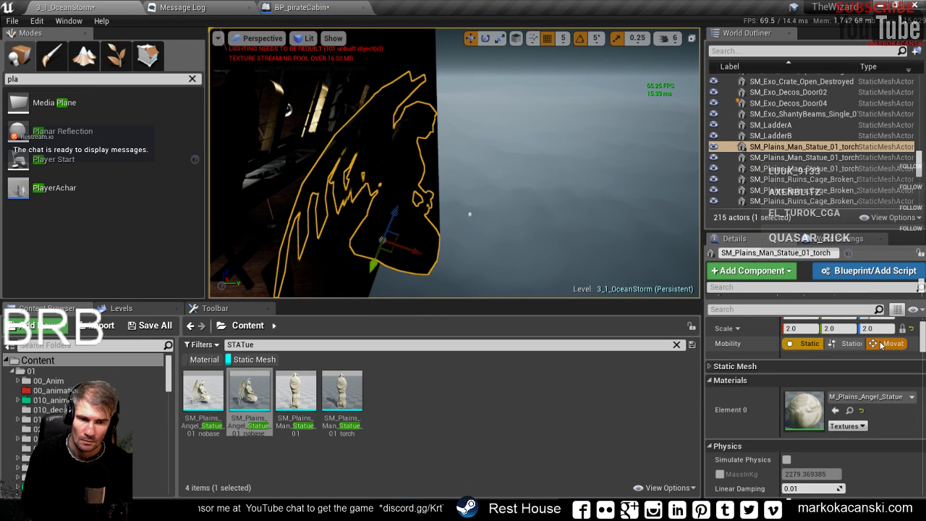
- Set the torch statue's scale to 1, then to 1.5 on all axes
drag(923, 348, 923, 340)
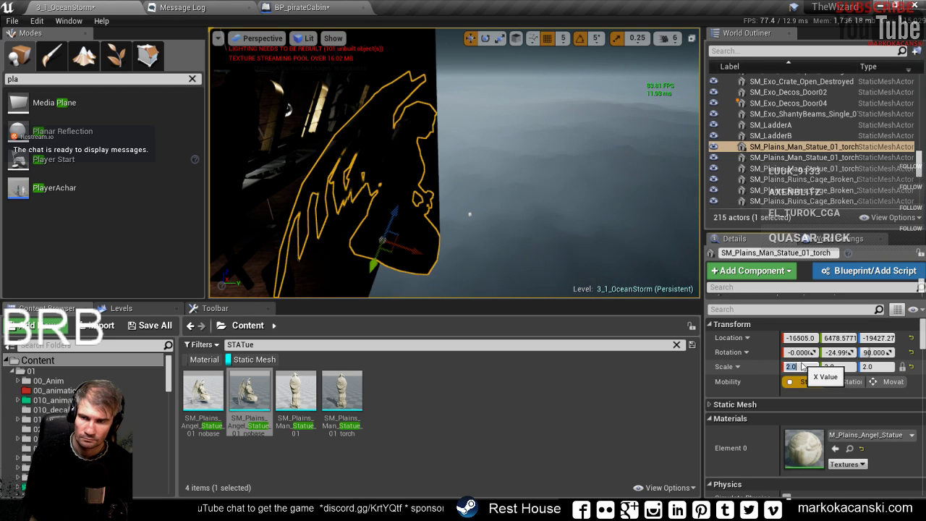
text(1)
key(Return)
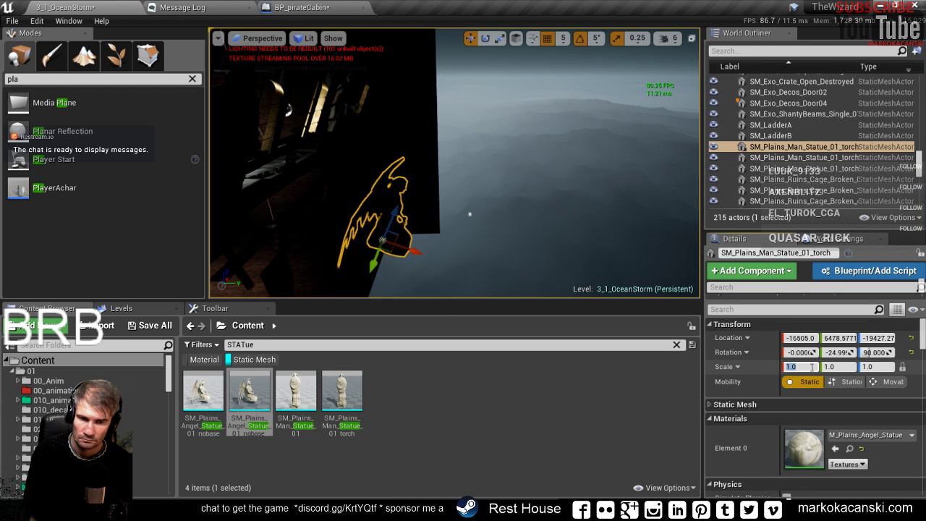
text(1)
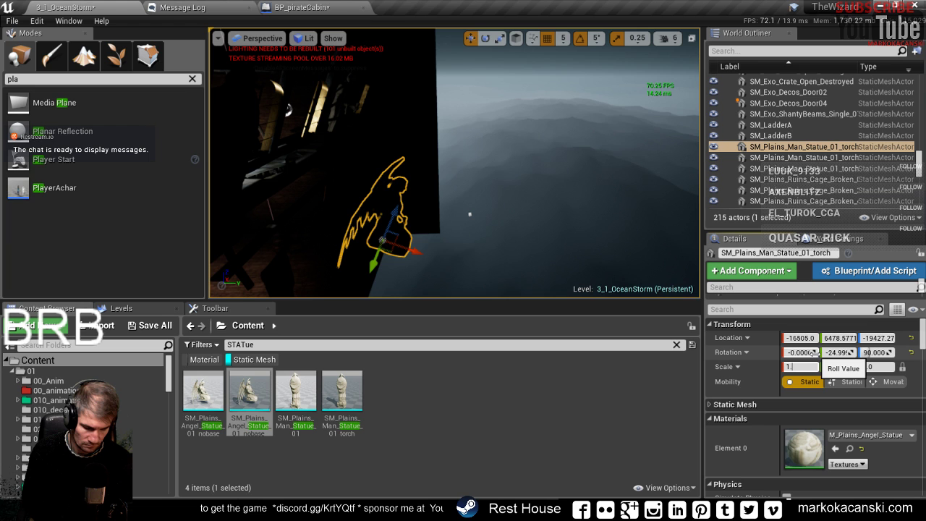
text(.5)
key(Return)
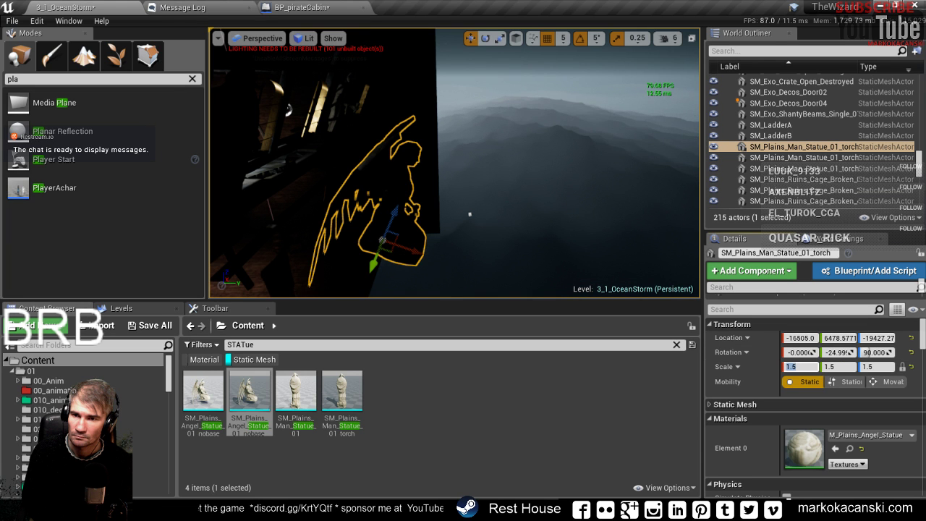
- Raise the statue, then lower it toward the arched window's sill
drag(470, 214, 396, 139)
right_drag(455, 162, 521, 181)
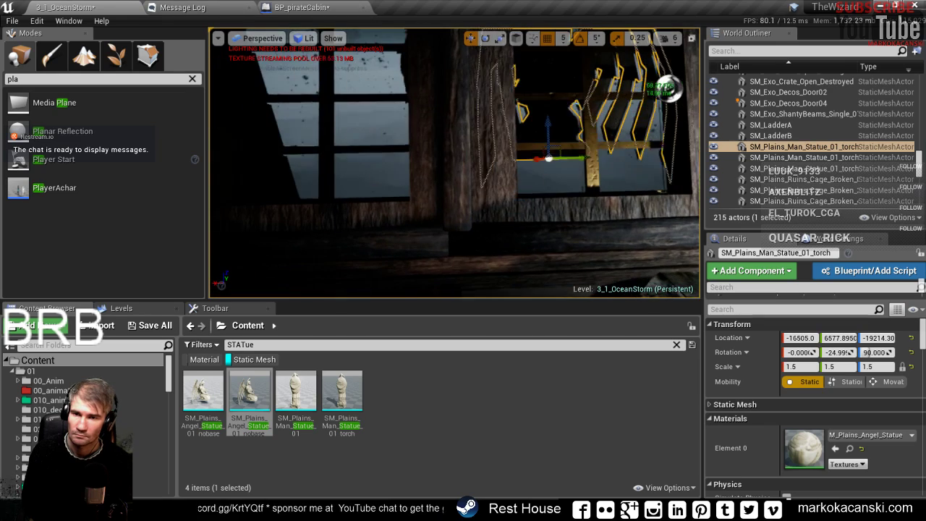
right_drag(338, 186, 429, 153)
drag(484, 146, 486, 192)
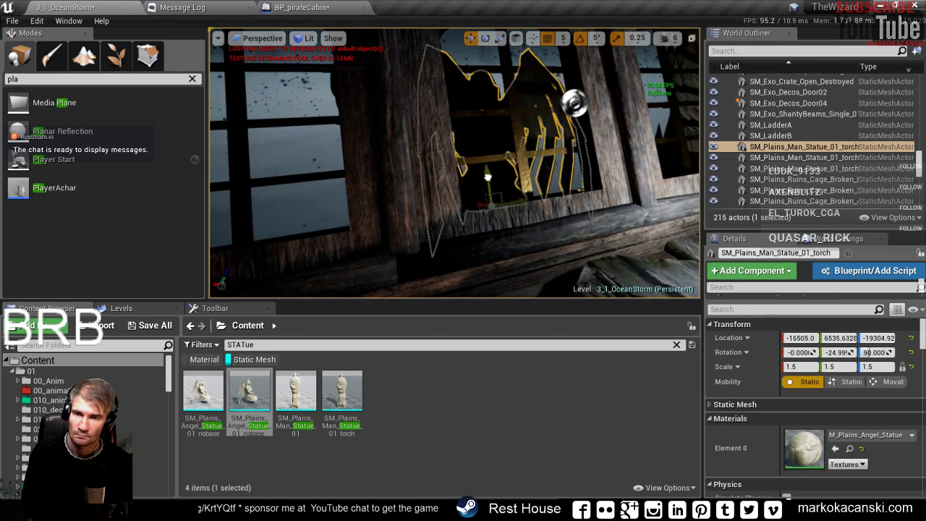
right_drag(486, 195, 460, 217)
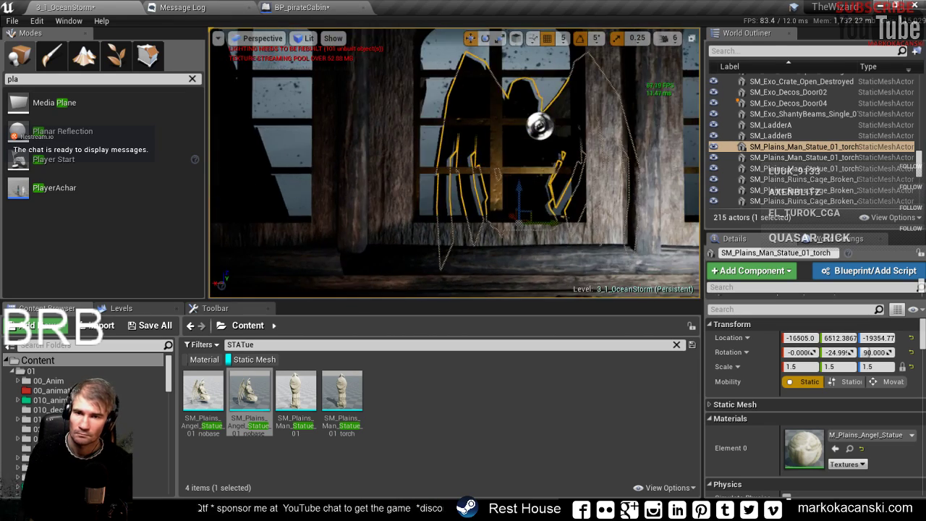
- Reselect the torch statue, nudge it toward the window, then deselect it
right_click(459, 217)
right_drag(322, 223, 406, 195)
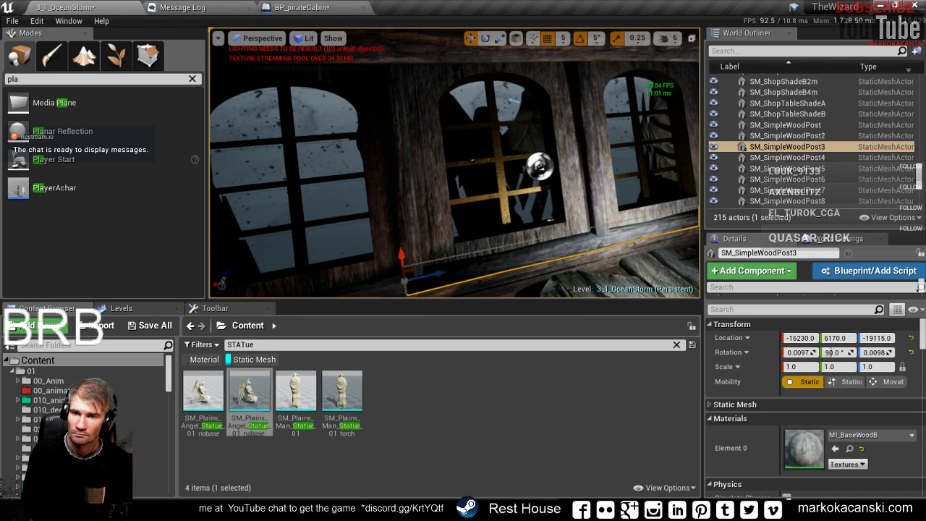
click(506, 192)
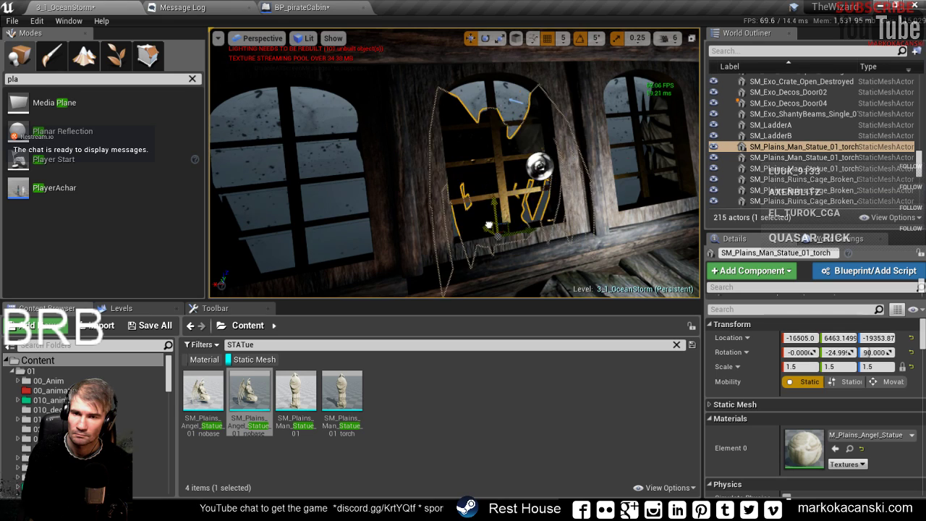
mouse_move(509, 223)
mouse_down()
mouse_move(530, 229)
mouse_move(506, 212)
mouse_up()
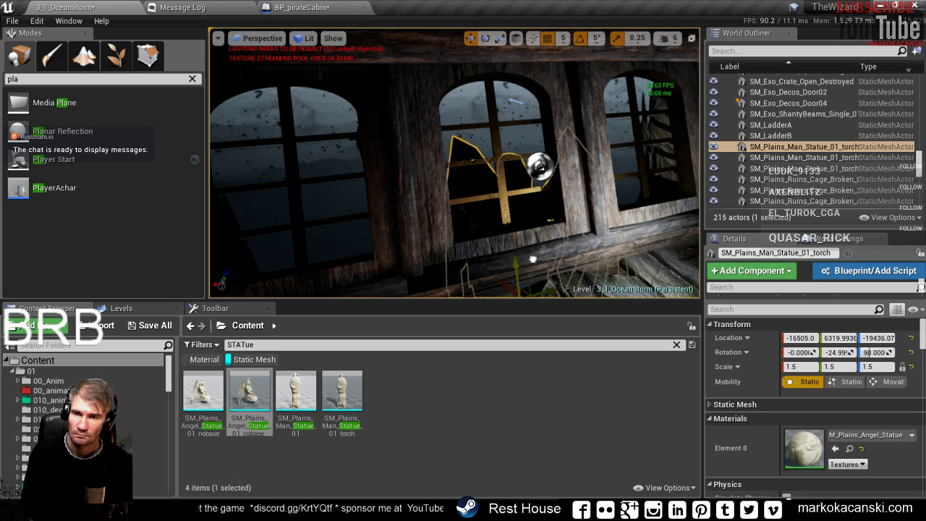
key(Escape)
right_drag(532, 257, 564, 256)
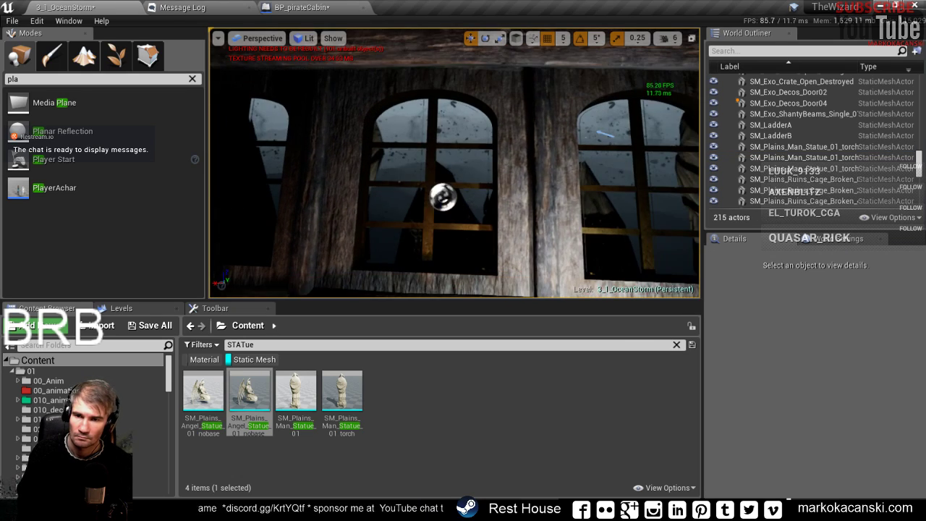
mouse_move(466, 193)
right_down()
mouse_move(511, 201)
mouse_move(507, 188)
right_up()
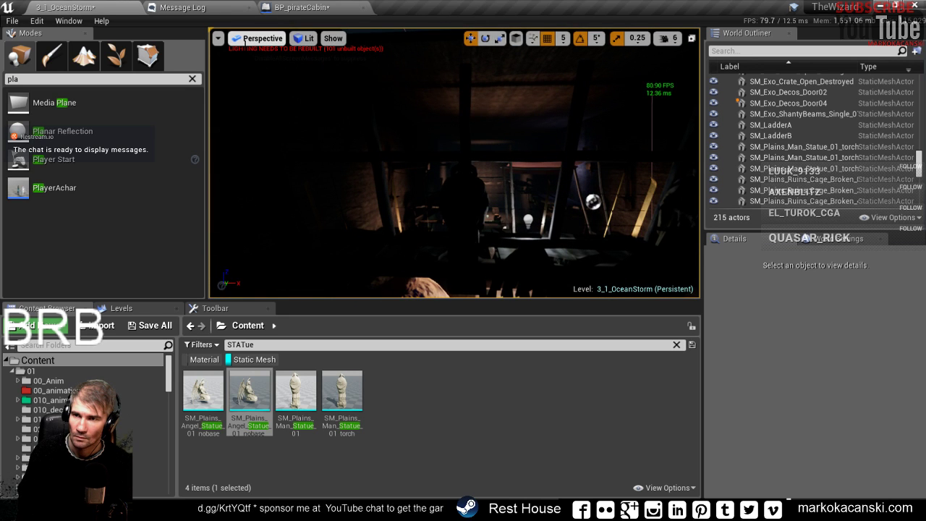
- Switch the viewport to Unlit view mode
click(304, 38)
click(318, 75)
scroll(530, 208, up, 5)
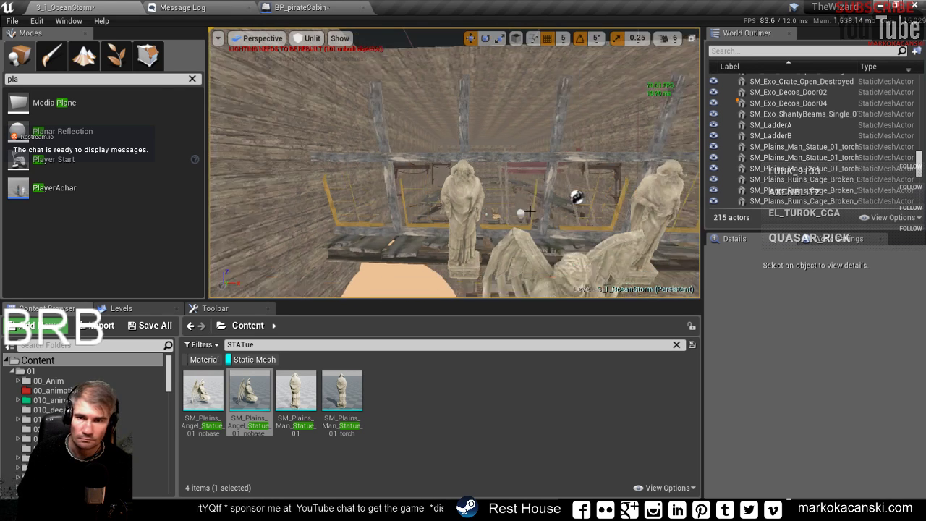
drag(530, 209, 550, 226)
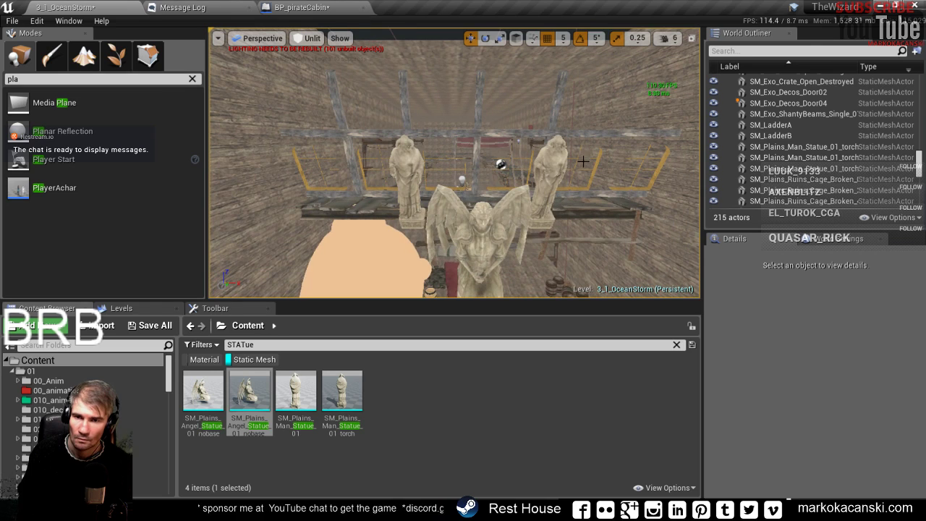
- Select the second man statue and shift it to X -17000
click(555, 164)
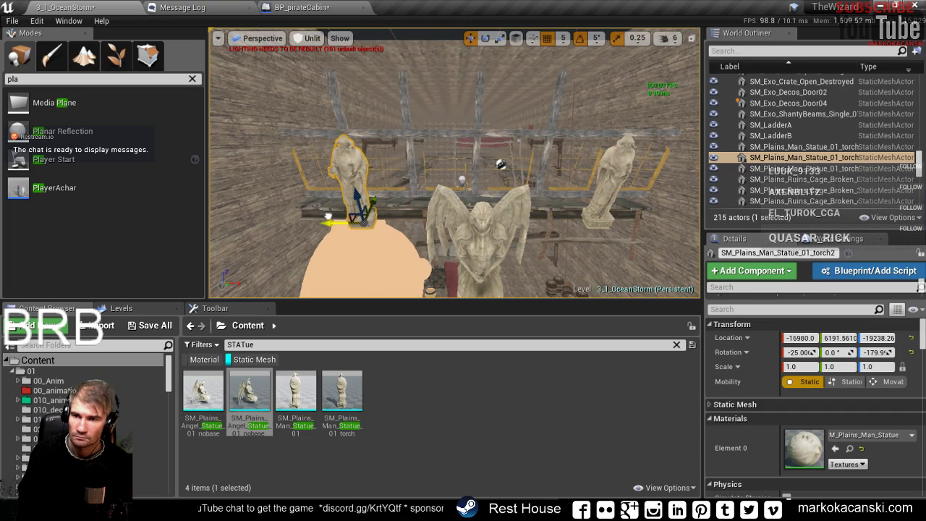
drag(324, 215, 316, 211)
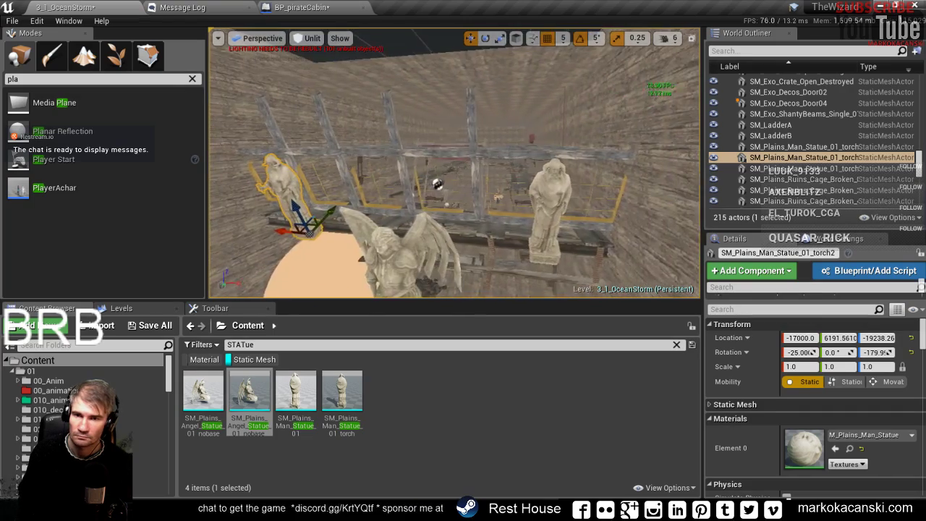
right_drag(429, 179, 480, 191)
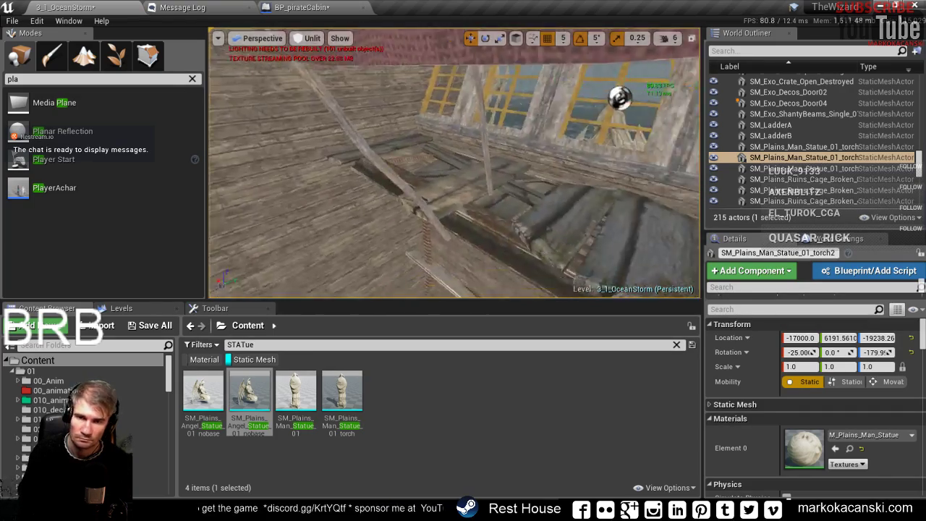
right_drag(419, 208, 423, 209)
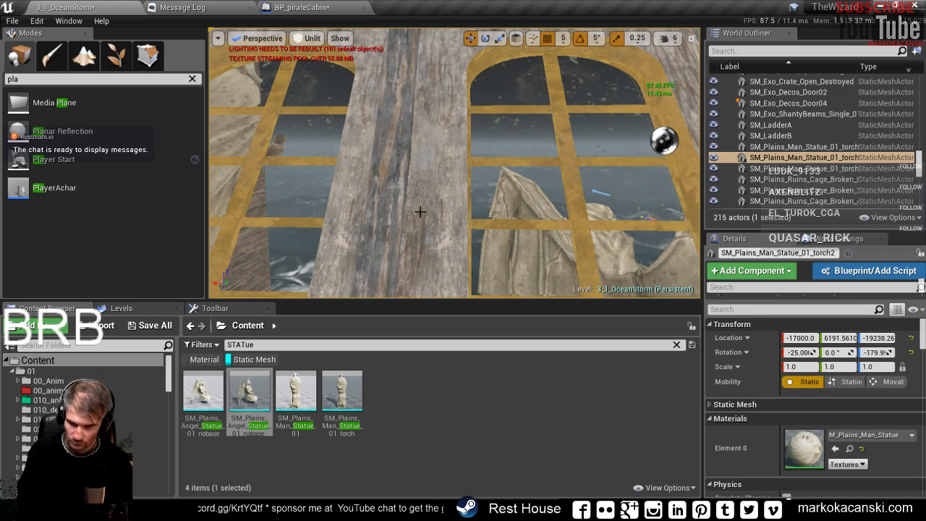
- Start Play-In-Editor with Alt+P and walk forward along the wall to the cabin window
key(alt+p)
key(w)
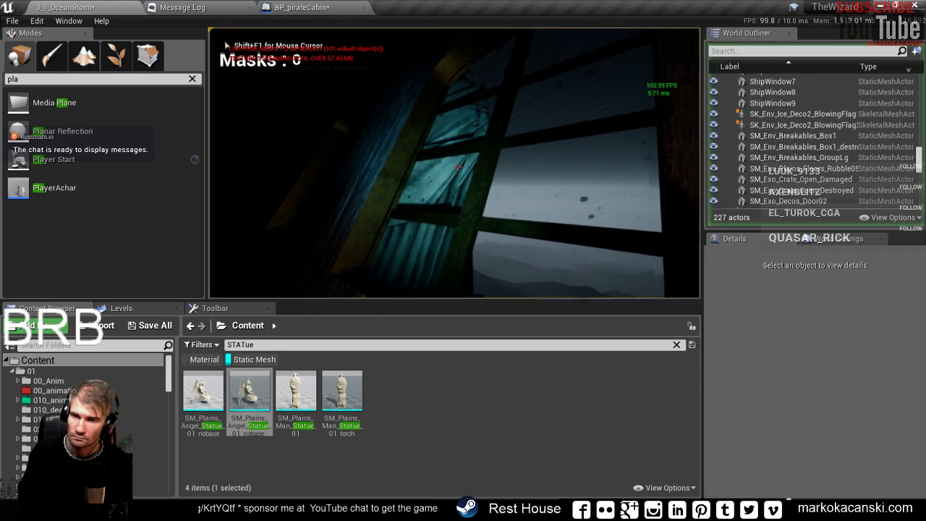
mouse_move(457, 167)
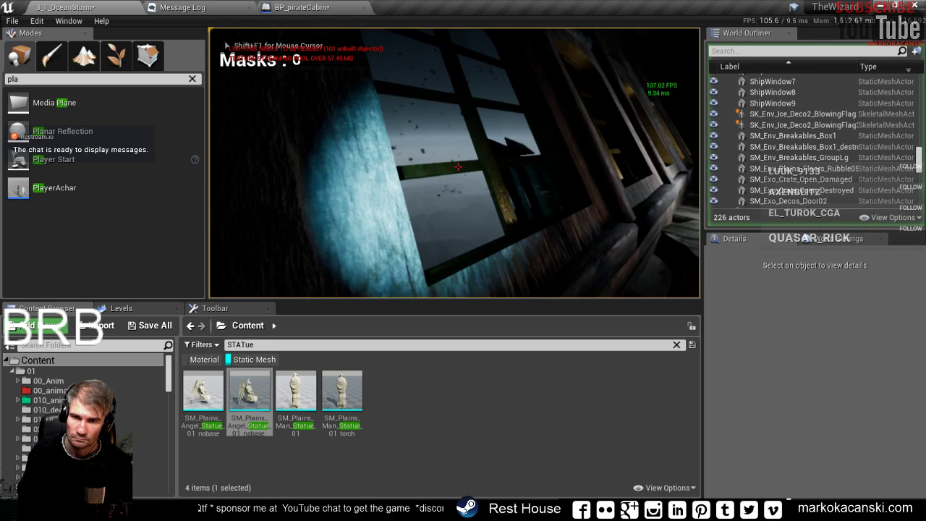
key(w)
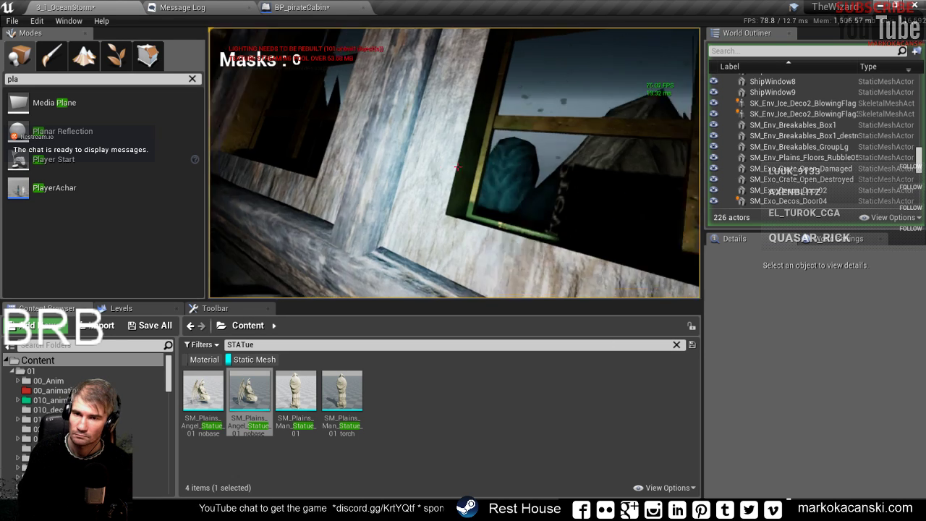
key(w)
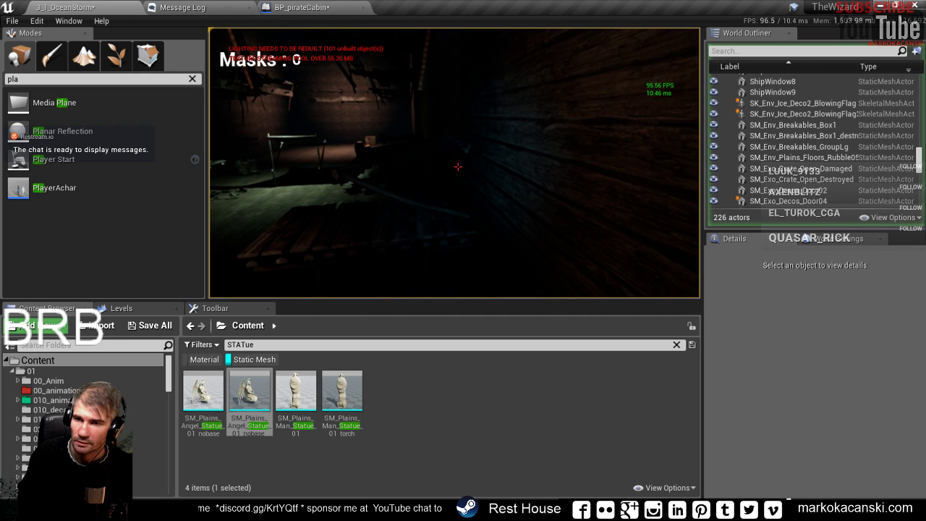
- Stop the play test, switch back to Lit rendering, and make the viewport full screen
key(Escape)
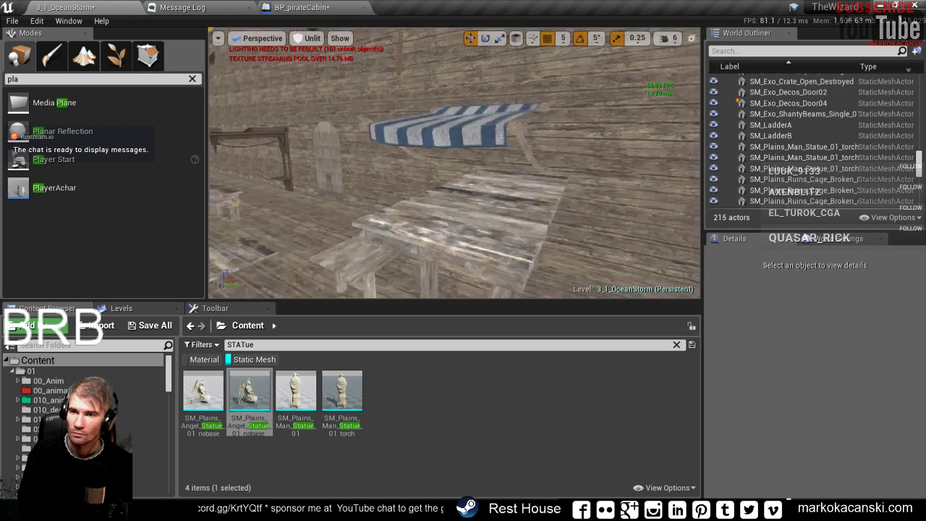
right_drag(405, 174, 309, 150)
click(298, 38)
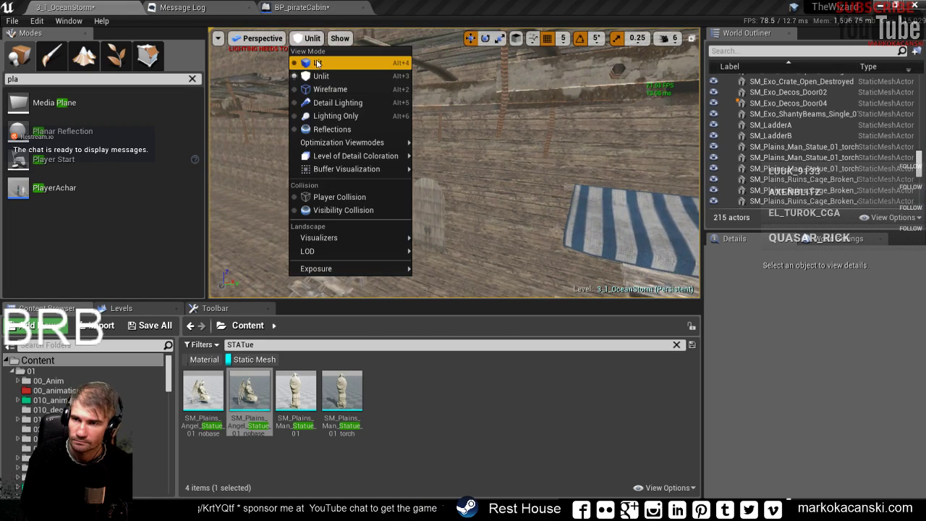
click(313, 63)
key(F11)
- Select the long wooden shelf and slide it to the right
mouse_move(463, 260)
right_down()
mouse_move(434, 275)
mouse_move(550, 239)
right_up()
click(434, 224)
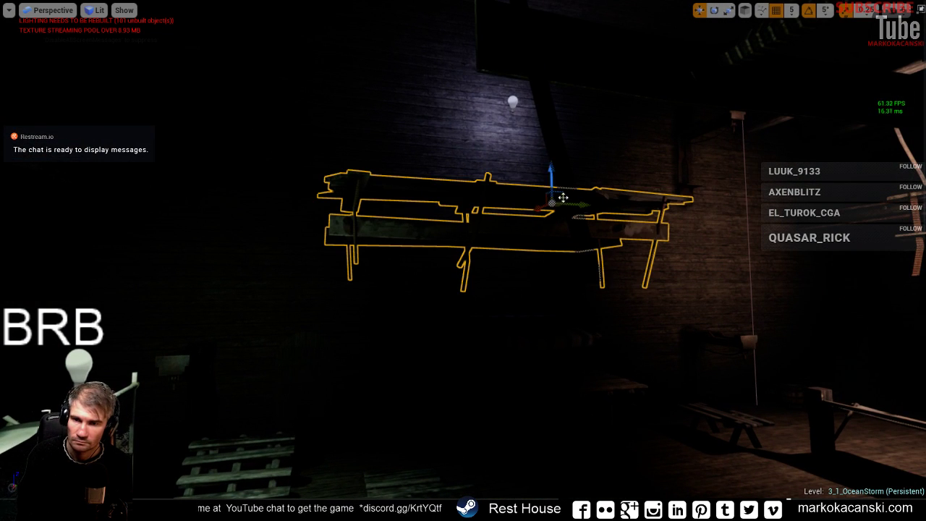
drag(579, 205, 662, 208)
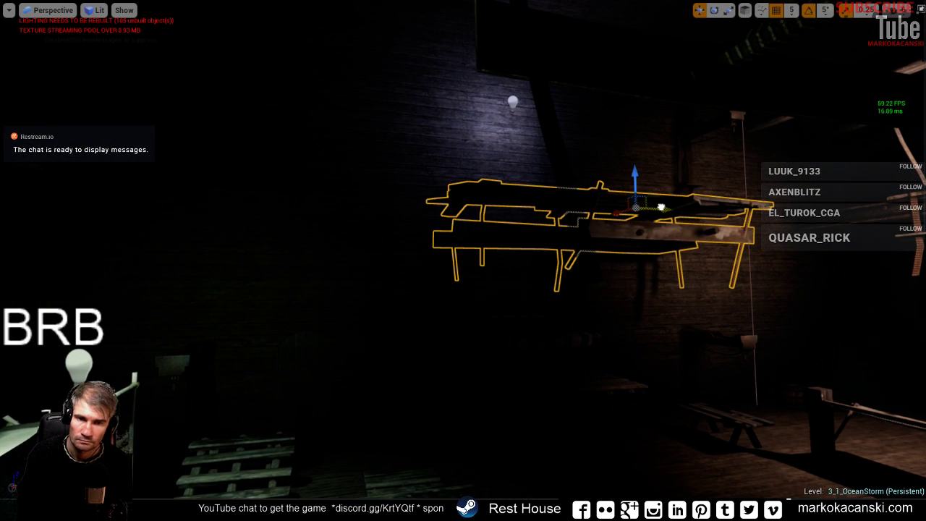
right_drag(463, 260, 434, 217)
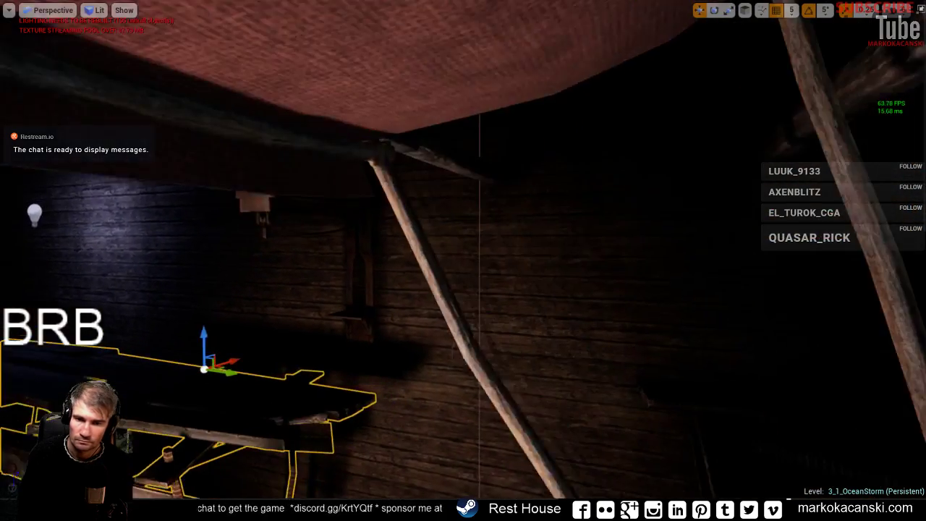
right_drag(463, 261, 550, 261)
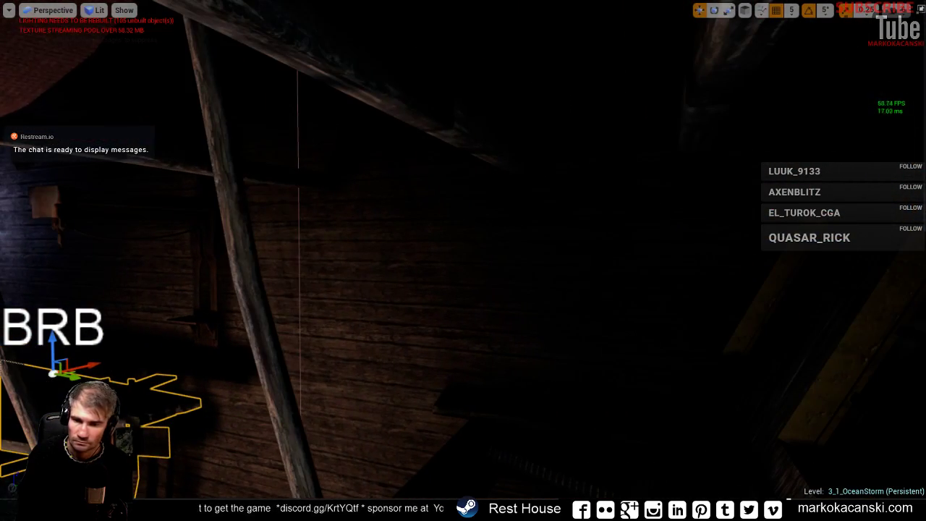